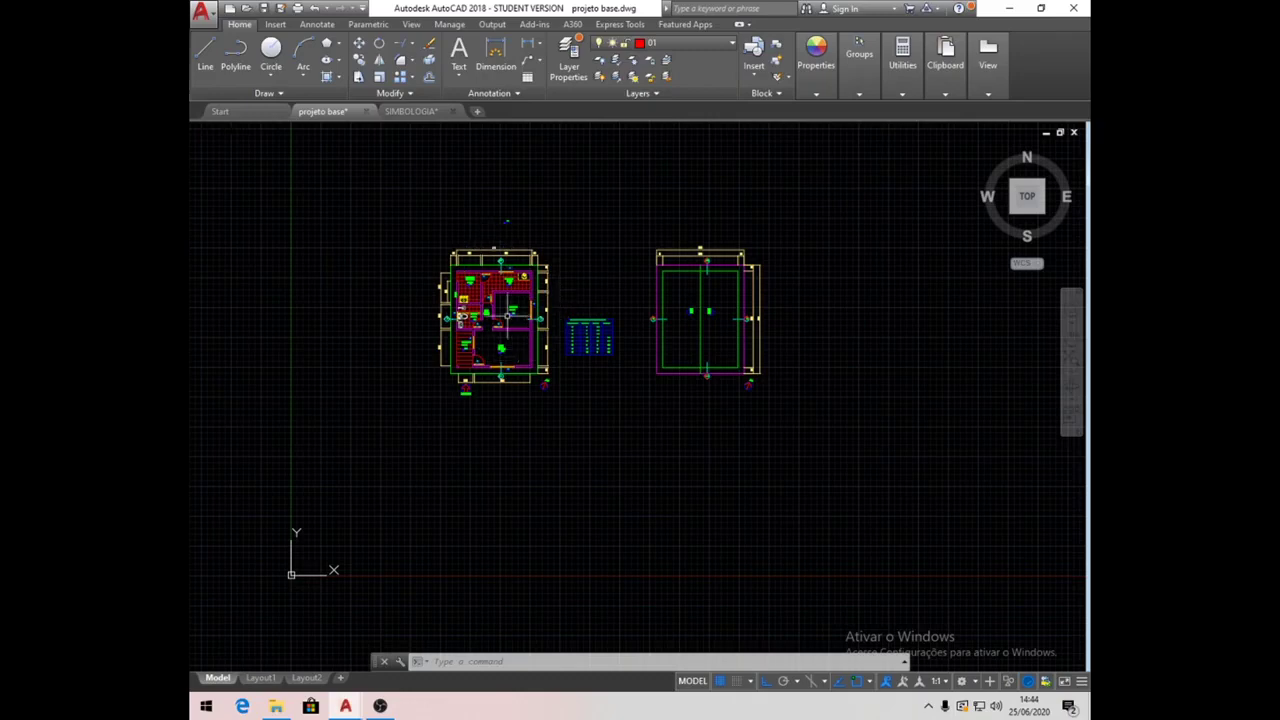
Turn off the layers Cotas, Hachura, Texto and 05 to simplify the floor plan.
scroll(487, 298, up, 6)
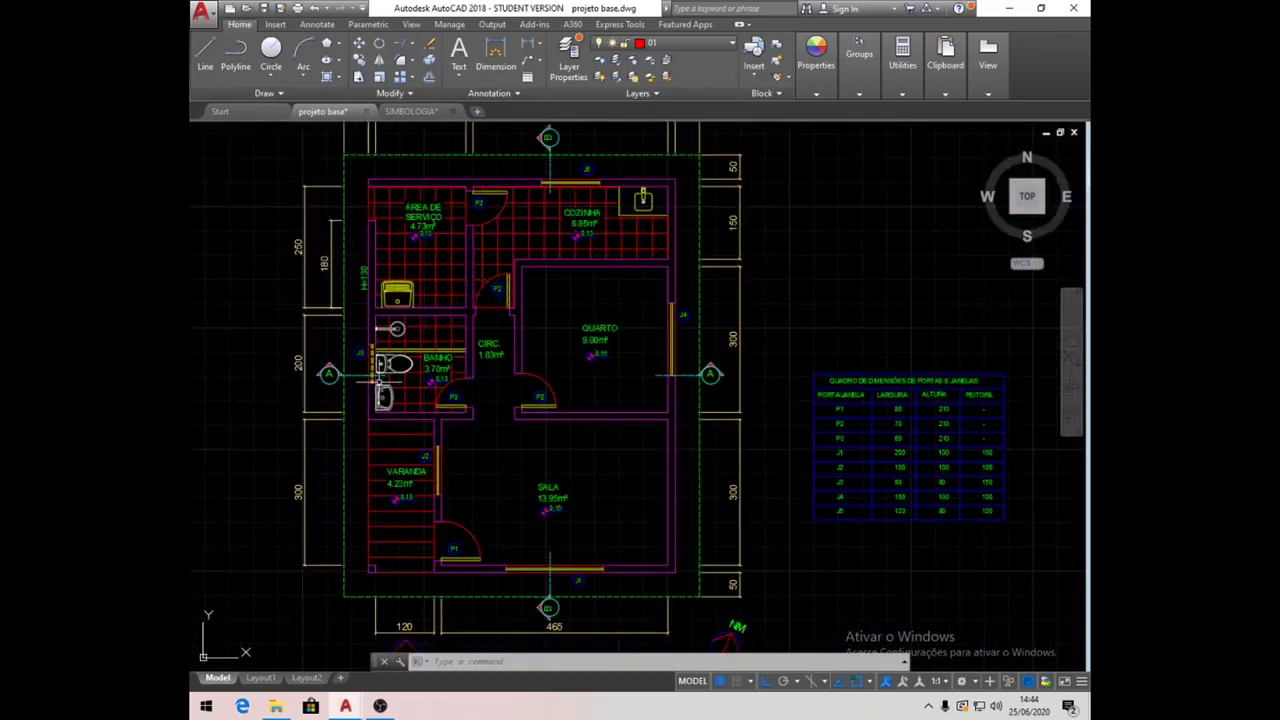
scroll(581, 400, down, 3)
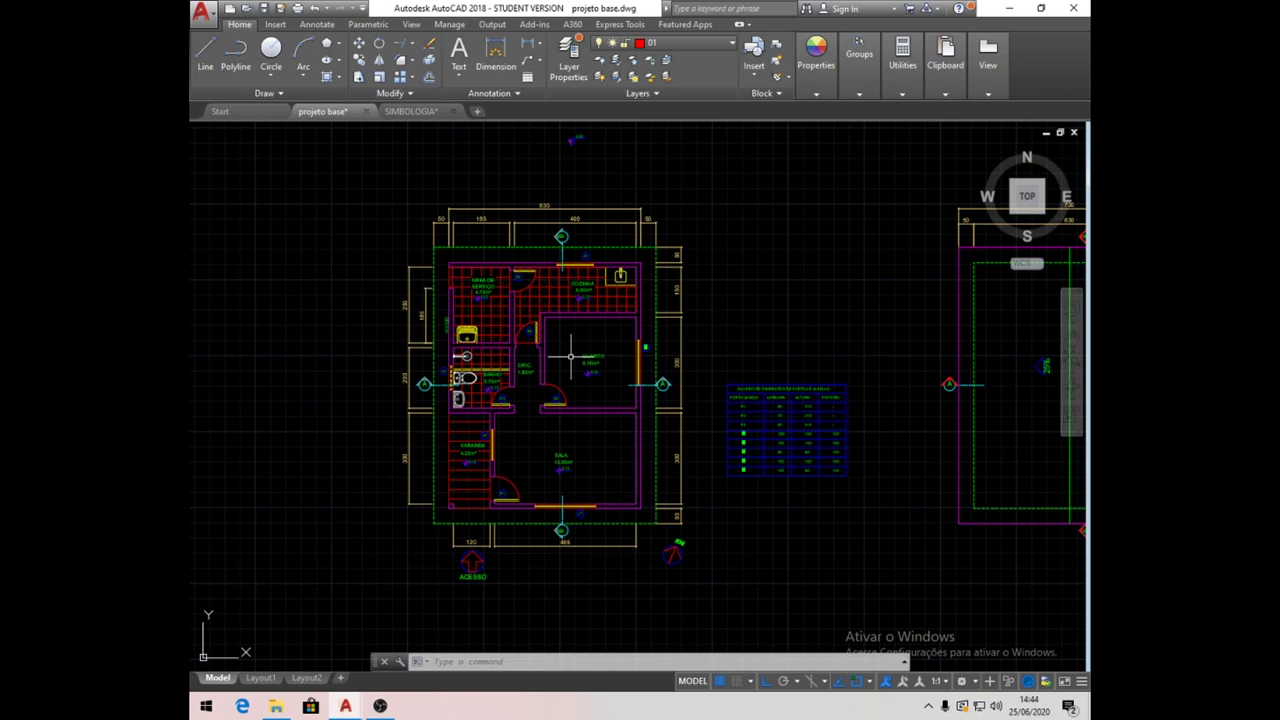
scroll(559, 357, down, 2)
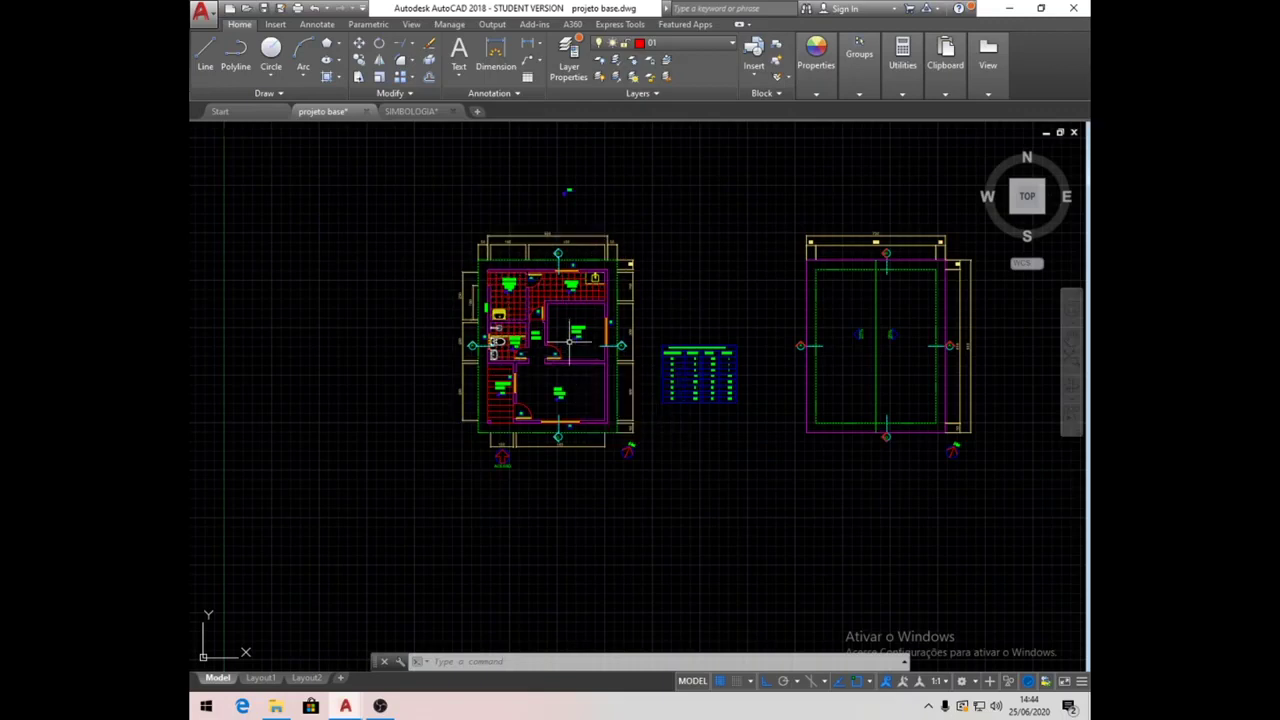
click(732, 44)
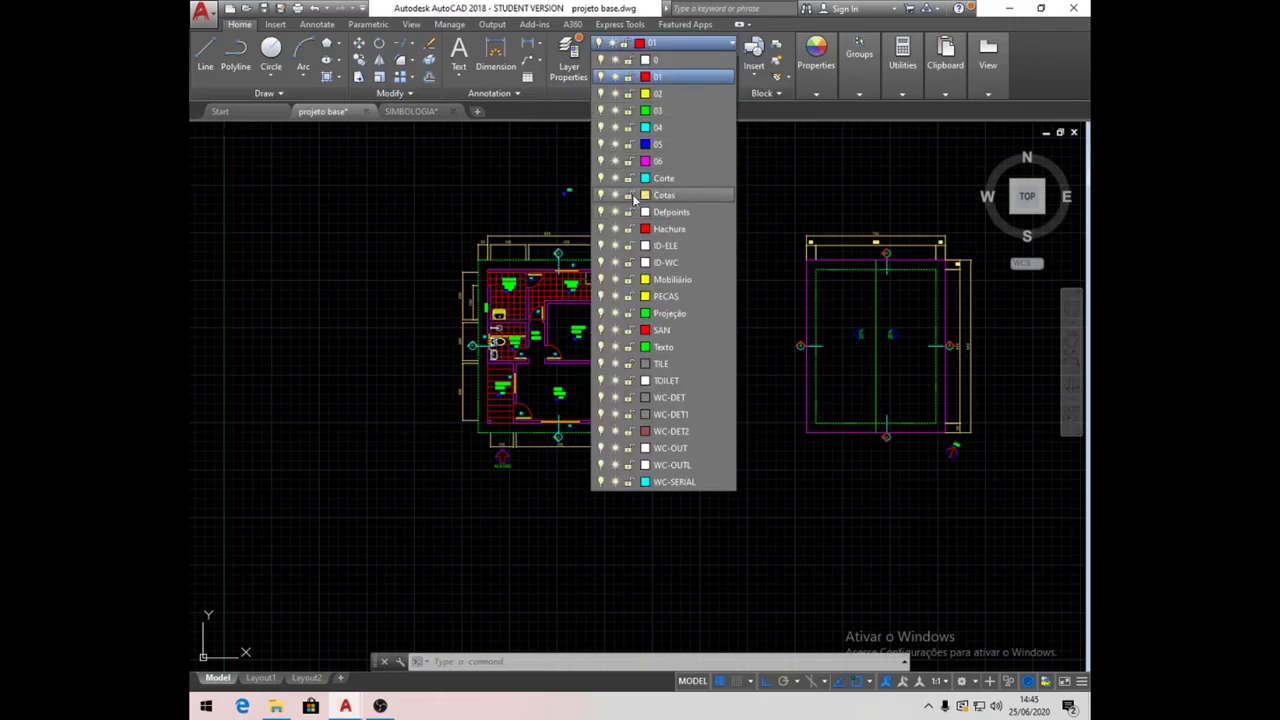
click(601, 196)
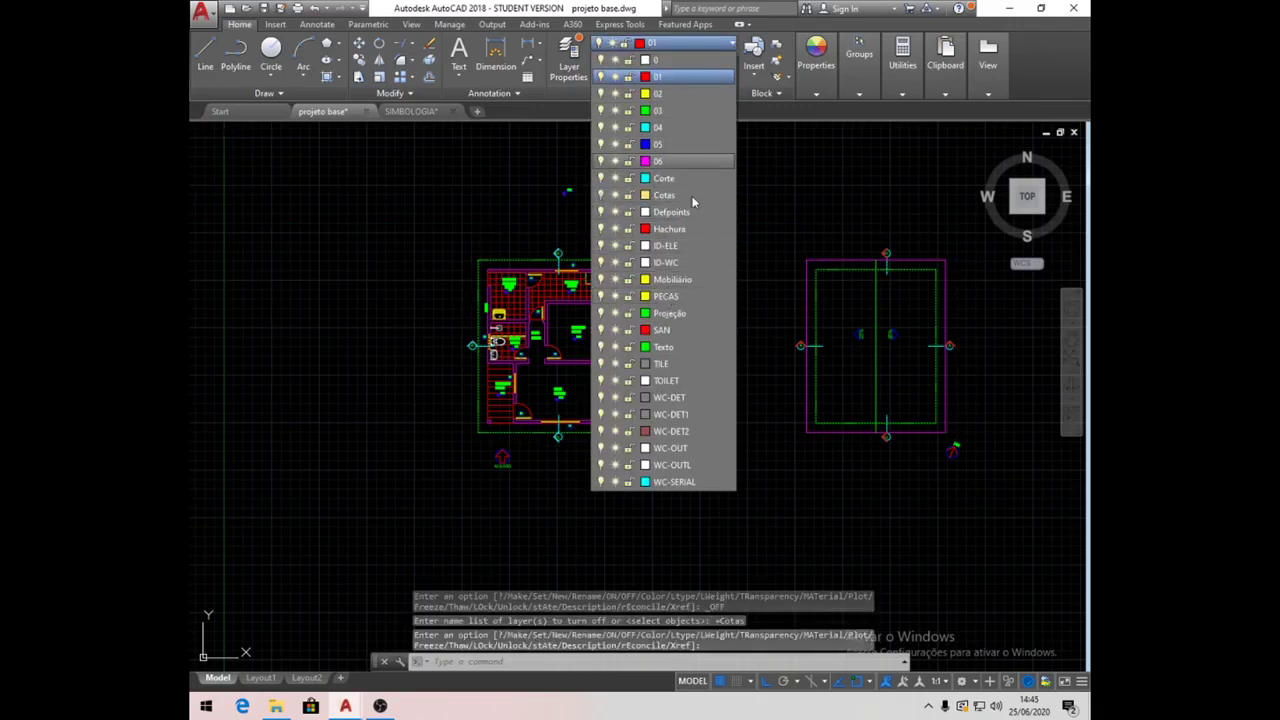
click(601, 229)
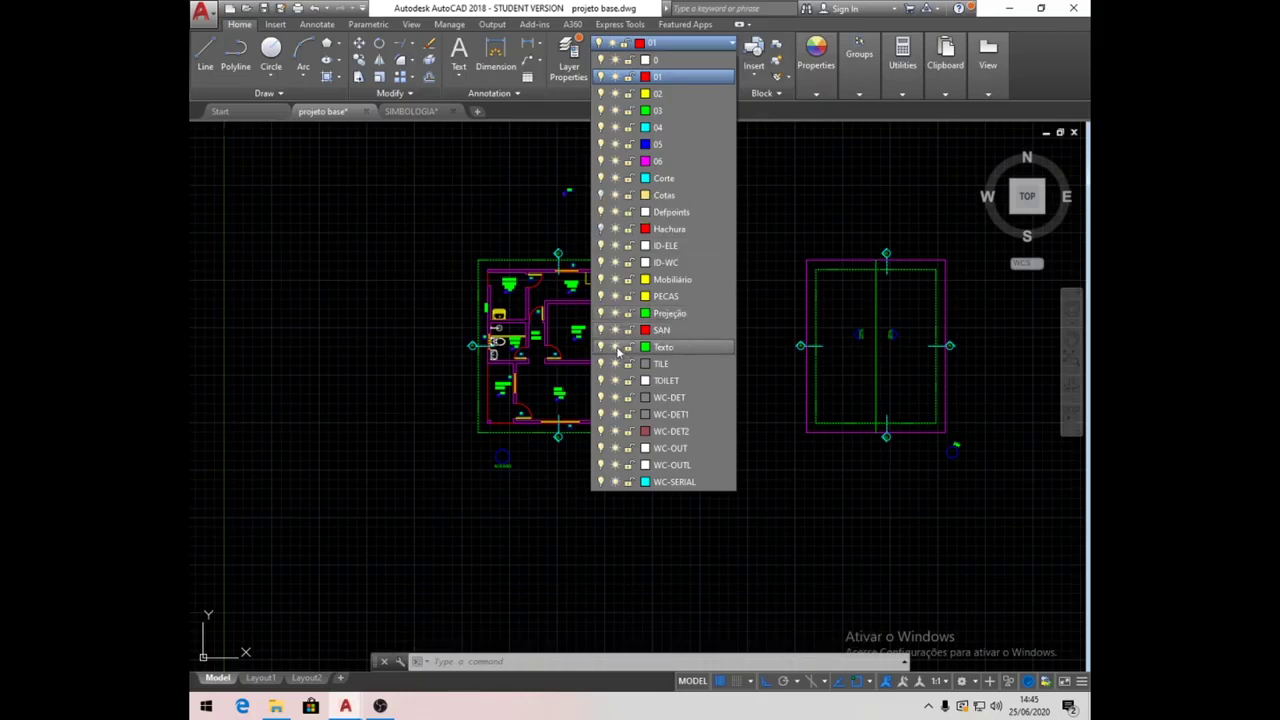
click(601, 347)
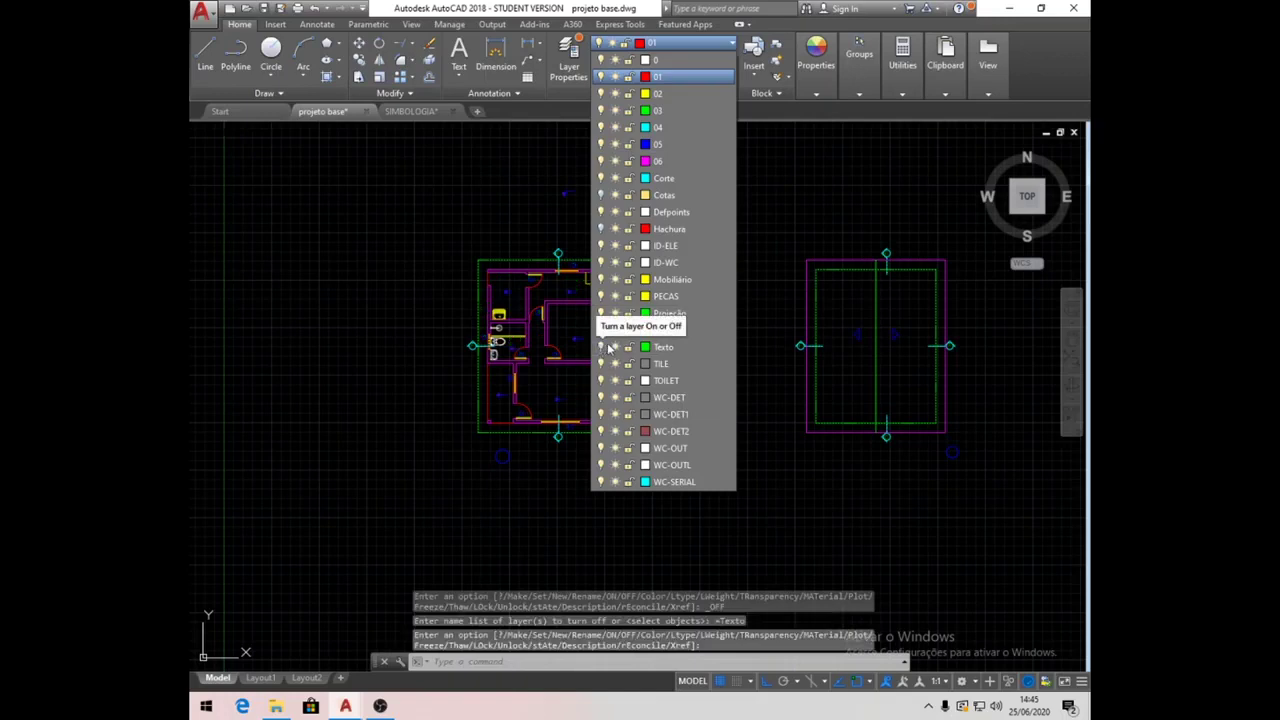
click(601, 144)
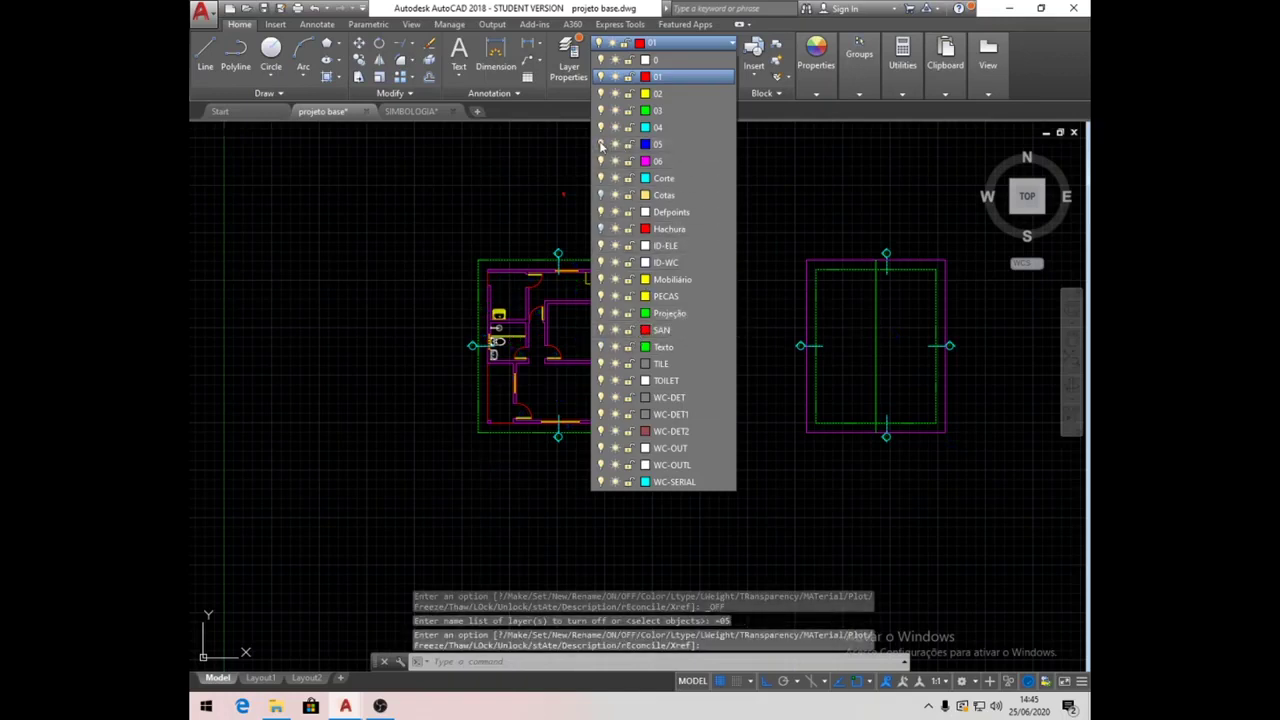
click(760, 224)
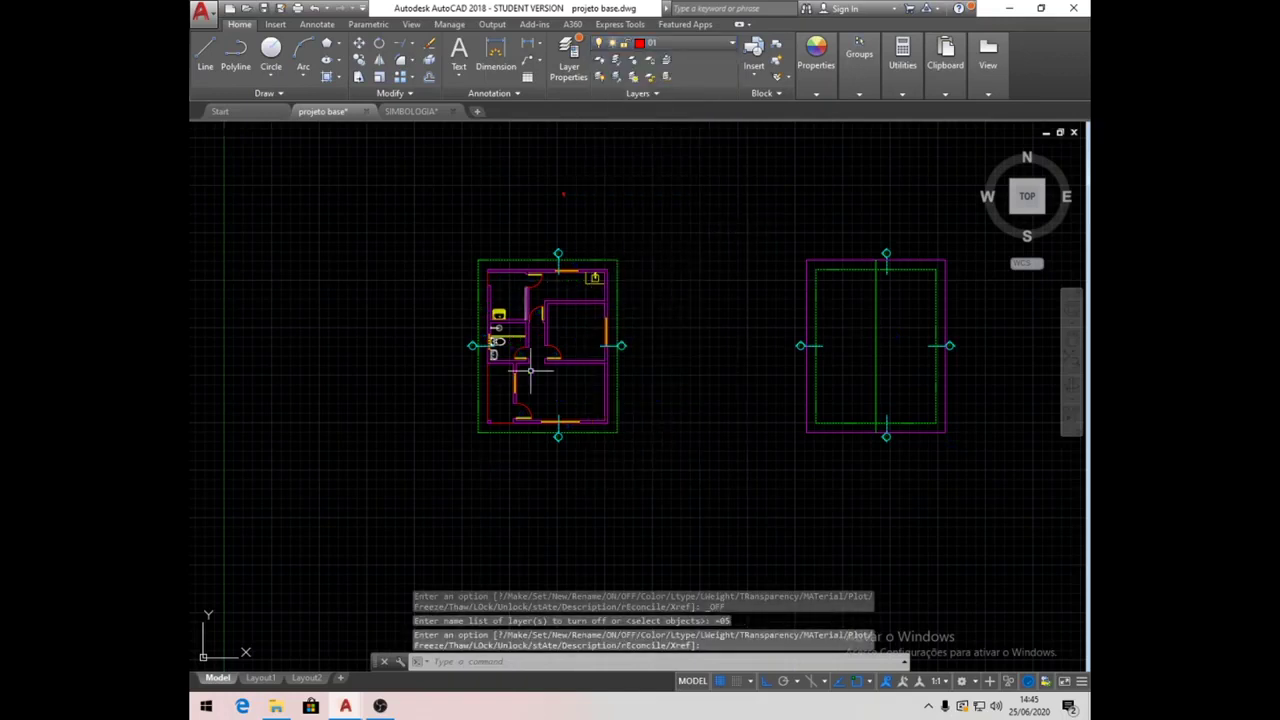
Copy the whole floor plan, including its section marks, to an empty area straight below the original.
click(360, 62)
click(430, 239)
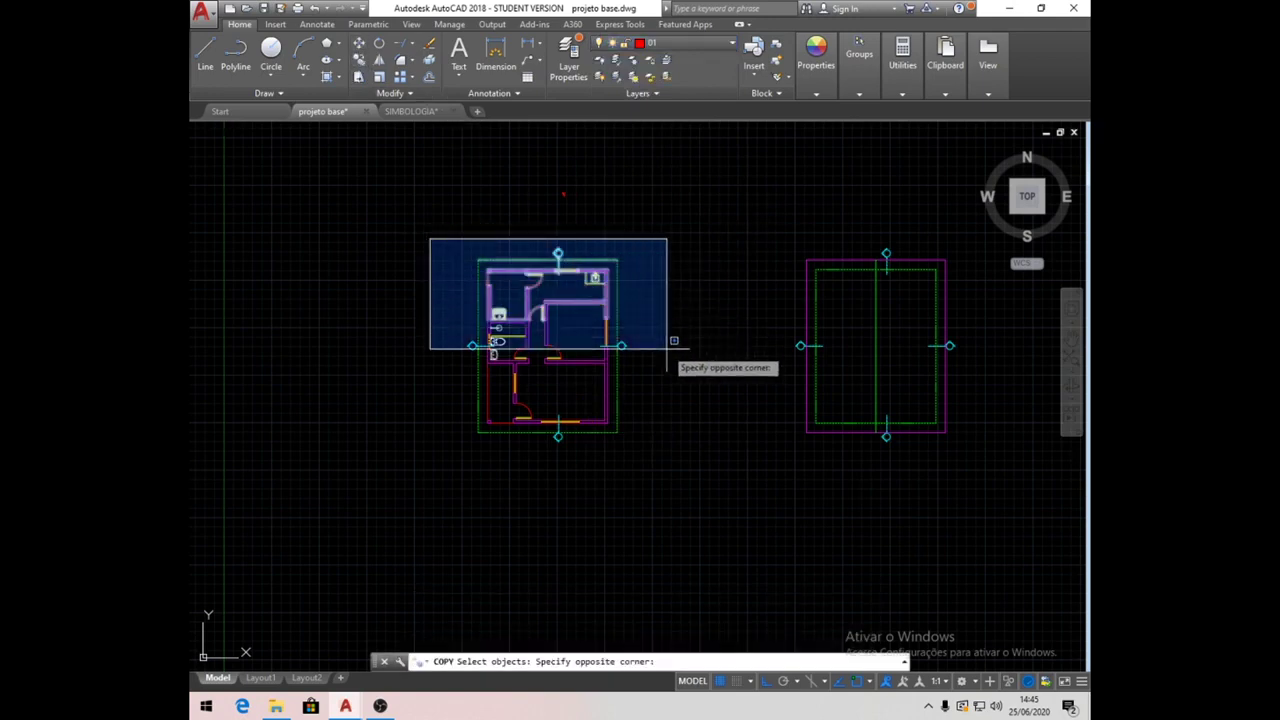
click(694, 458)
scroll(614, 277, down, 2)
key(Return)
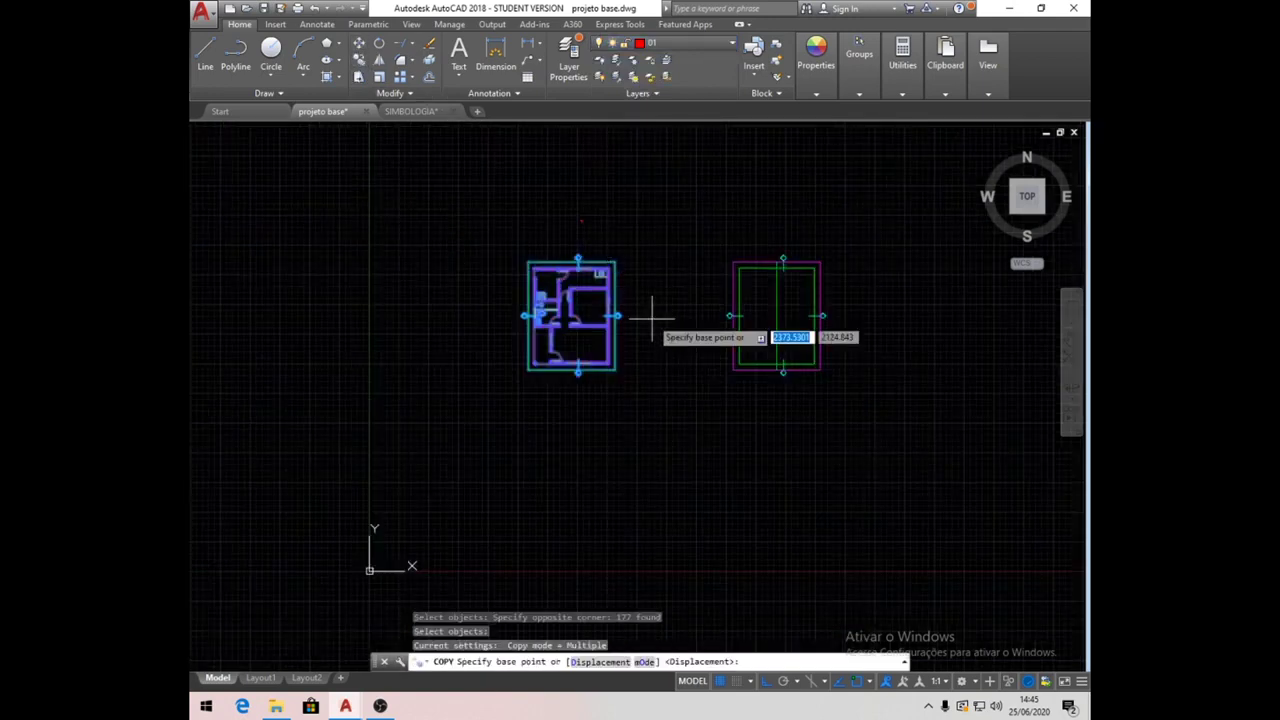
click(651, 322)
click(687, 549)
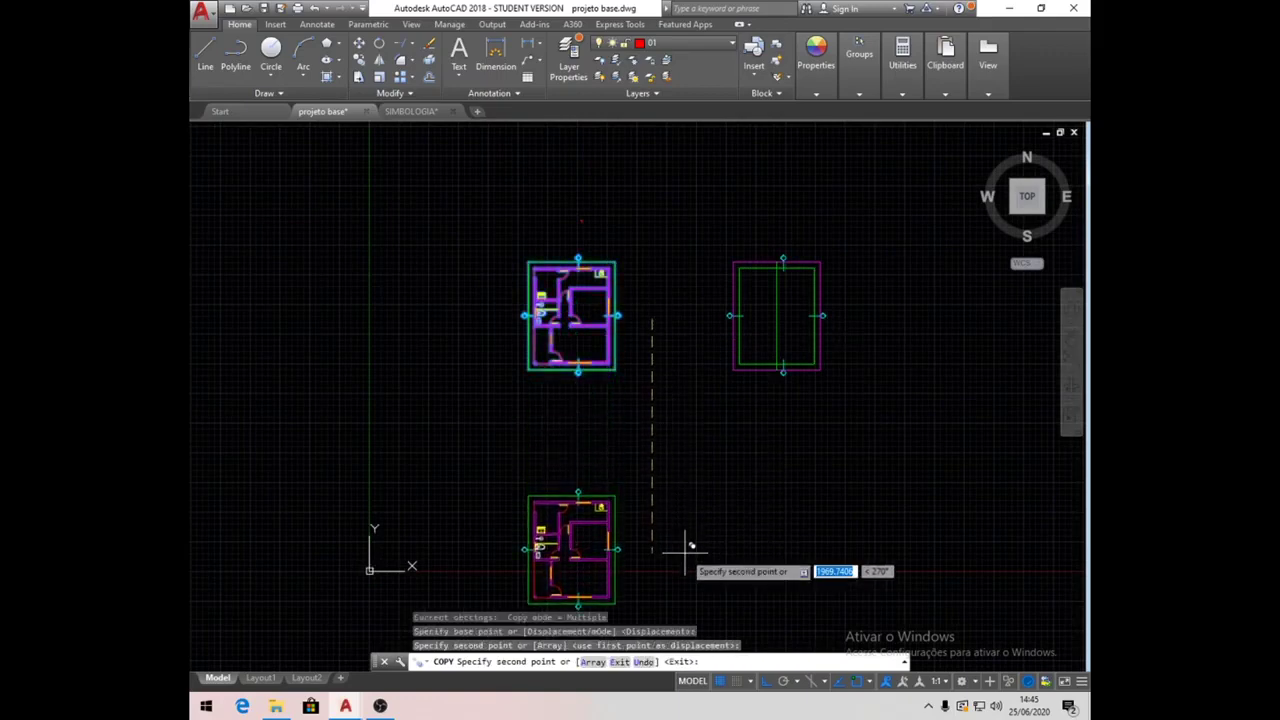
key(Return)
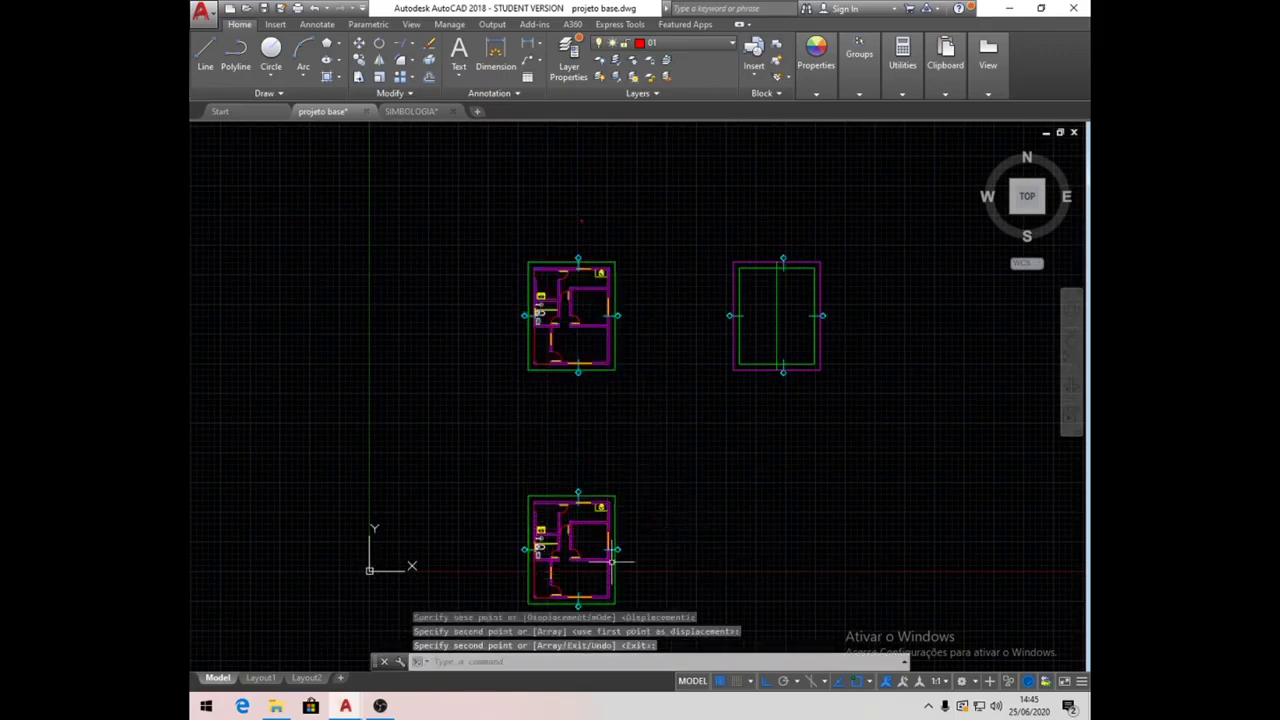
On layer 06, draw a horizontal line across the copied plan joining section A's marks, from the bathroom's outer wall to the bedroom's outer wall.
middle_drag(571, 589, 554, 527)
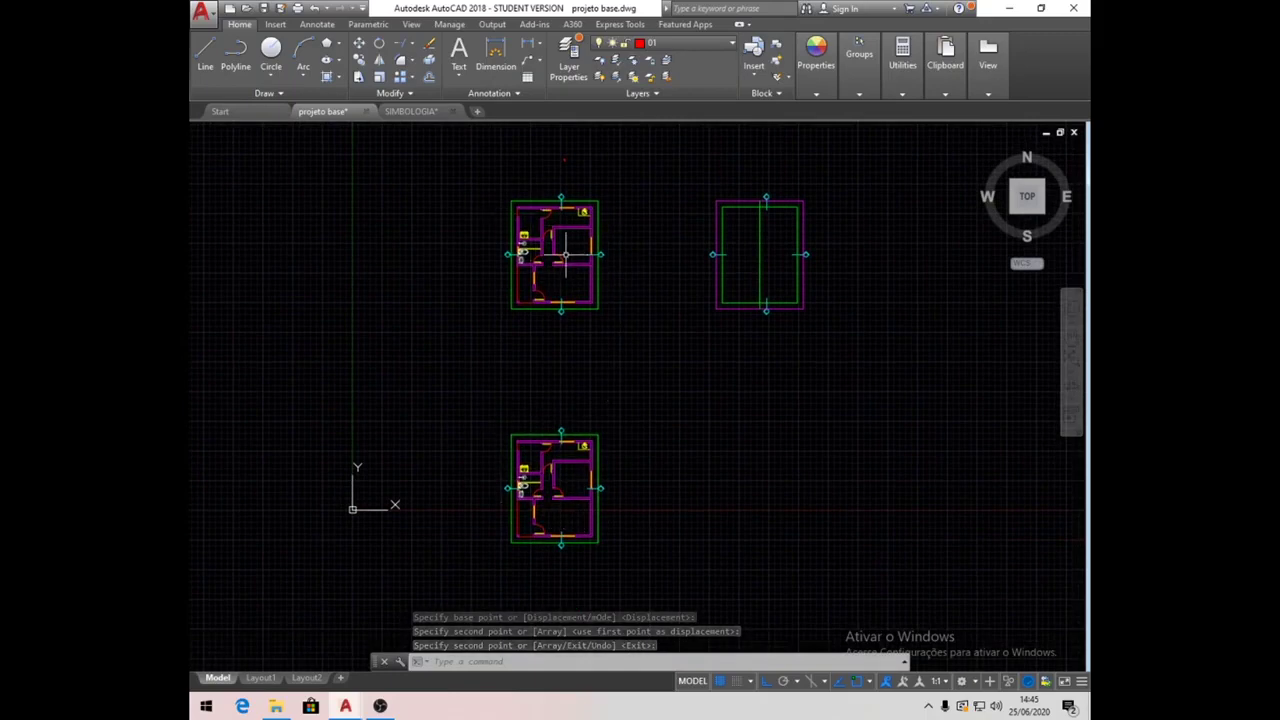
scroll(554, 533, up, 6)
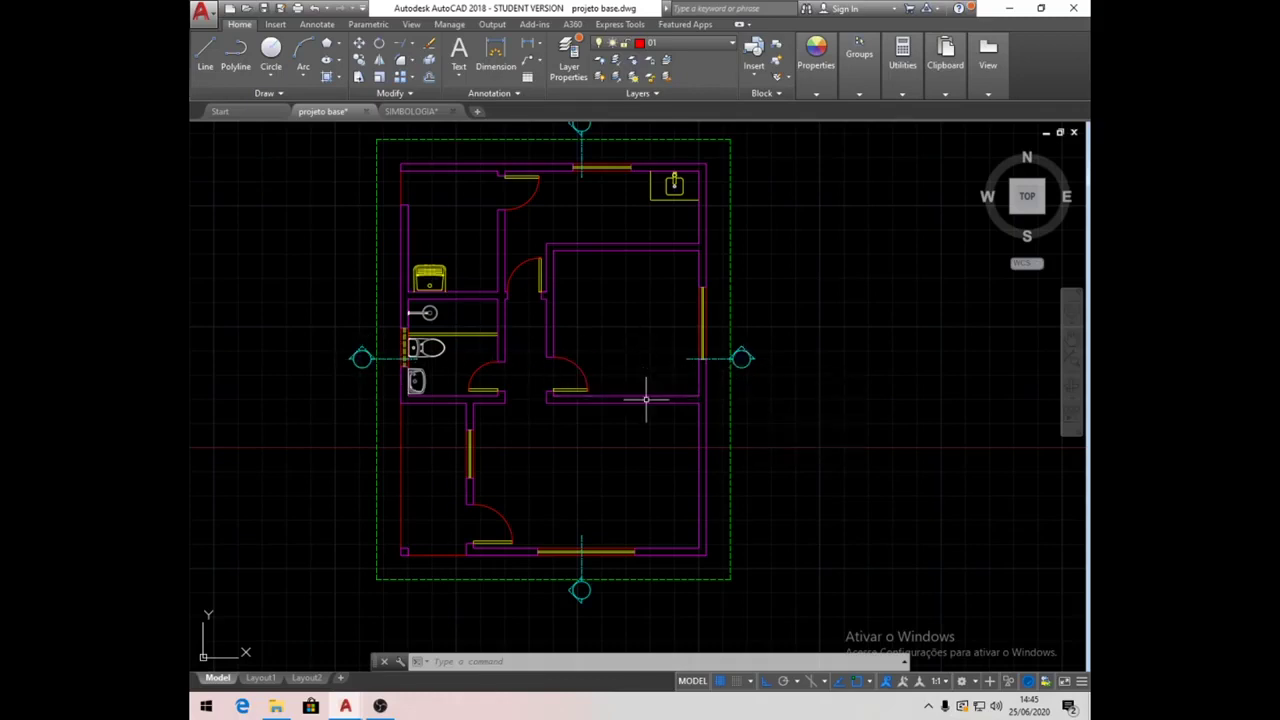
scroll(645, 400, down, 2)
middle_drag(657, 366, 614, 437)
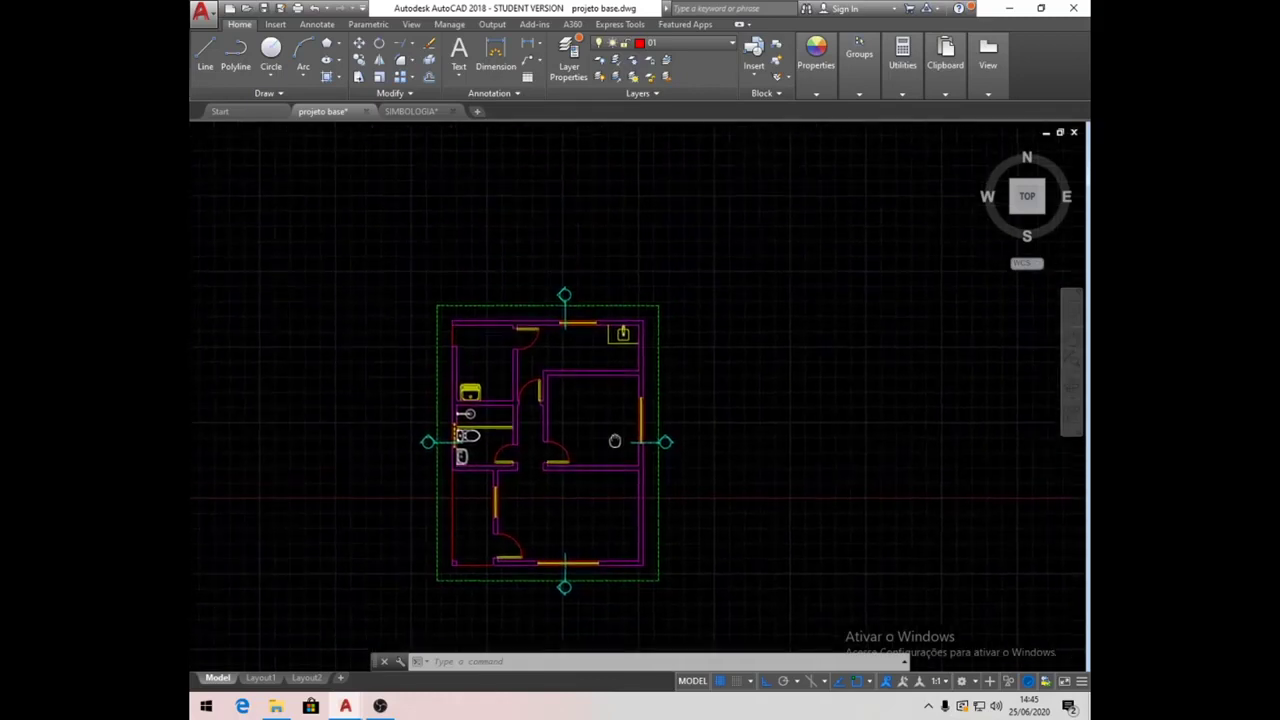
click(732, 45)
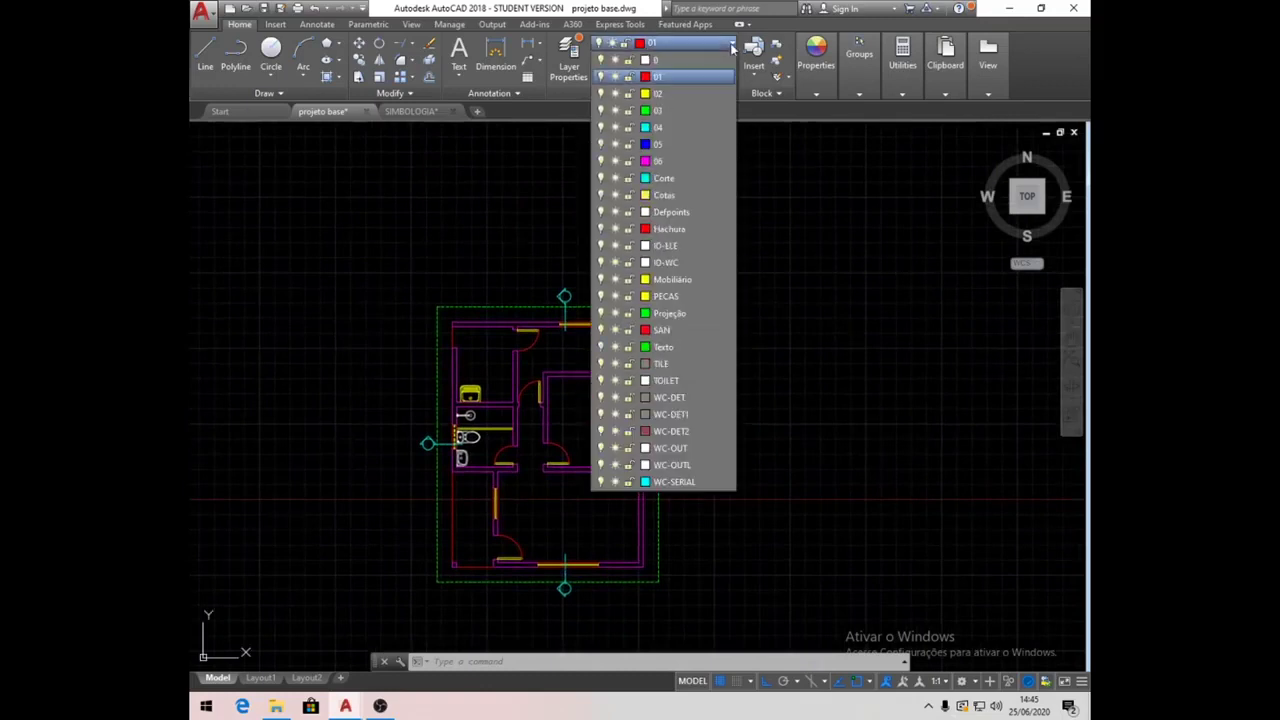
click(690, 162)
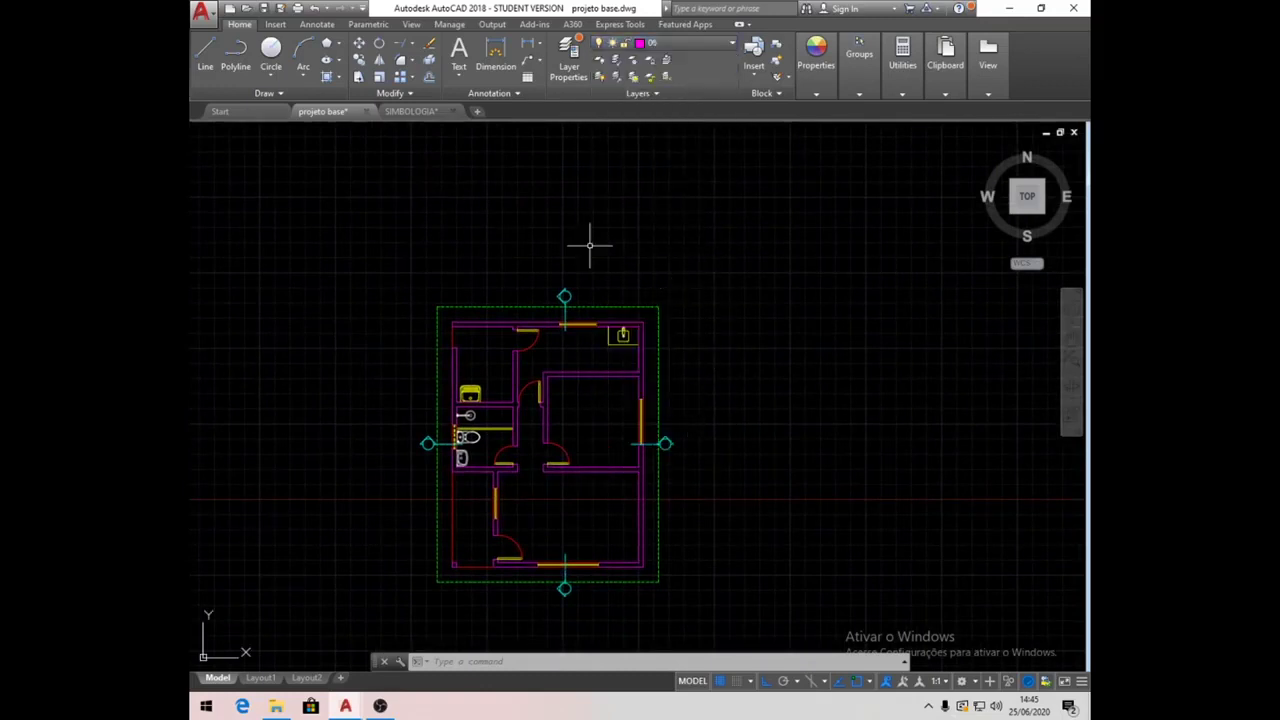
click(208, 55)
scroll(412, 490, up, 6)
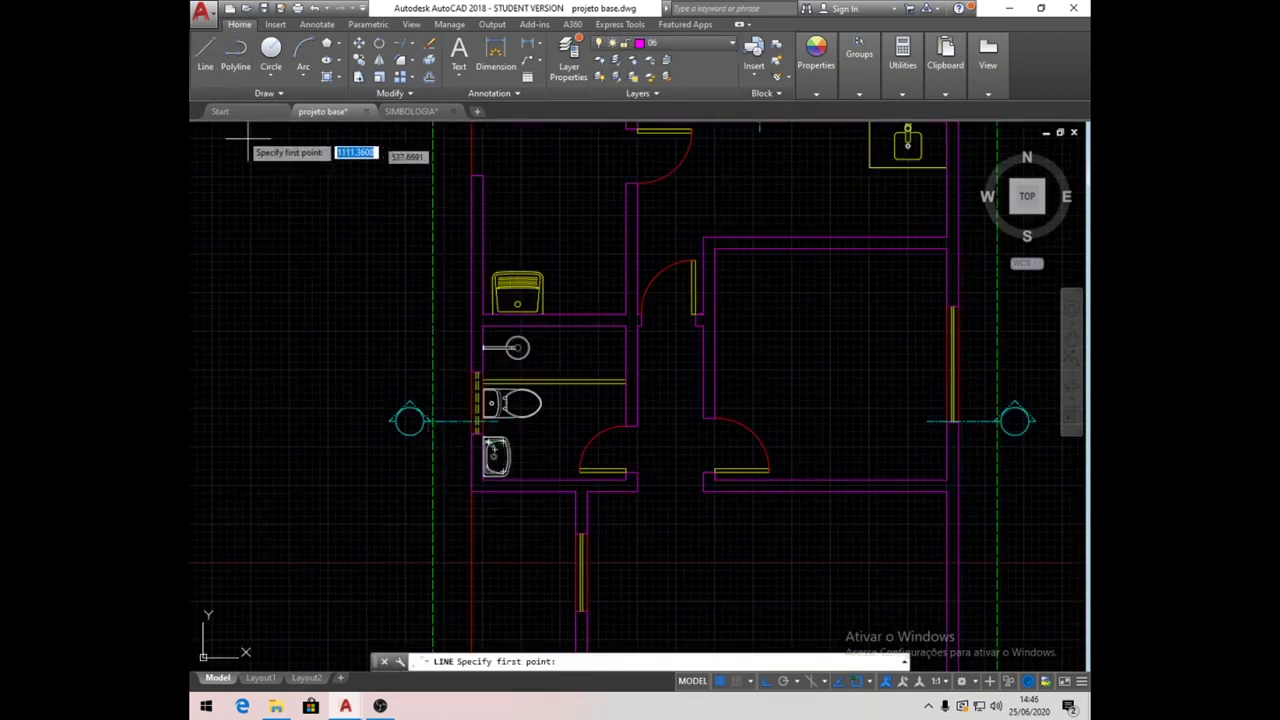
click(206, 55)
click(482, 420)
click(925, 428)
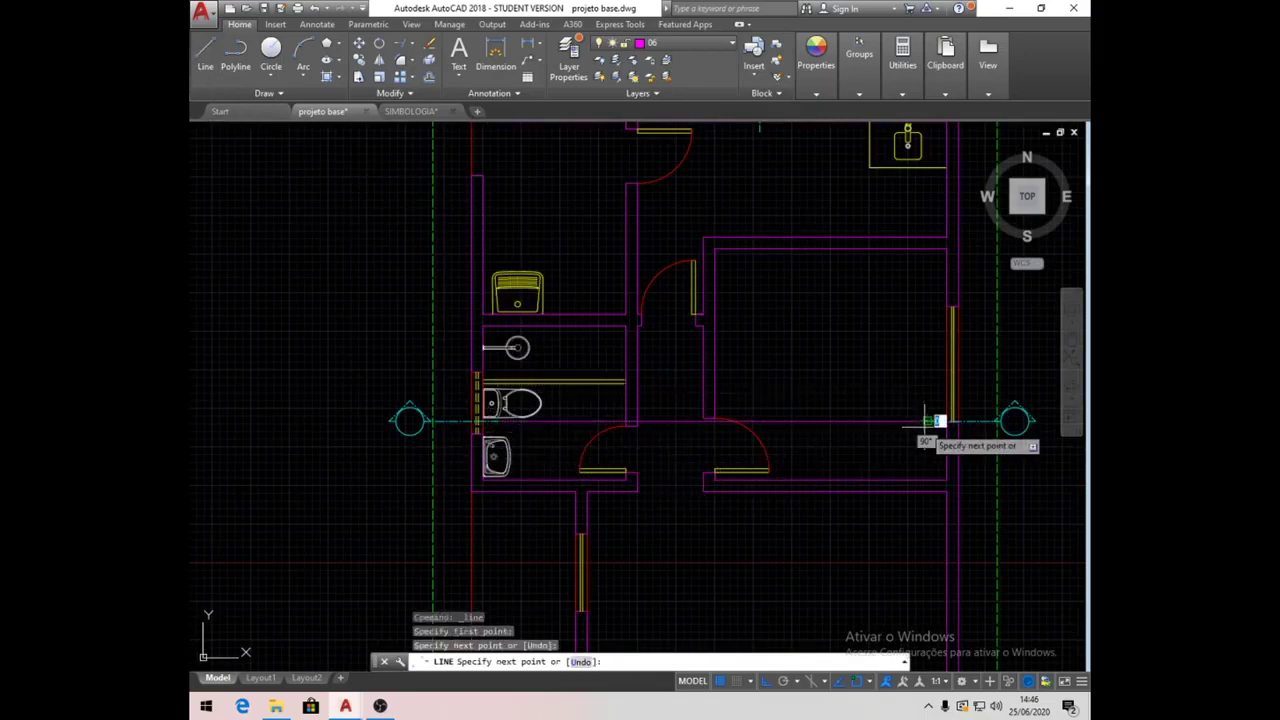
key(Return)
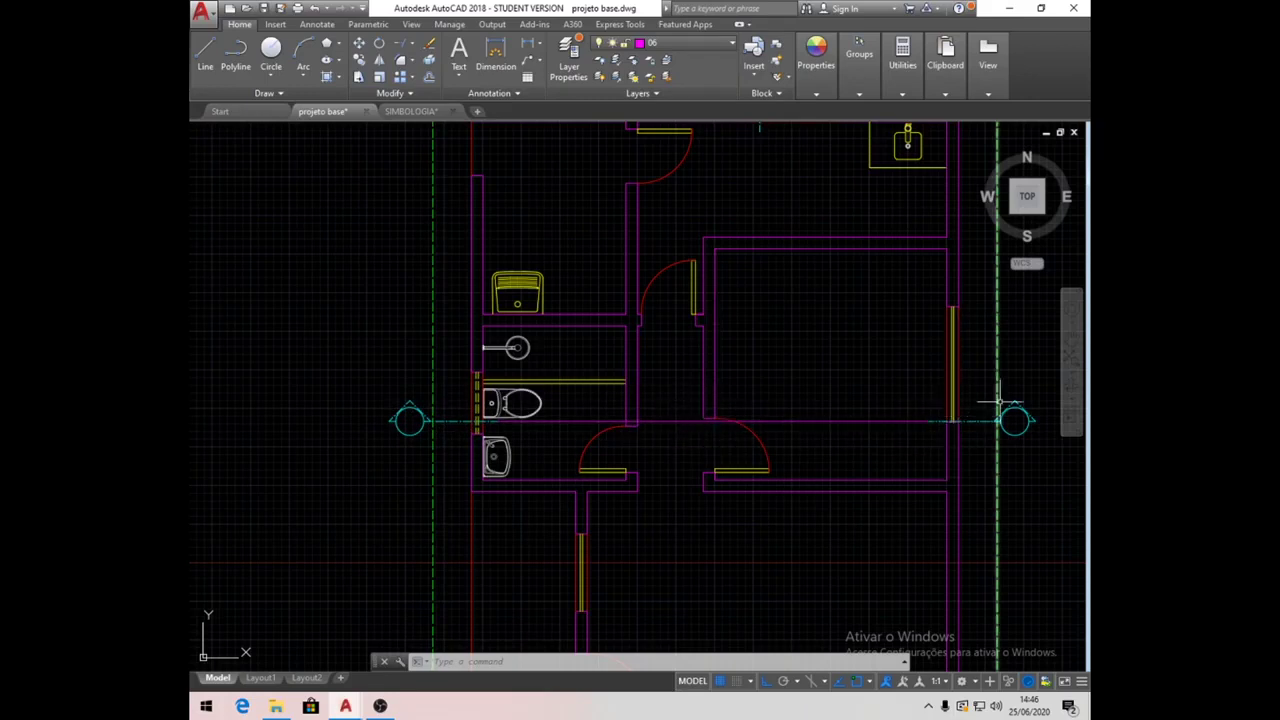
Draw a vertical projection line upward from the upper-left corner of the copied plan's dashed roof outline to well above the plan.
scroll(418, 540, down, 2)
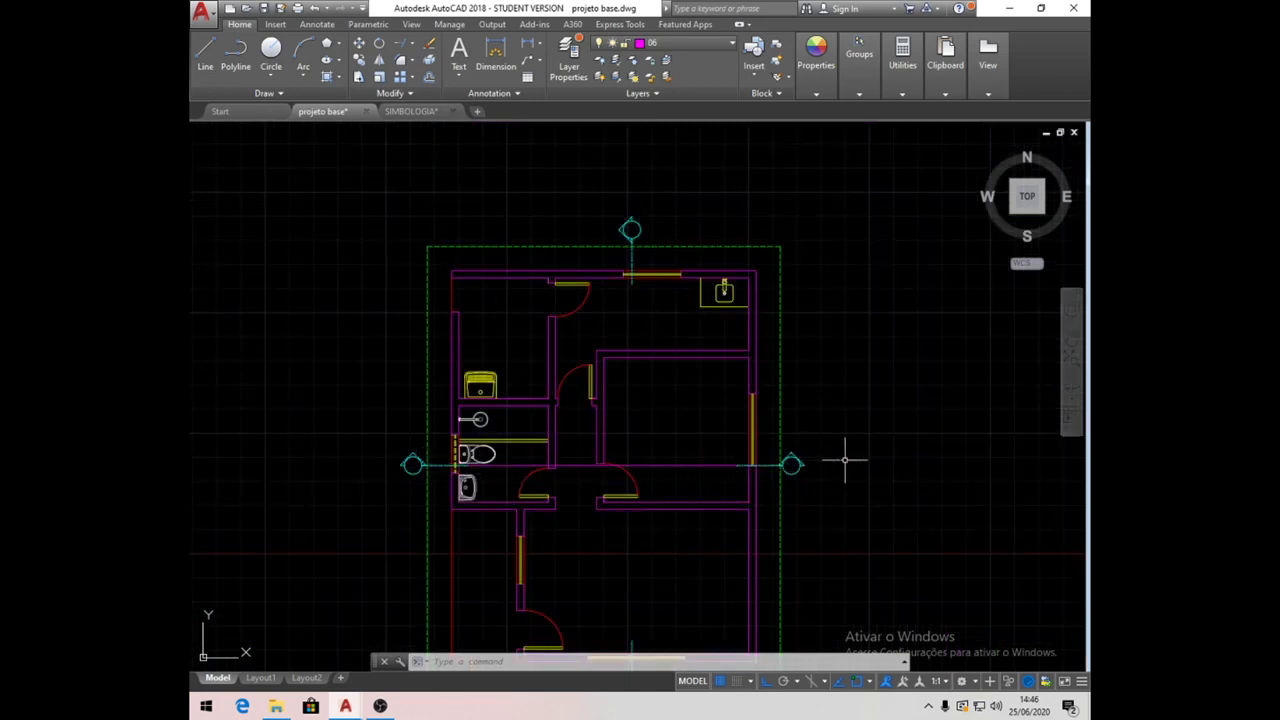
middle_drag(694, 485, 595, 558)
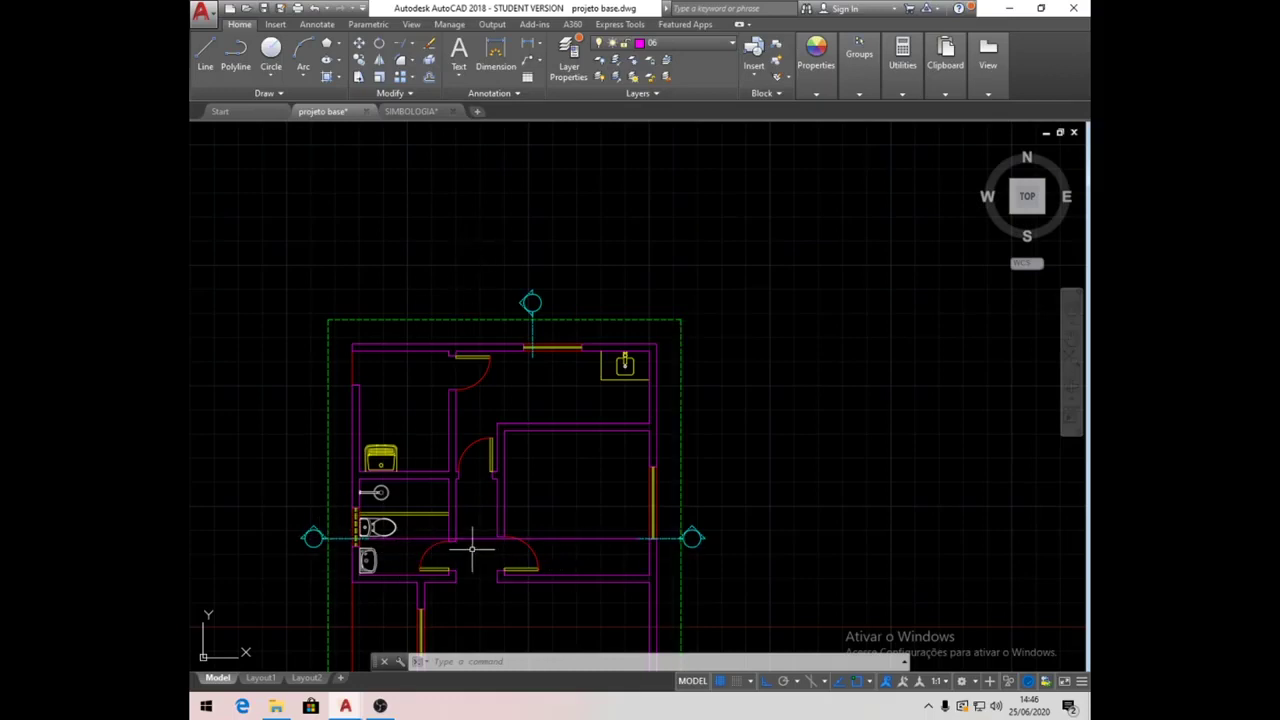
middle_drag(474, 556, 465, 496)
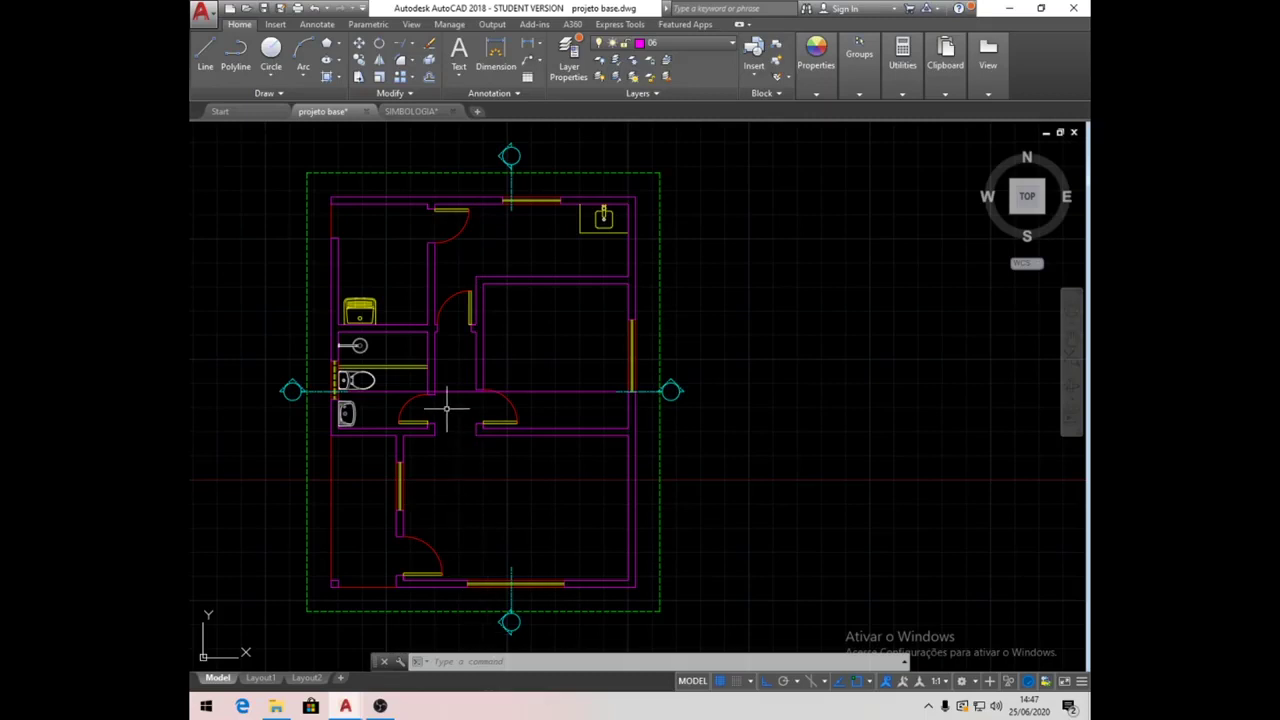
middle_drag(447, 408, 476, 489)
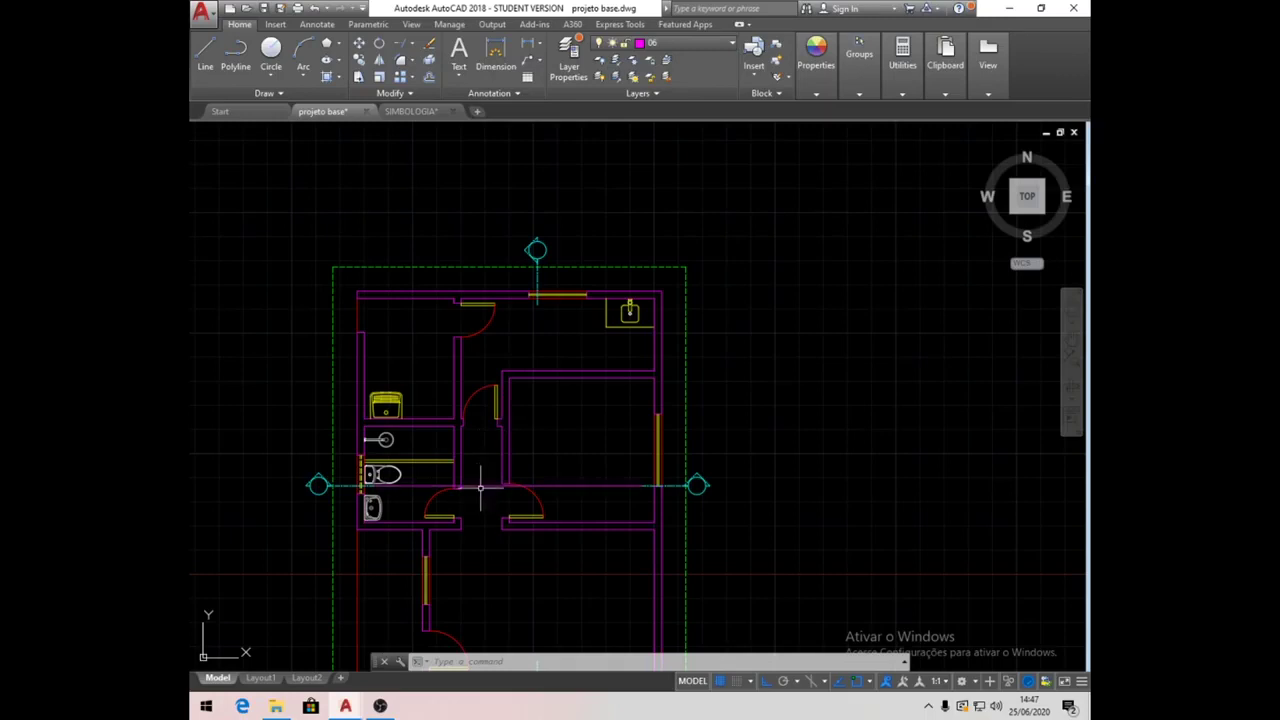
middle_drag(529, 471, 559, 538)
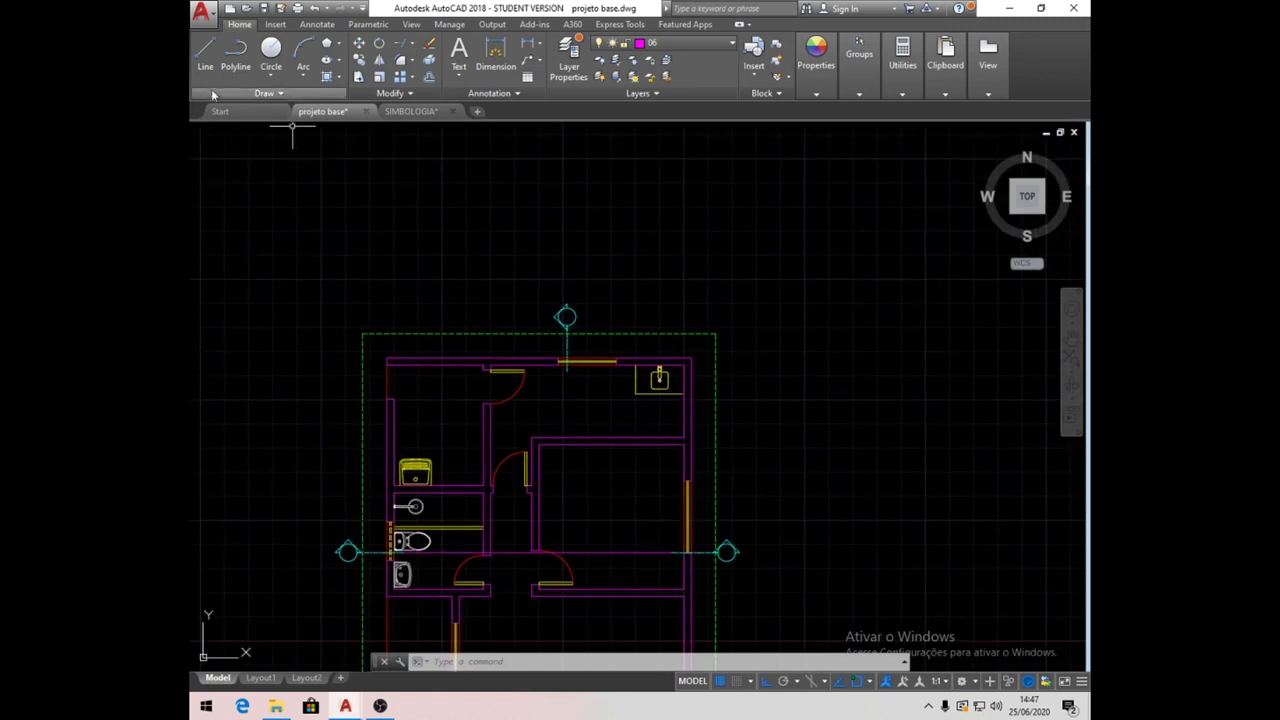
click(205, 55)
middle_drag(500, 271, 508, 291)
click(367, 353)
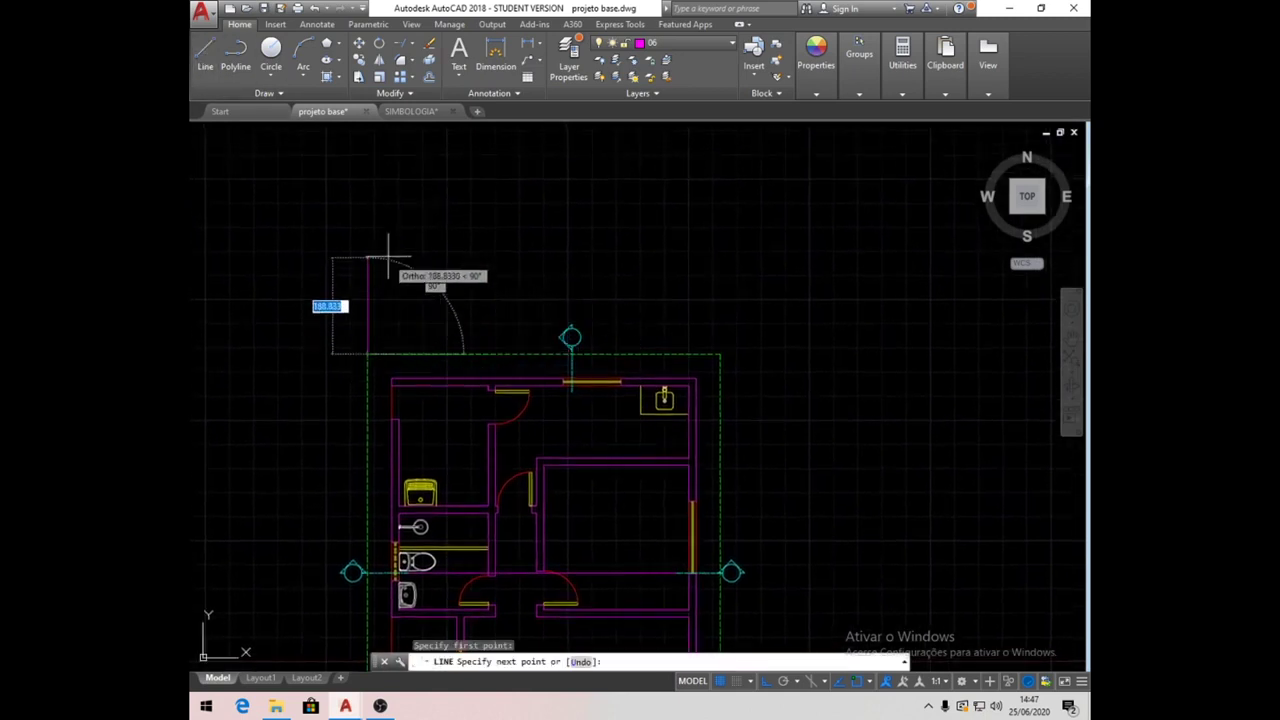
click(400, 191)
key(Return)
Draw two vertical projection lines upward from the outer and inner faces of the copied plan's left exterior wall.
key(Return)
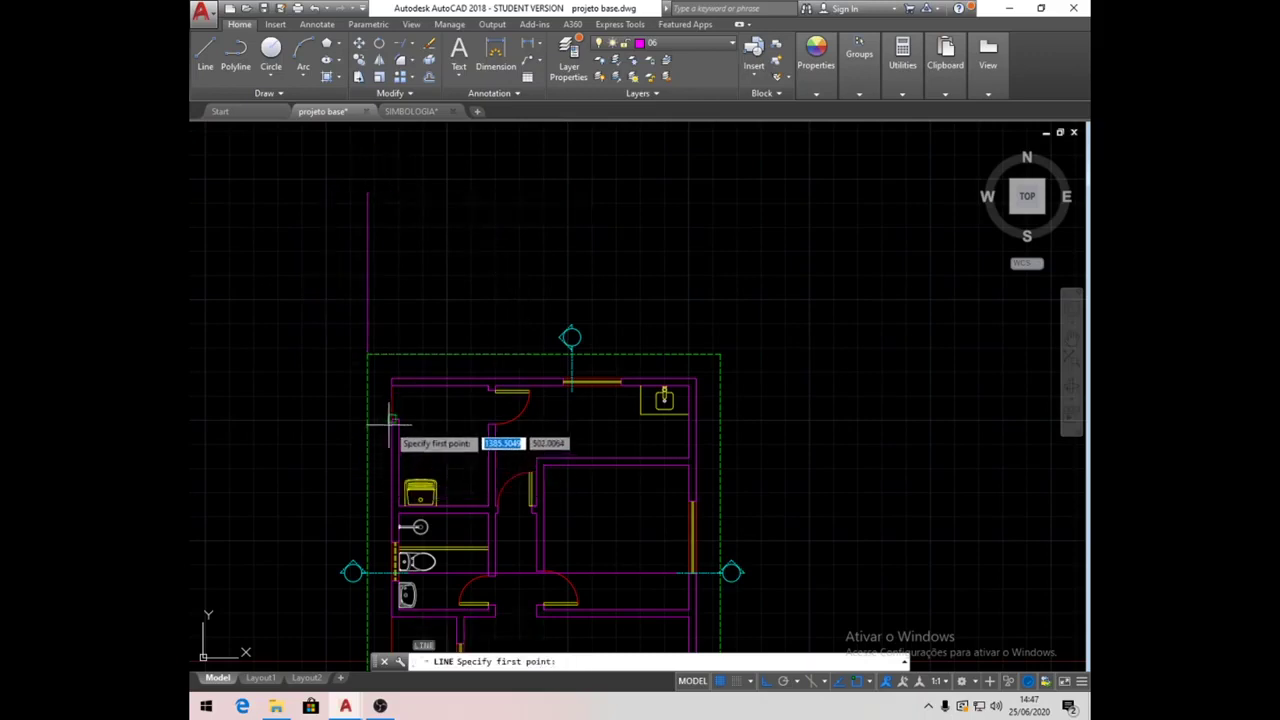
click(392, 382)
click(394, 187)
key(Return)
key(Return)
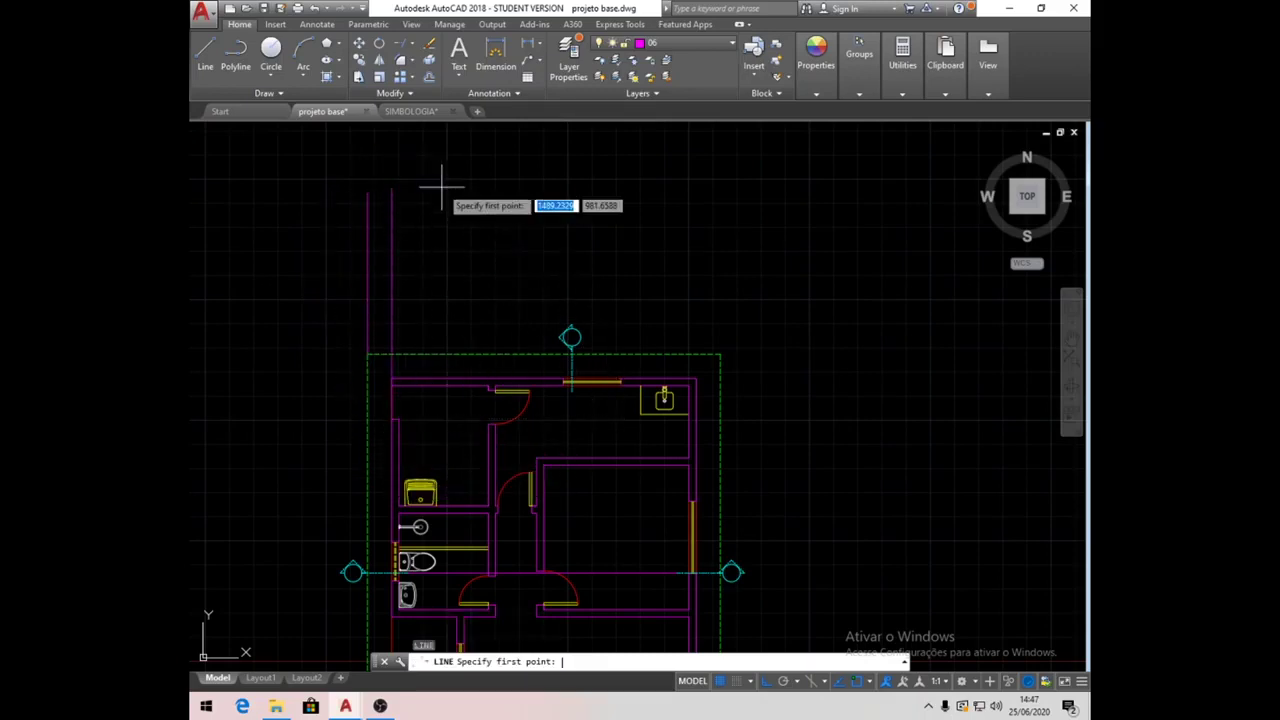
click(404, 422)
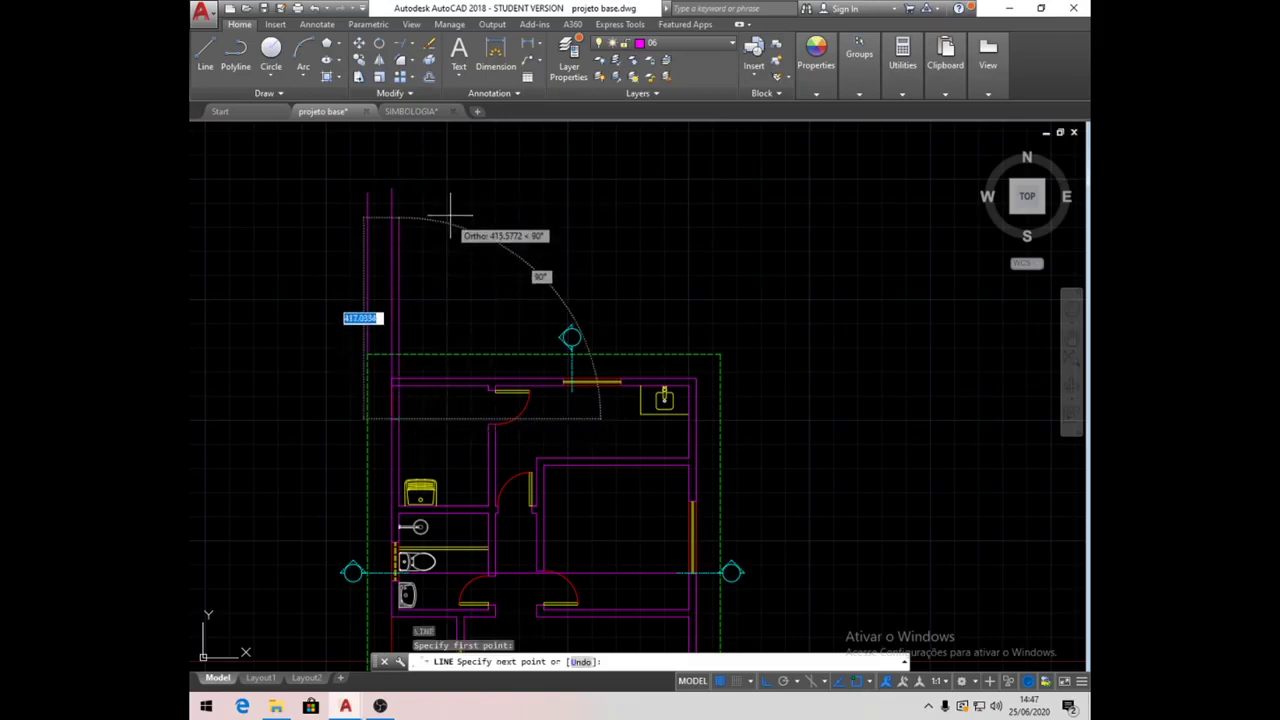
click(453, 185)
key(Return)
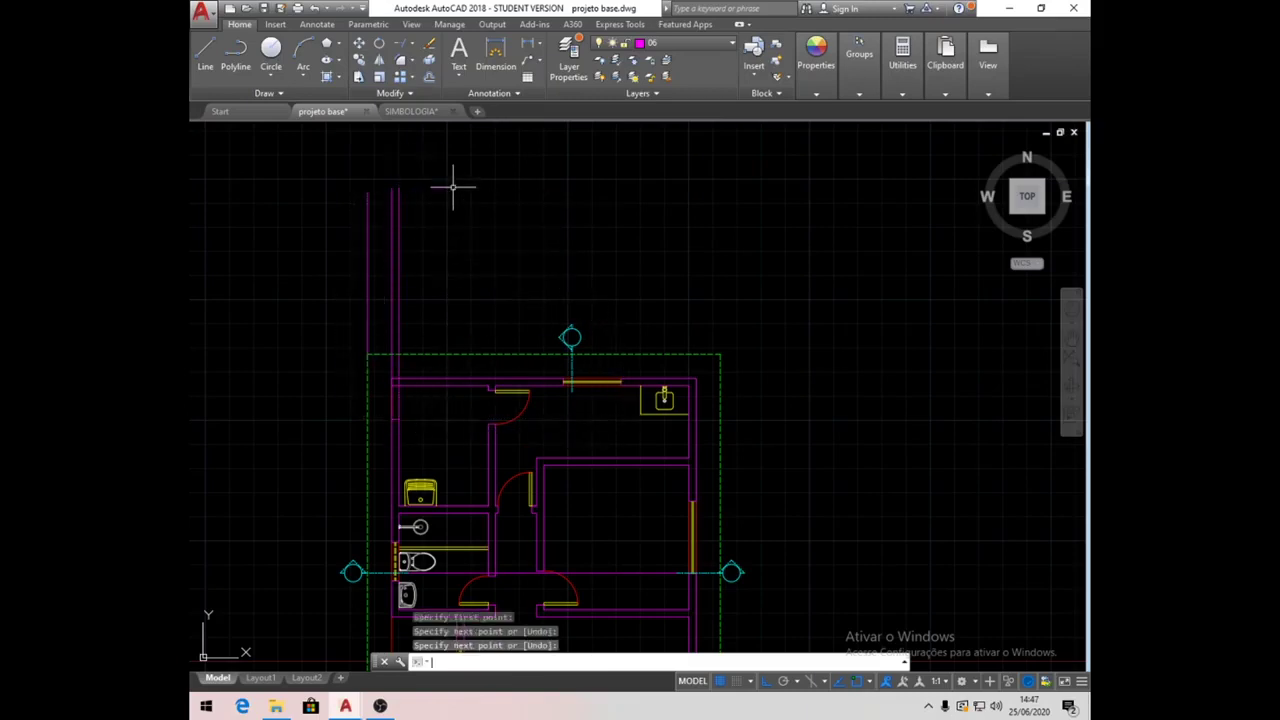
Draw two vertical projection lines upward from both faces of the bathroom's right wall, where section A's line crosses it, to above the plan.
key(Return)
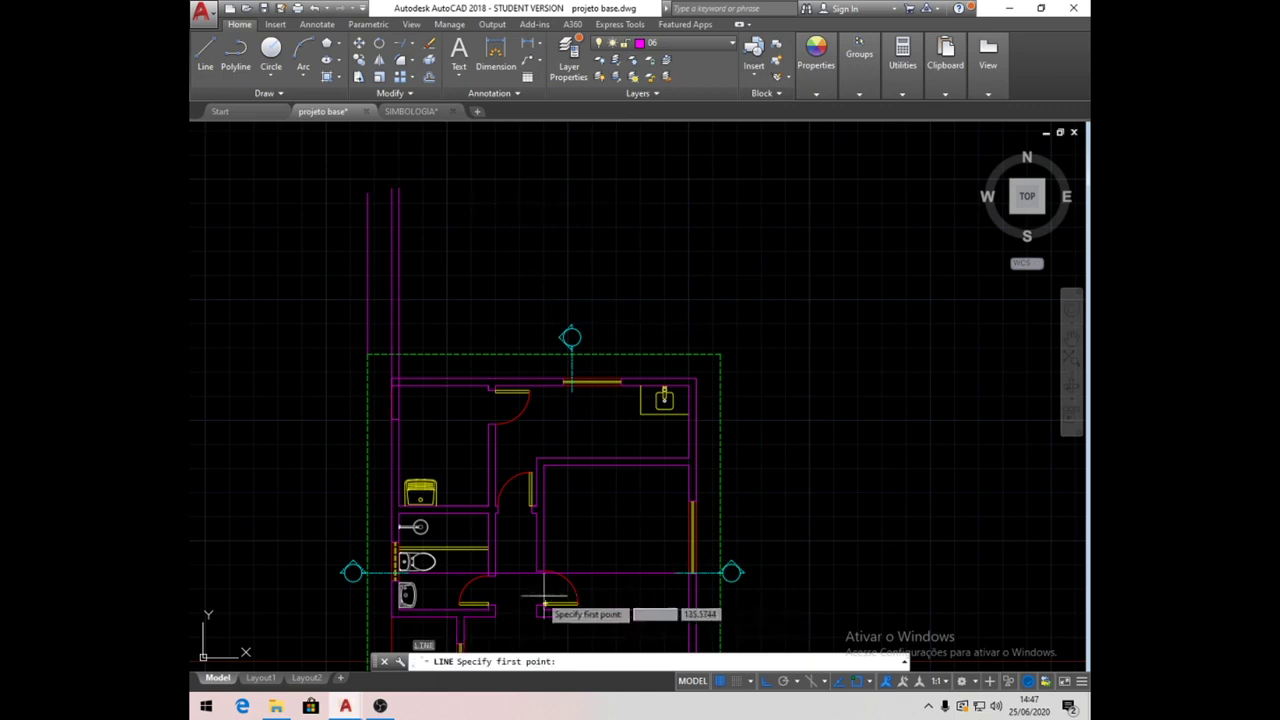
click(488, 572)
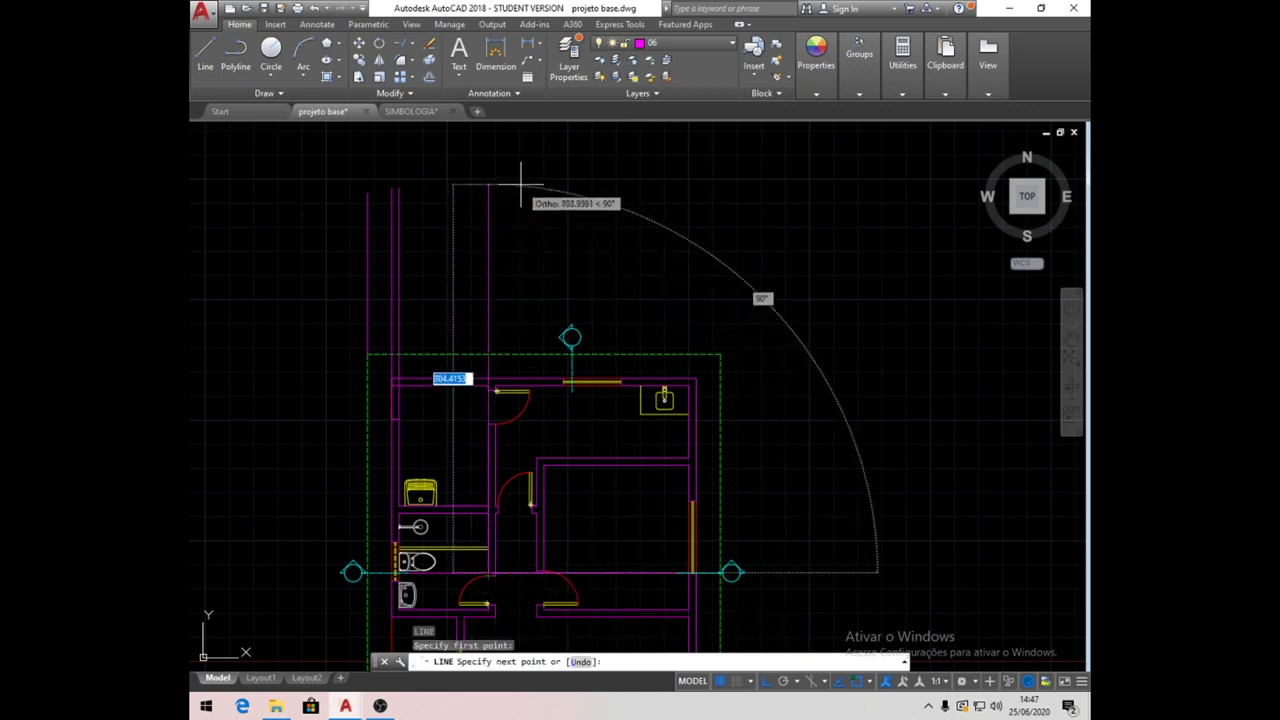
click(520, 184)
key(Return)
key(Return)
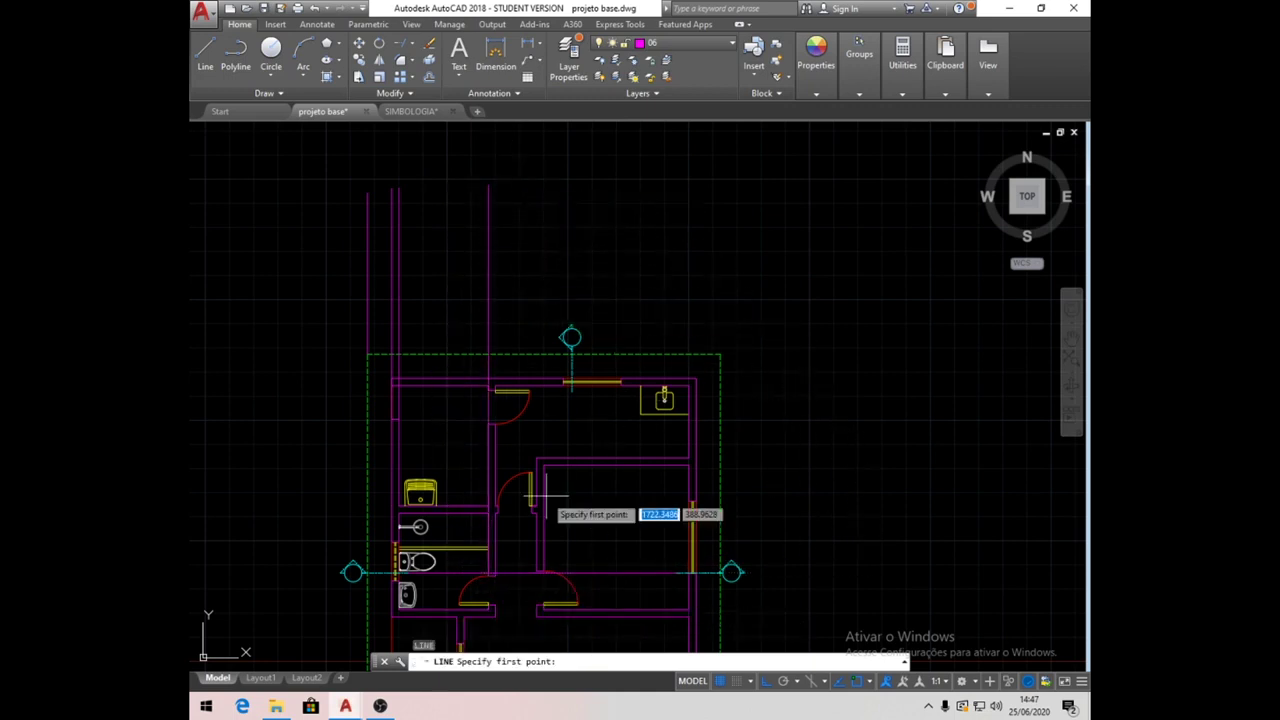
click(495, 574)
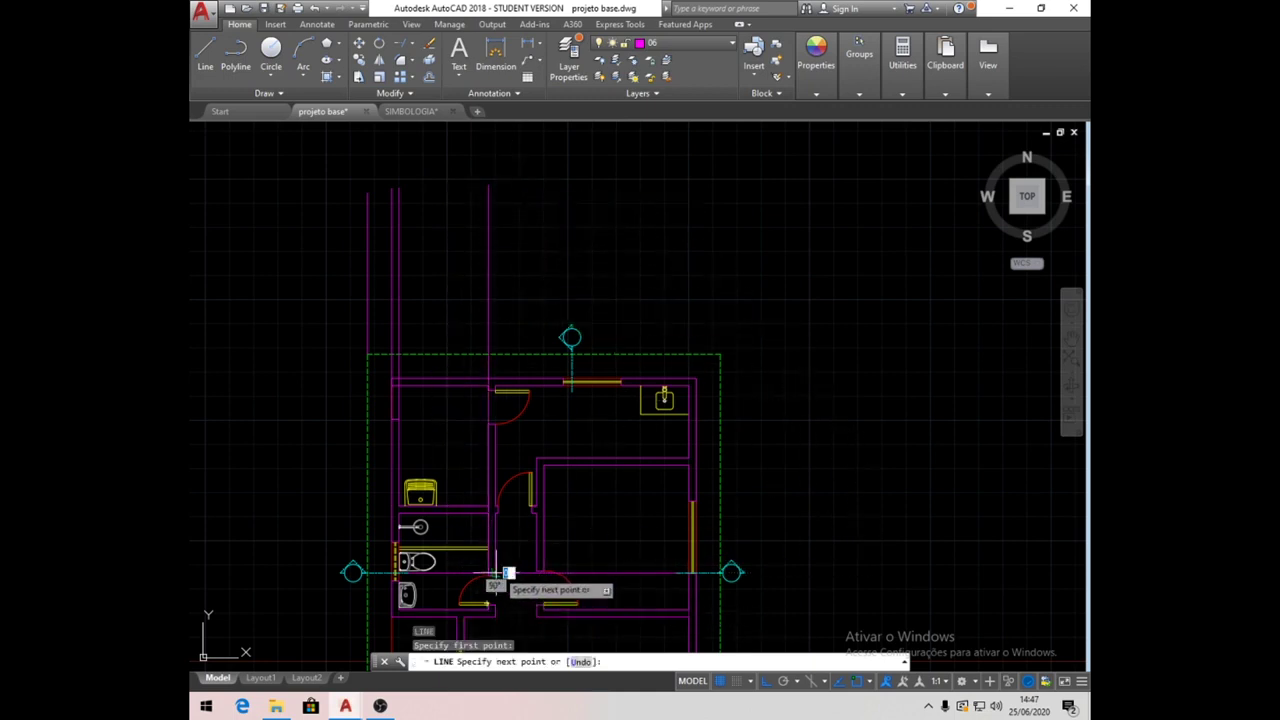
click(545, 176)
key(Return)
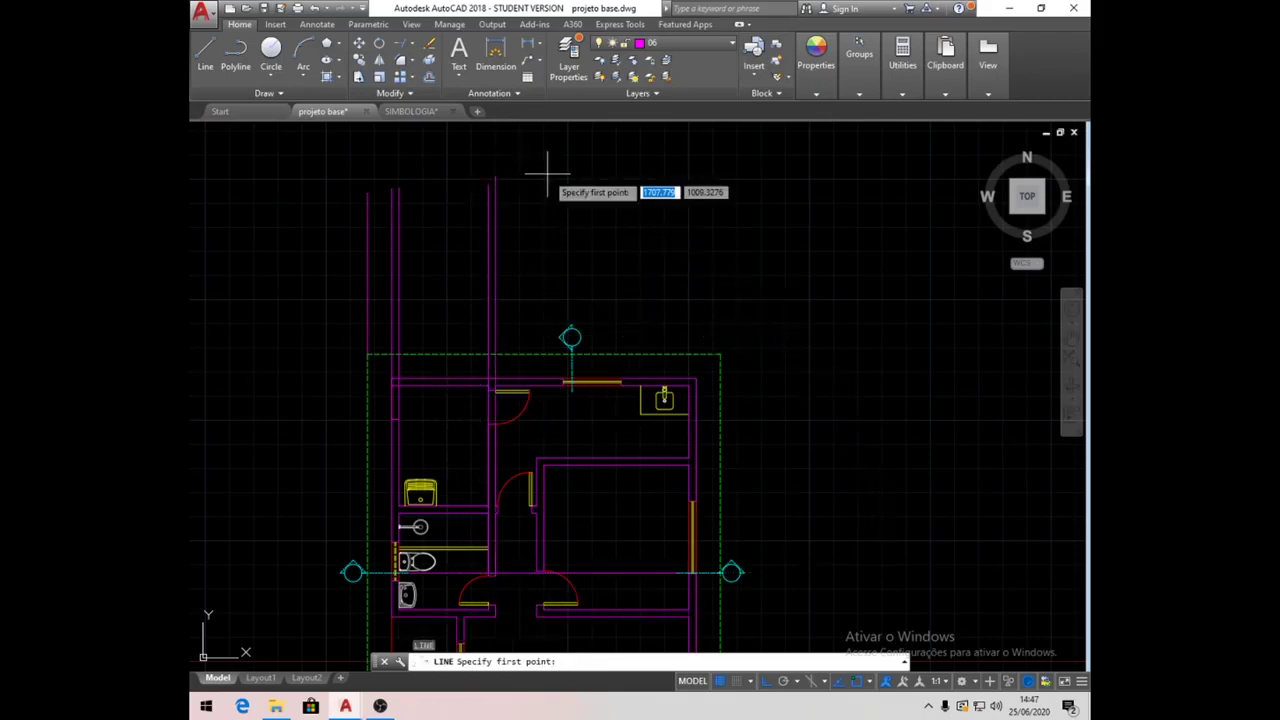
Draw two vertical projection lines upward from both faces of the bedroom's left wall to above the plan.
click(544, 574)
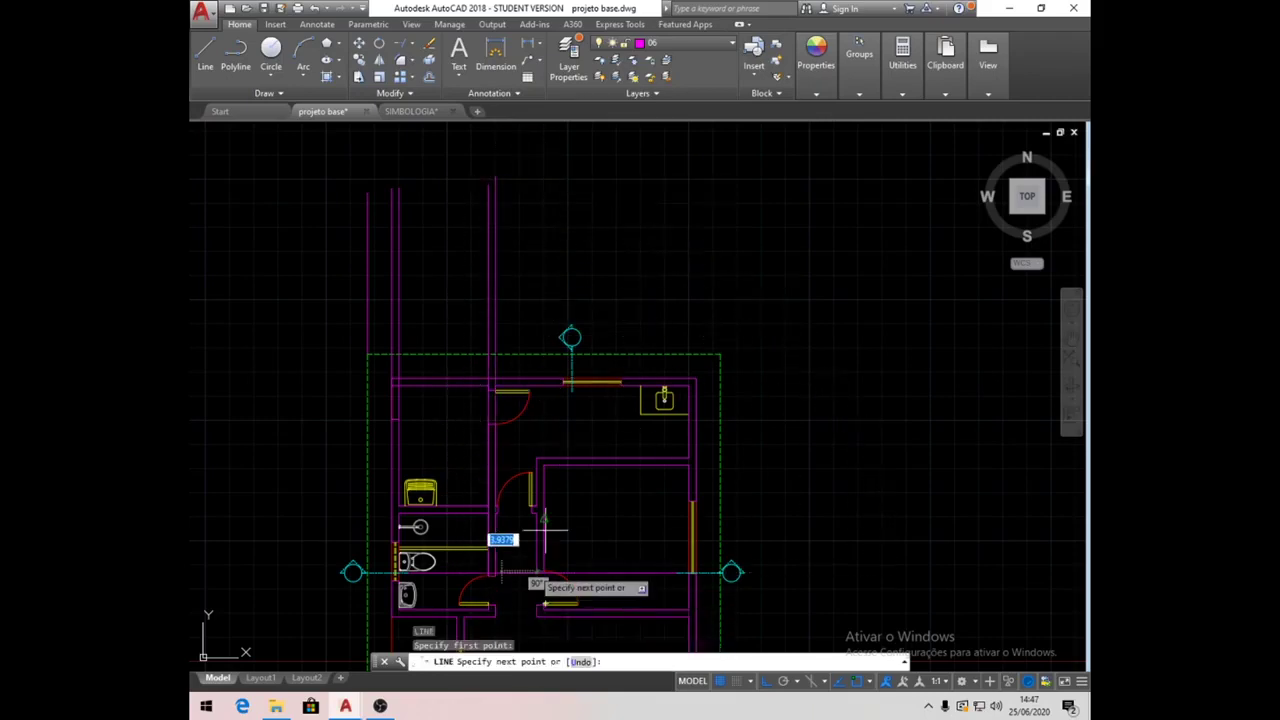
click(591, 182)
key(Return)
key(Return)
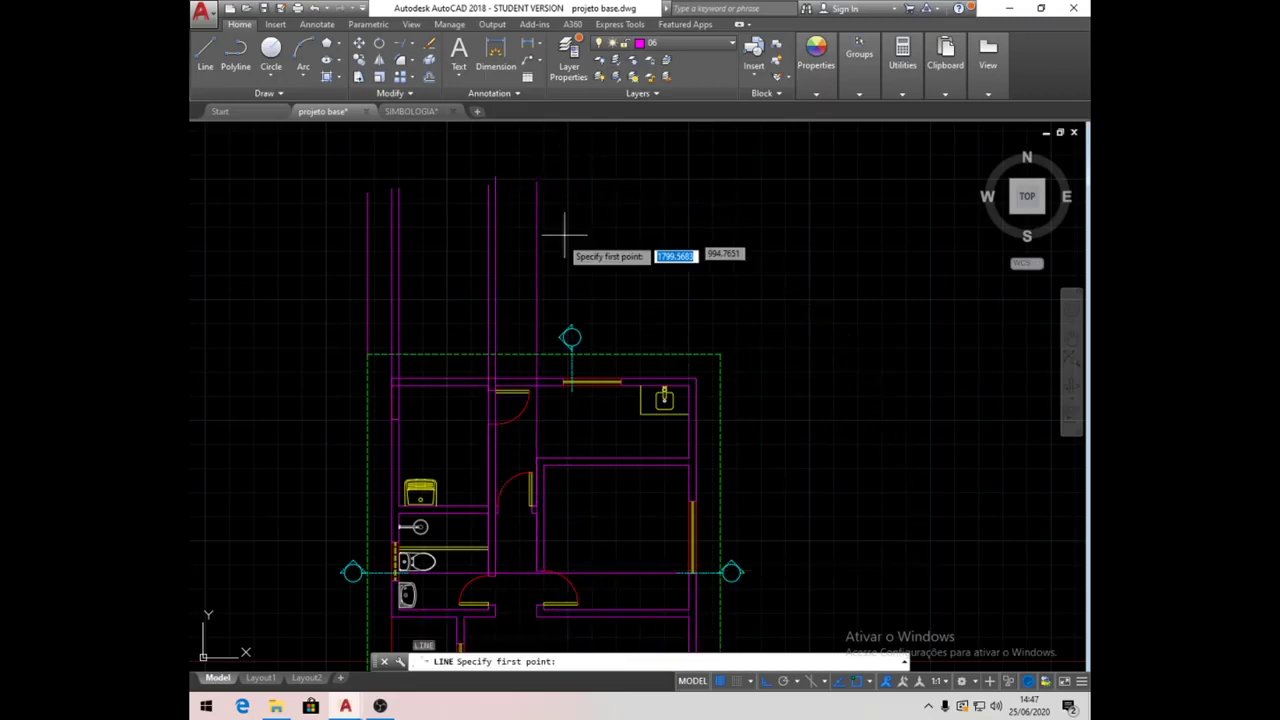
click(508, 572)
key(Return)
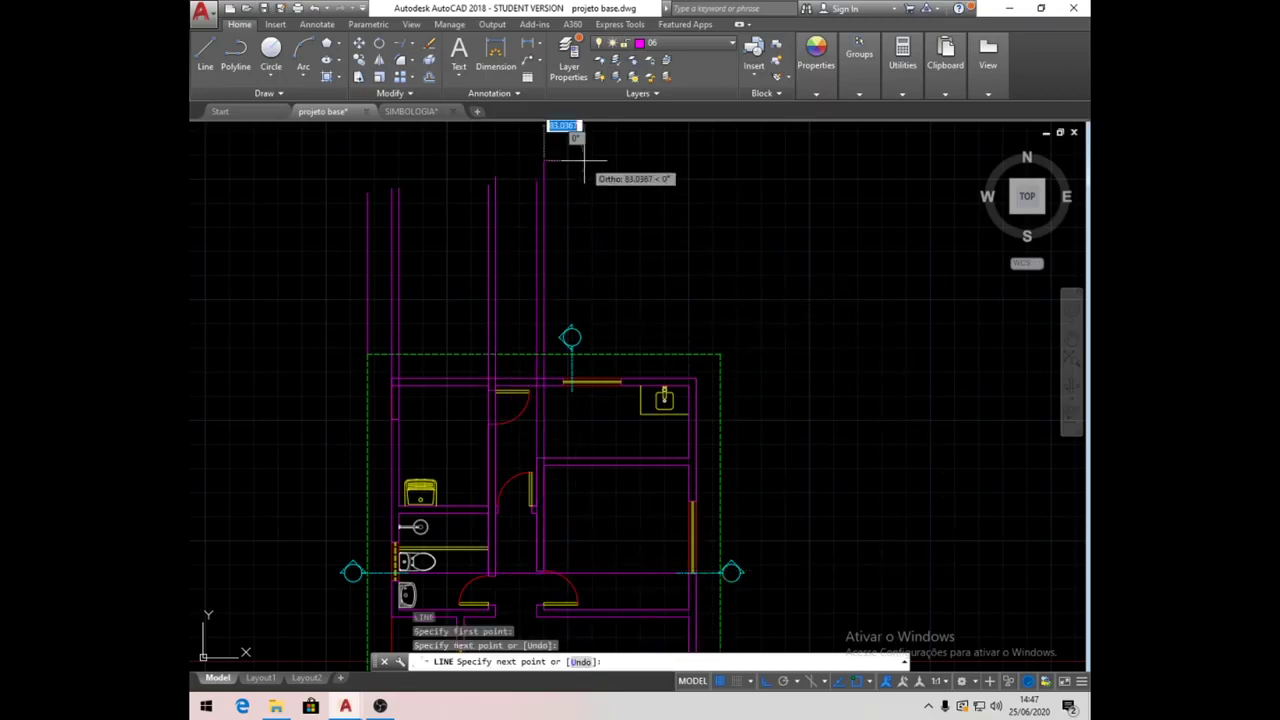
key(Return)
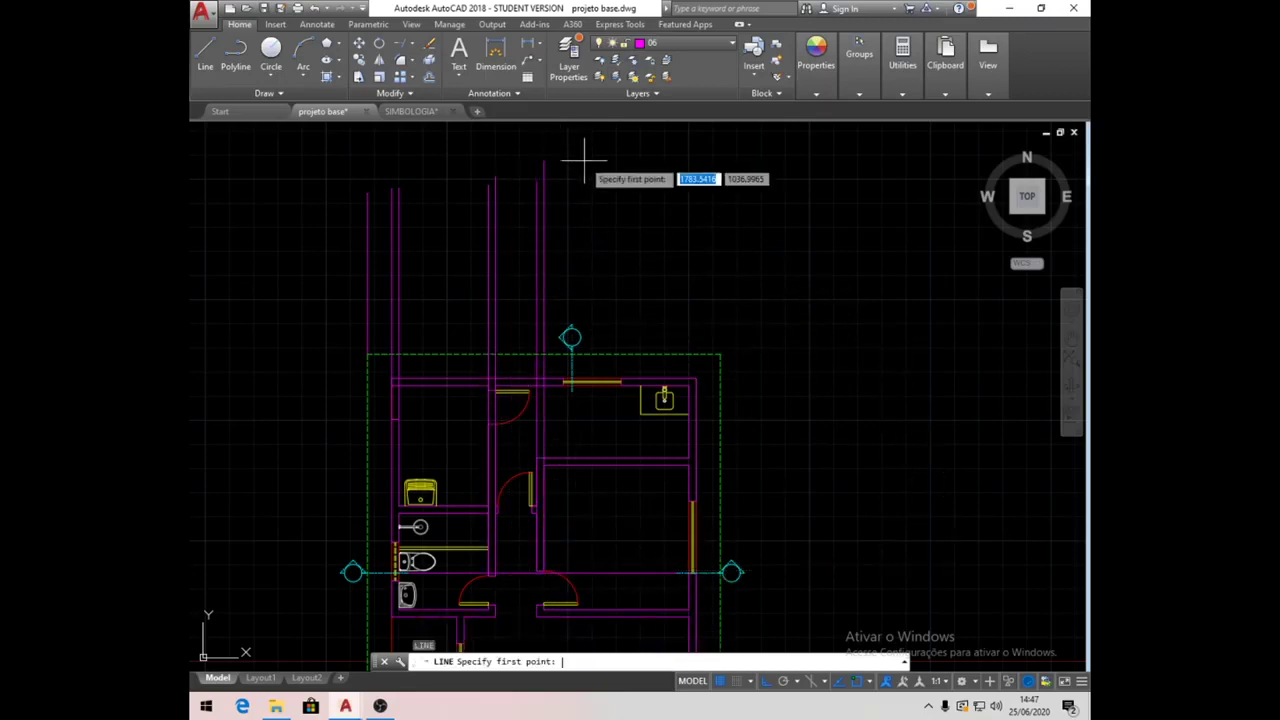
Draw two vertical projection lines upward from the inner and outer faces of the copied plan's right exterior wall.
click(690, 574)
click(691, 166)
key(Return)
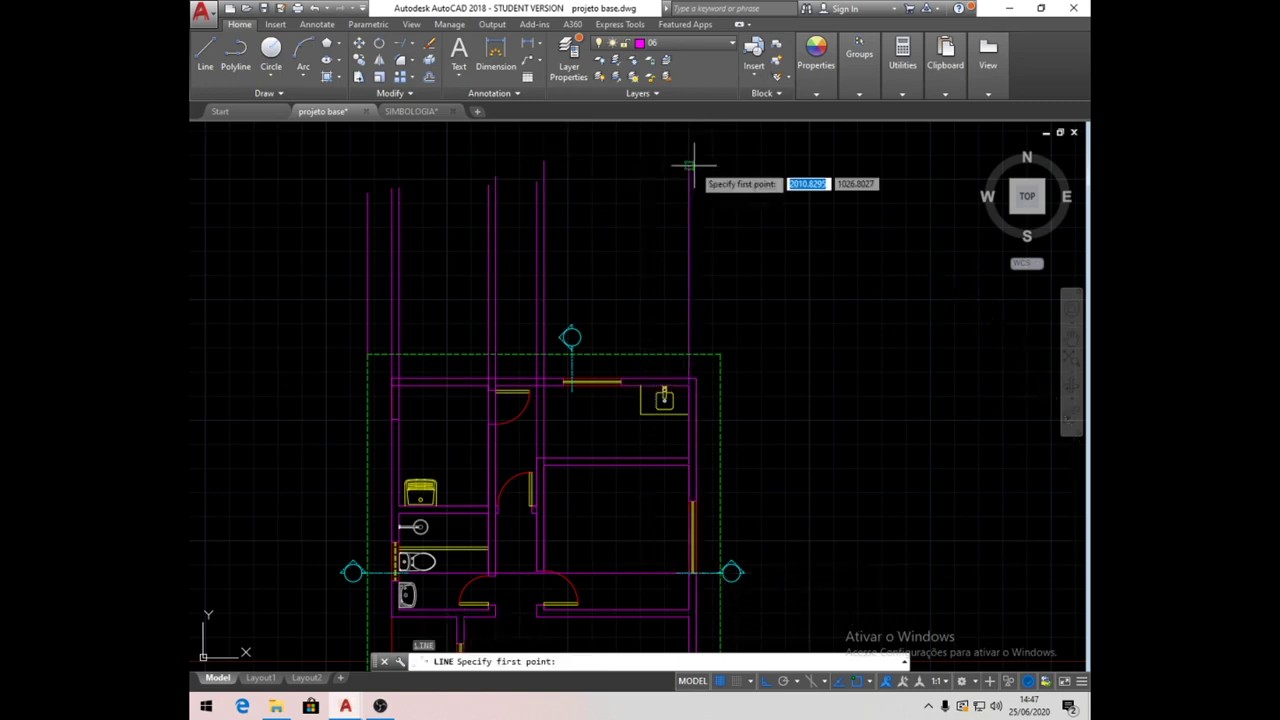
click(690, 574)
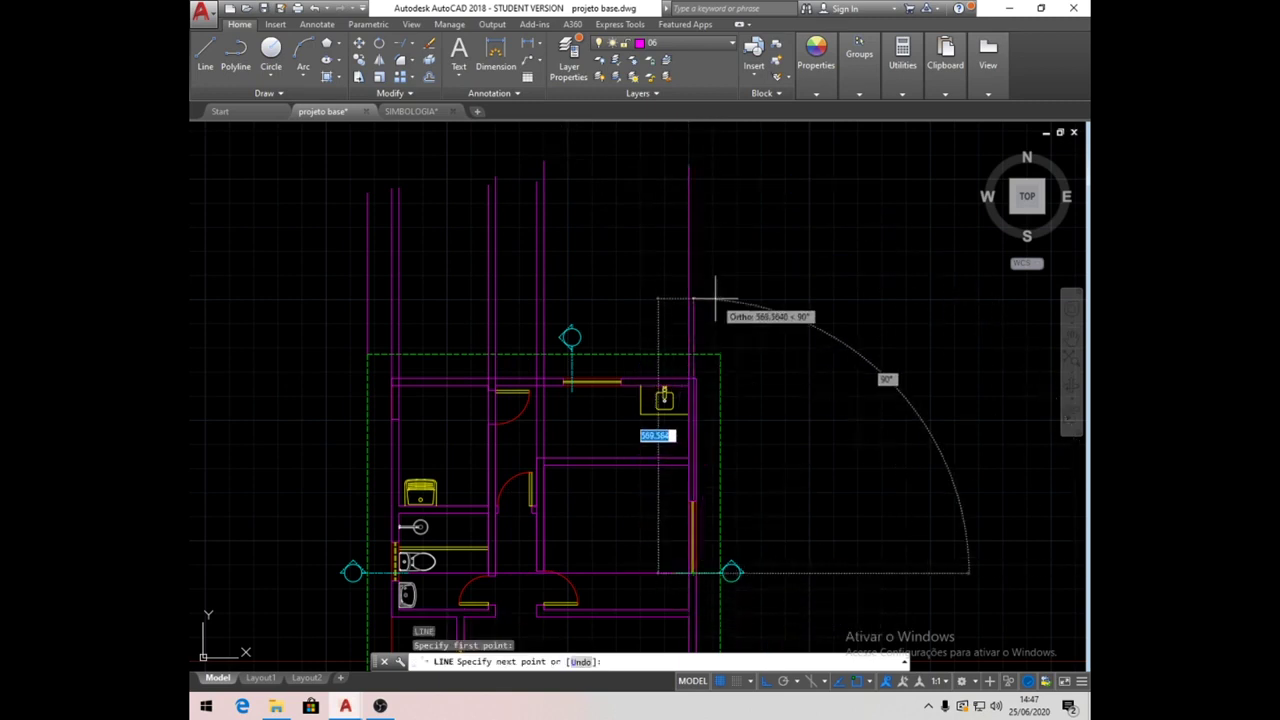
key(Return)
key(Return)
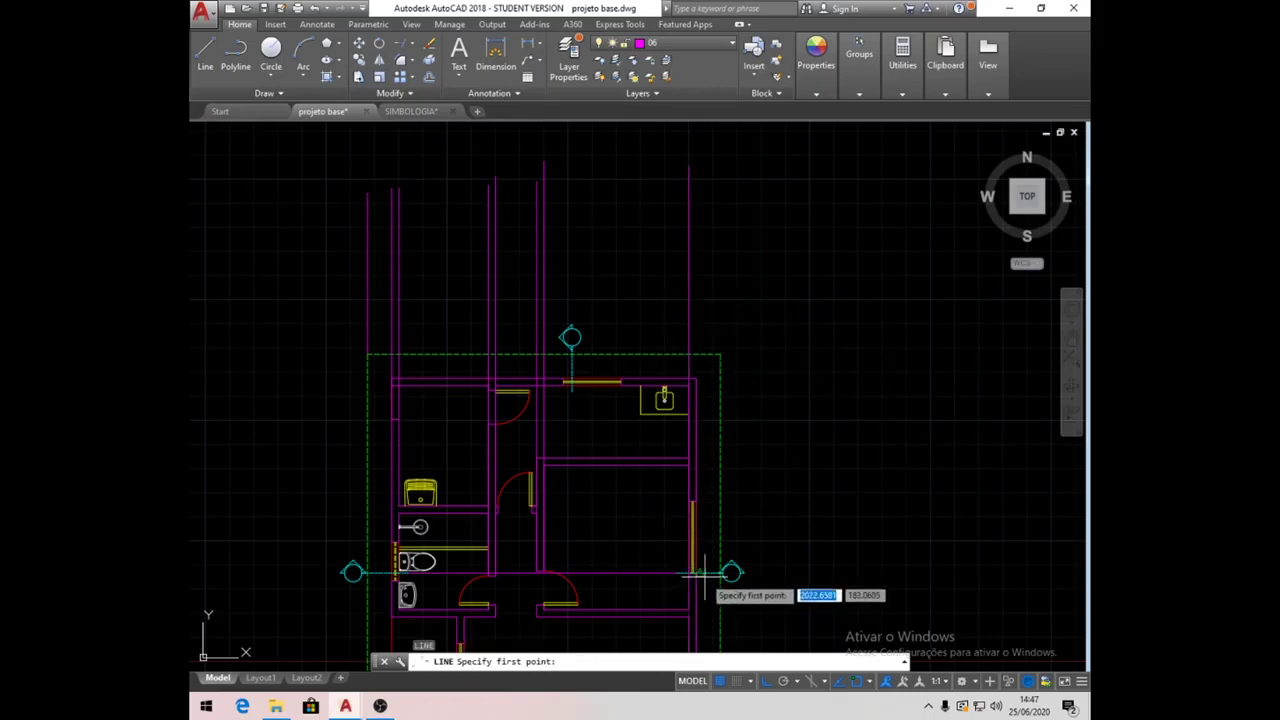
click(697, 500)
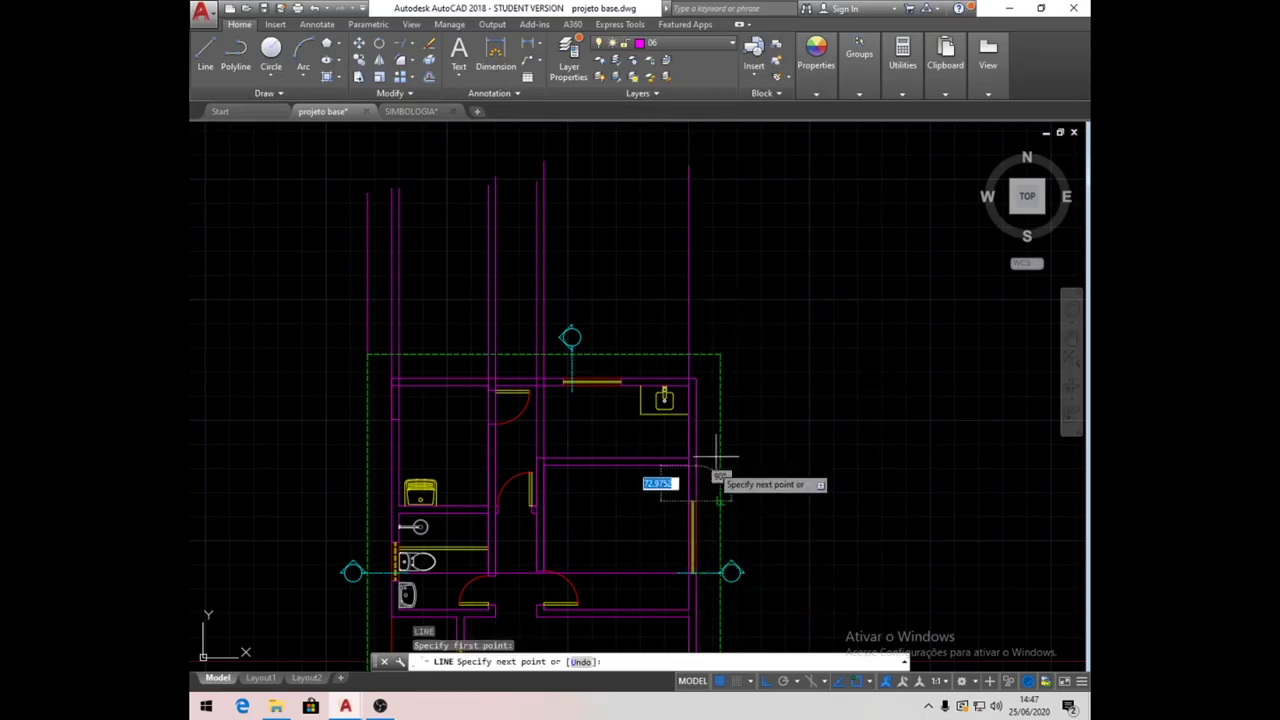
click(729, 152)
key(Return)
Draw a vertical projection line upward from the upper-right corner of the copied plan's dashed roof outline.
key(Return)
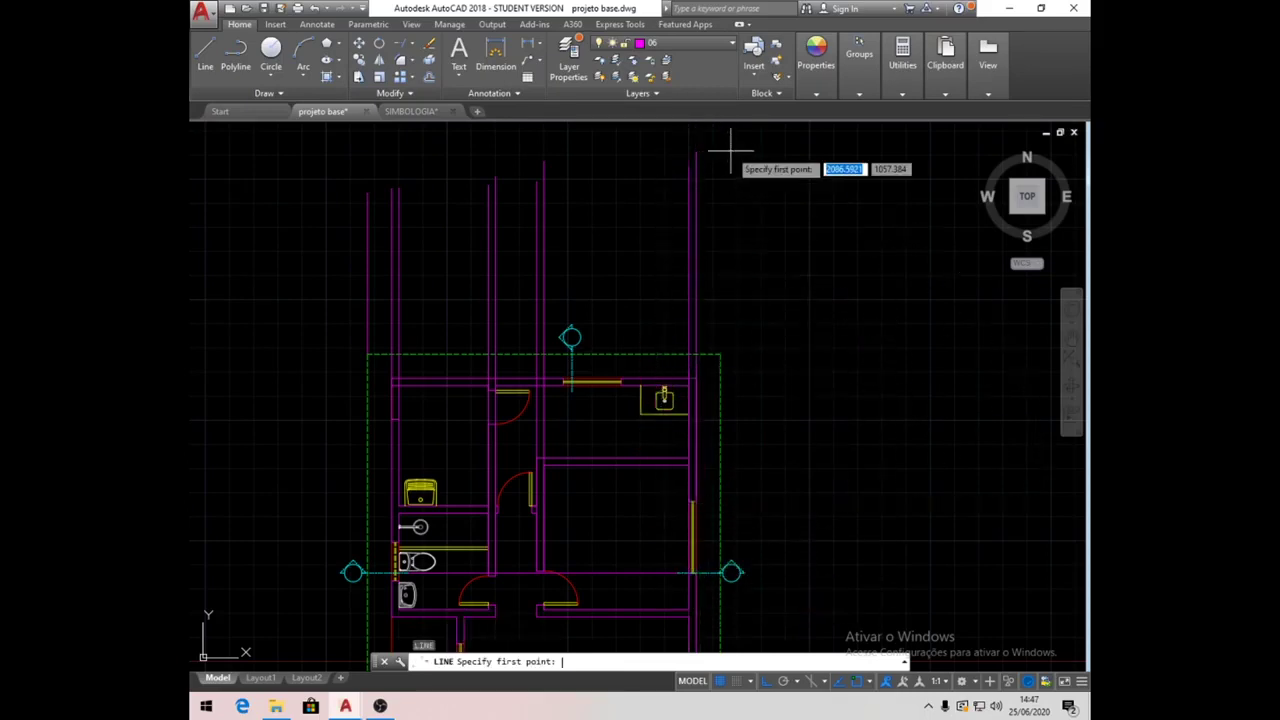
click(722, 354)
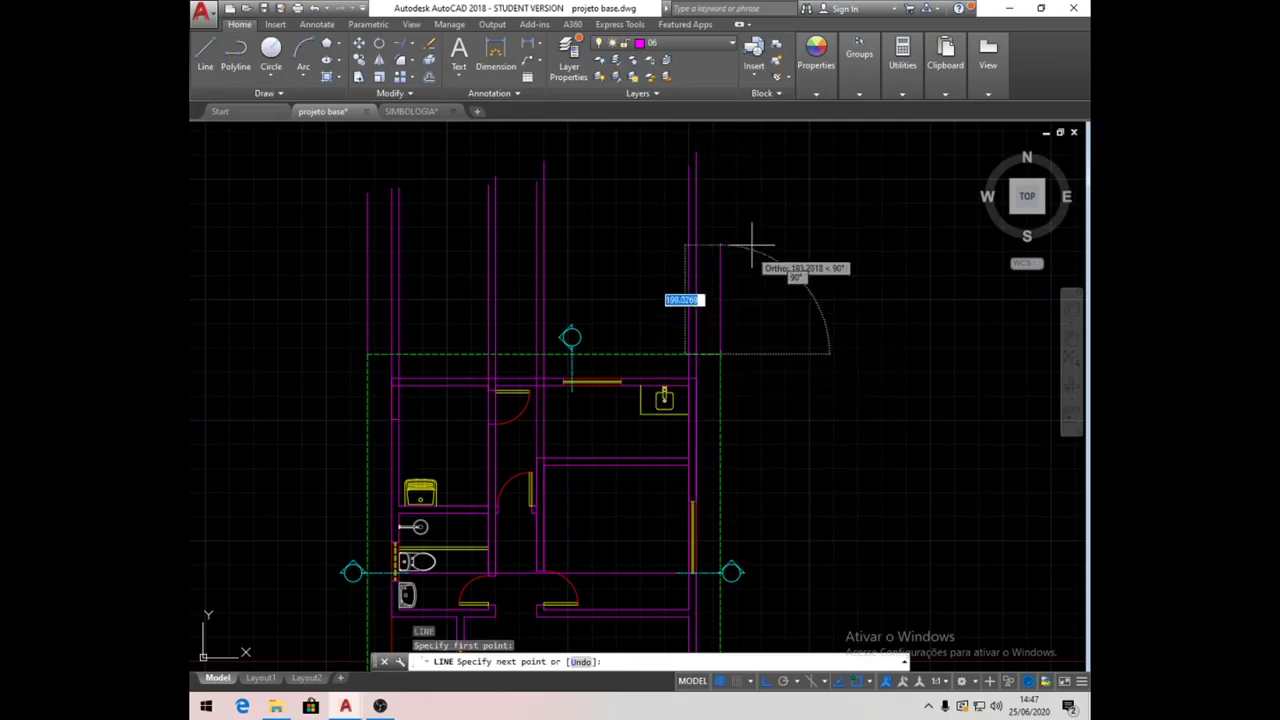
click(765, 167)
key(Return)
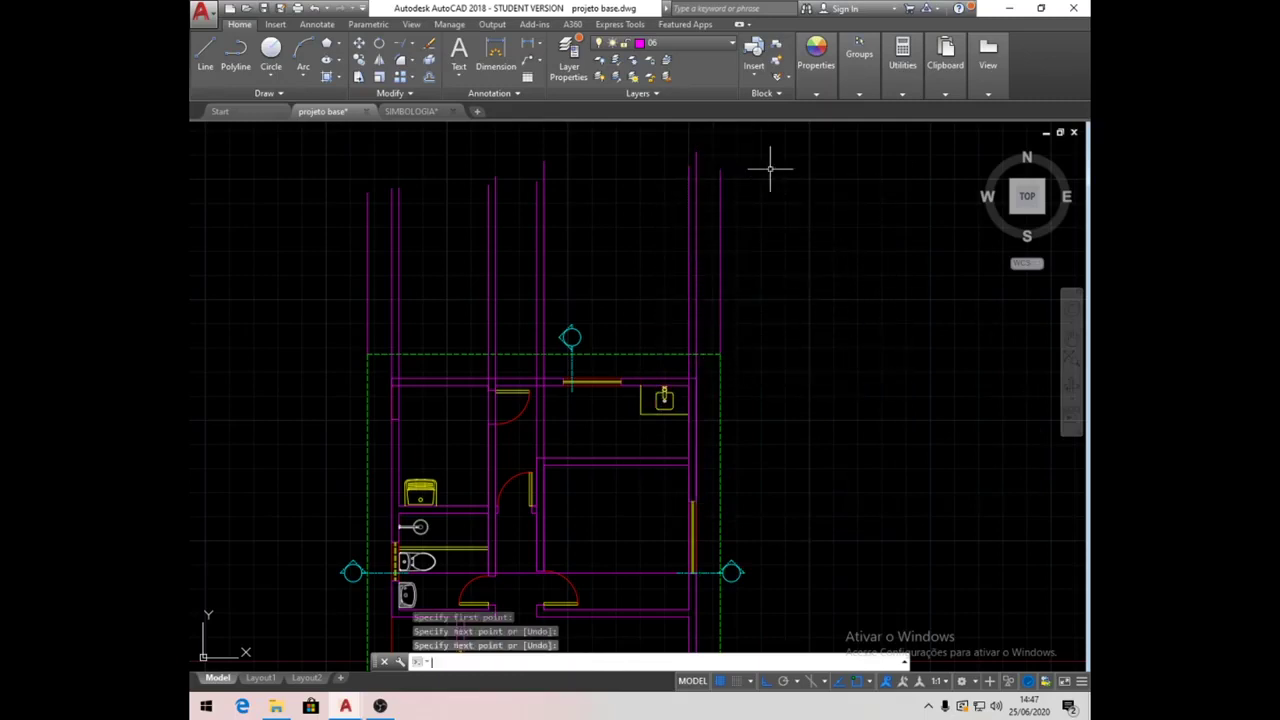
Draw a horizontal base line above the plan, crossing all the projection lines and running past both roof edges.
click(204, 50)
click(285, 257)
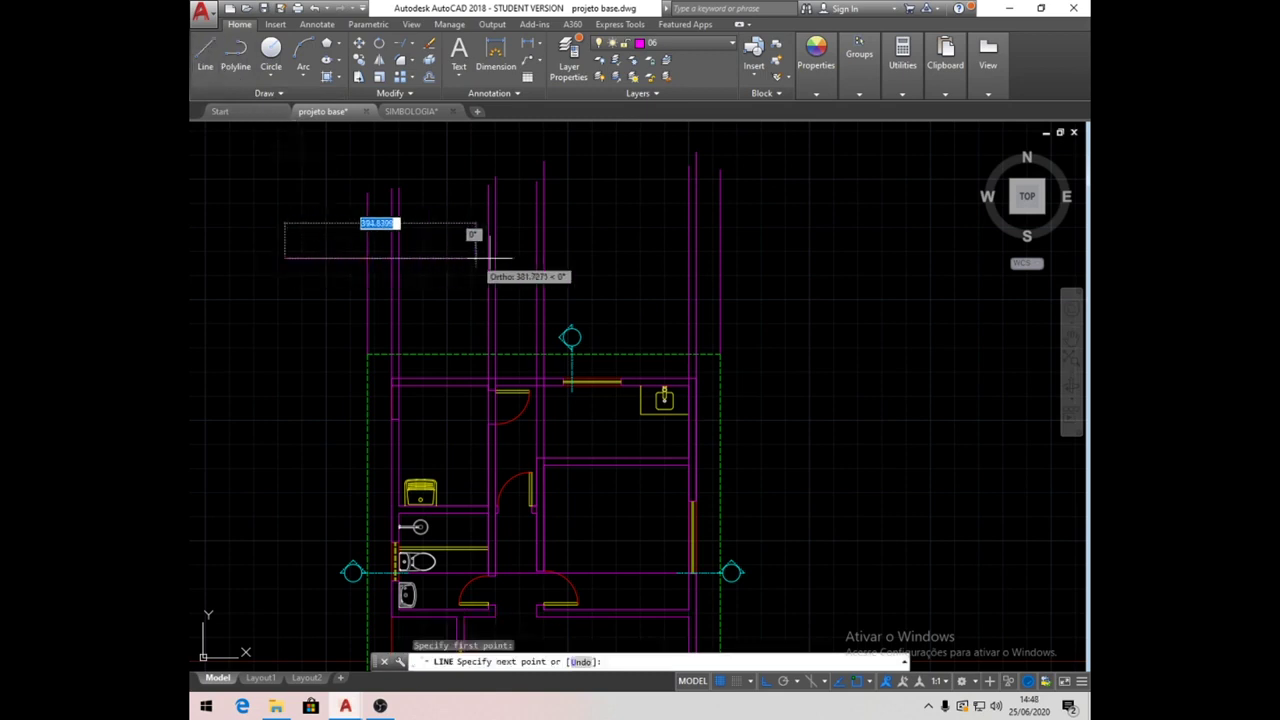
click(802, 268)
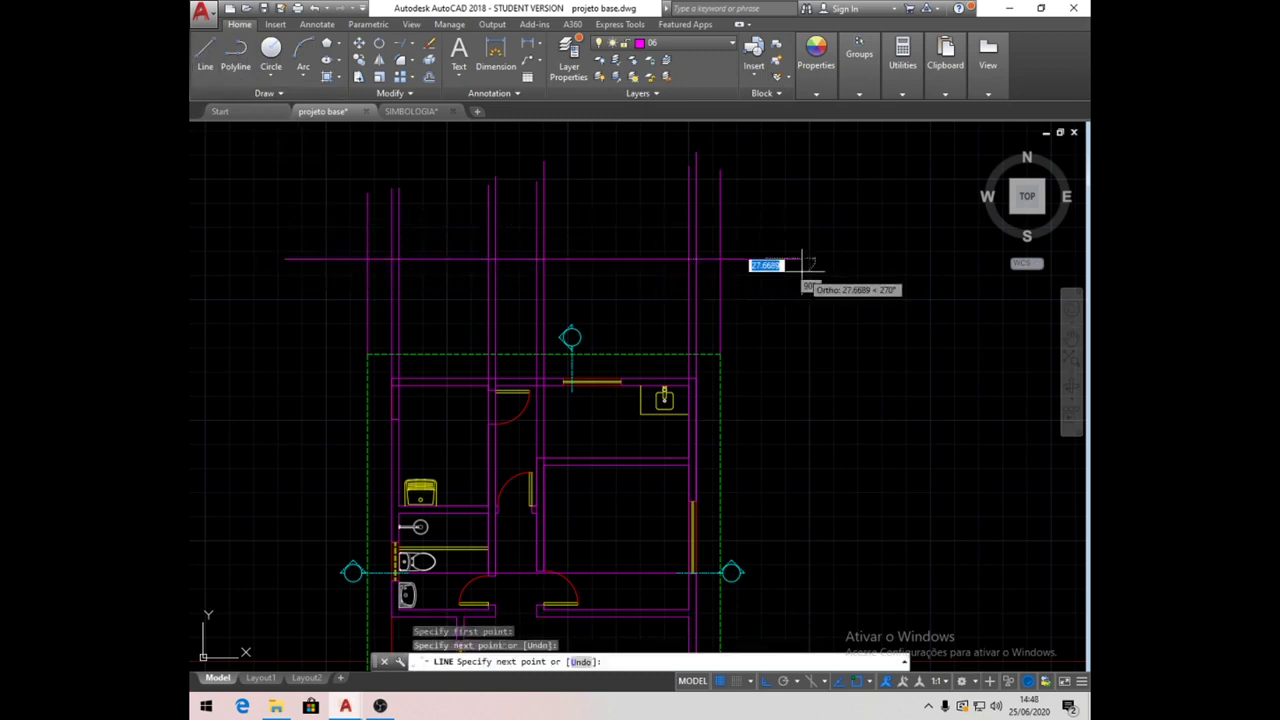
key(Return)
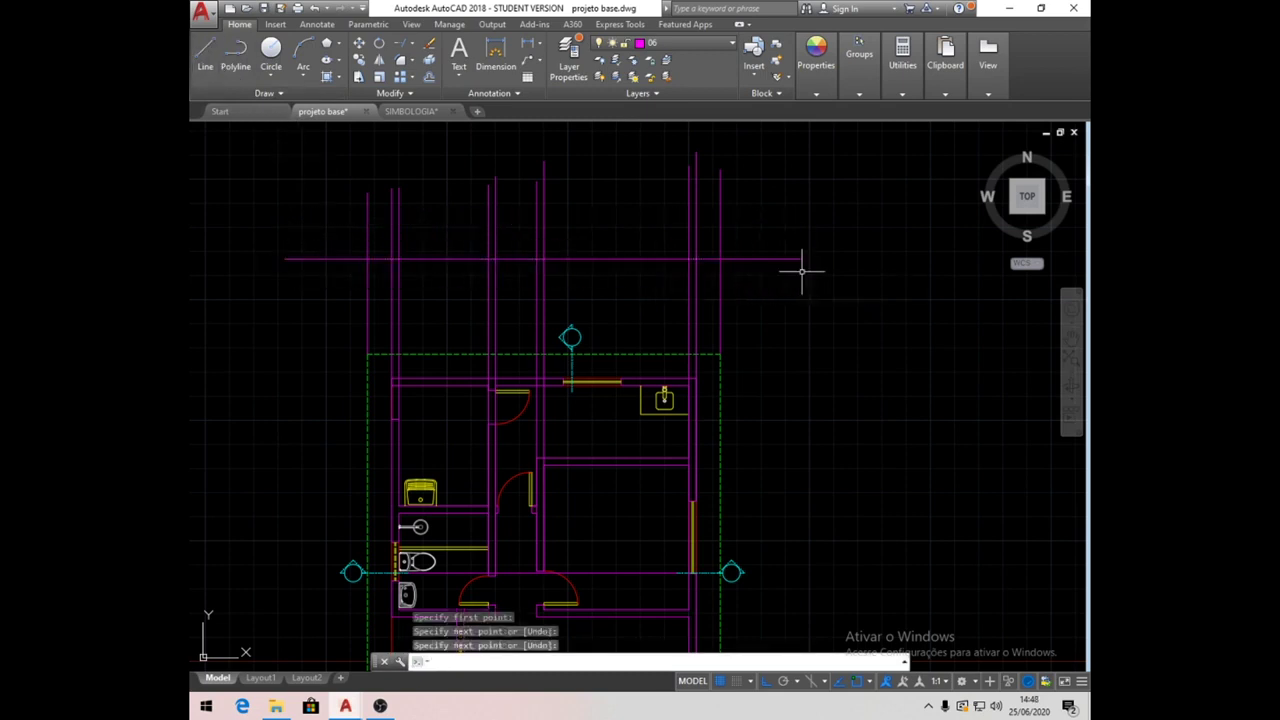
Trim away all the projection lines below the horizontal base line, using that line as the cutting edge.
click(400, 43)
click(577, 258)
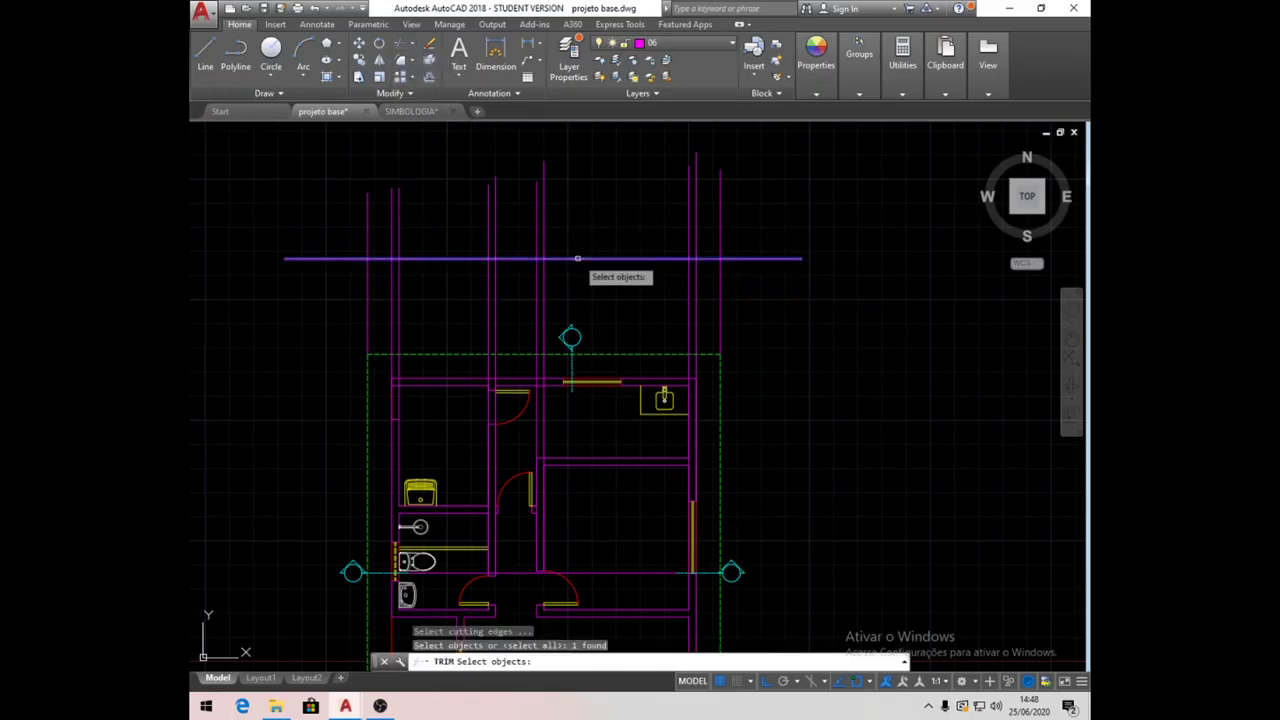
key(Return)
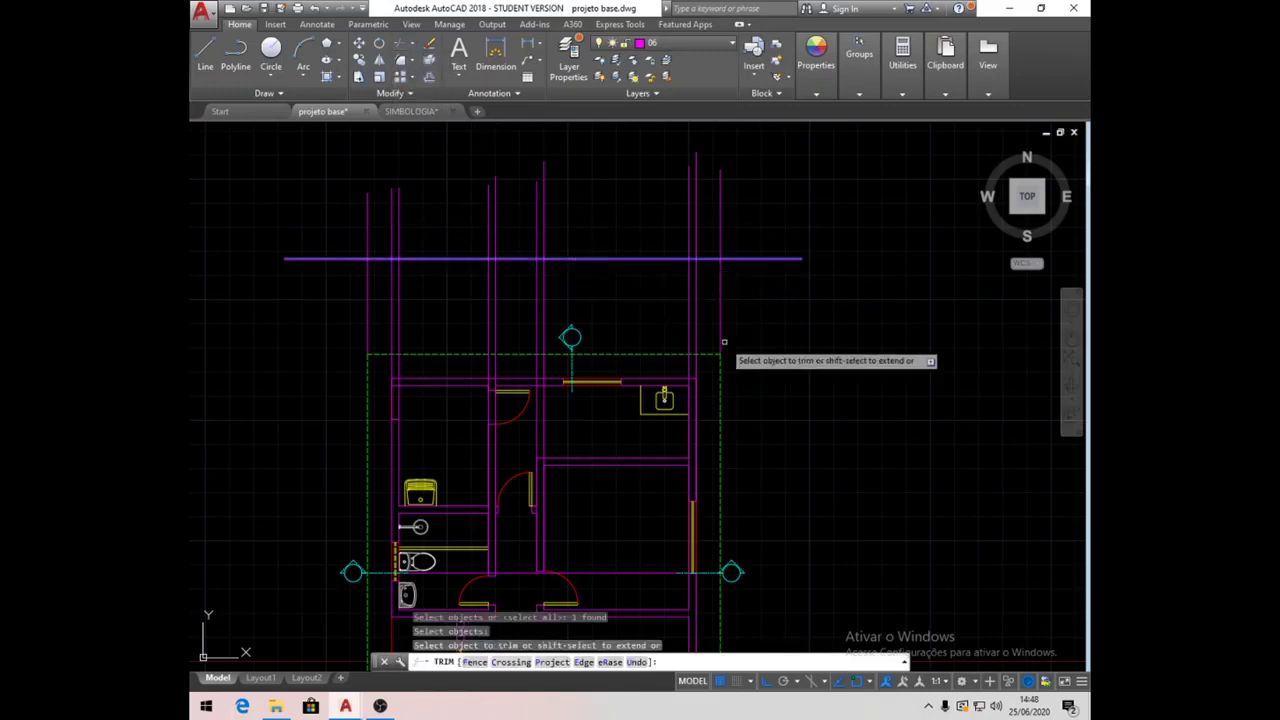
click(783, 324)
click(352, 287)
key(Return)
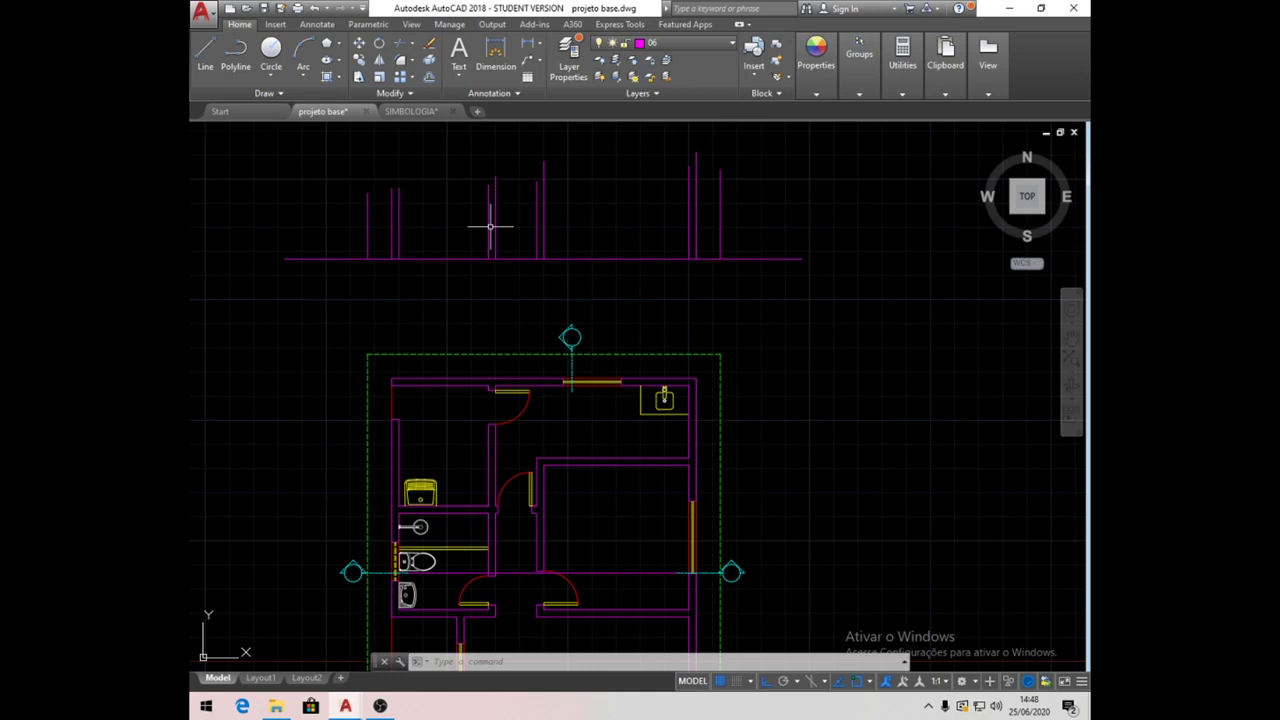
Offset the section's horizontal base line upward by 300.
middle_drag(509, 223, 503, 357)
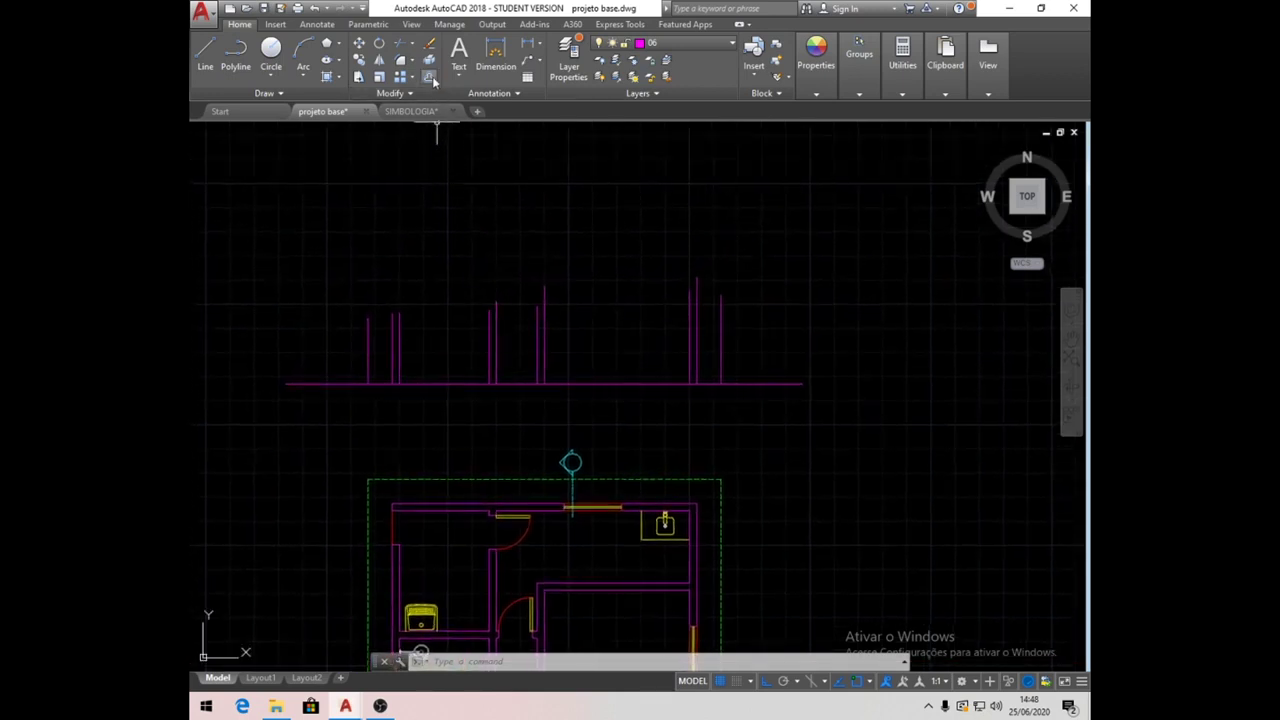
click(431, 79)
text(300)
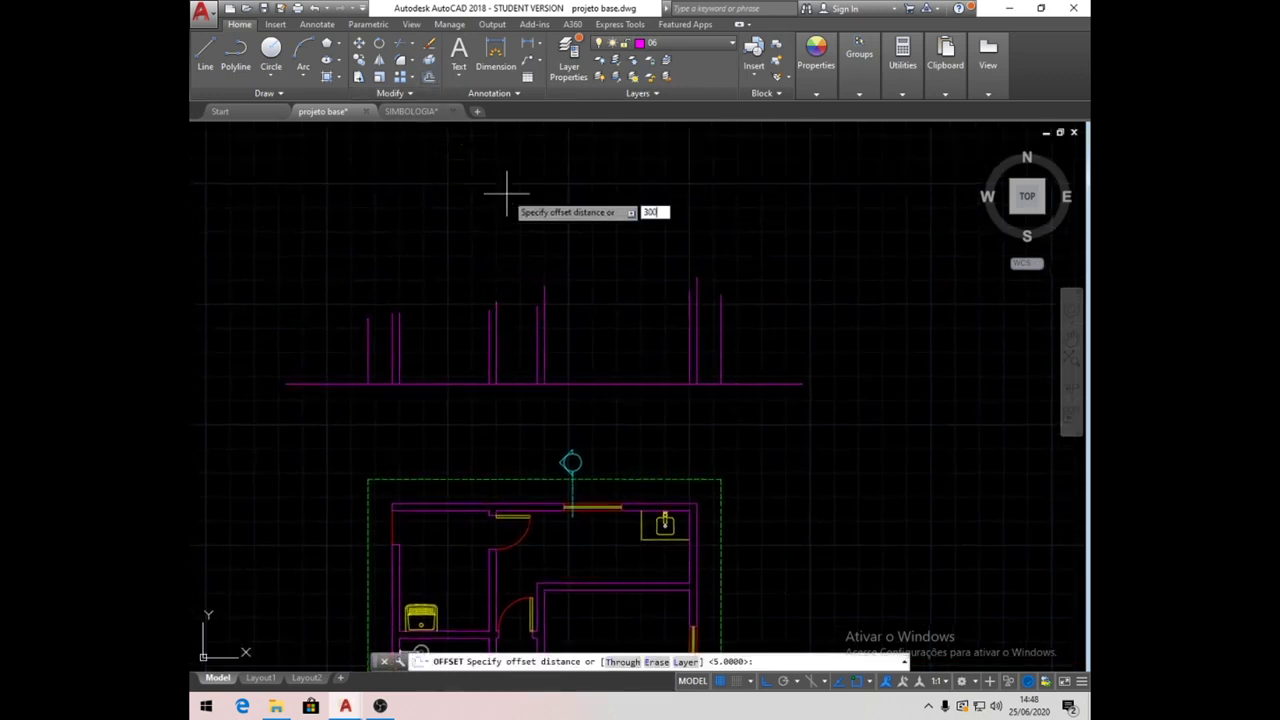
key(Return)
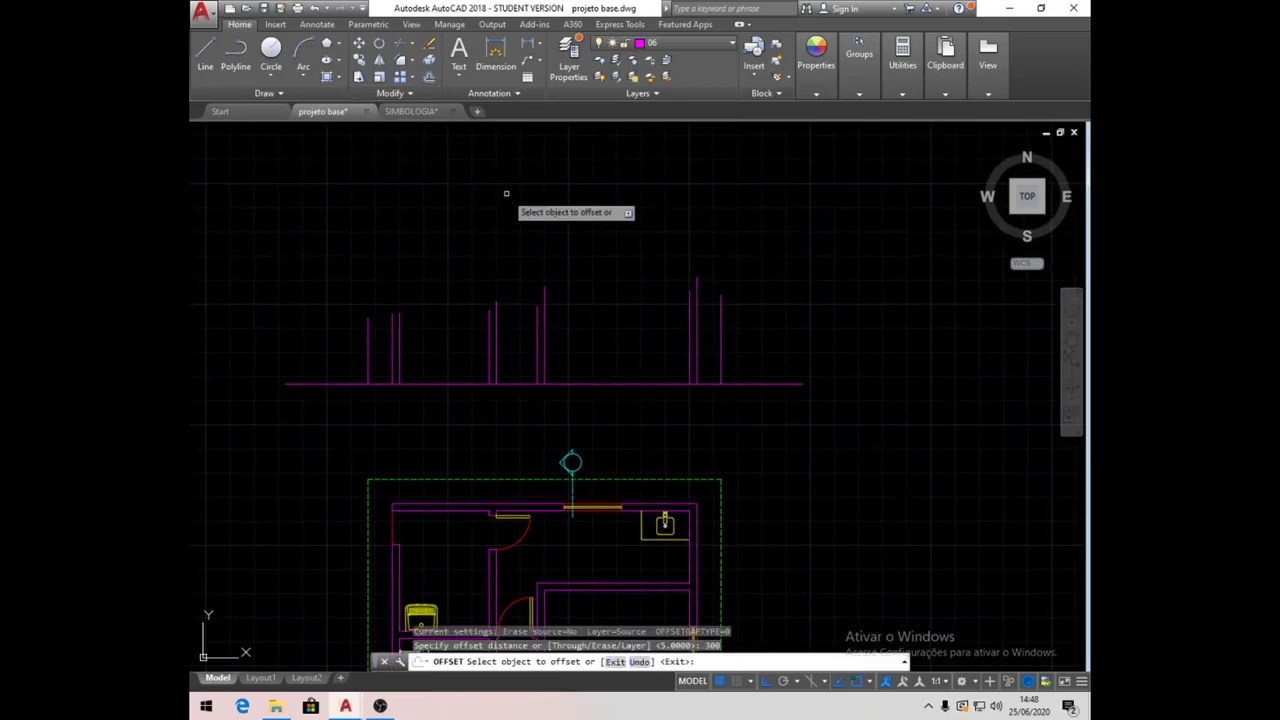
click(456, 383)
click(456, 183)
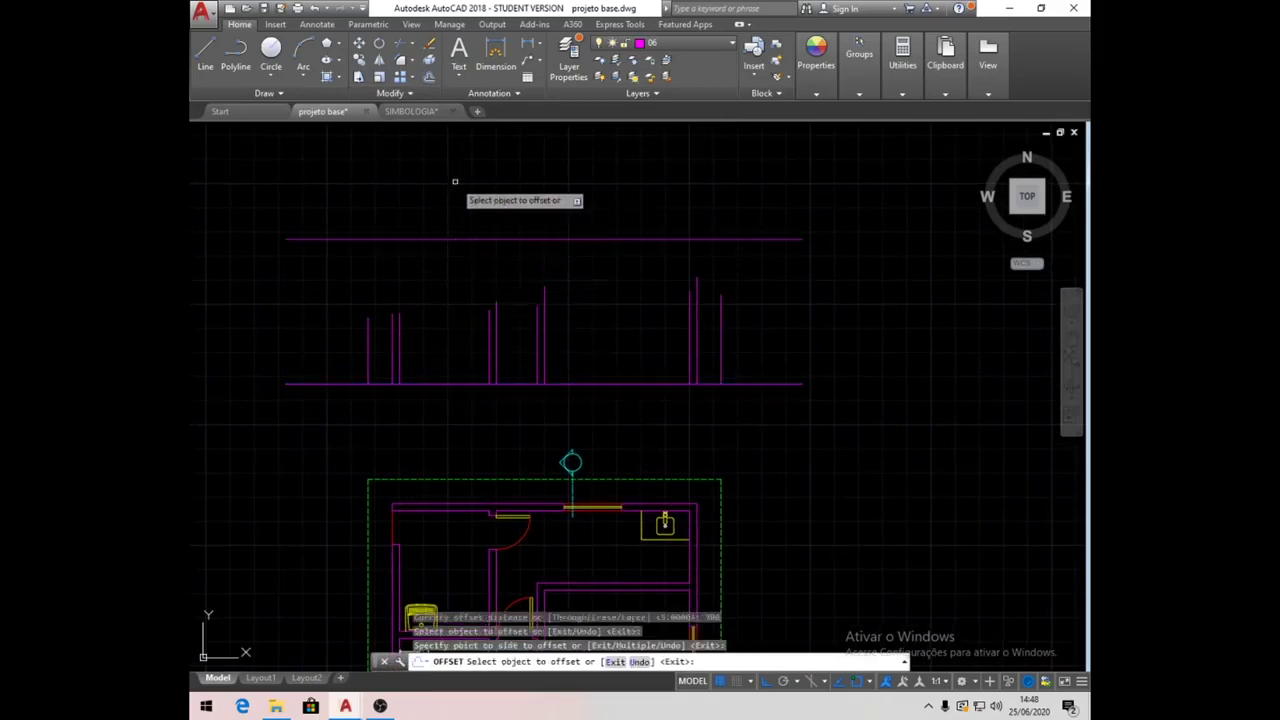
key(Return)
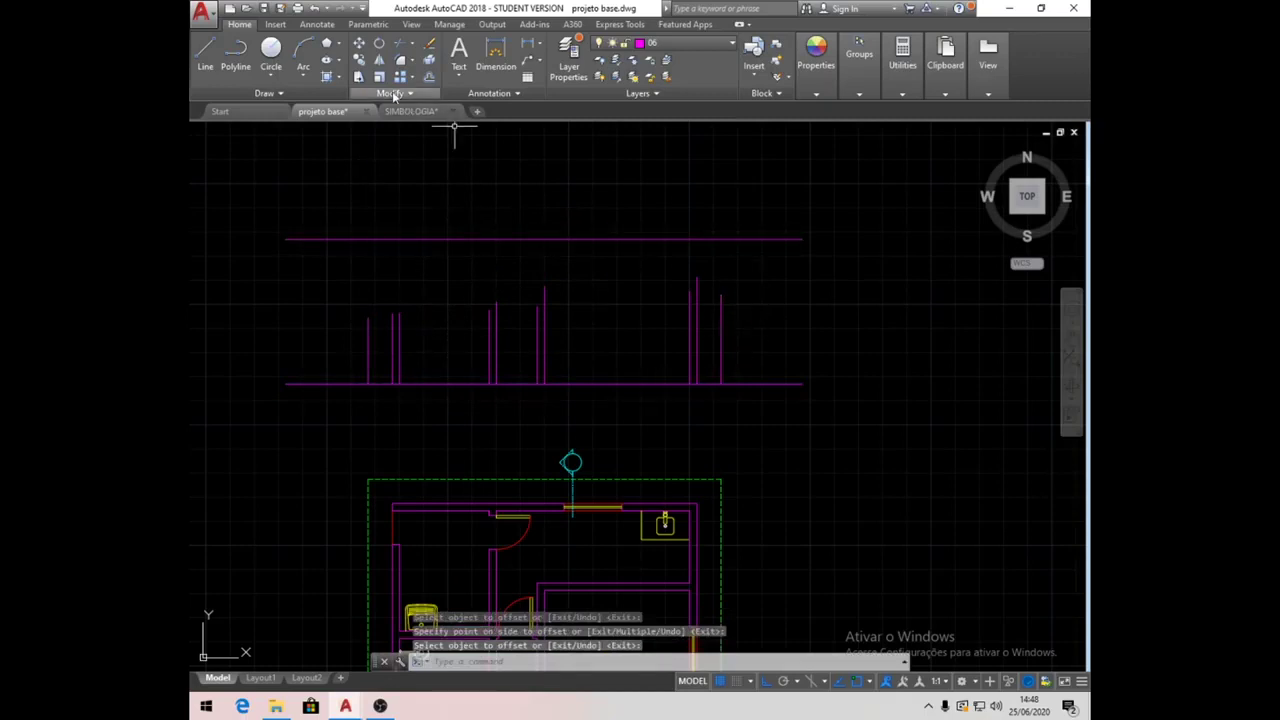
Extend all the vertical wall and roof-edge lines up to the upper horizontal line.
click(416, 45)
click(441, 95)
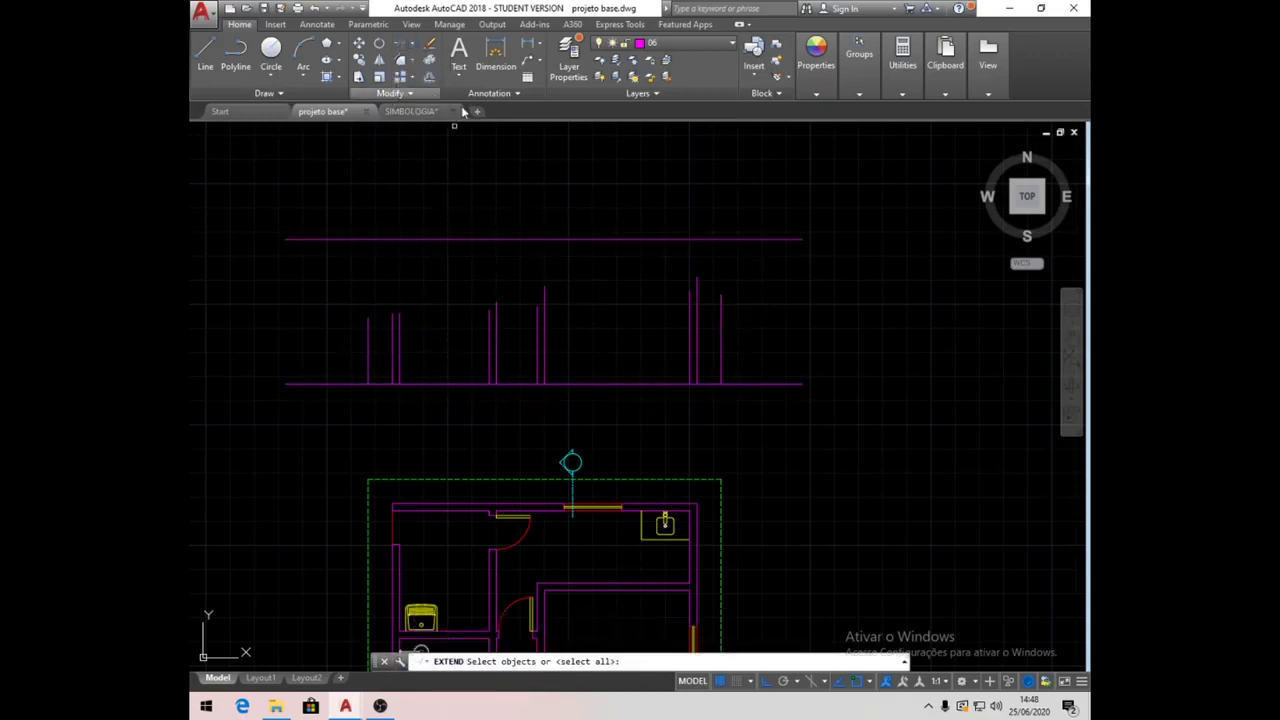
click(544, 239)
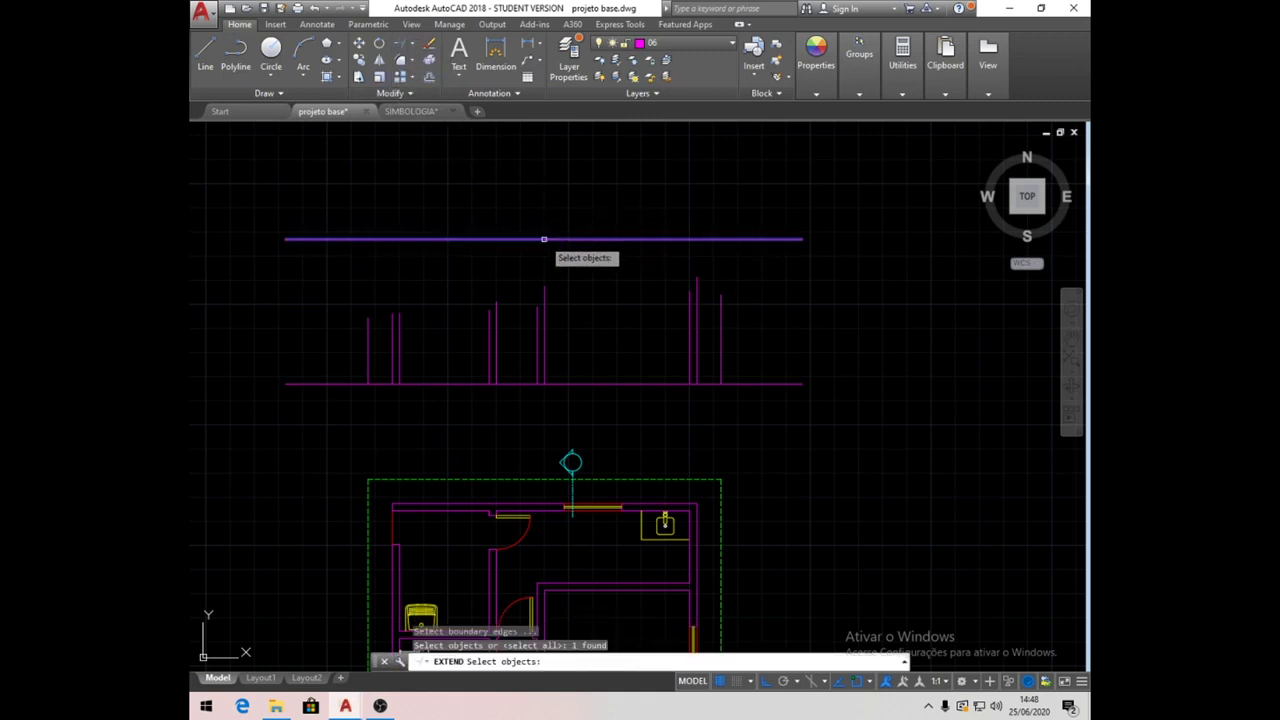
key(Return)
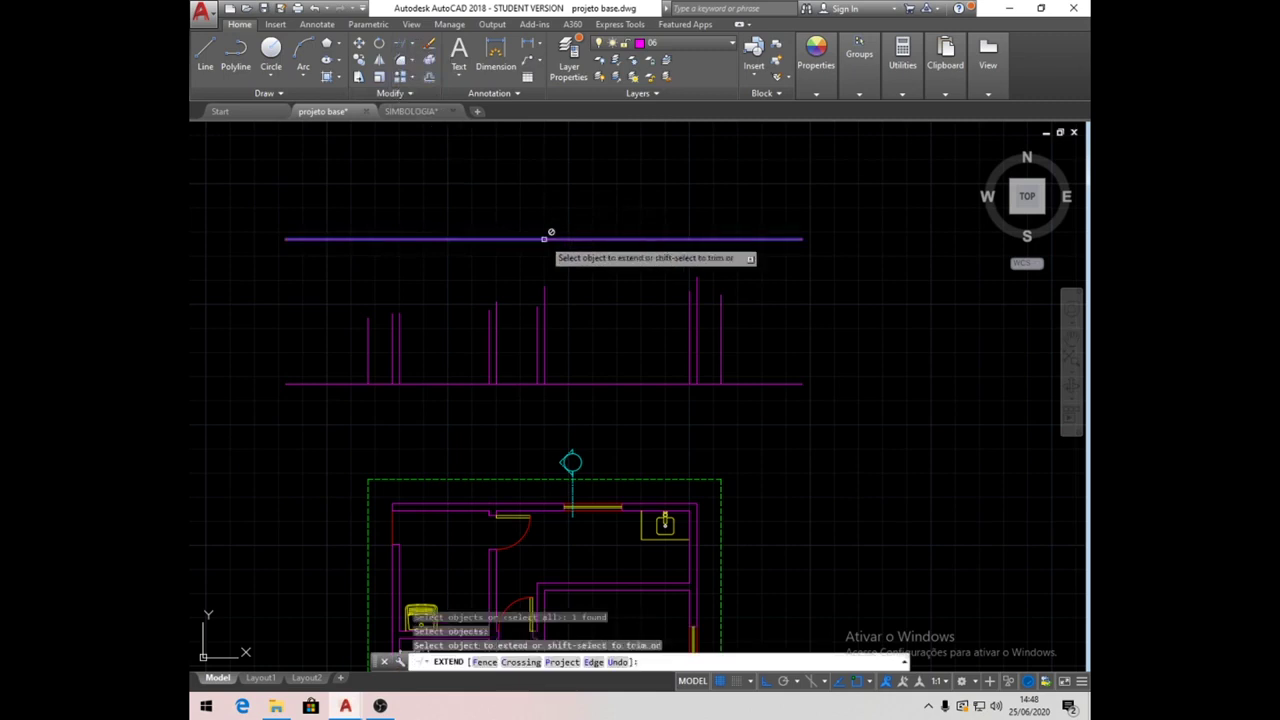
click(766, 337)
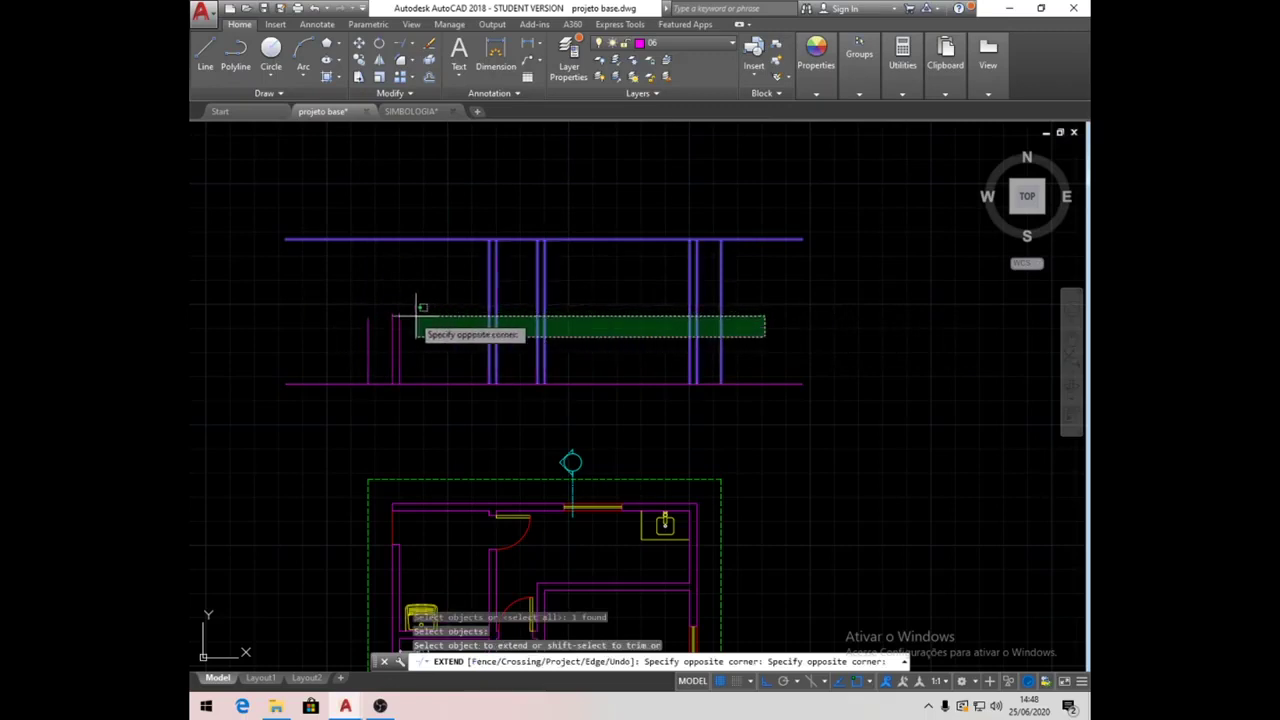
click(303, 306)
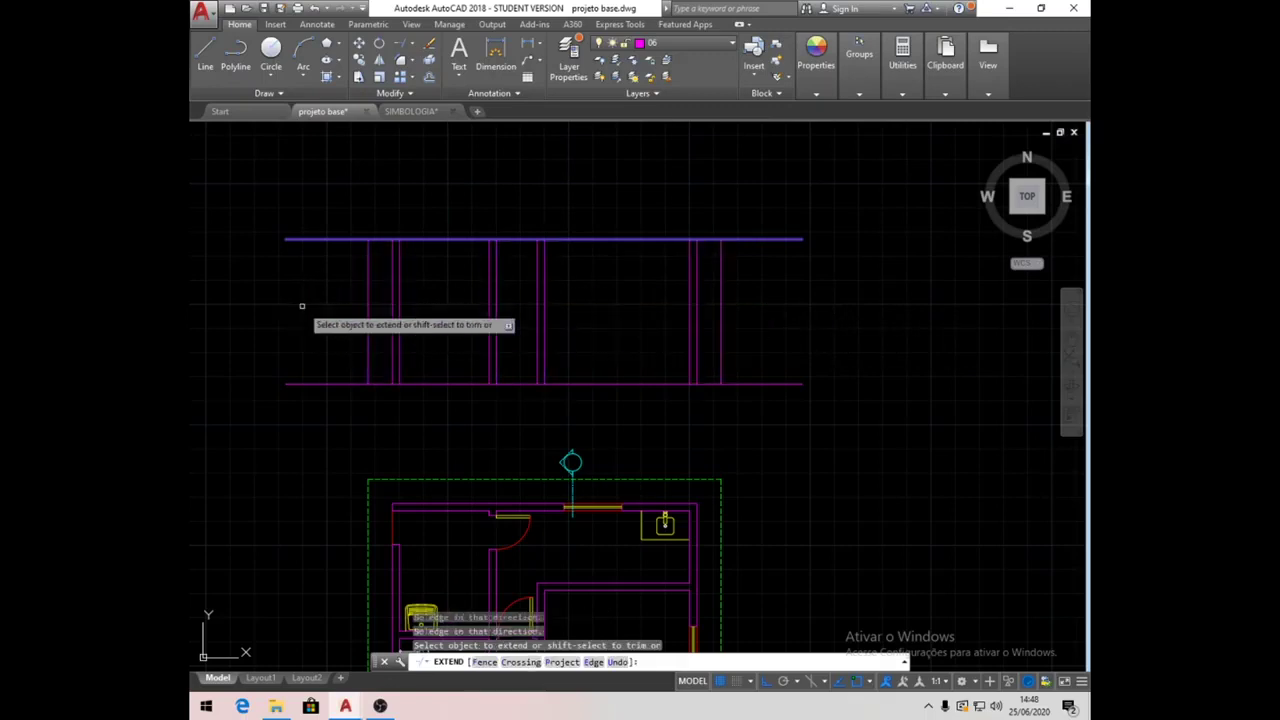
key(Return)
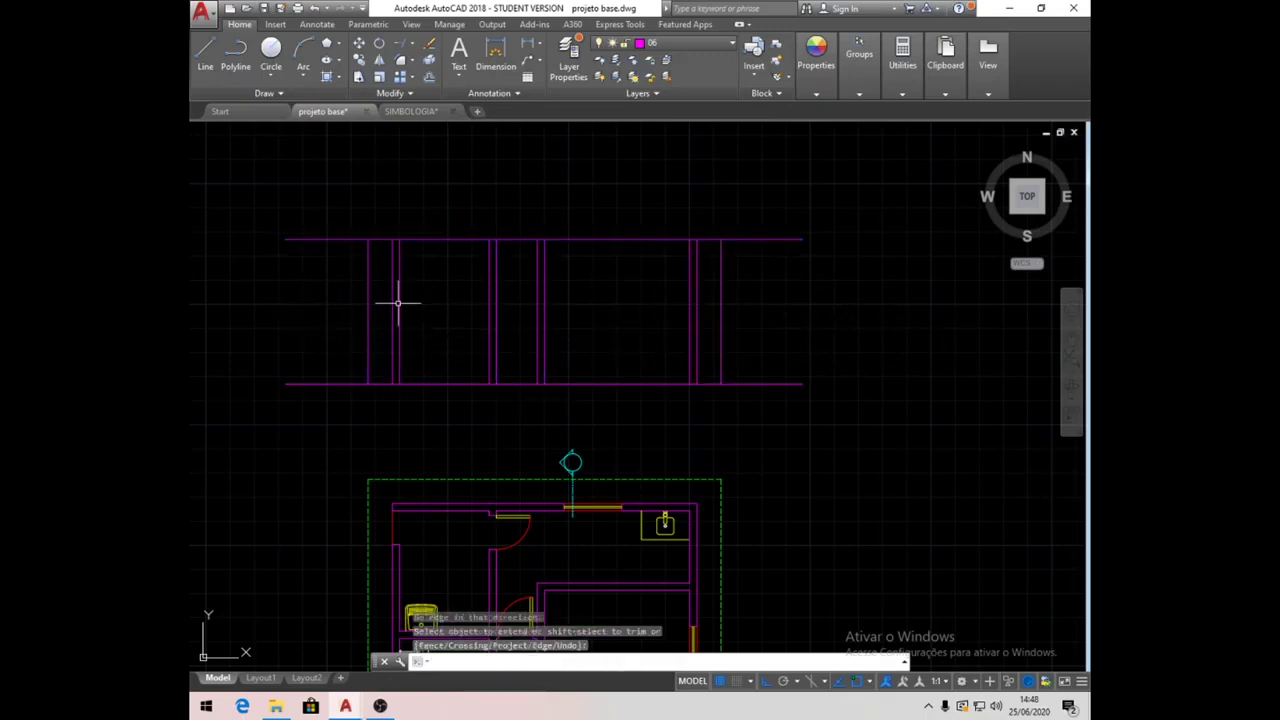
Draw a recessed floor outline 2 below the base line, running from the first interior wall to the left exterior wall's inner face and back up.
mouse_move(688, 326)
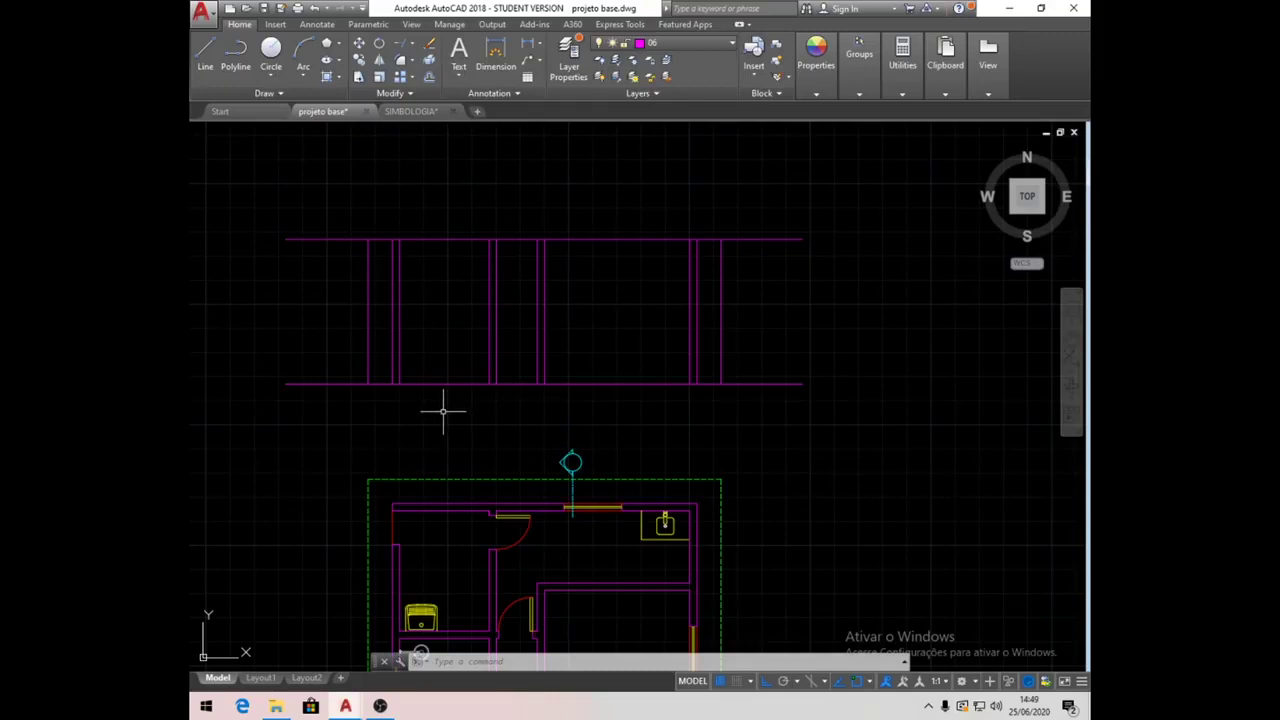
click(205, 52)
scroll(479, 397, up, 3)
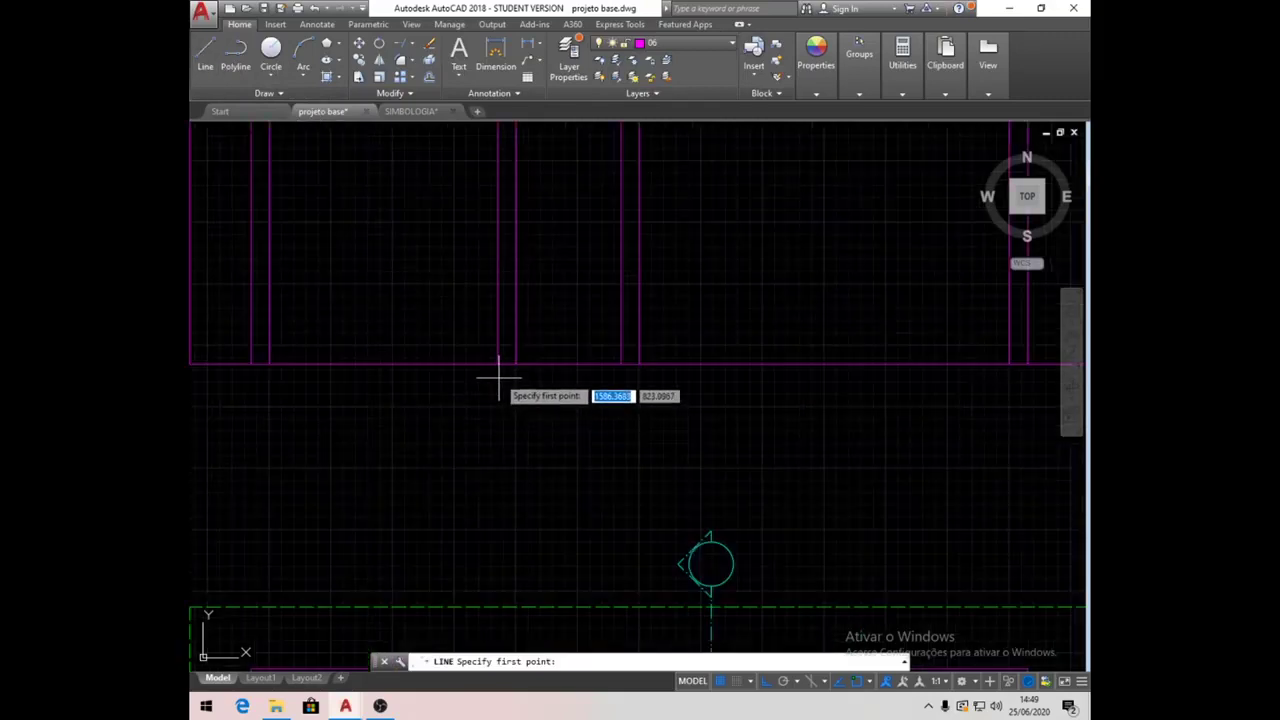
click(497, 364)
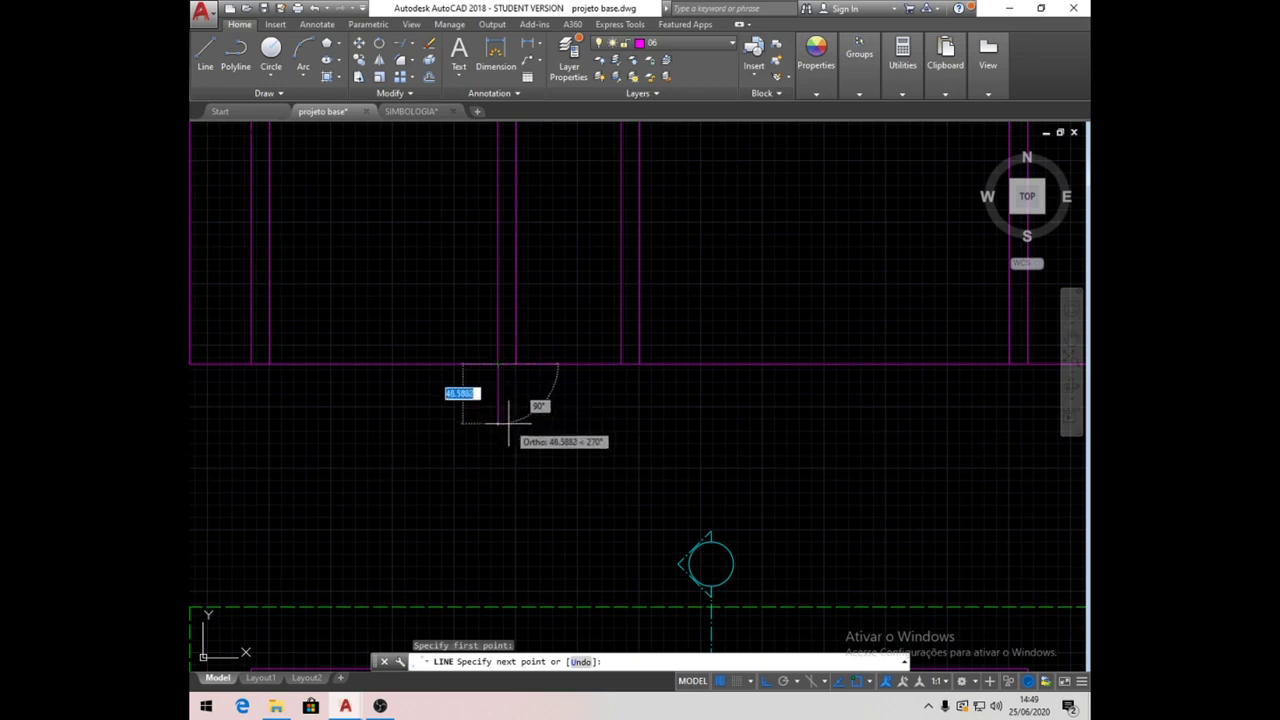
text(2)
key(Return)
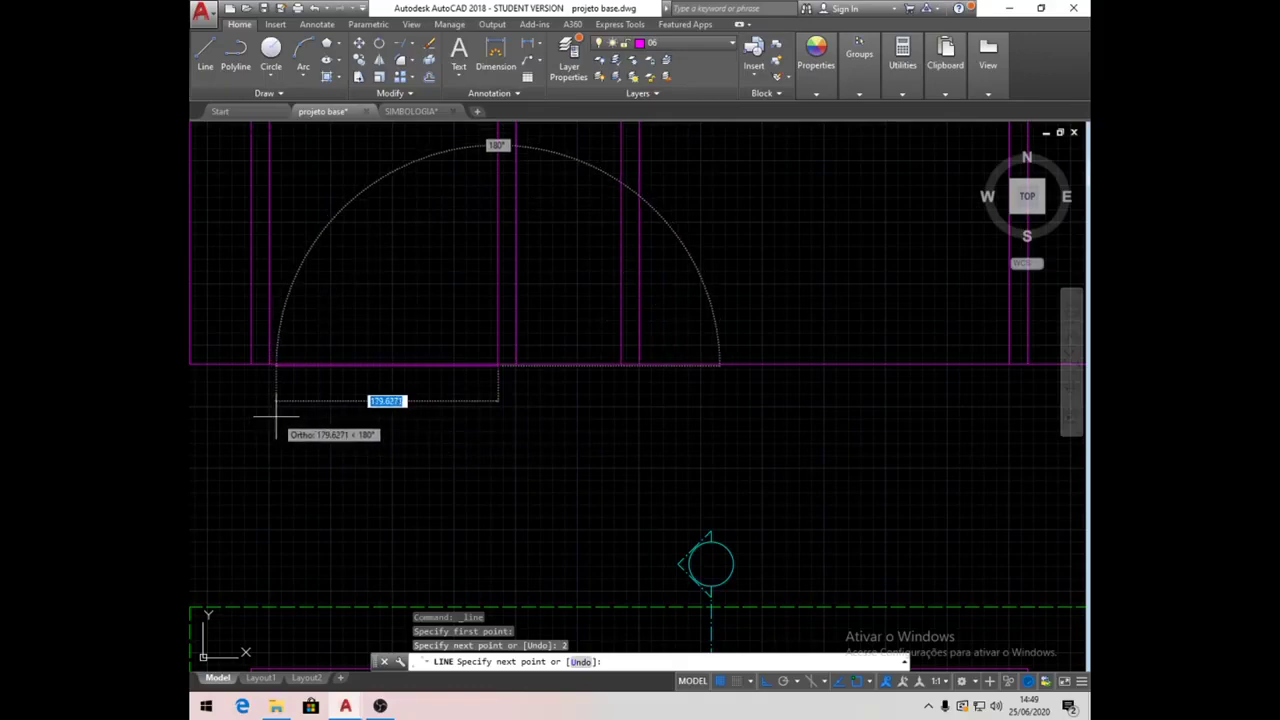
scroll(340, 397, down, 5)
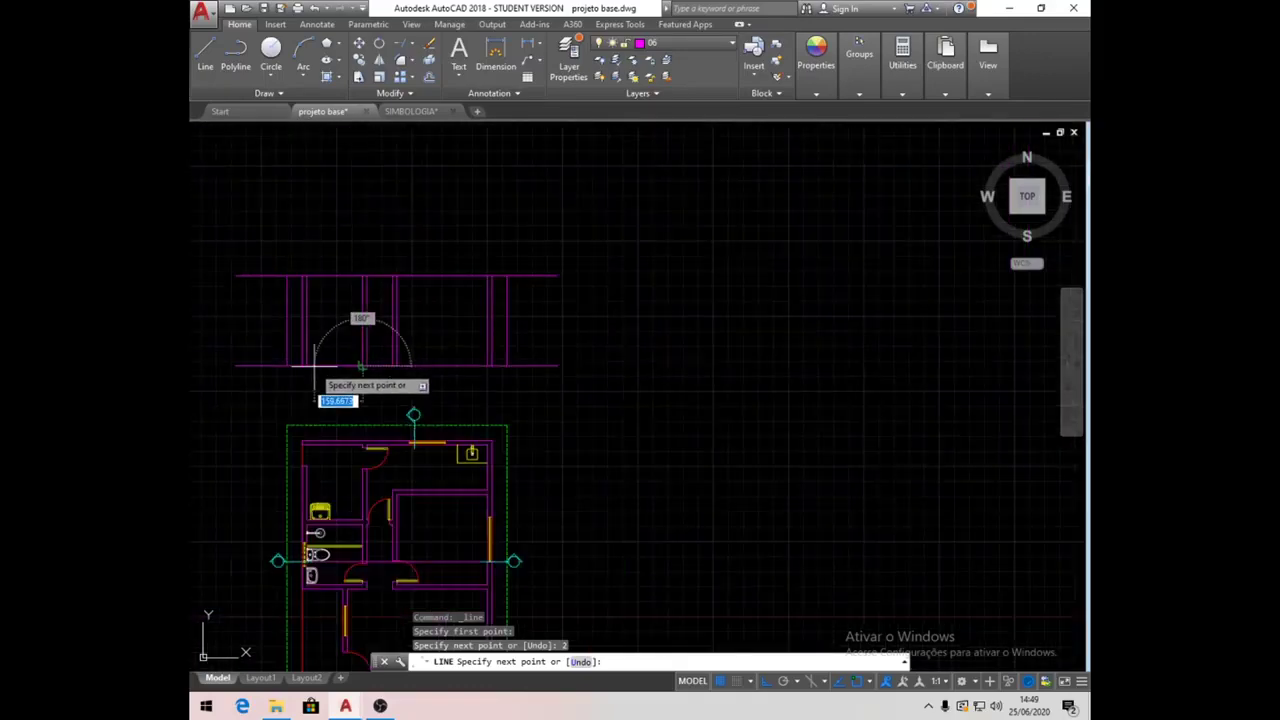
scroll(312, 388, up, 3)
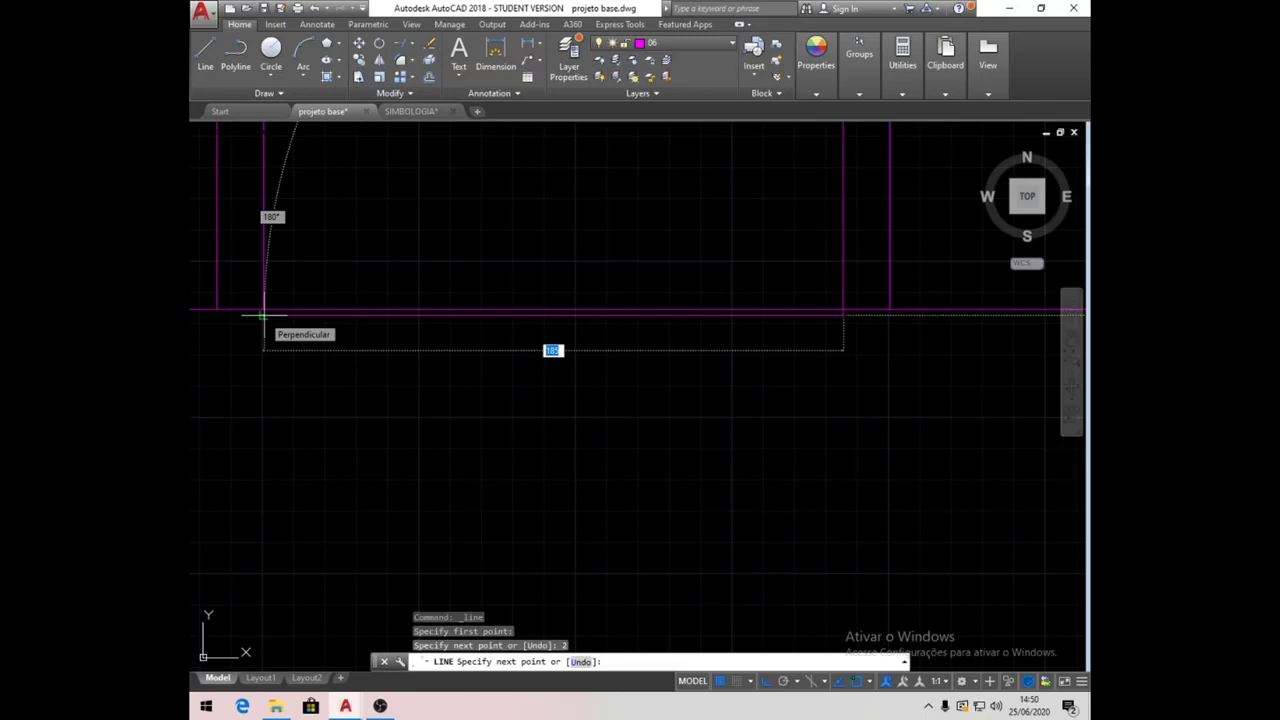
click(263, 316)
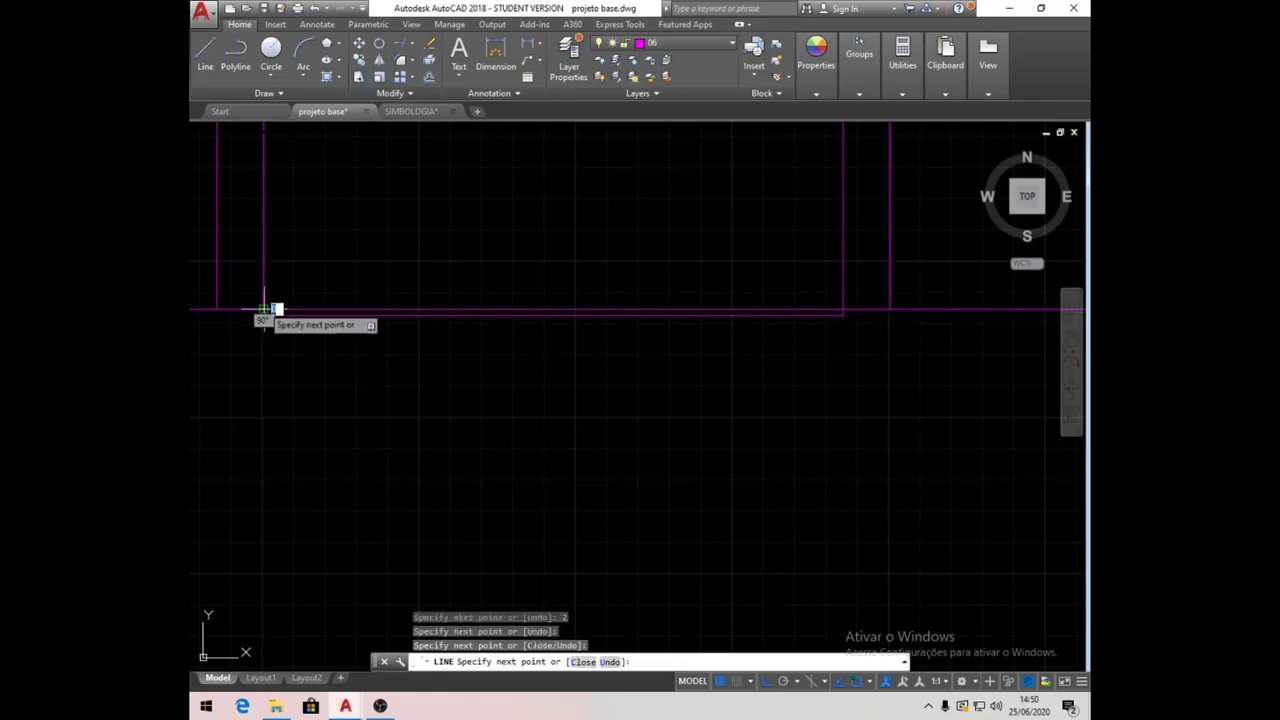
key(Return)
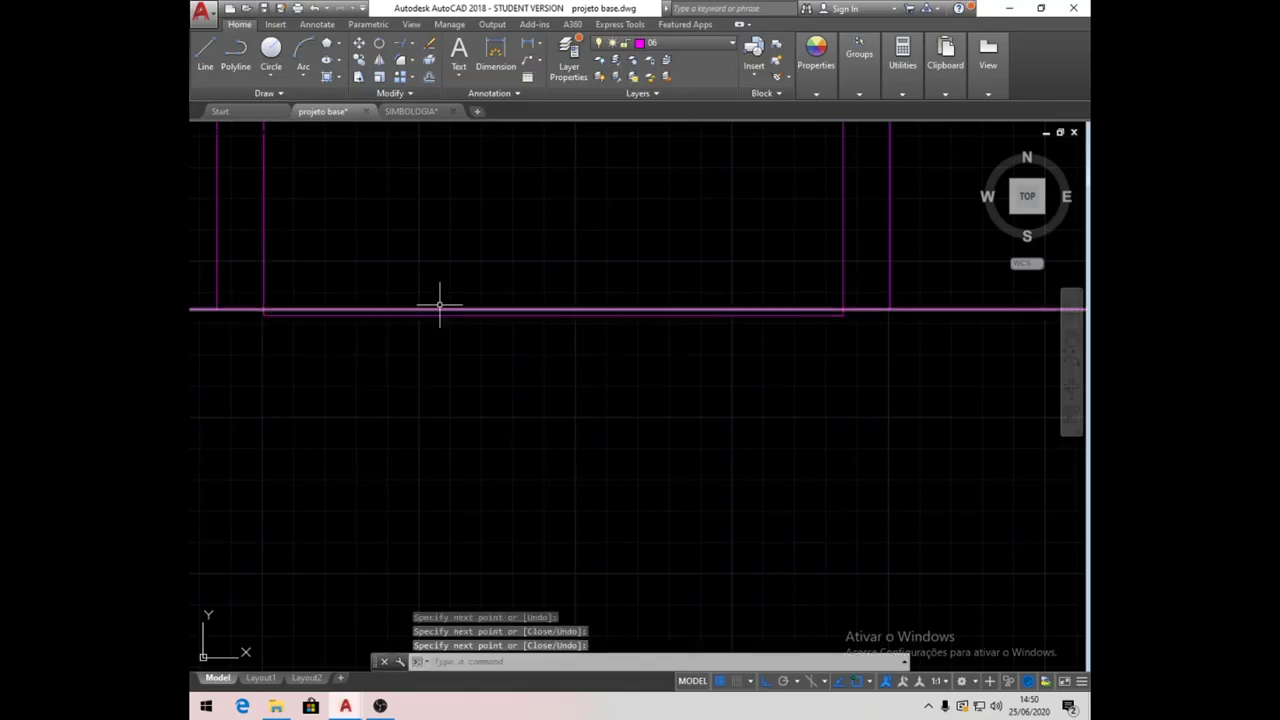
Trim away the base line segment above the recessed floor, between the left exterior wall and the first interior wall.
click(413, 43)
click(430, 66)
key(Return)
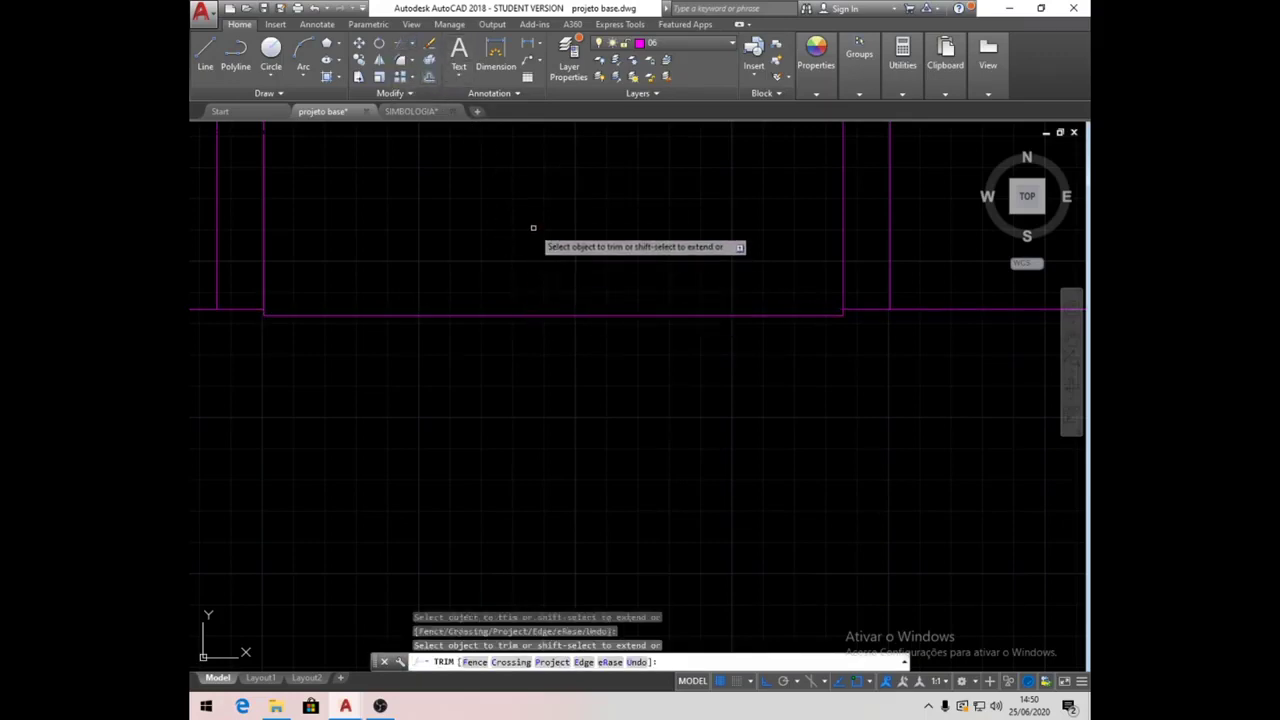
key(Return)
Offset both remaining base line segments, on either side of the recessed floor, downward by 15.
scroll(560, 393, down, 3)
middle_drag(765, 369, 630, 390)
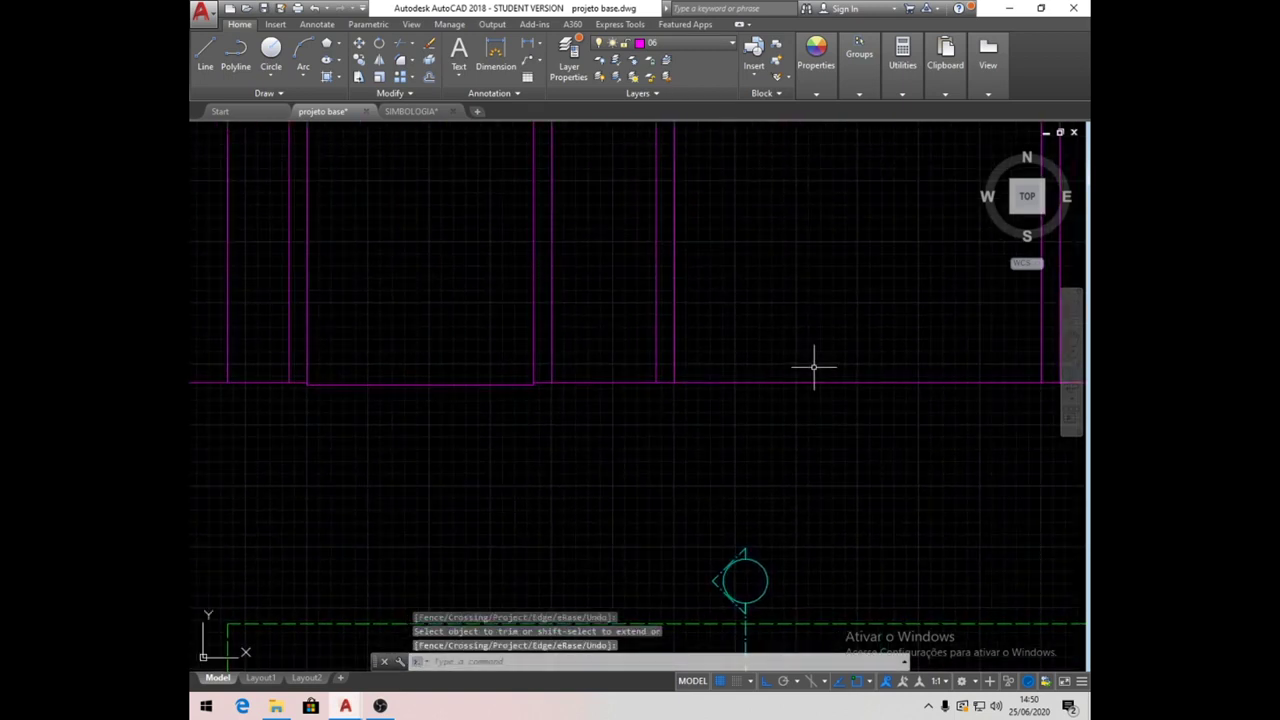
middle_drag(522, 438, 620, 417)
scroll(615, 420, down, 2)
middle_drag(774, 429, 686, 423)
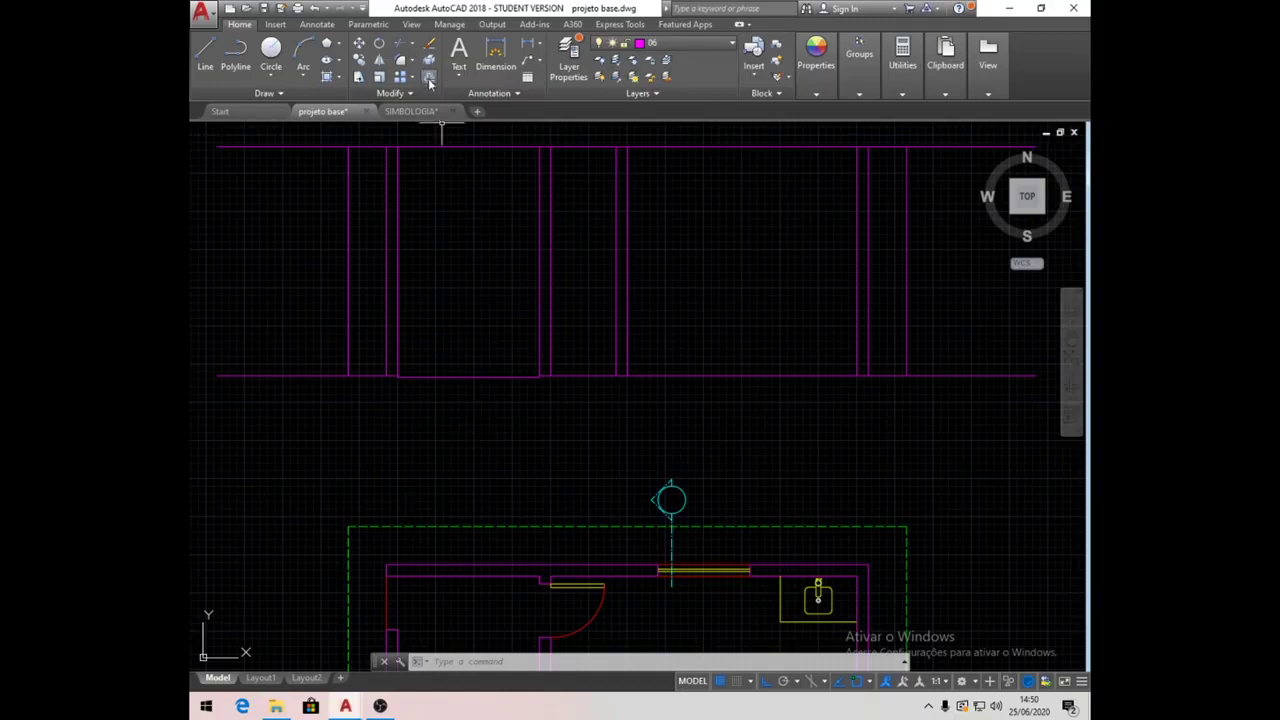
click(430, 80)
text(15)
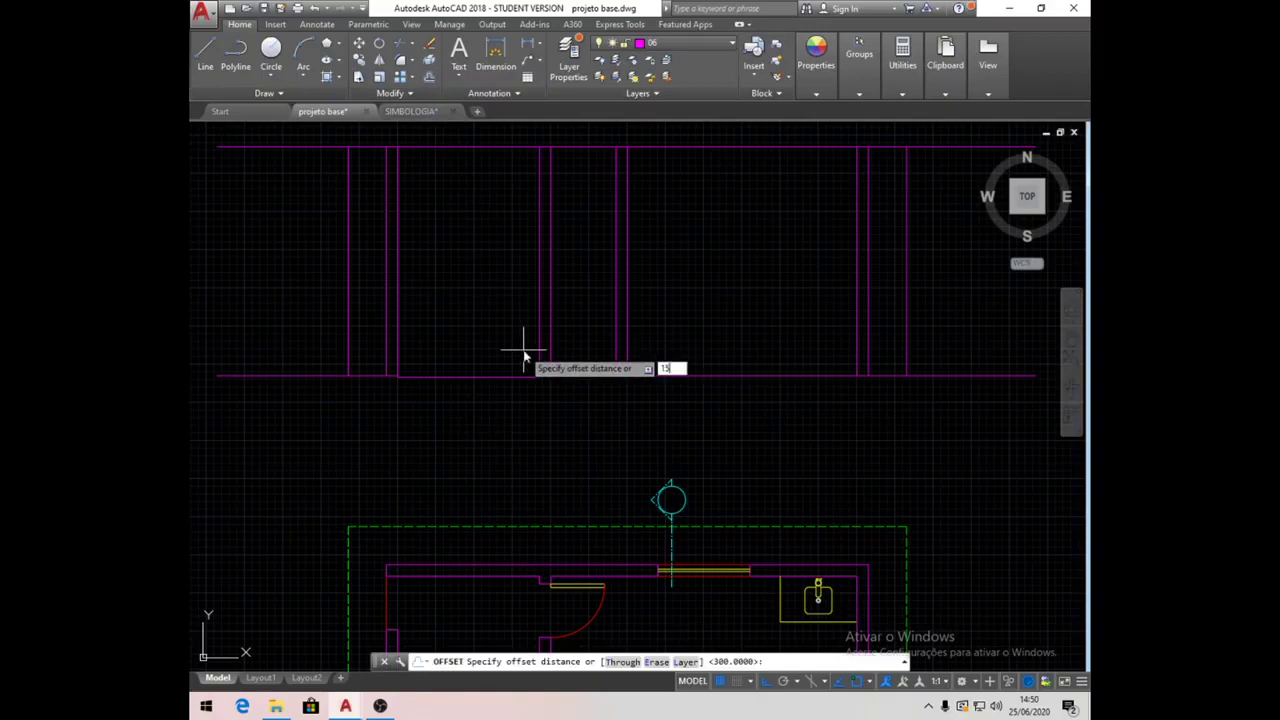
key(Return)
click(918, 376)
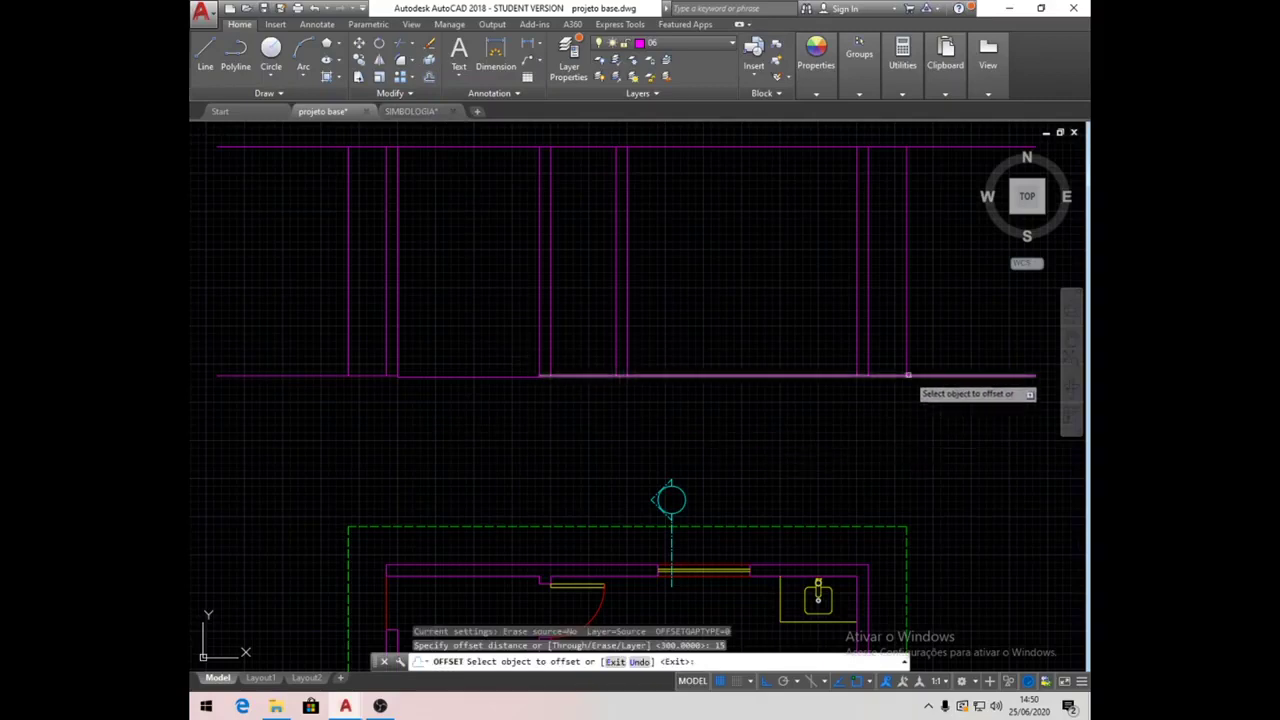
click(950, 462)
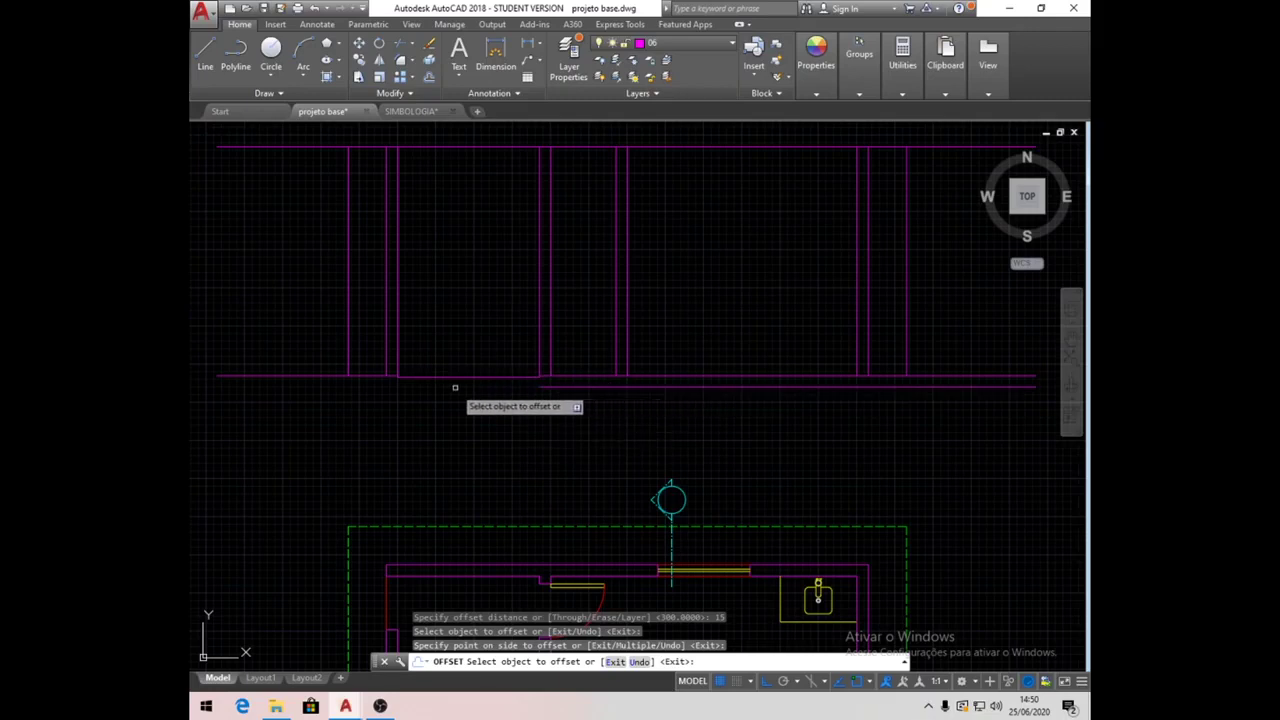
click(364, 376)
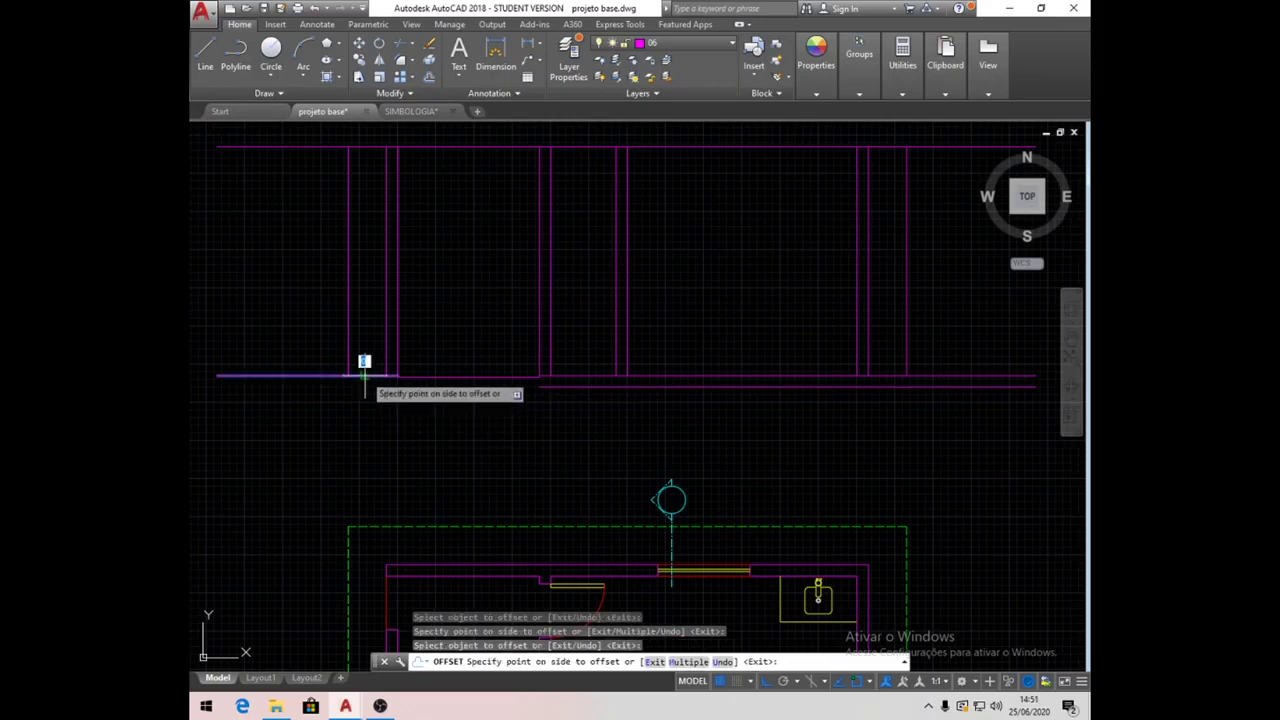
click(427, 423)
key(Return)
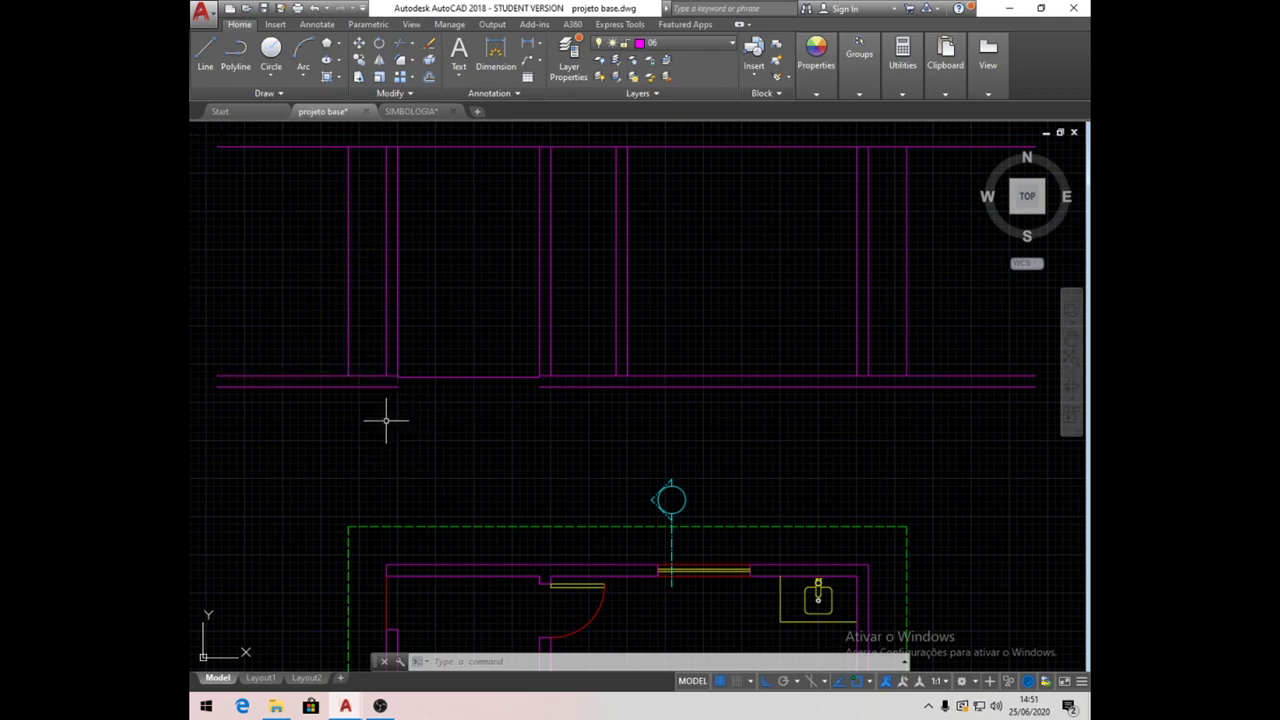
Draw the left exterior wall's footing from its outer face: down to the slab underside, 50 further down, 40 right, and back up to underside level.
click(205, 55)
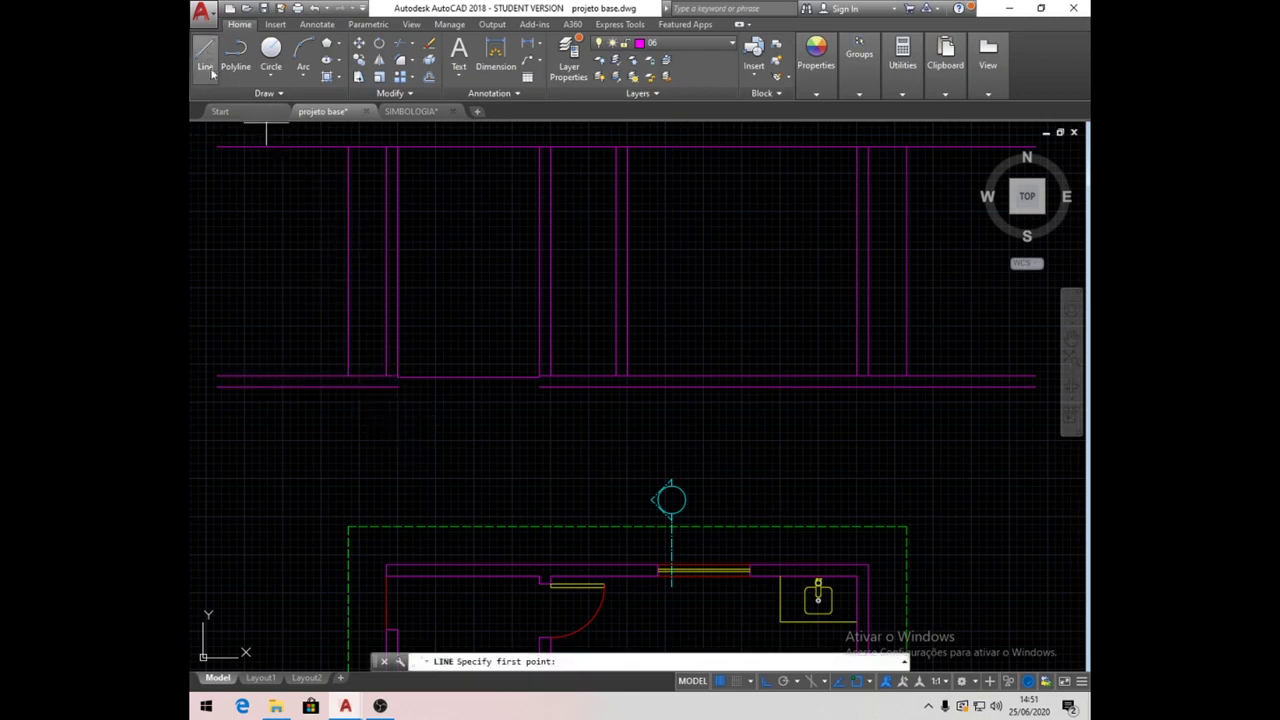
click(387, 378)
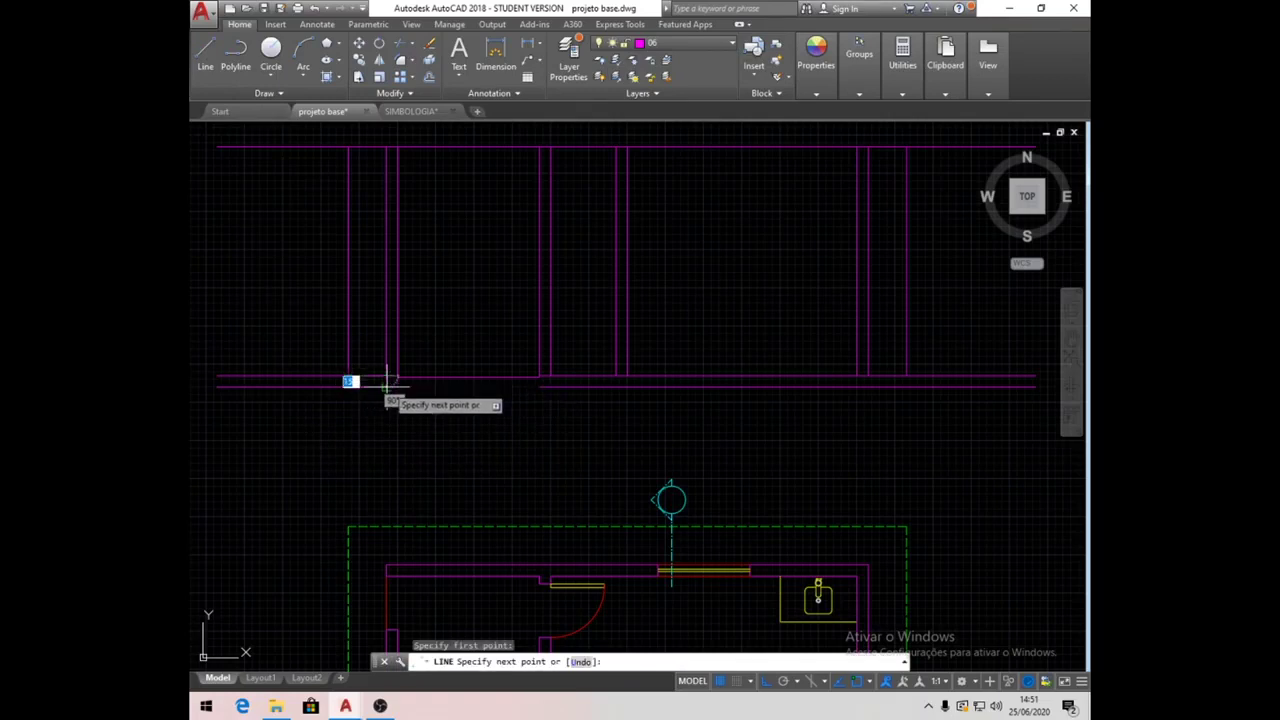
scroll(386, 380, up, 3)
scroll(378, 383, up, 3)
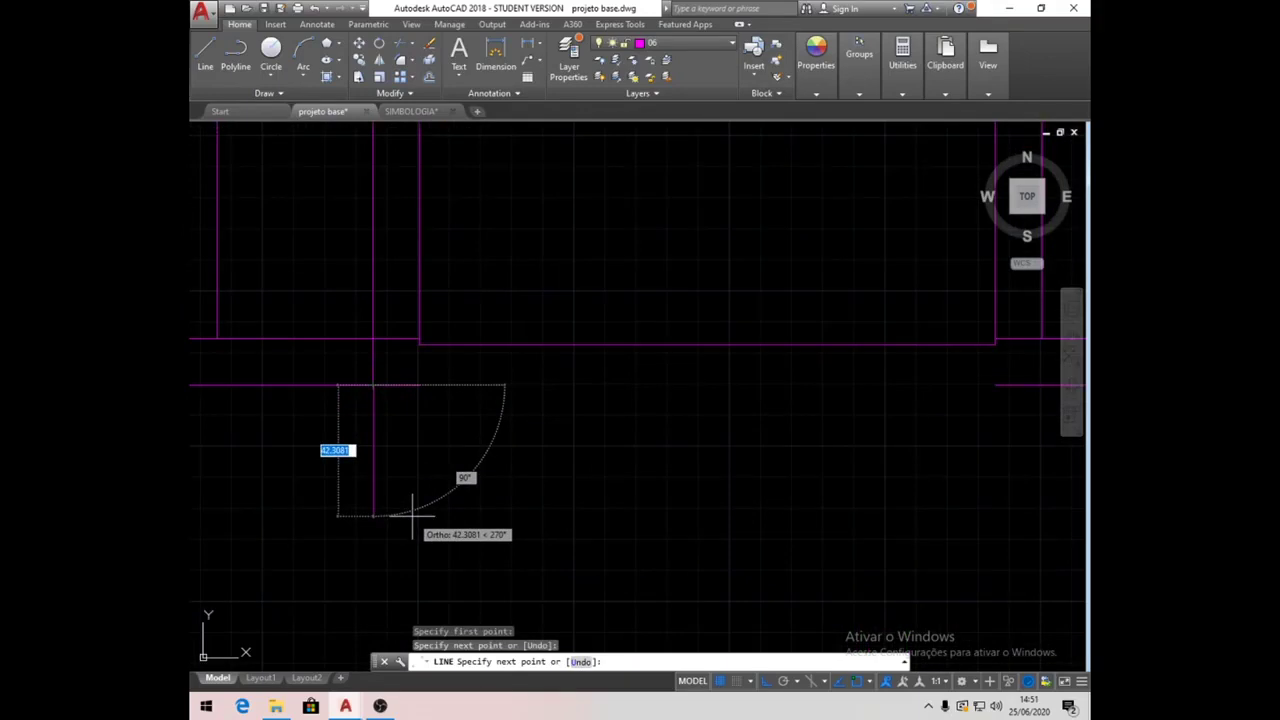
text(50)
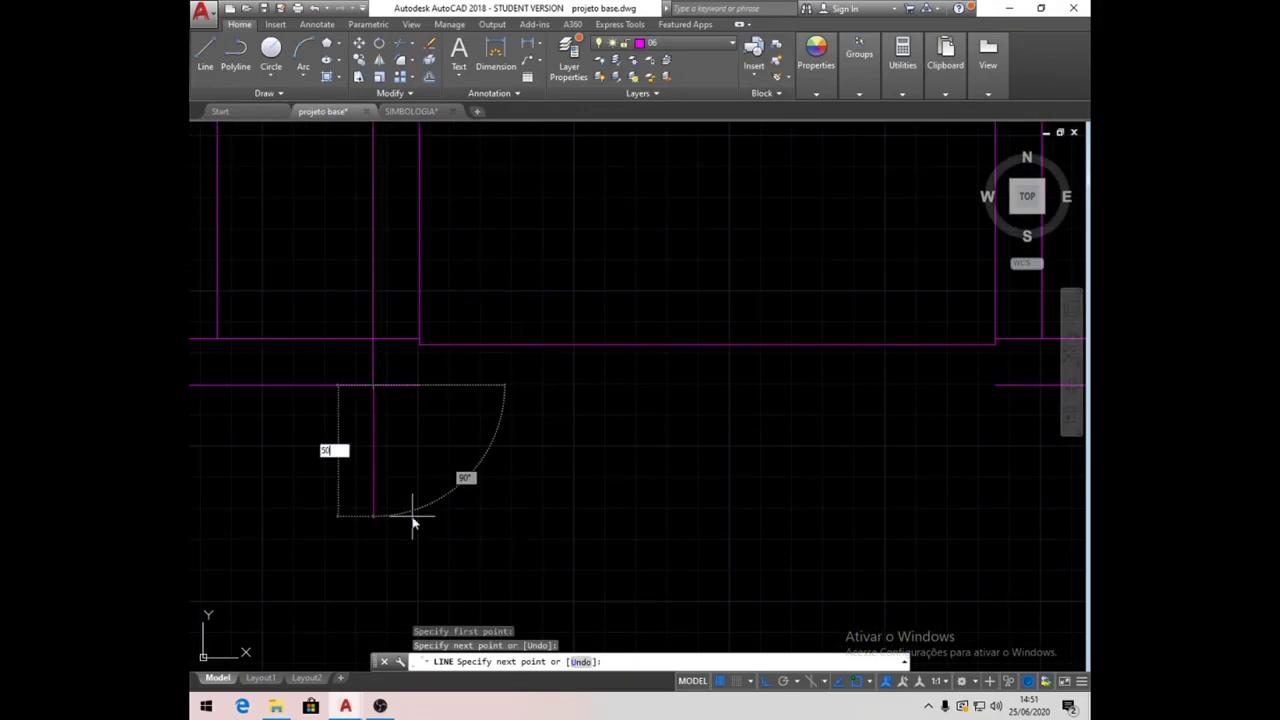
key(Return)
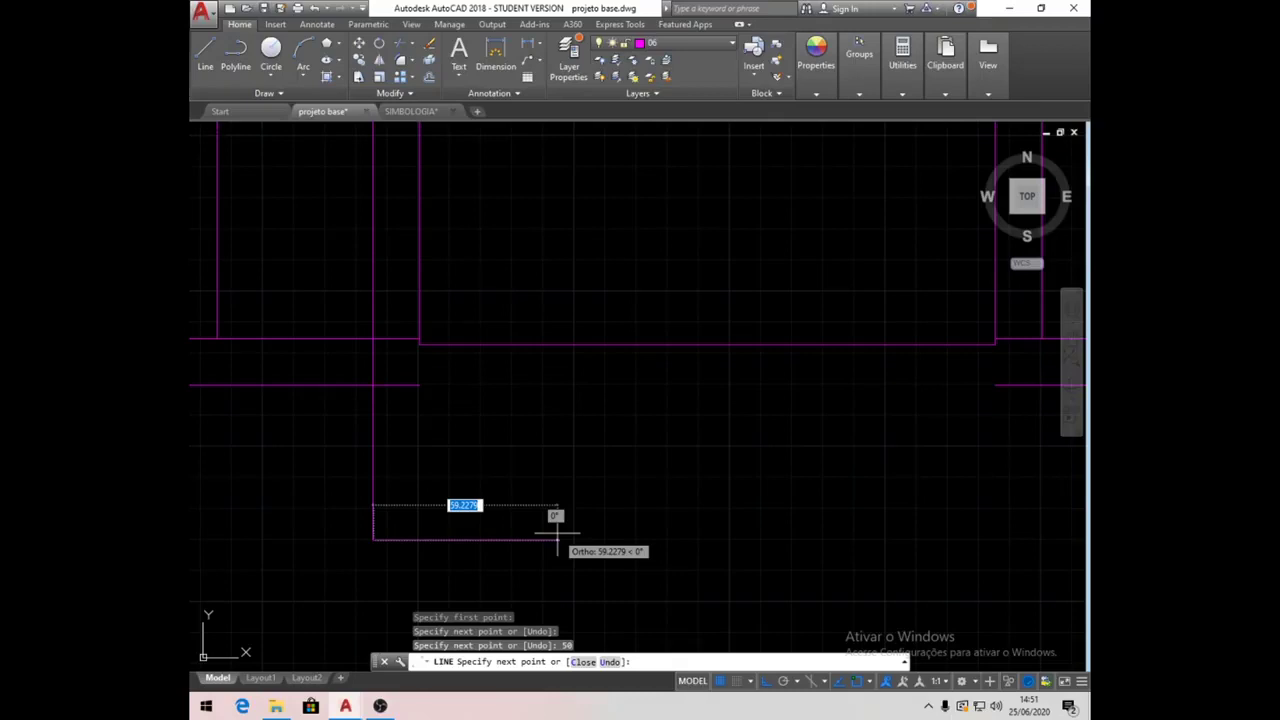
text(40)
key(Return)
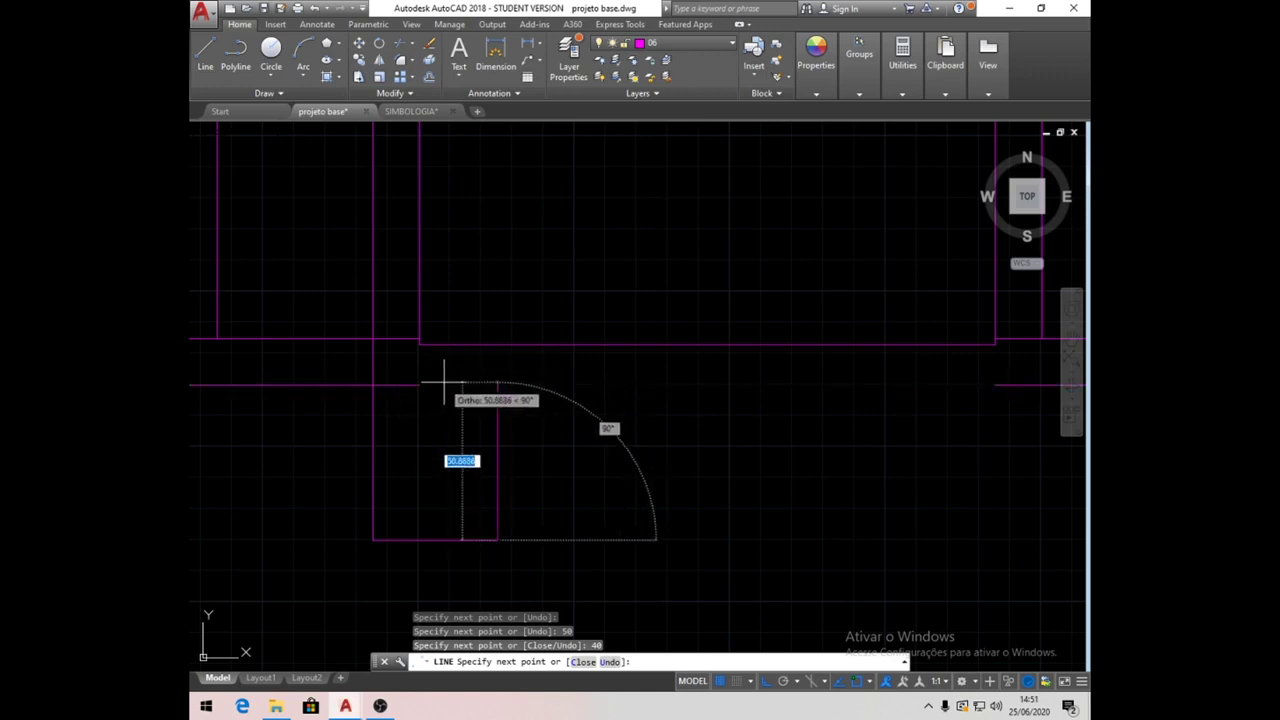
click(498, 385)
Continue the slab underside horizontally from the footing's inner edge to the start of the existing offset line below the first interior wall.
scroll(566, 388, down, 2)
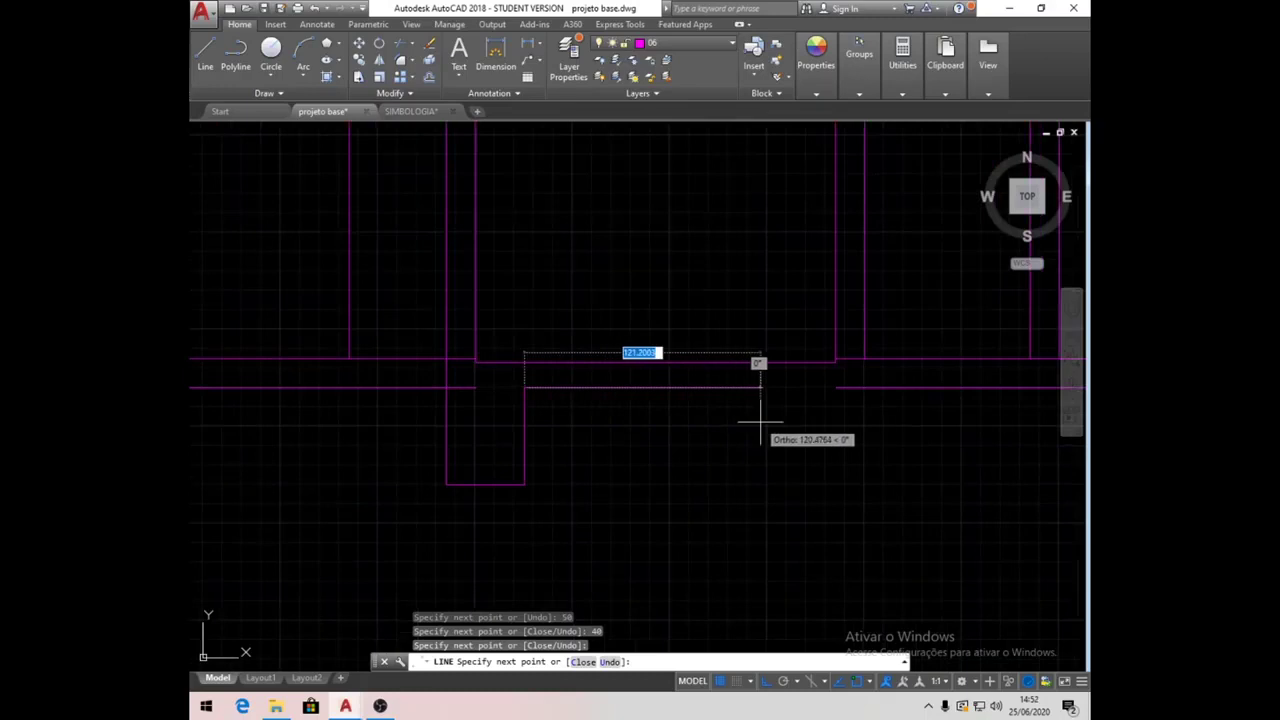
middle_drag(760, 425, 566, 451)
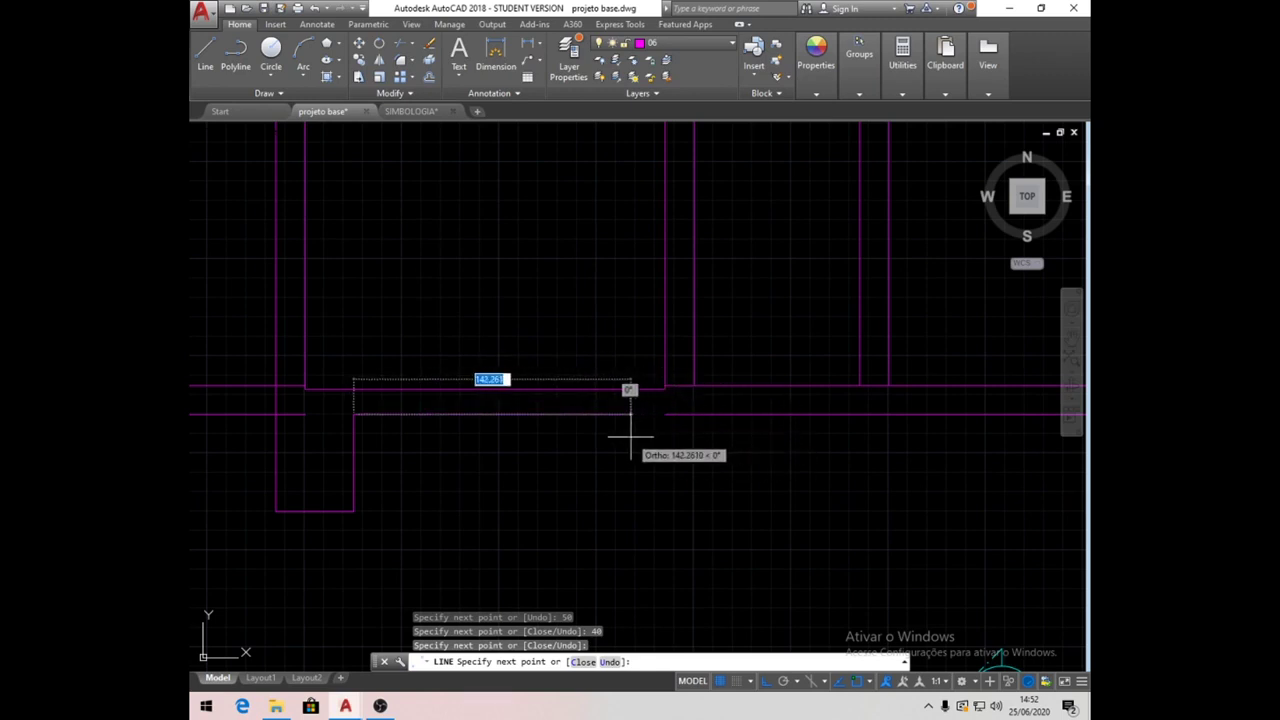
click(664, 413)
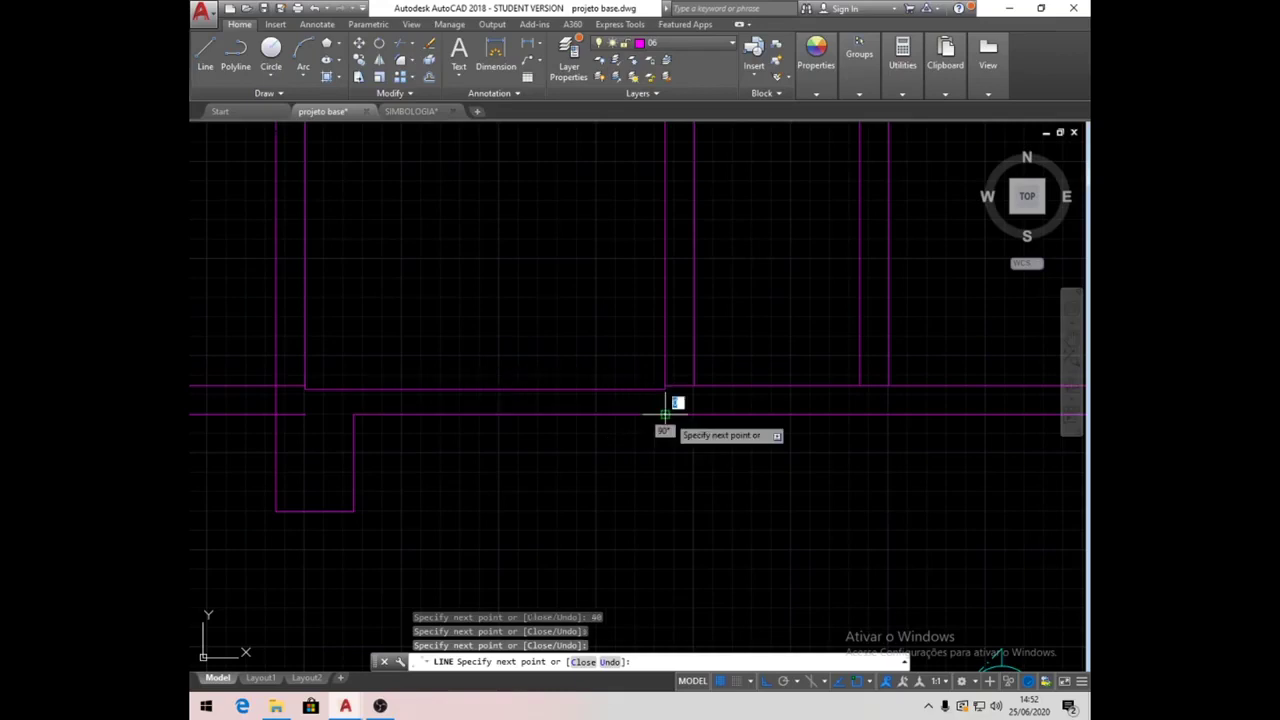
key(Escape)
Delete the upper base line segment that runs outward from the left exterior wall.
scroll(714, 430, down, 2)
scroll(550, 434, up, 4)
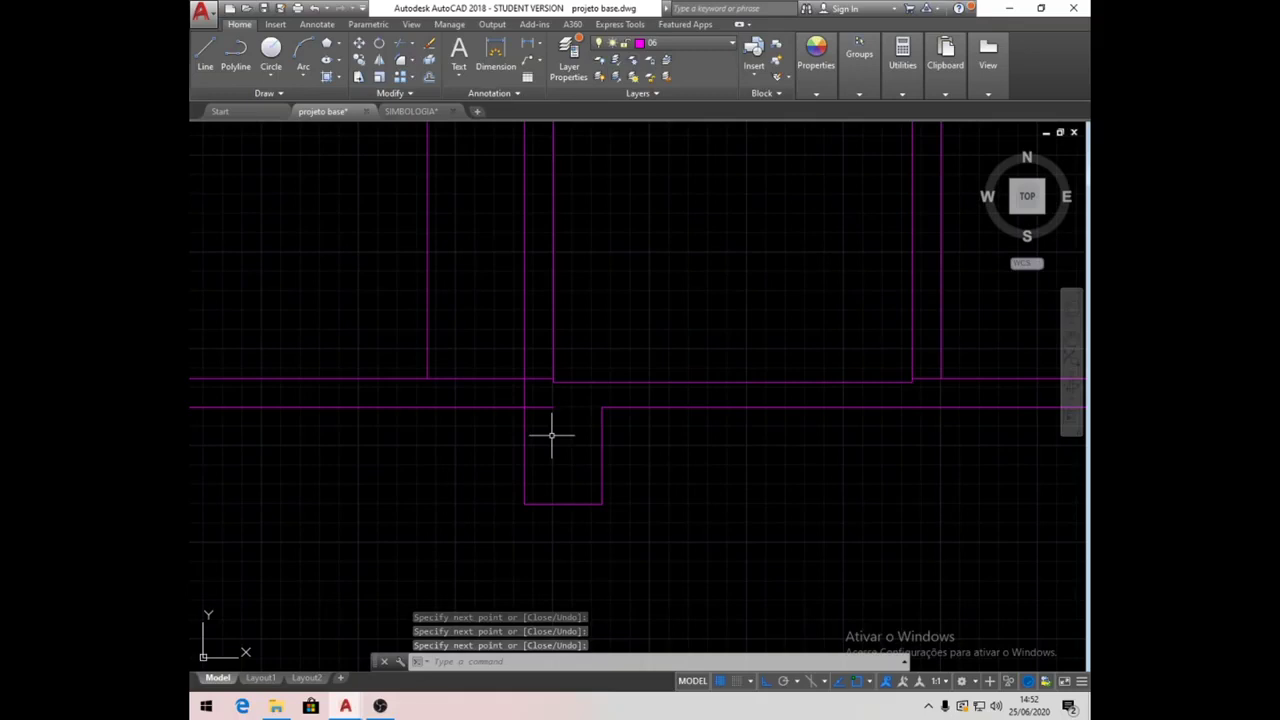
click(493, 378)
key(Delete)
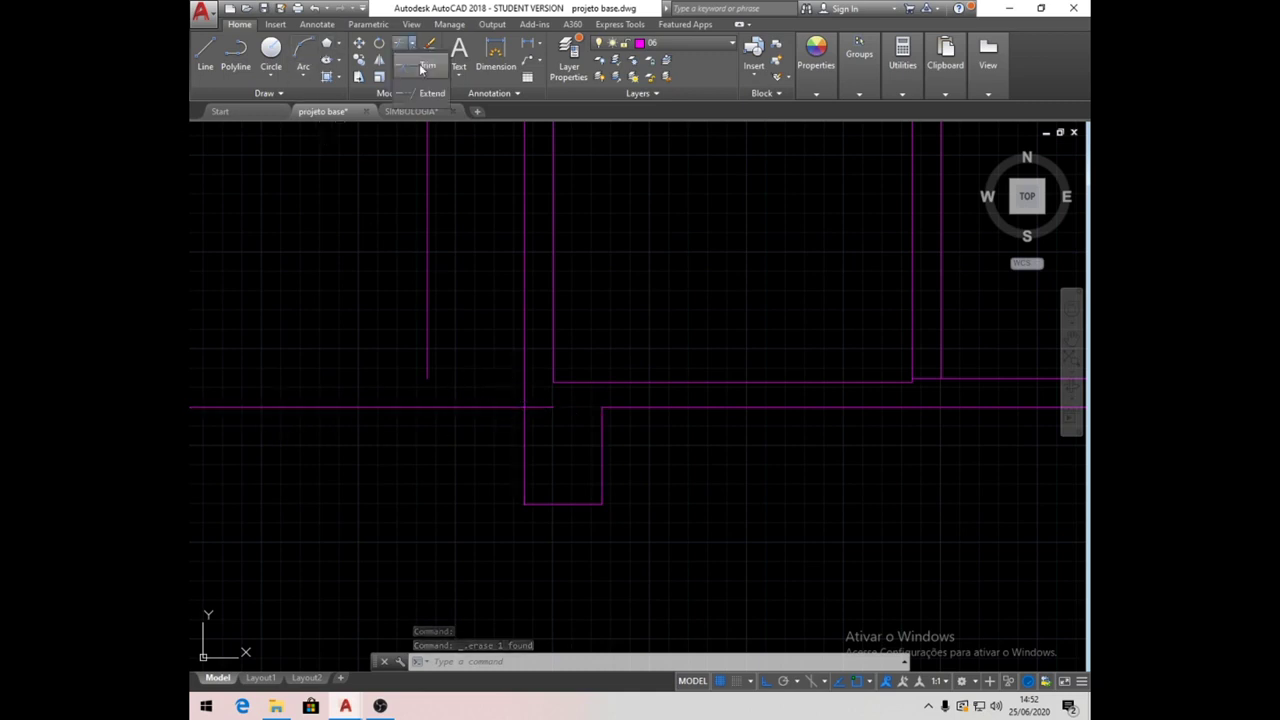
Trim off the stub of the outer offset line that projects into the left exterior wall's footing.
click(408, 45)
key(Return)
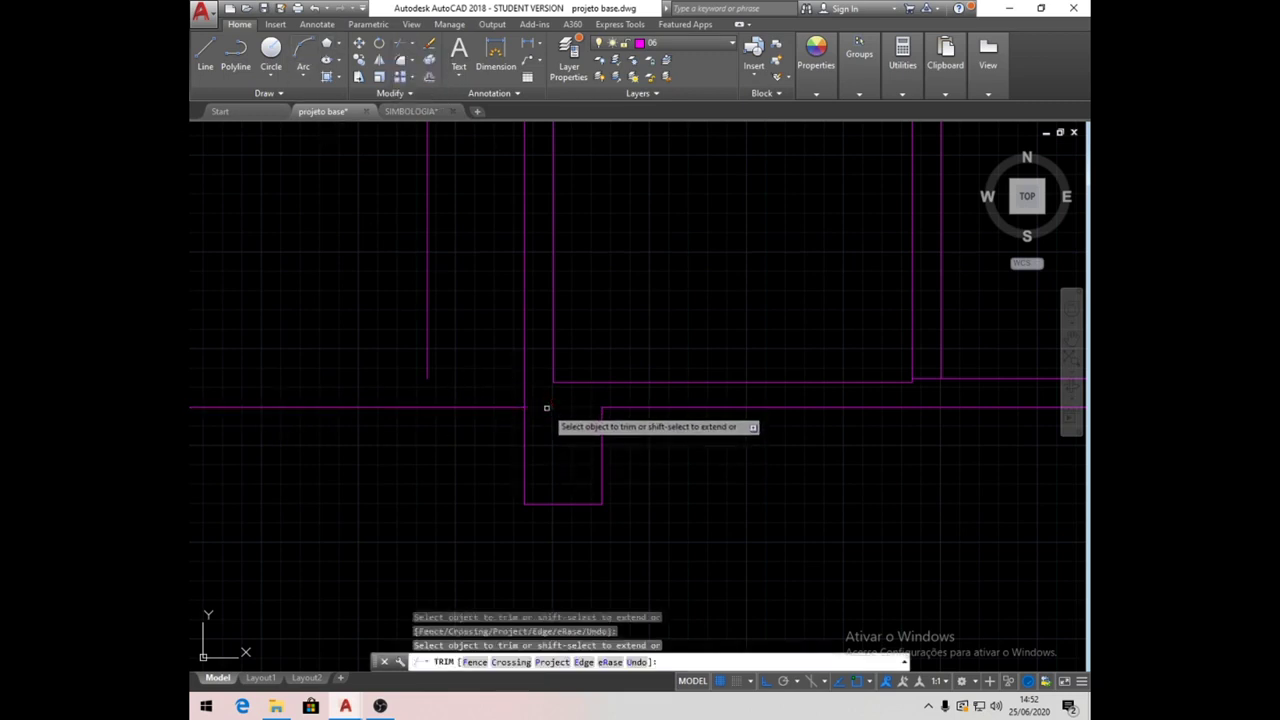
click(547, 408)
key(Return)
Draw a short horizontal line along the floor line between the two faces of the first interior wall.
scroll(554, 412, down, 4)
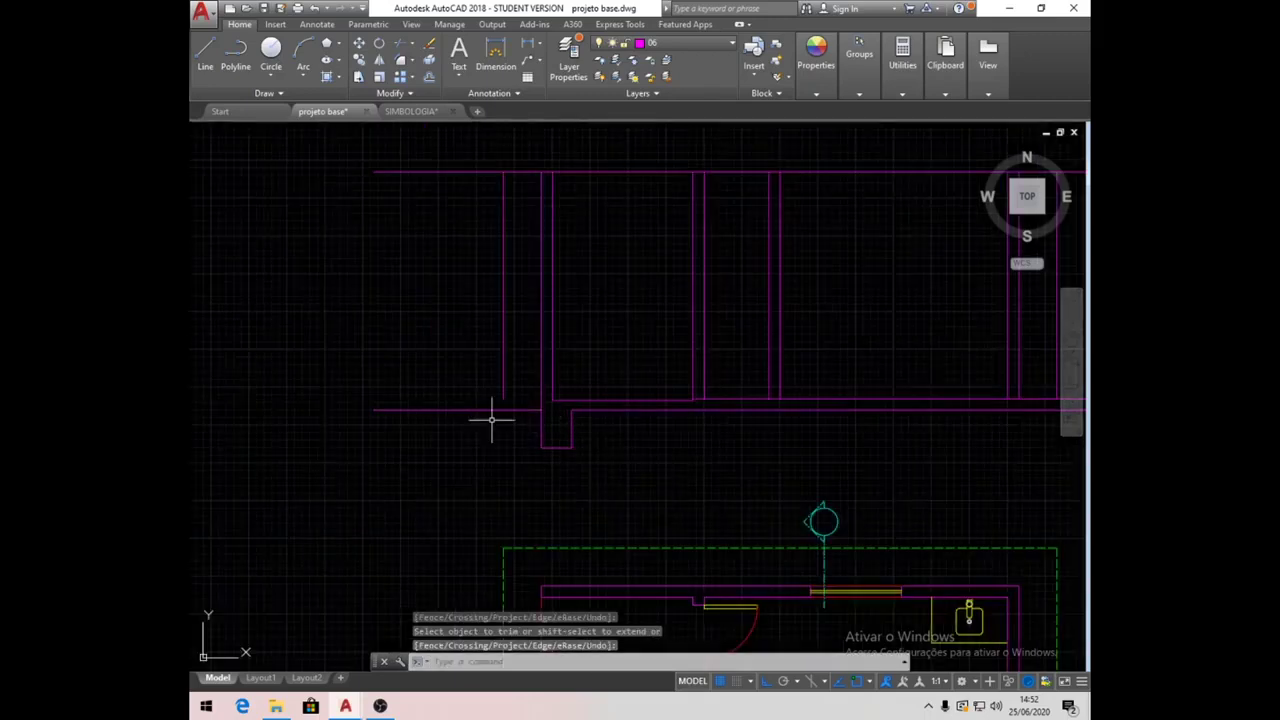
middle_drag(691, 437, 558, 447)
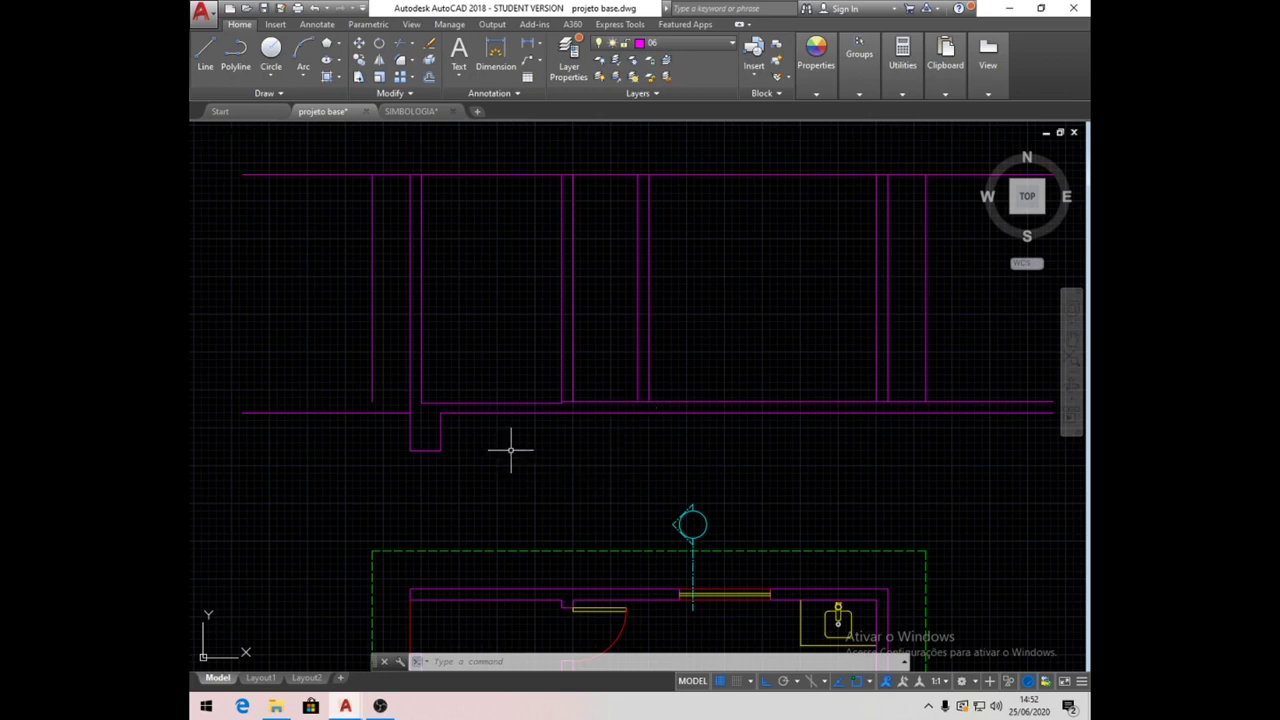
scroll(585, 452, up, 2)
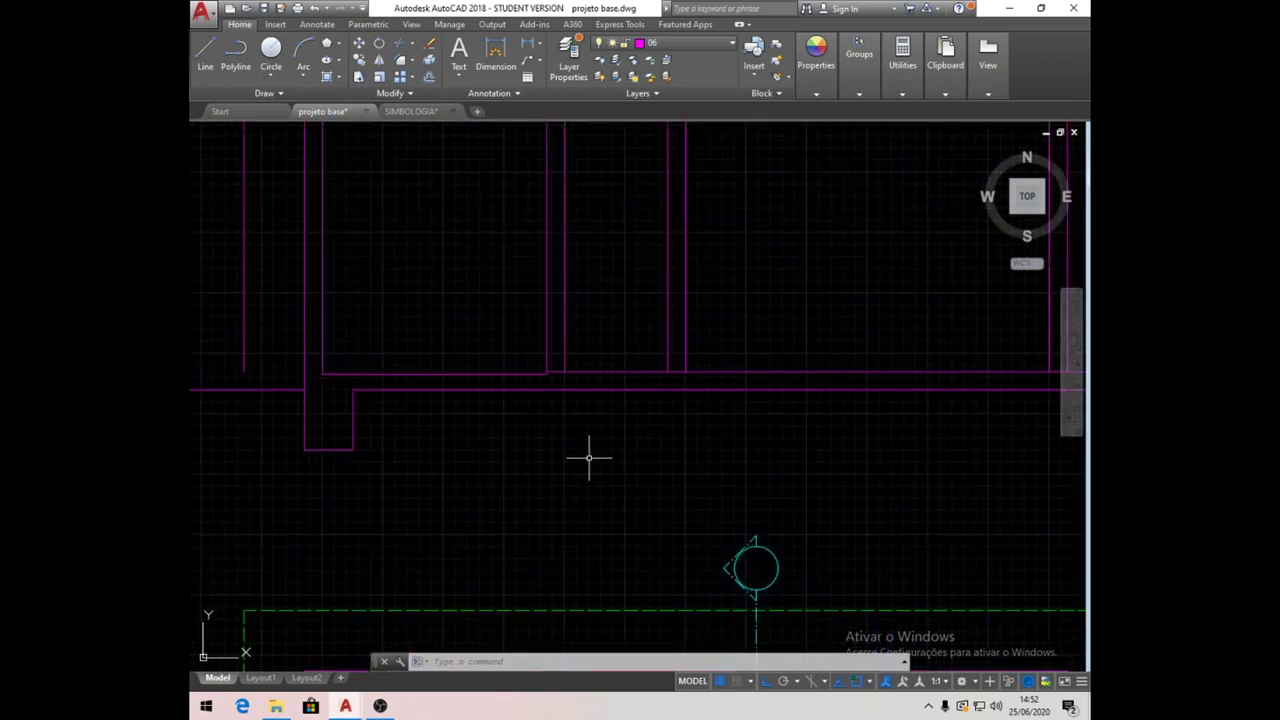
click(206, 50)
scroll(592, 393, up, 2)
click(518, 357)
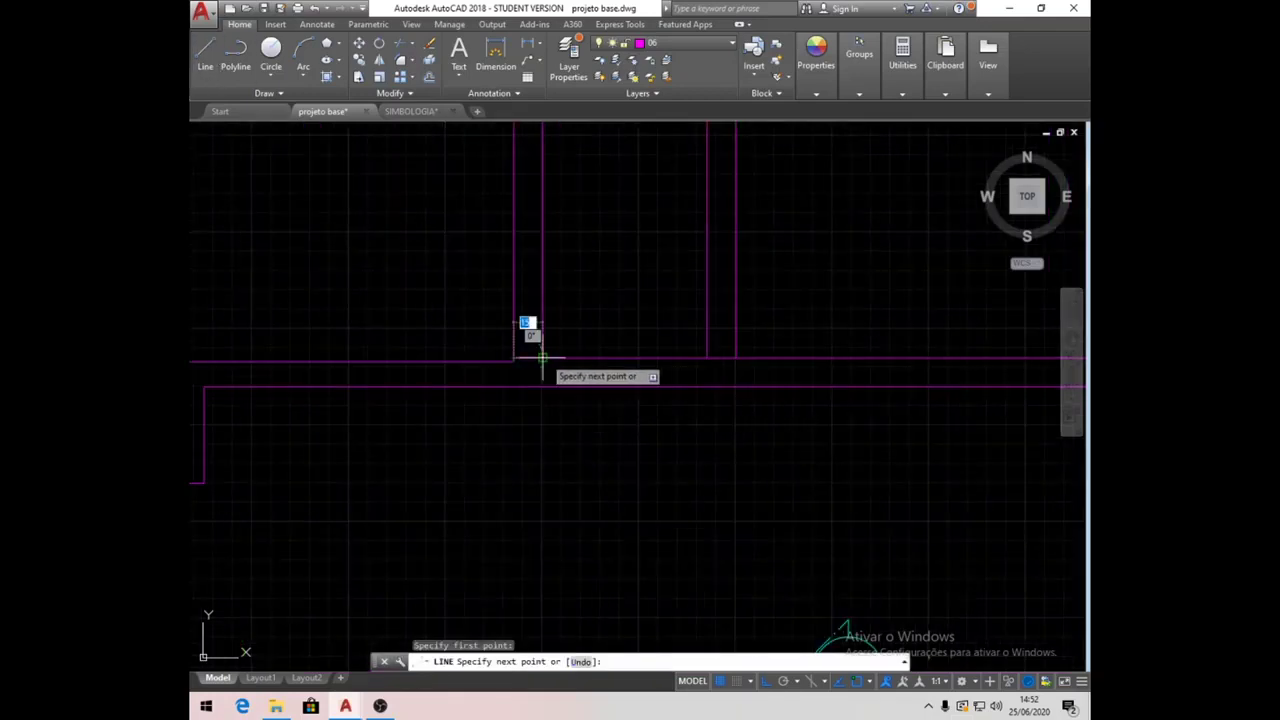
click(543, 357)
key(Return)
Draw a vertical centre line from the midpoint of the first interior wall's base to the slab underside and 50 further down.
click(211, 53)
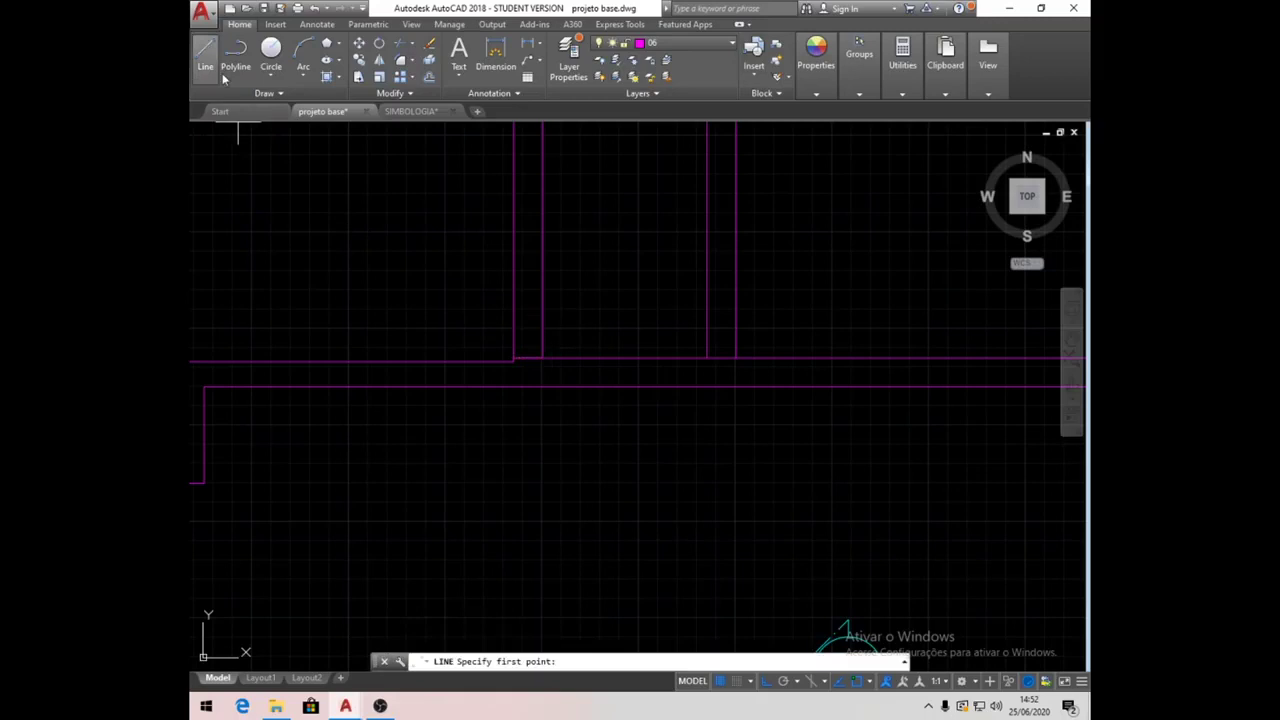
click(528, 357)
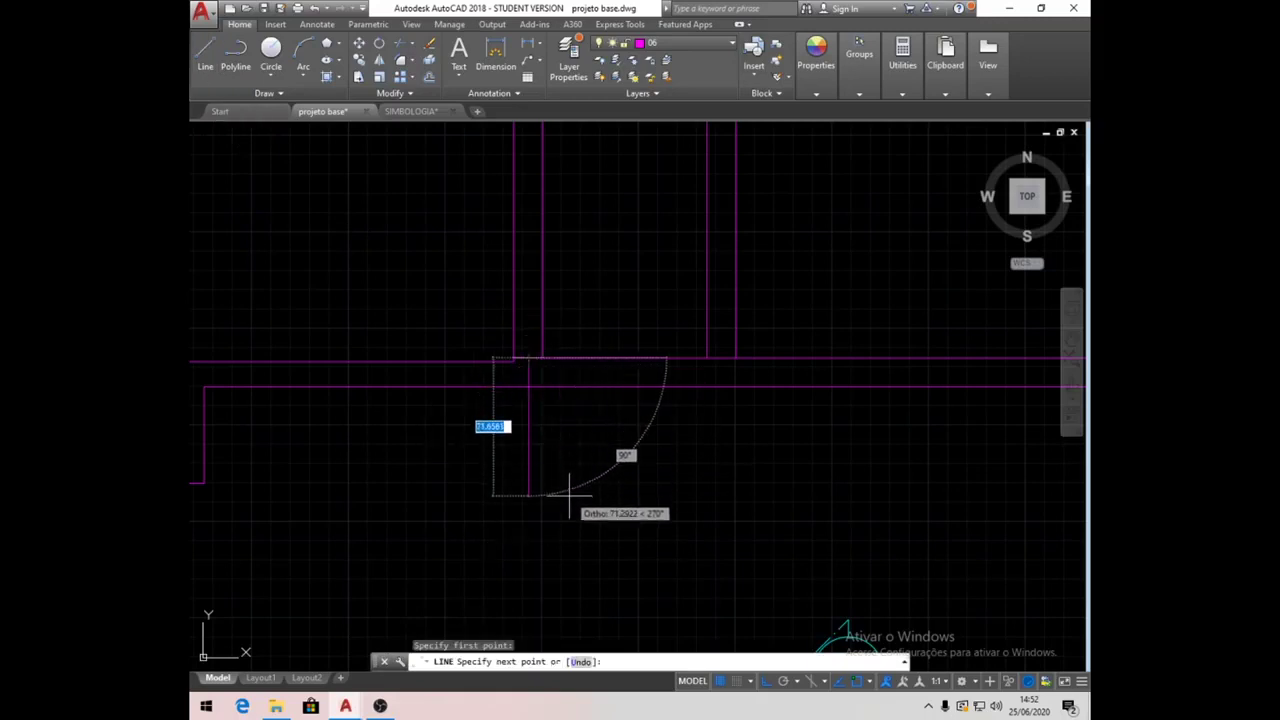
click(530, 387)
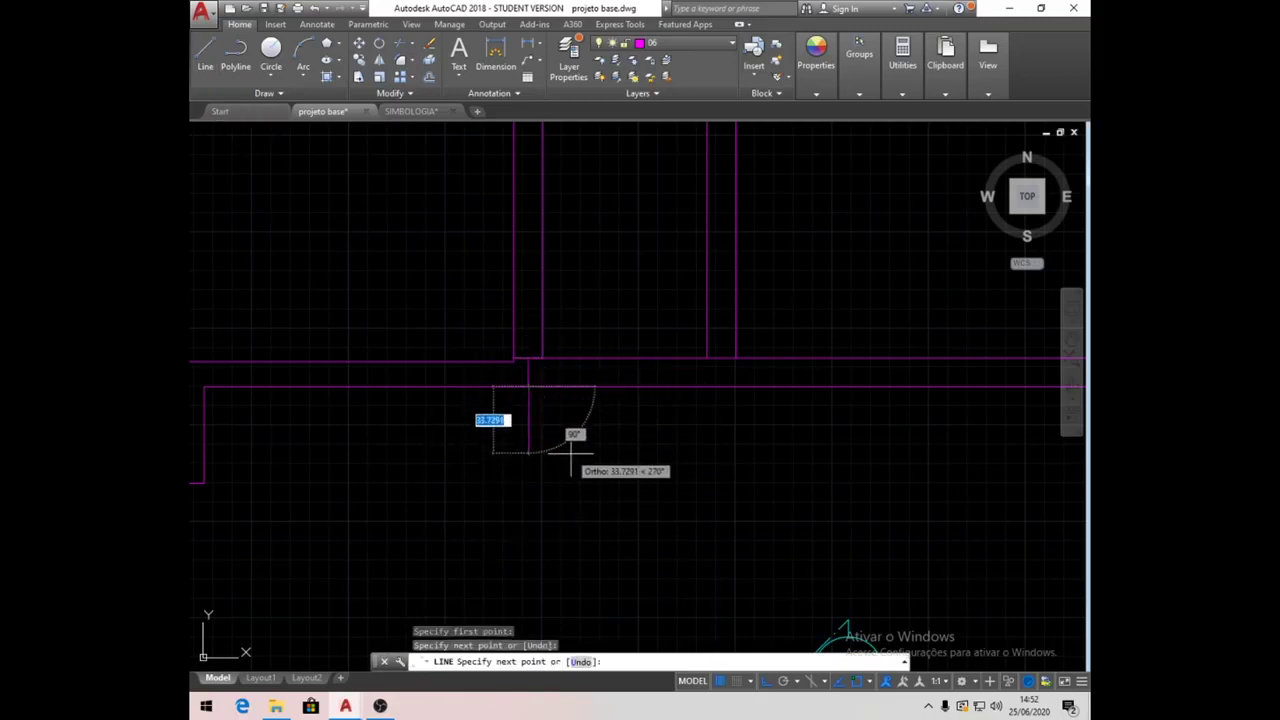
key(BackSpace)
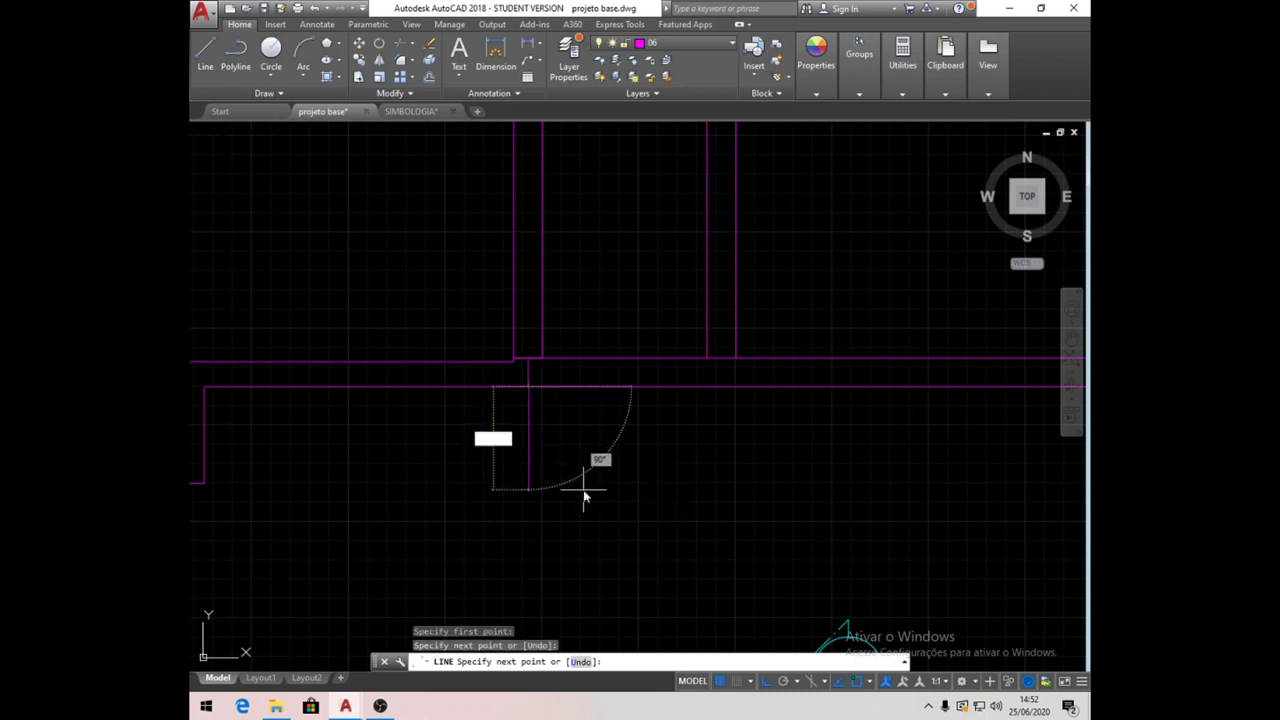
key(Return)
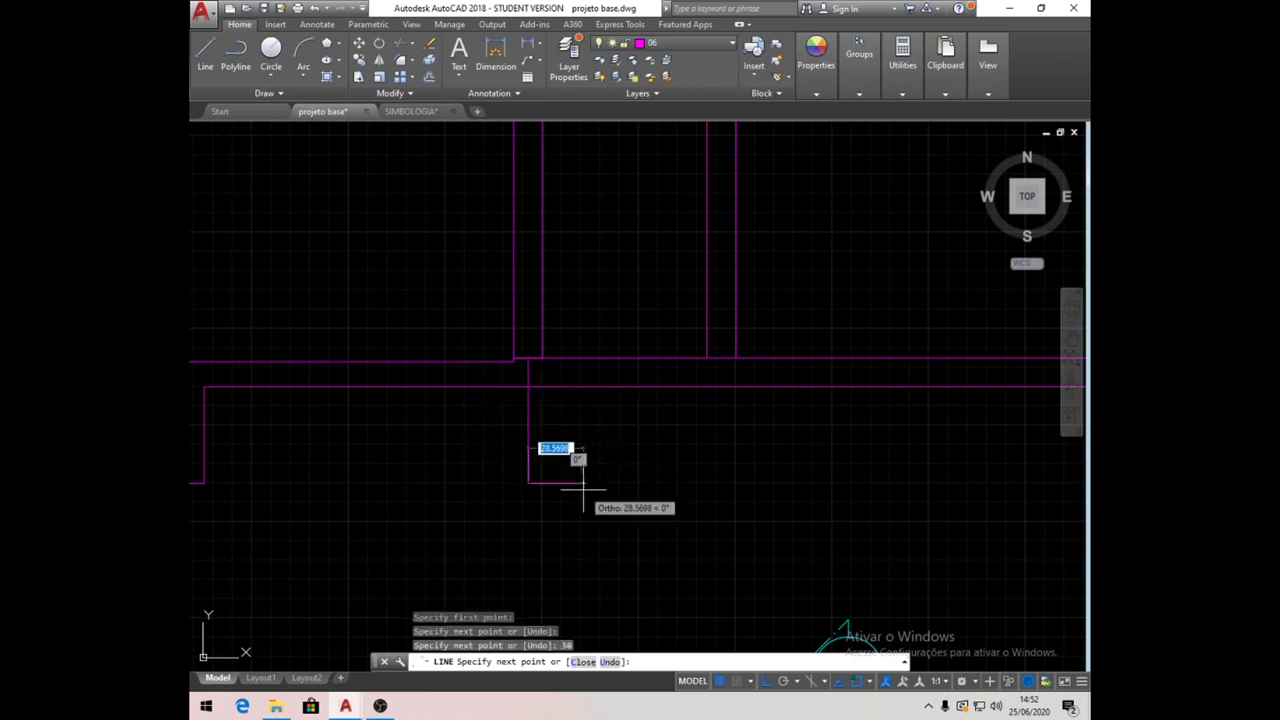
key(Return)
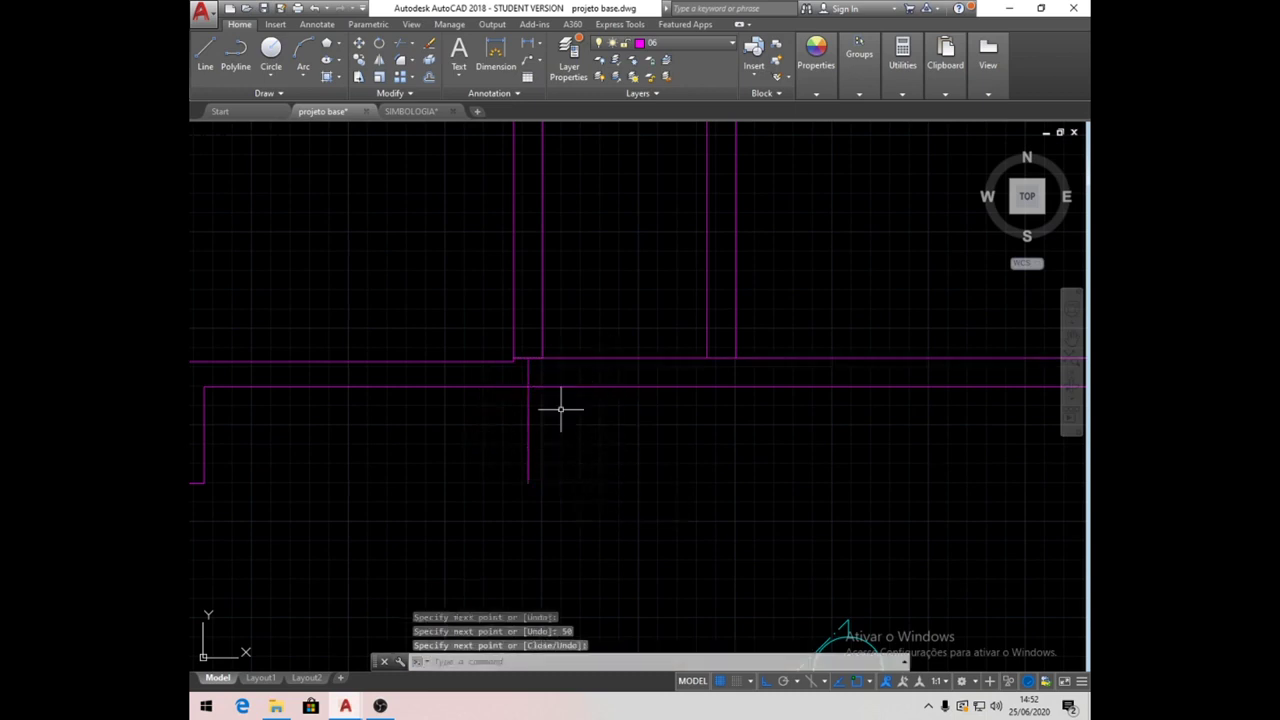
Offset the lower centre line segment below the first interior wall by 20 to both sides as the footing's edges.
click(430, 78)
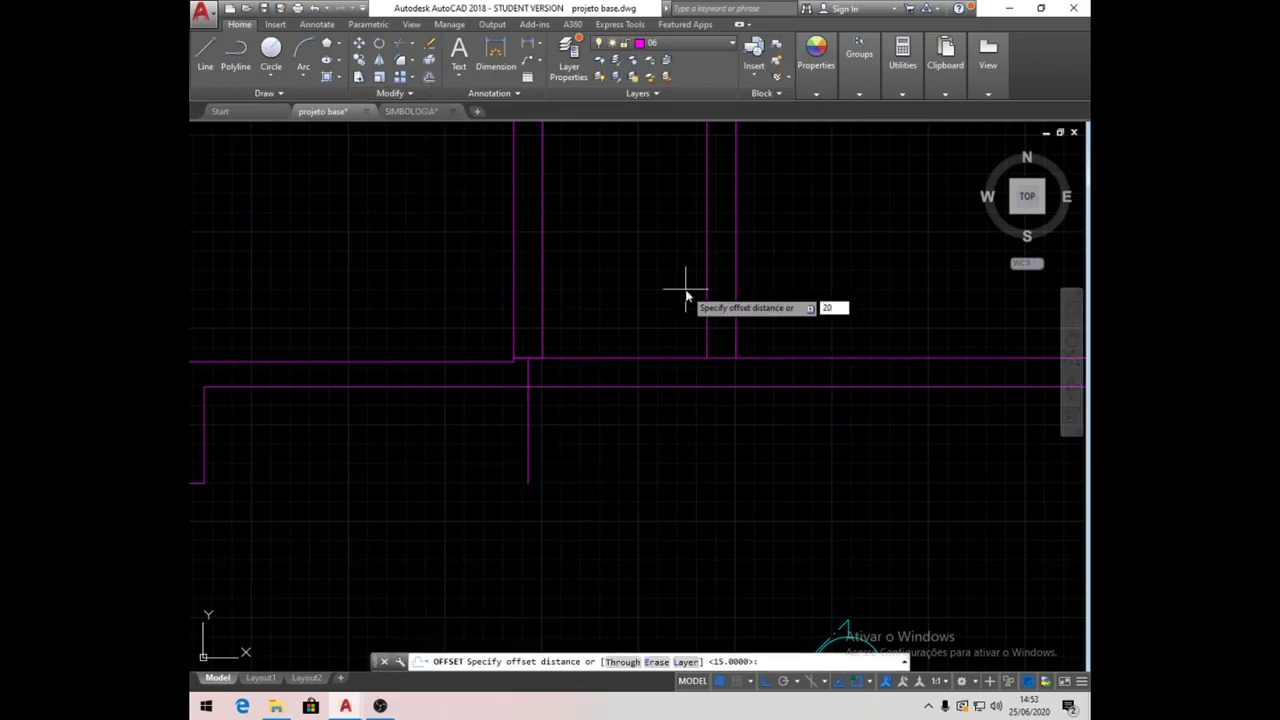
key(Return)
click(528, 465)
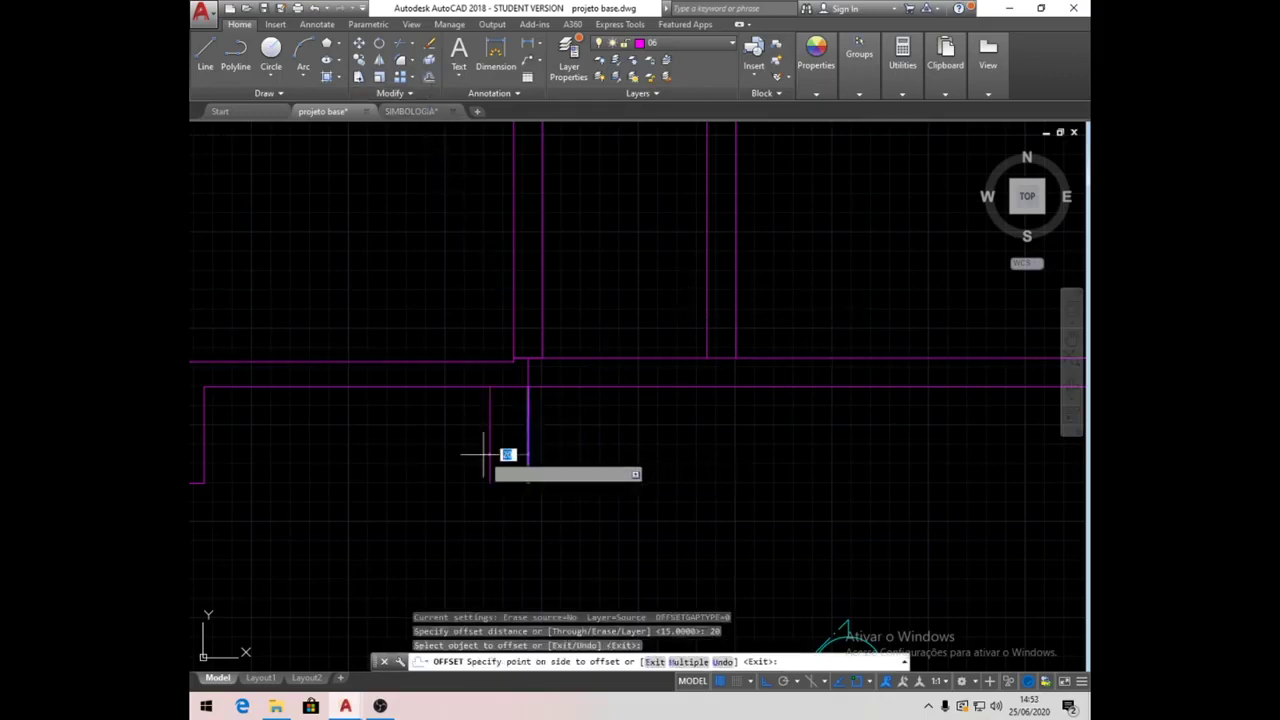
click(380, 460)
click(527, 447)
click(640, 437)
key(Return)
click(538, 420)
click(522, 400)
click(531, 366)
click(516, 373)
click(522, 355)
click(628, 388)
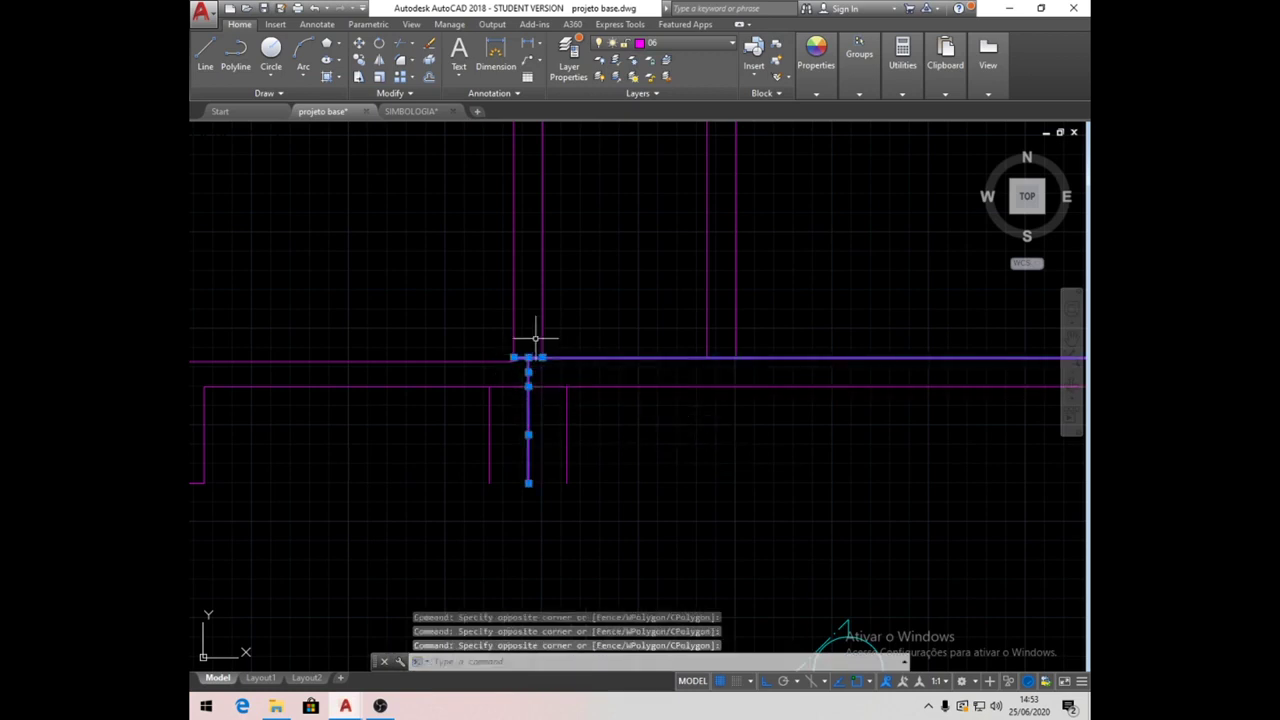
key(Escape)
Delete both centre line segments and the short horizontal helper line at the first interior wall.
click(528, 372)
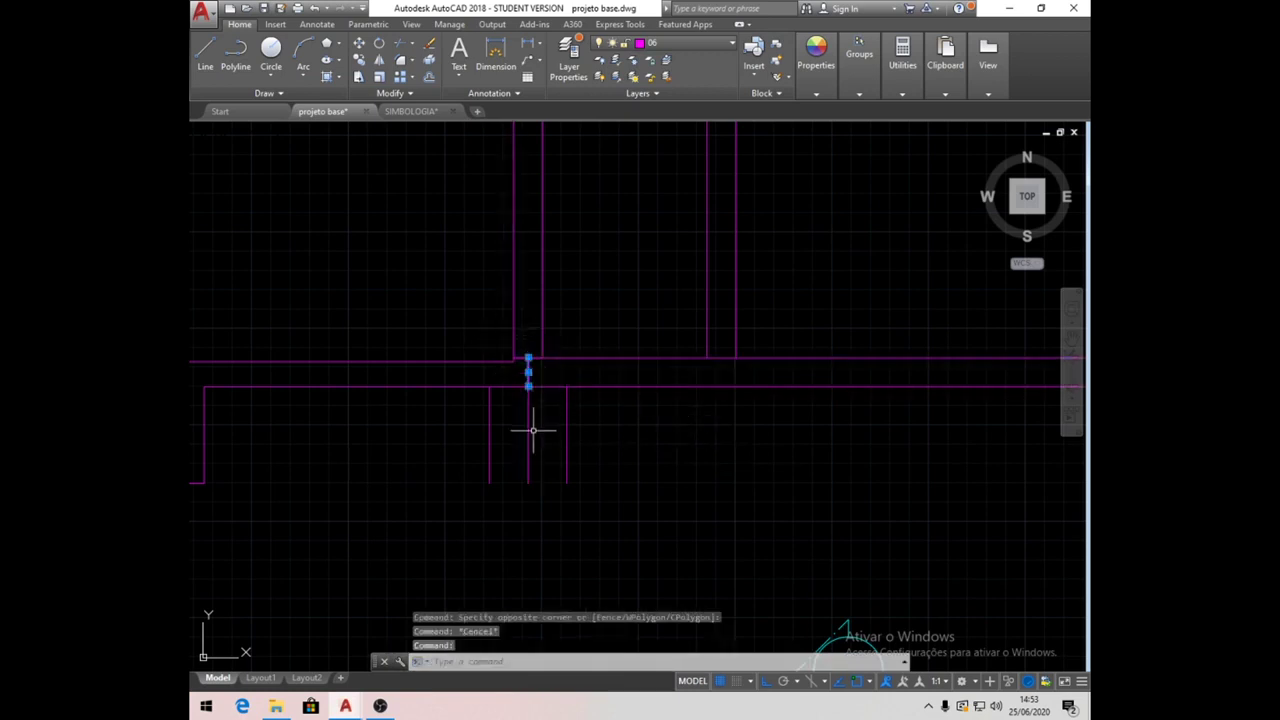
click(528, 432)
key(Delete)
click(519, 358)
key(Delete)
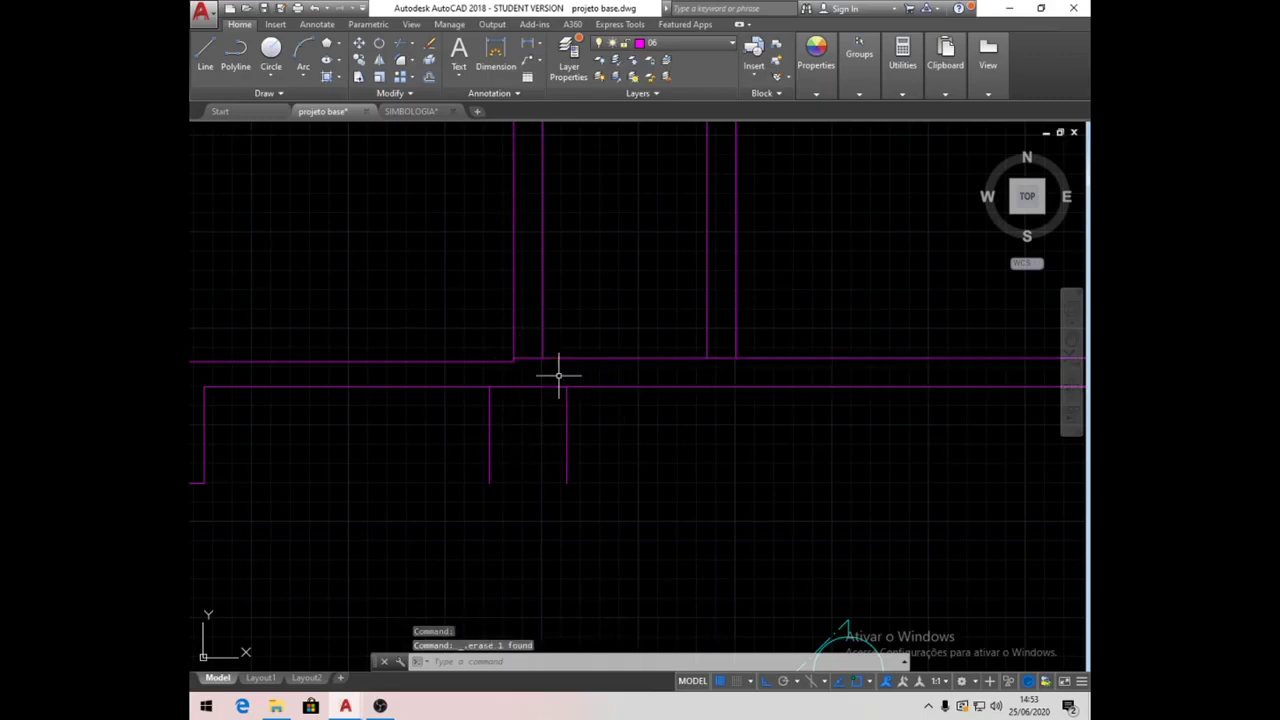
Draw a short horizontal line along the floor line between the two faces of the second interior wall.
scroll(607, 462, down, 2)
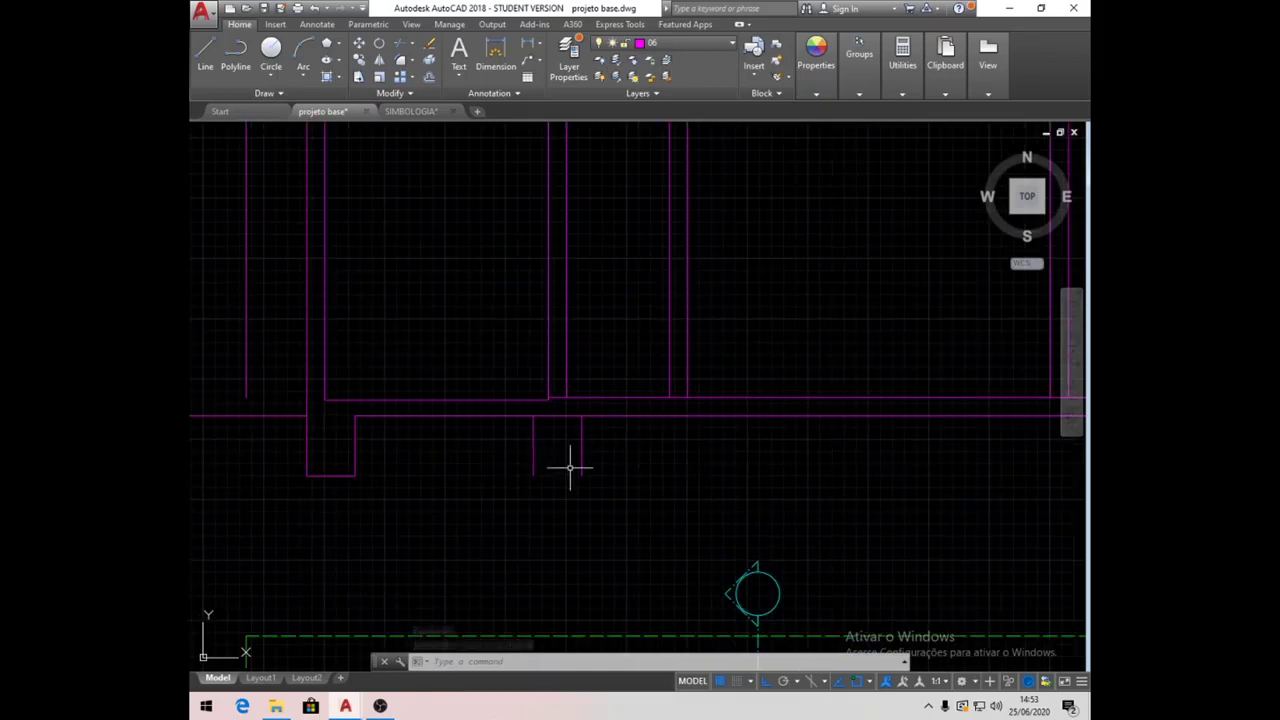
scroll(630, 457, up, 2)
click(205, 55)
click(693, 362)
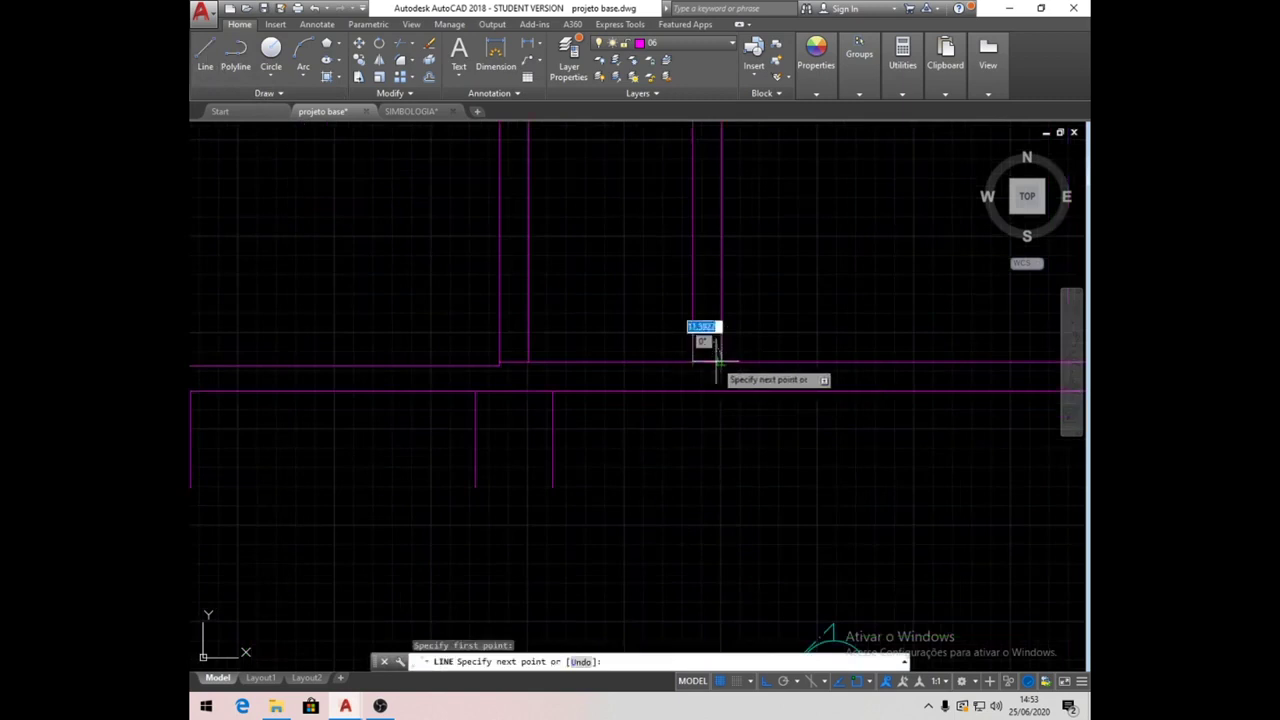
click(721, 362)
key(Return)
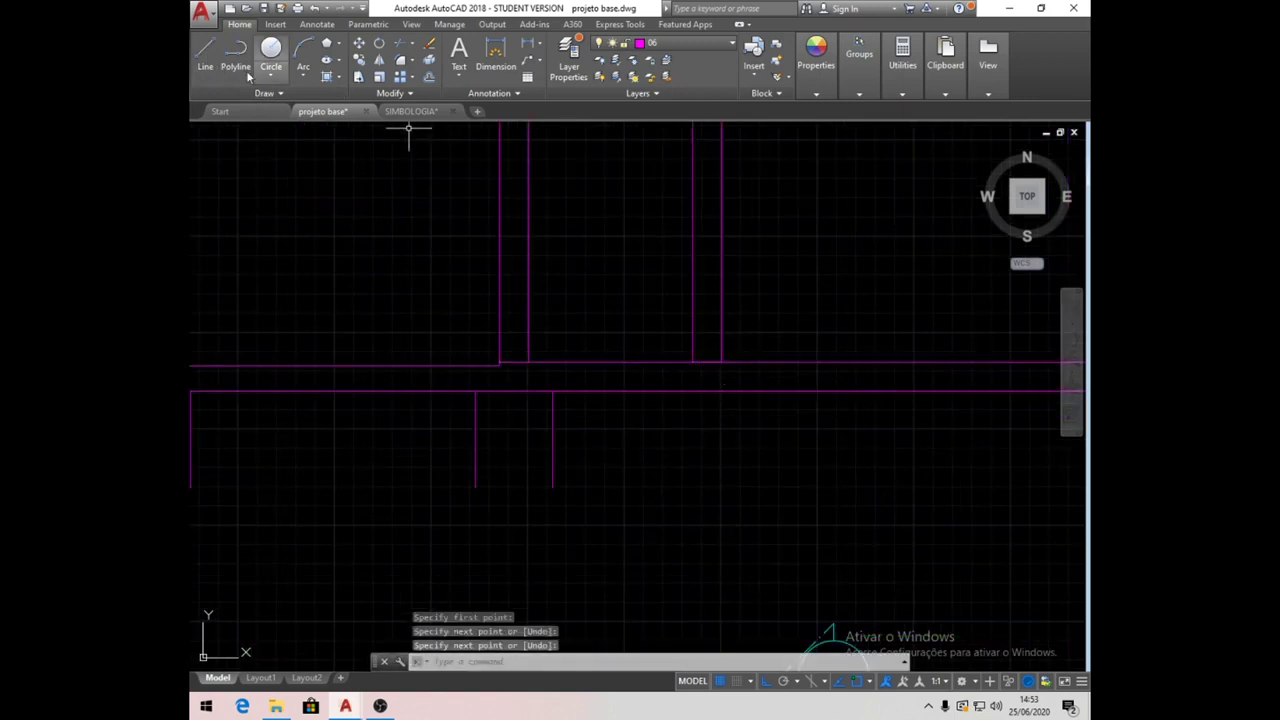
Draw a vertical centre line from the midpoint of the second interior wall's base to the slab underside and 50 further down.
click(212, 58)
click(710, 363)
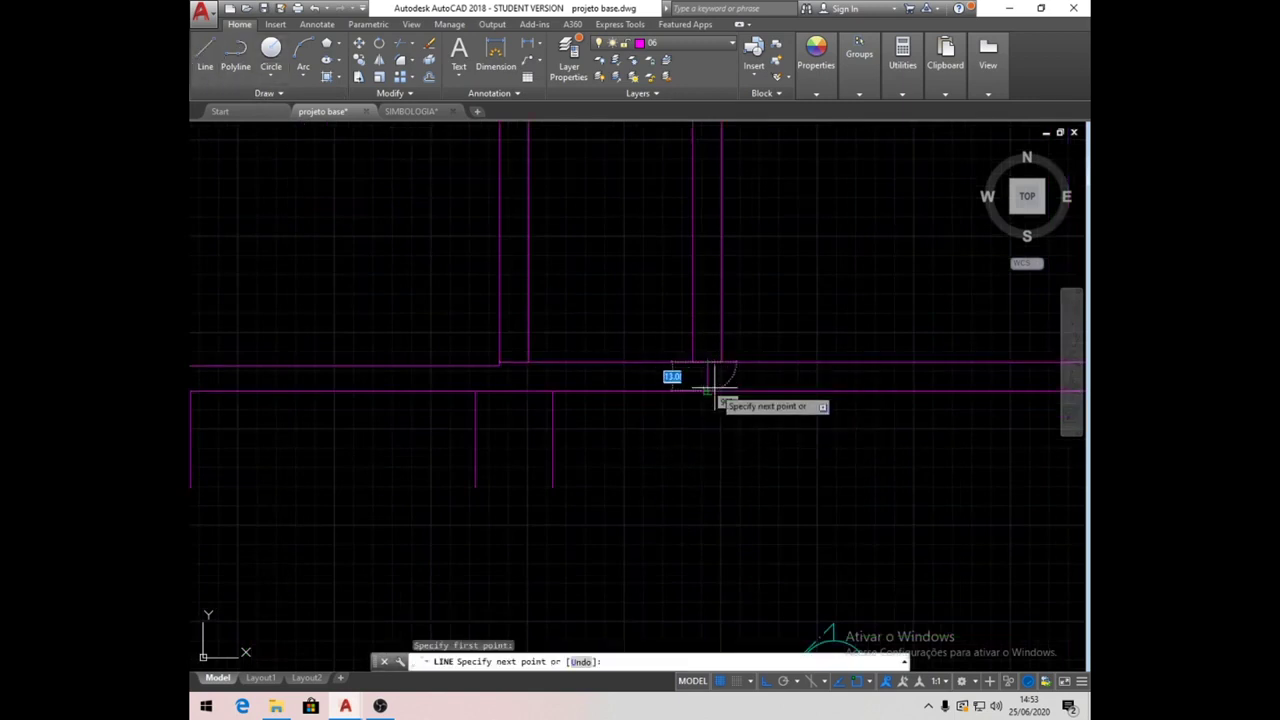
click(707, 391)
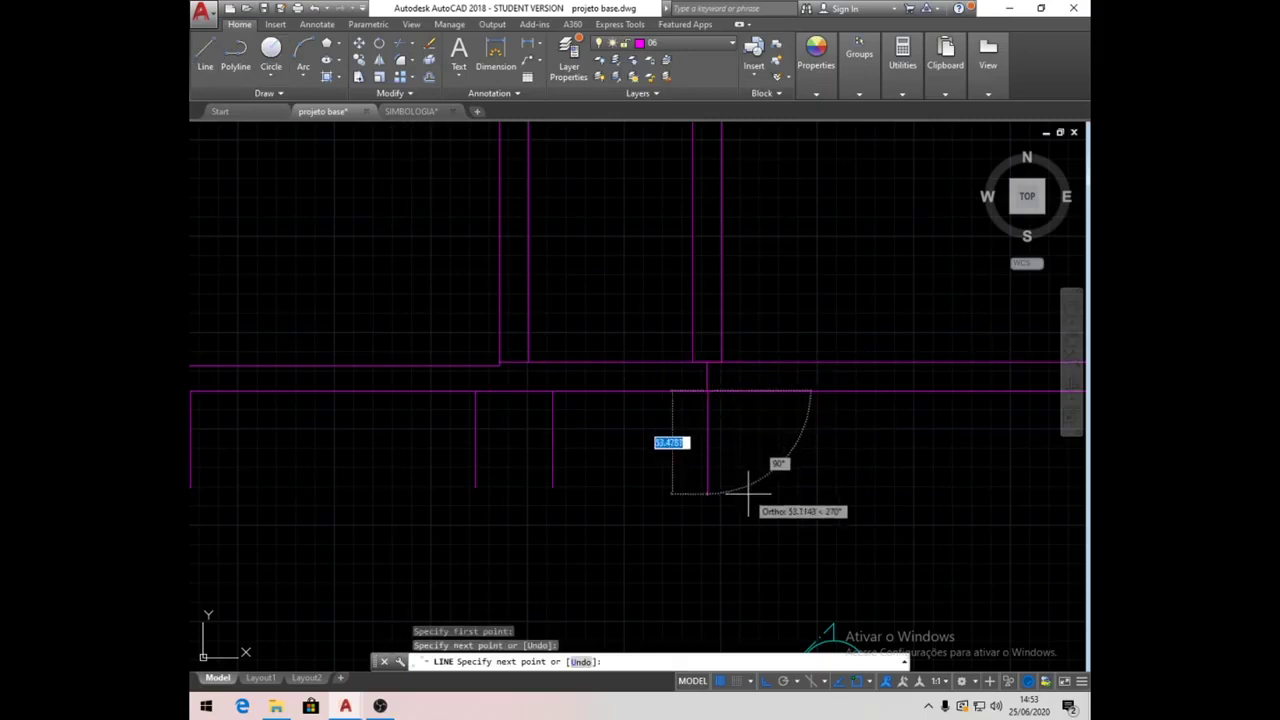
text(50)
key(Return)
key(Return)
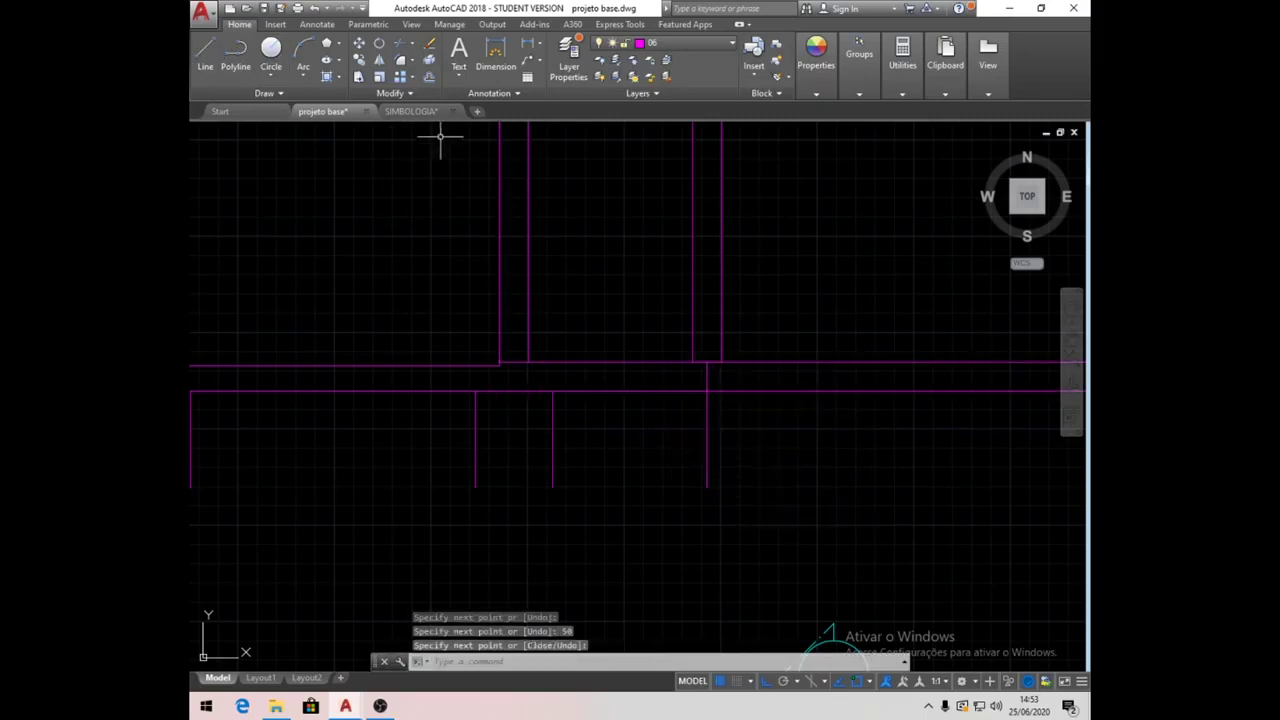
Offset the lower centre line segment below the second interior wall by 20 to both sides as the footing's edges.
click(430, 77)
text(20)
key(Return)
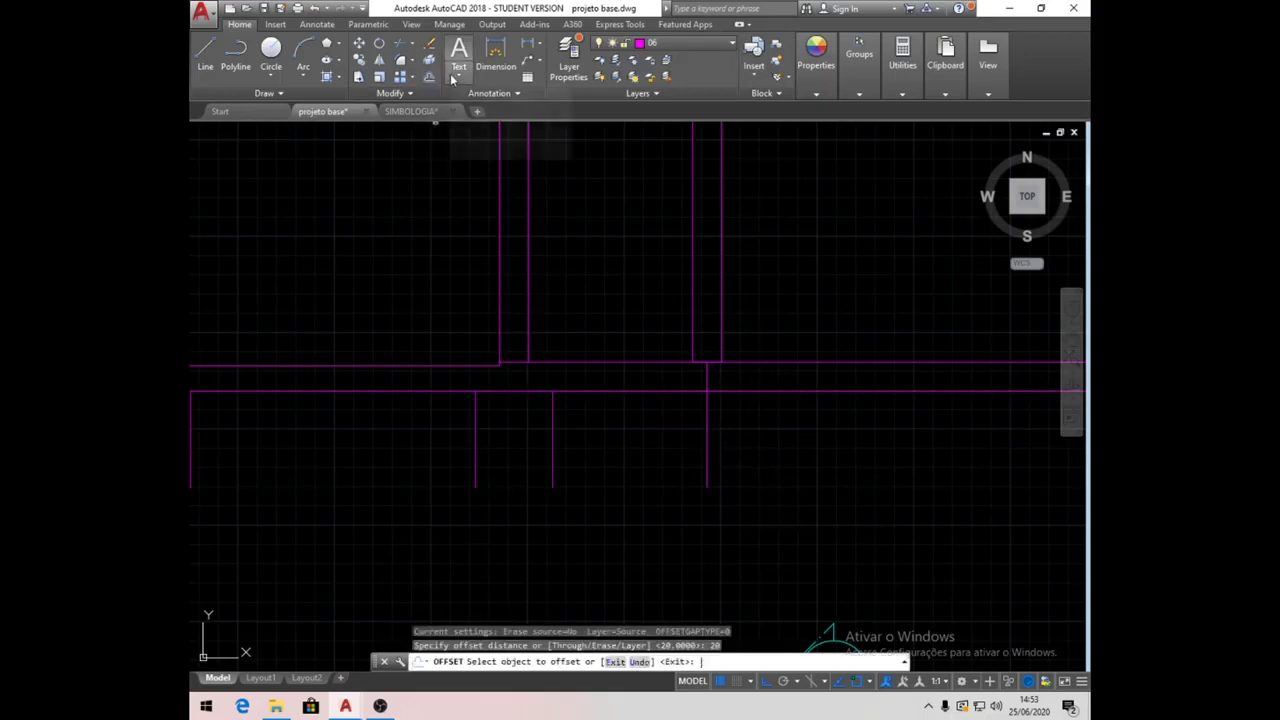
click(706, 465)
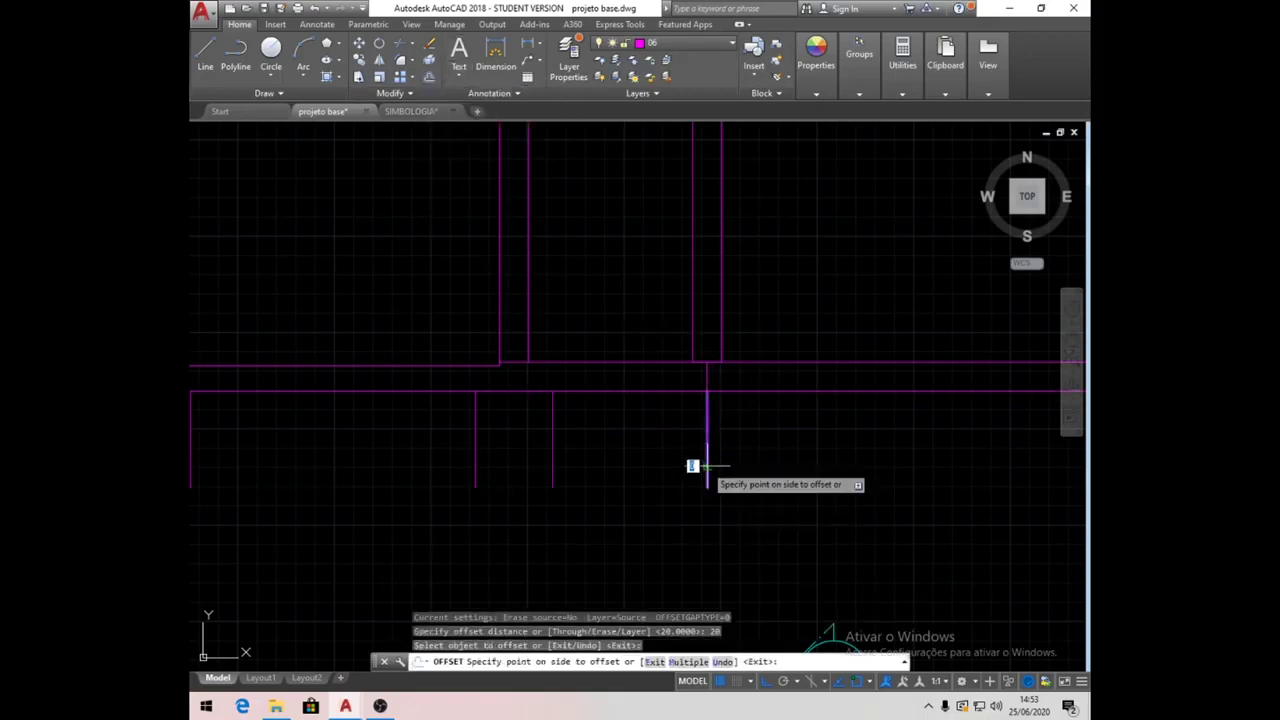
click(611, 485)
click(708, 476)
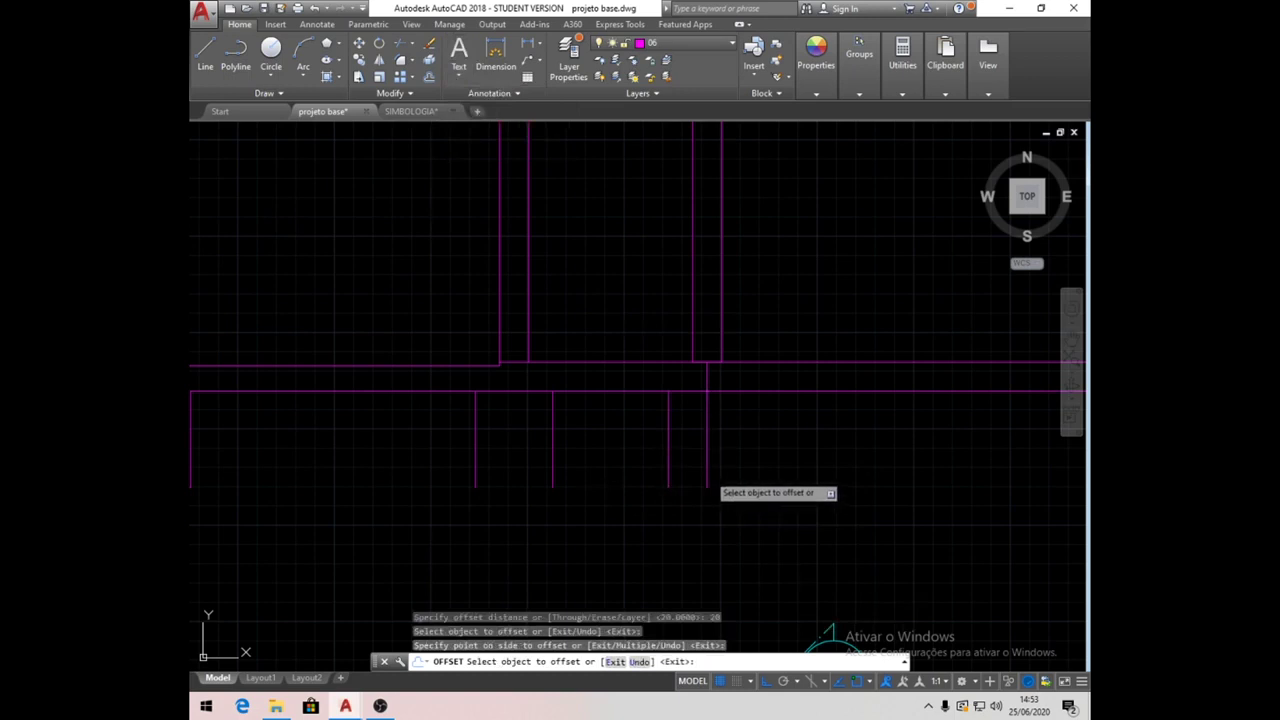
click(825, 473)
key(Return)
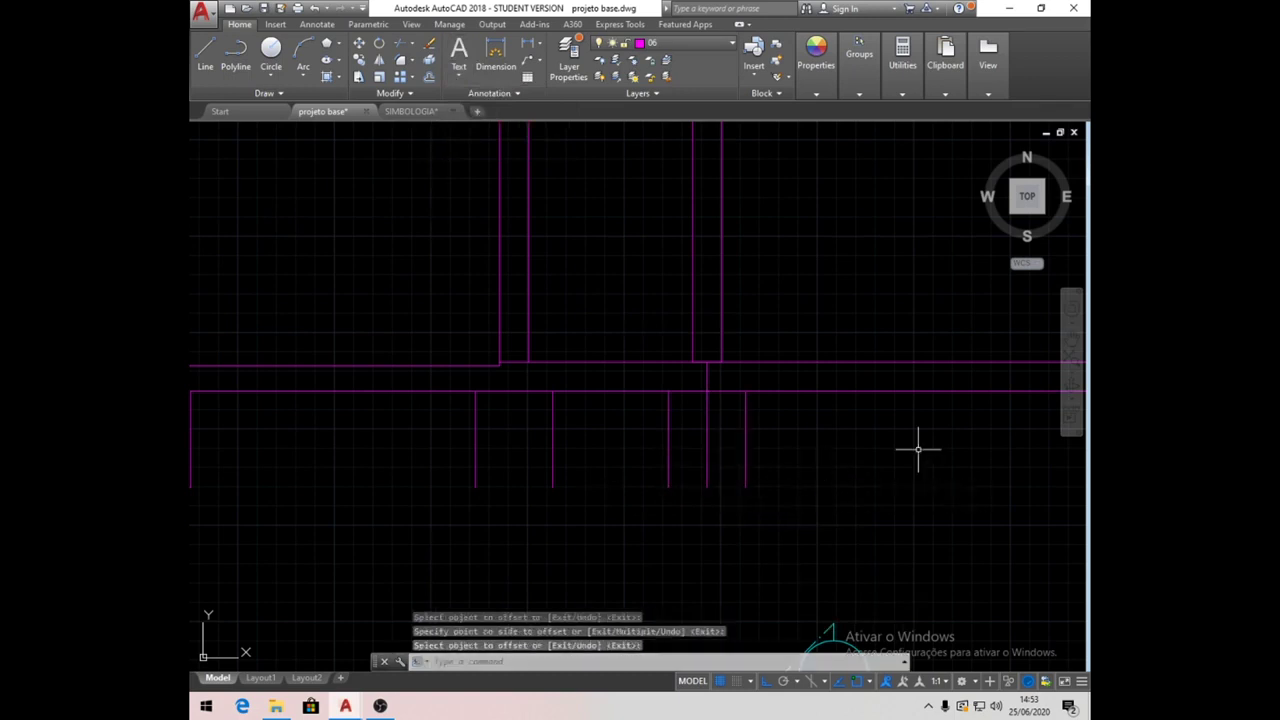
key(Return)
Delete both centre line segments and the short horizontal helper line at the second interior wall.
click(708, 443)
click(708, 372)
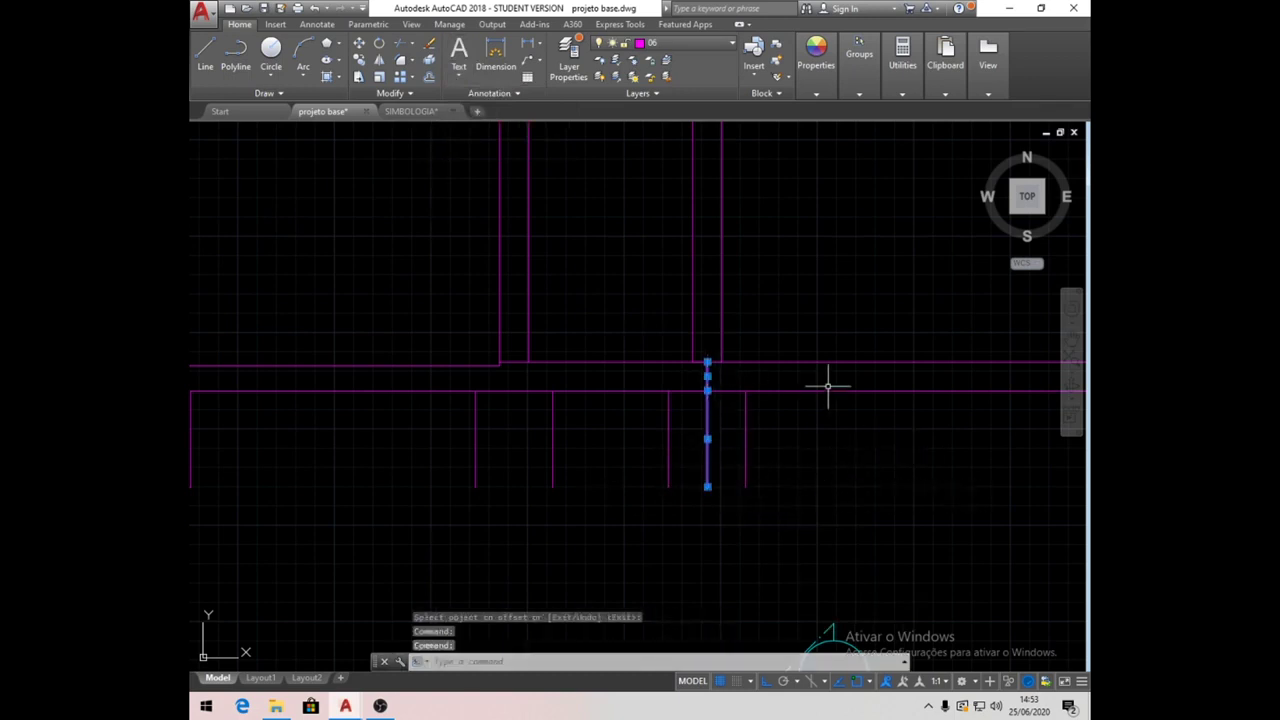
key(Delete)
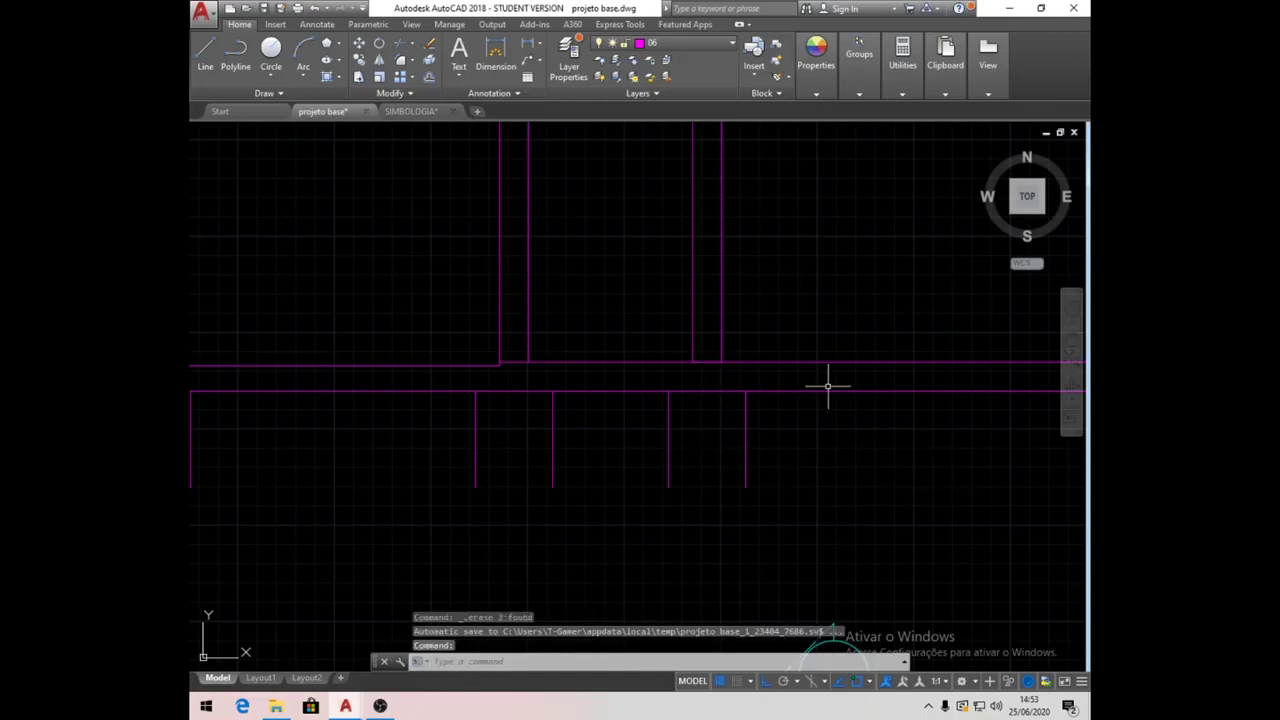
click(710, 361)
key(Delete)
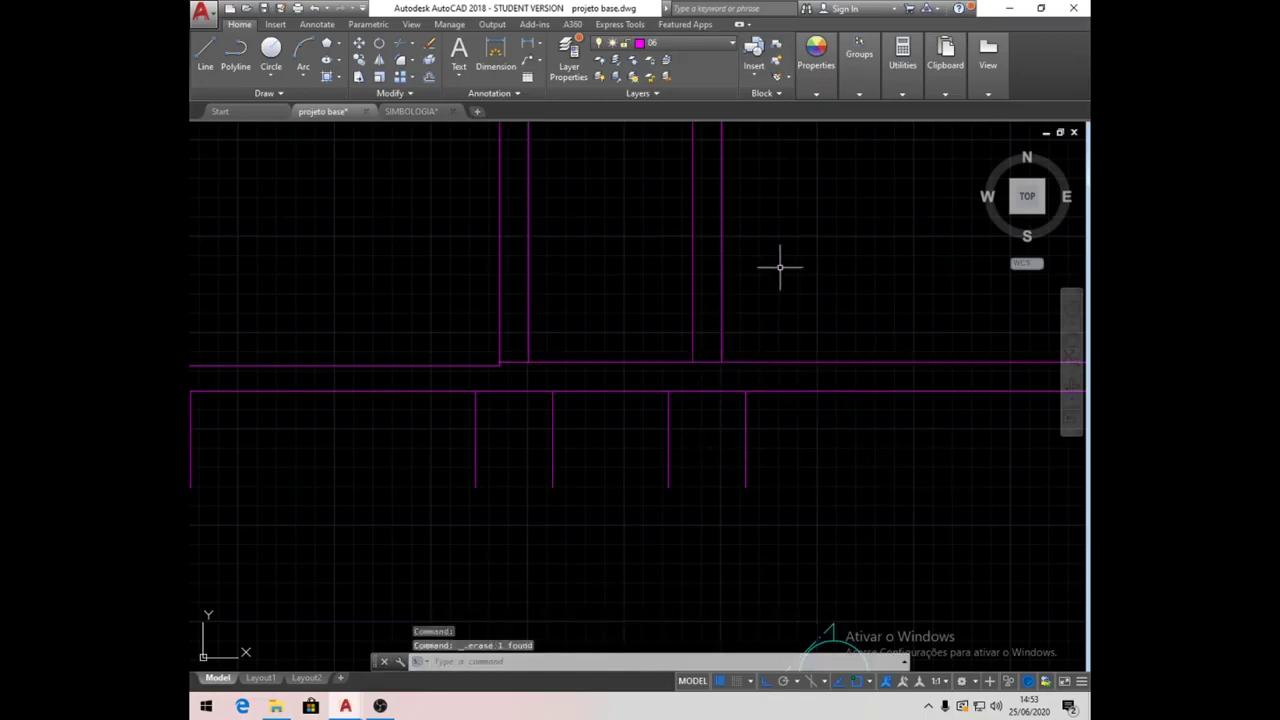
Draw a line down from the right exterior wall's outer face through the slab thickness and 50 below the slab underside.
scroll(760, 375, down, 3)
middle_drag(826, 435, 672, 462)
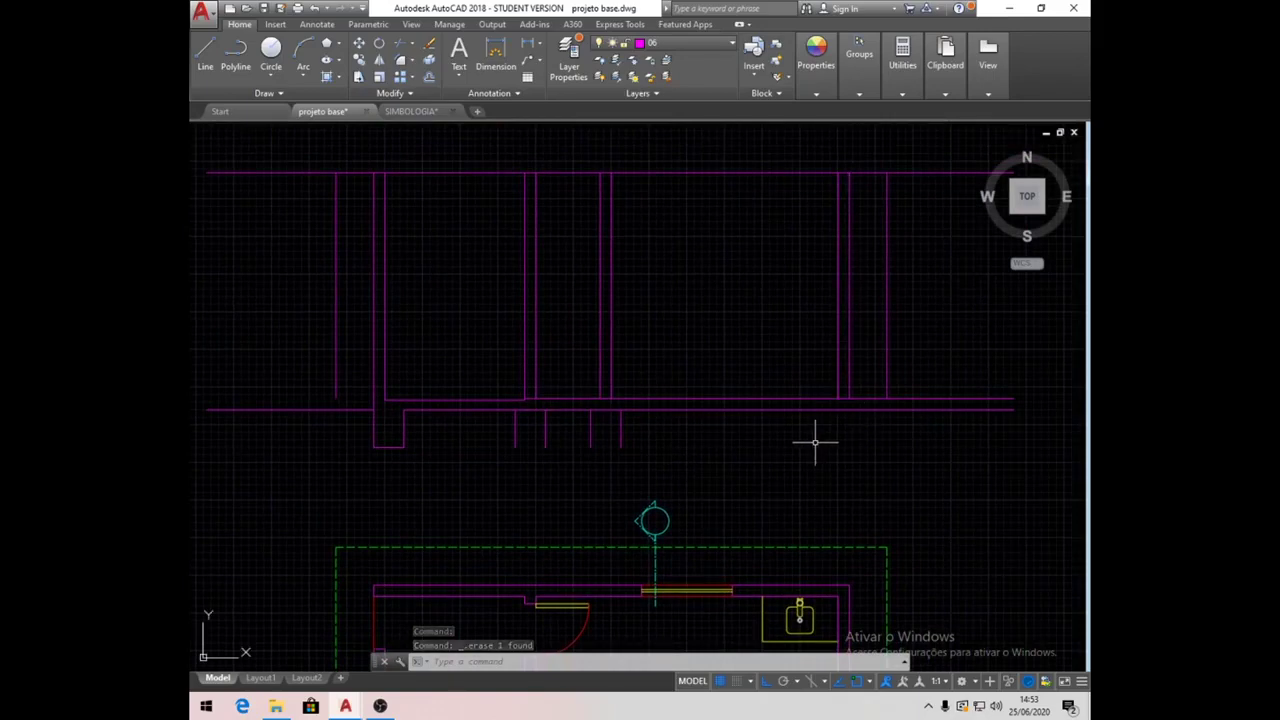
click(206, 52)
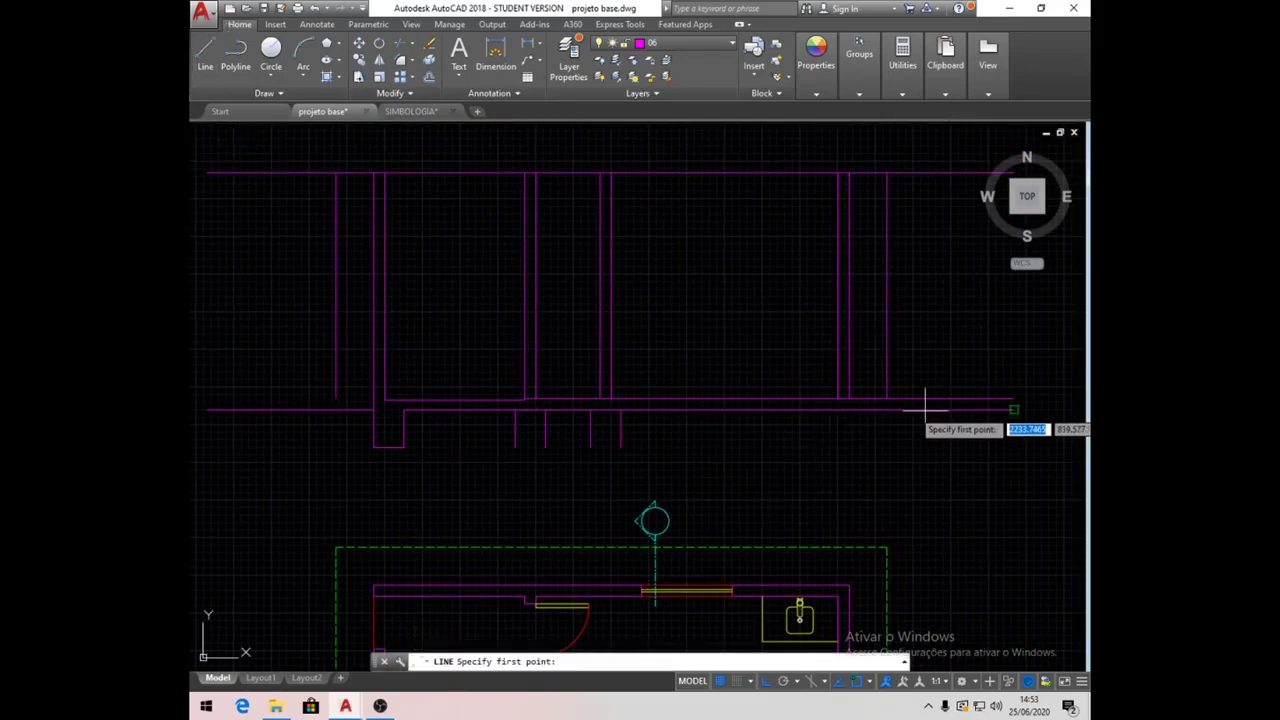
scroll(690, 392, up, 5)
click(611, 363)
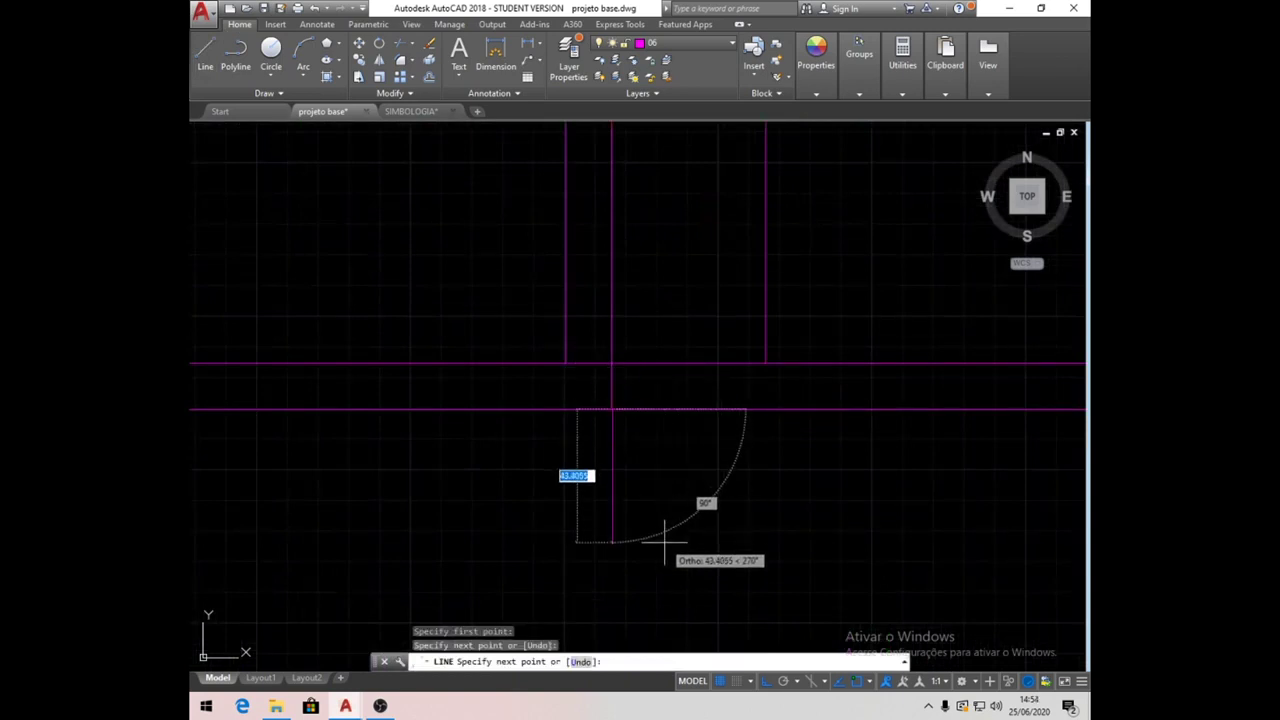
text(0)
key(Return)
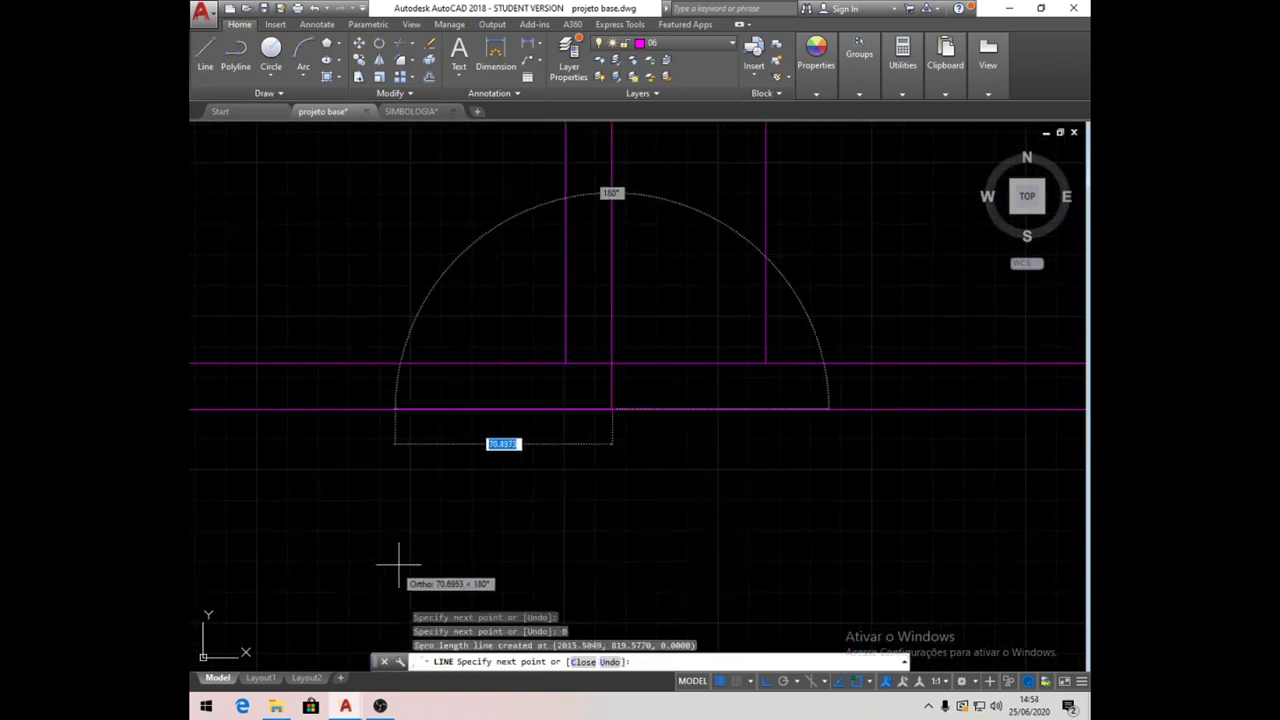
text(50)
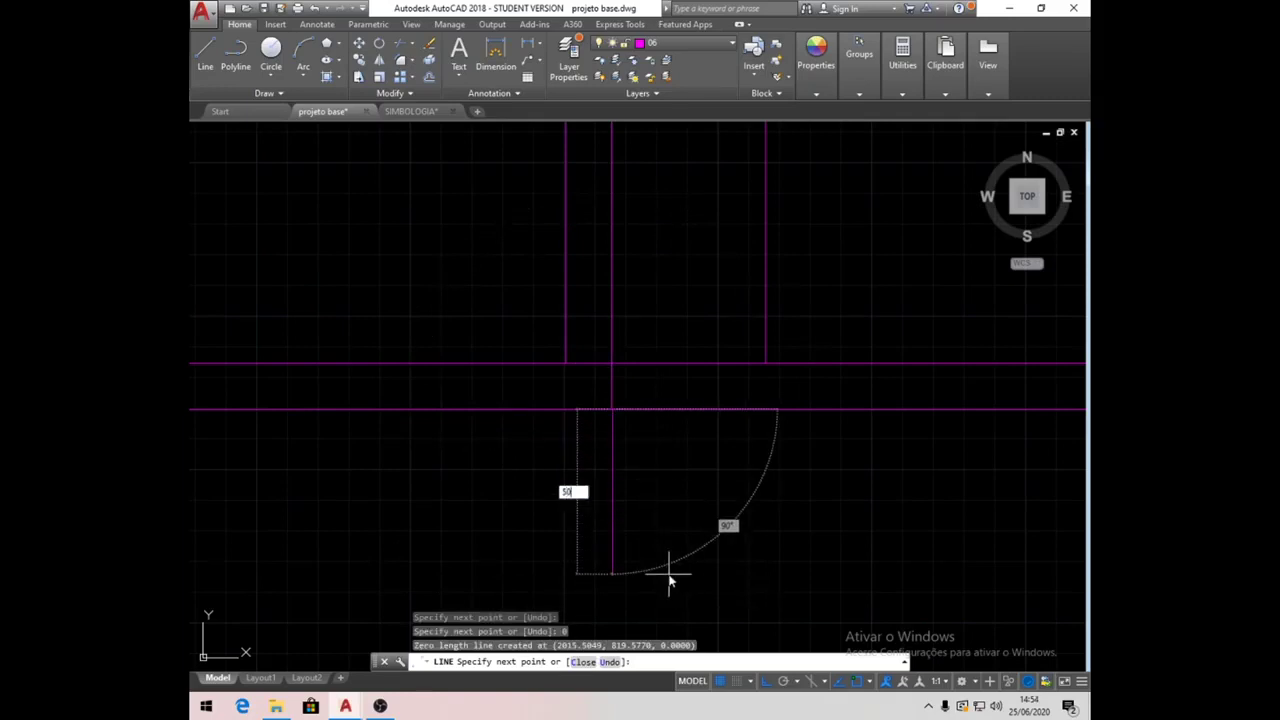
key(Return)
Continue the right exterior wall's footing with a 40-wide base running inward and an inner edge up to the slab underside.
scroll(668, 578, down, 3)
text(40)
key(Return)
scroll(600, 565, up, 4)
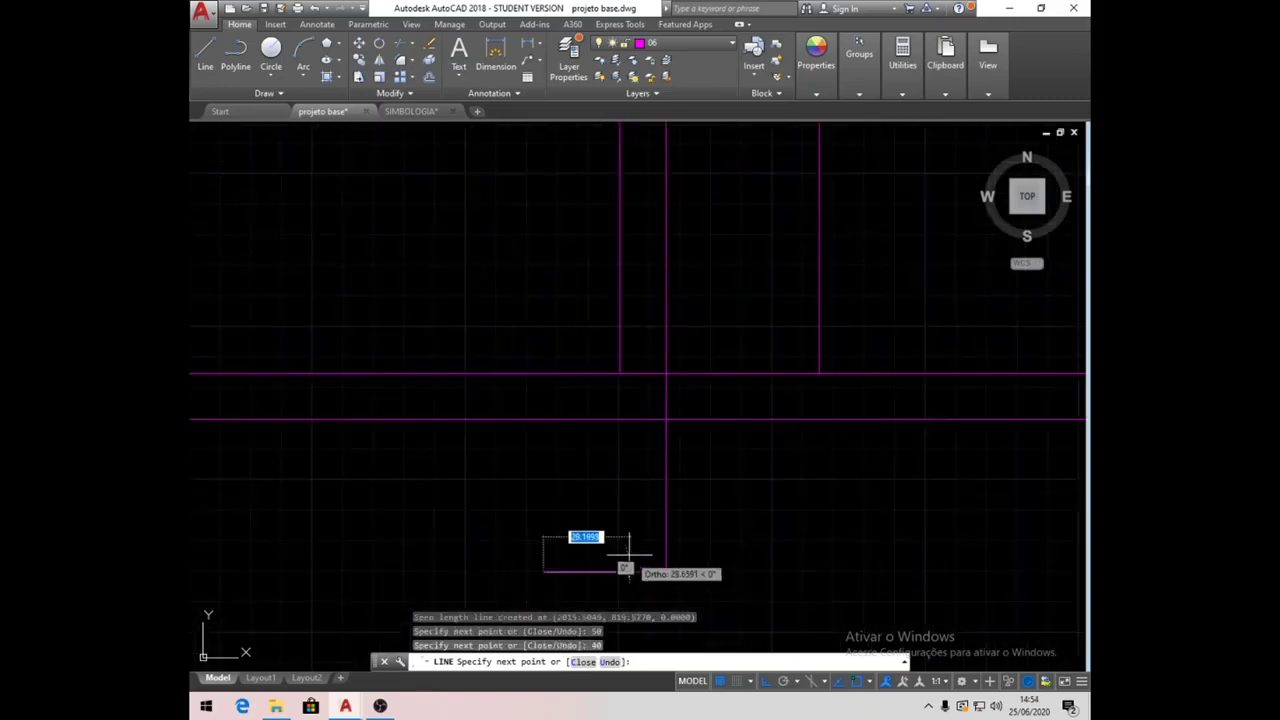
click(572, 418)
key(Return)
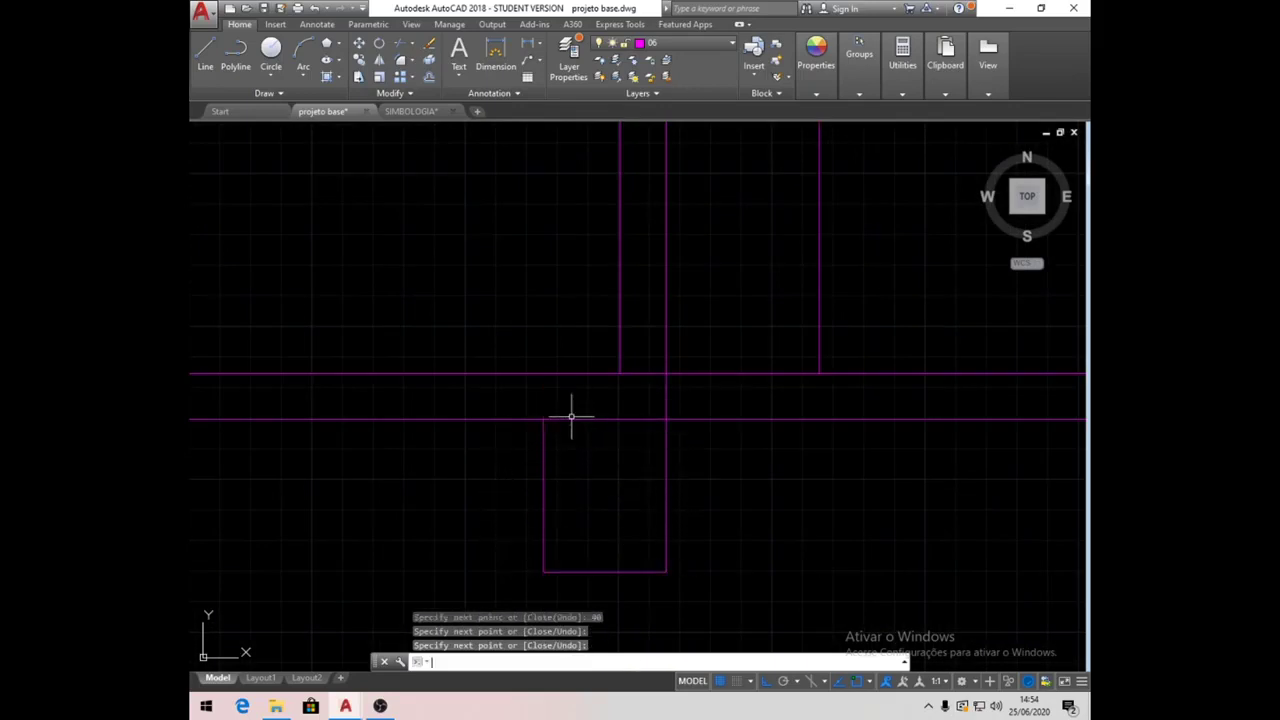
Delete the short vertical segment crossing the slab thickness below the right exterior wall's outer face.
scroll(714, 455, down, 2)
click(688, 424)
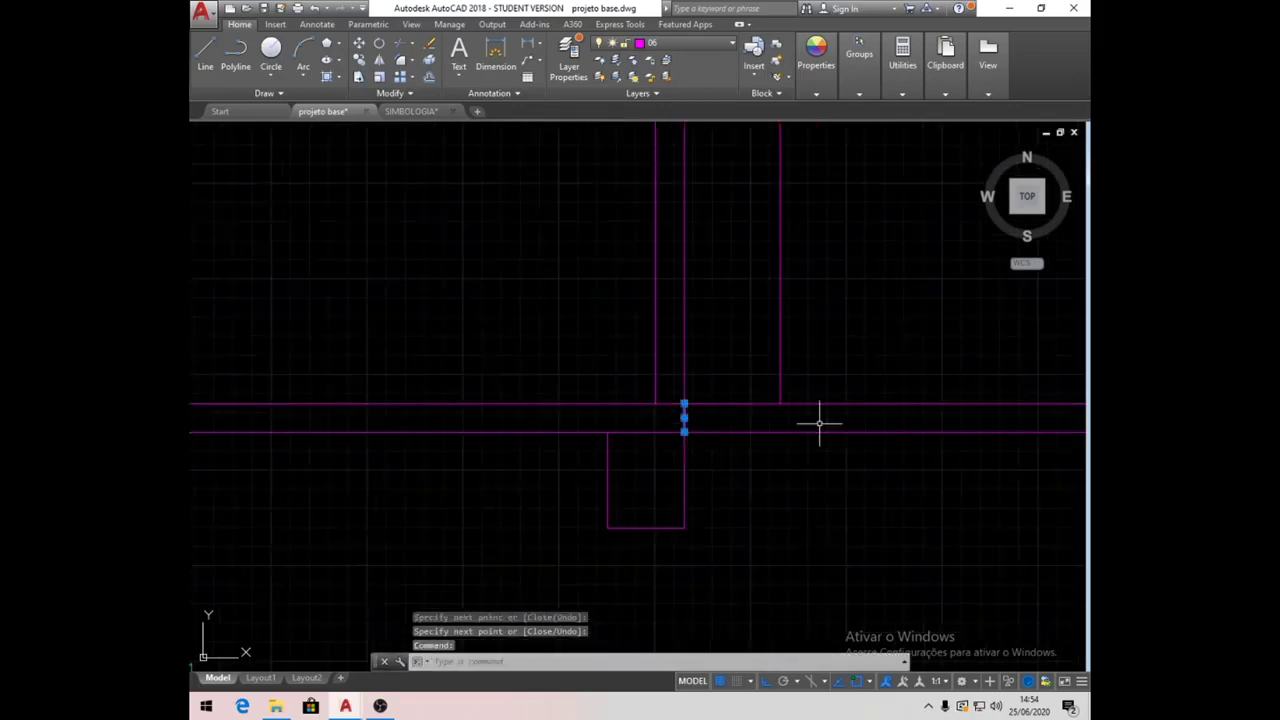
key(Delete)
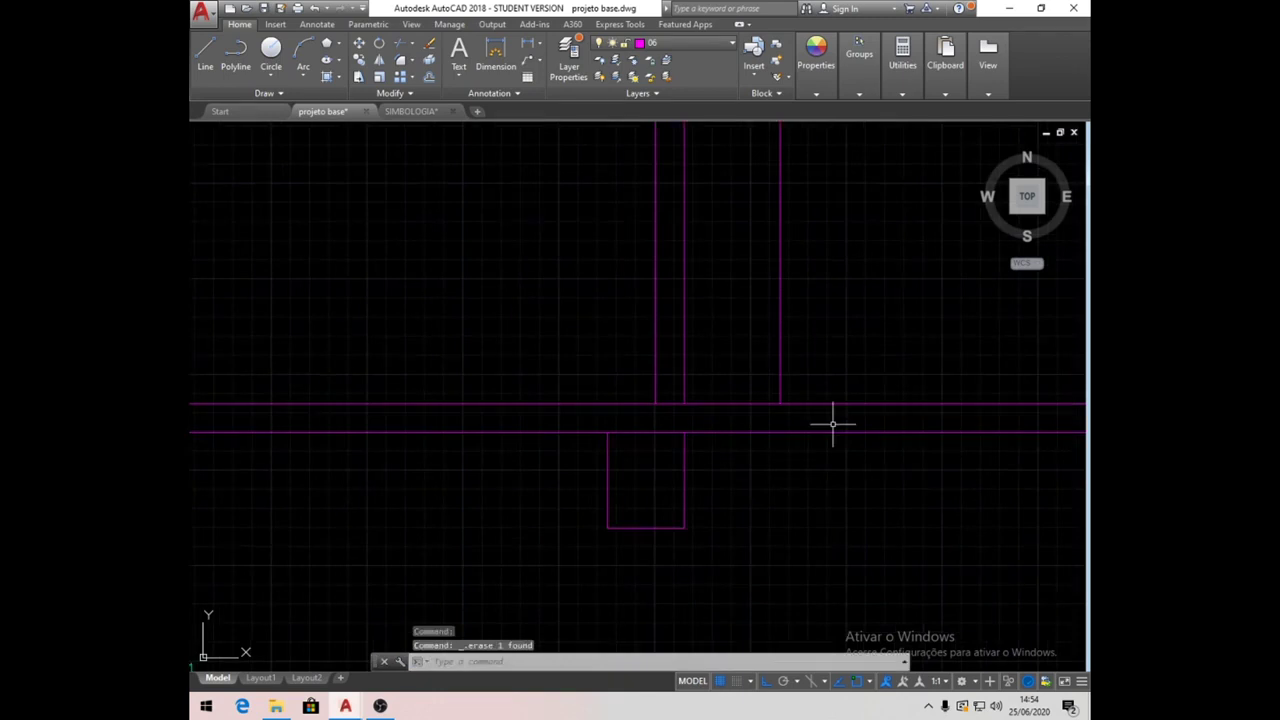
Draw a vertical line across the slab thickness at the right exterior wall's outer face, joining the wall to its footing.
key(l)
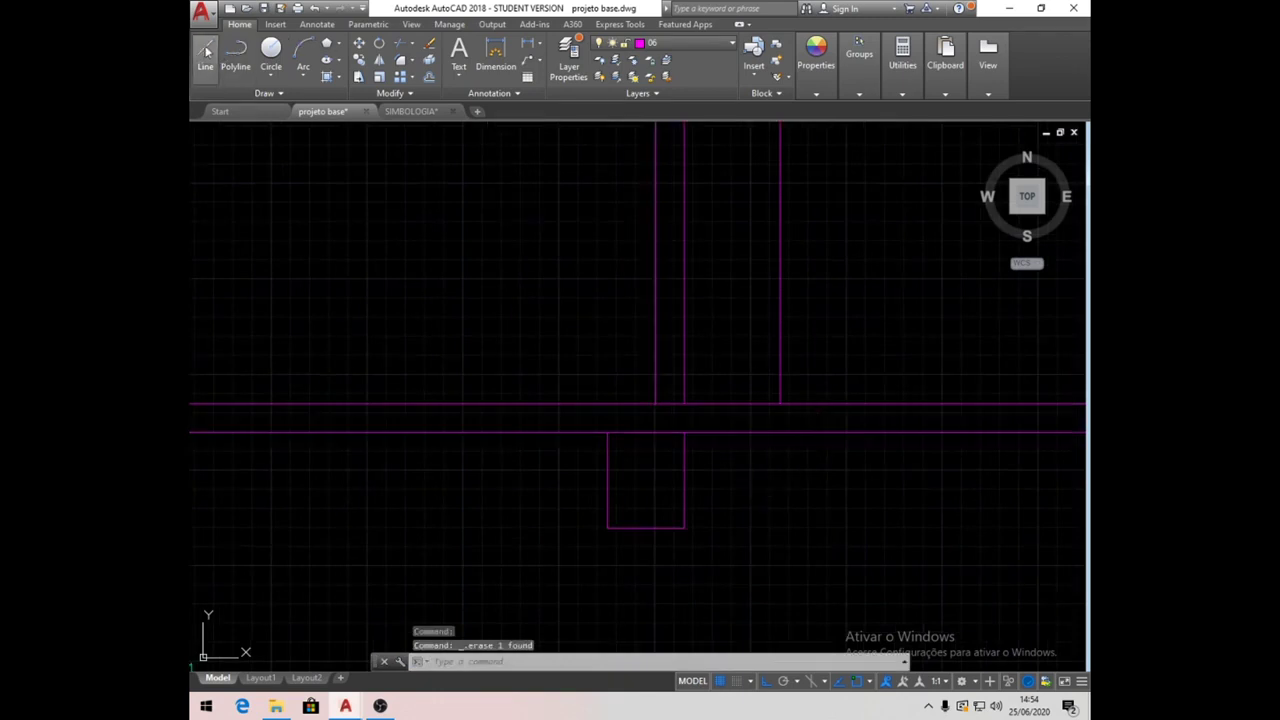
key(space)
click(684, 405)
click(684, 432)
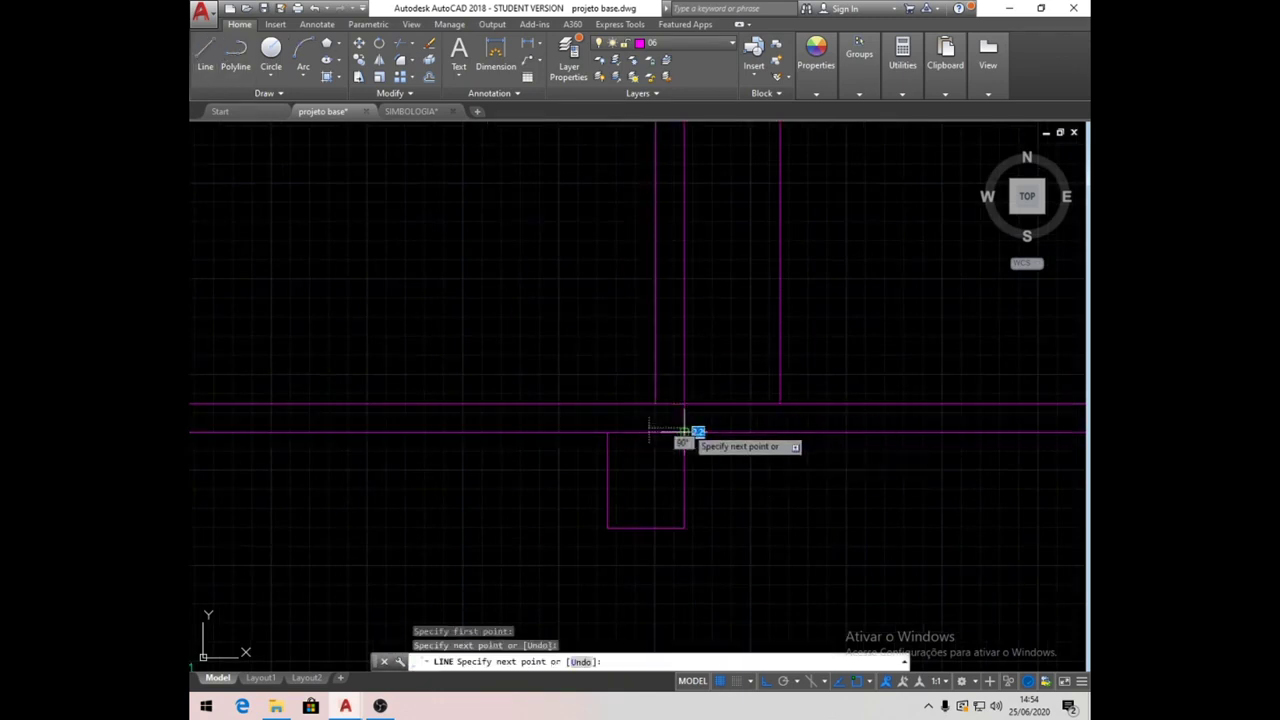
key(Return)
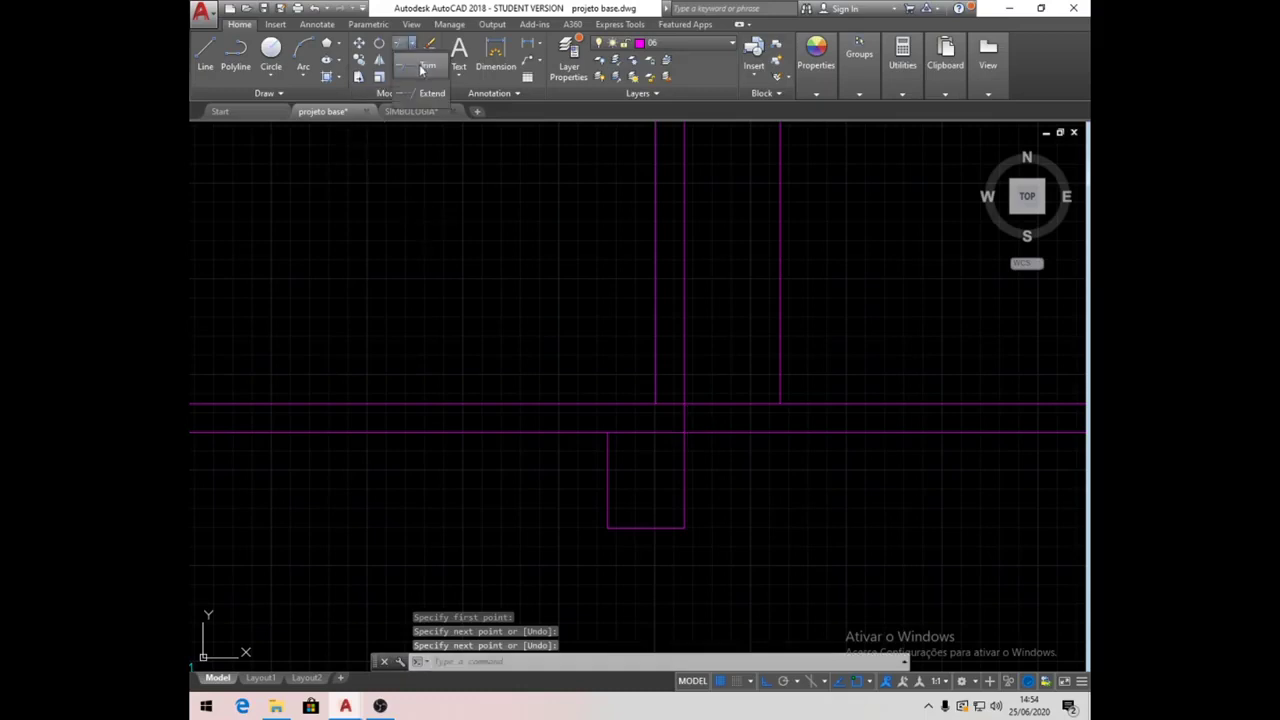
Trim the slab's top line outside the right exterior wall and delete the leftover piece beyond the outer vertical line.
click(400, 44)
key(Return)
click(745, 404)
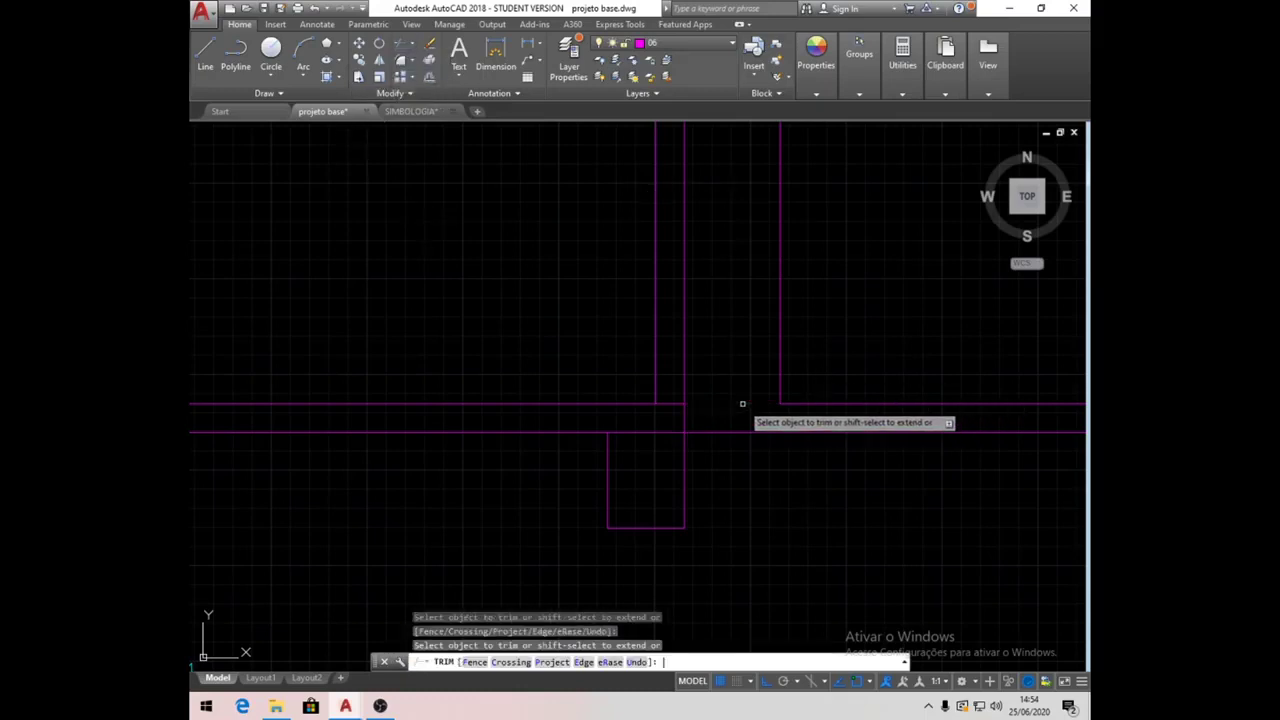
key(Return)
click(805, 404)
key(Delete)
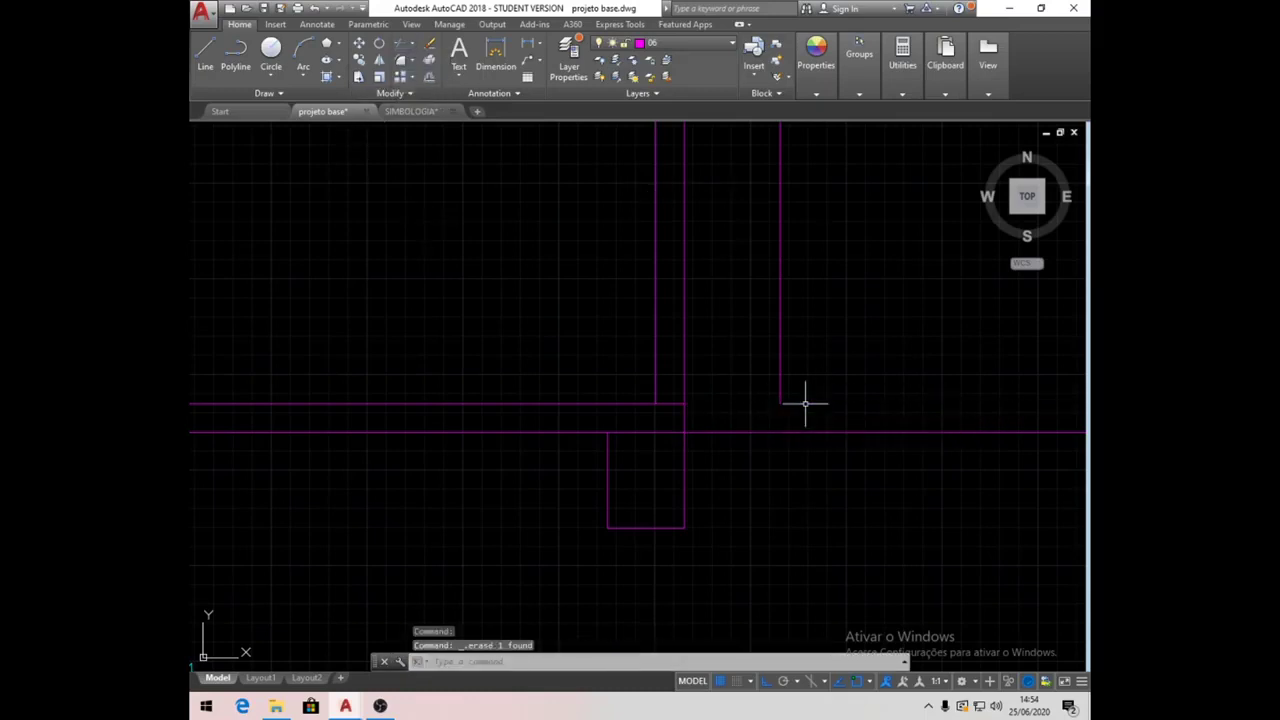
Make layer 01 current and draw a 20-long horizontal line outward from the lower end of the first interior footing's left edge.
scroll(900, 403, down, 2)
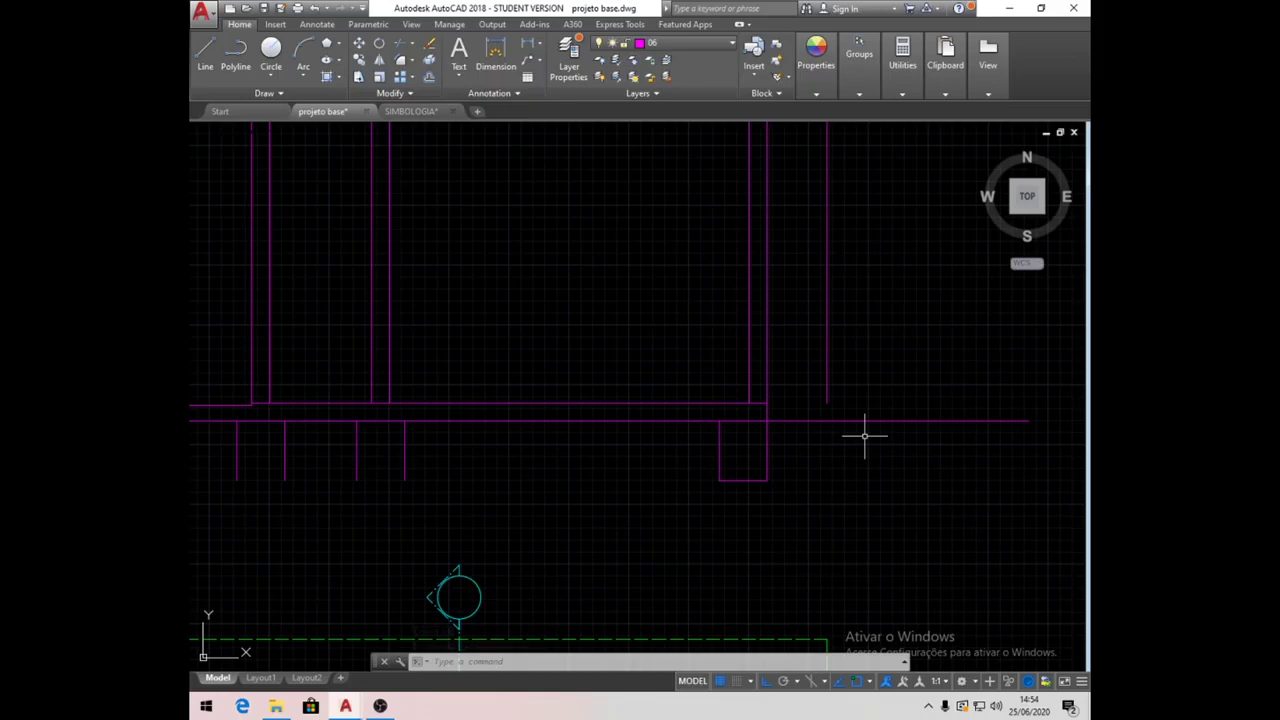
scroll(698, 496, down, 2)
middle_drag(598, 493, 775, 491)
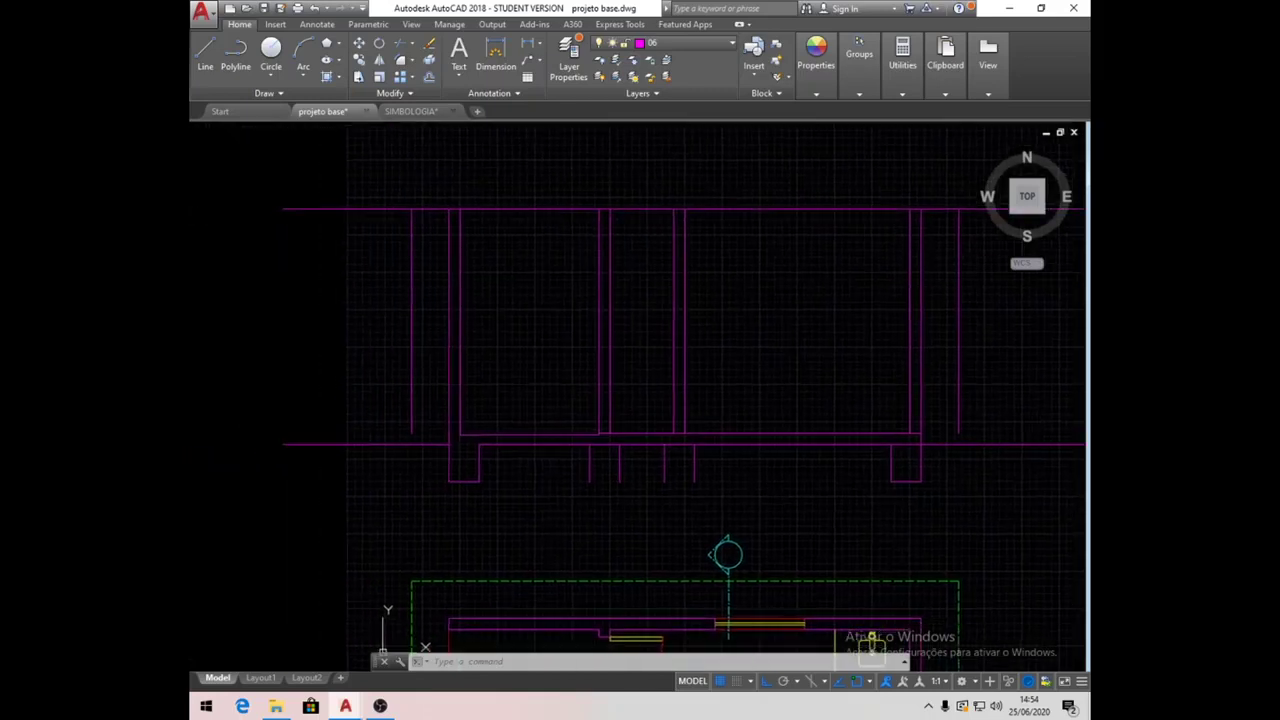
scroll(599, 498, up, 4)
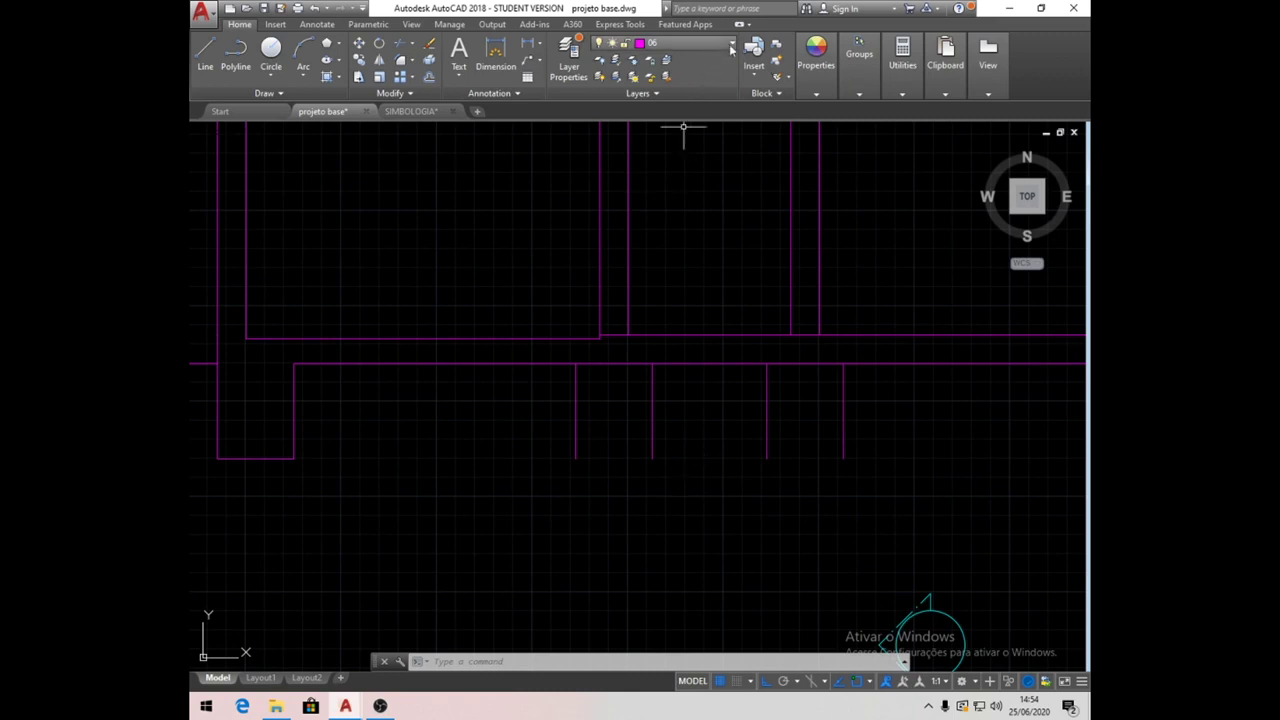
click(700, 43)
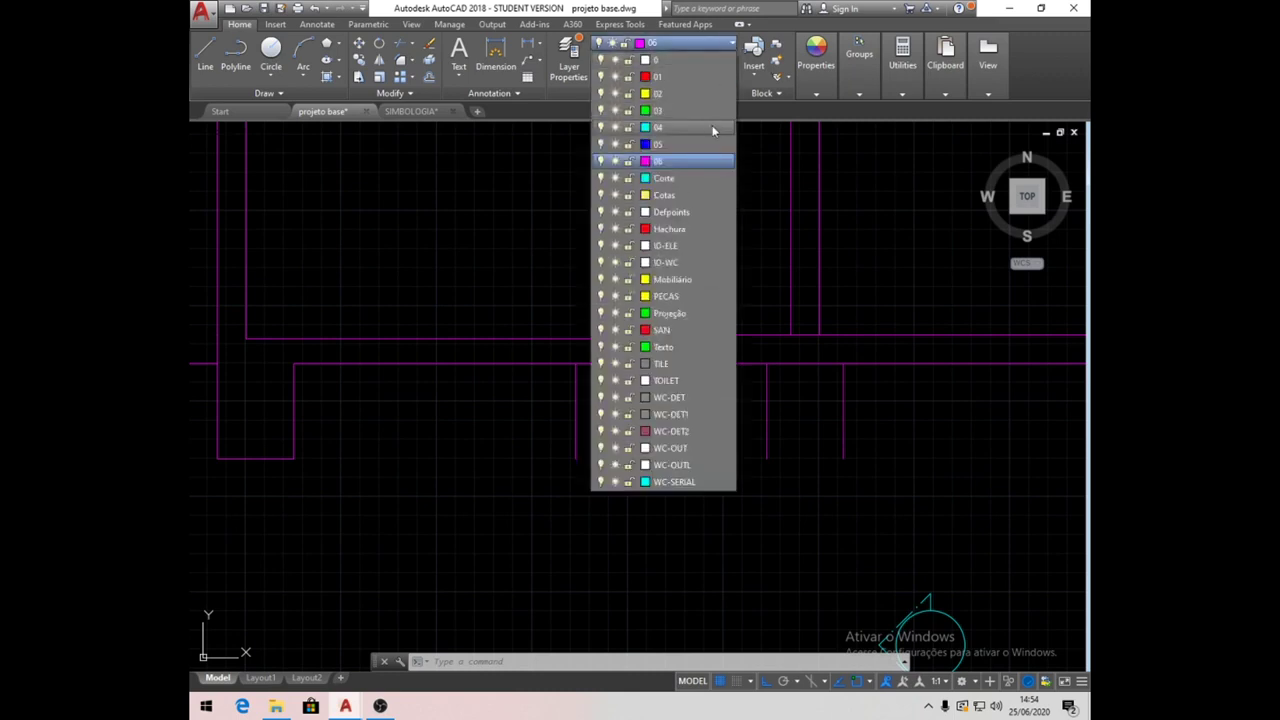
click(660, 77)
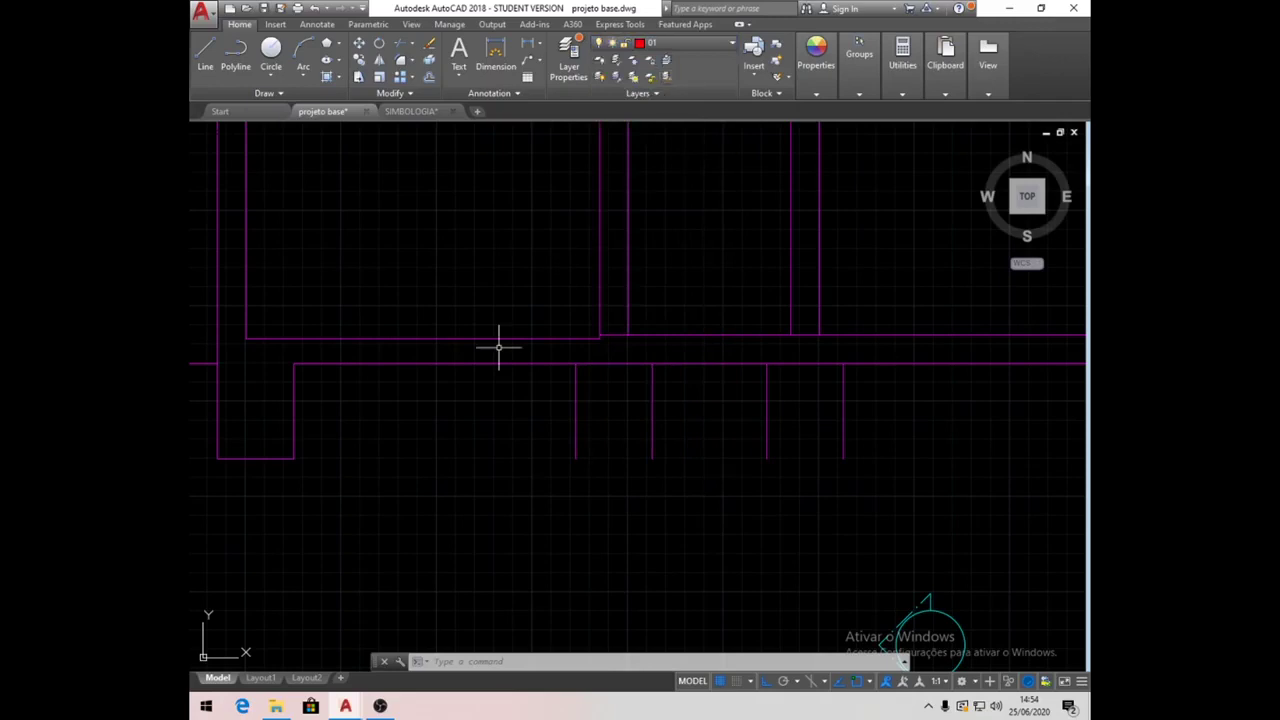
click(205, 55)
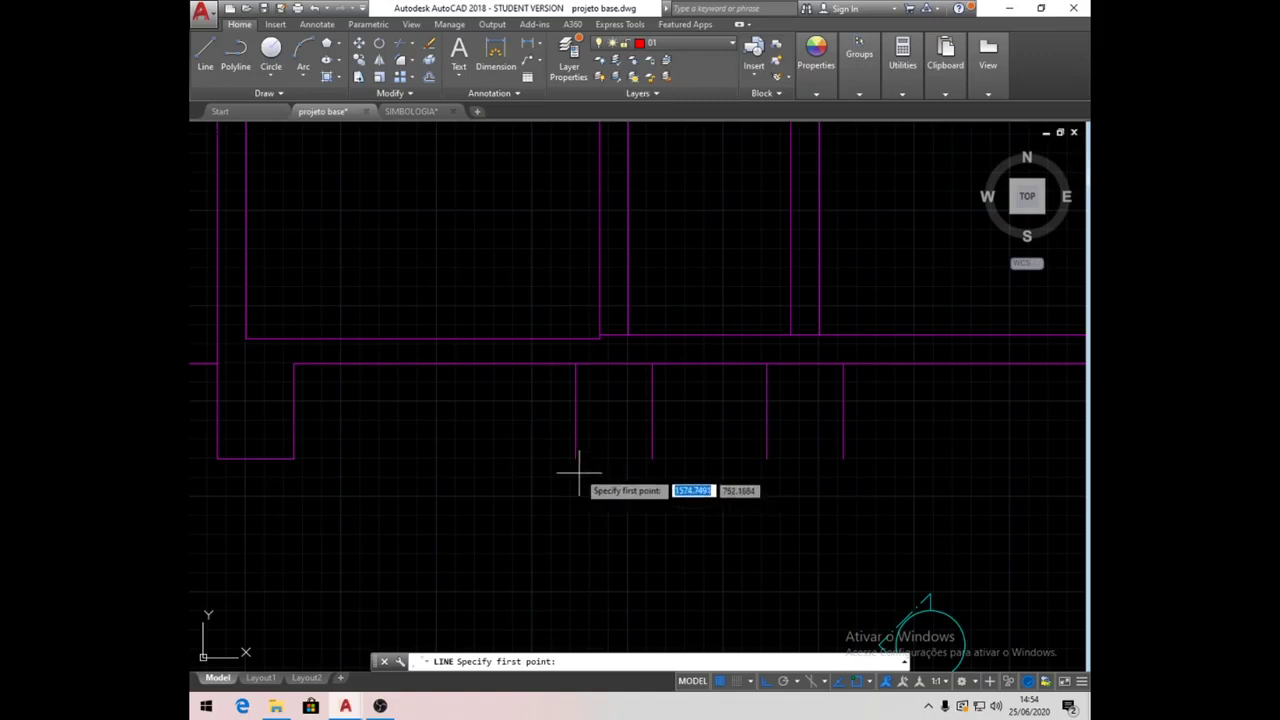
click(575, 459)
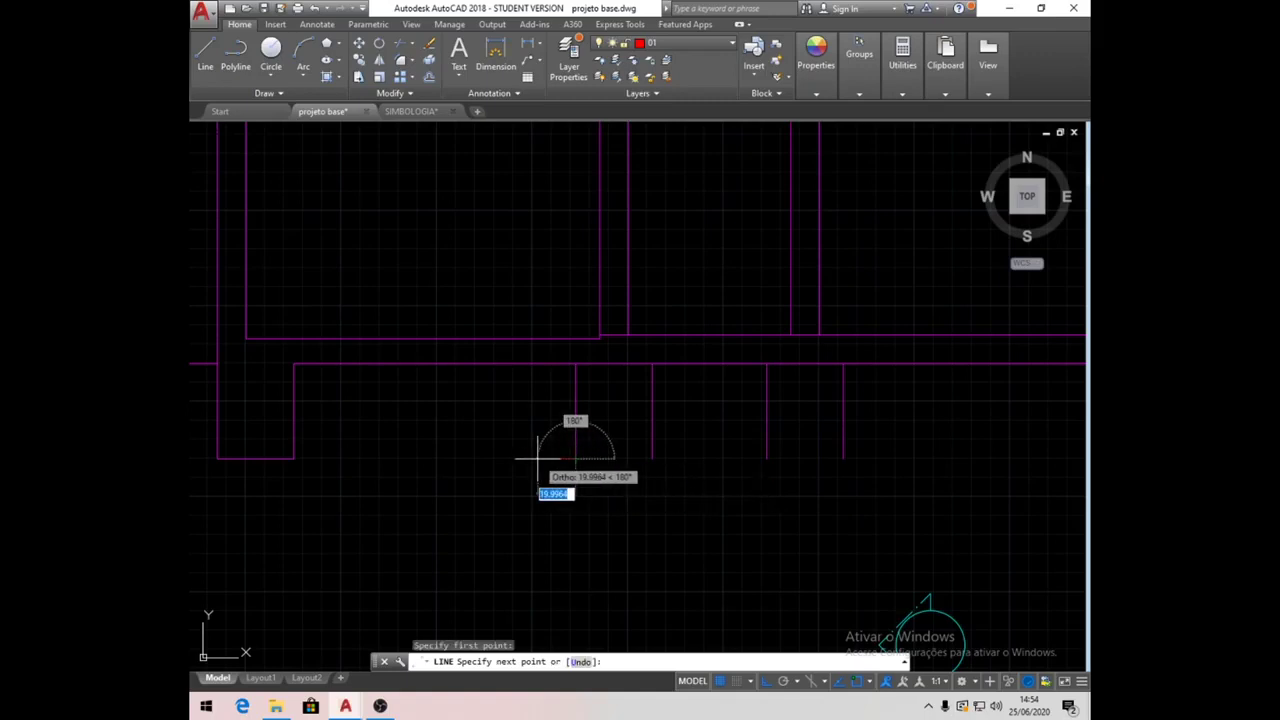
text(20)
key(Return)
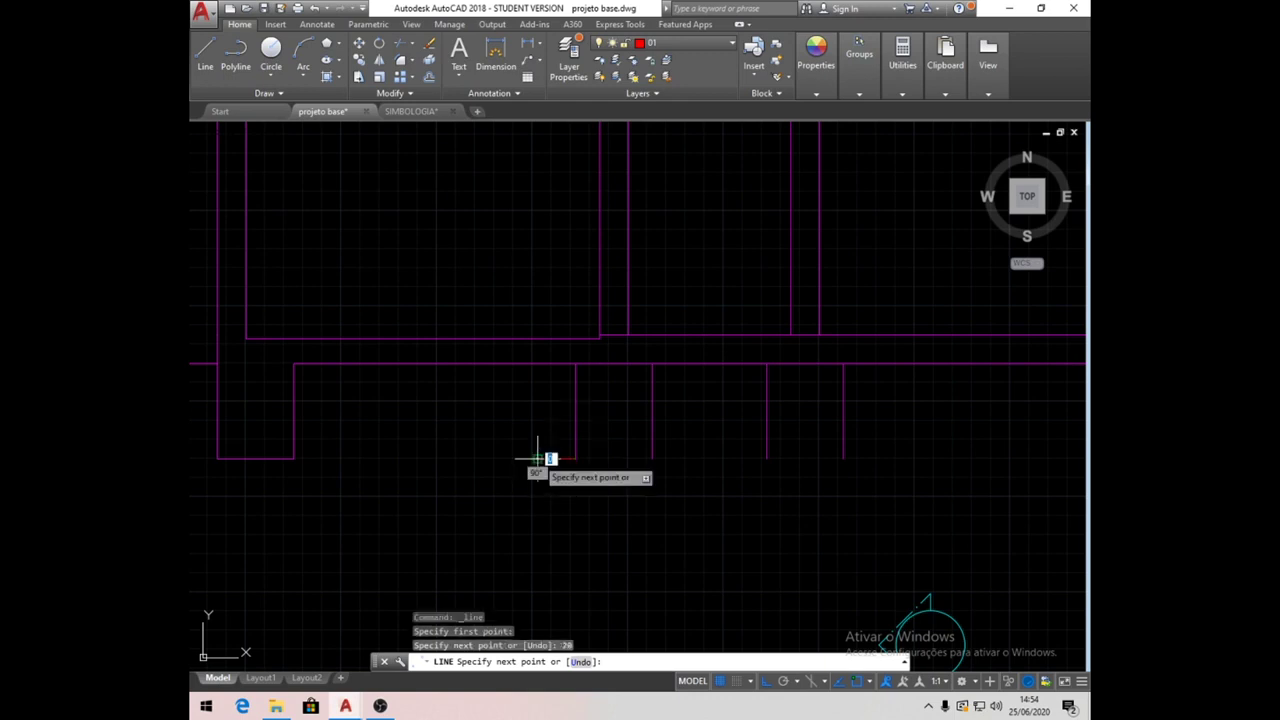
key(Return)
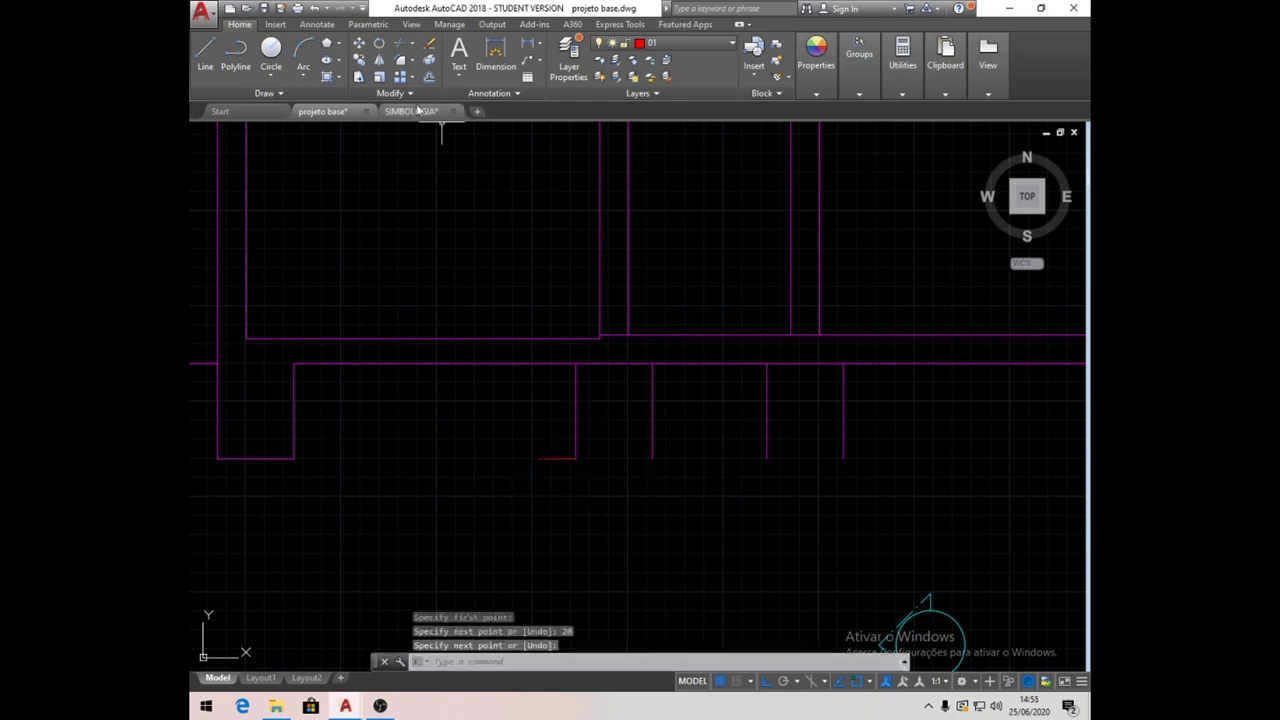
Start the break line with a 10-long horizontal segment inward from the first interior footing's left edge and a diagonal rising to the right.
click(205, 55)
scroll(626, 463, up, 3)
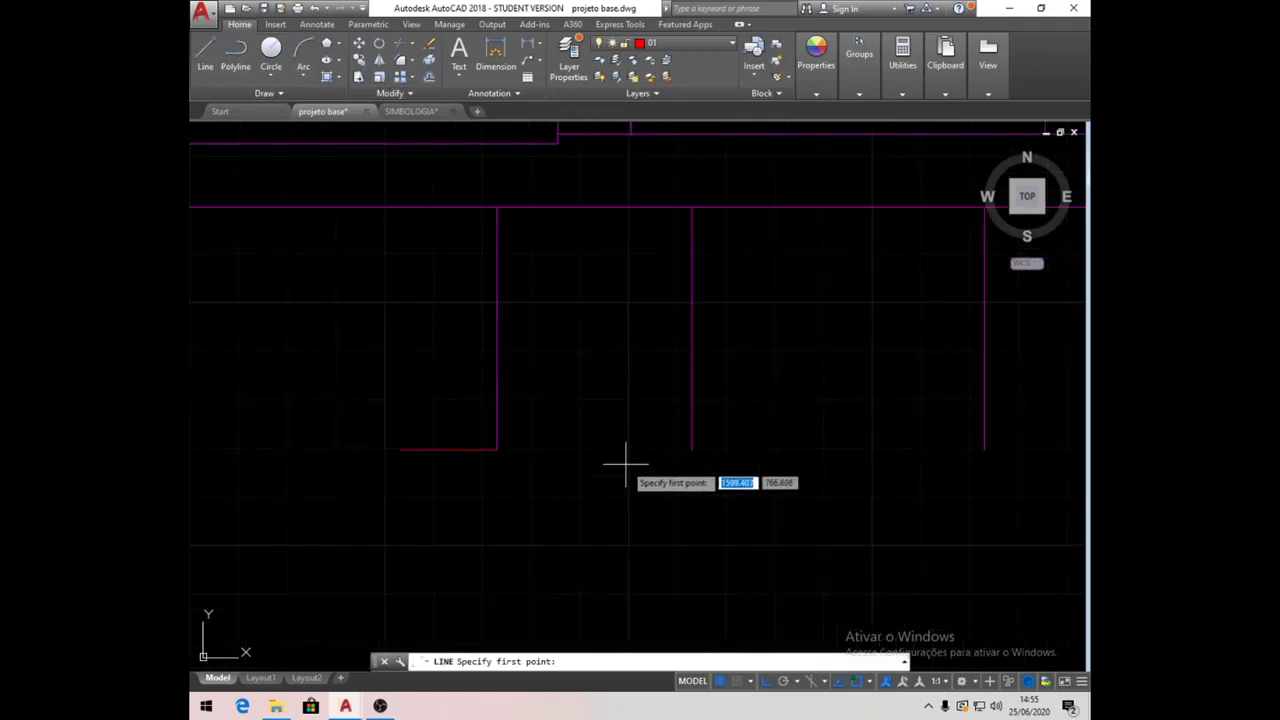
click(497, 449)
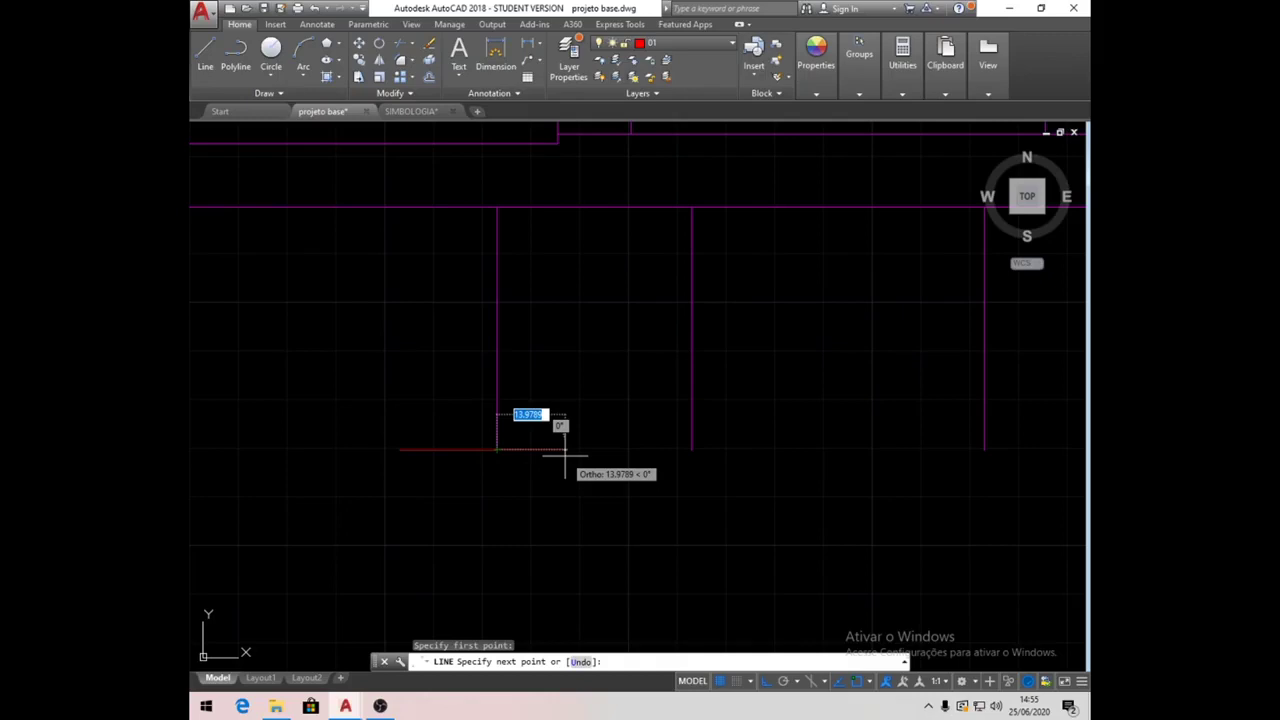
text(10)
key(Return)
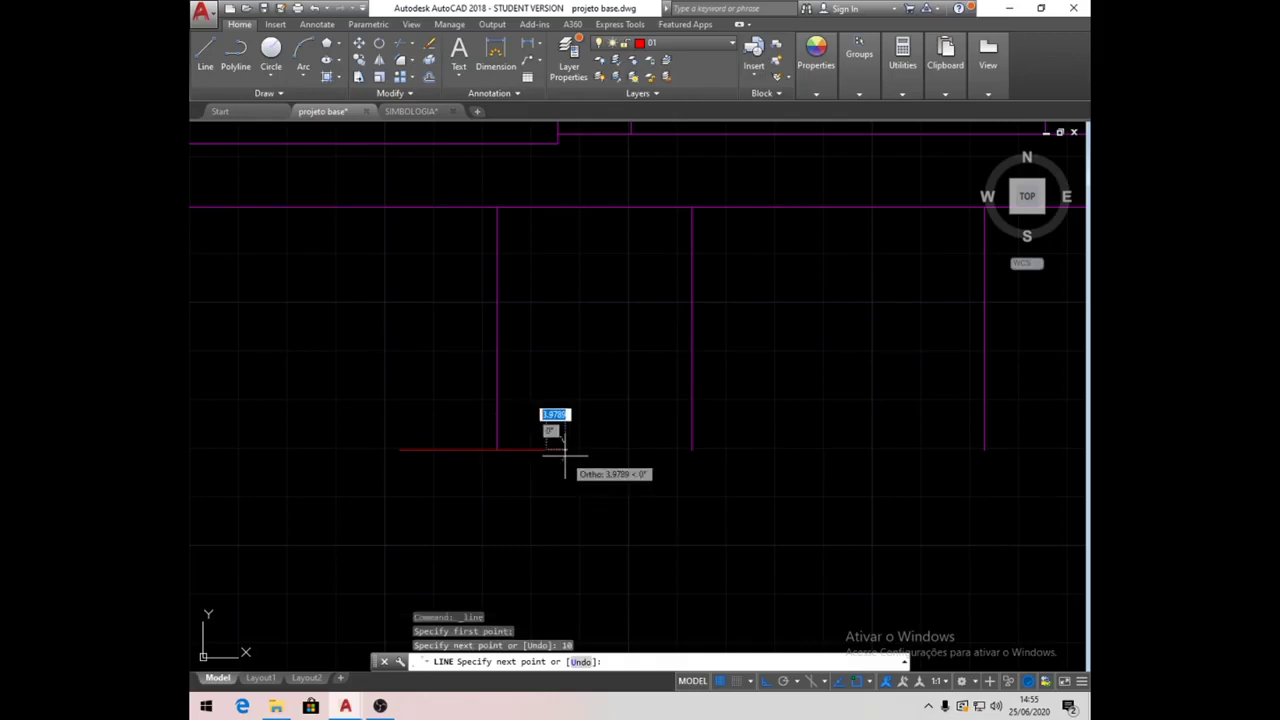
click(768, 682)
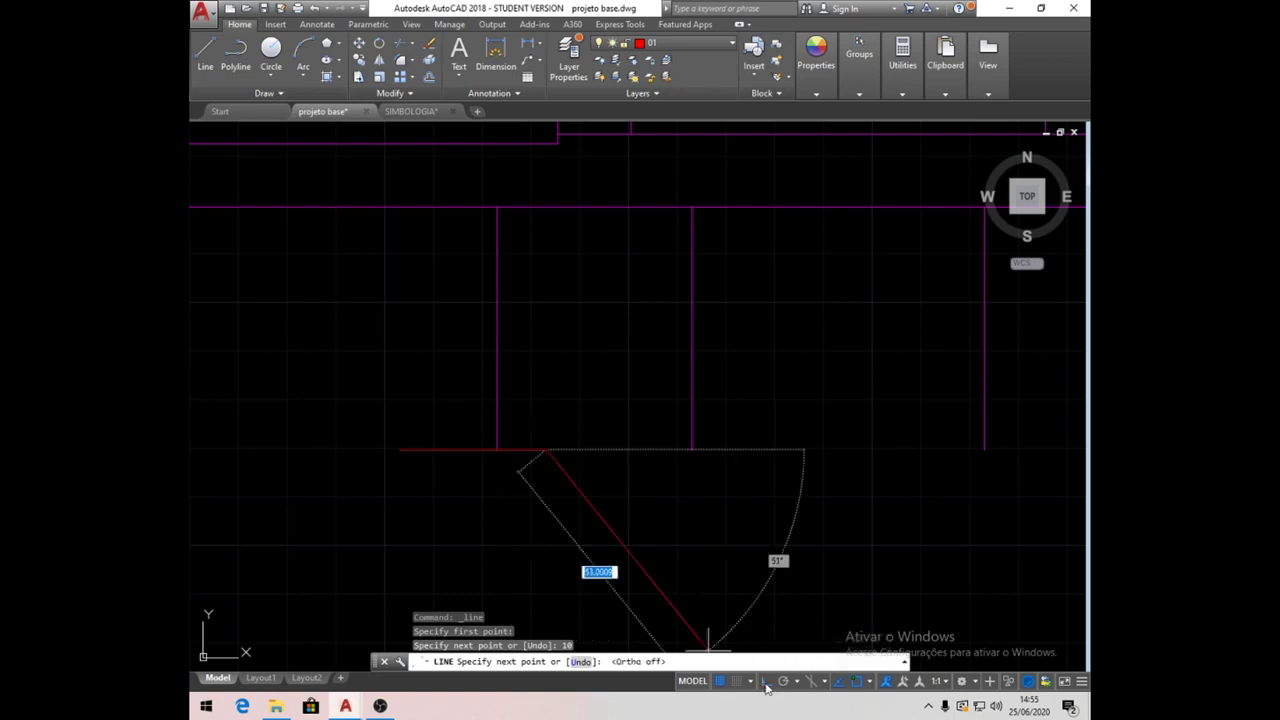
click(588, 376)
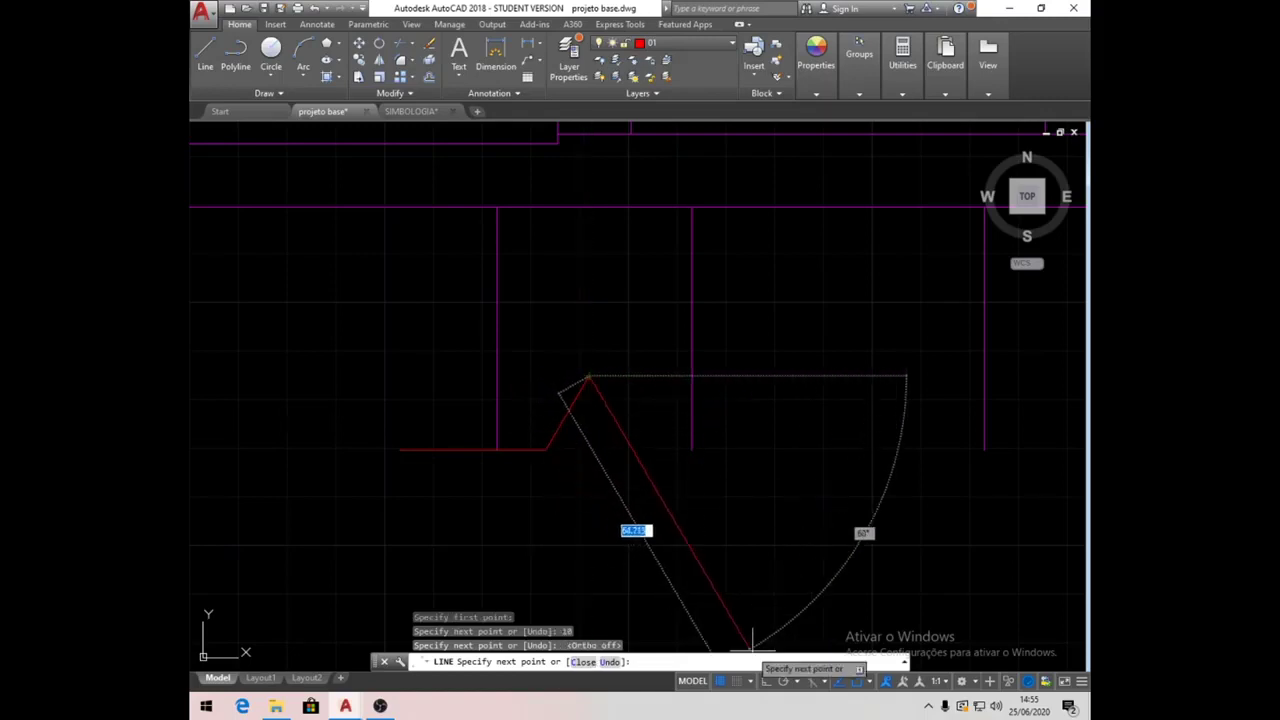
Continue the break line 35 straight down, diagonally back up to base level, and horizontally to the lower end of the footing's right edge.
key(F8)
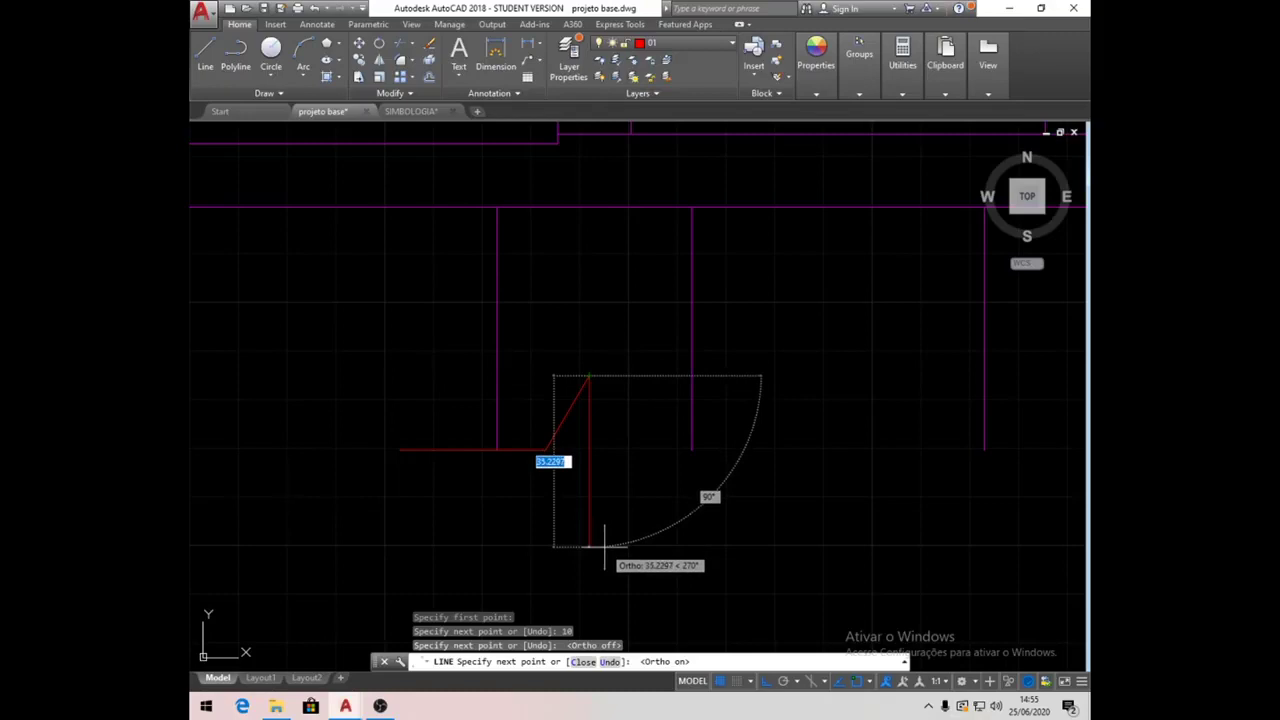
text(35)
key(Return)
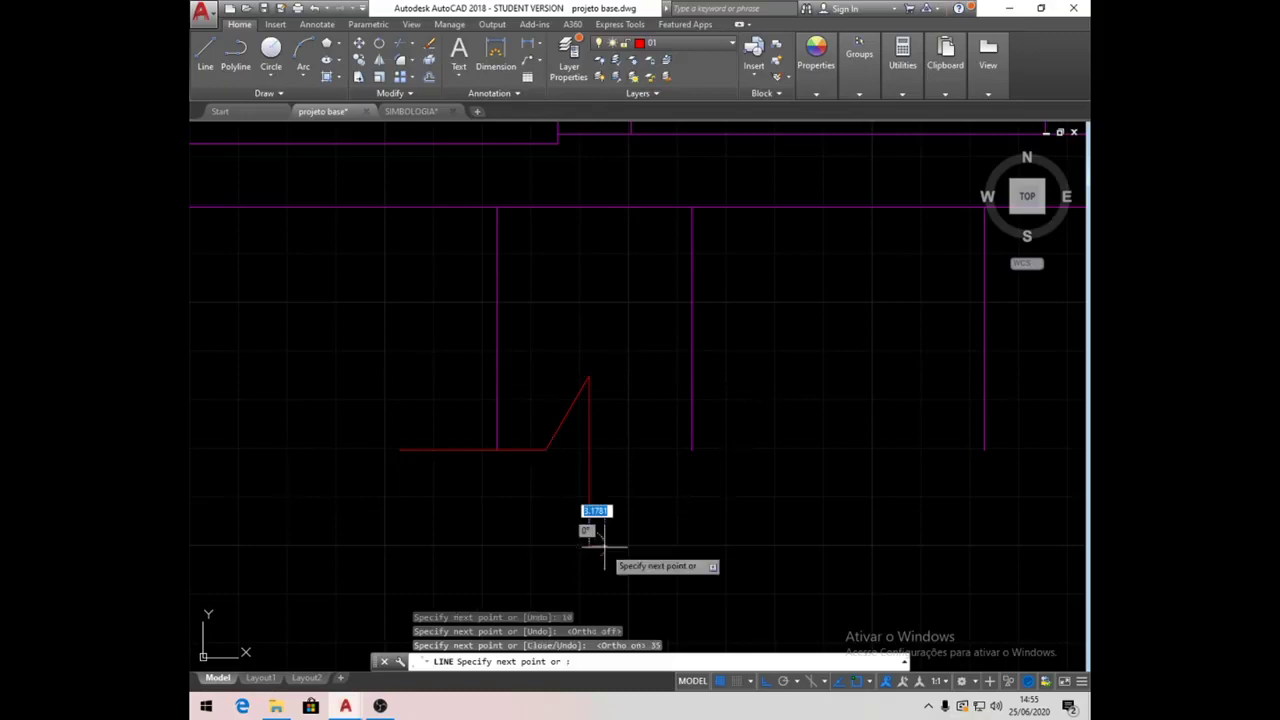
click(764, 681)
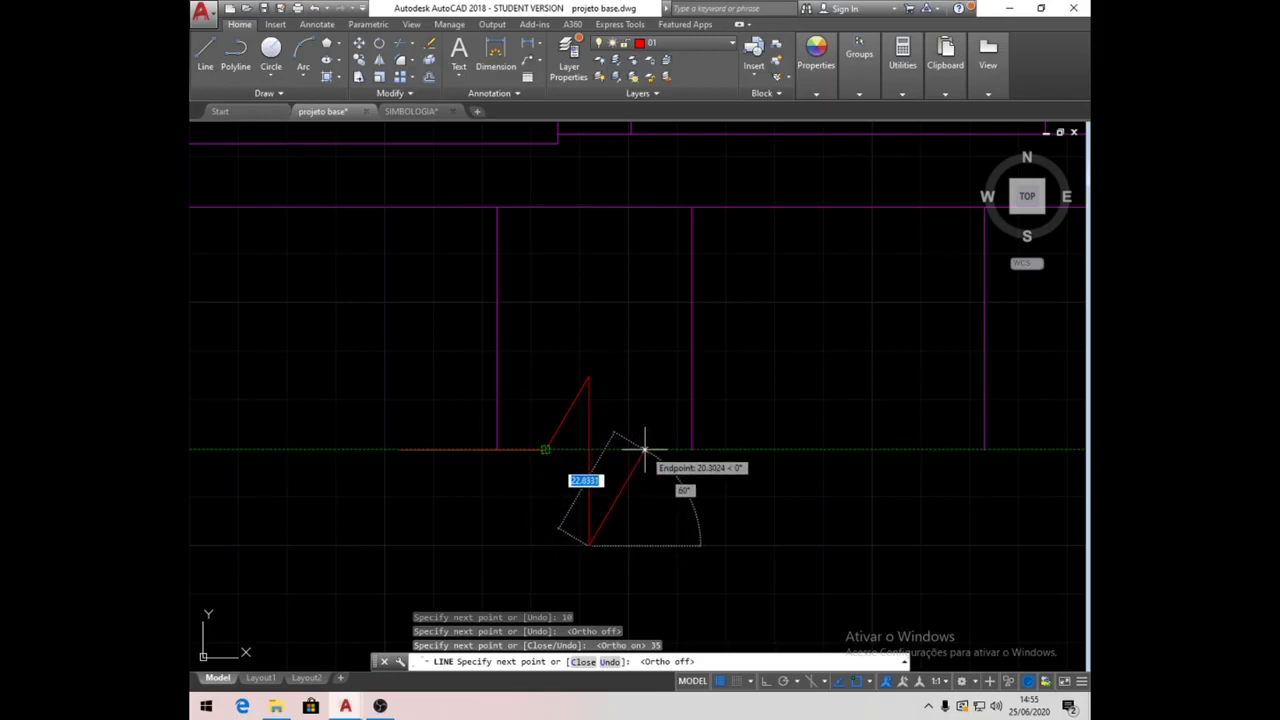
click(644, 448)
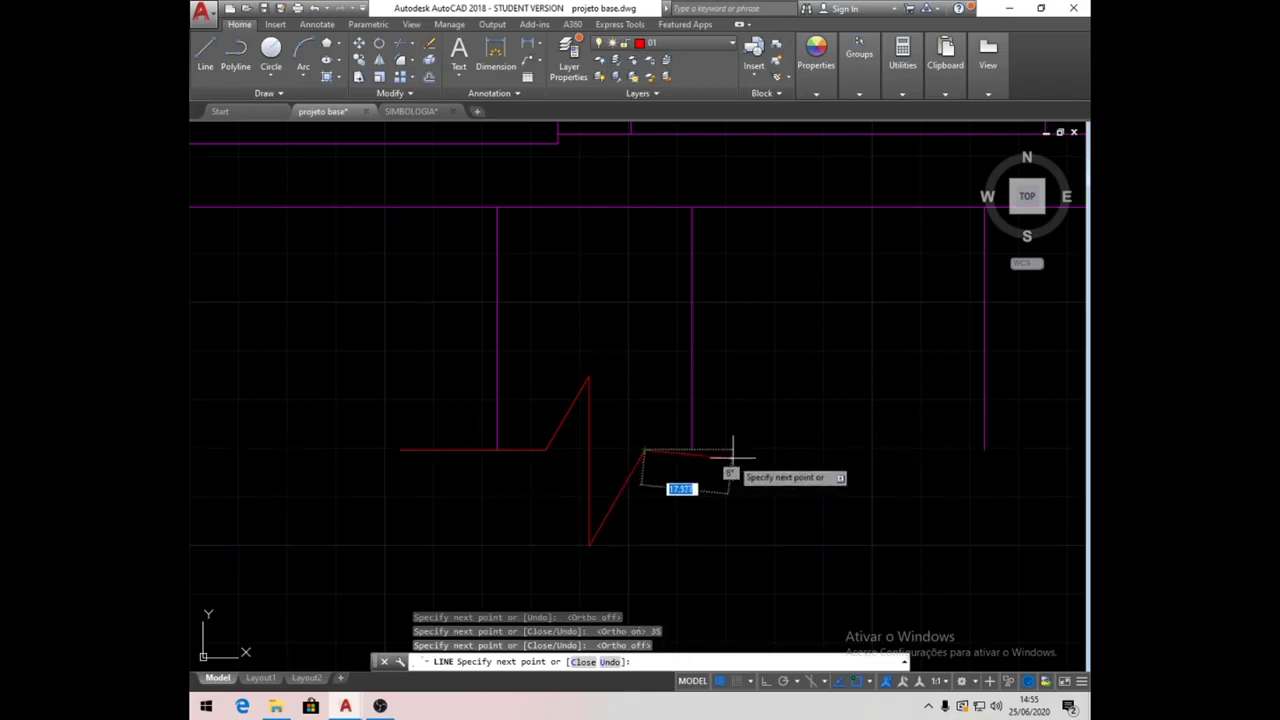
click(692, 449)
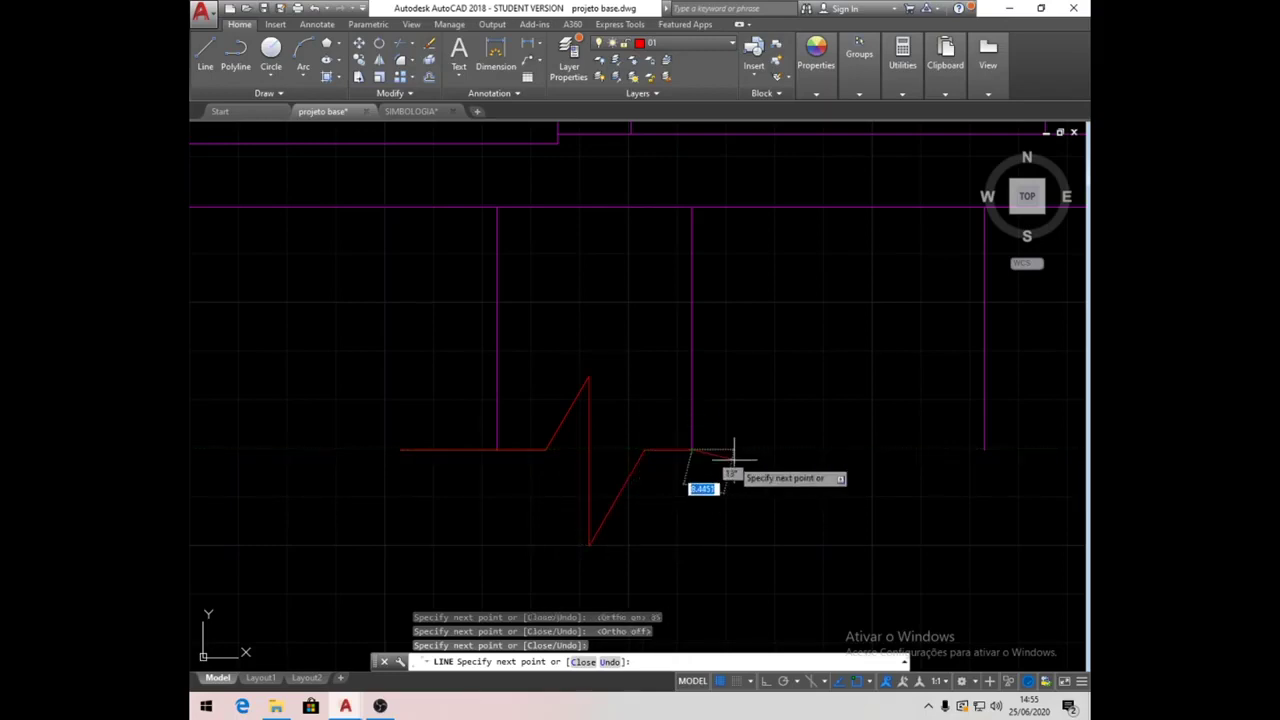
Extend the break line past the first interior footing's right edge with two consecutive 10-long horizontal segments.
click(768, 683)
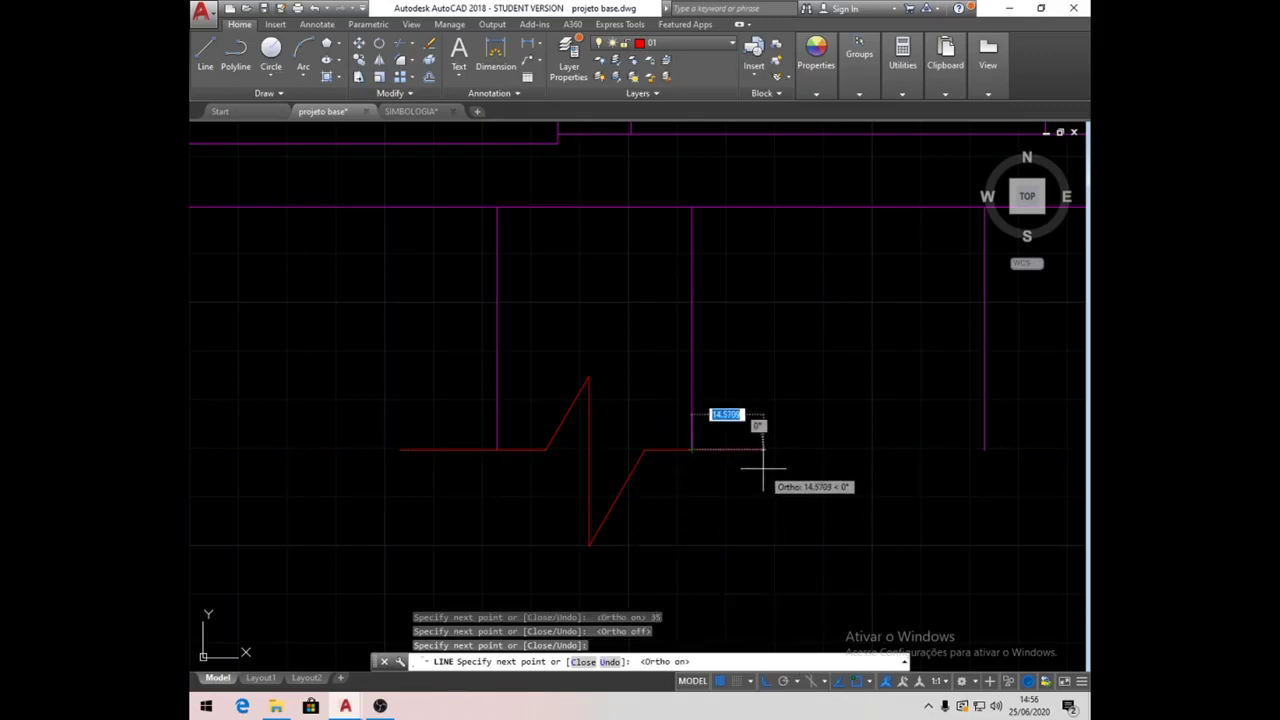
key(BackSpace)
key(Return)
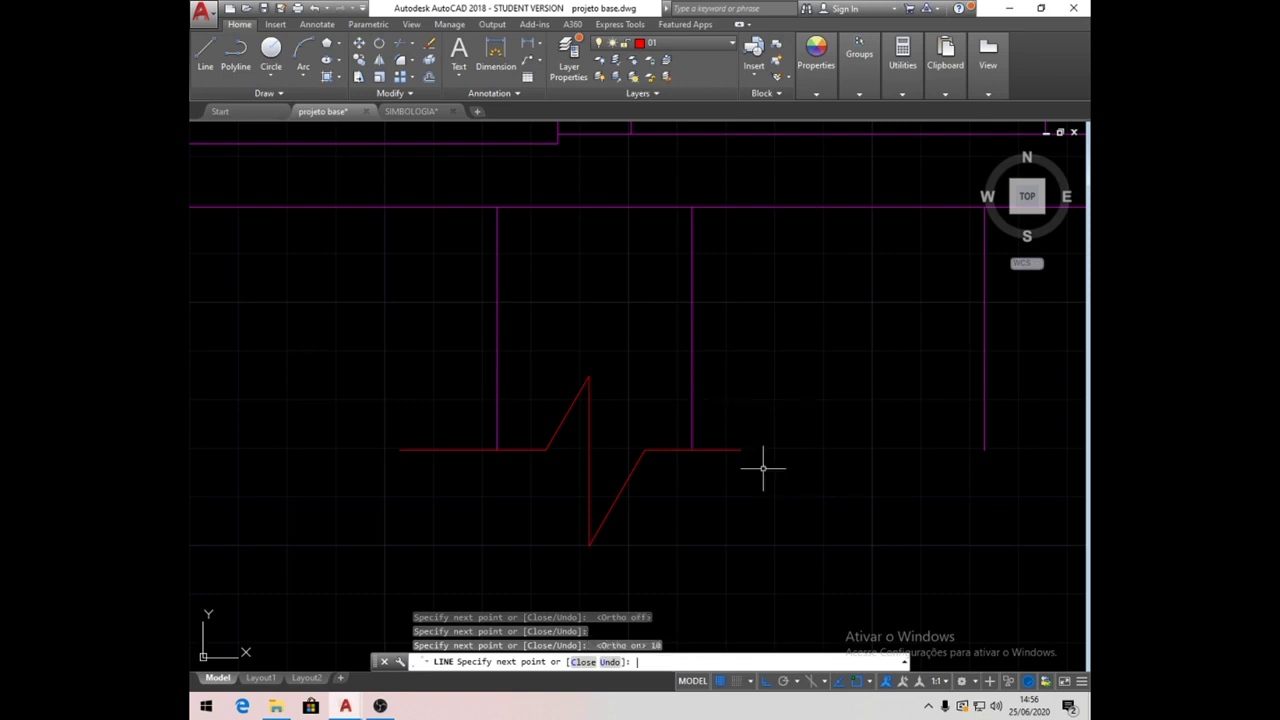
click(205, 55)
click(741, 450)
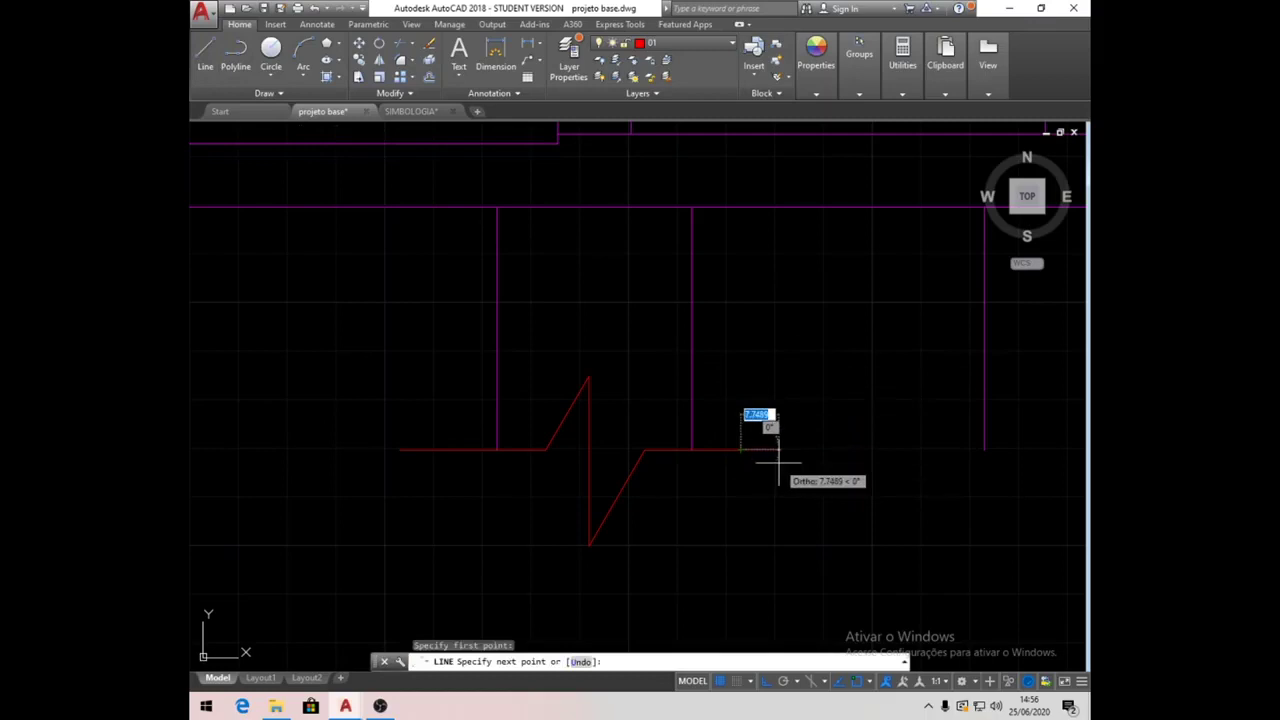
text(10)
key(Return)
key(Return)
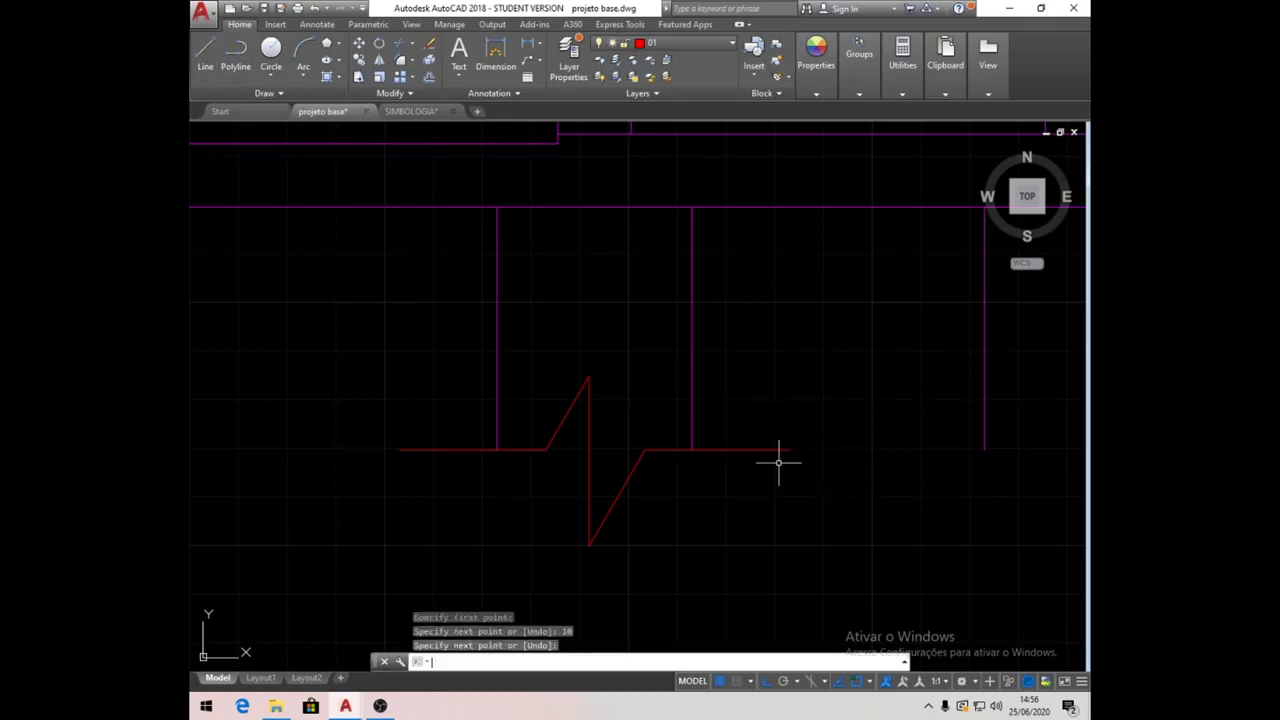
Copy the complete break line from the lower left corner of the first interior footing to the matching corner of the second interior footing.
scroll(776, 455, down, 2)
scroll(776, 455, down, 3)
middle_drag(737, 388, 623, 380)
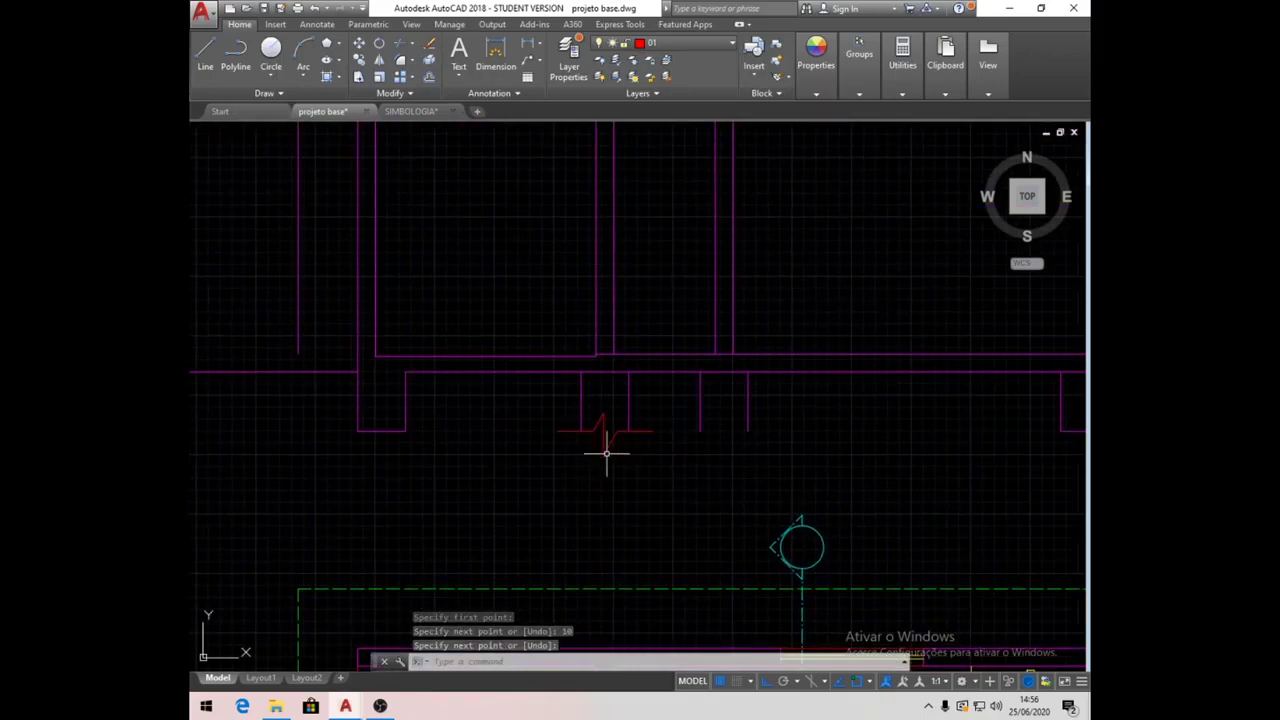
click(359, 59)
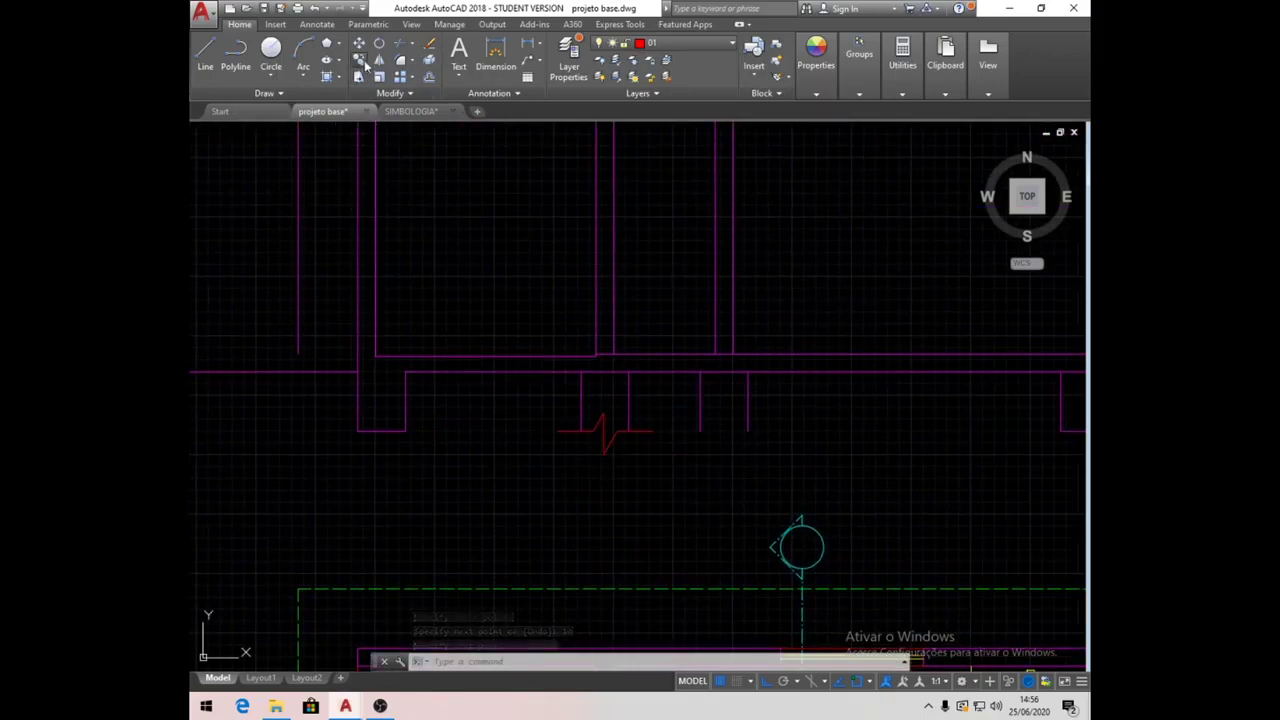
click(529, 399)
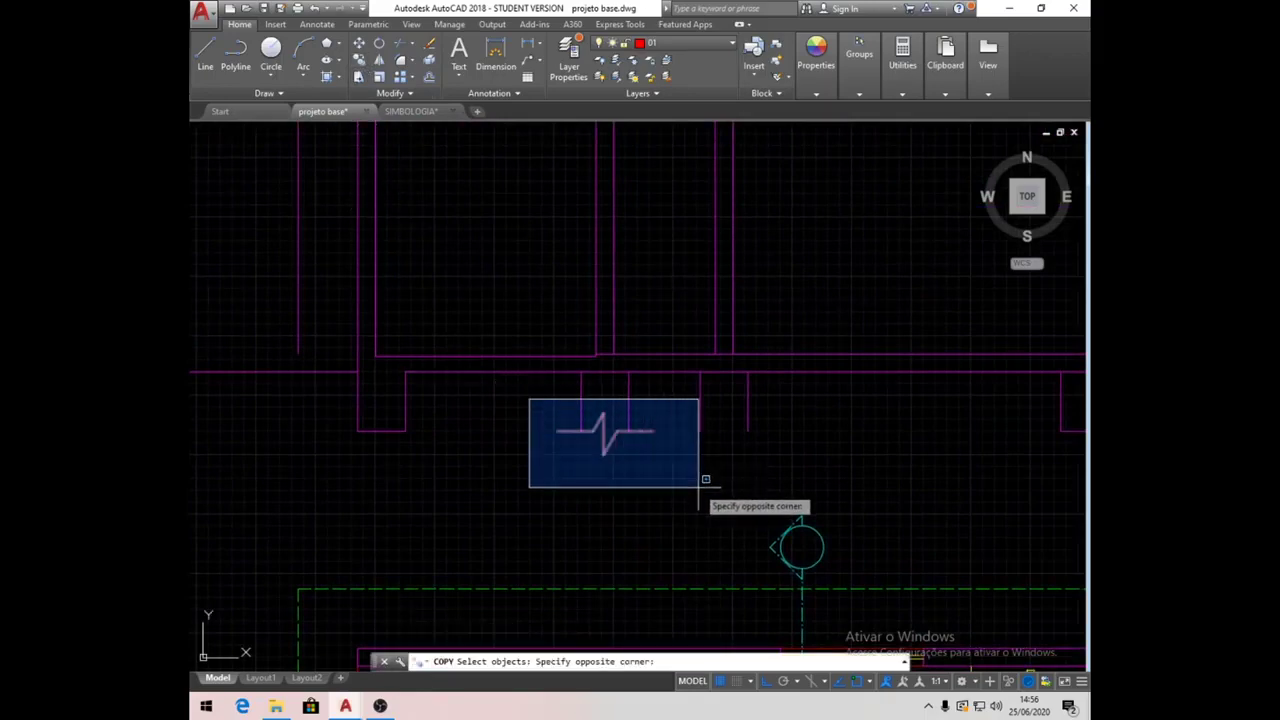
click(673, 482)
key(Return)
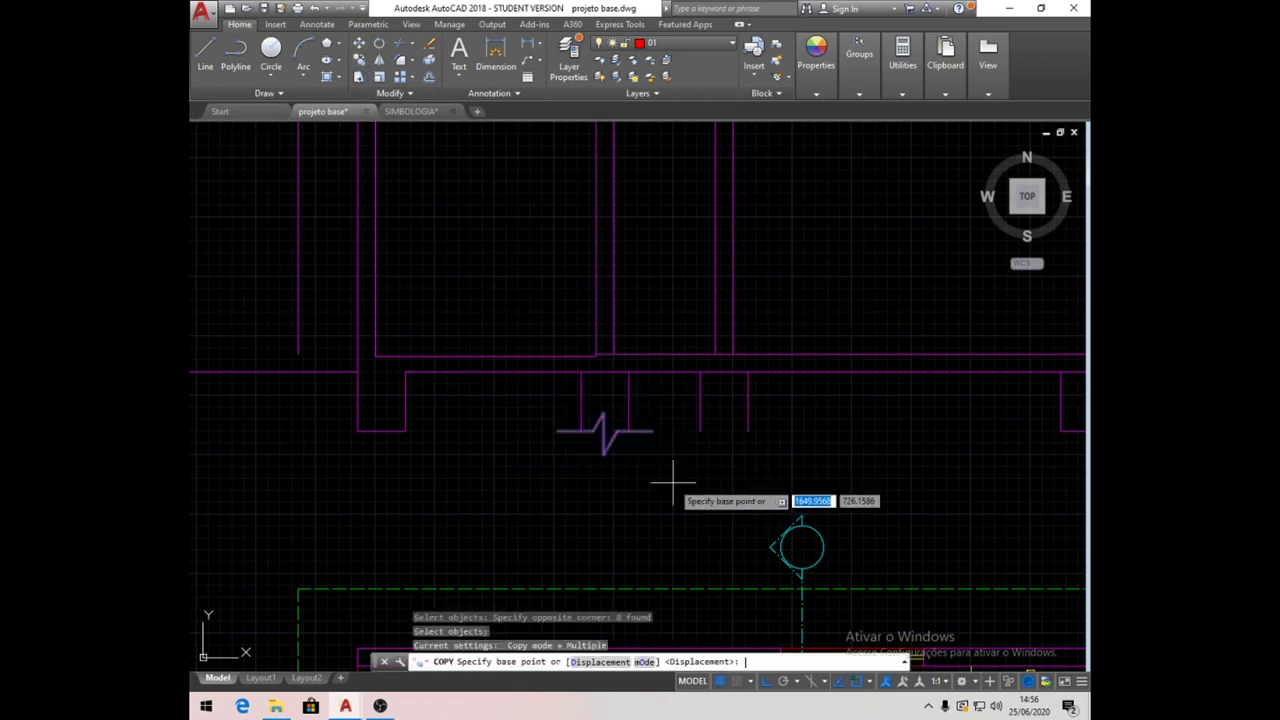
scroll(673, 457, up, 4)
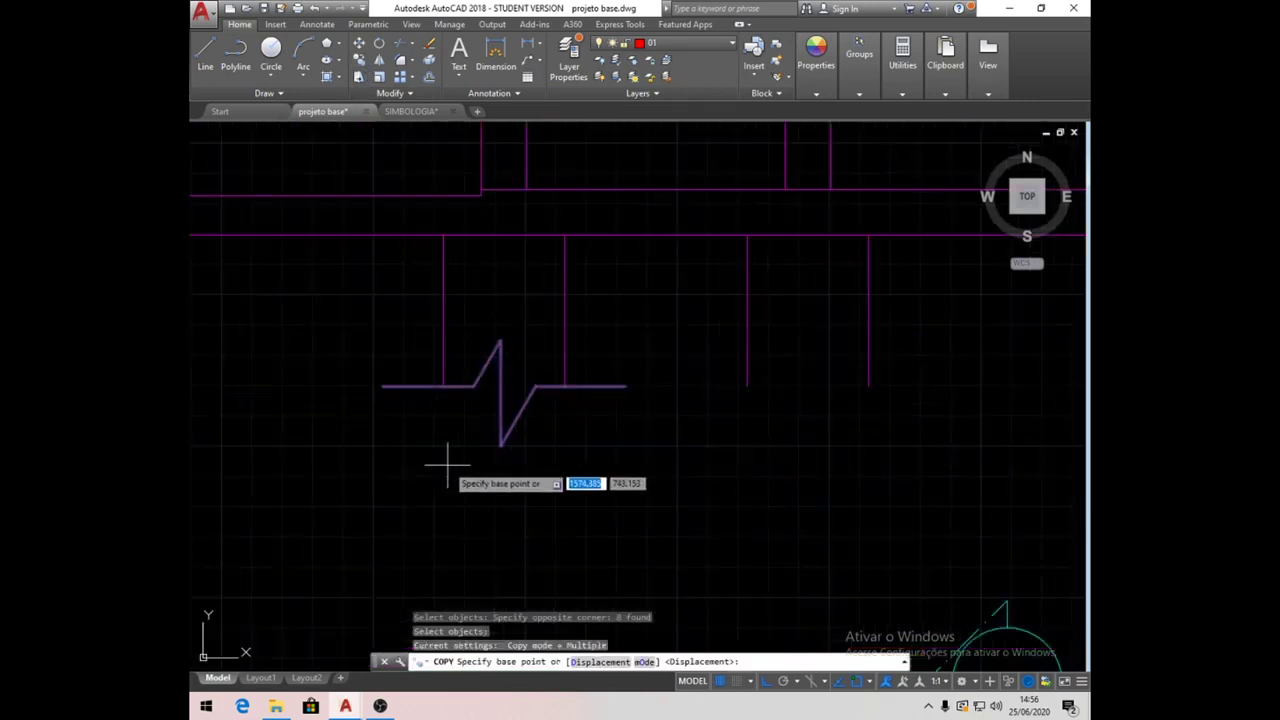
click(443, 387)
scroll(391, 486, down, 4)
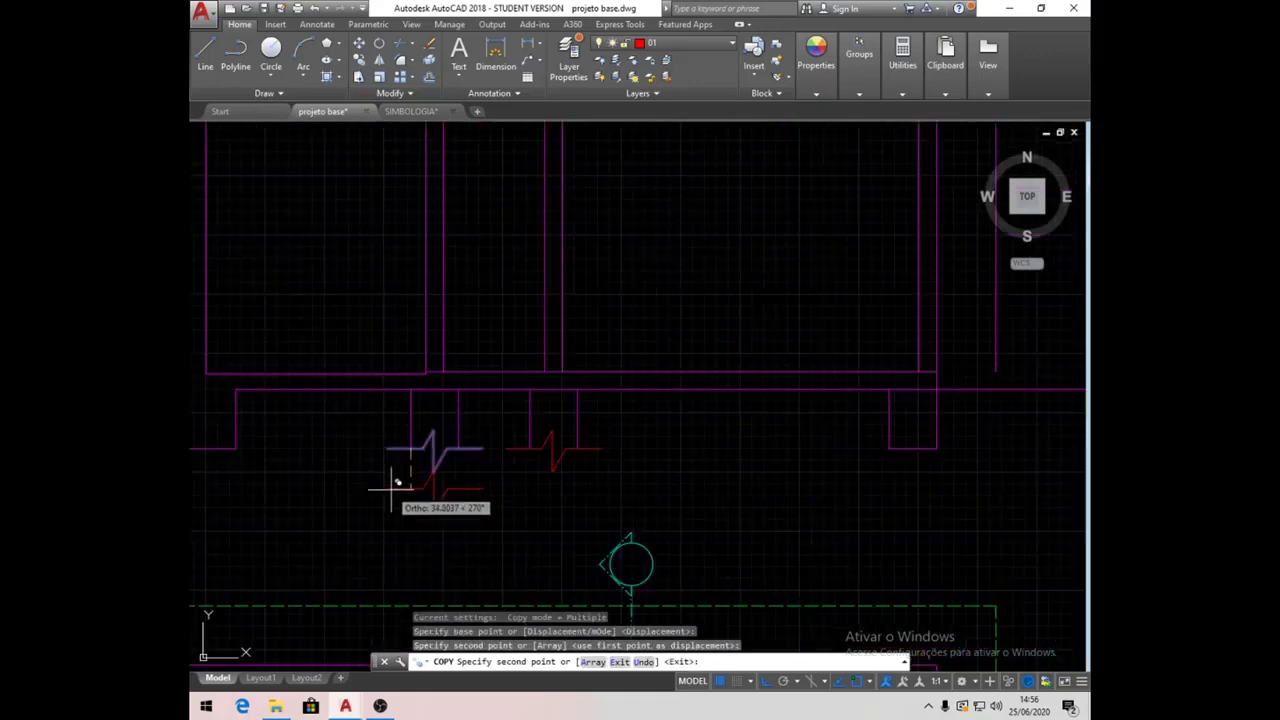
Place two more copies of the break line at the bases of the right and left outer footings and finish the copy.
scroll(1009, 486, up, 6)
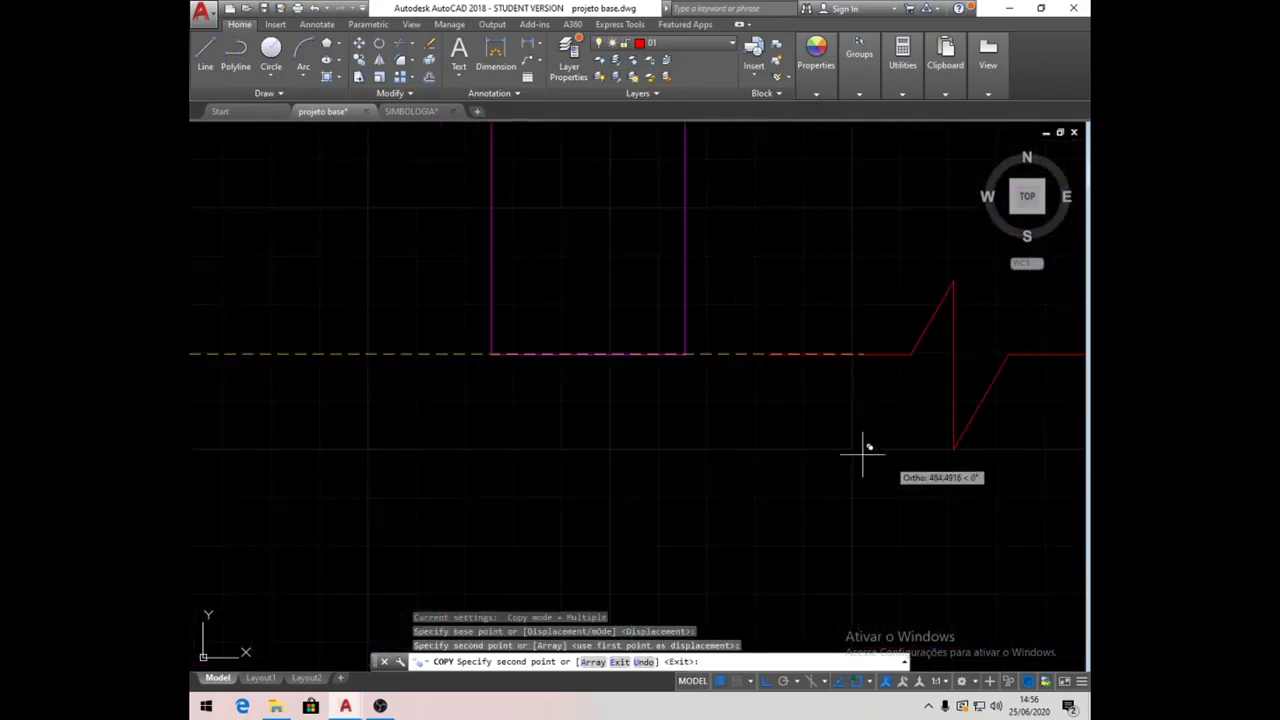
click(503, 355)
scroll(808, 462, down, 7)
scroll(325, 457, up, 8)
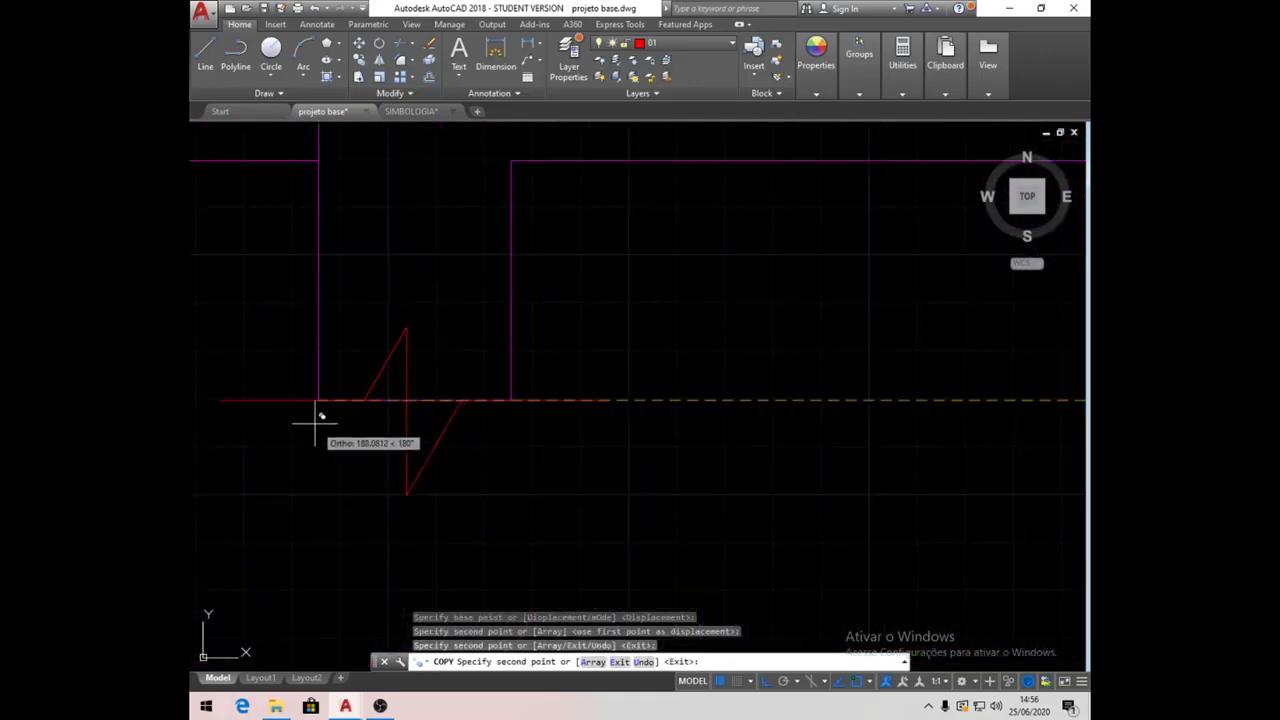
click(330, 398)
key(Return)
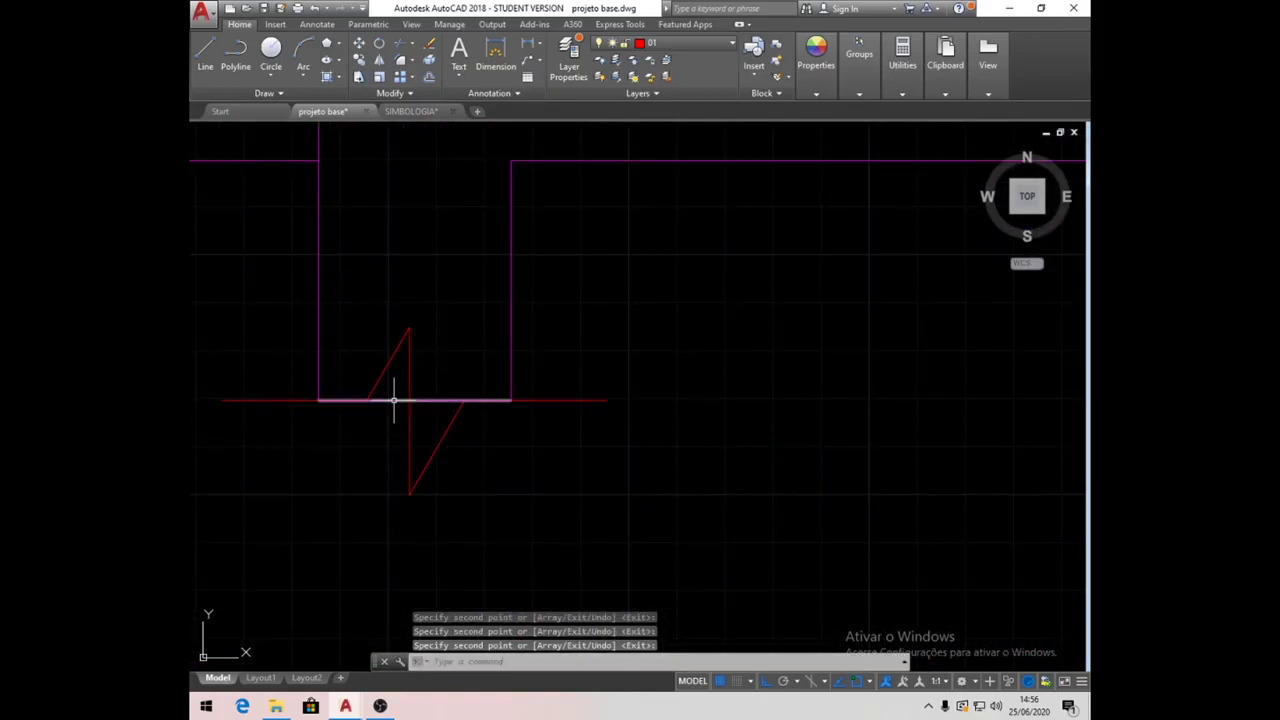
Erase the magenta horizontal base lines behind the break lines of the left and right outer footings.
click(440, 400)
key(Delete)
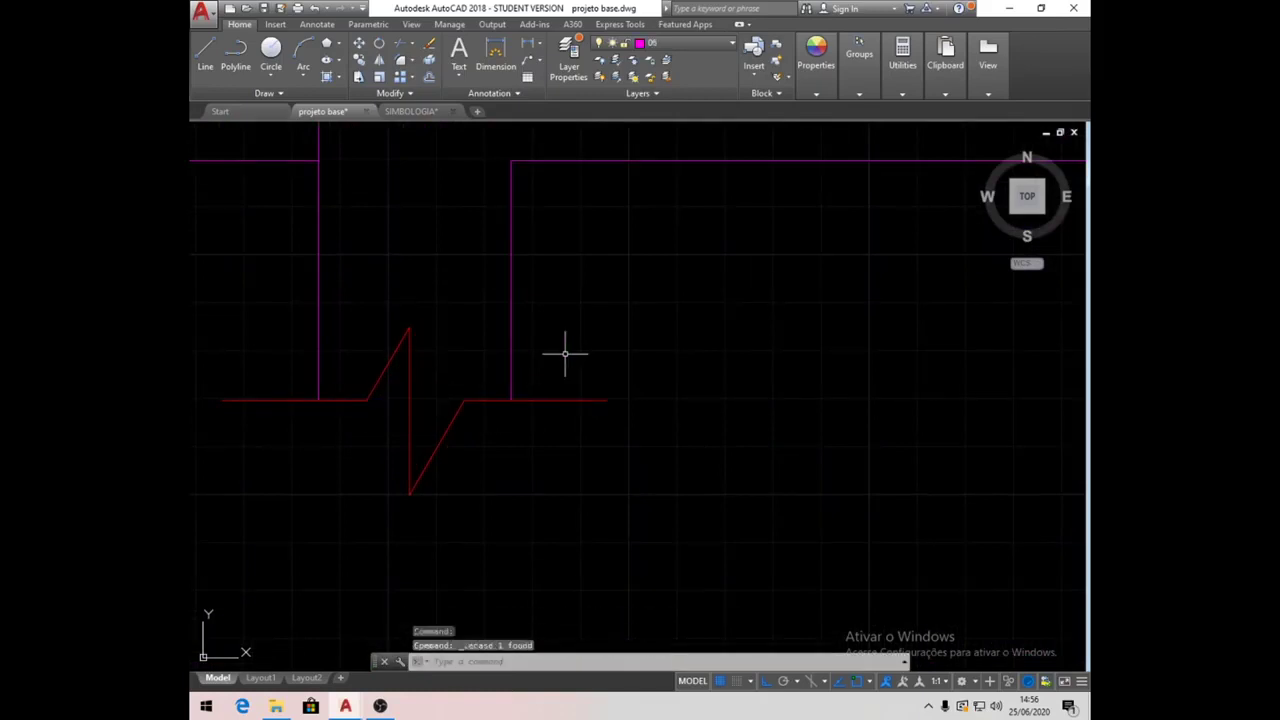
scroll(565, 355, down, 5)
scroll(578, 416, up, 2)
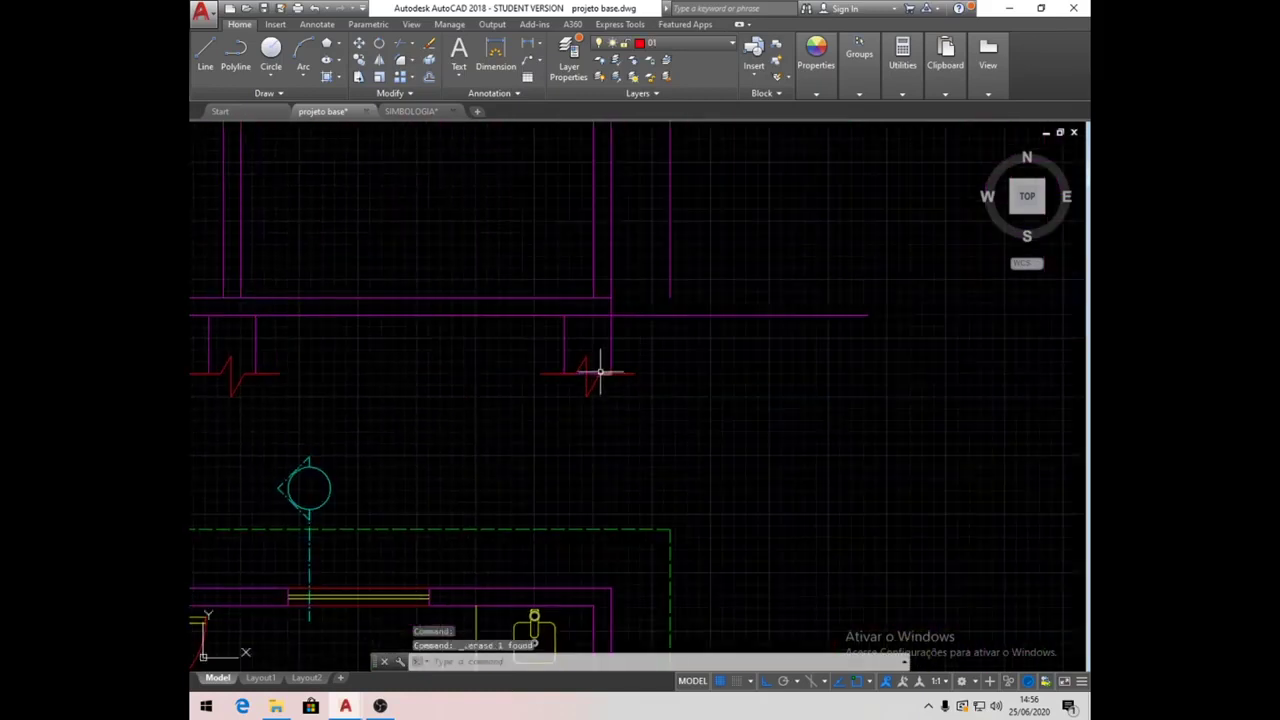
scroll(600, 370, up, 5)
click(568, 377)
key(Delete)
scroll(780, 429, down, 4)
middle_drag(430, 451, 510, 447)
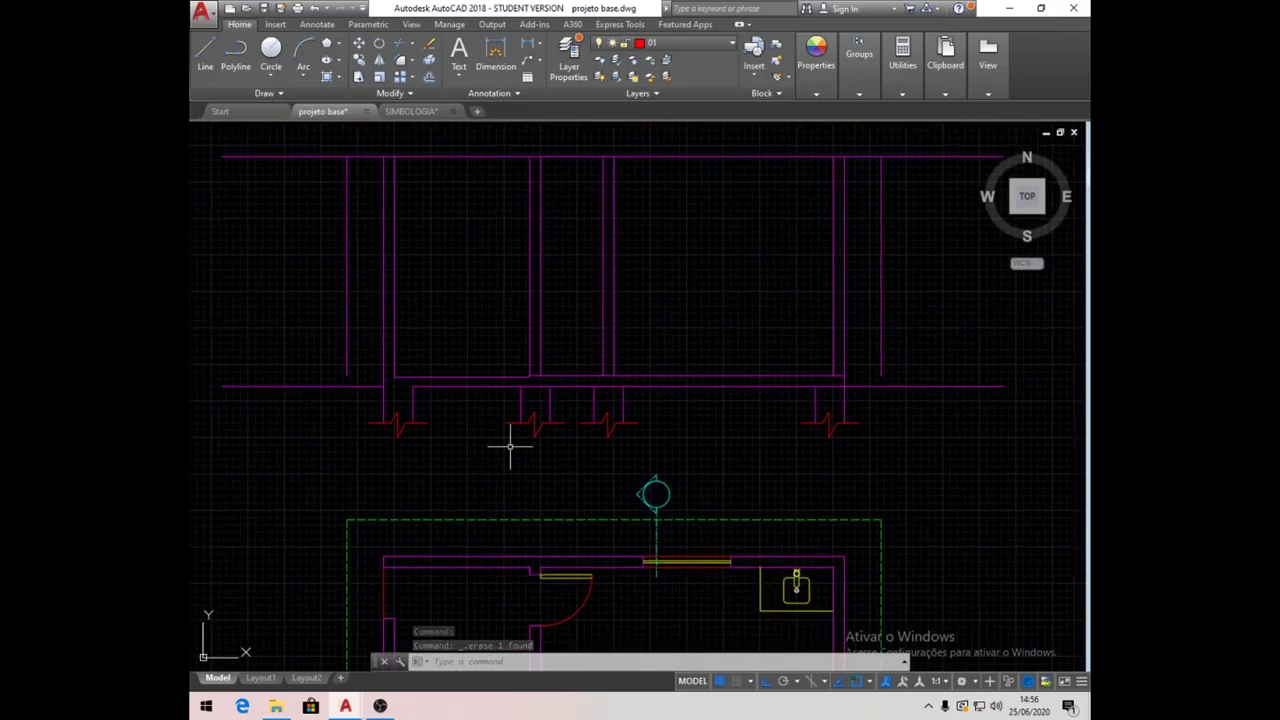
Draw a horizontal line at footing-base level from the left outer footing's inner edge to the right outer footing's inner edge.
middle_drag(510, 447, 534, 503)
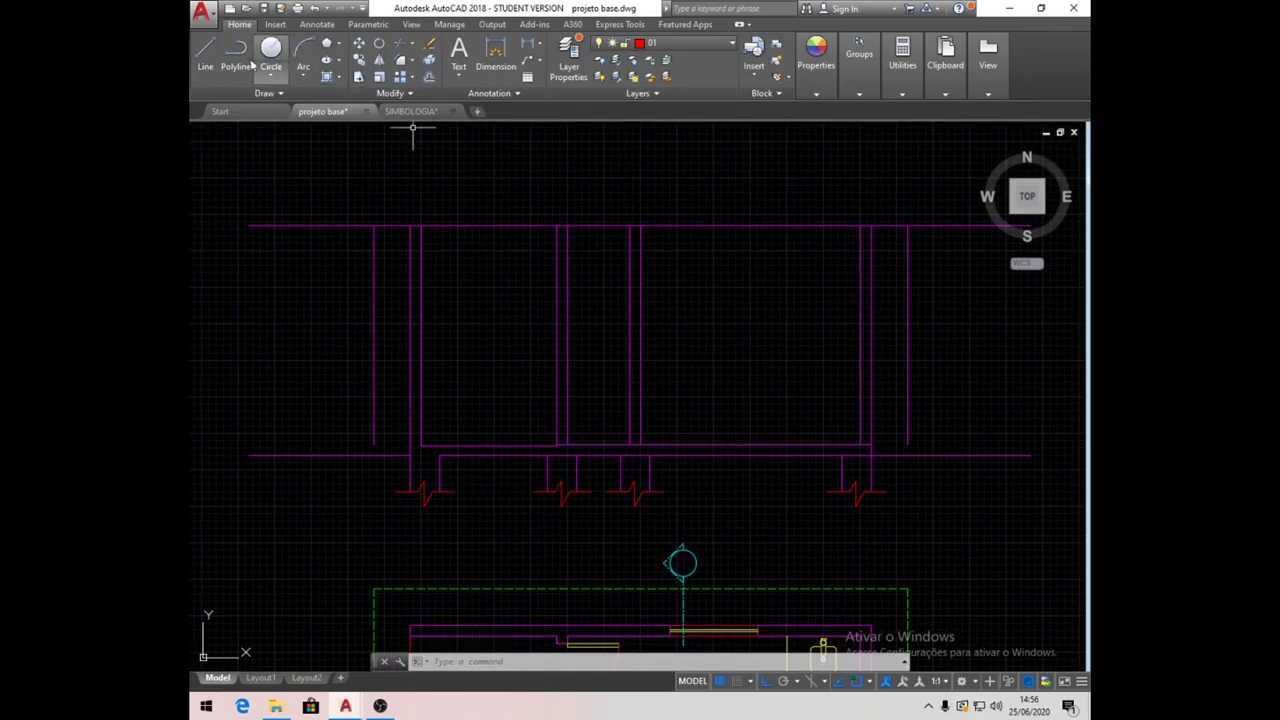
click(207, 60)
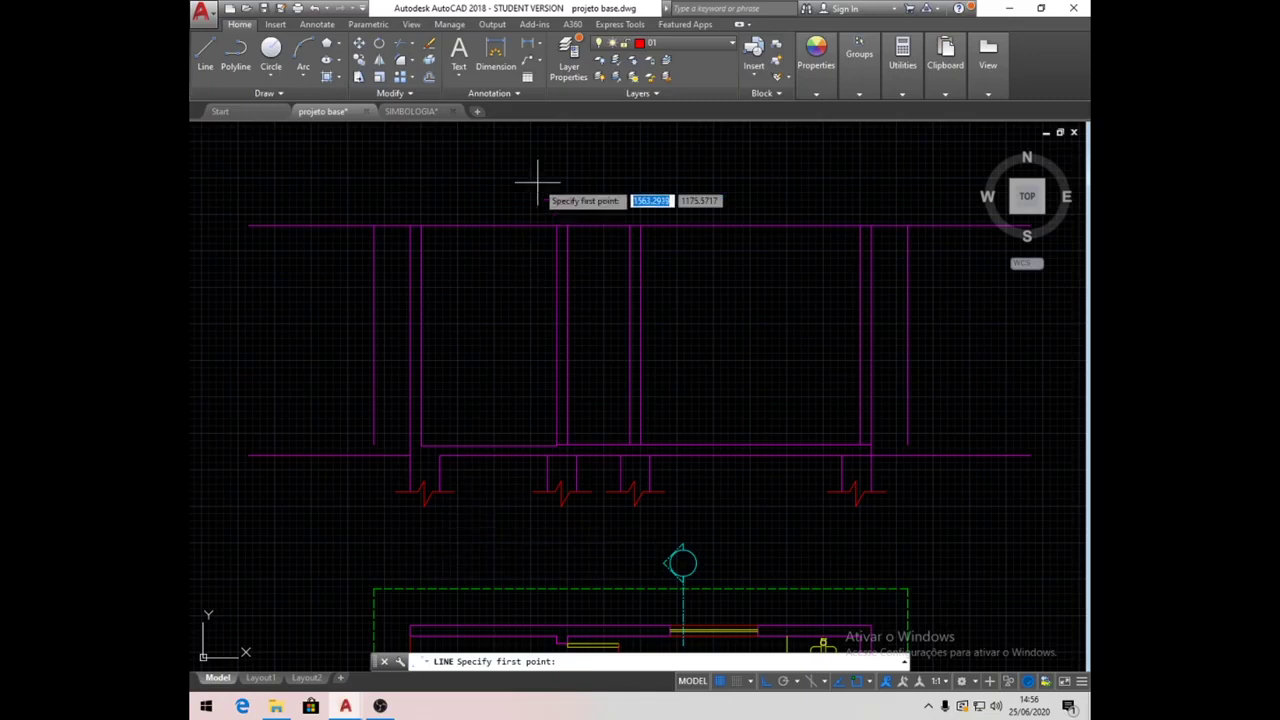
click(206, 58)
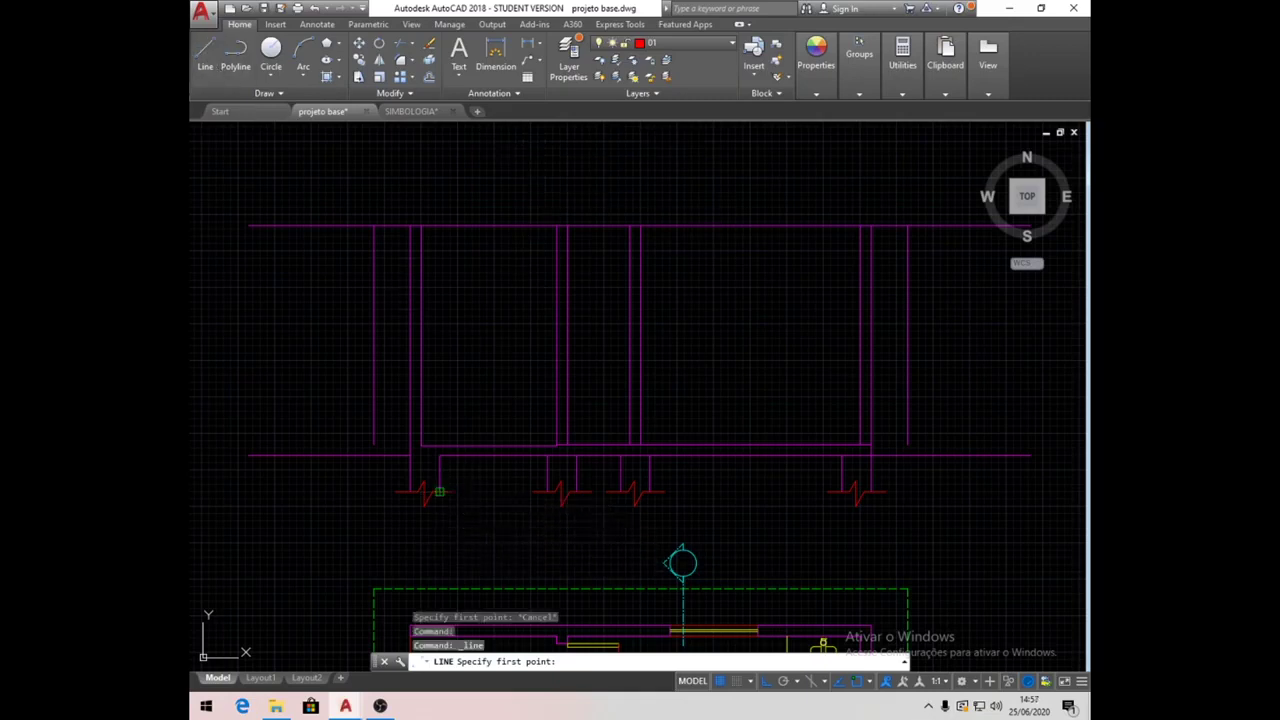
click(440, 491)
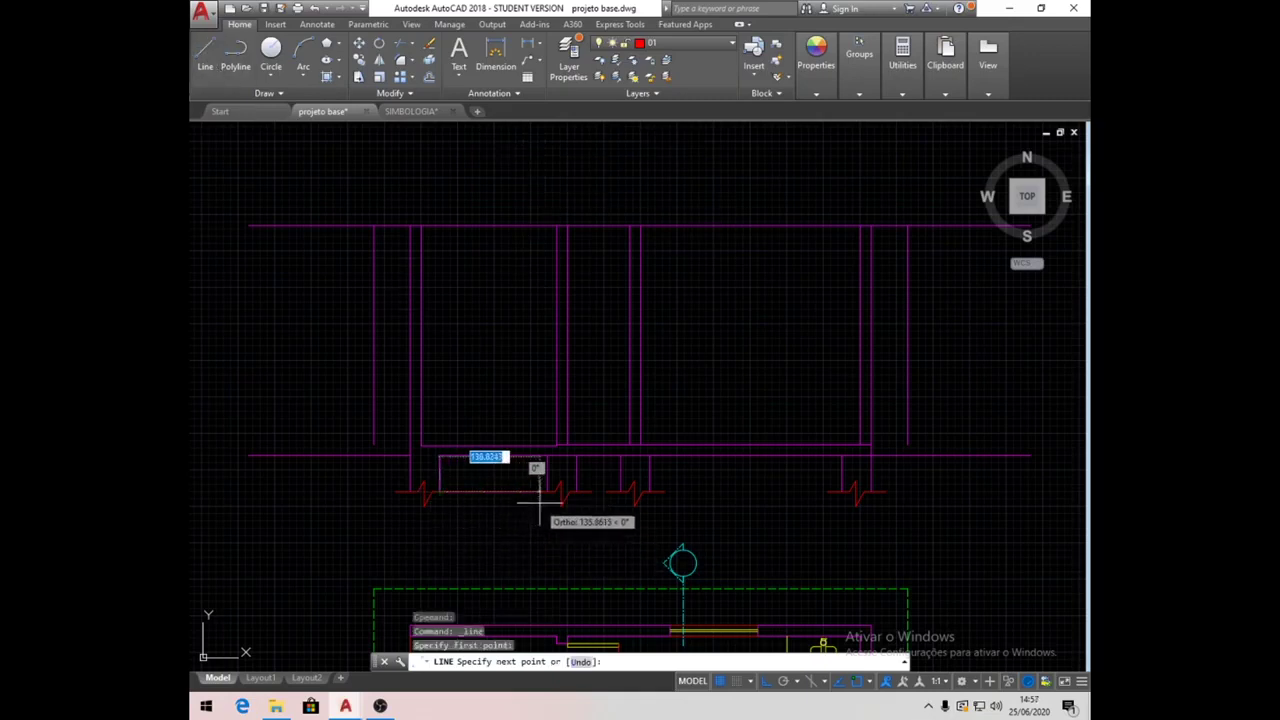
click(842, 491)
key(Return)
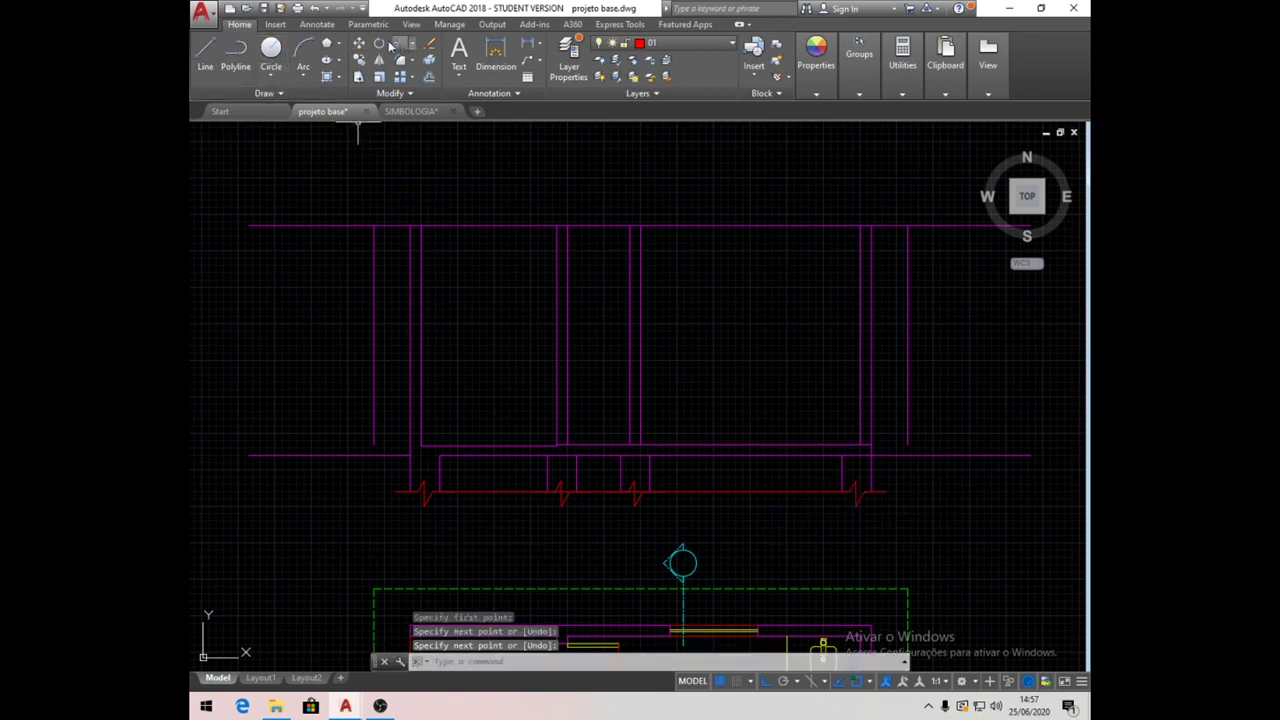
Draw a 50-deep rectangle below the ground line on each side of the house, from the ground line's outer end to the outer footing.
click(328, 45)
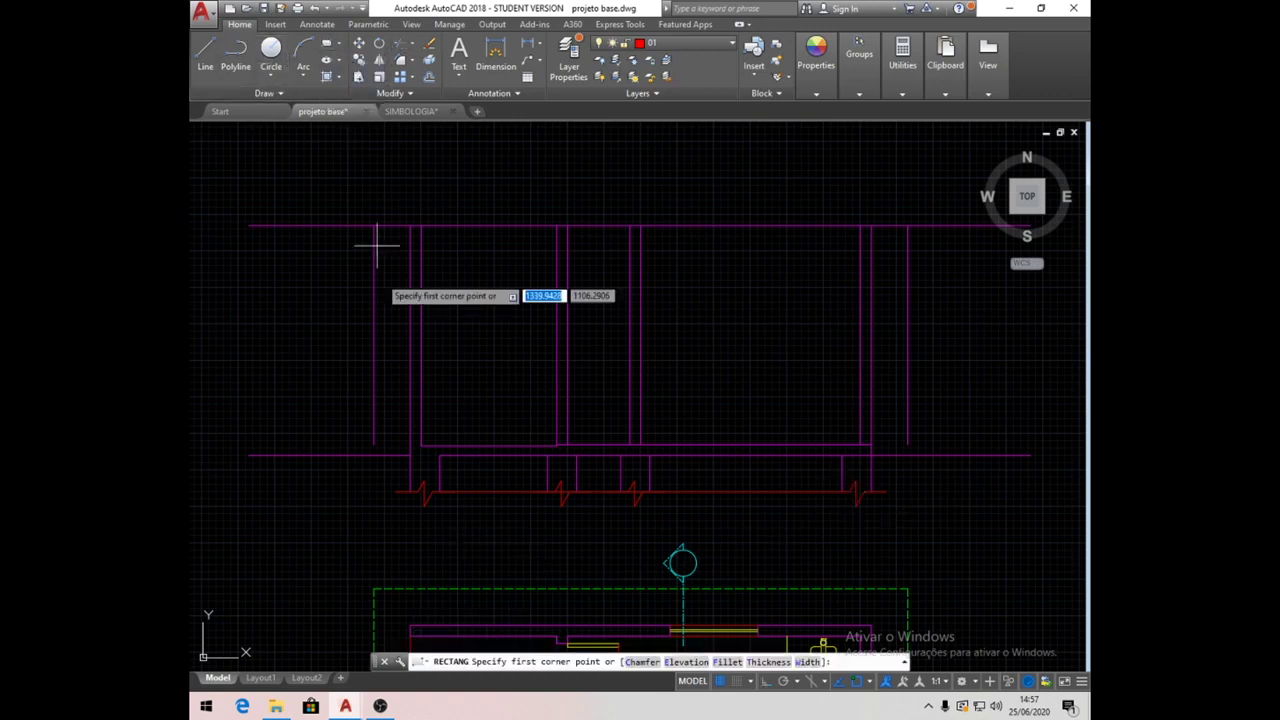
click(249, 456)
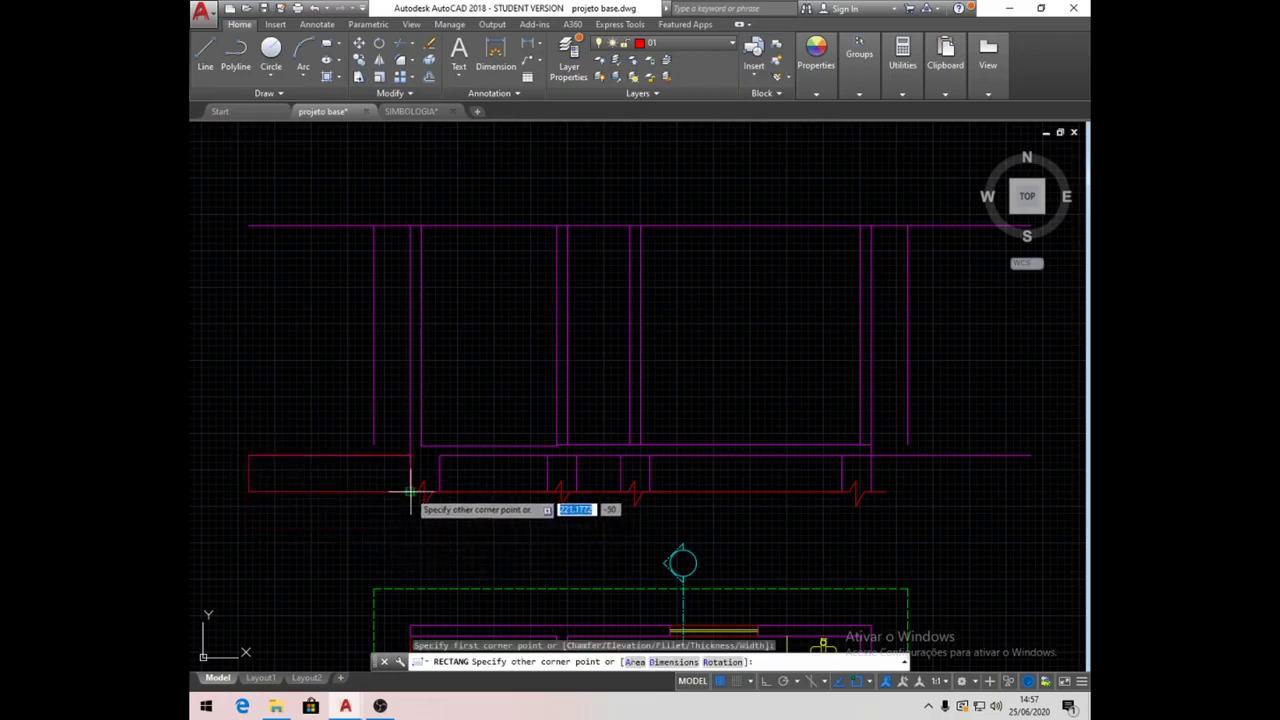
click(409, 491)
key(space)
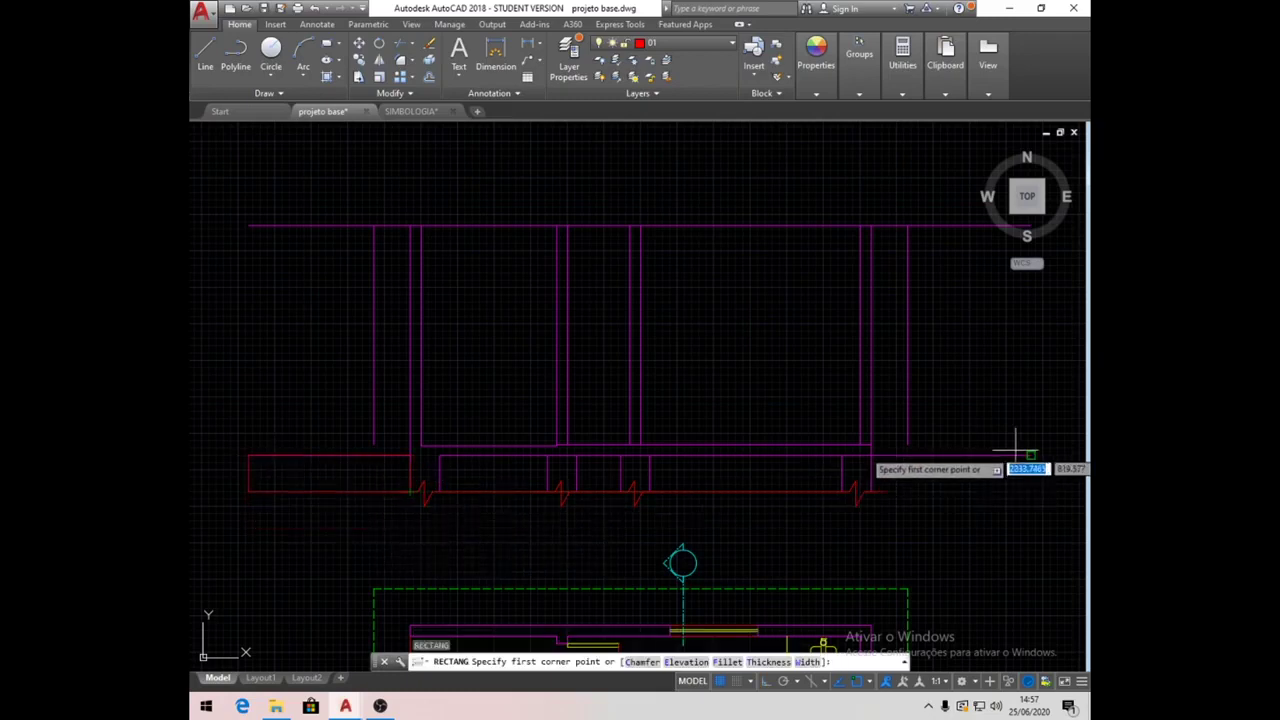
click(871, 456)
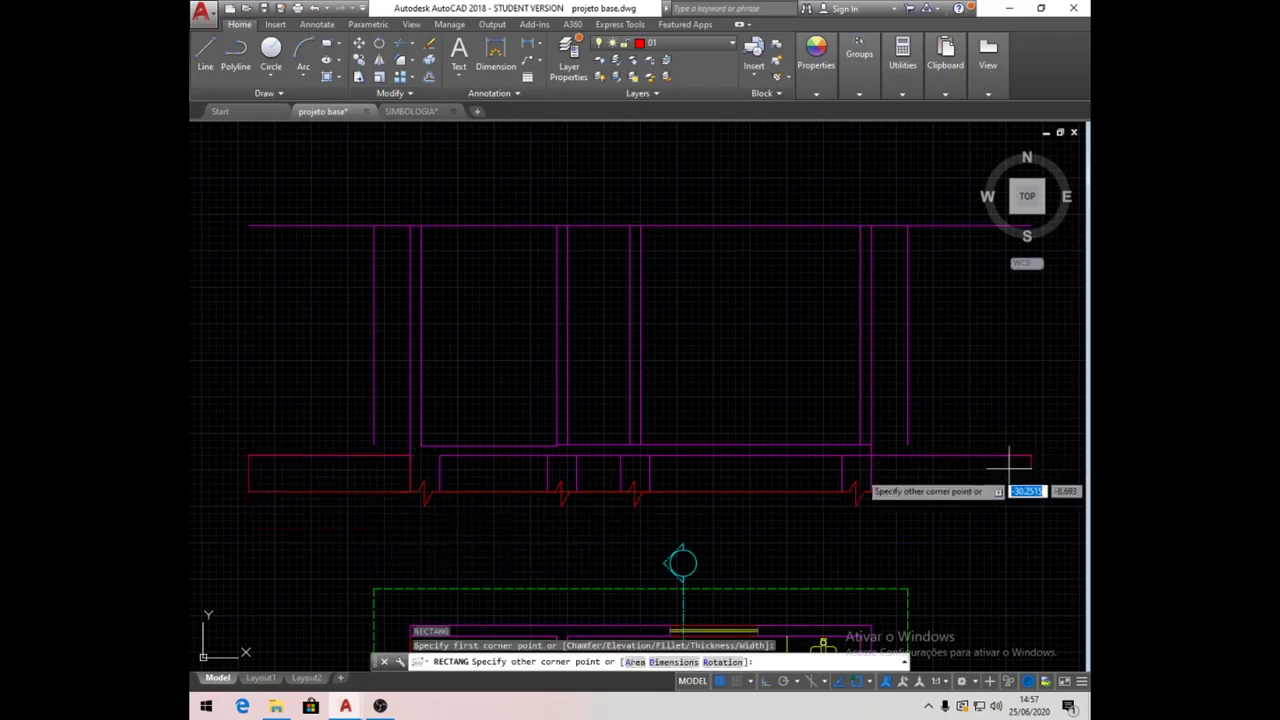
click(872, 491)
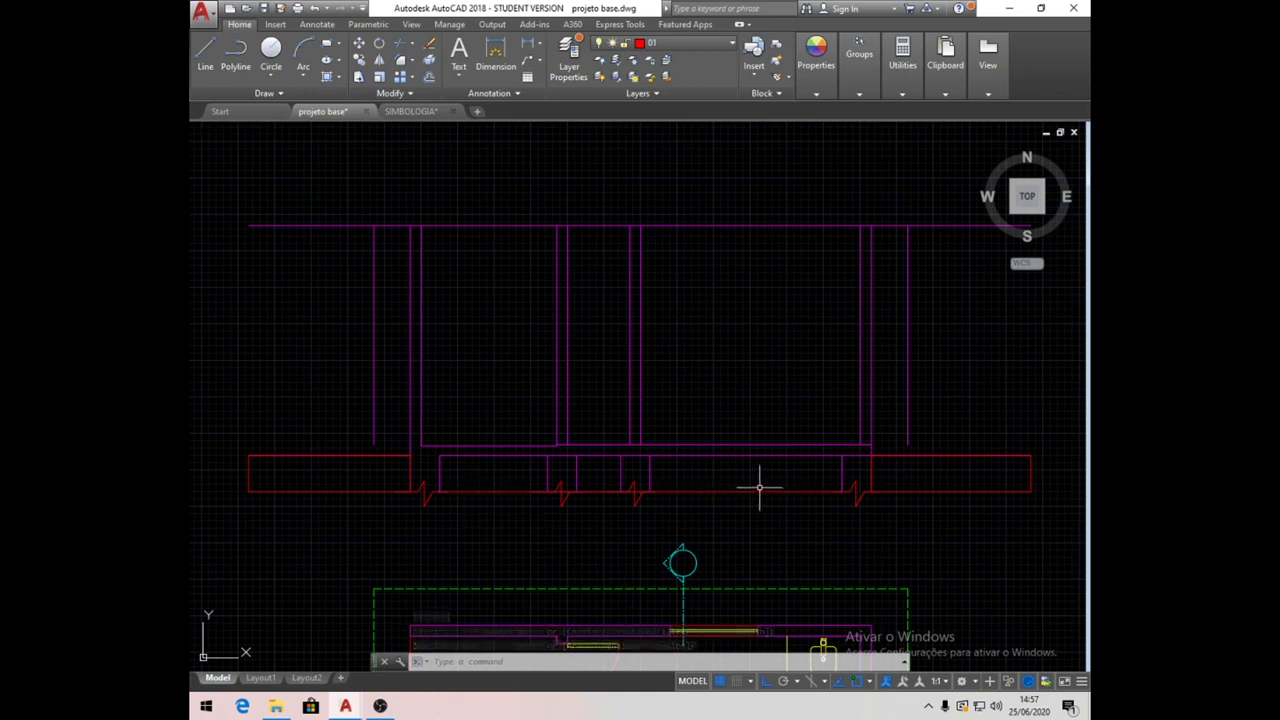
Hatch the ground rectangle left of the house with the EARTH pattern at an angle of 45.
click(339, 78)
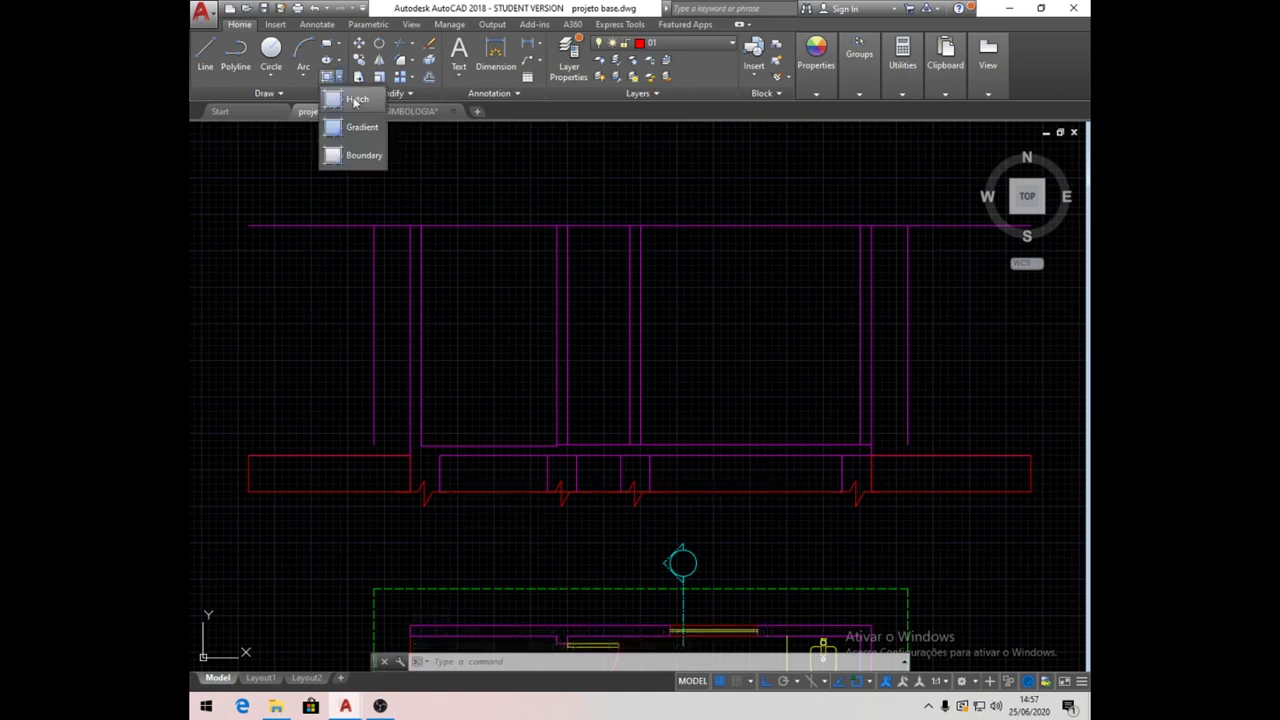
click(355, 100)
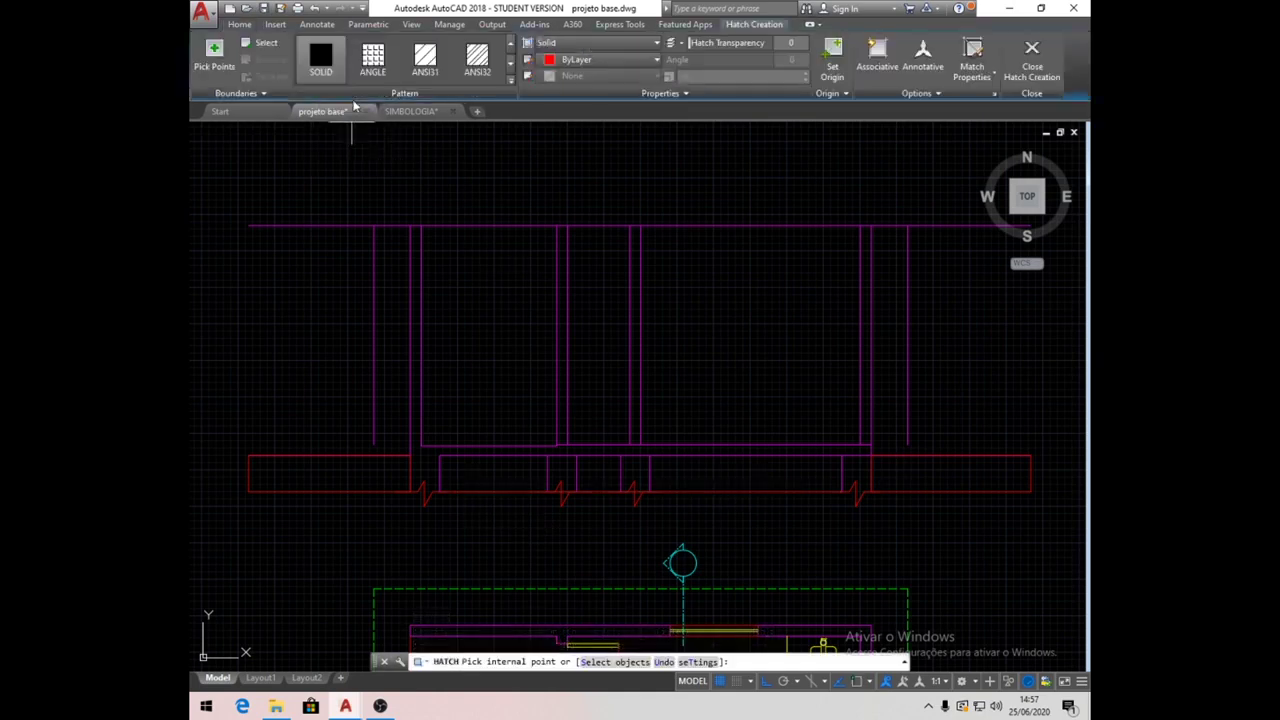
click(510, 78)
click(511, 78)
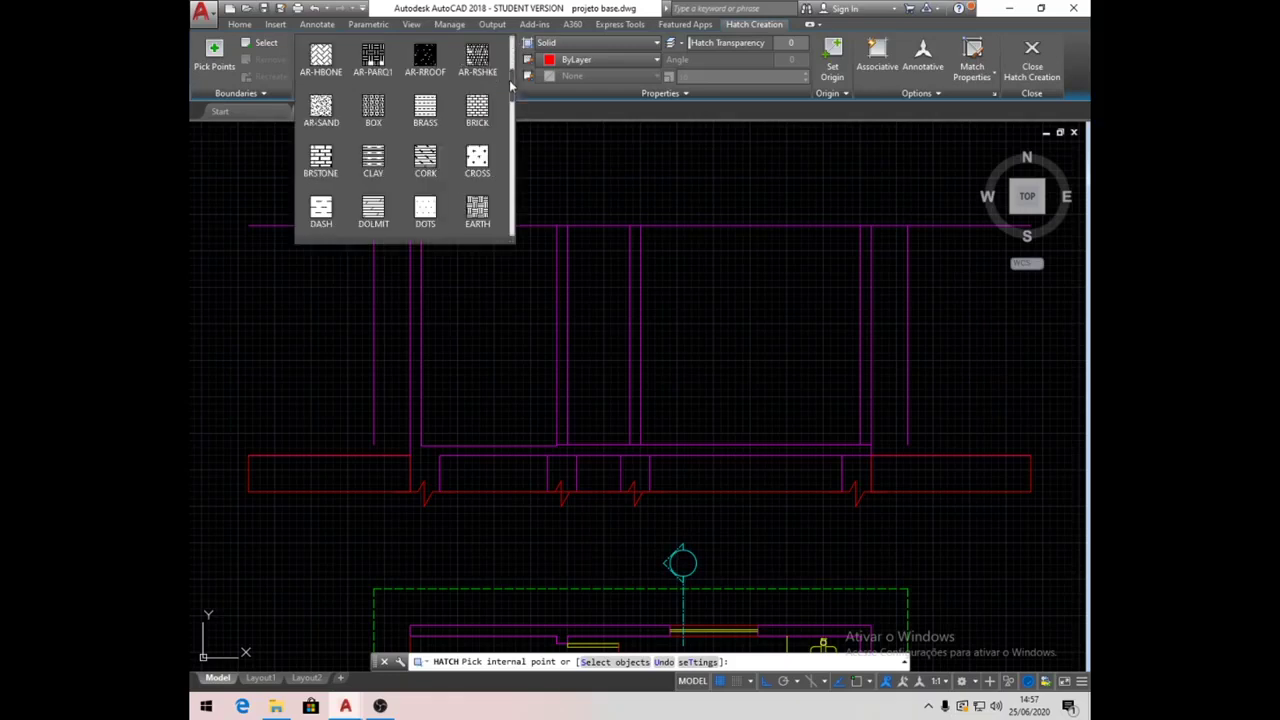
mouse_move(513, 90)
mouse_down()
mouse_move(515, 60)
mouse_move(515, 72)
mouse_up()
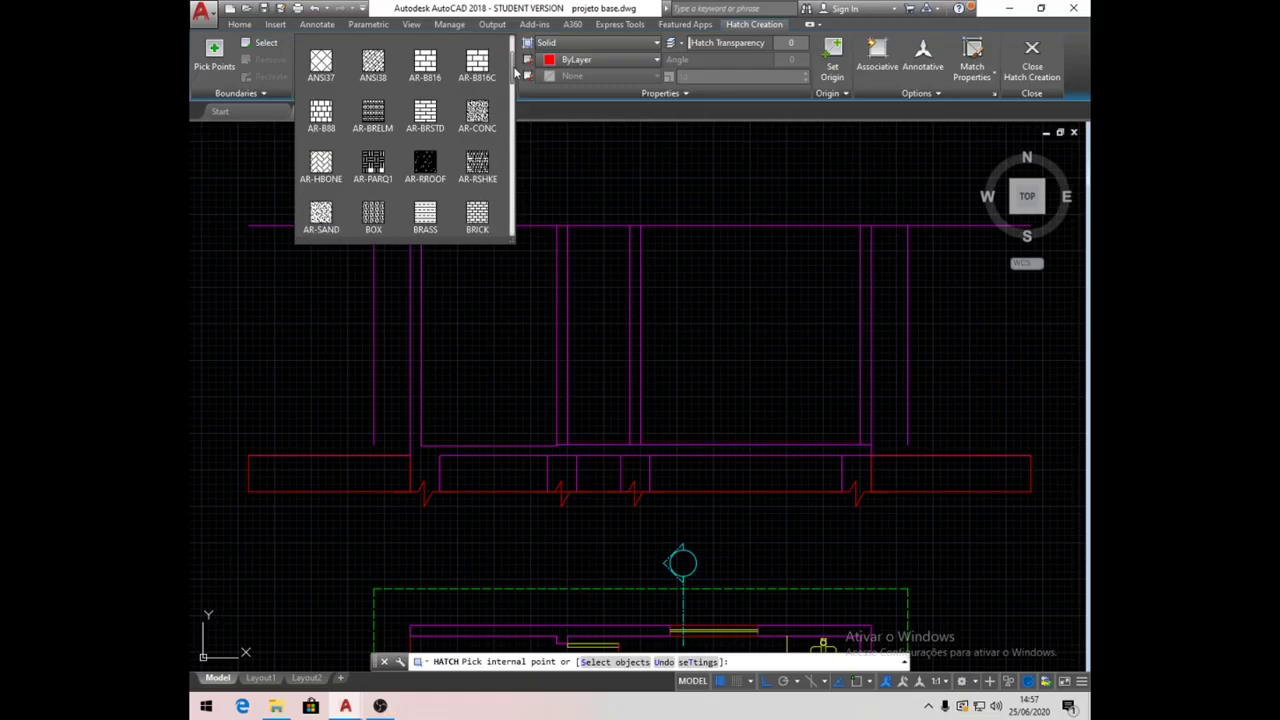
drag(515, 72, 519, 96)
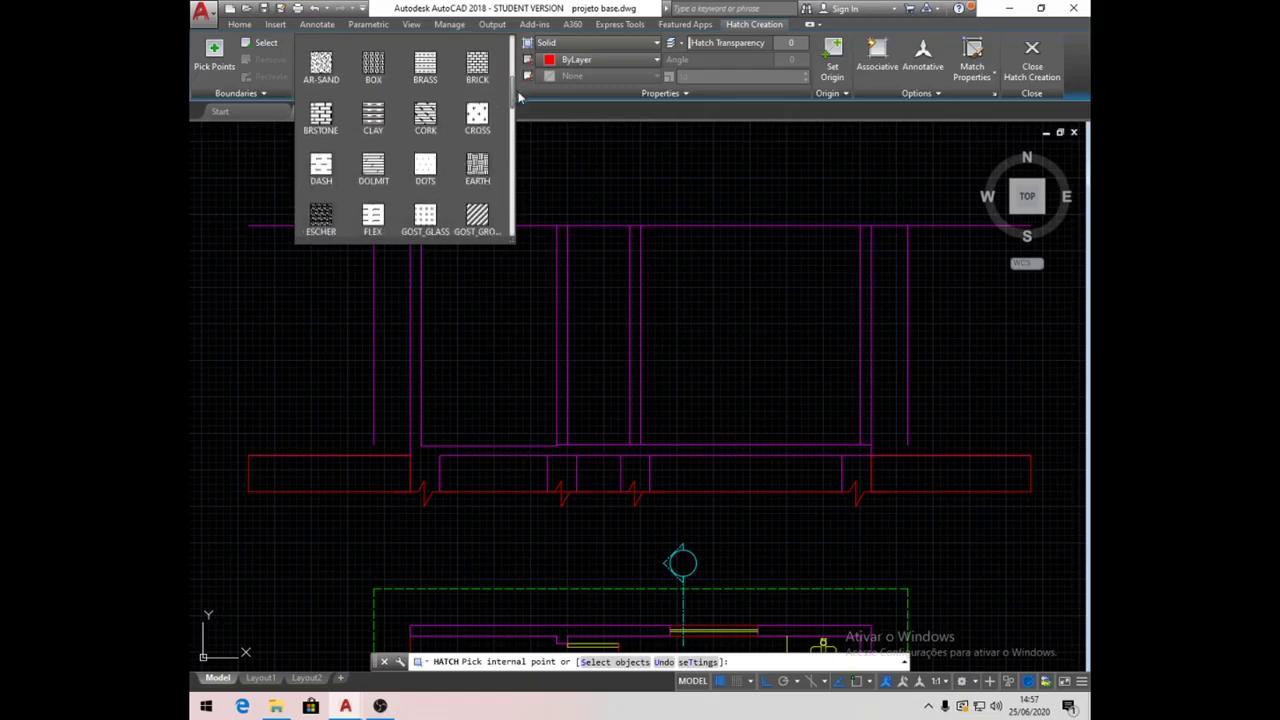
click(478, 168)
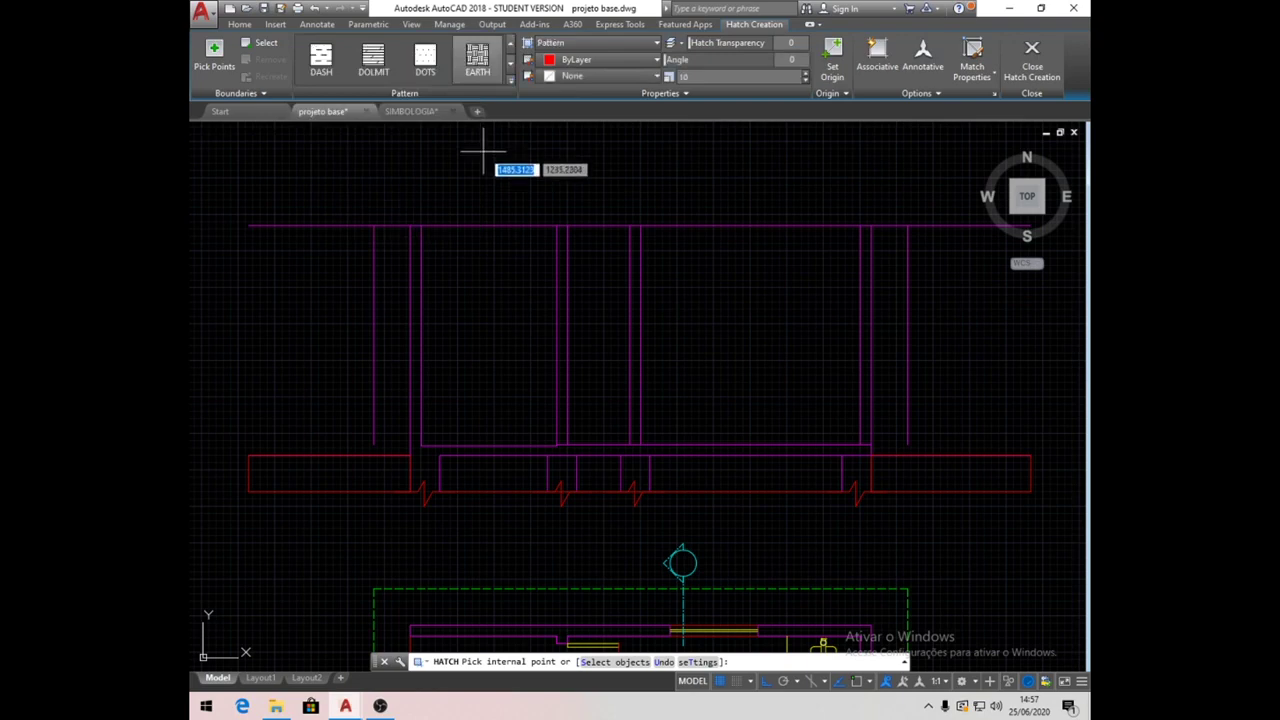
click(381, 480)
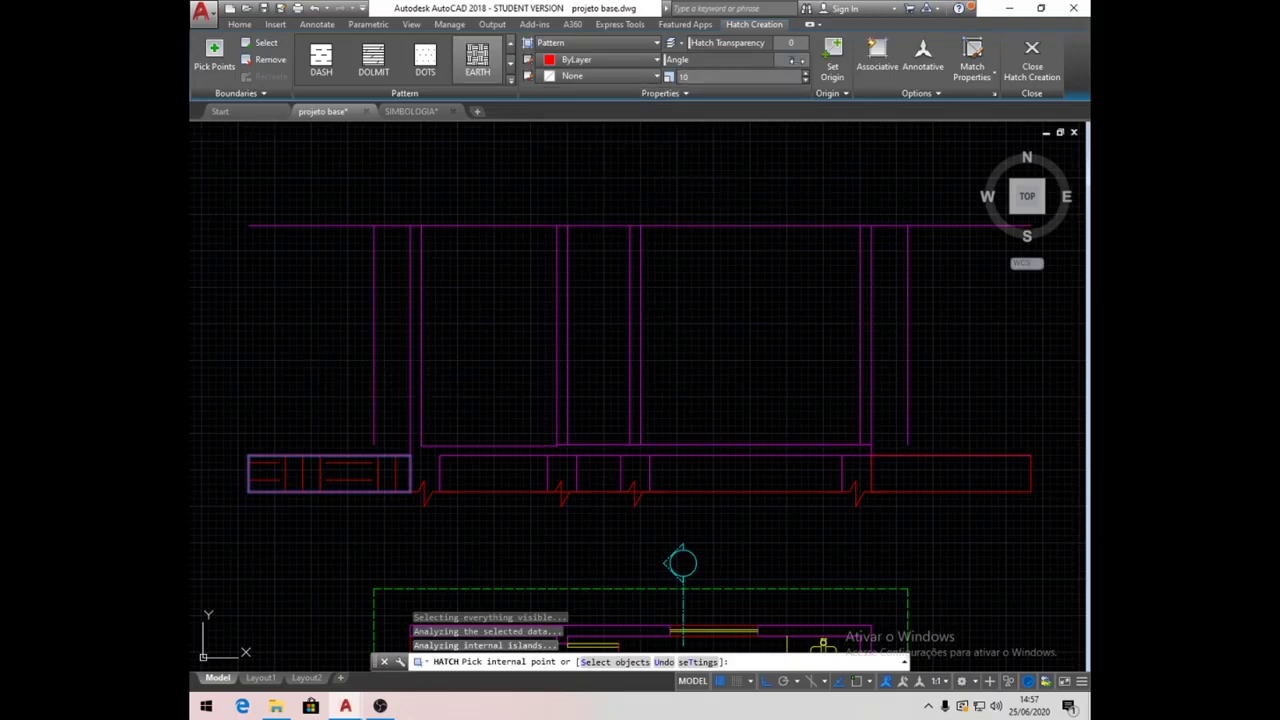
key(Return)
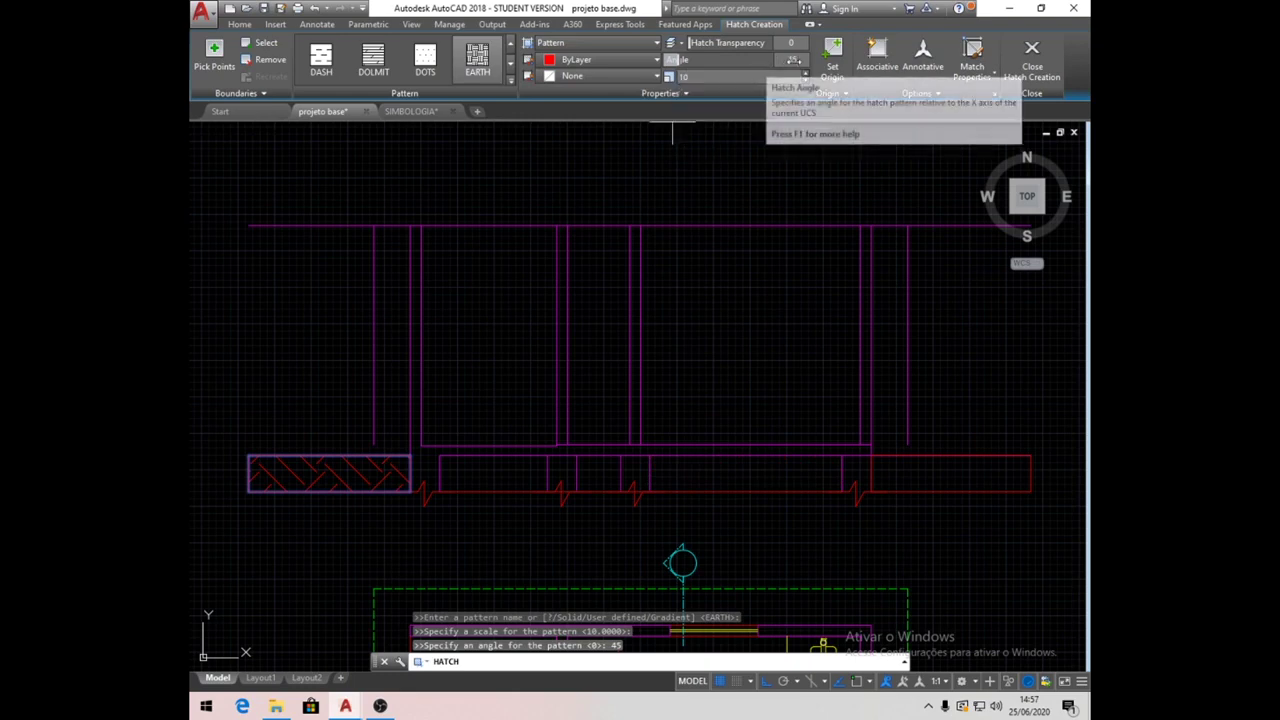
Extend the EARTH hatch to the three areas between the footings and the right ground rectangle, and erase the line joining the footing bases.
click(492, 472)
click(588, 468)
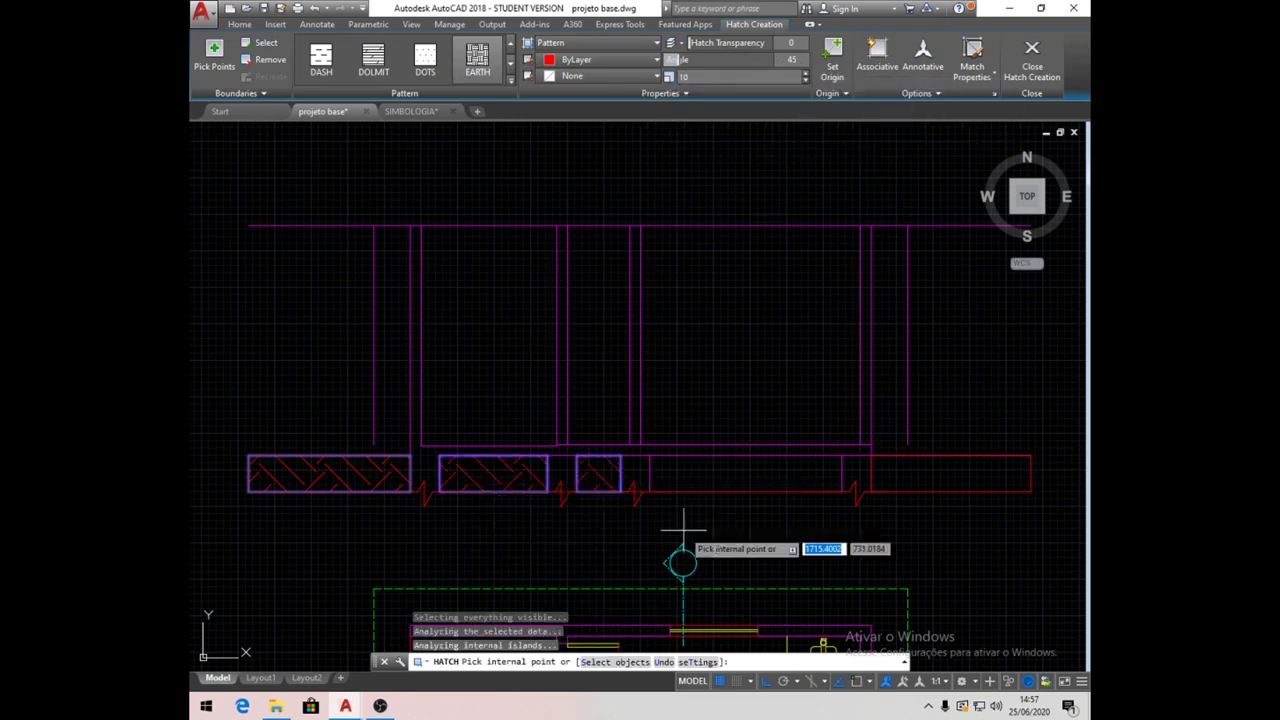
click(726, 480)
click(895, 474)
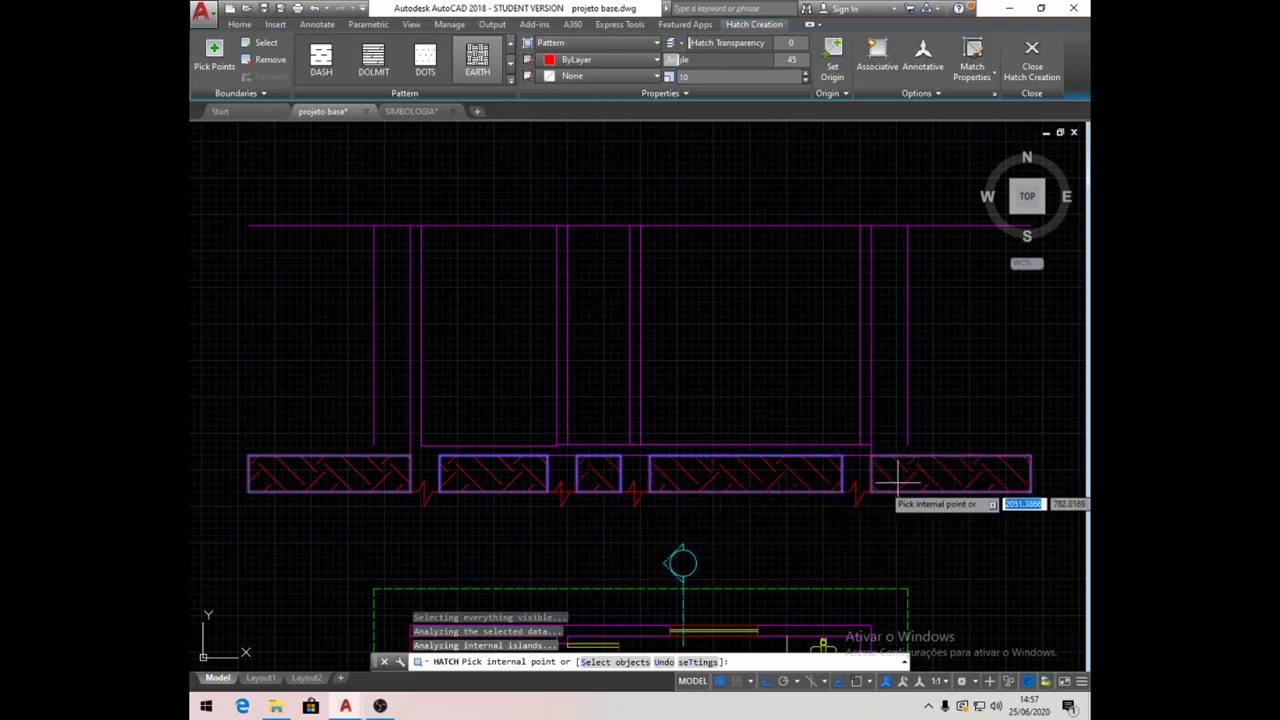
key(Return)
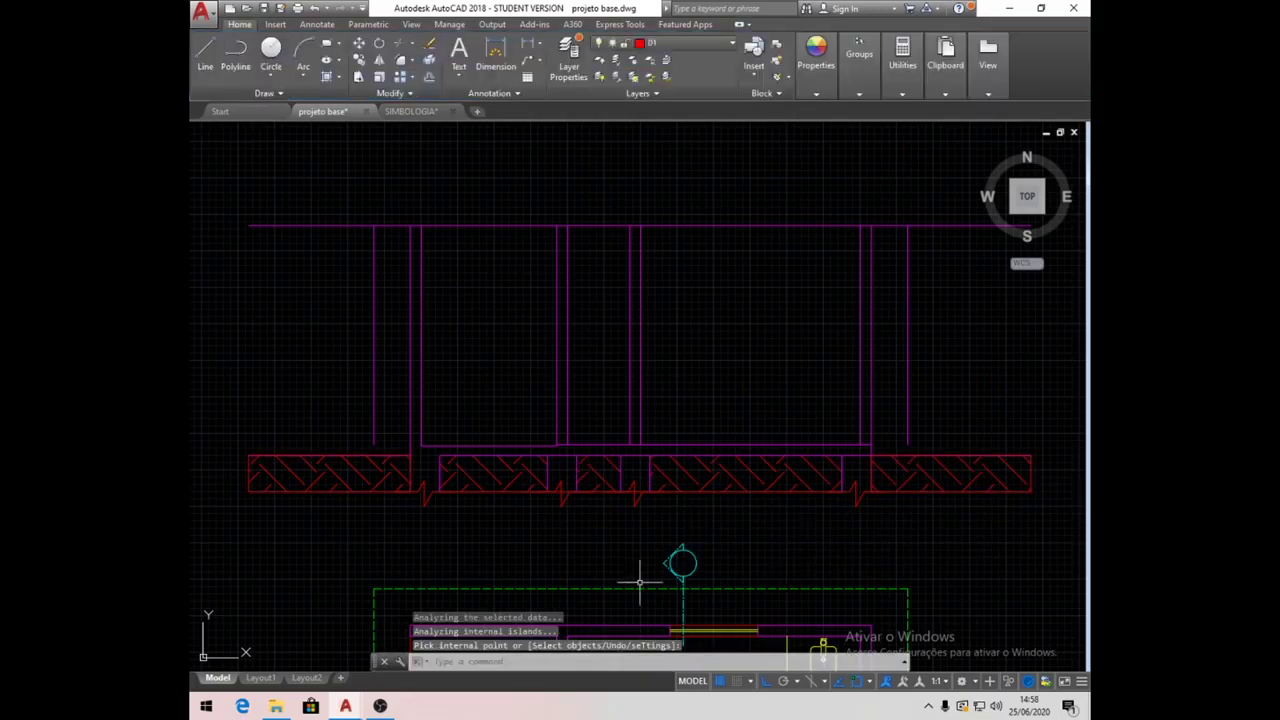
click(491, 492)
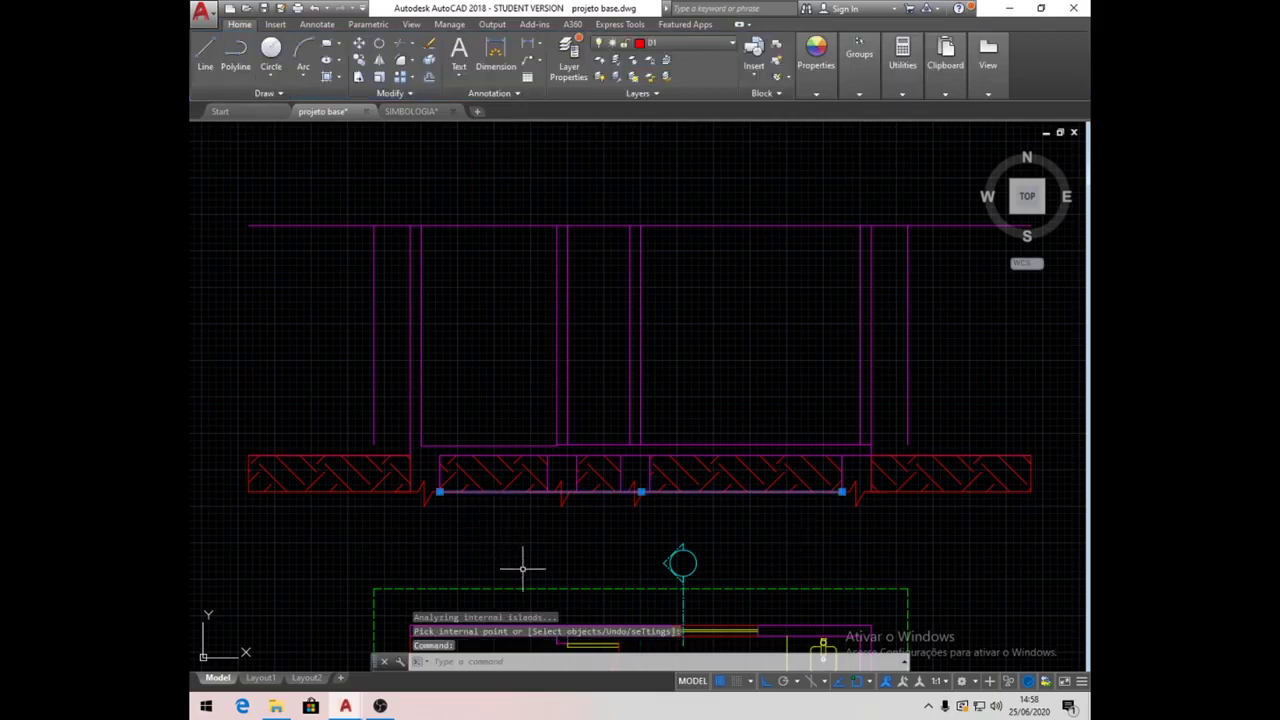
key(Delete)
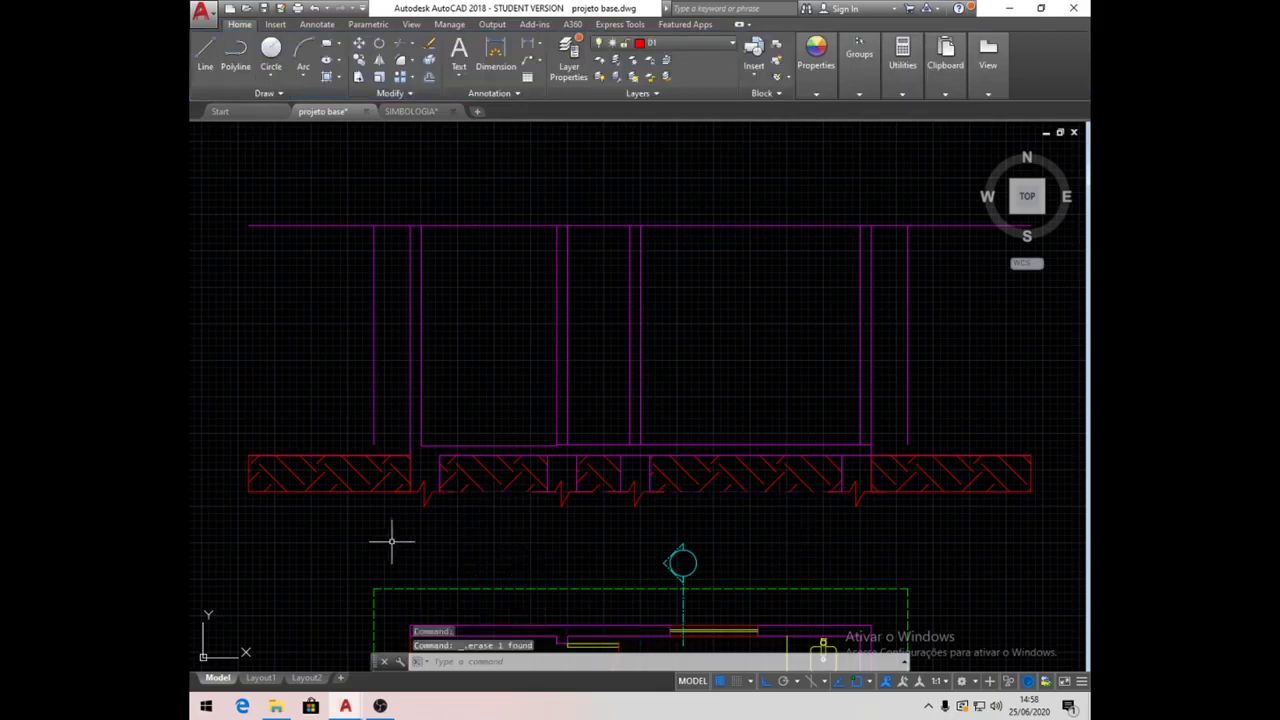
Erase the rectangular outlines around the earth hatches on both sides of the house, keeping the hatches.
click(357, 491)
key(Delete)
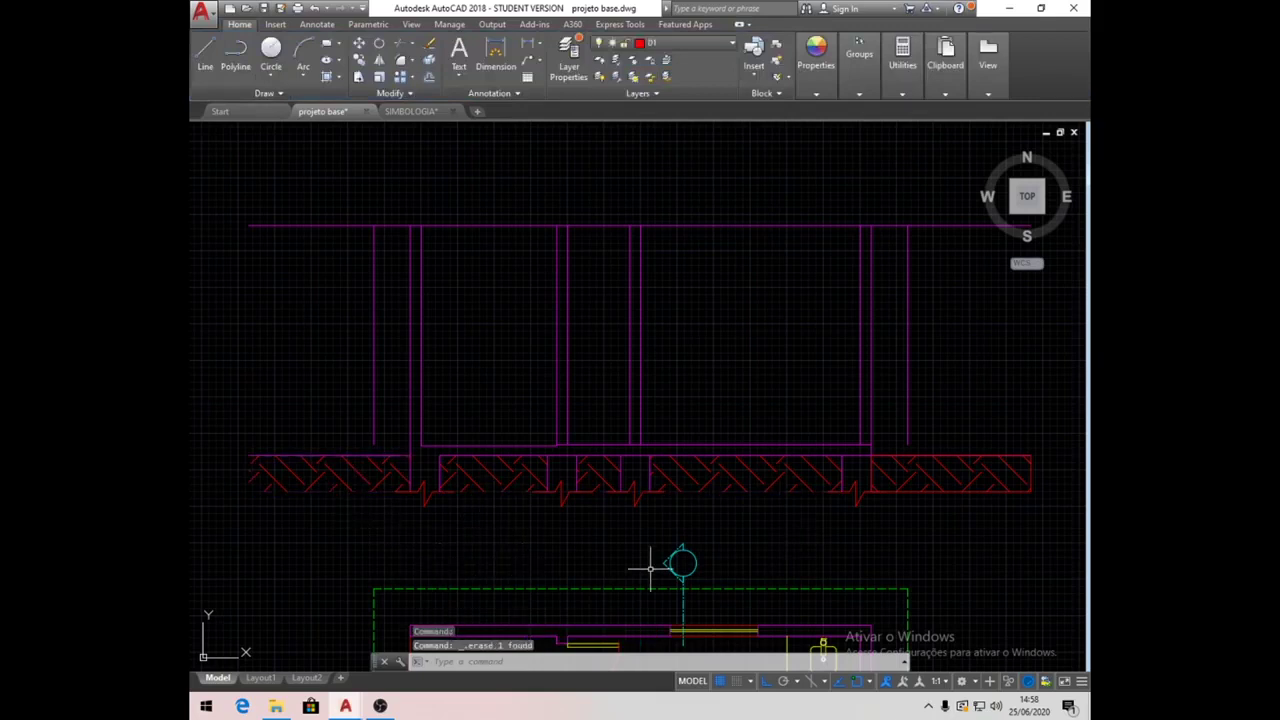
click(929, 491)
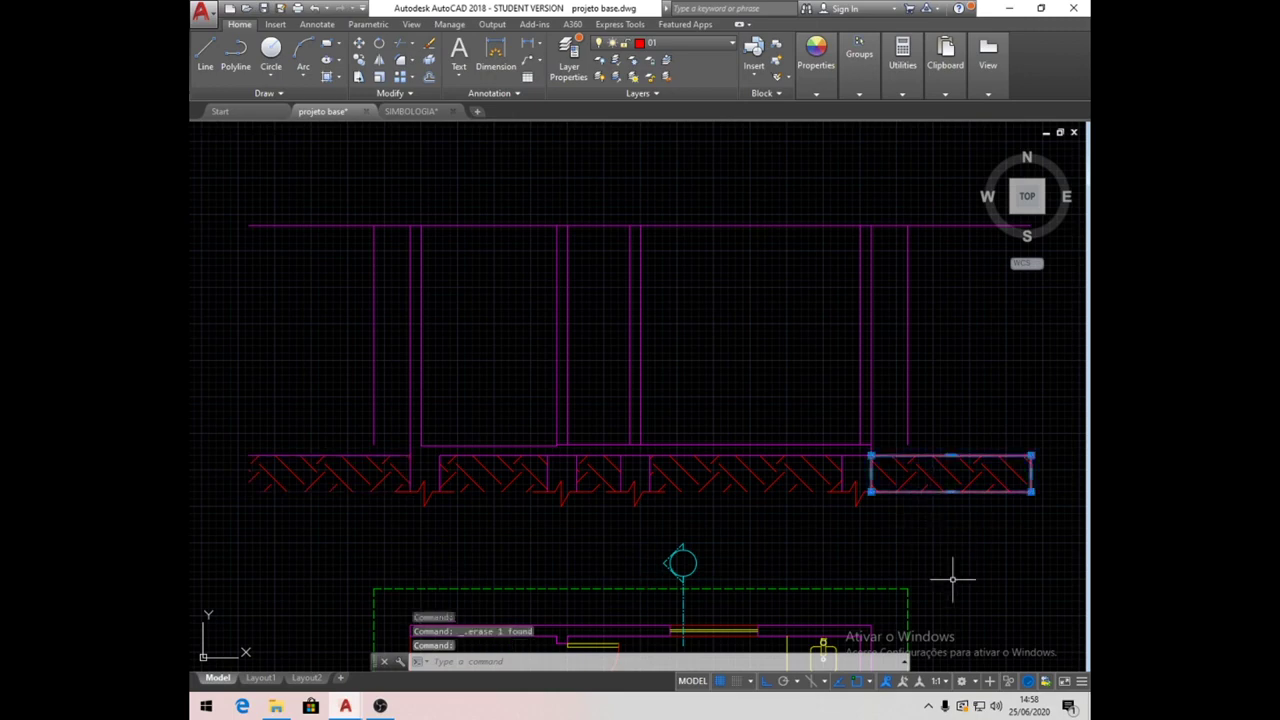
key(Delete)
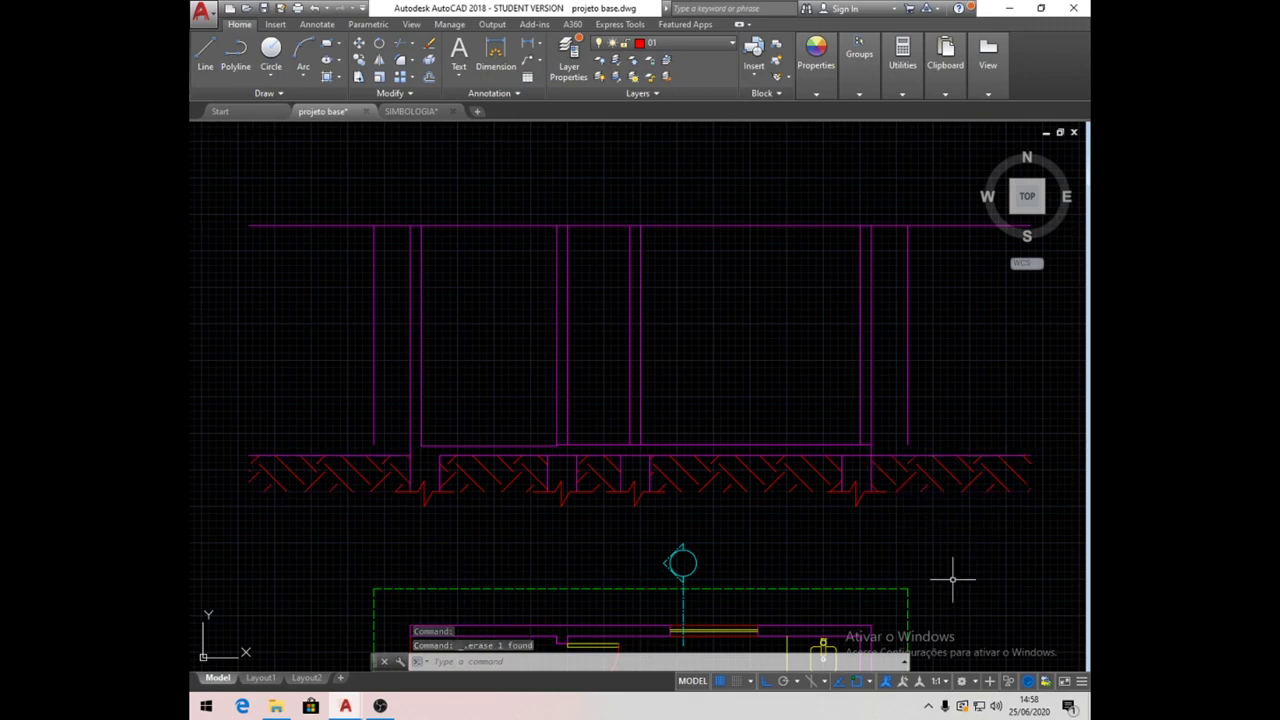
Measure the overall width of the roof plan along its lower outer edge, from corner to corner.
scroll(950, 584, down, 2)
middle_drag(913, 519, 730, 493)
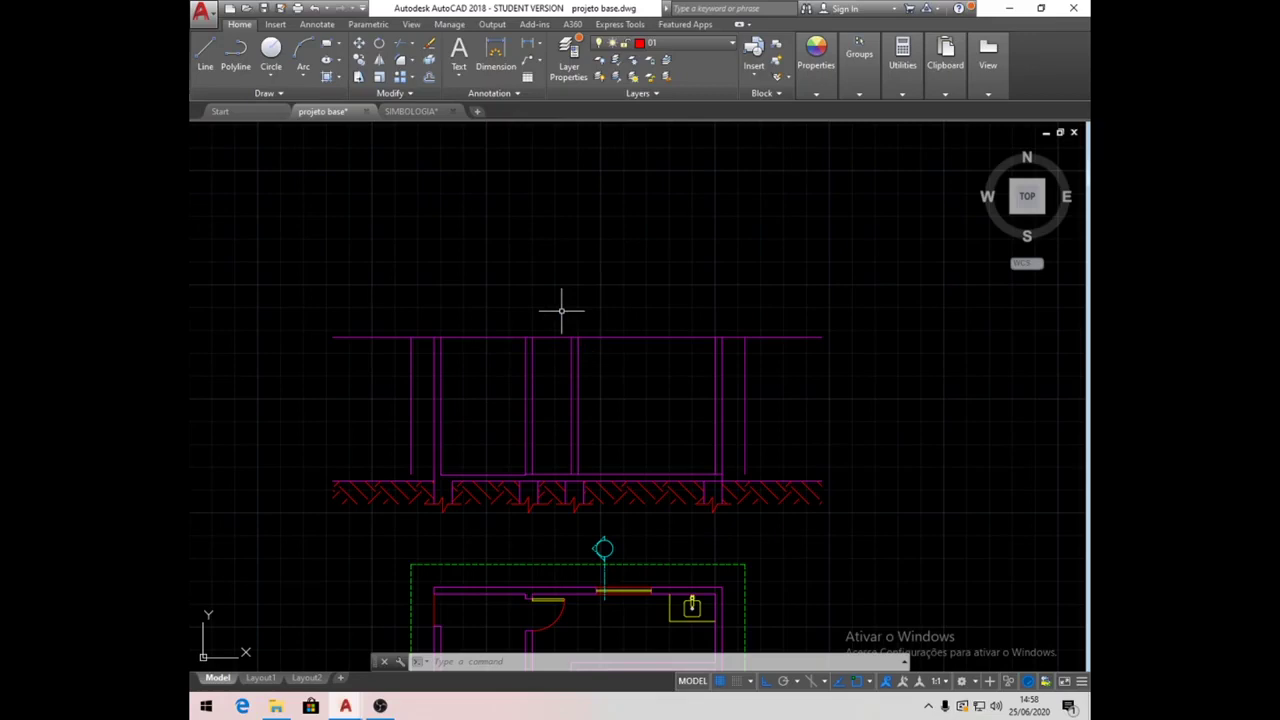
scroll(561, 311, down, 4)
middle_drag(725, 265, 469, 394)
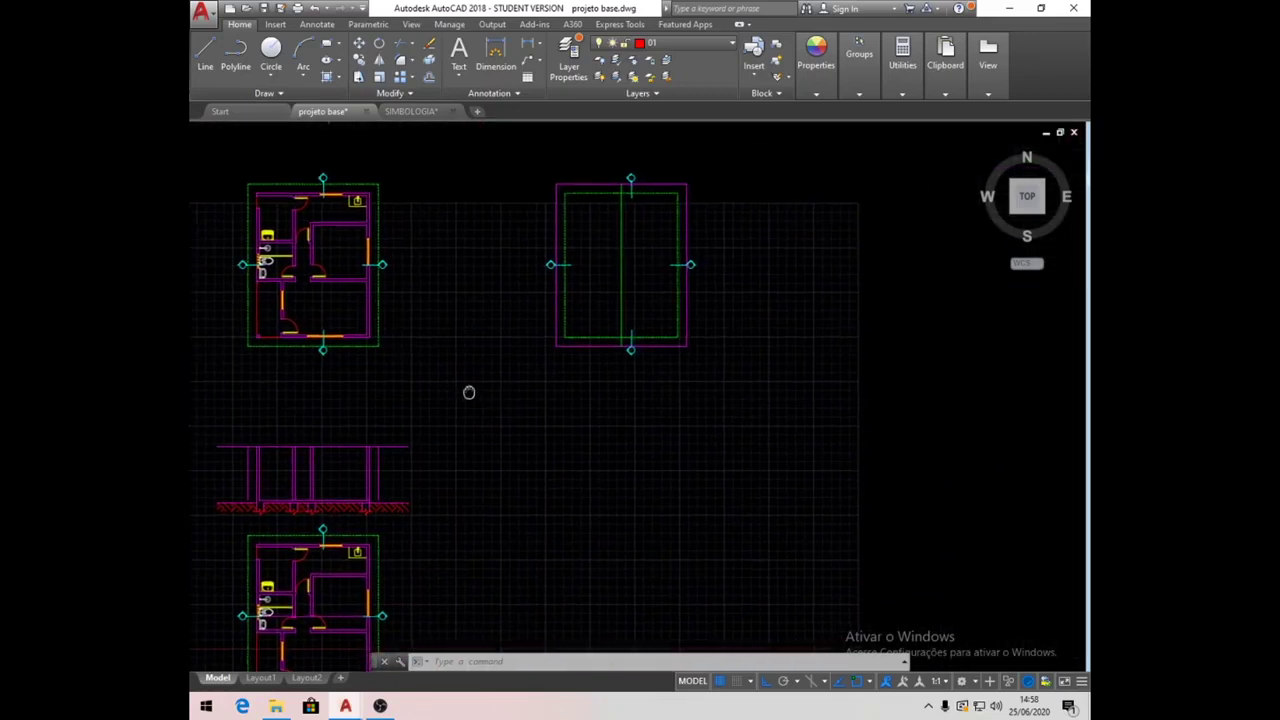
scroll(630, 333, up, 4)
click(902, 93)
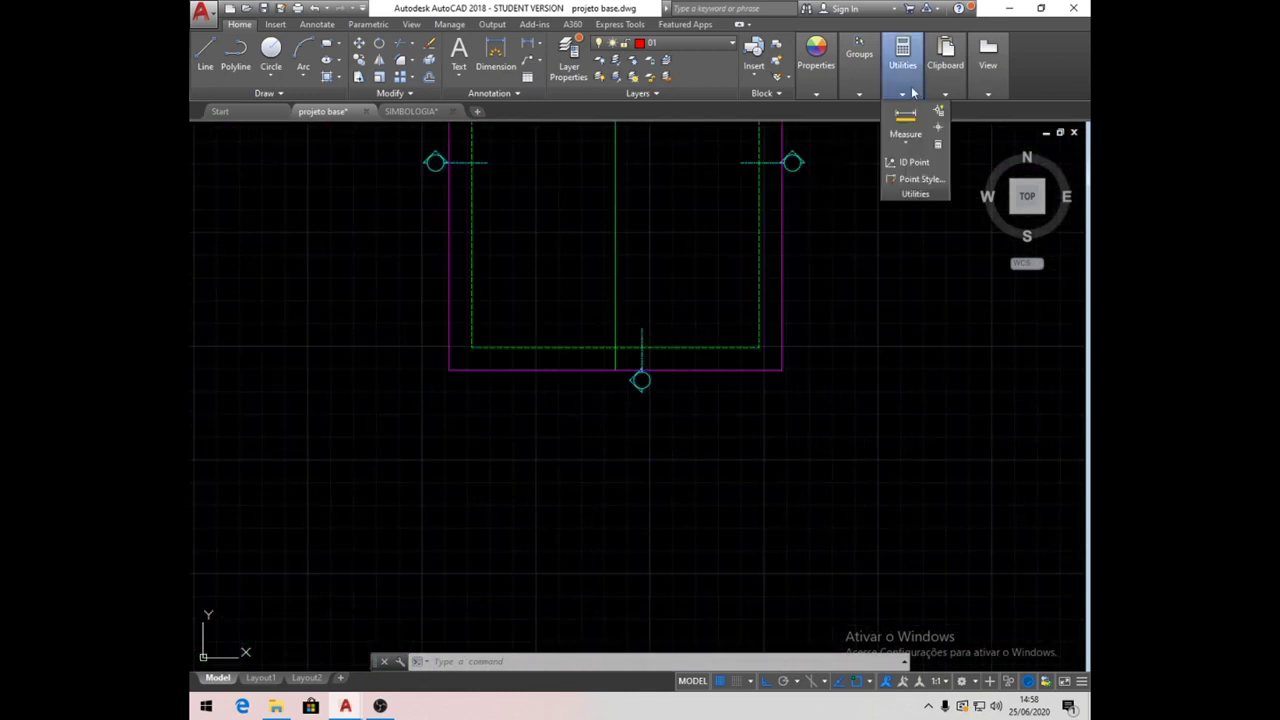
click(910, 122)
click(450, 369)
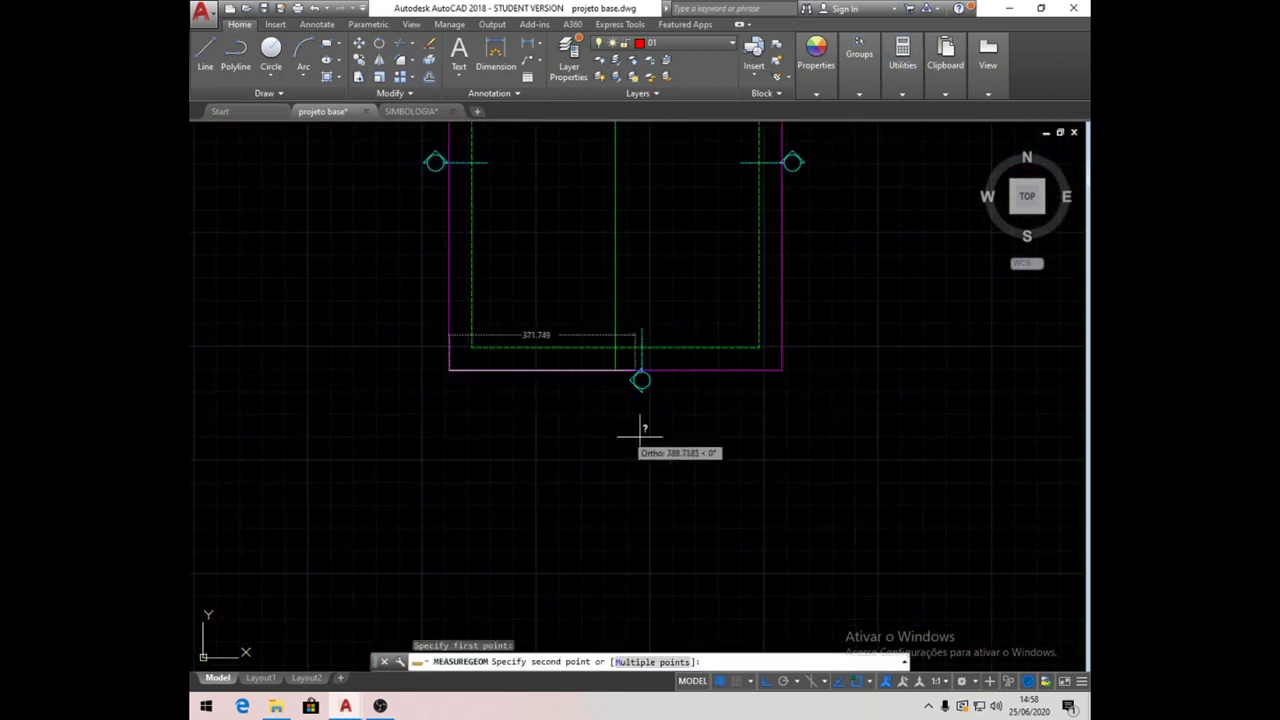
click(782, 370)
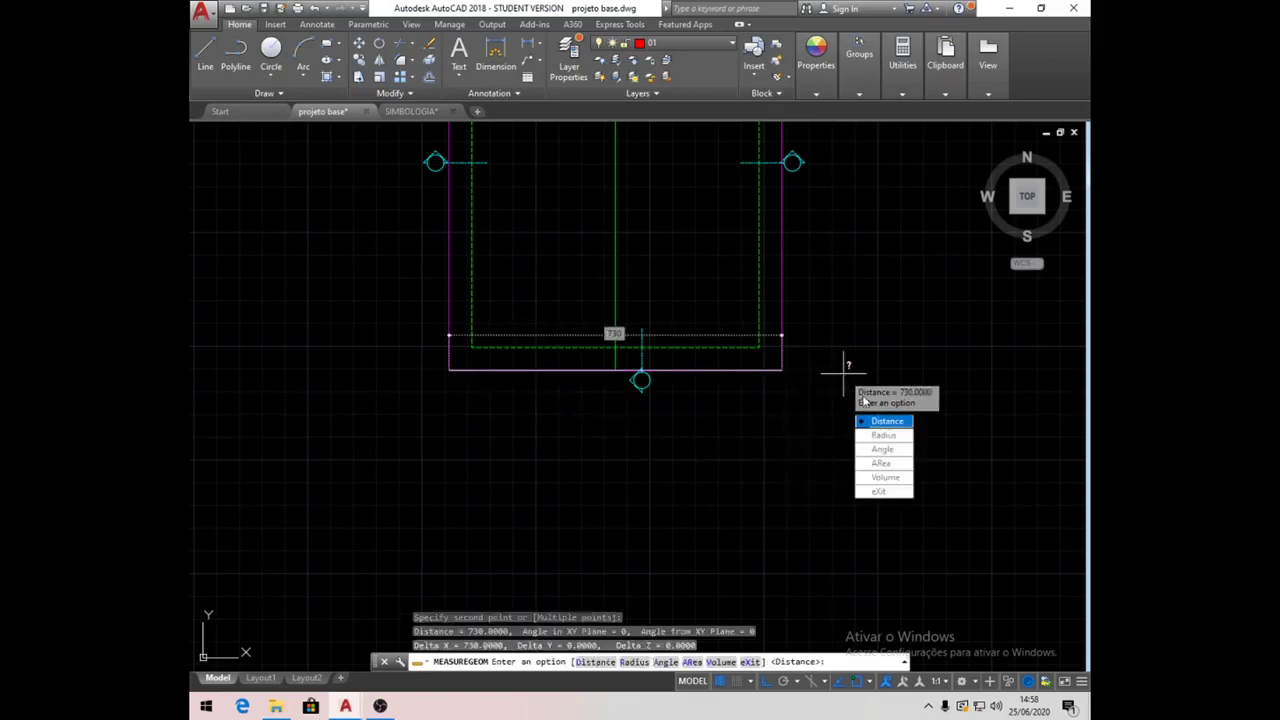
key(Escape)
key(Escape)
key(Escape)
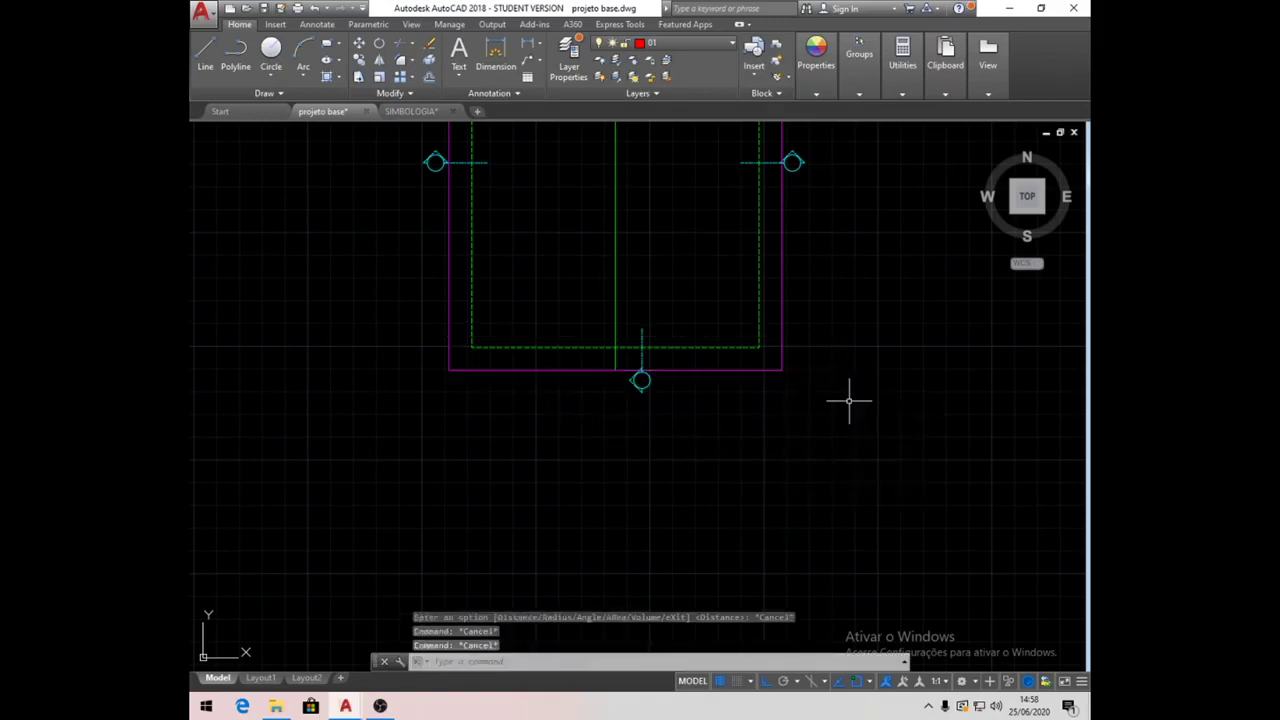
Draw a right triangle 100 wide and 25 high in the empty area beside the section to set the roof slope.
scroll(722, 347, down, 4)
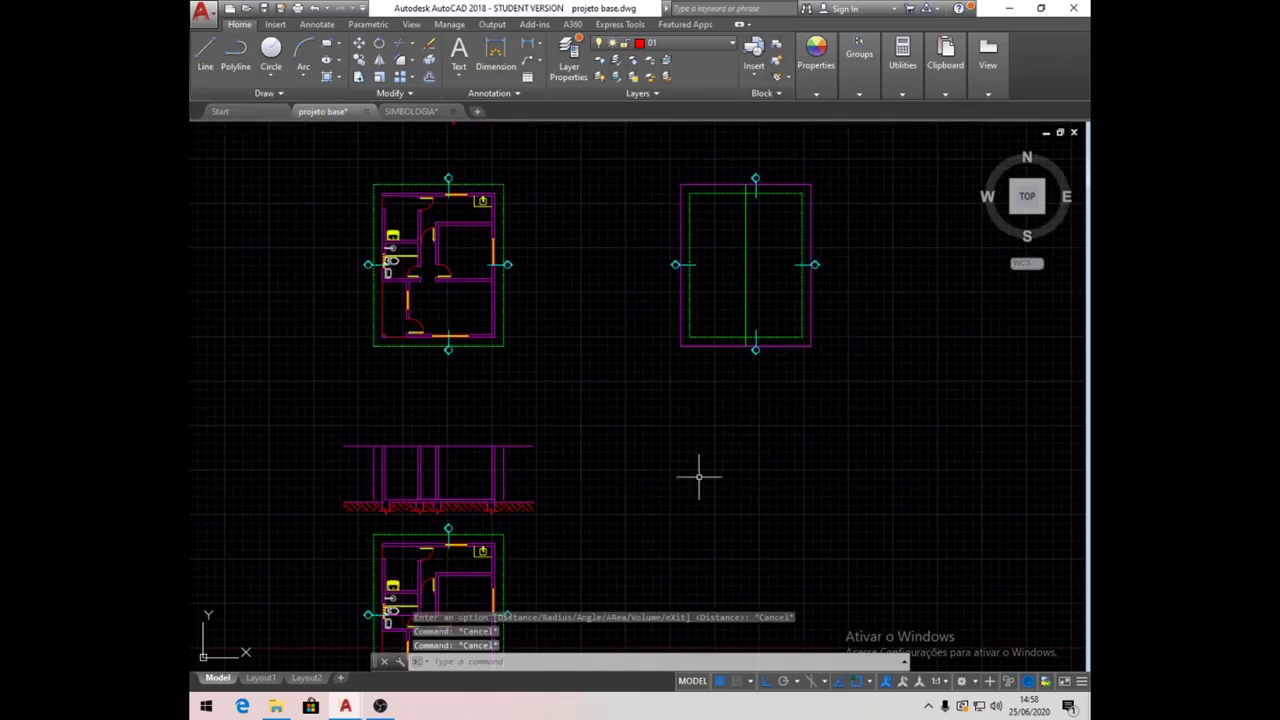
scroll(424, 507, up, 2)
middle_drag(424, 507, 536, 397)
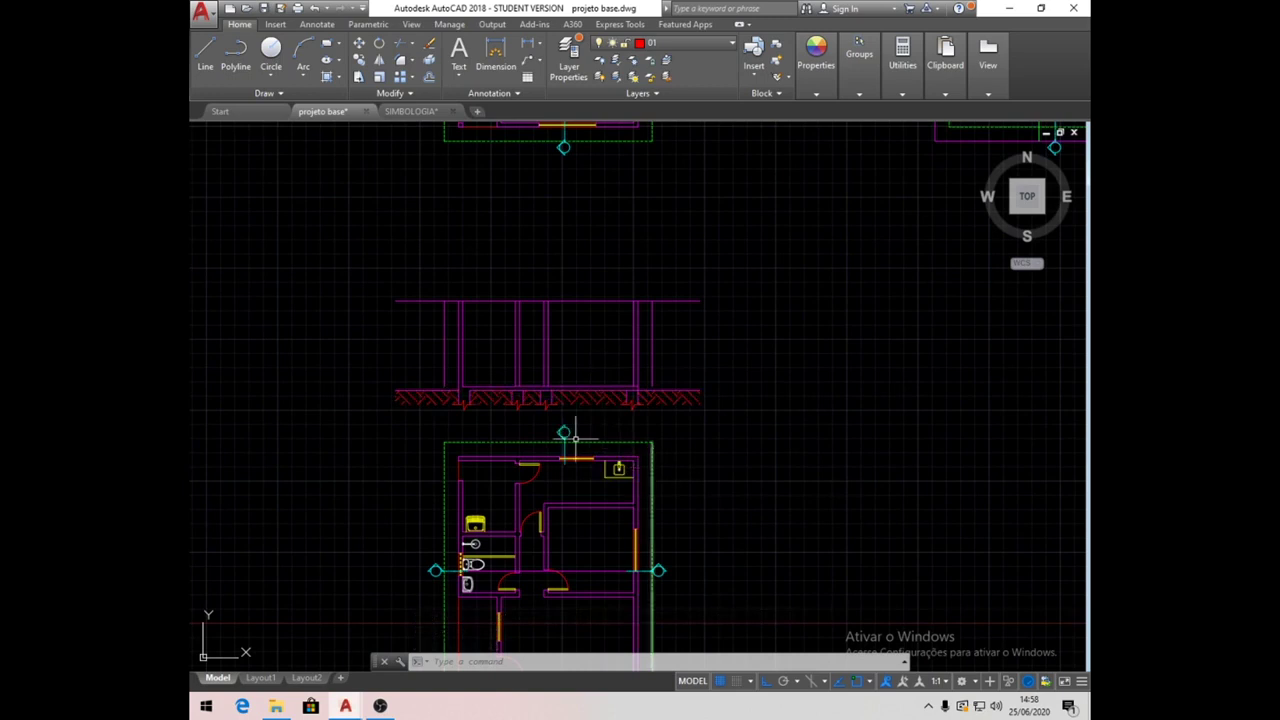
click(206, 55)
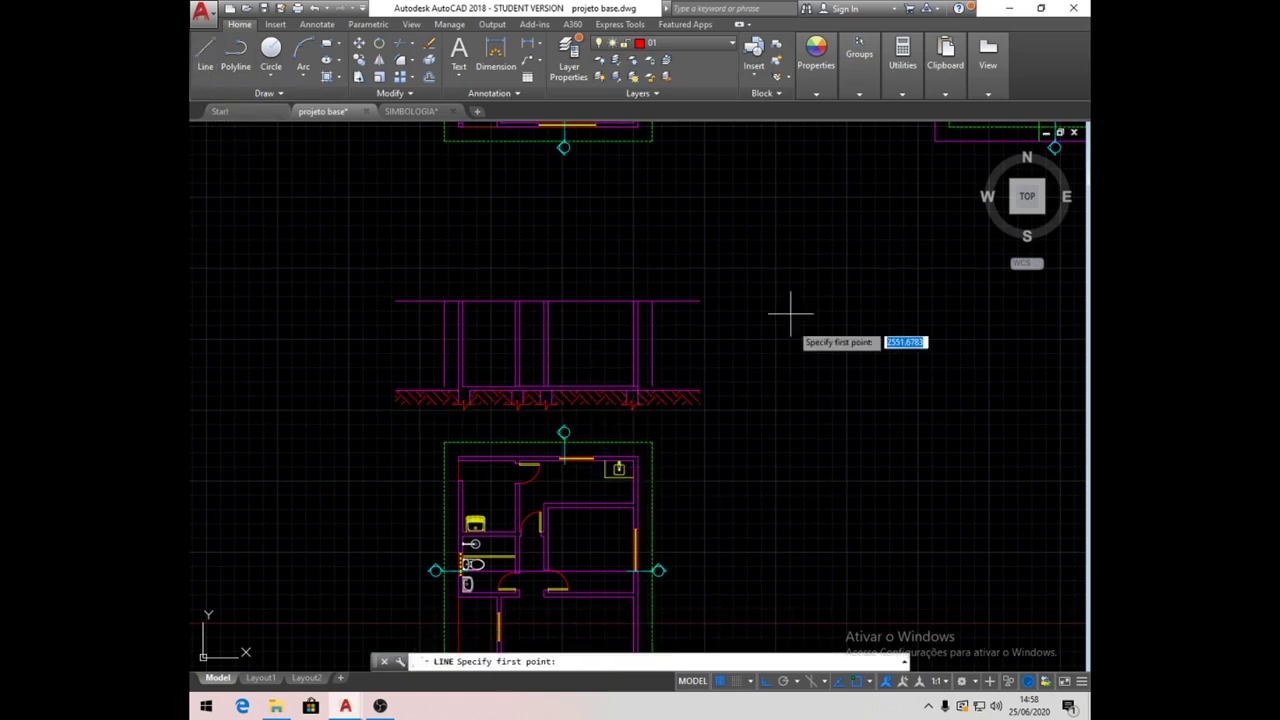
click(756, 500)
text(100)
key(Return)
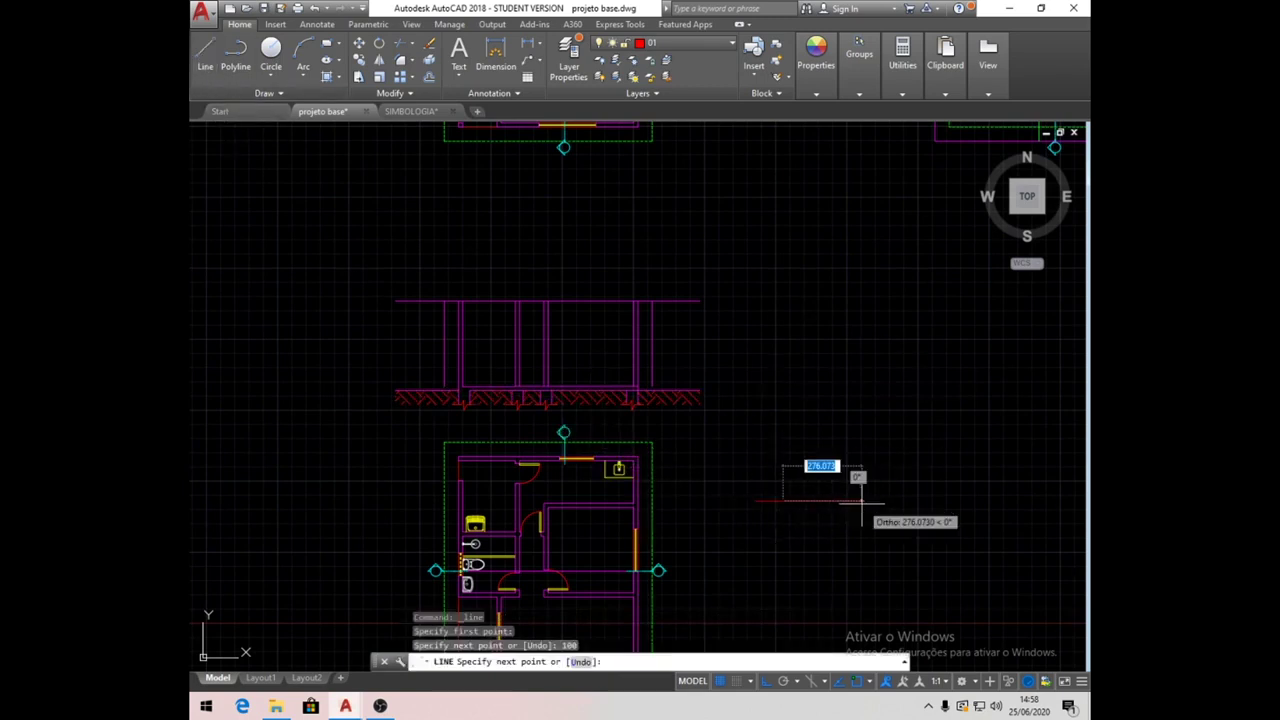
scroll(800, 490, up, 5)
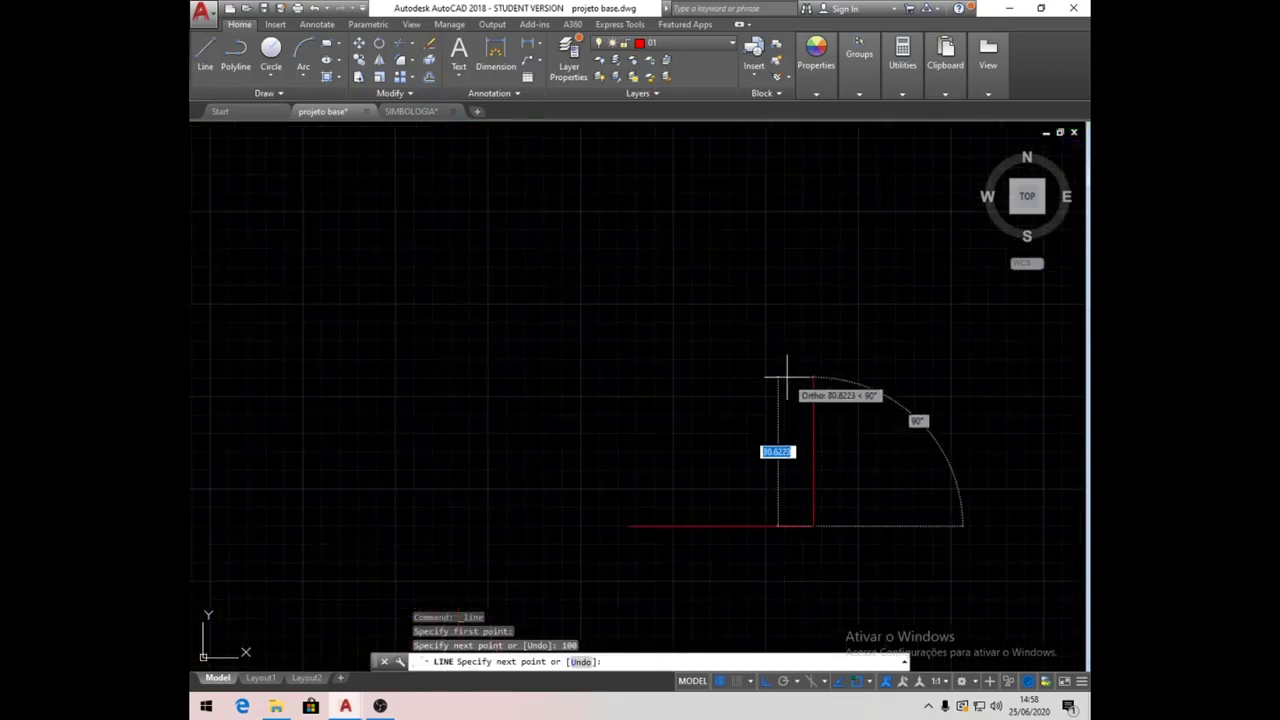
text(25)
key(Return)
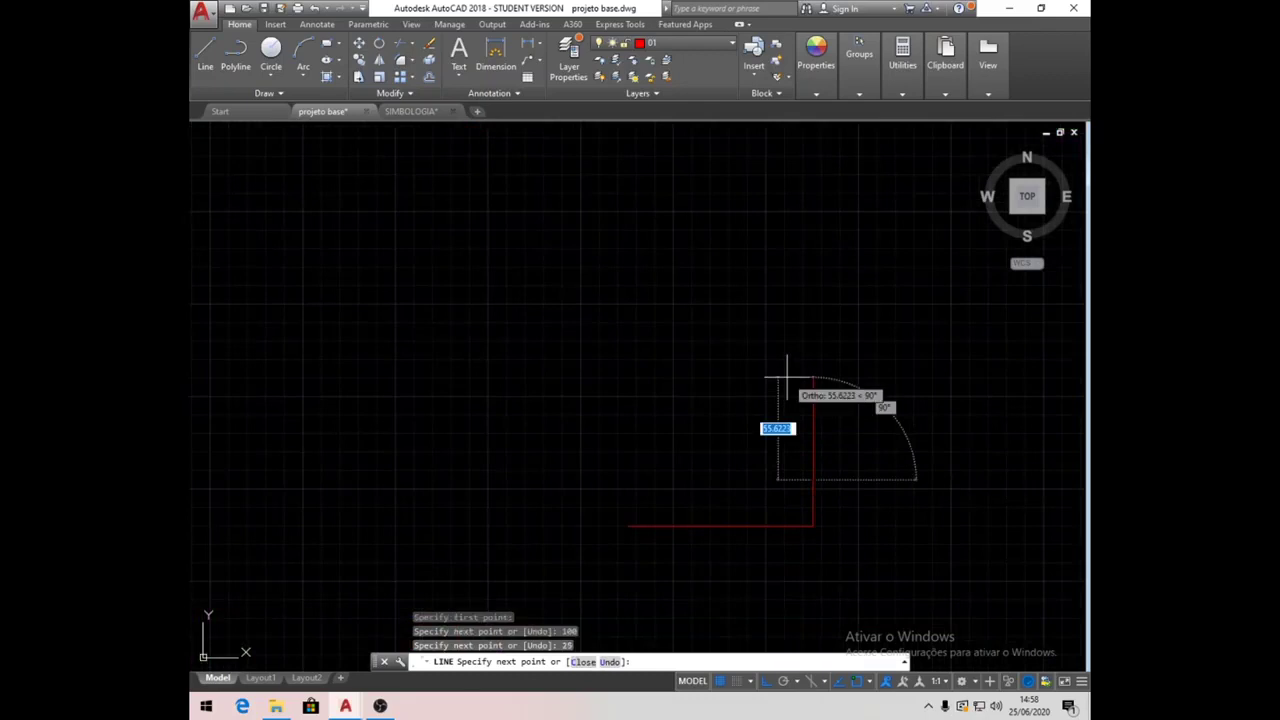
click(627, 524)
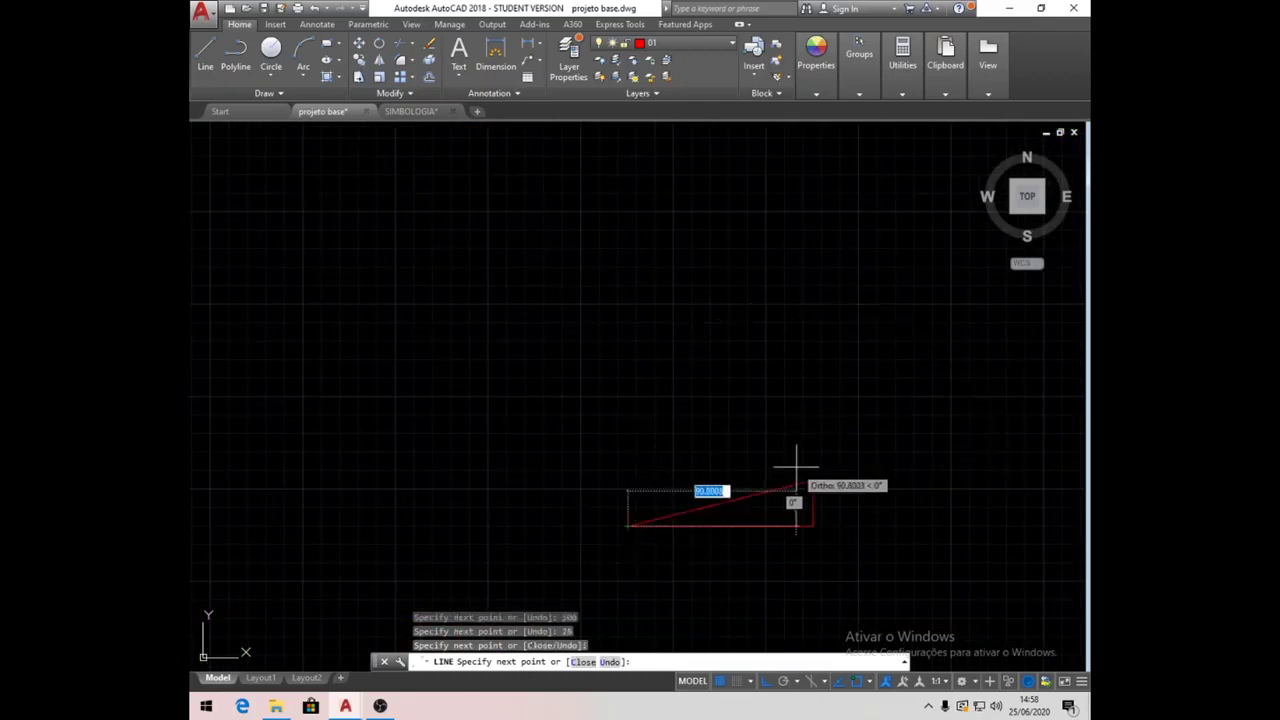
key(Escape)
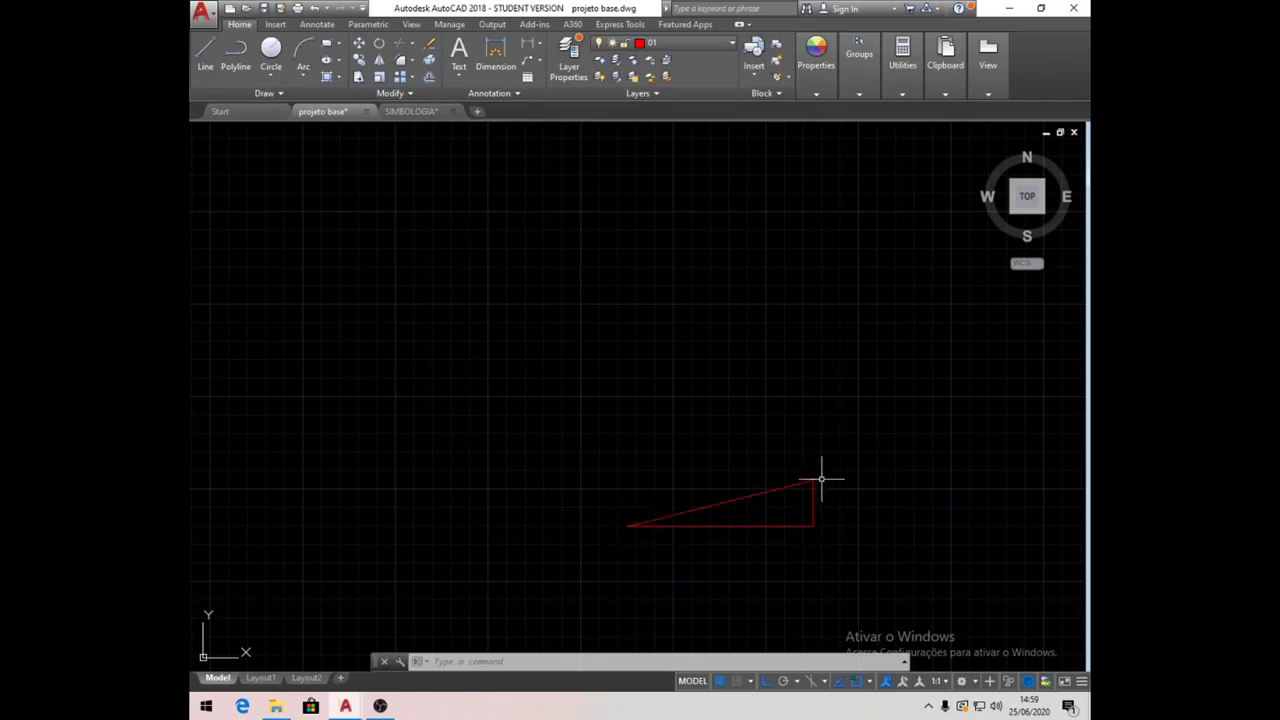
Move the triangle's sloped line by its lower end onto the top of the section's left eave line.
scroll(842, 493, down, 3)
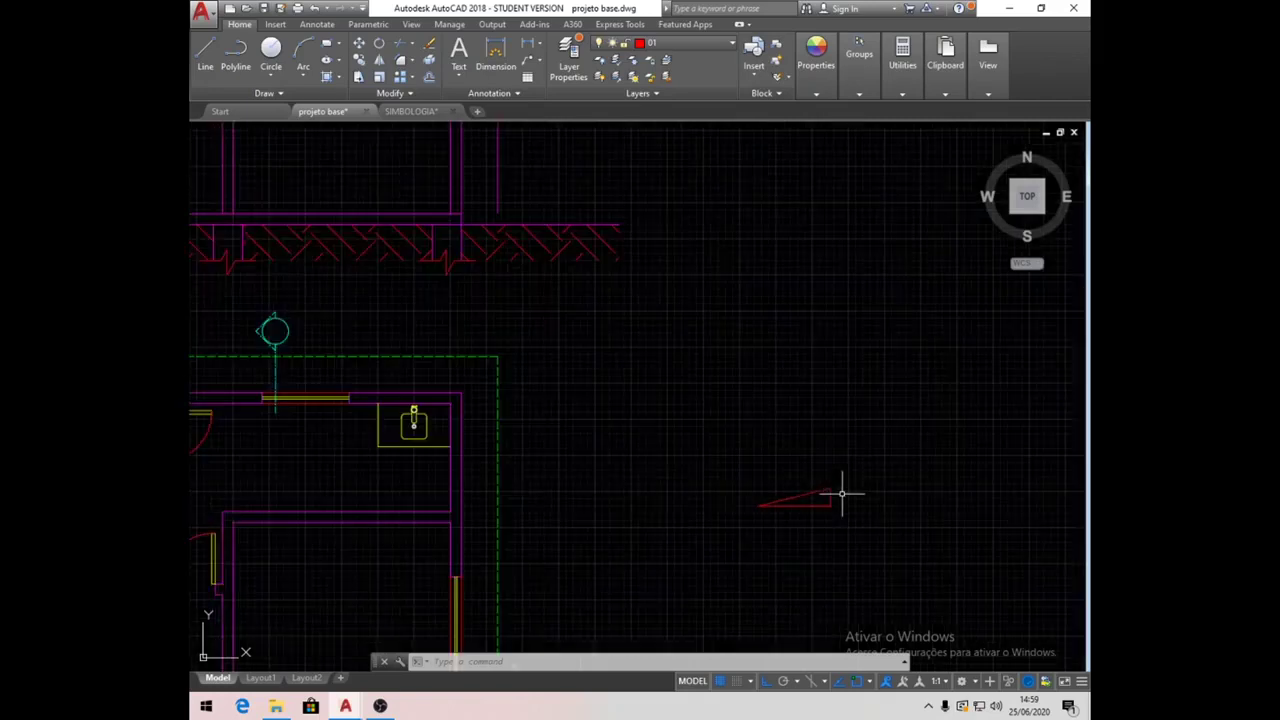
click(359, 45)
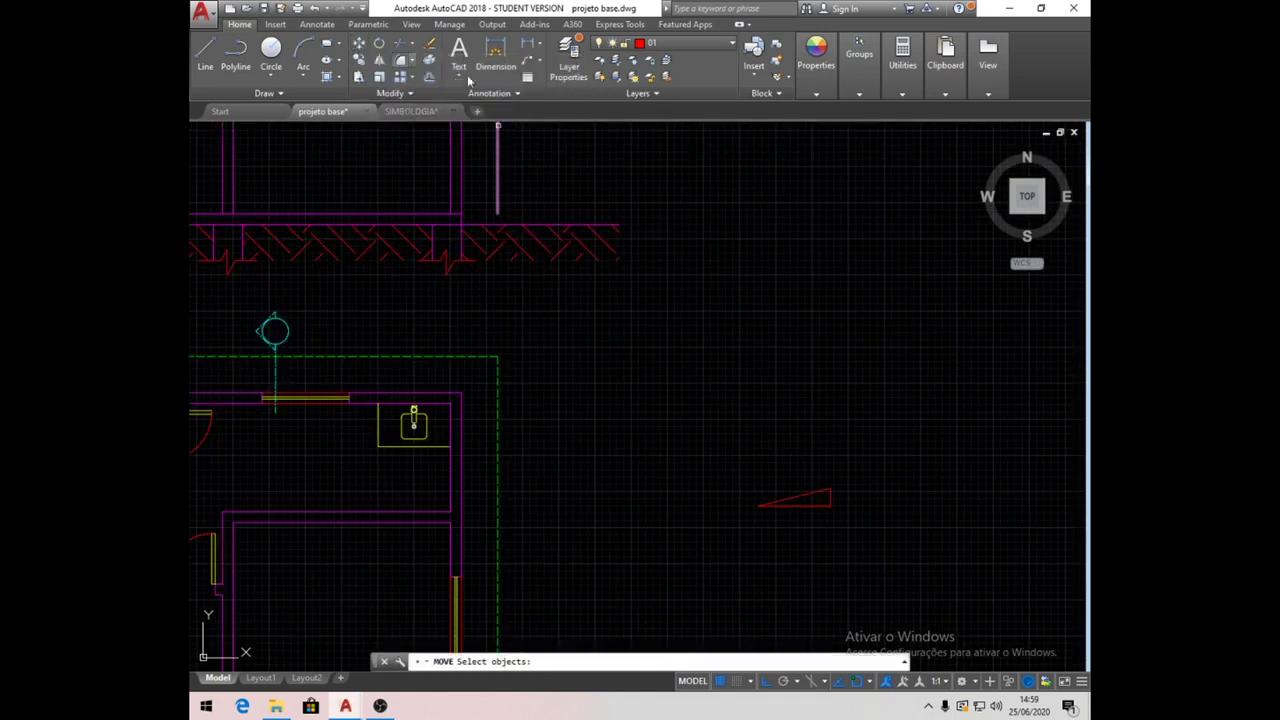
click(816, 492)
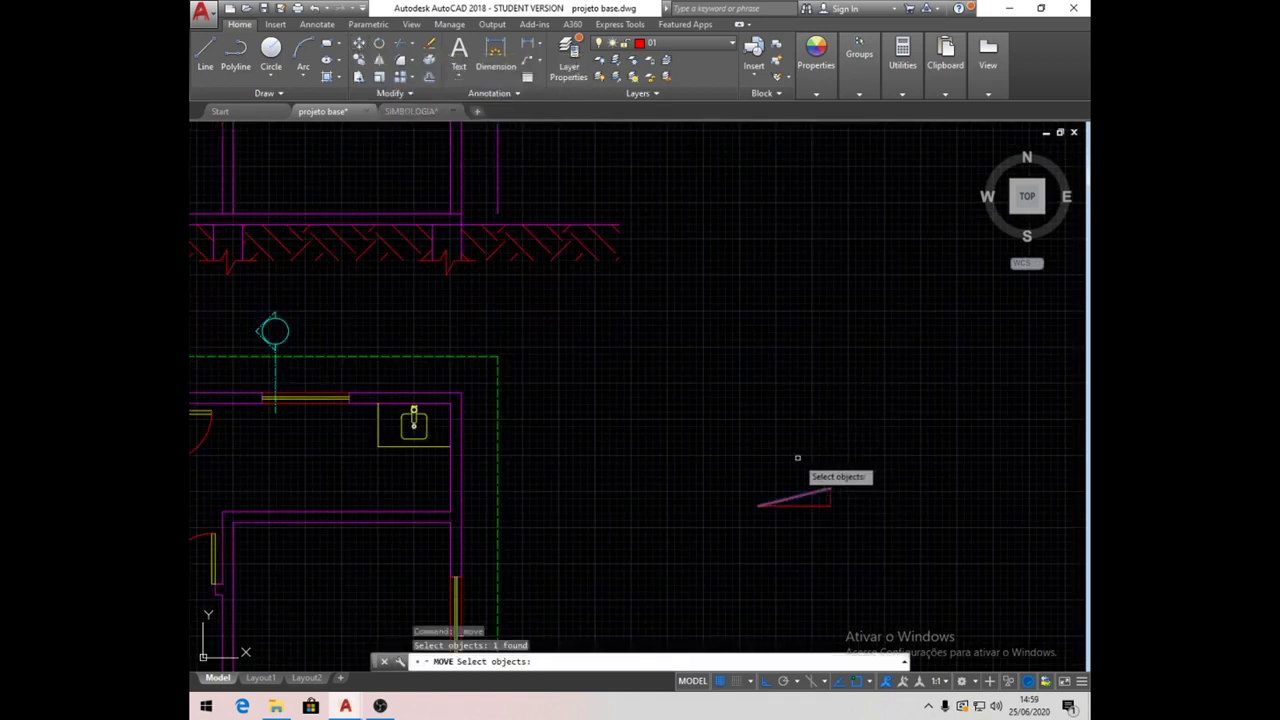
scroll(750, 505, down, 2)
key(Return)
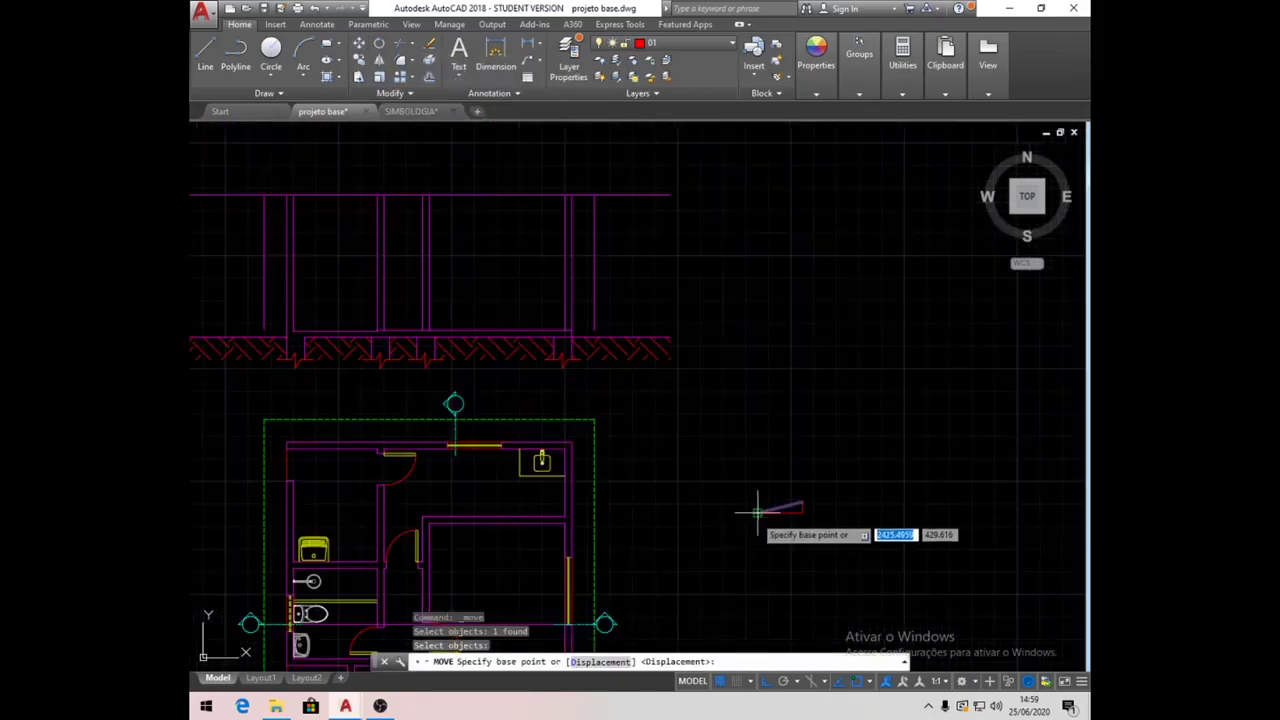
click(757, 513)
scroll(877, 409, down, 2)
scroll(534, 240, up, 5)
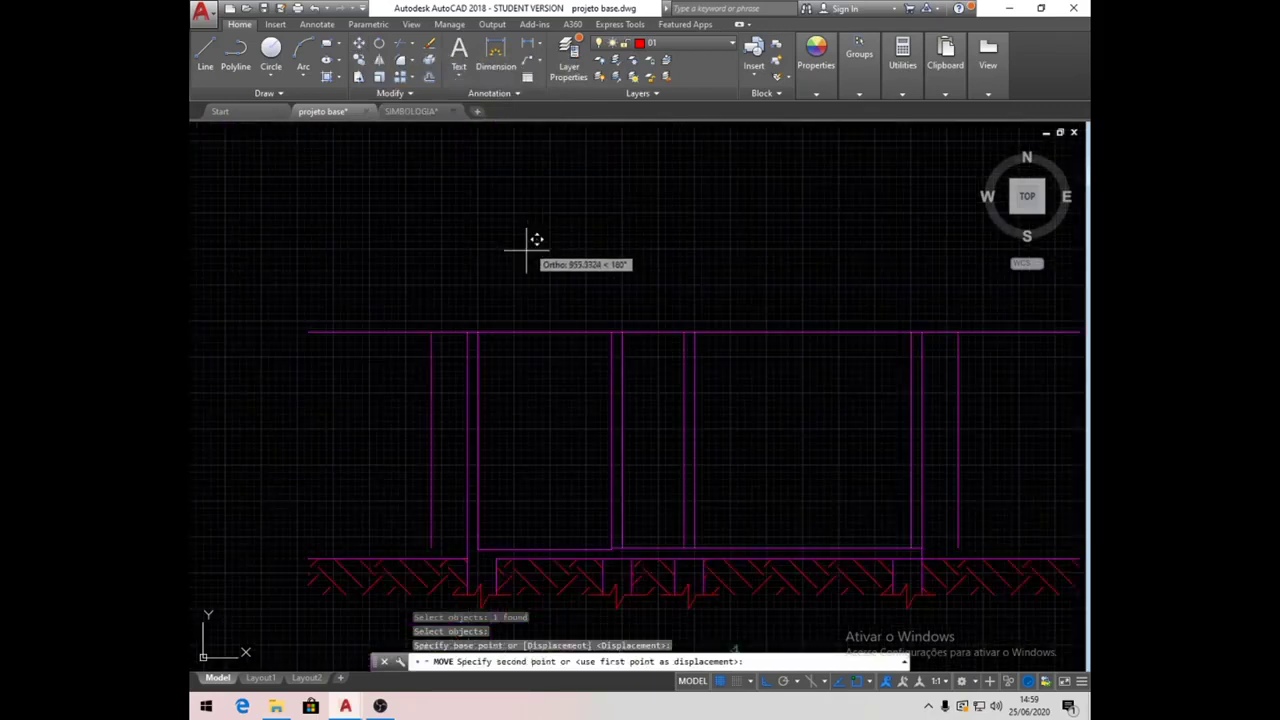
click(434, 332)
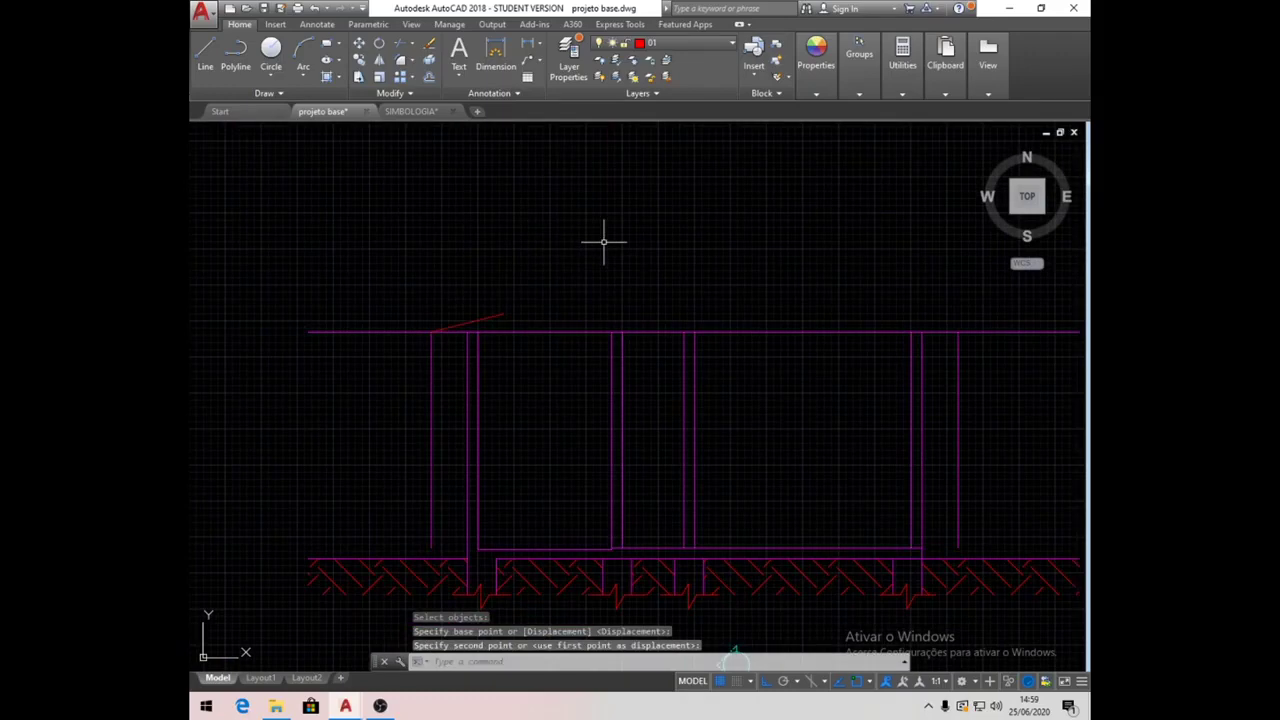
Replace the long horizontal line above the walls with one joining only the tops of the left and right eave lines.
scroll(460, 340, down, 2)
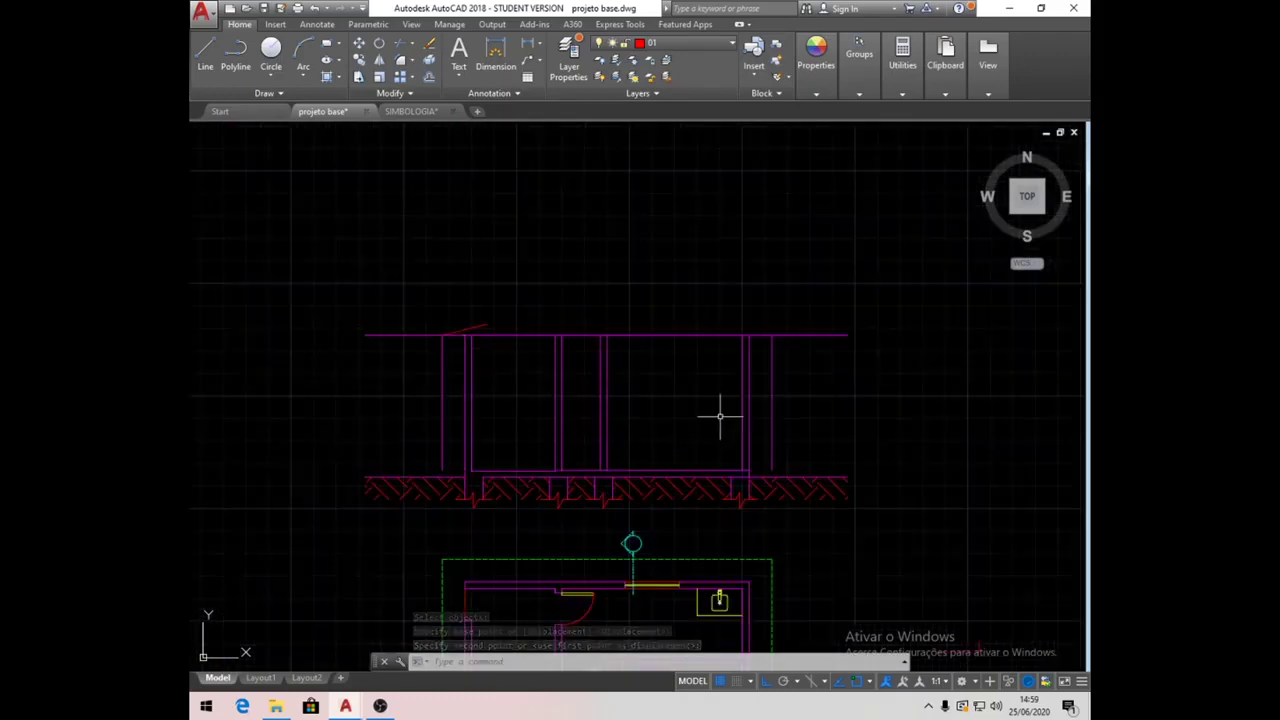
click(424, 335)
key(Delete)
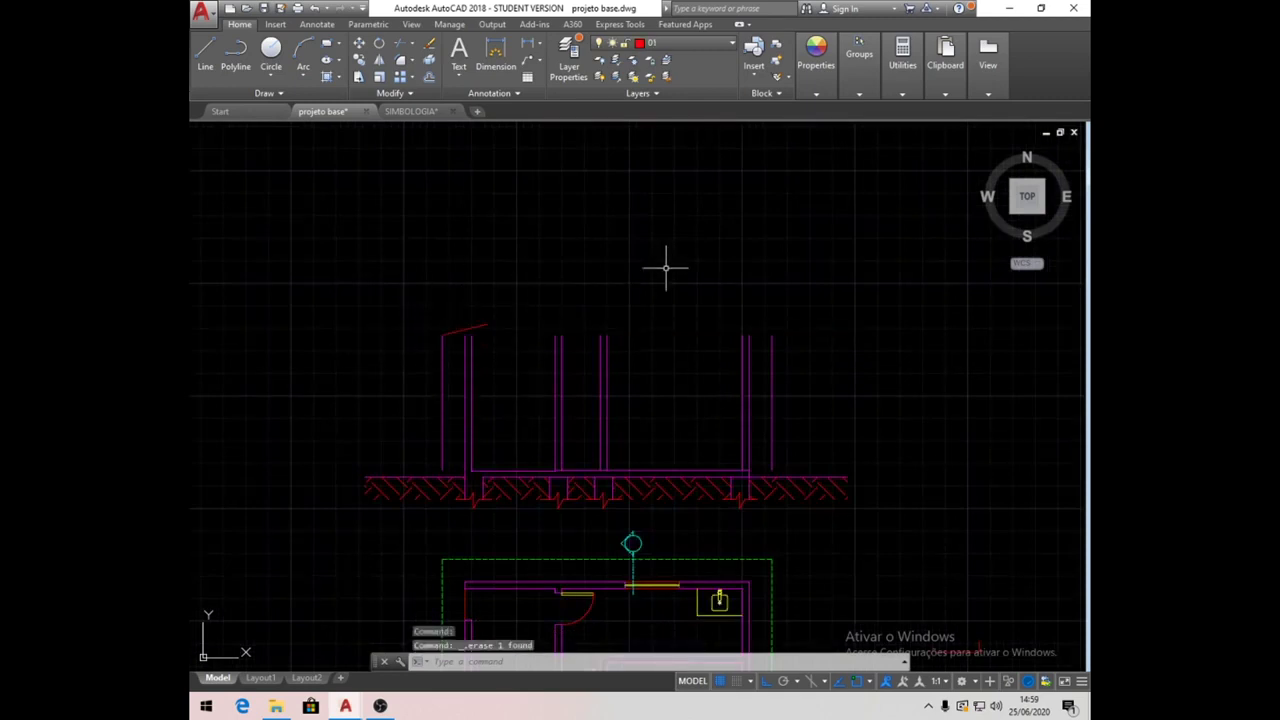
click(205, 55)
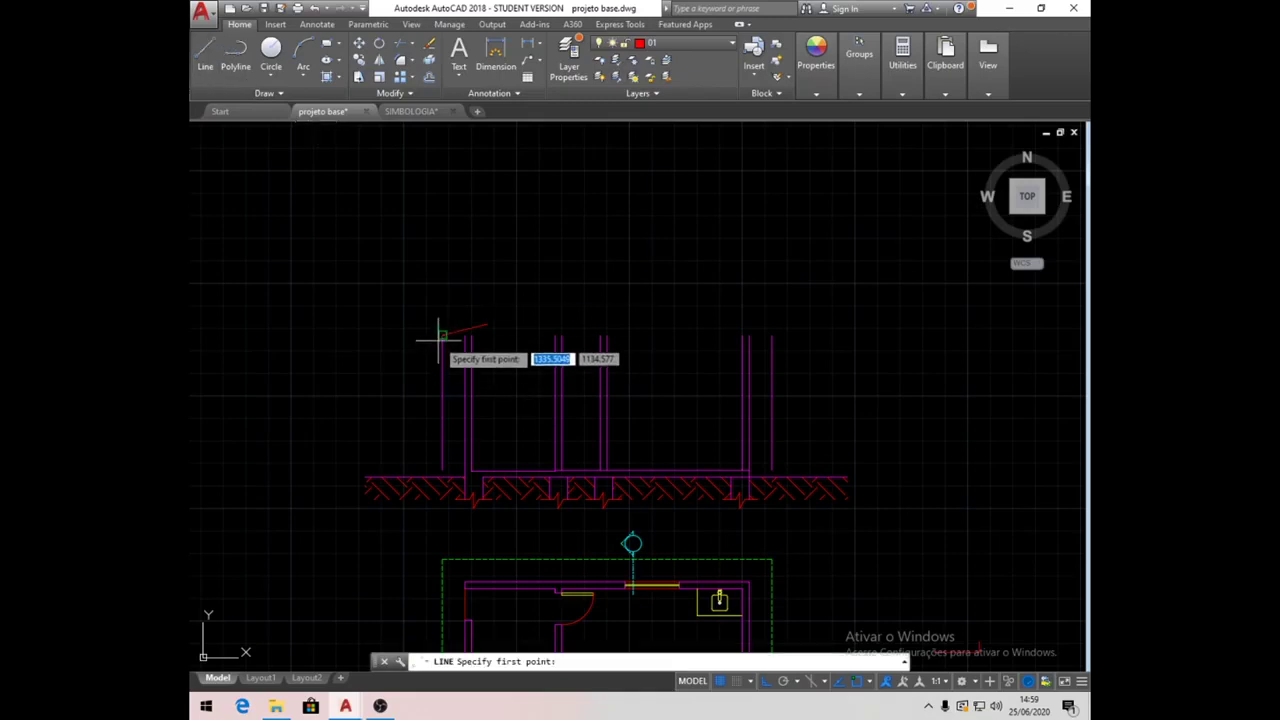
click(442, 335)
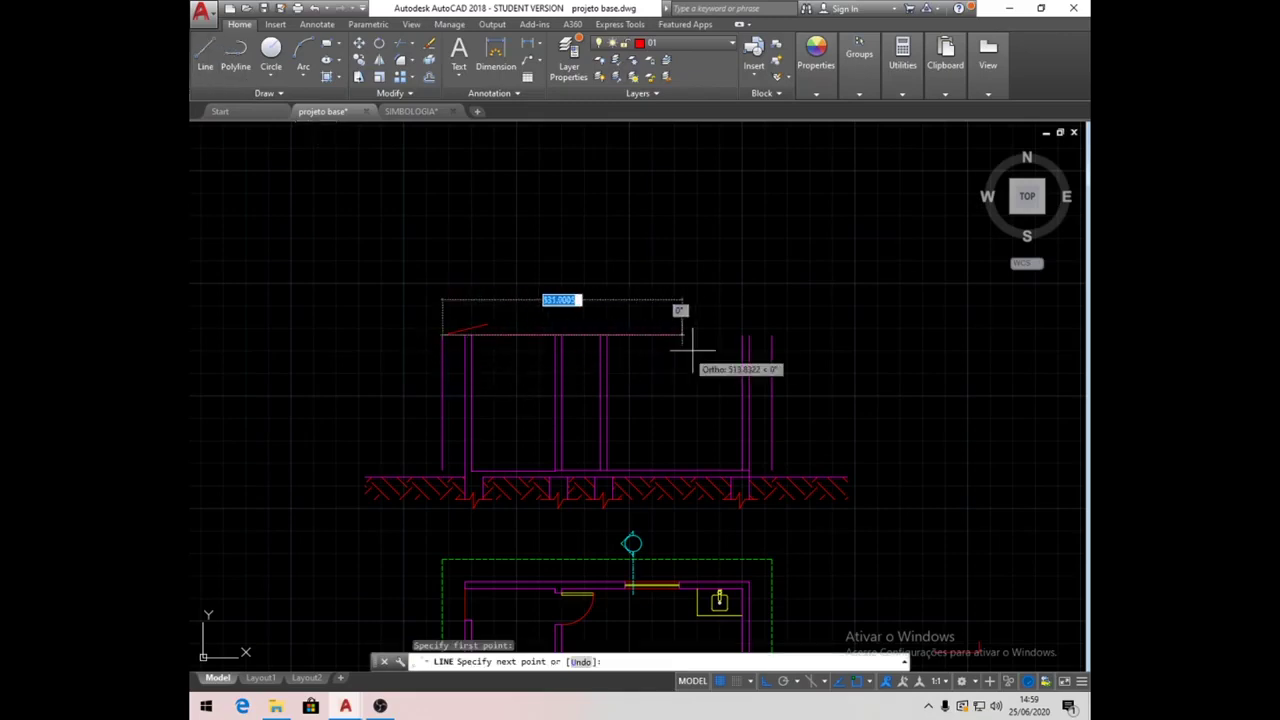
click(771, 335)
key(Return)
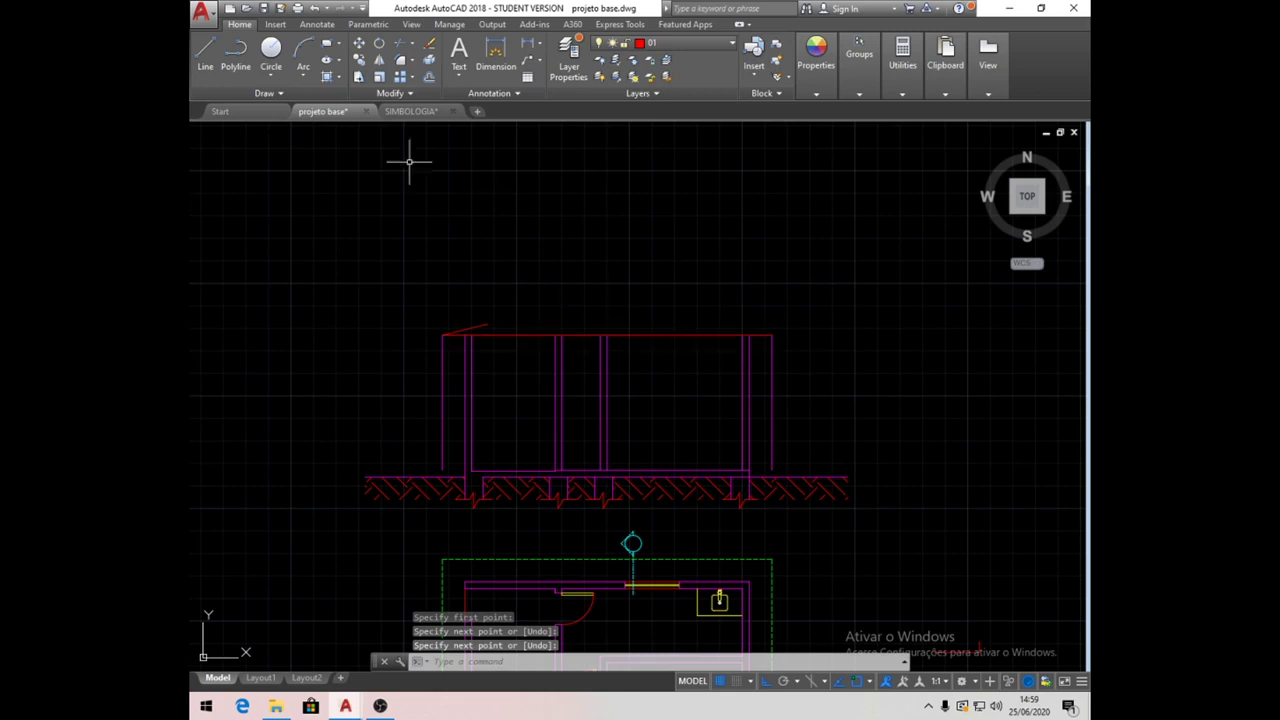
Draw a vertical line upward from the midpoint of the horizontal line between the eaves.
click(205, 55)
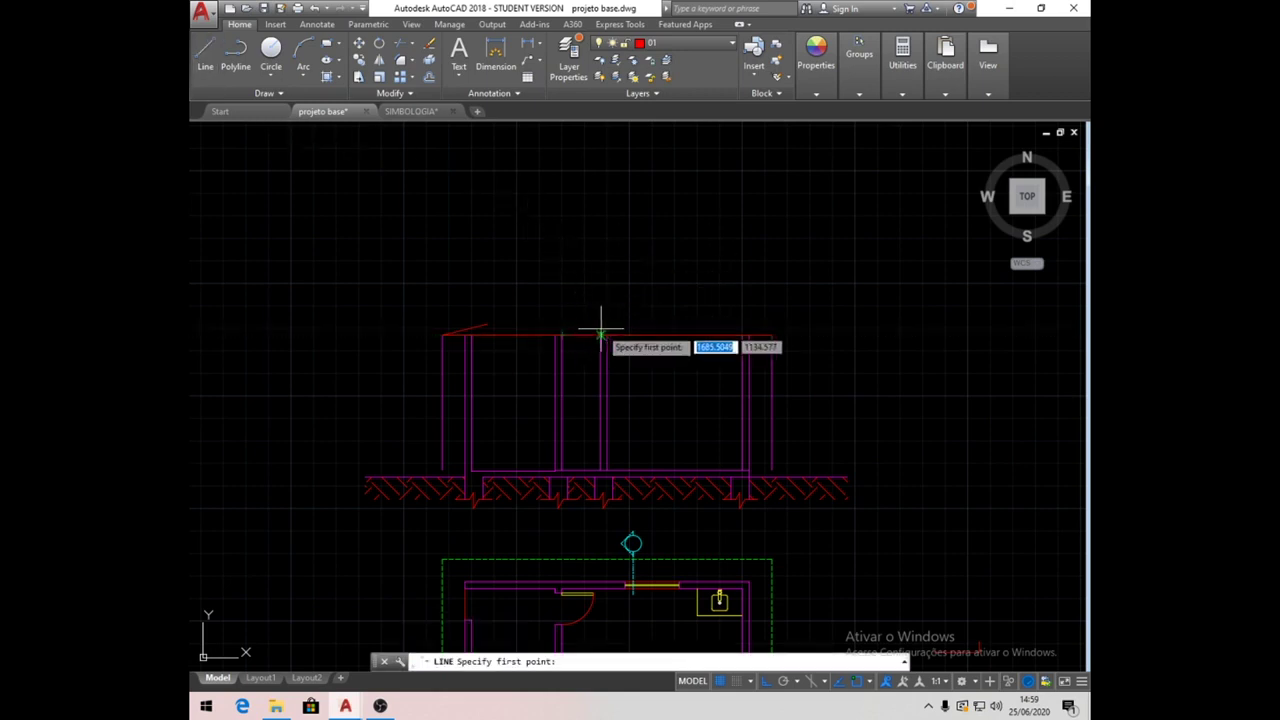
scroll(605, 335, up, 3)
click(648, 349)
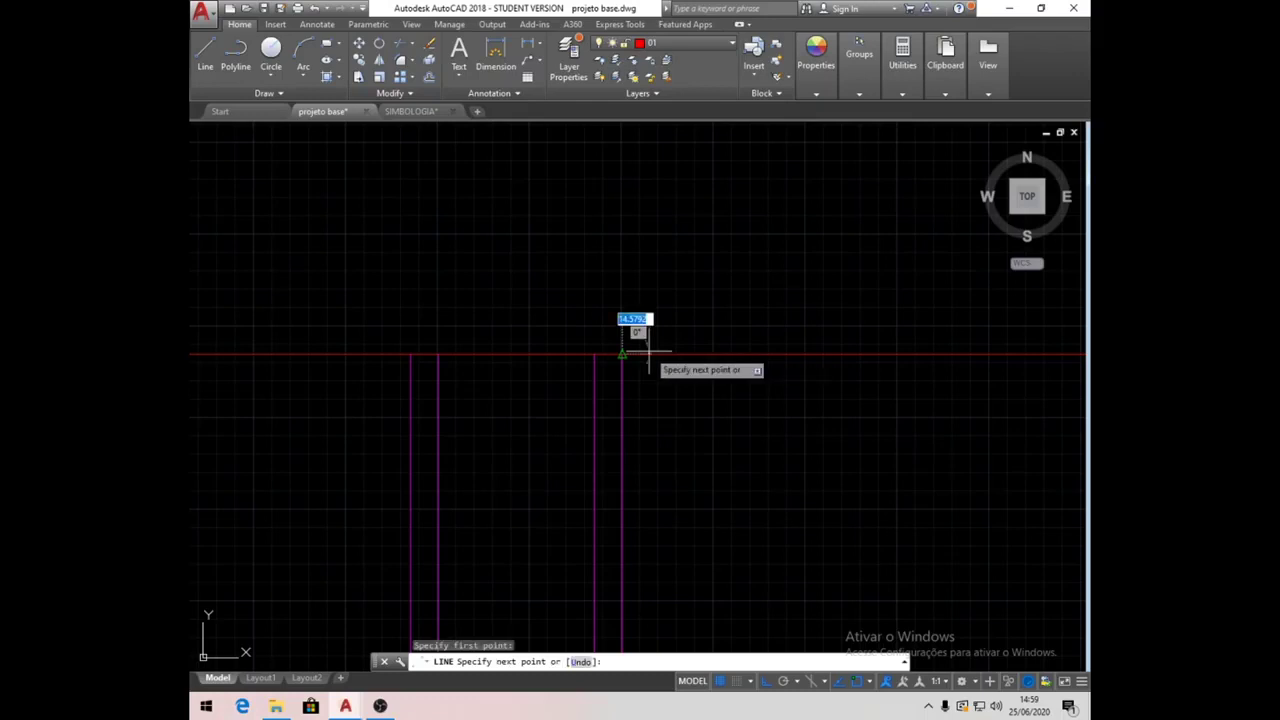
scroll(623, 280, down, 3)
click(638, 160)
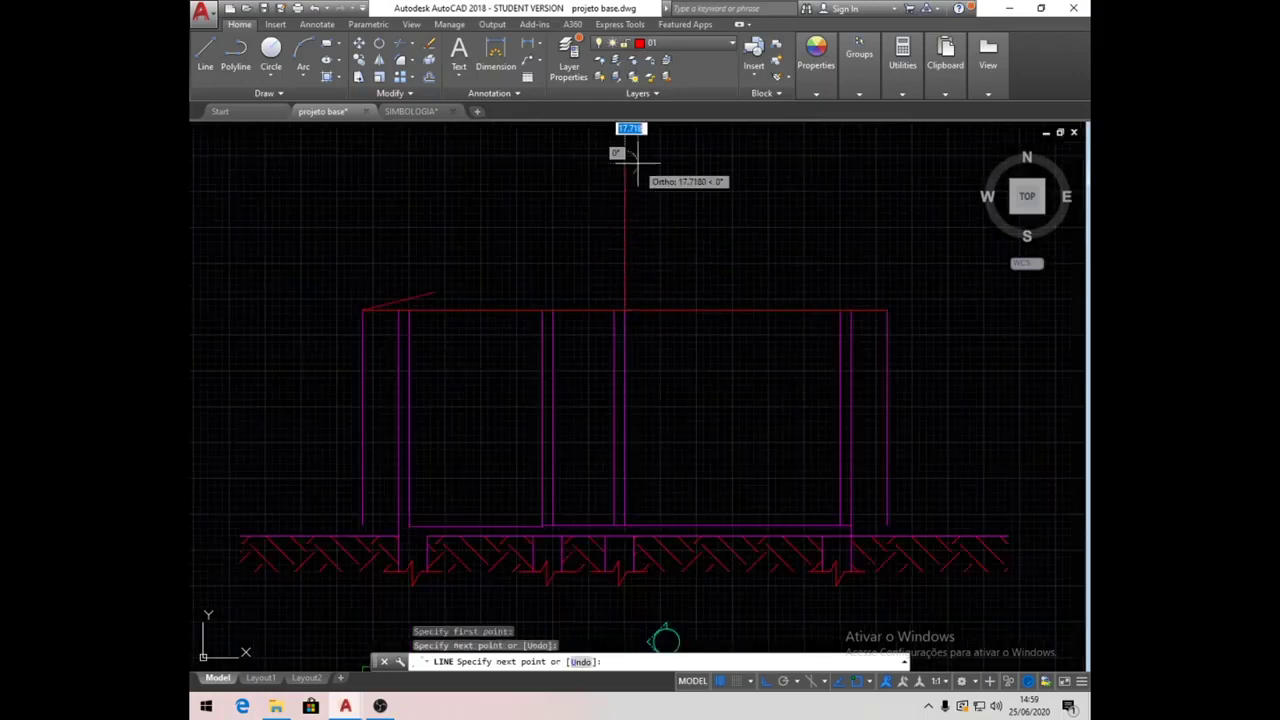
key(Return)
Extend the sloped roof line from the left eave to the vertical centre line.
click(409, 46)
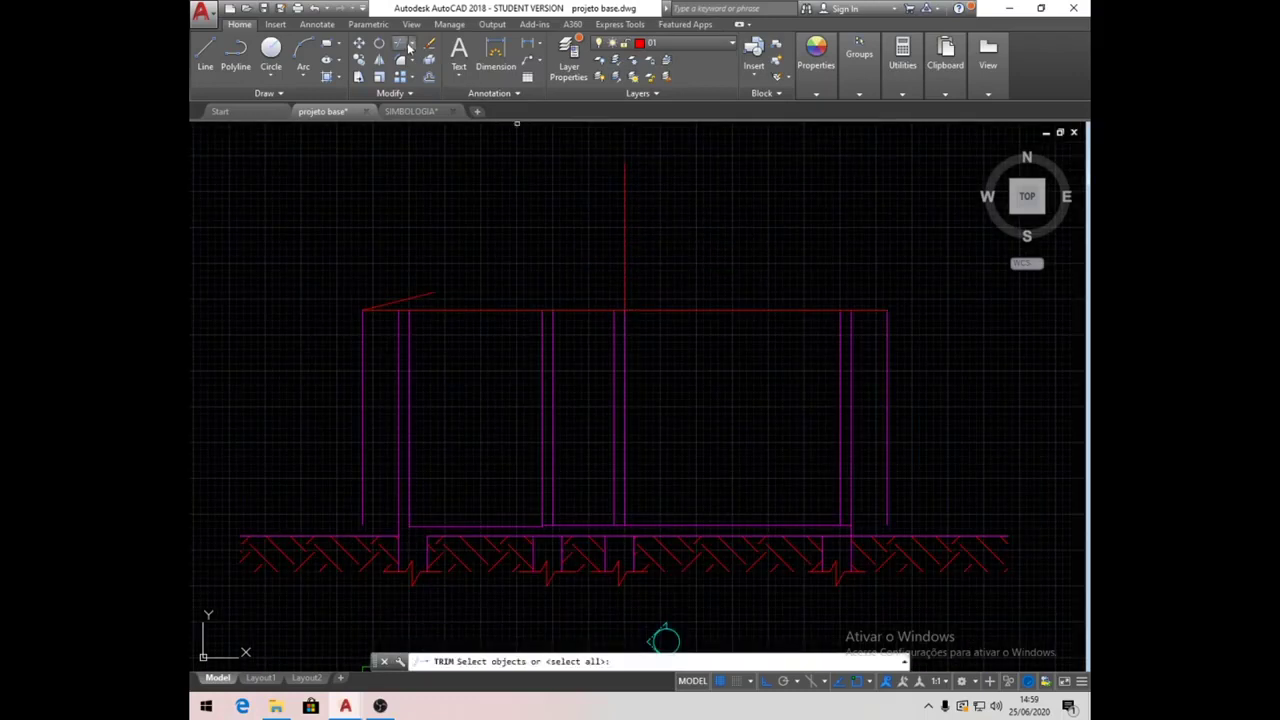
click(623, 237)
key(Return)
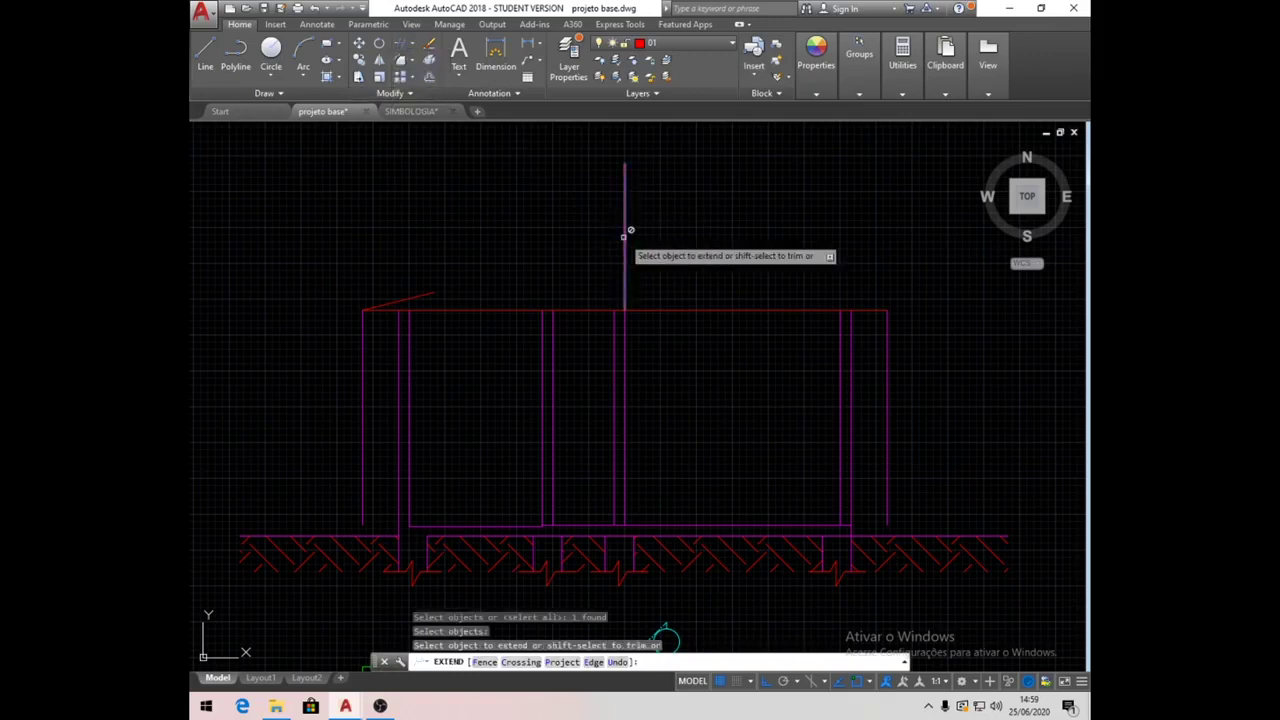
click(433, 293)
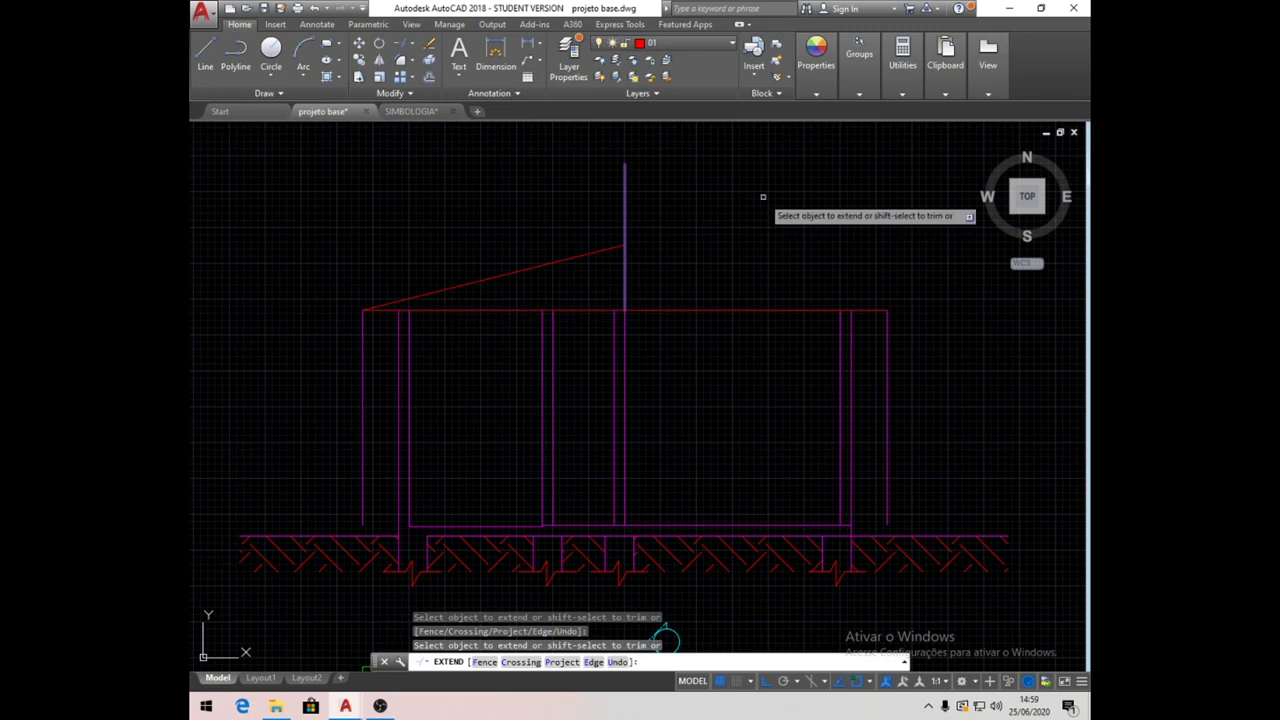
key(Return)
middle_drag(737, 306, 708, 294)
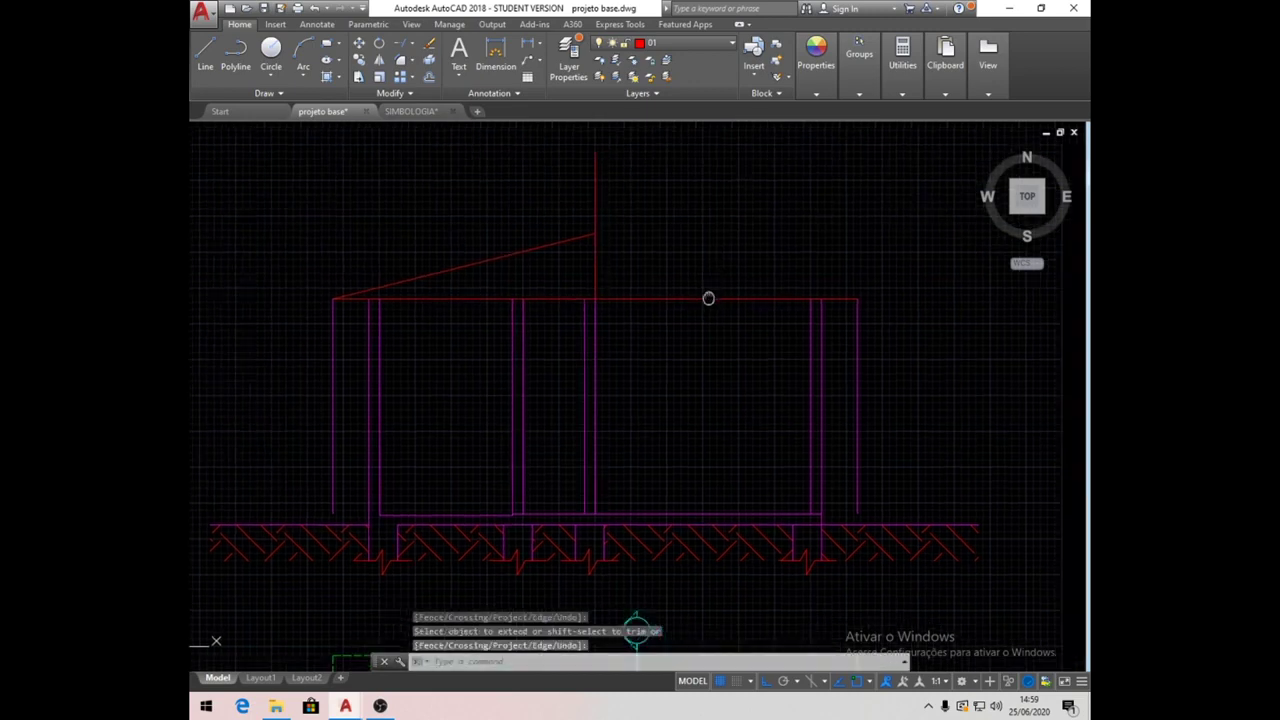
Mirror the left sloped roof line about the vertical centre line, keeping the original.
click(379, 60)
click(574, 240)
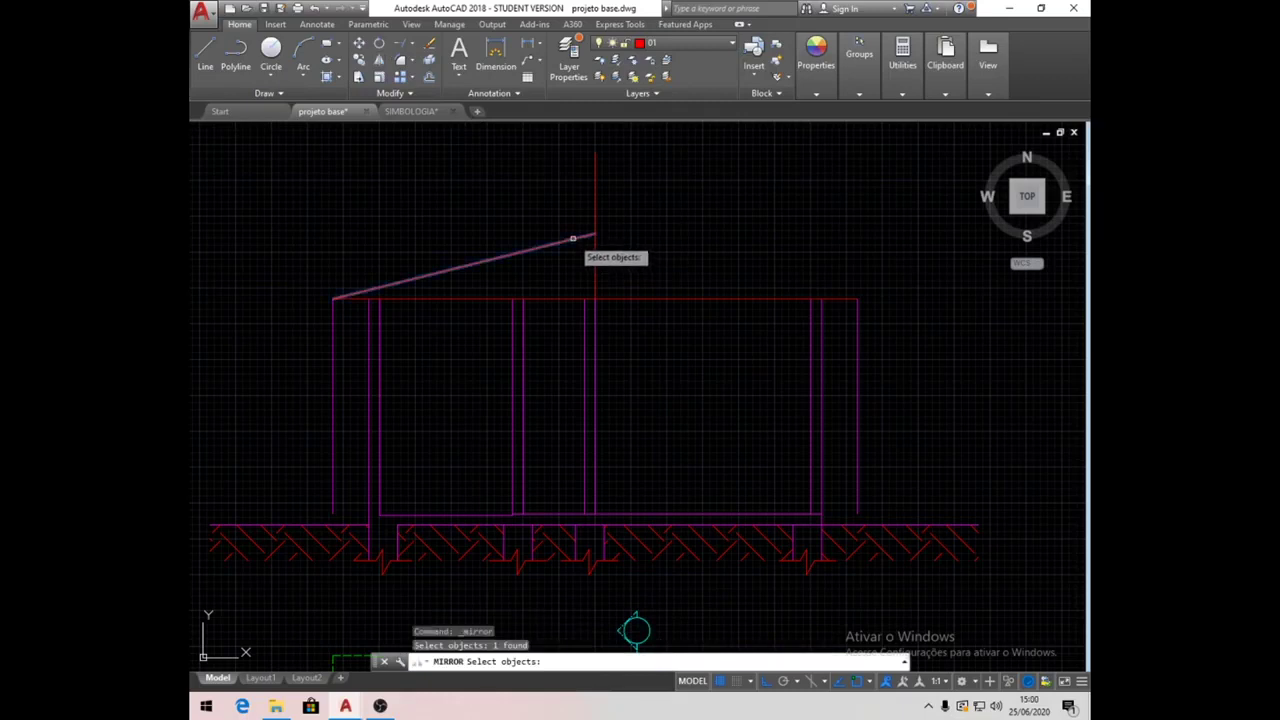
key(Return)
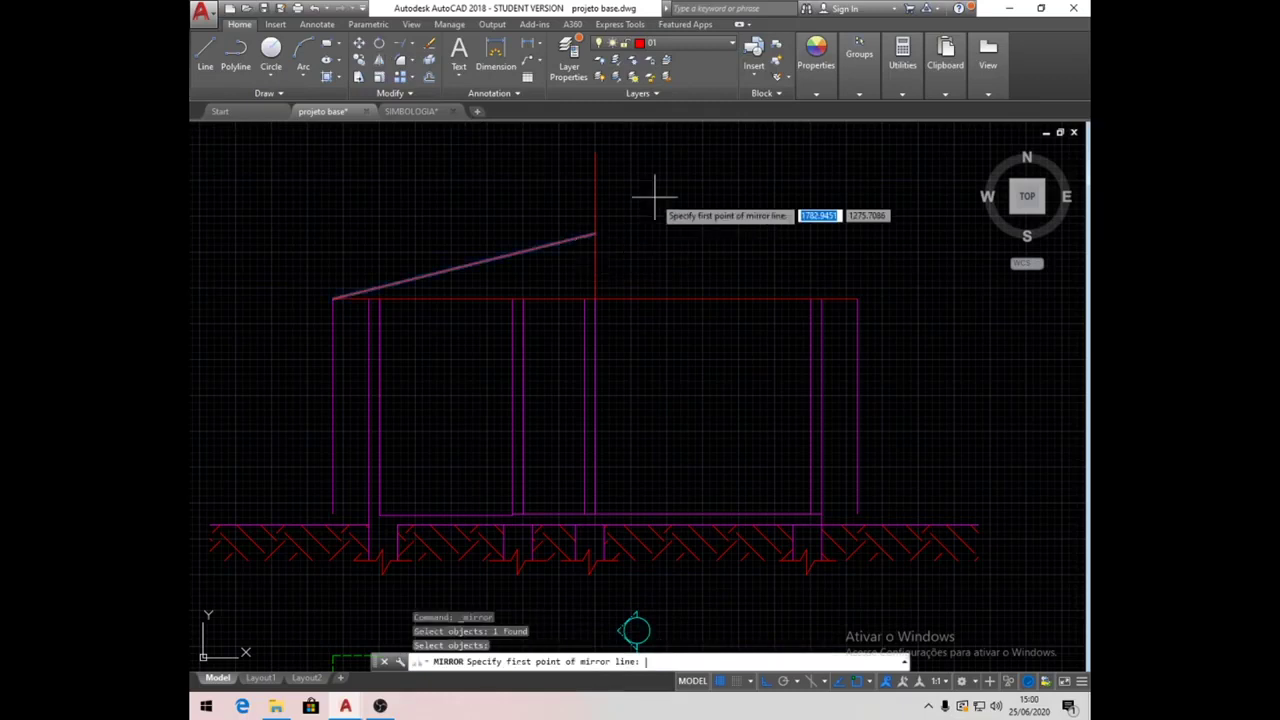
click(596, 153)
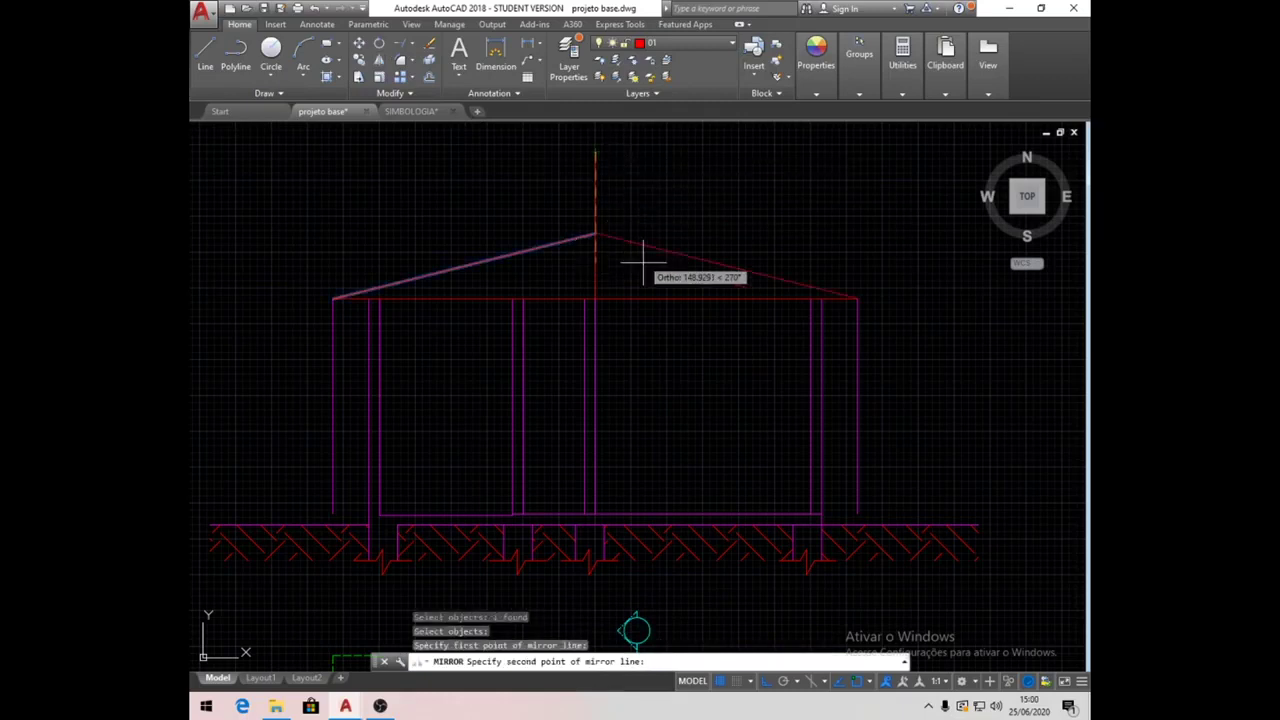
click(598, 297)
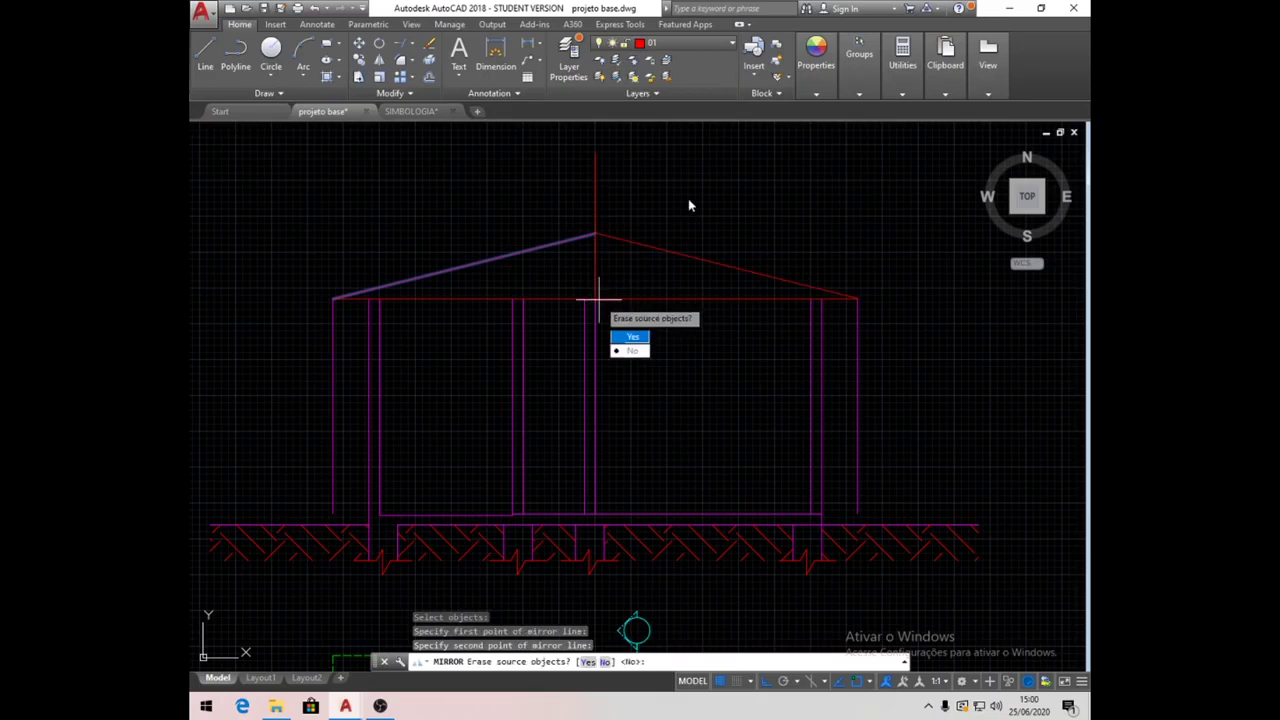
click(640, 352)
Delete the vertical centre line above the walls and the two outer eave lines.
click(595, 172)
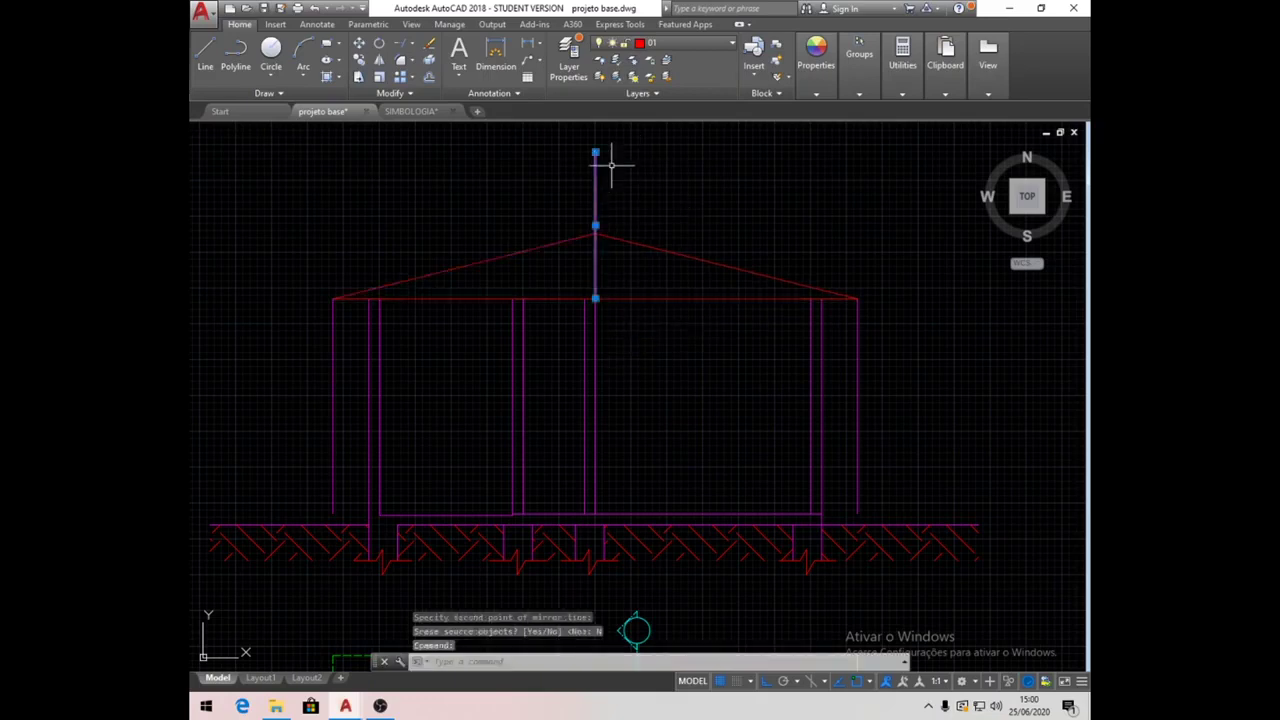
key(Delete)
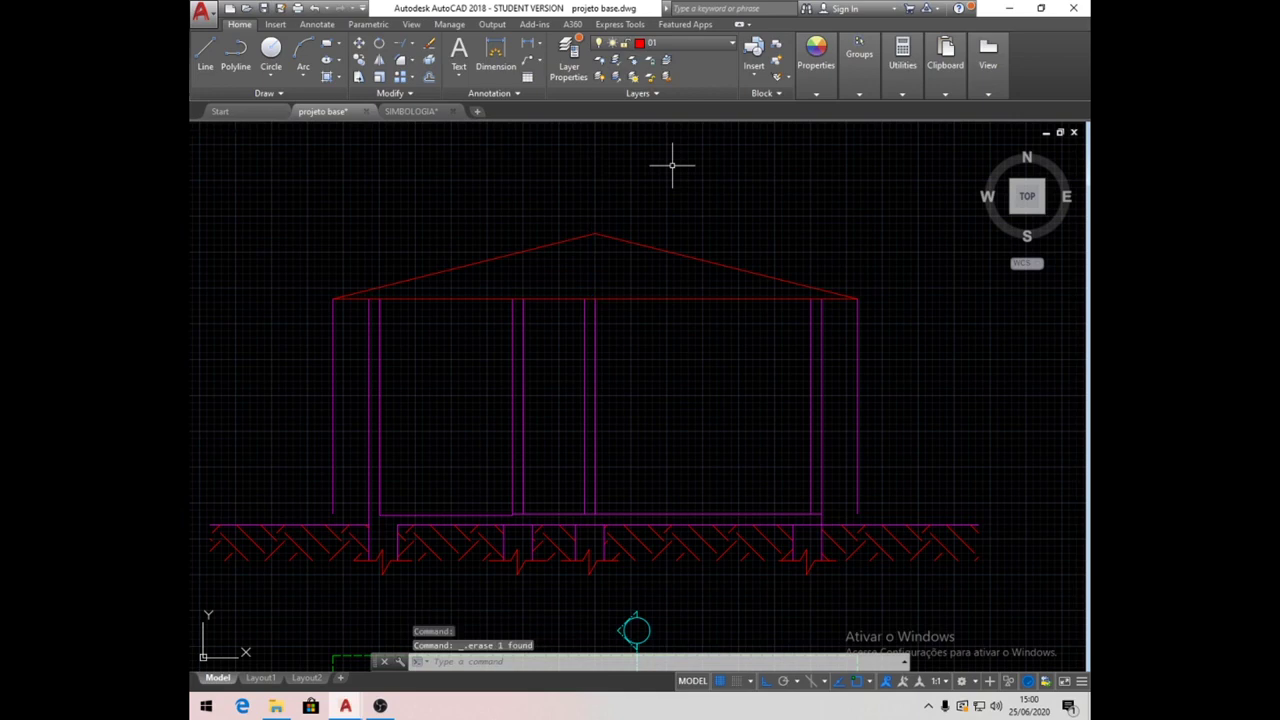
click(334, 330)
click(857, 360)
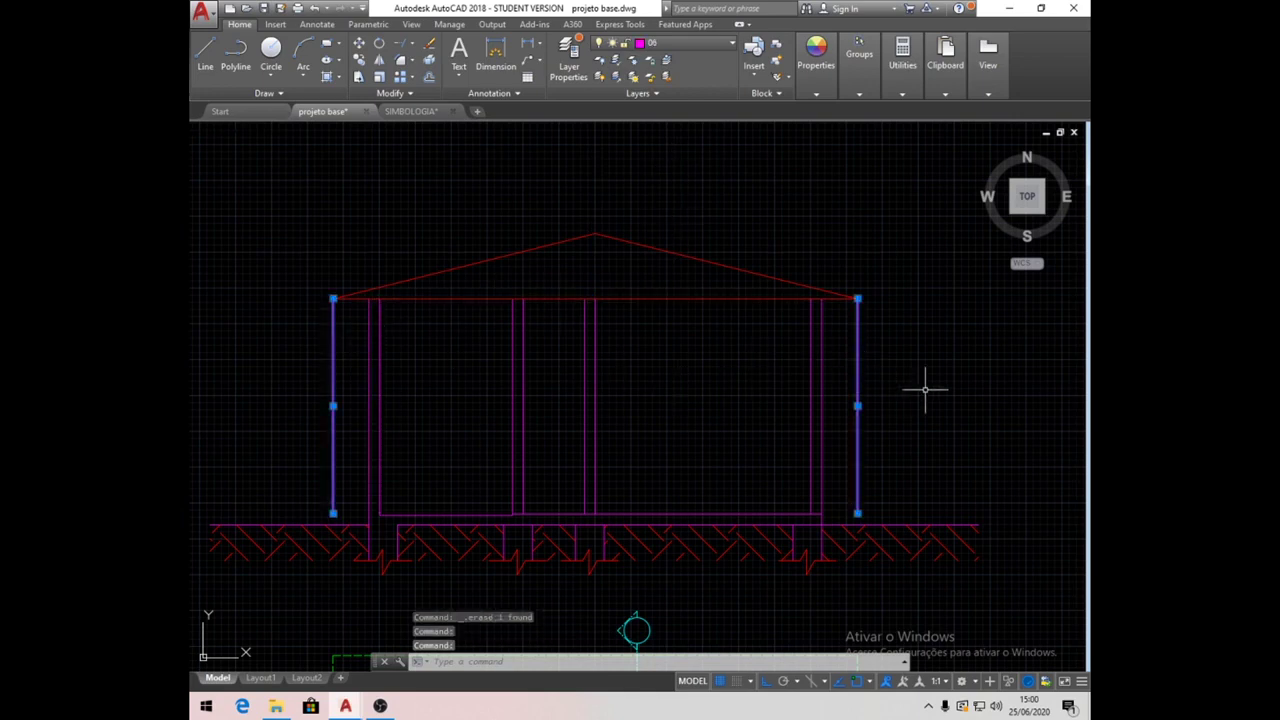
key(Delete)
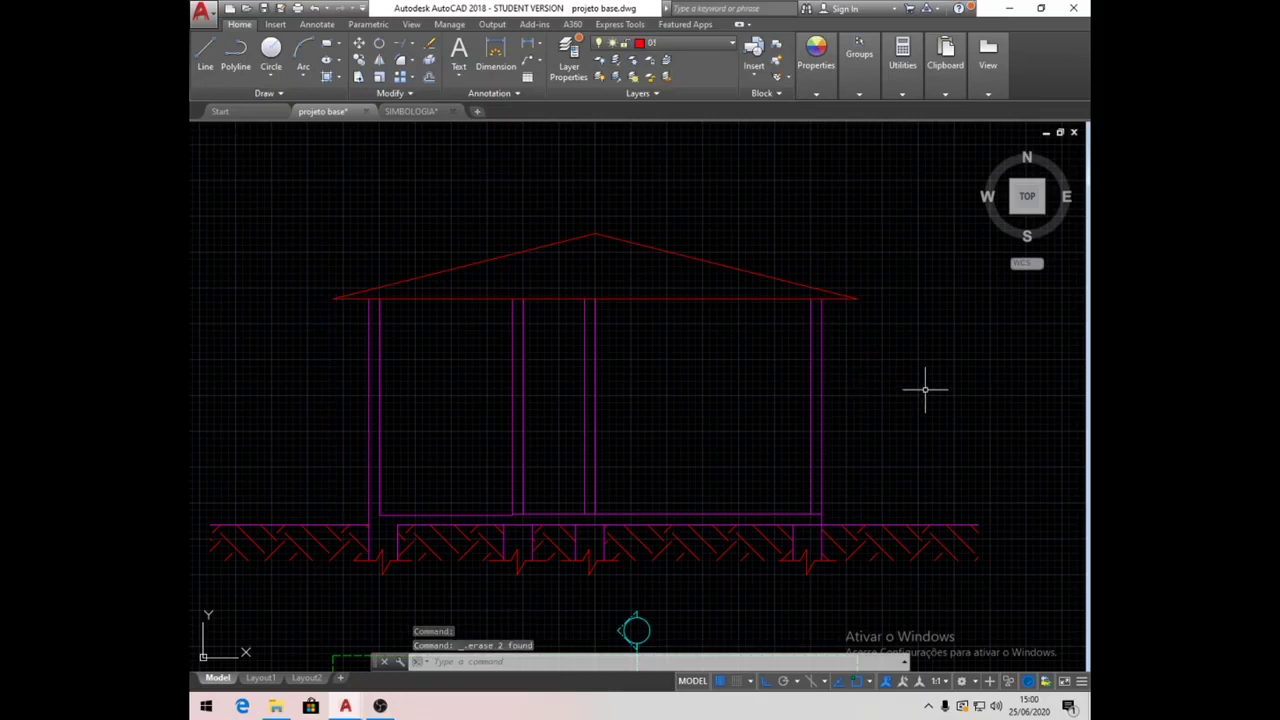
Put the two sloped roof lines and the horizontal line beneath them on layer 06.
click(696, 320)
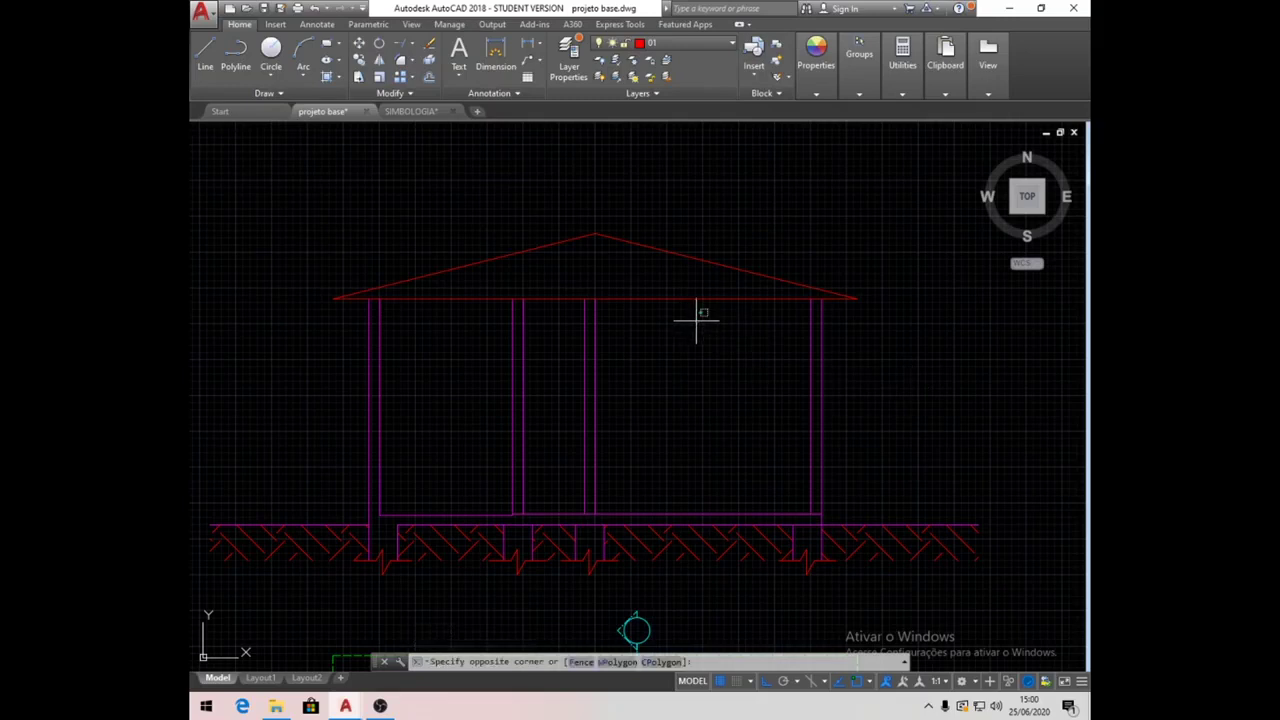
click(607, 226)
click(541, 268)
click(471, 249)
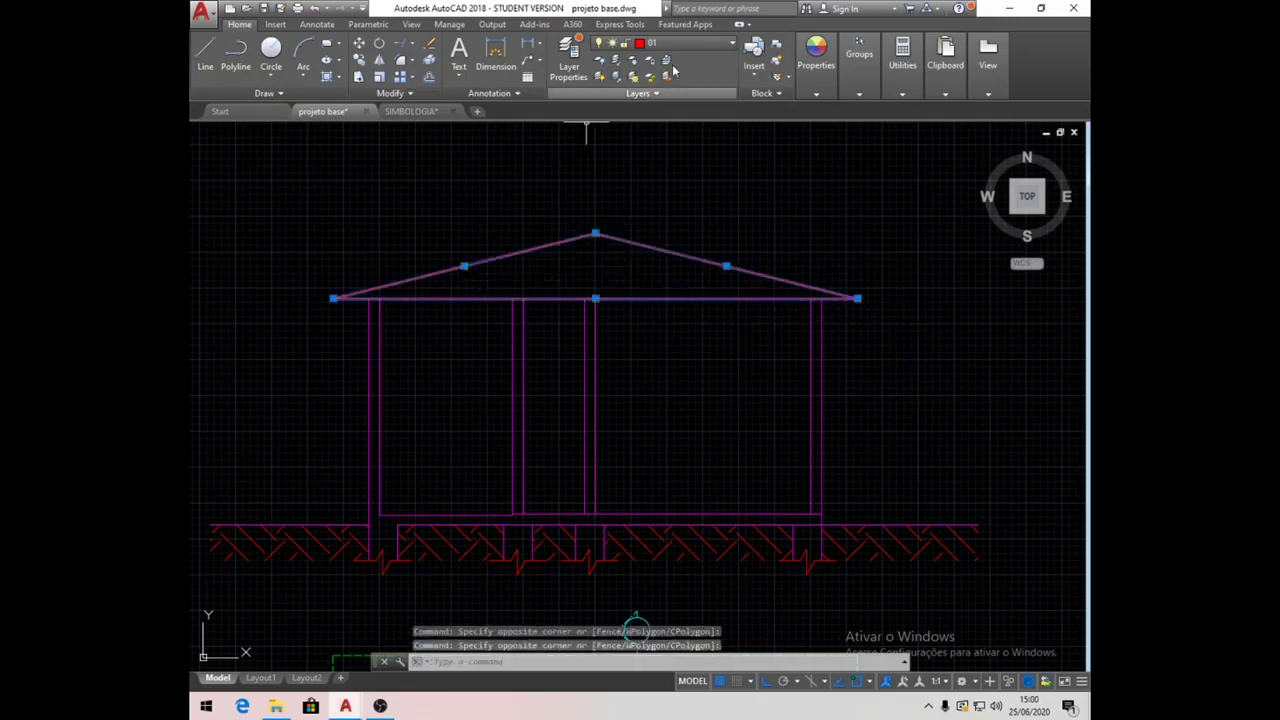
click(734, 43)
click(674, 161)
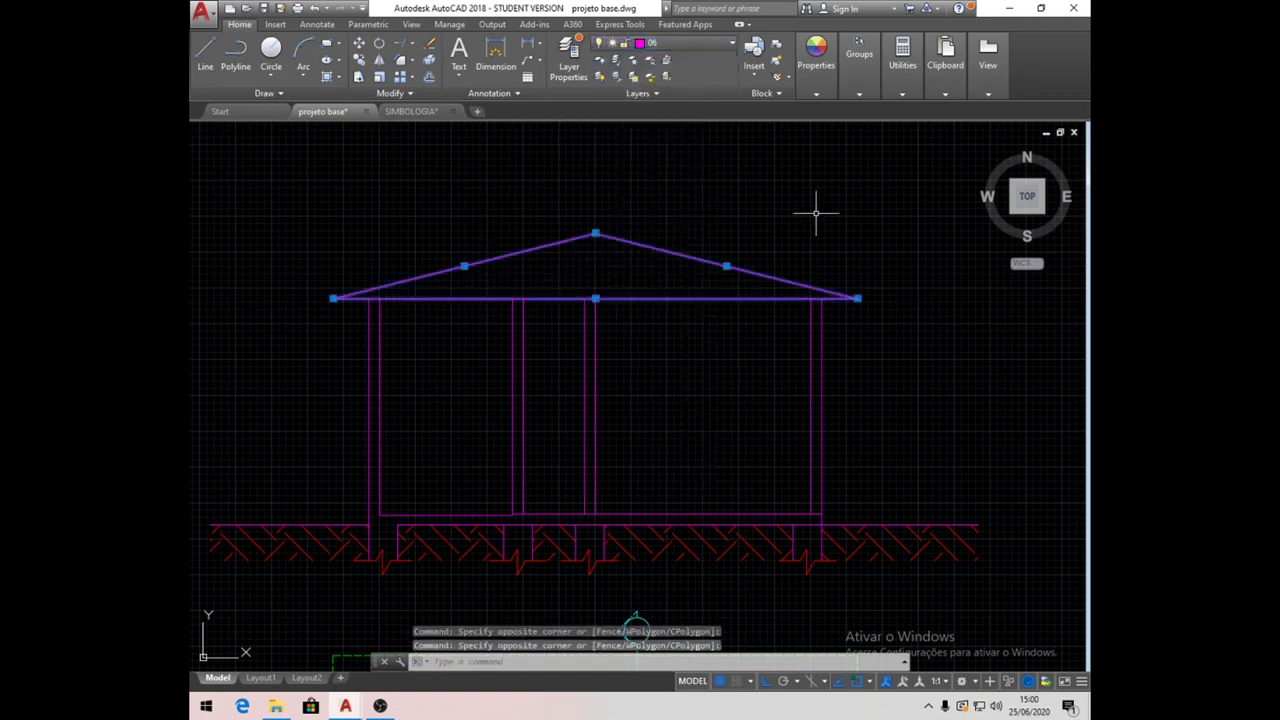
key(Escape)
key(Escape)
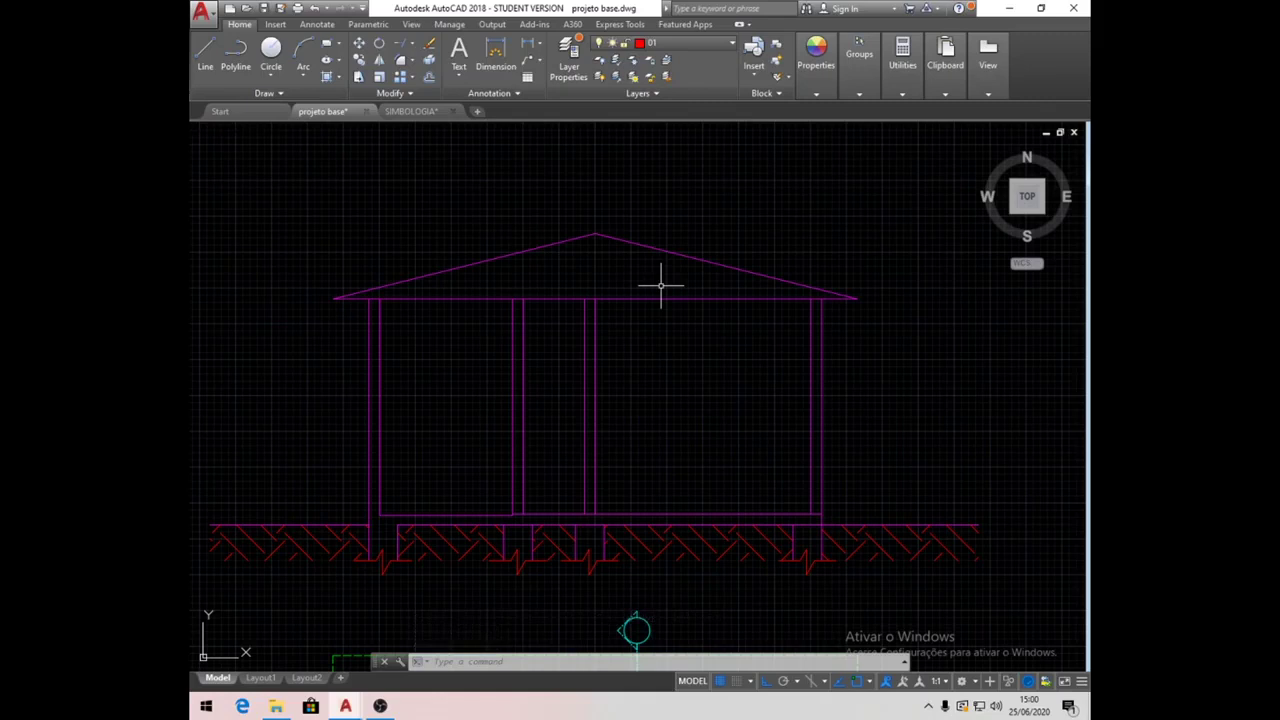
Offset the horizontal line on top of the walls upward by 10 to form the ceiling slab.
click(429, 77)
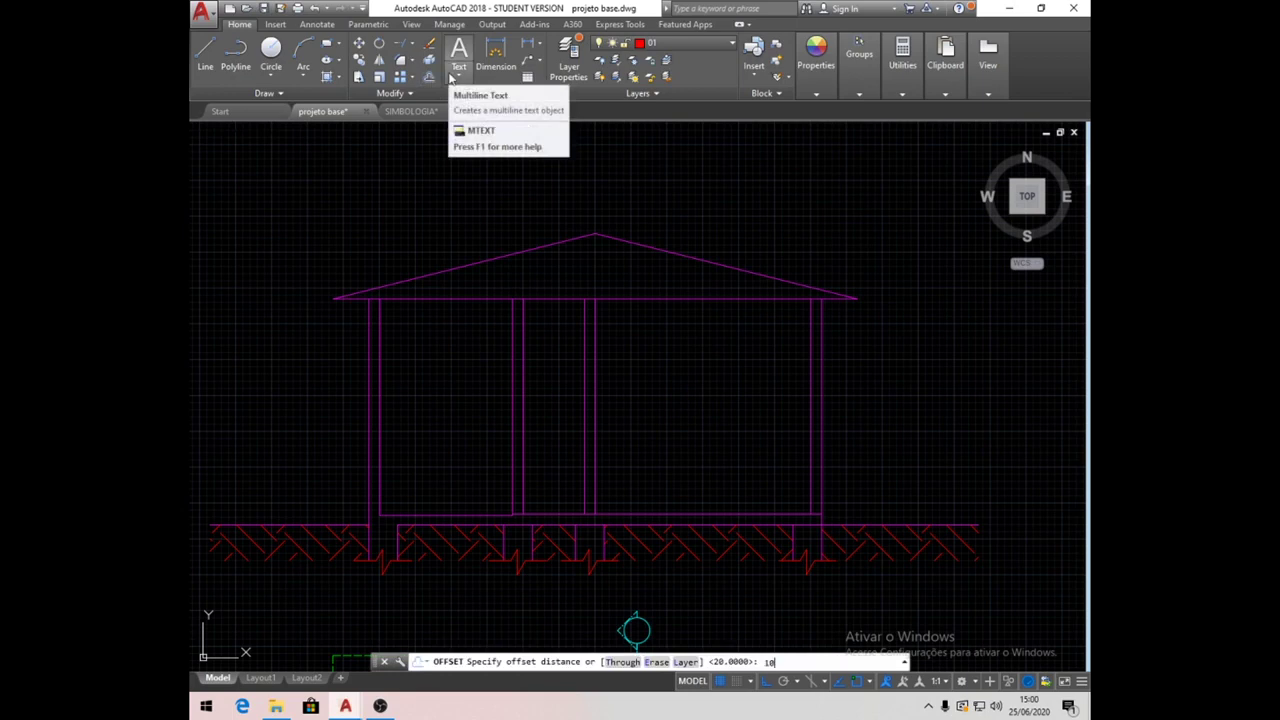
text(10)
key(Return)
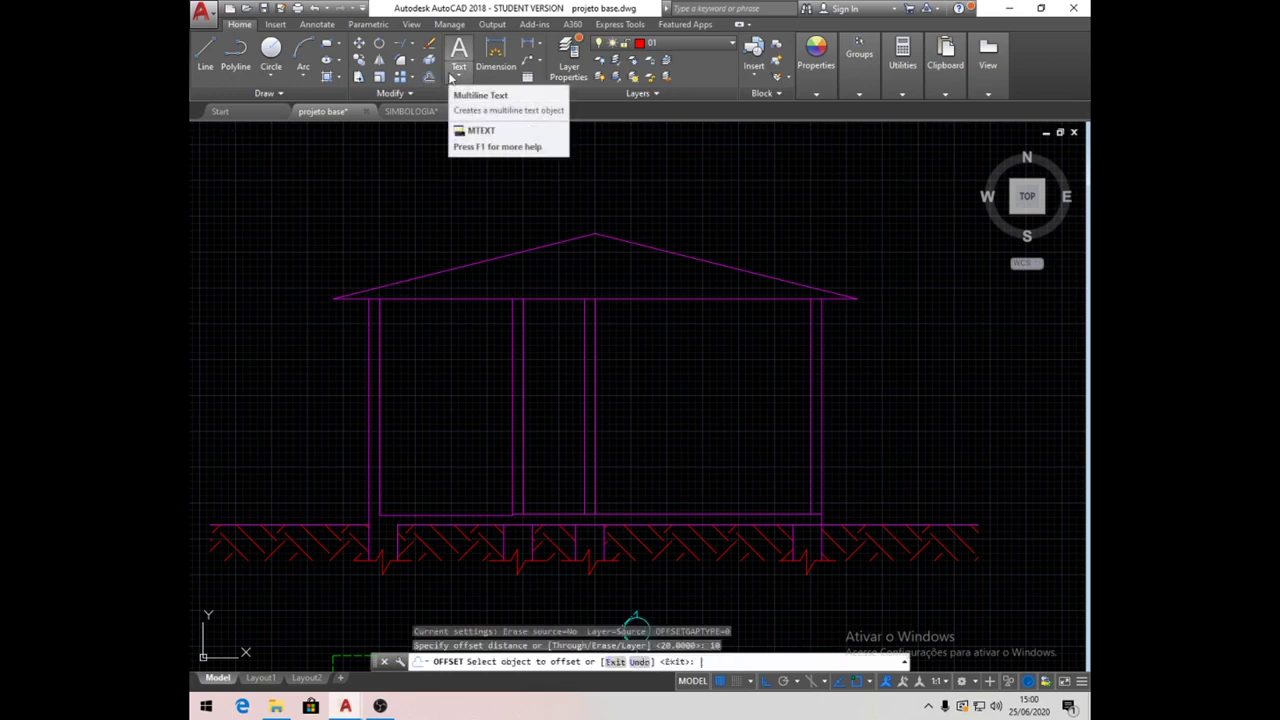
click(486, 298)
click(495, 157)
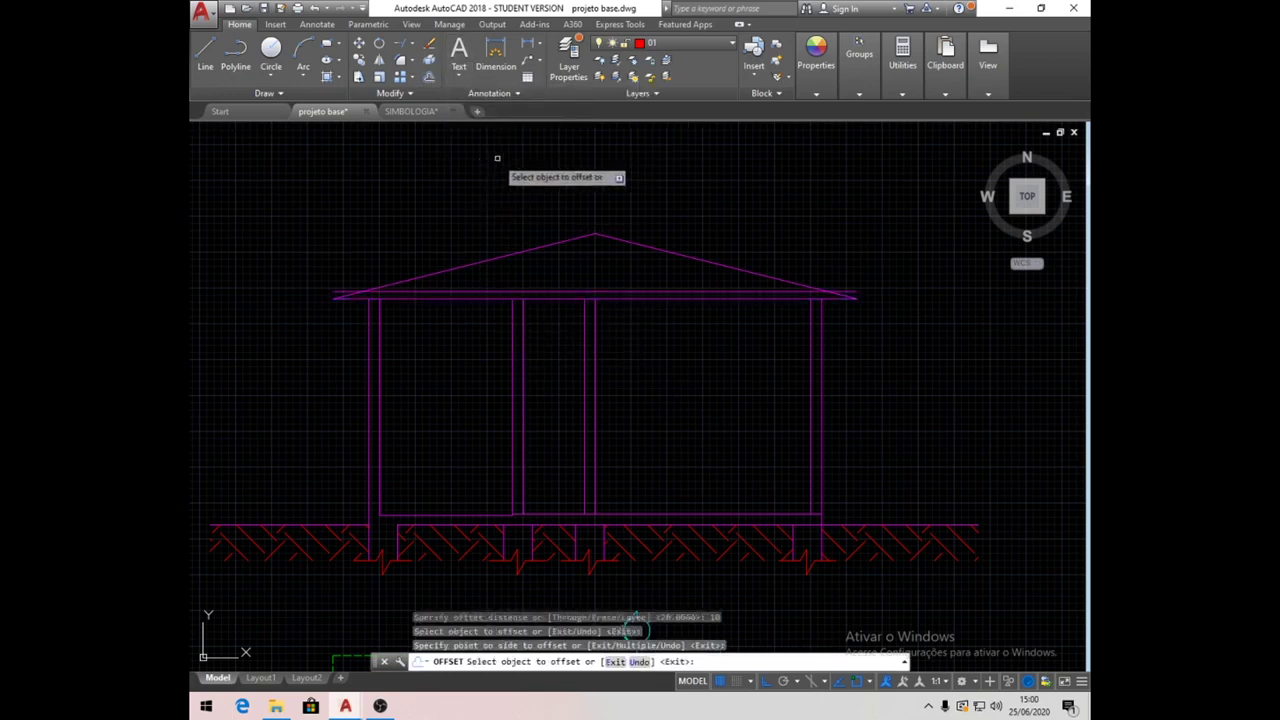
key(Return)
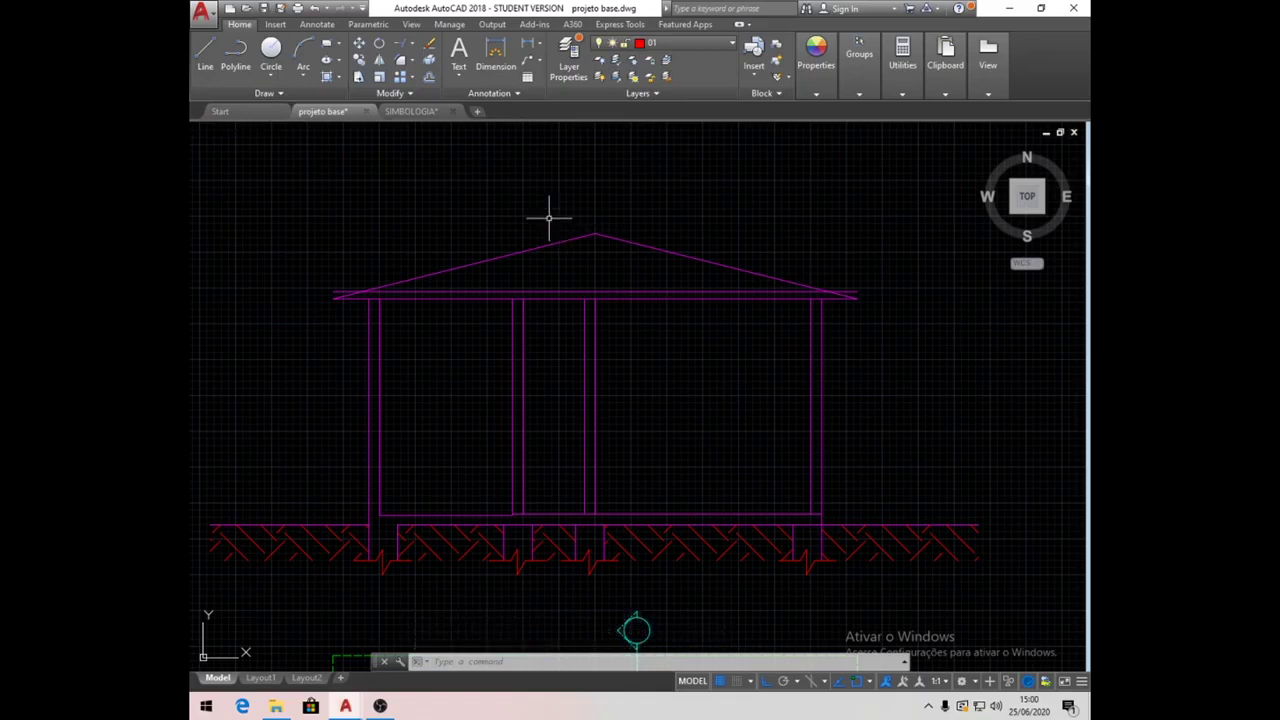
Extend the outermost left and right wall lines up to the upper ceiling slab line.
click(413, 45)
click(412, 88)
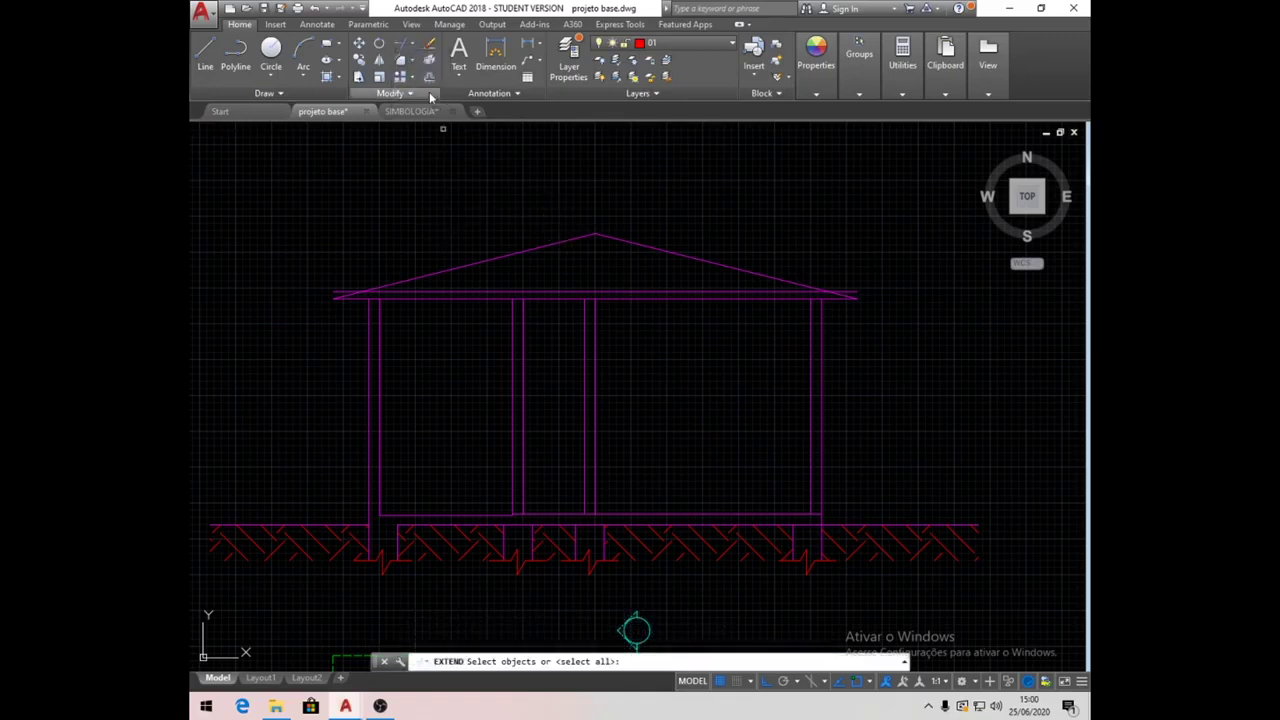
click(476, 291)
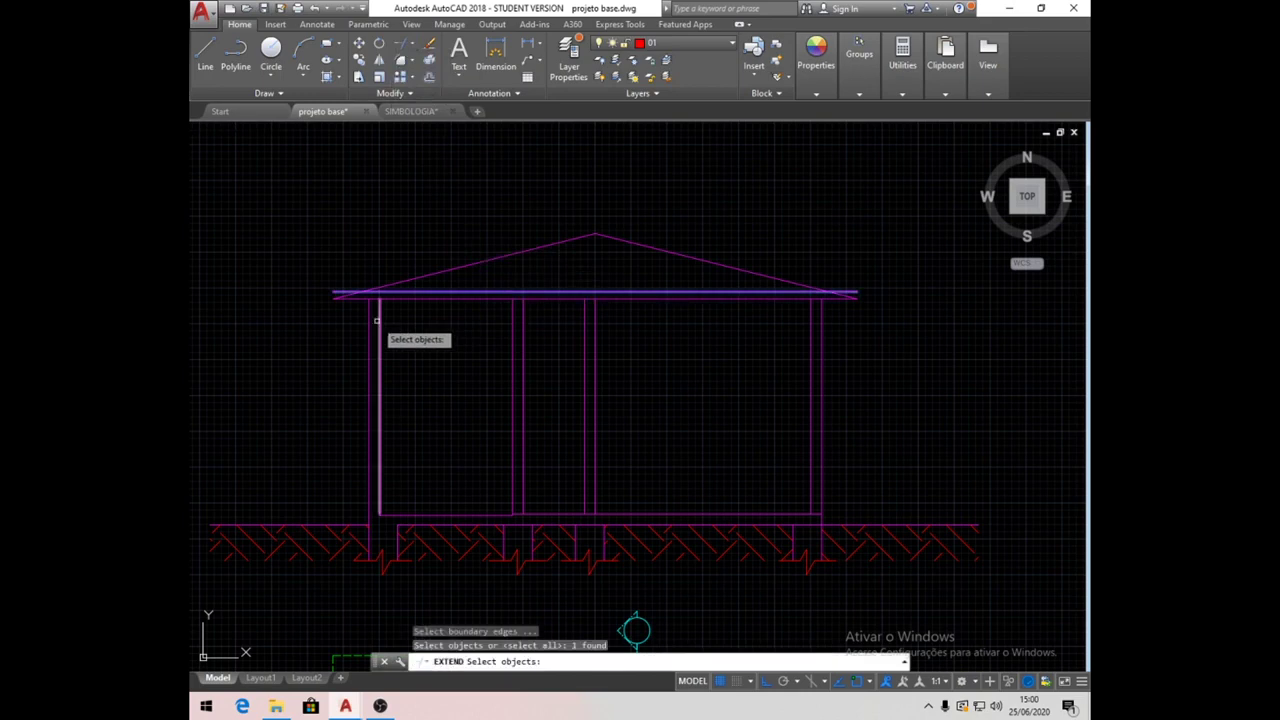
key(Return)
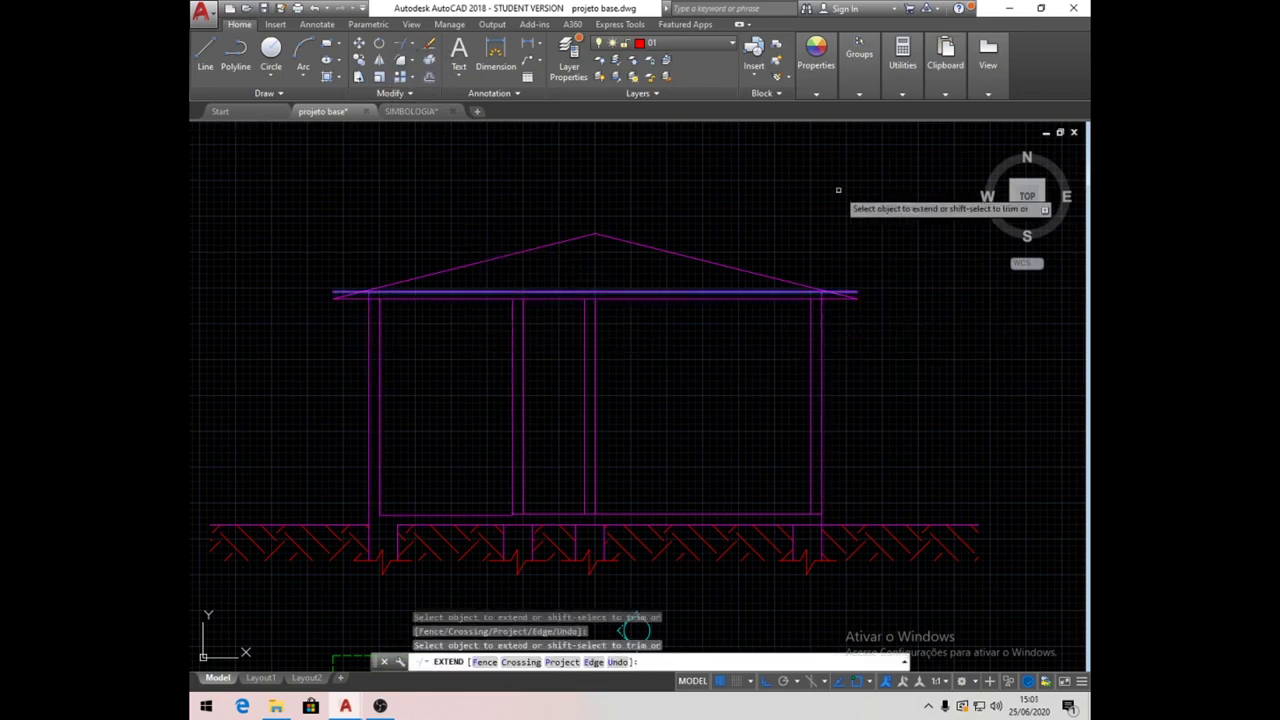
key(Return)
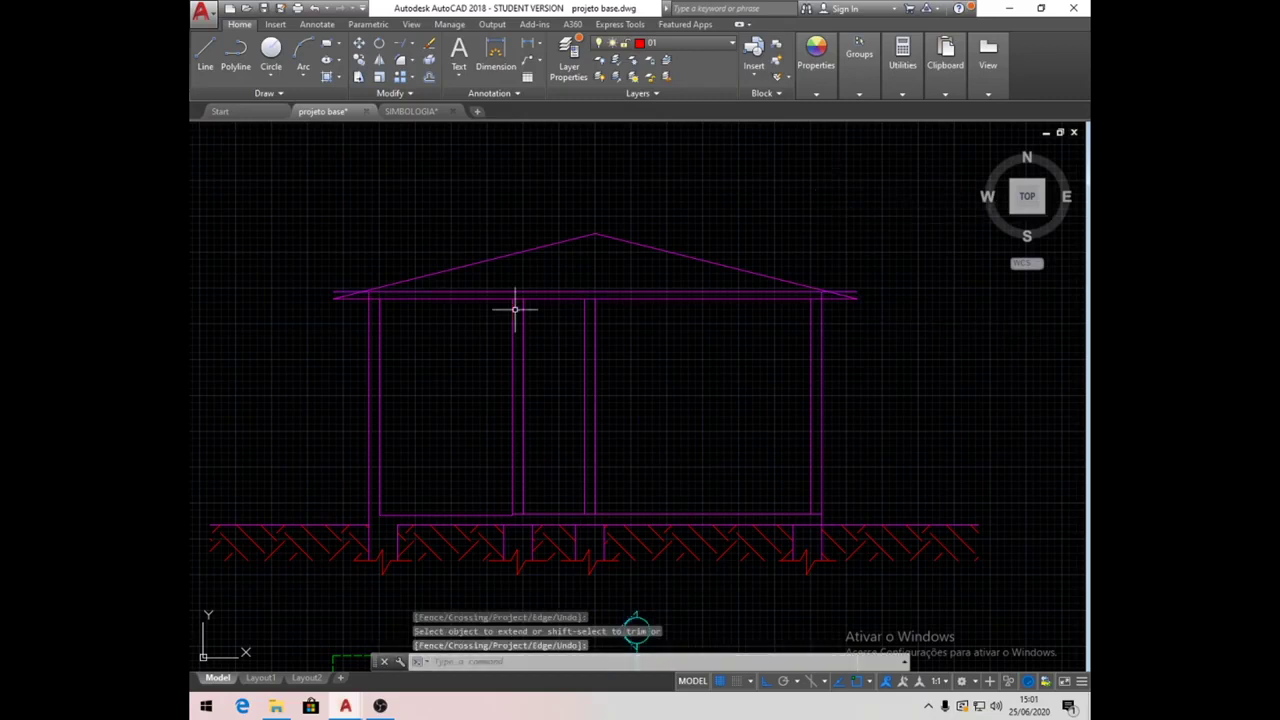
Move both sloped roof lines up from the end of the lower slab line to the end of the upper slab line.
scroll(349, 280, up, 2)
scroll(349, 280, up, 2)
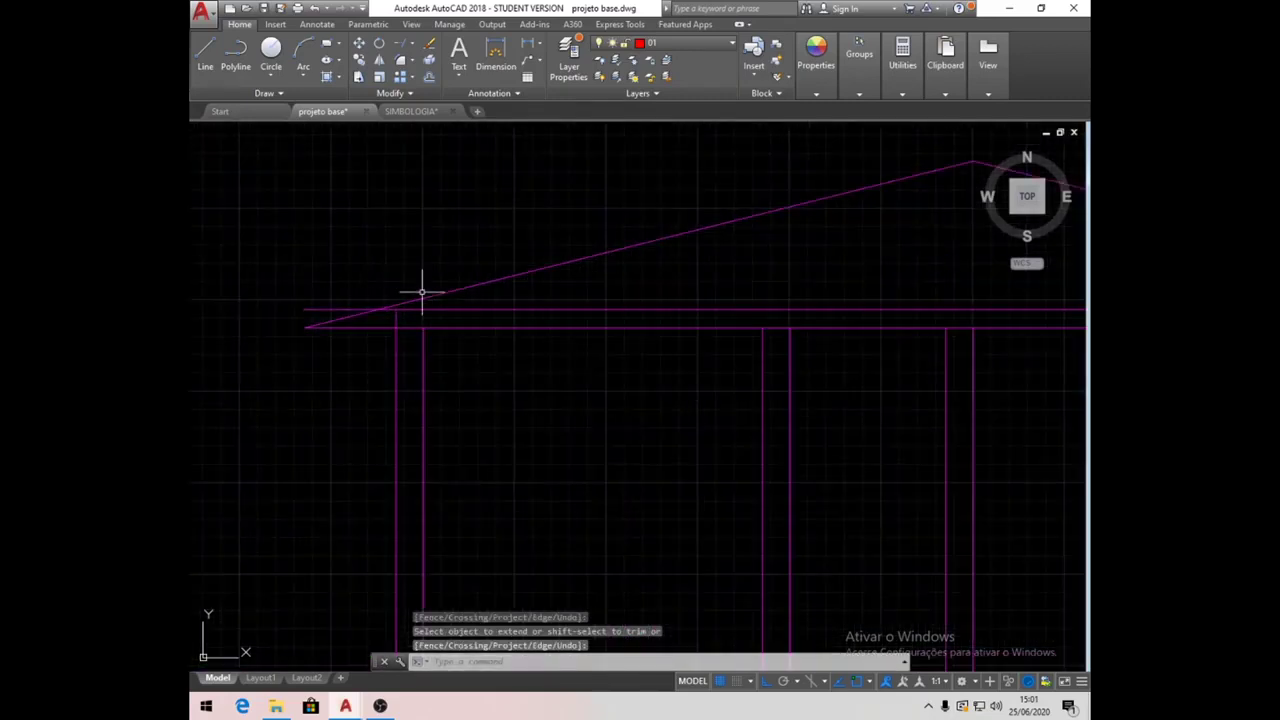
scroll(401, 313, down, 5)
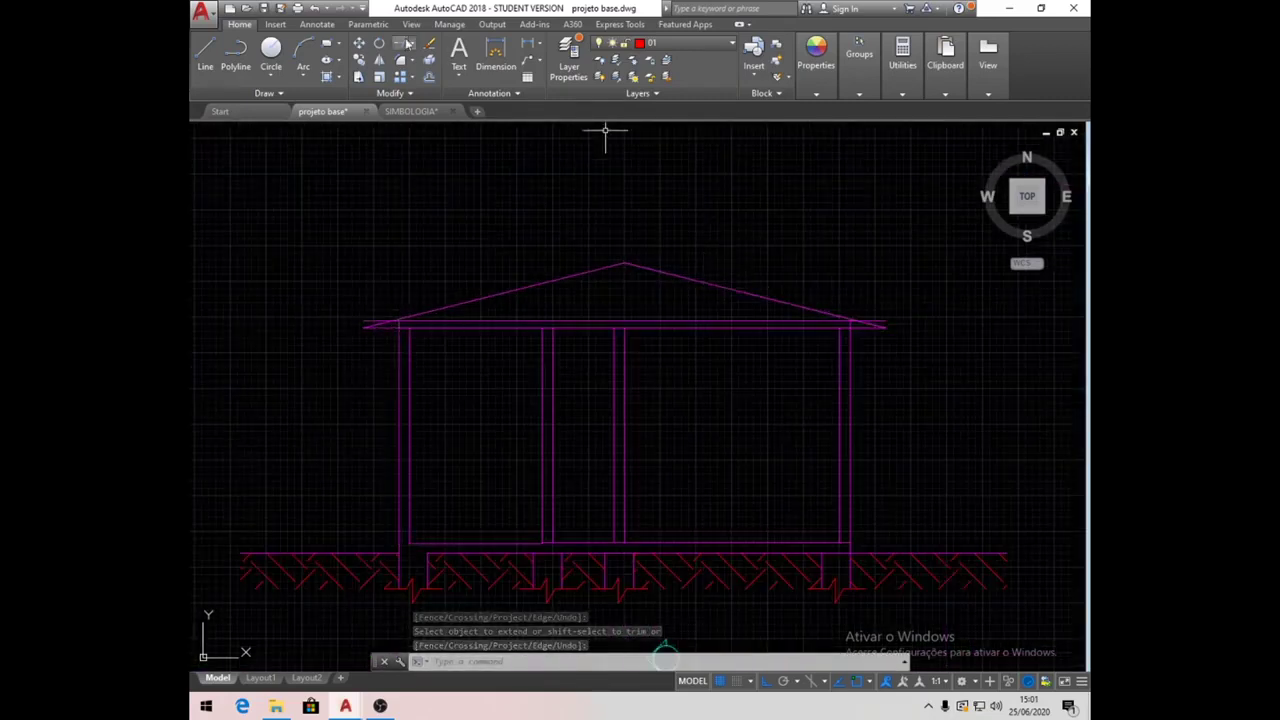
click(358, 47)
click(655, 290)
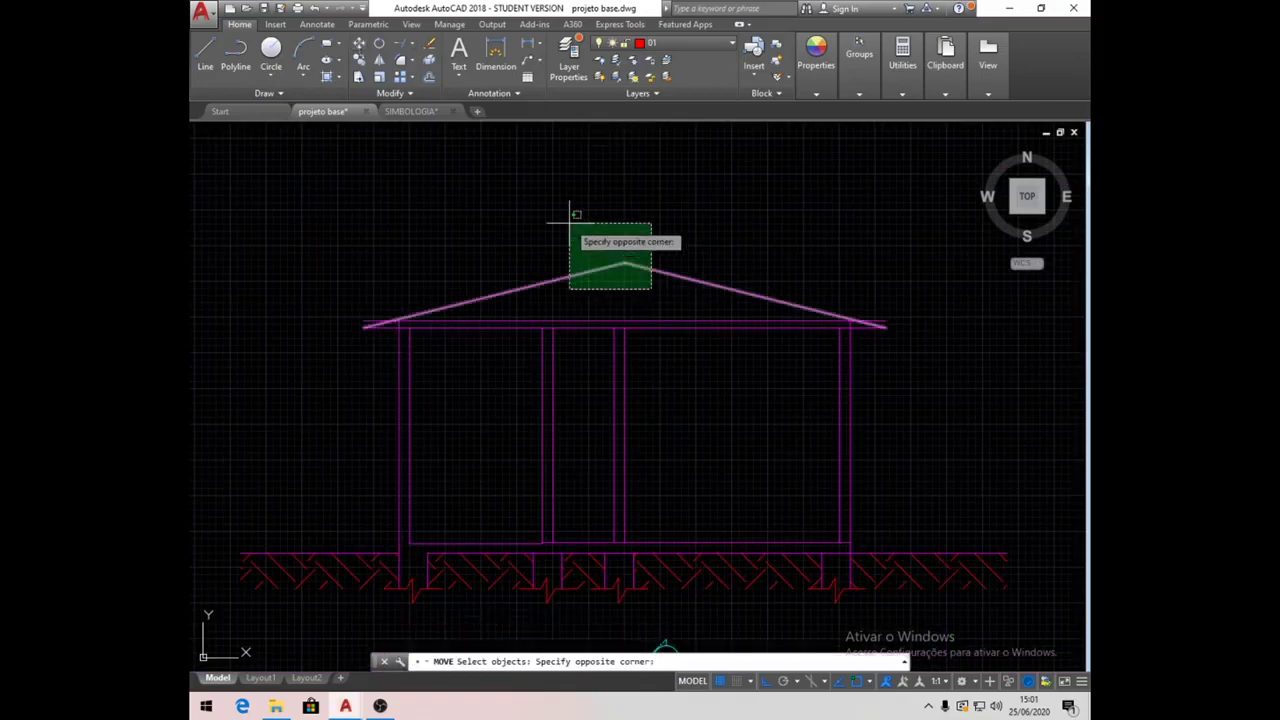
click(569, 223)
key(Return)
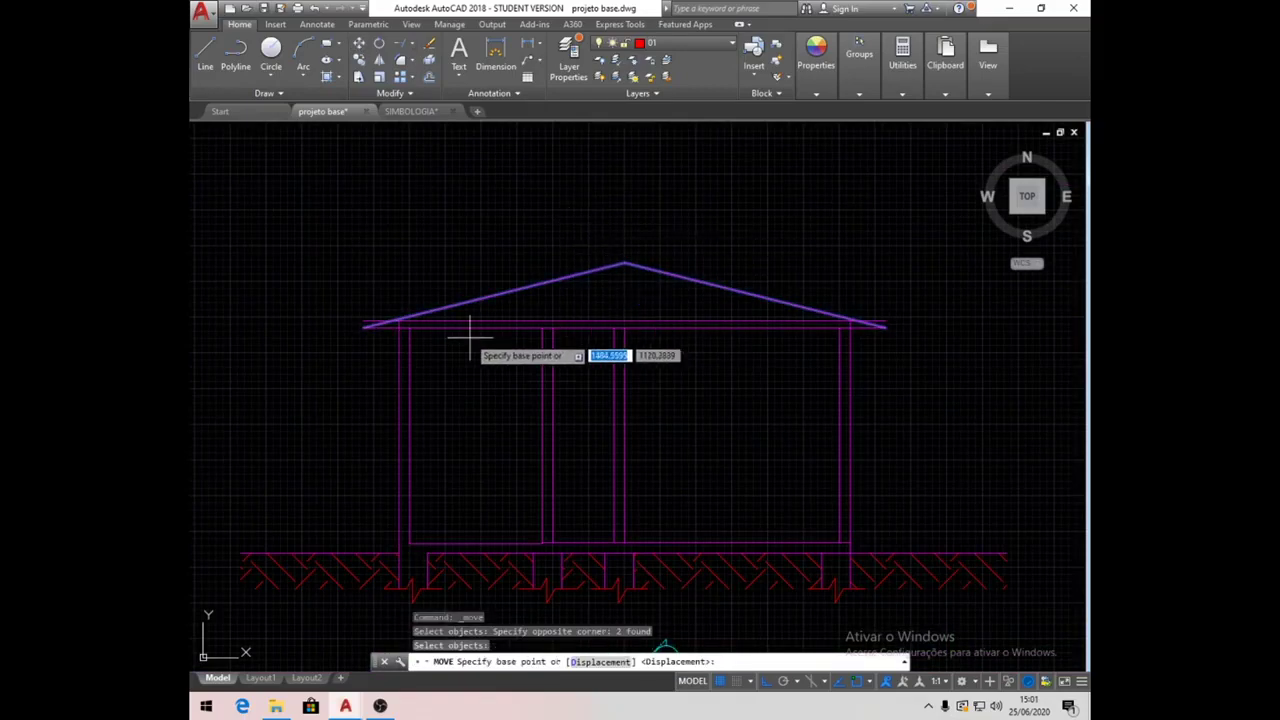
scroll(404, 320, up, 4)
scroll(404, 320, up, 2)
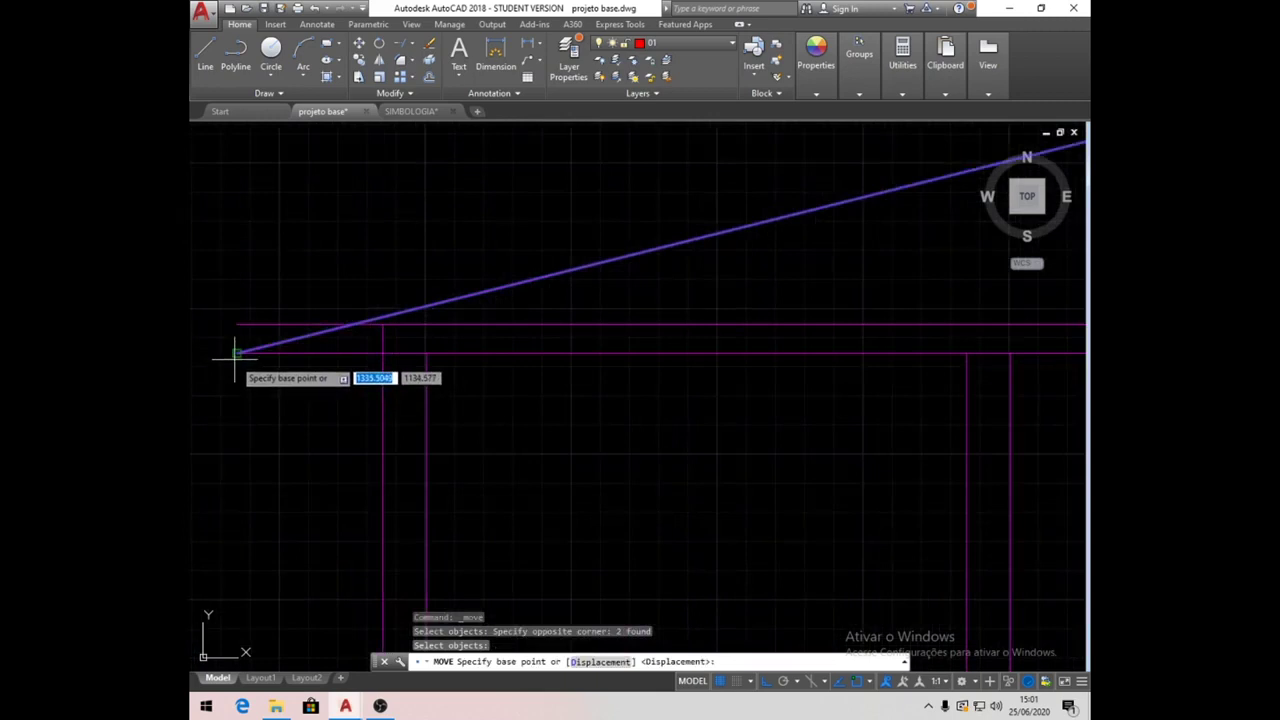
click(238, 352)
click(237, 322)
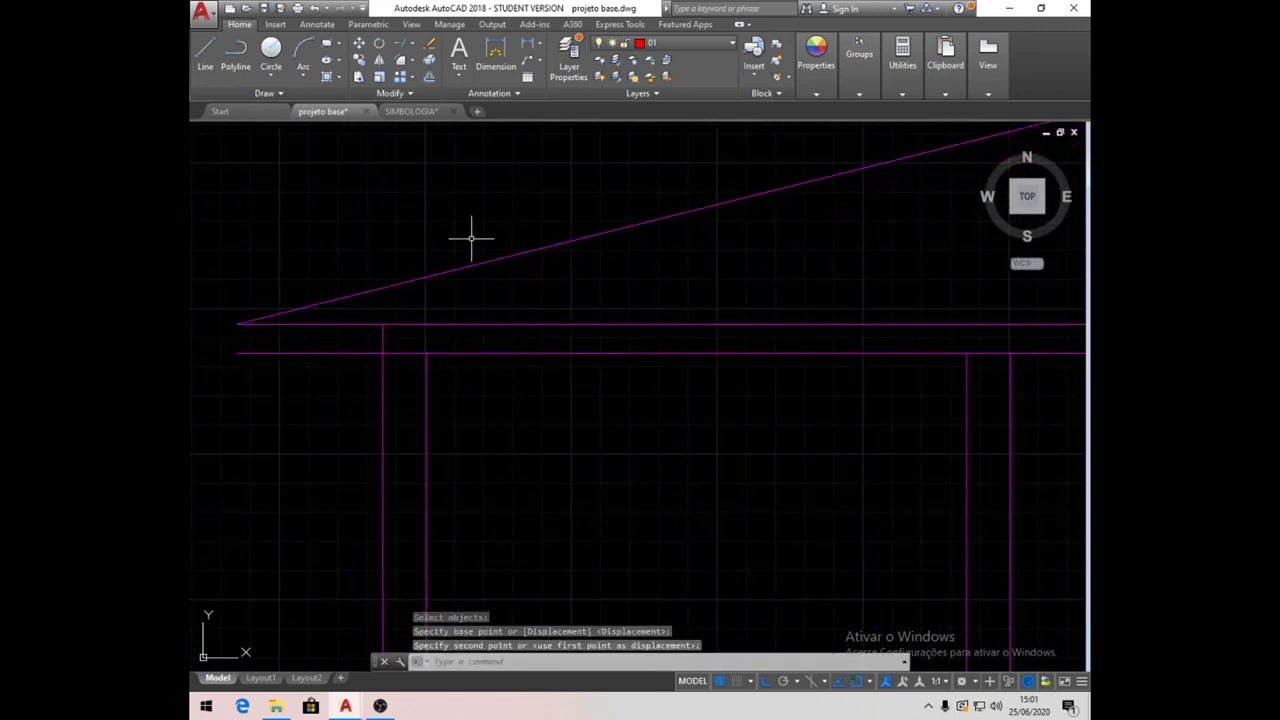
Trim the slab lines overhanging the left outer wall and the lower slab line's piece across that wall's thickness.
click(400, 43)
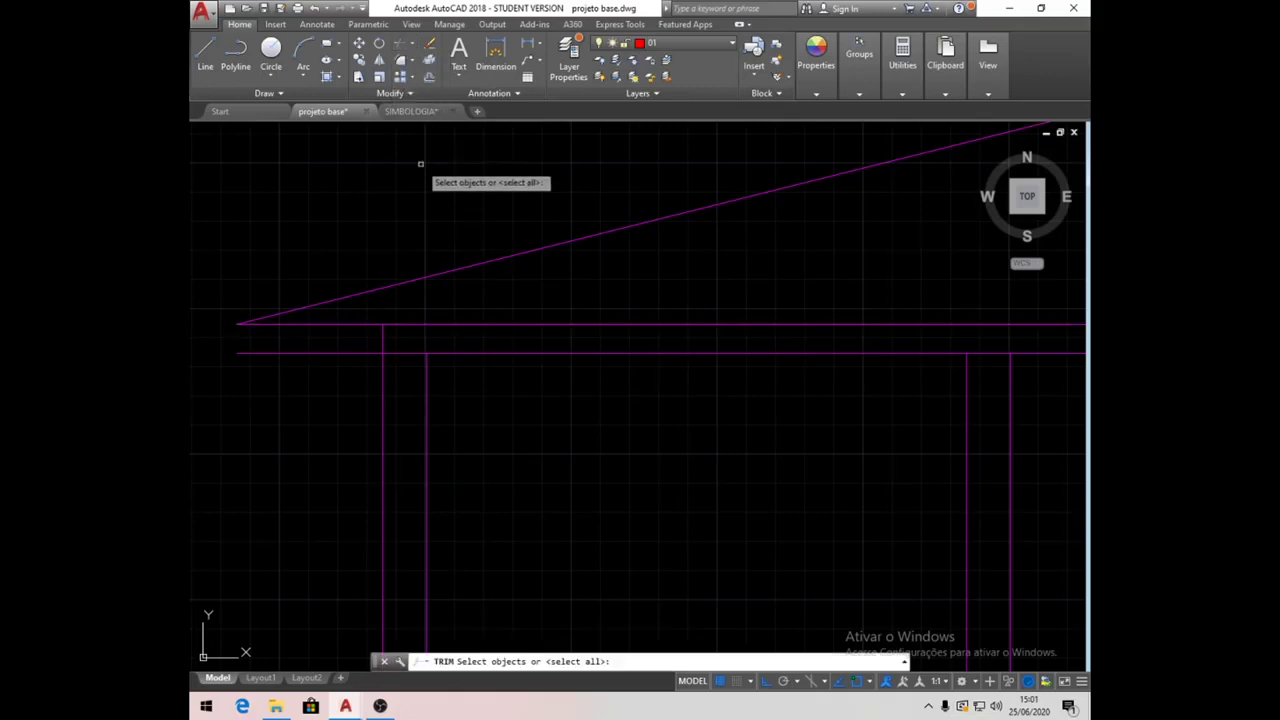
key(Return)
click(326, 352)
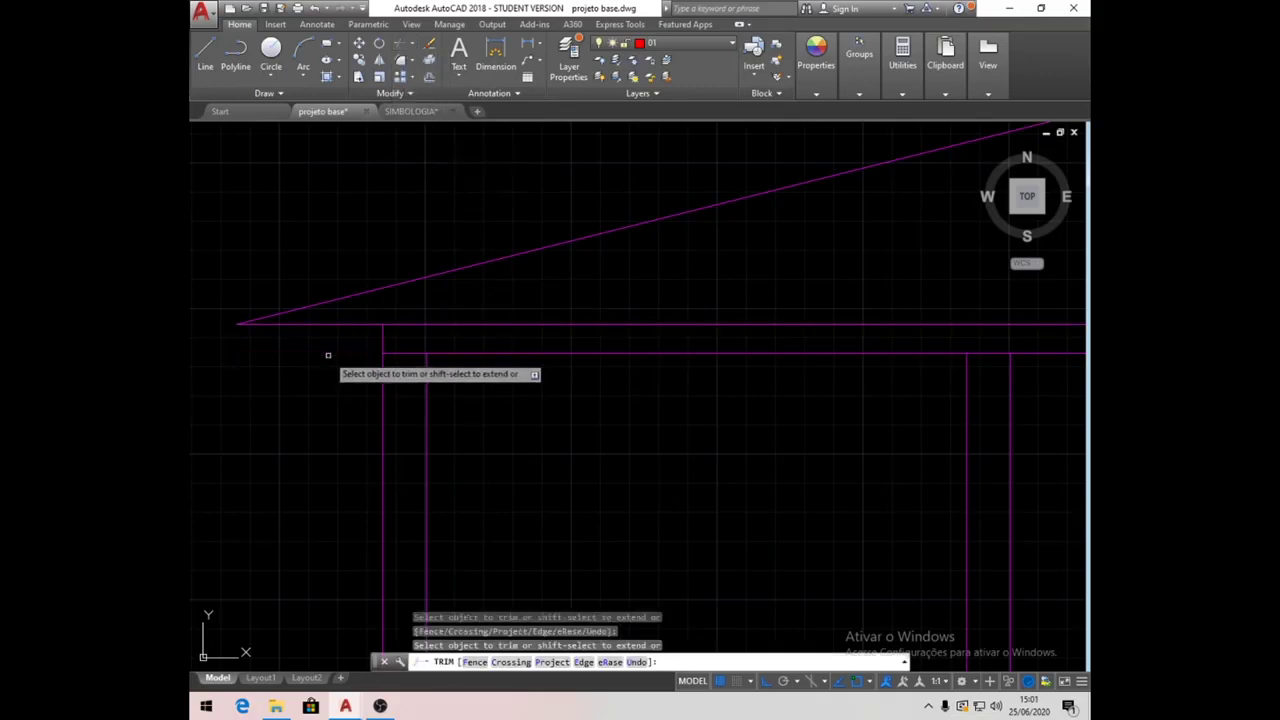
click(414, 352)
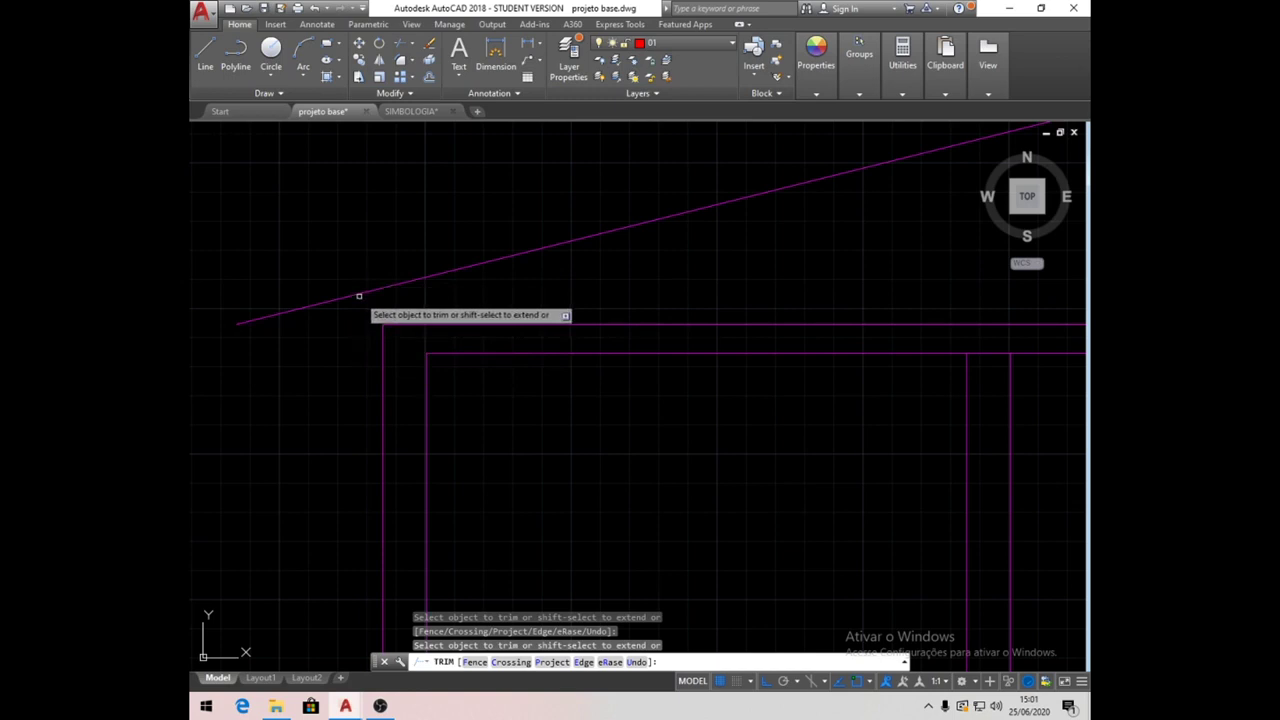
key(Return)
scroll(355, 300, down, 5)
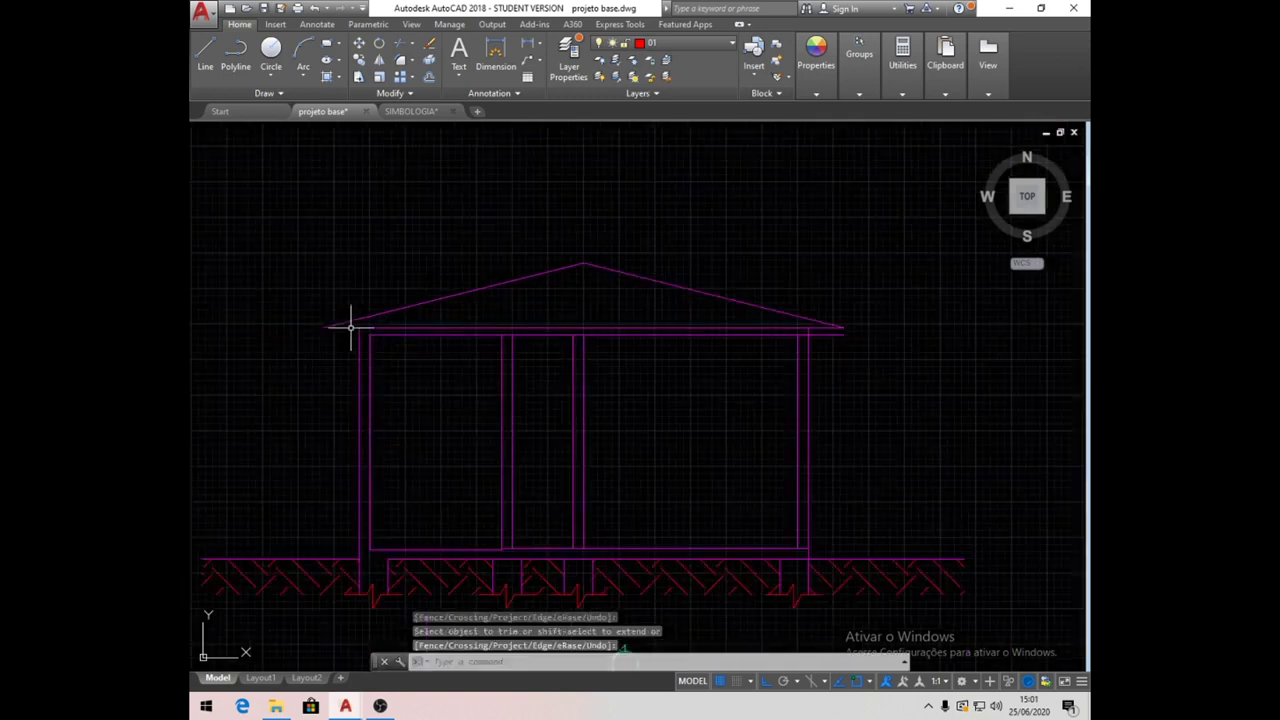
Trim the slab lines overhanging the right outer wall and the lower slab line's piece across that wall's thickness.
scroll(833, 331, up, 6)
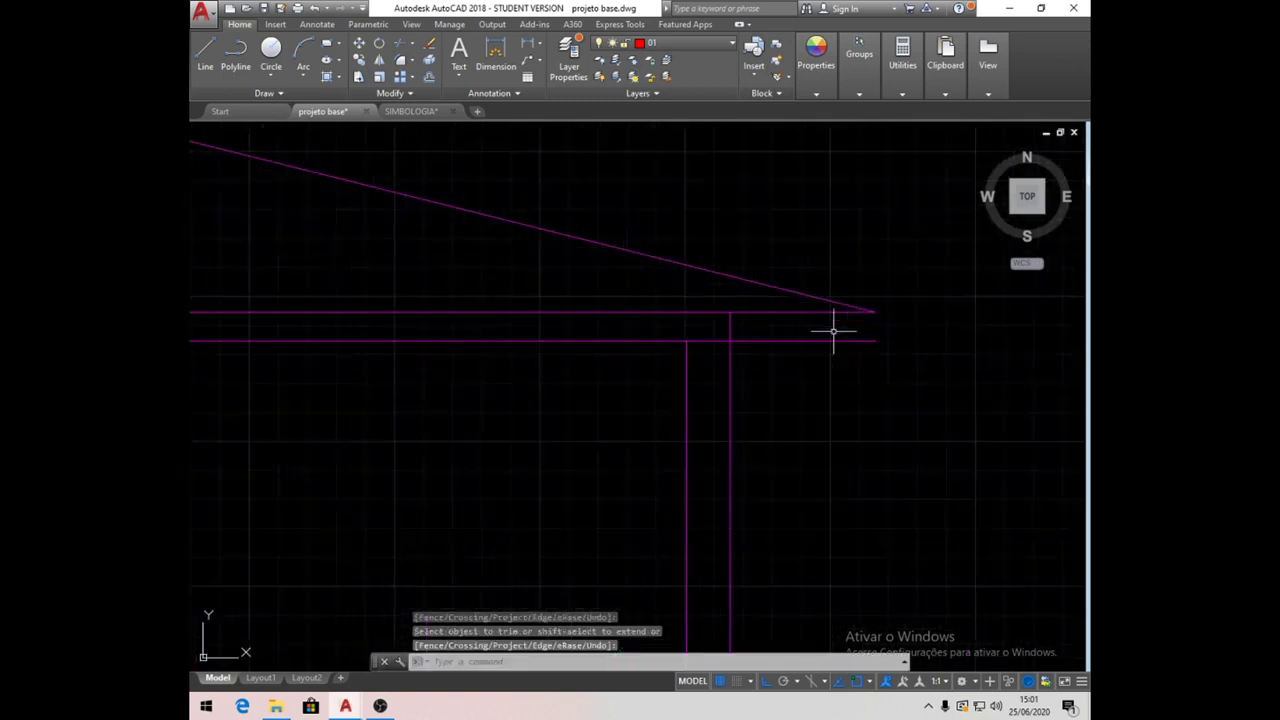
click(402, 45)
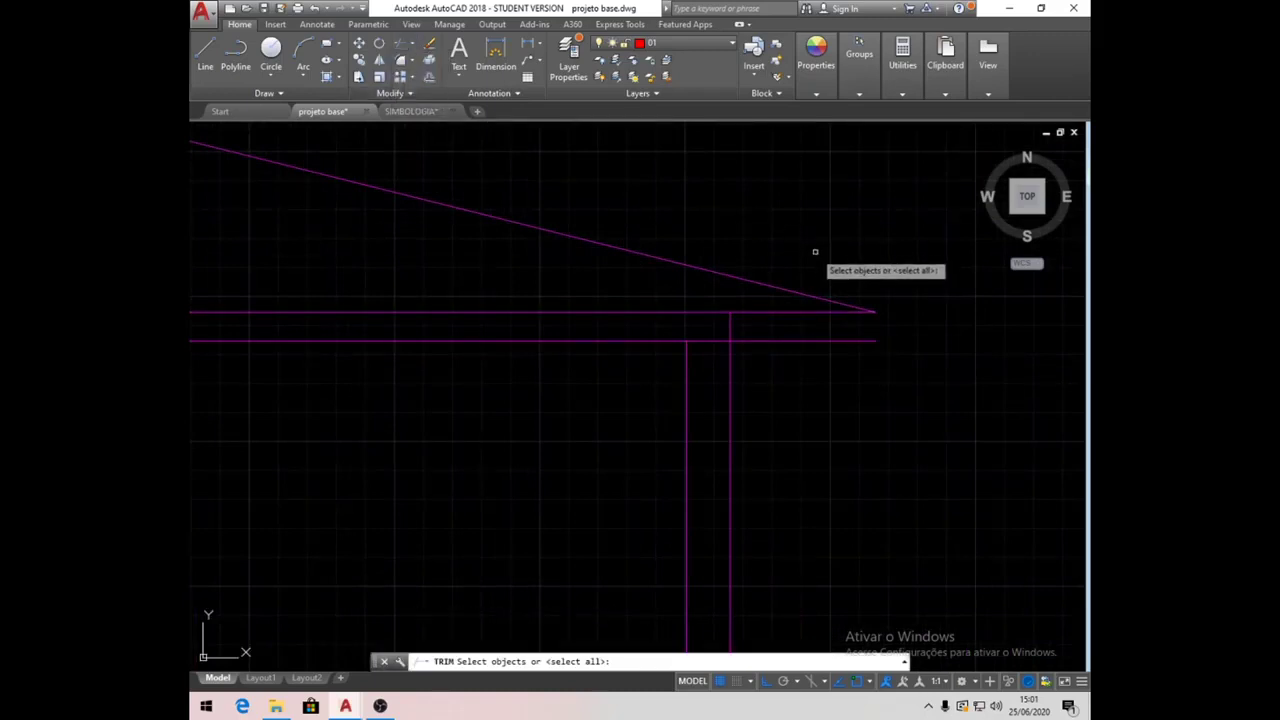
key(Return)
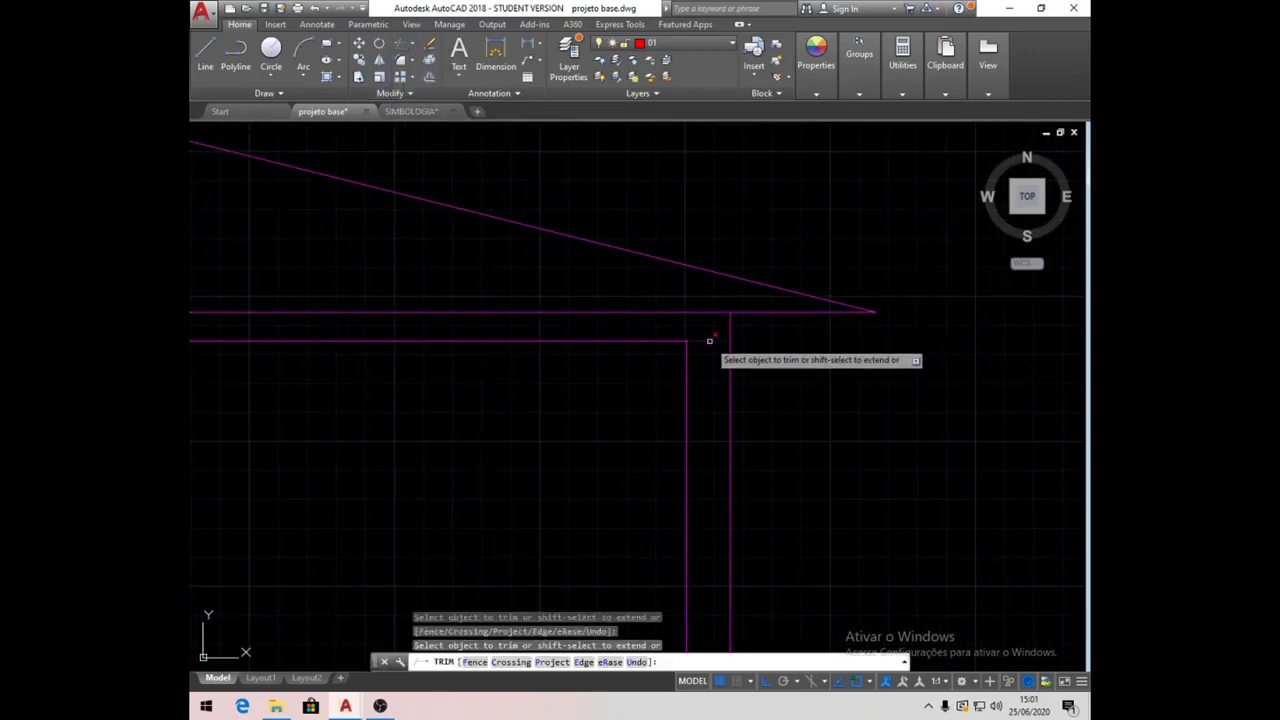
click(781, 311)
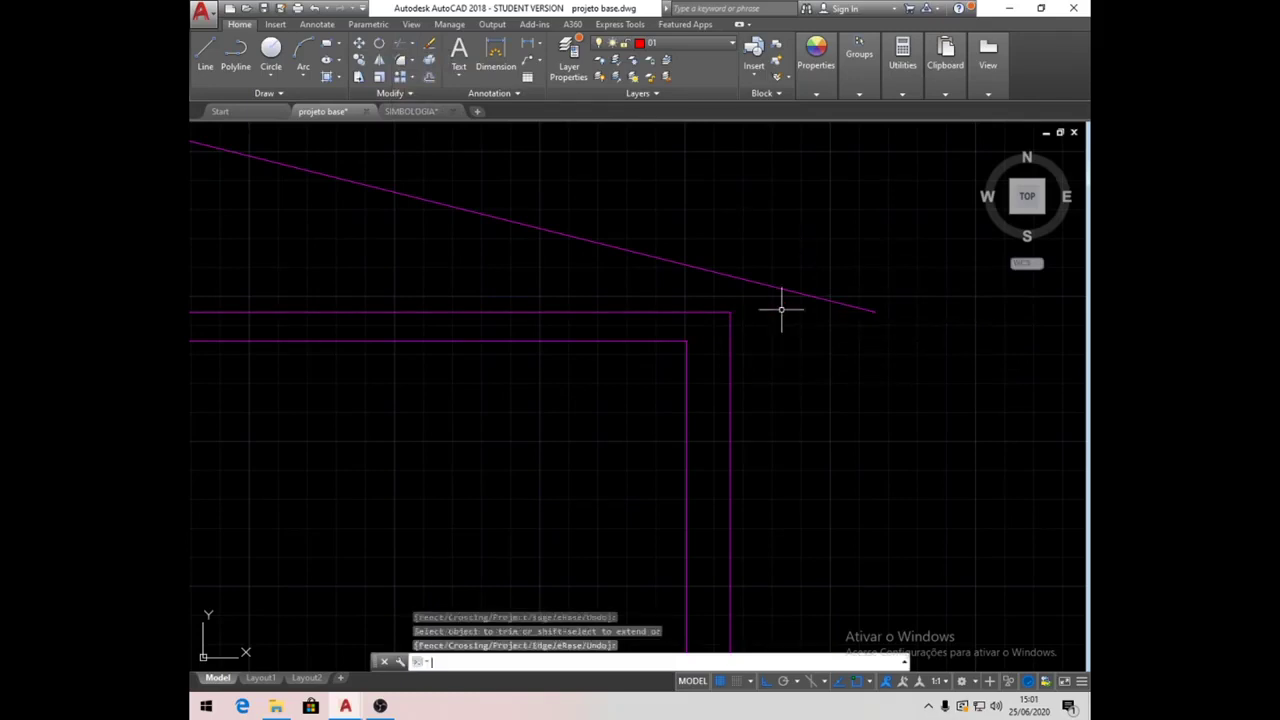
scroll(781, 310, down, 6)
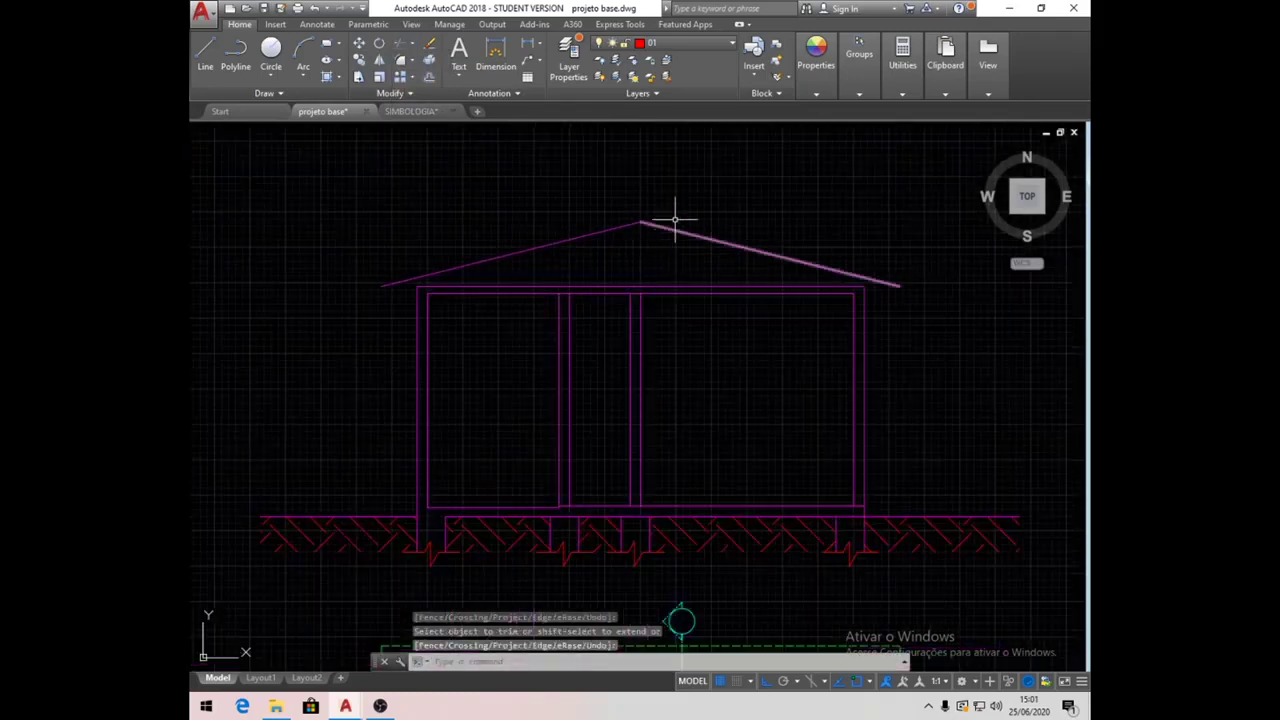
Offset both sloped roof lines outward by 5 to give the roof its thickness.
click(429, 76)
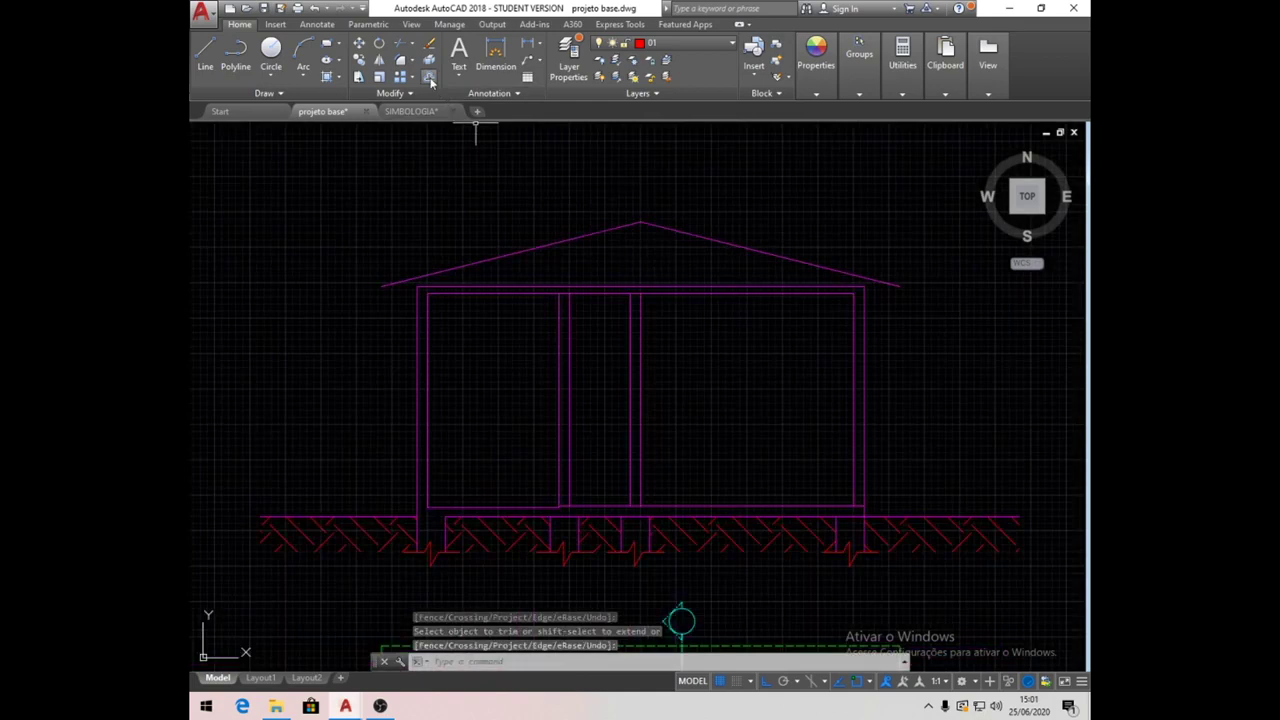
text(5)
key(Return)
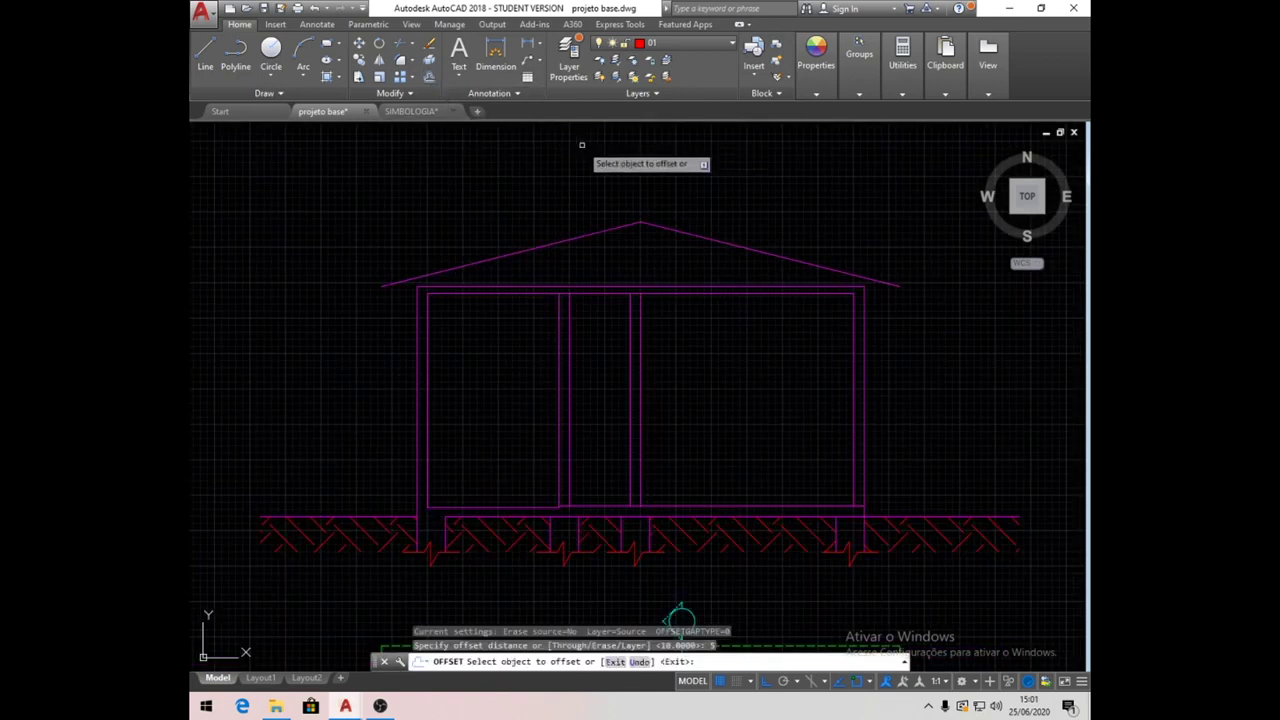
click(529, 247)
click(614, 180)
click(666, 226)
click(721, 165)
key(Return)
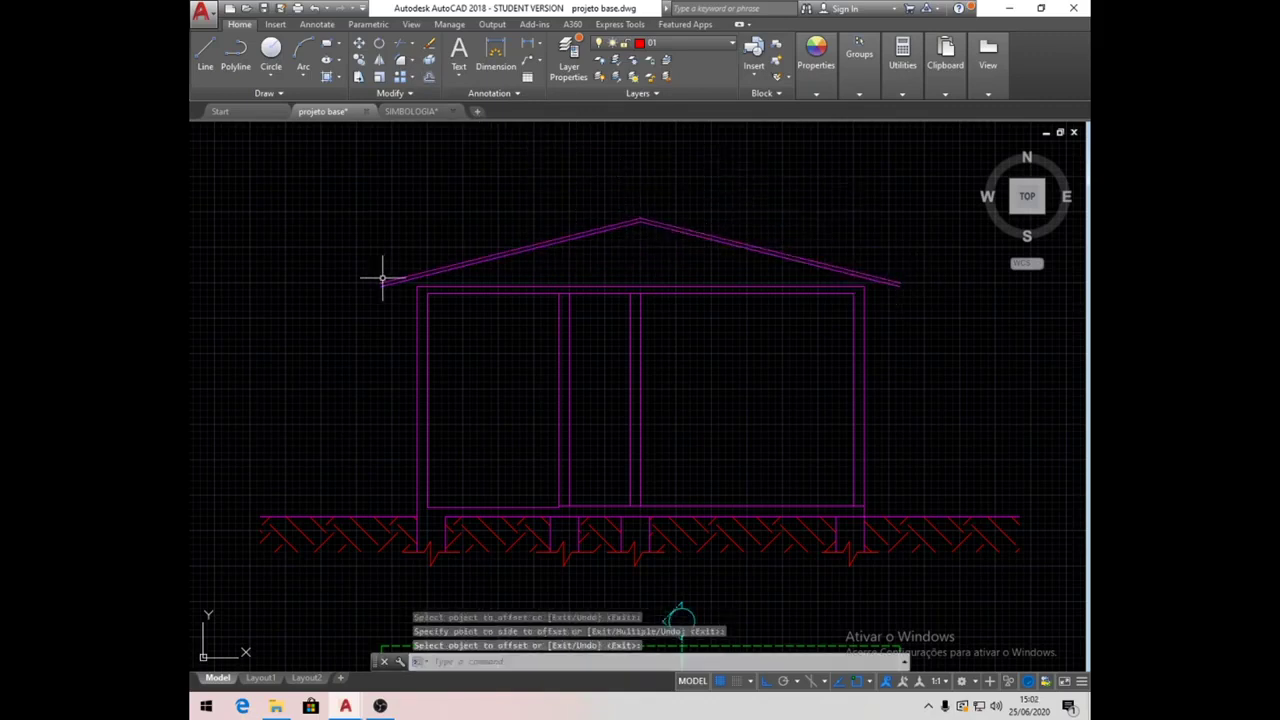
Fillet the two upper roof lines so they meet in a sharp corner at the ridge.
scroll(638, 212, up, 5)
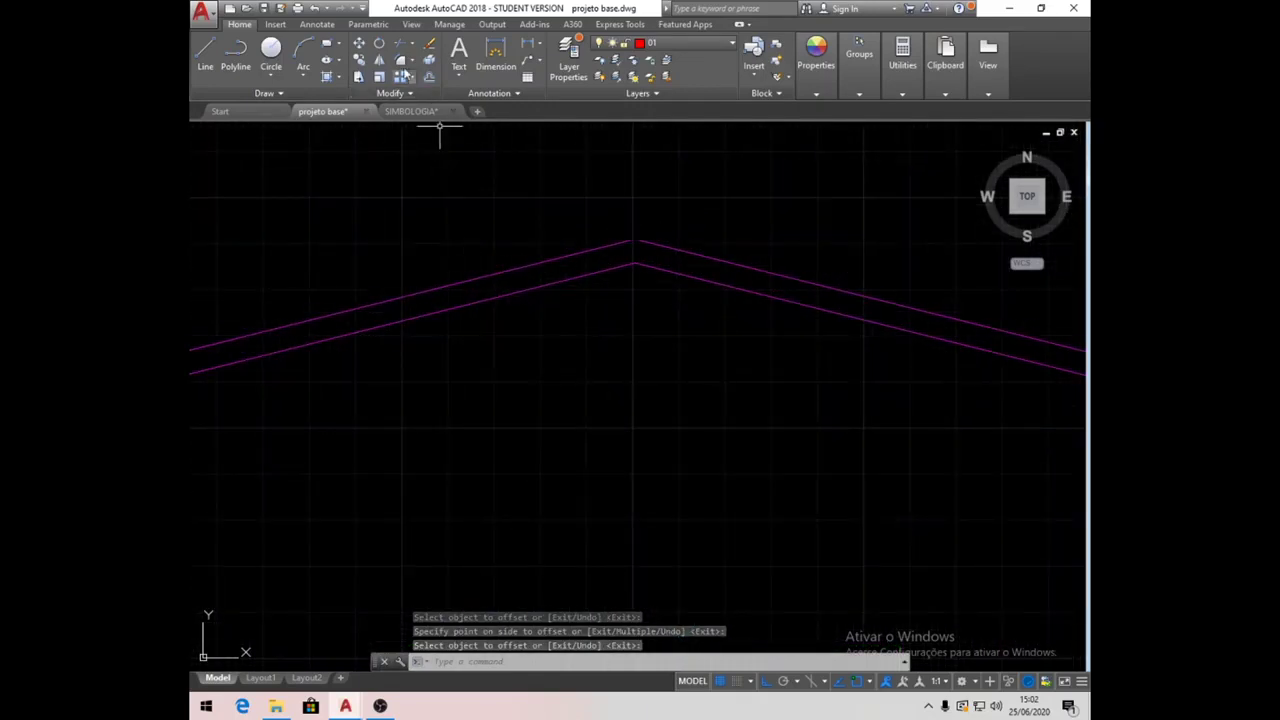
click(401, 61)
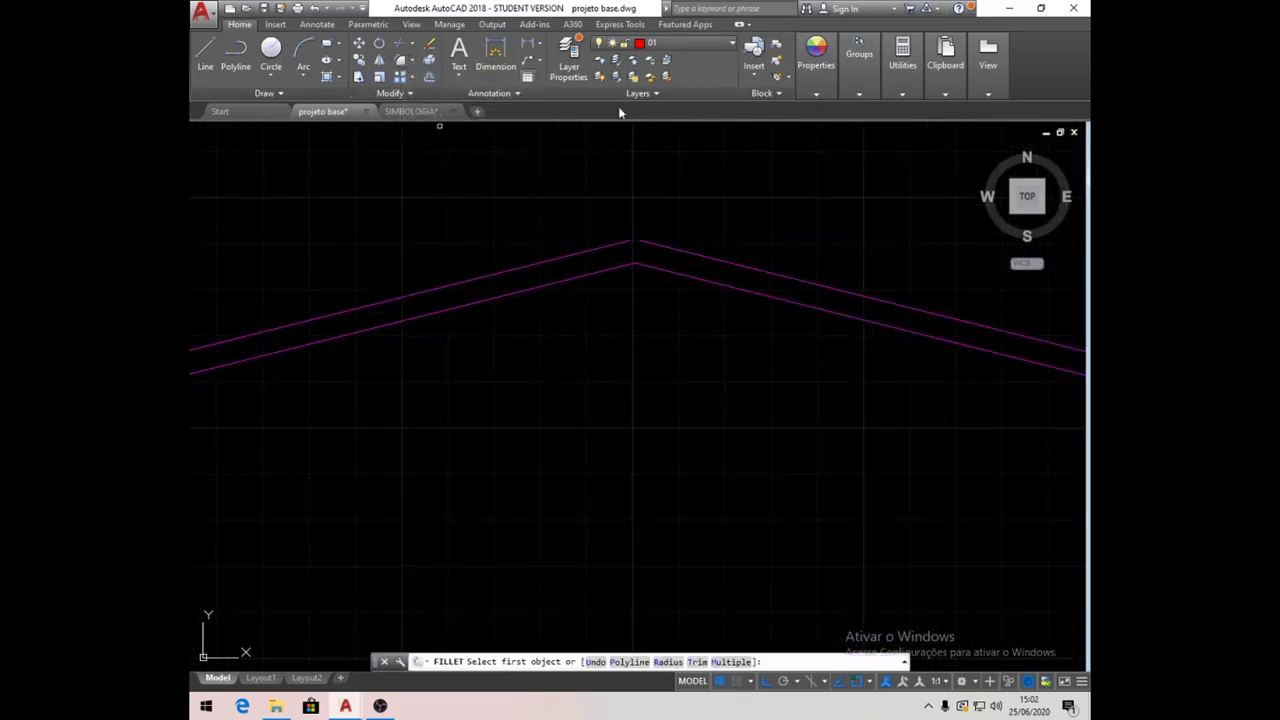
click(613, 245)
click(651, 245)
Draw a line closing the left eave between the ends of the lower and upper roof lines.
scroll(646, 197, down, 2)
scroll(600, 277, down, 2)
scroll(386, 300, up, 4)
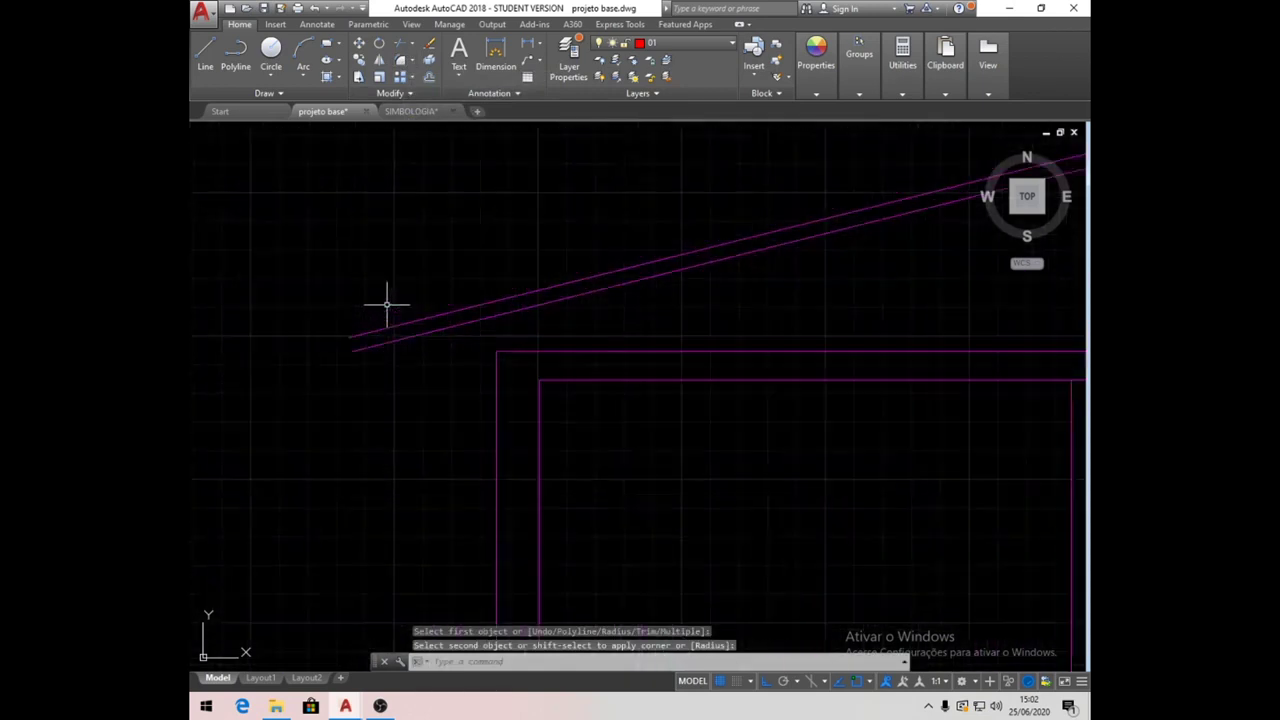
click(204, 52)
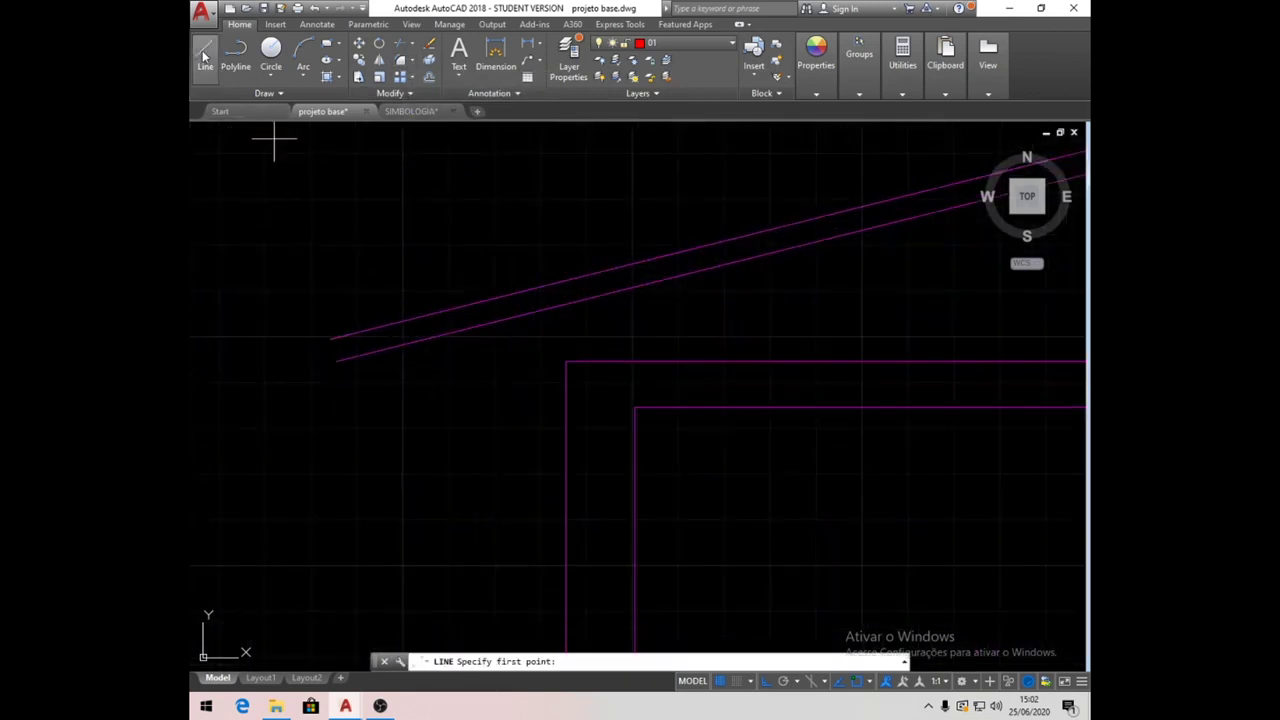
click(337, 359)
click(336, 338)
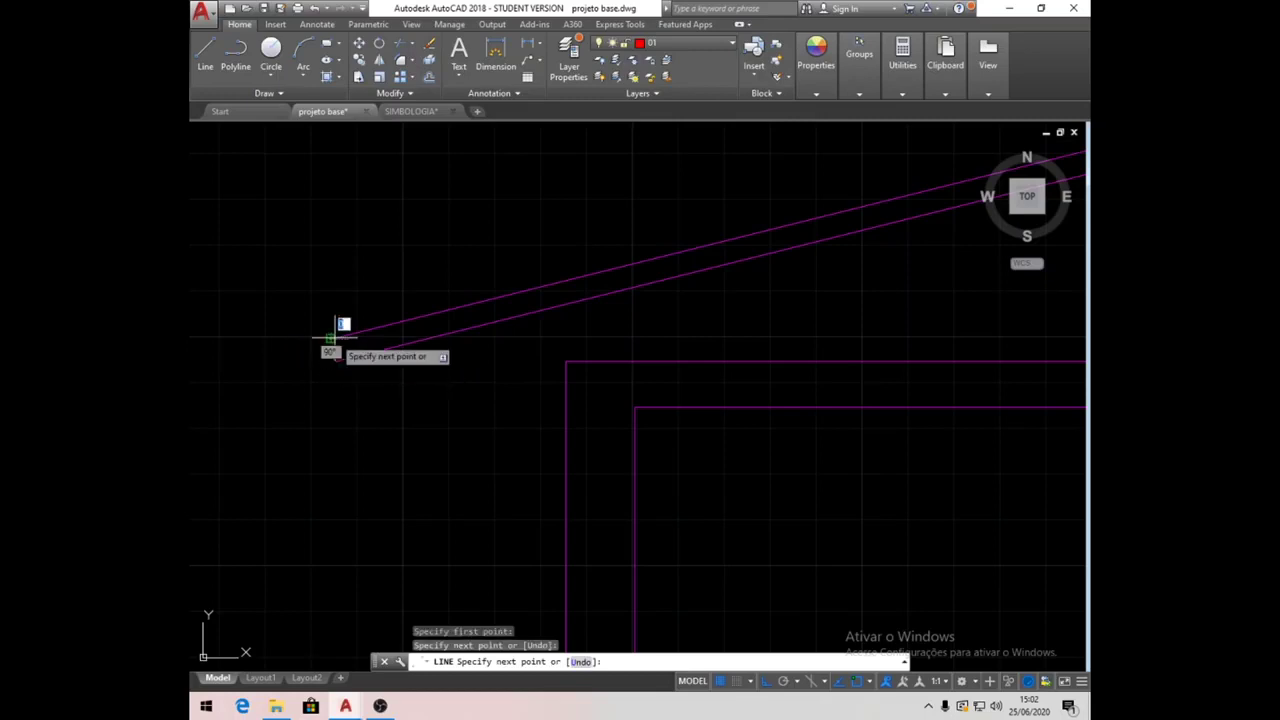
key(Return)
Draw a line closing the right eave between the ends of the upper and lower roof lines.
scroll(366, 349, down, 5)
scroll(834, 346, up, 4)
scroll(614, 357, up, 1)
scroll(382, 341, up, 1)
click(204, 52)
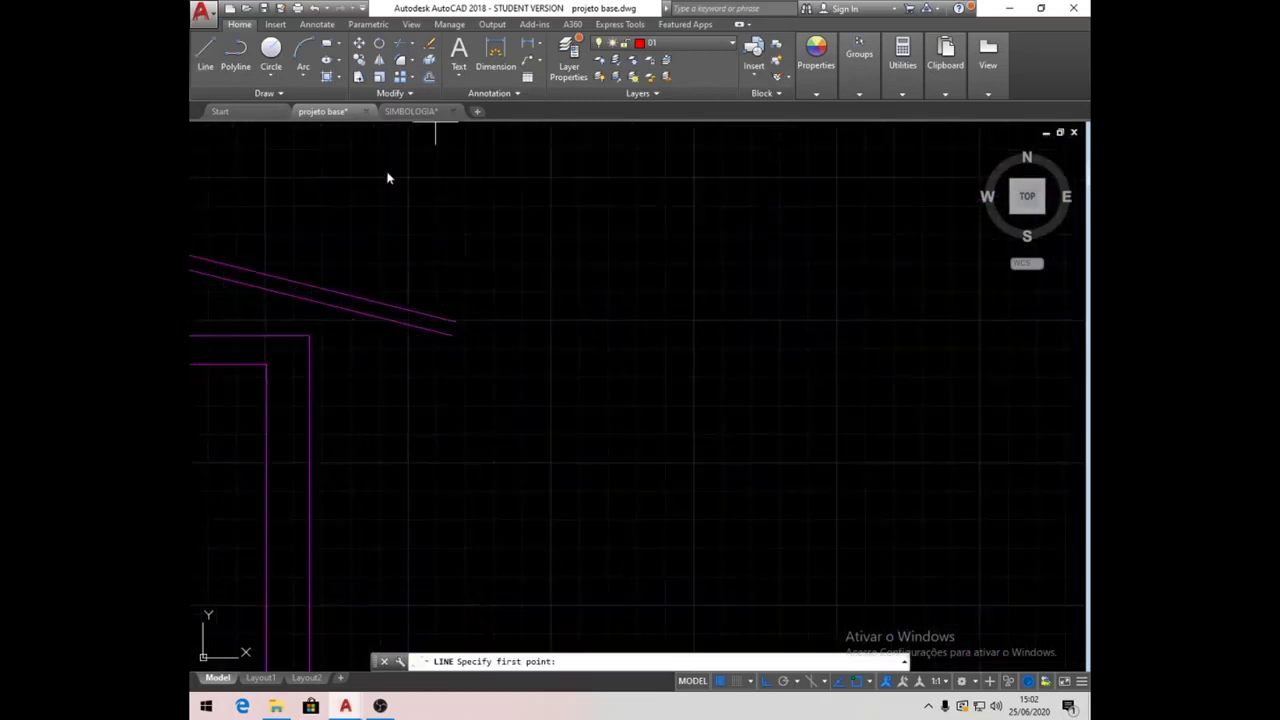
click(455, 321)
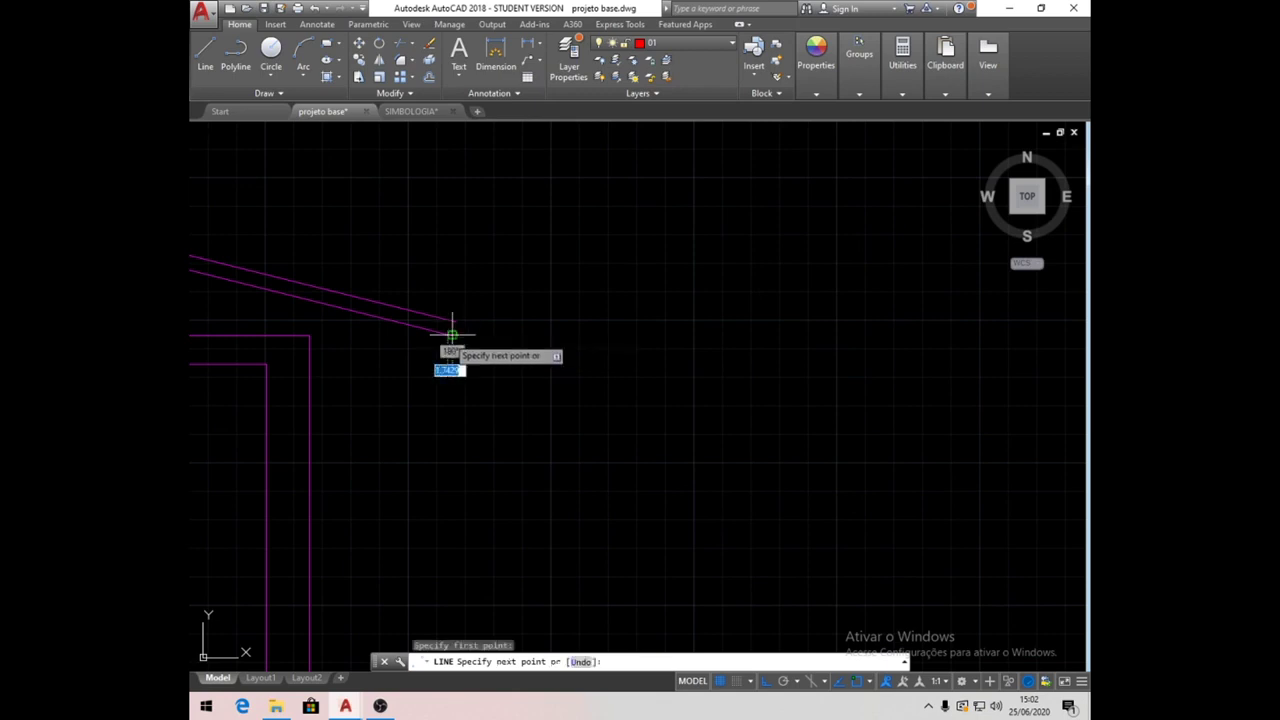
click(545, 335)
key(Return)
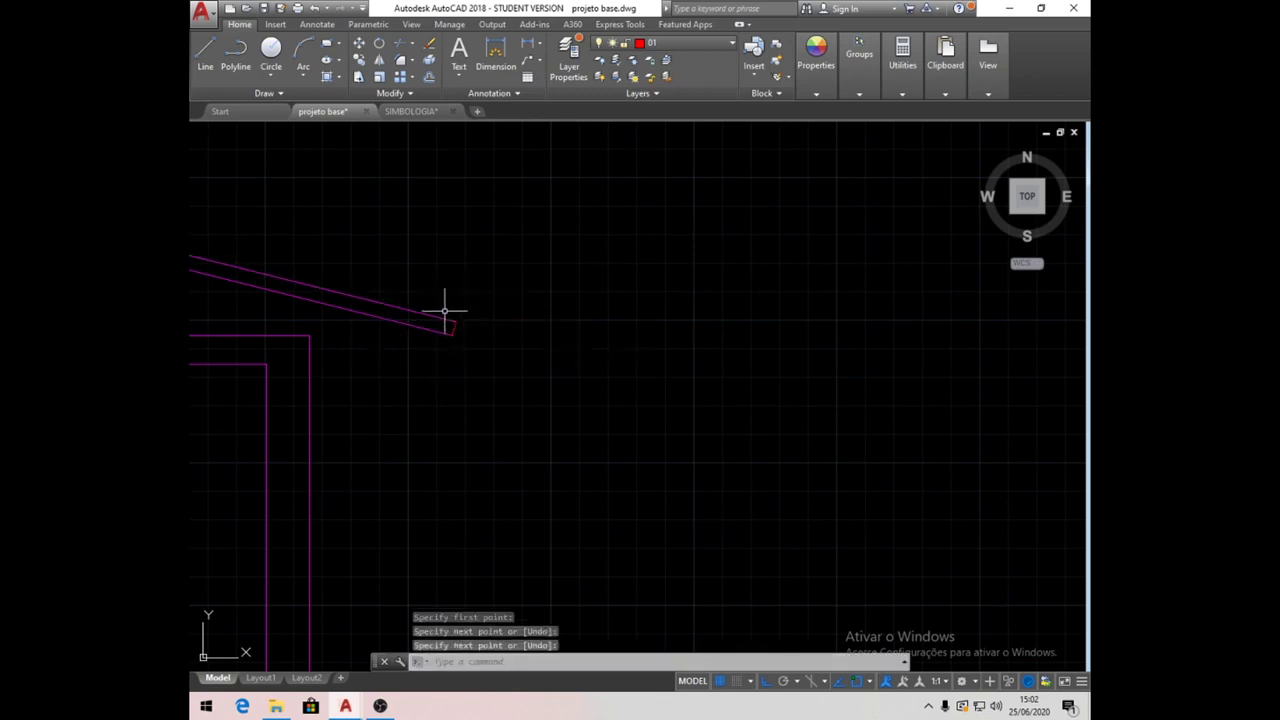
Match the properties of the upper roof line onto the closing lines at the right and left eaves.
click(810, 80)
click(815, 120)
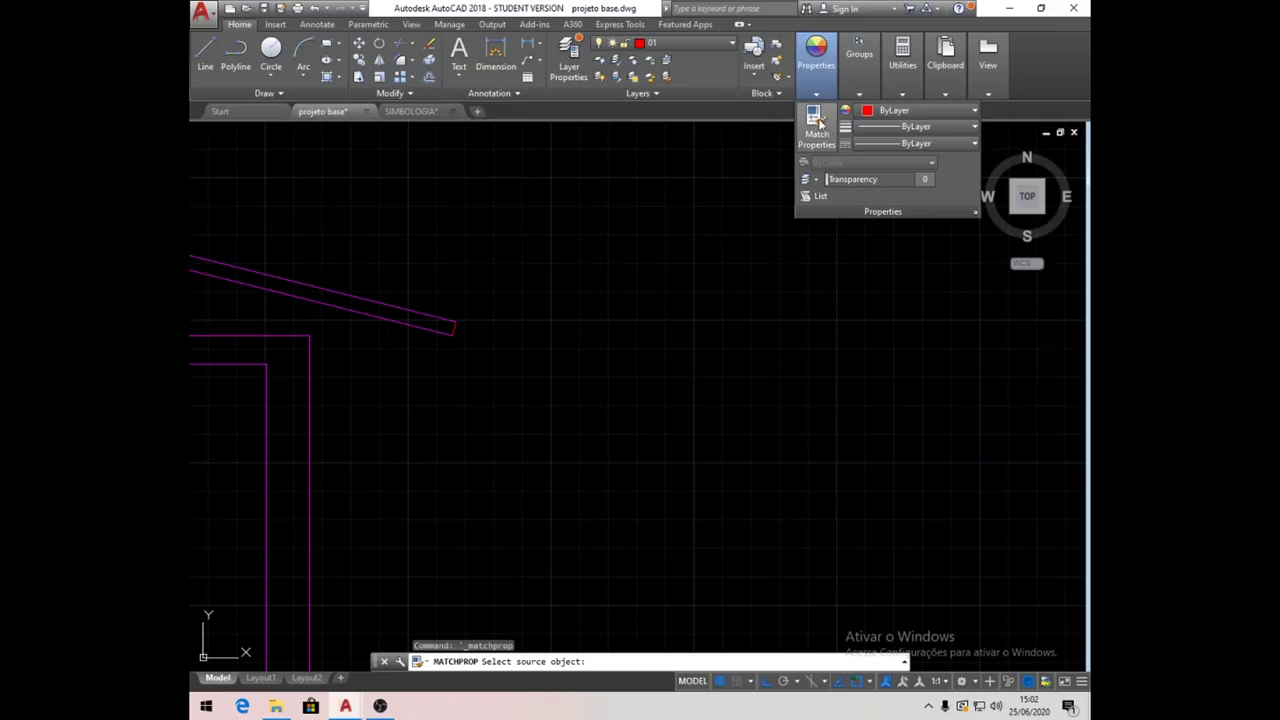
click(445, 320)
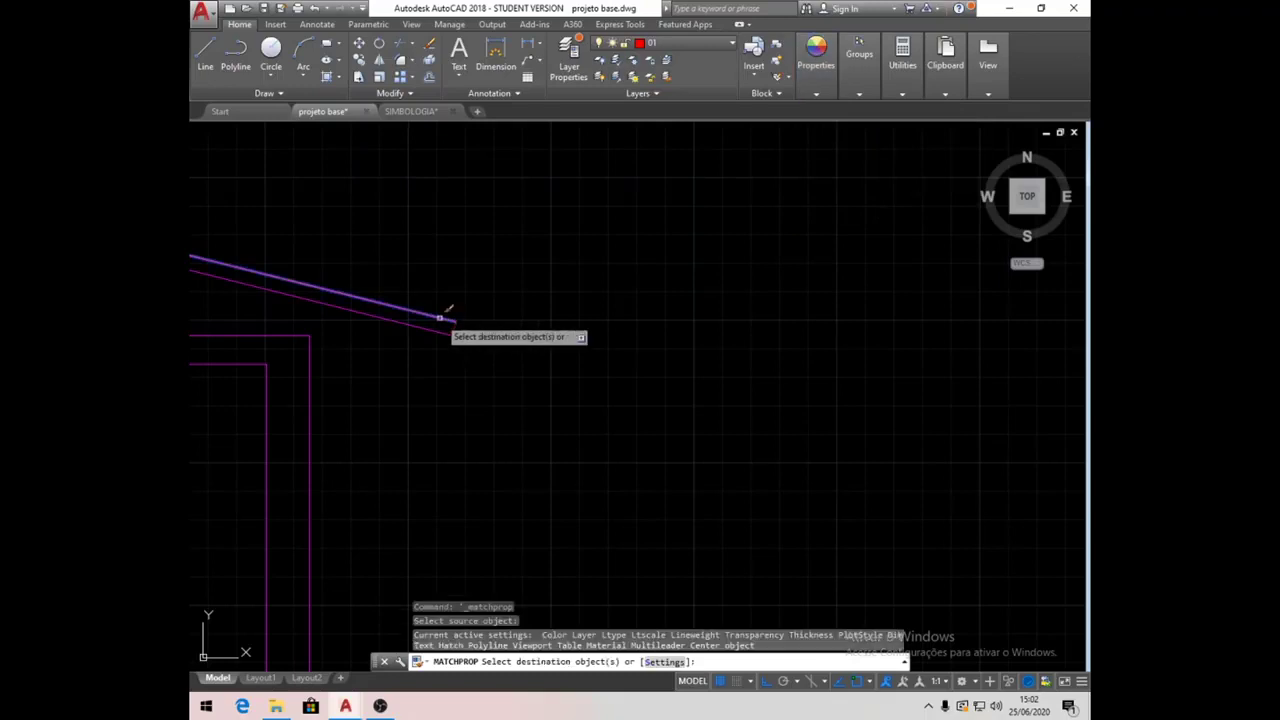
click(460, 322)
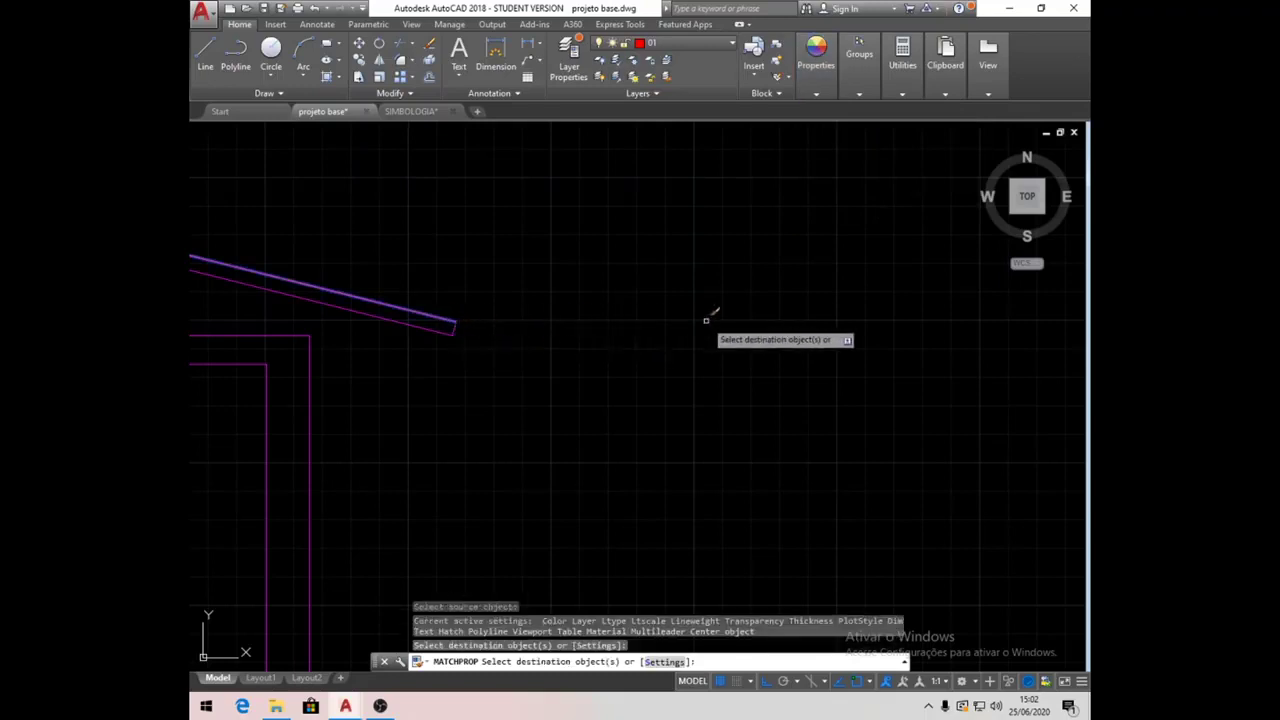
scroll(712, 320, down, 3)
scroll(363, 320, up, 5)
middle_drag(200, 380, 491, 337)
scroll(488, 340, up, 1)
click(488, 340)
key(Return)
Extend both lines of the left outer wall up to the lower left roof line.
scroll(508, 261, down, 5)
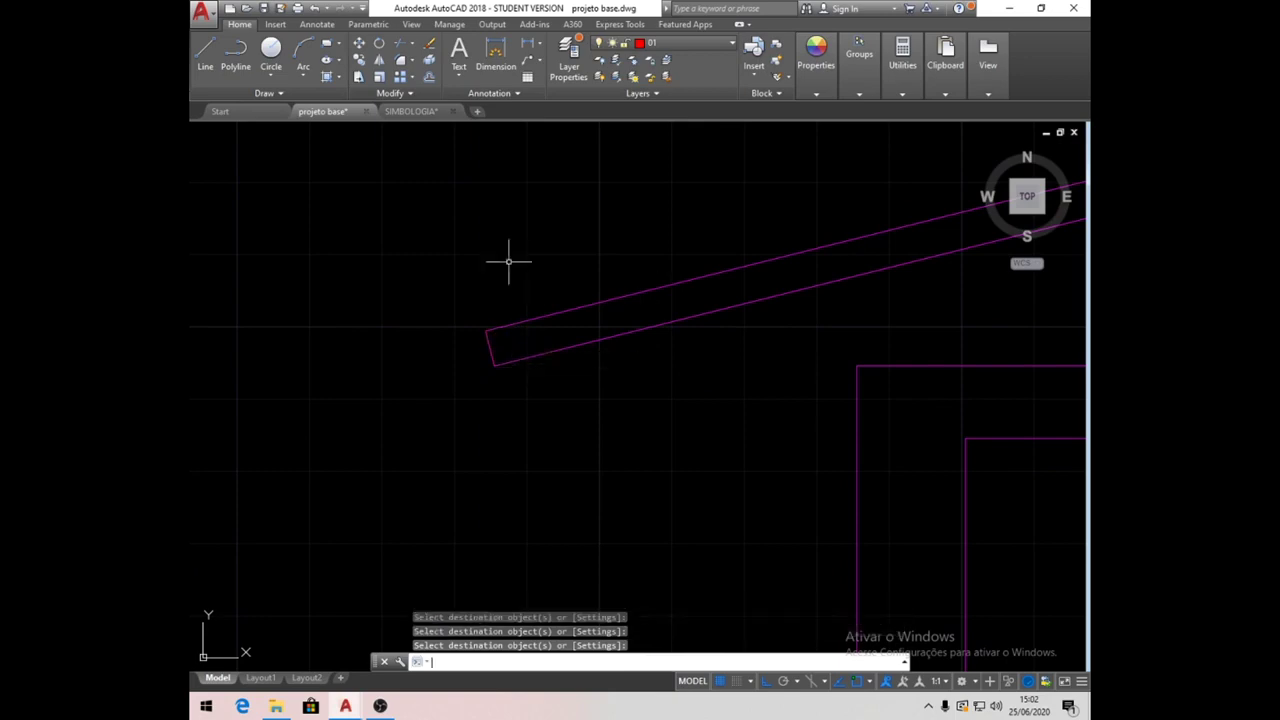
scroll(410, 316, up, 5)
scroll(410, 316, up, 3)
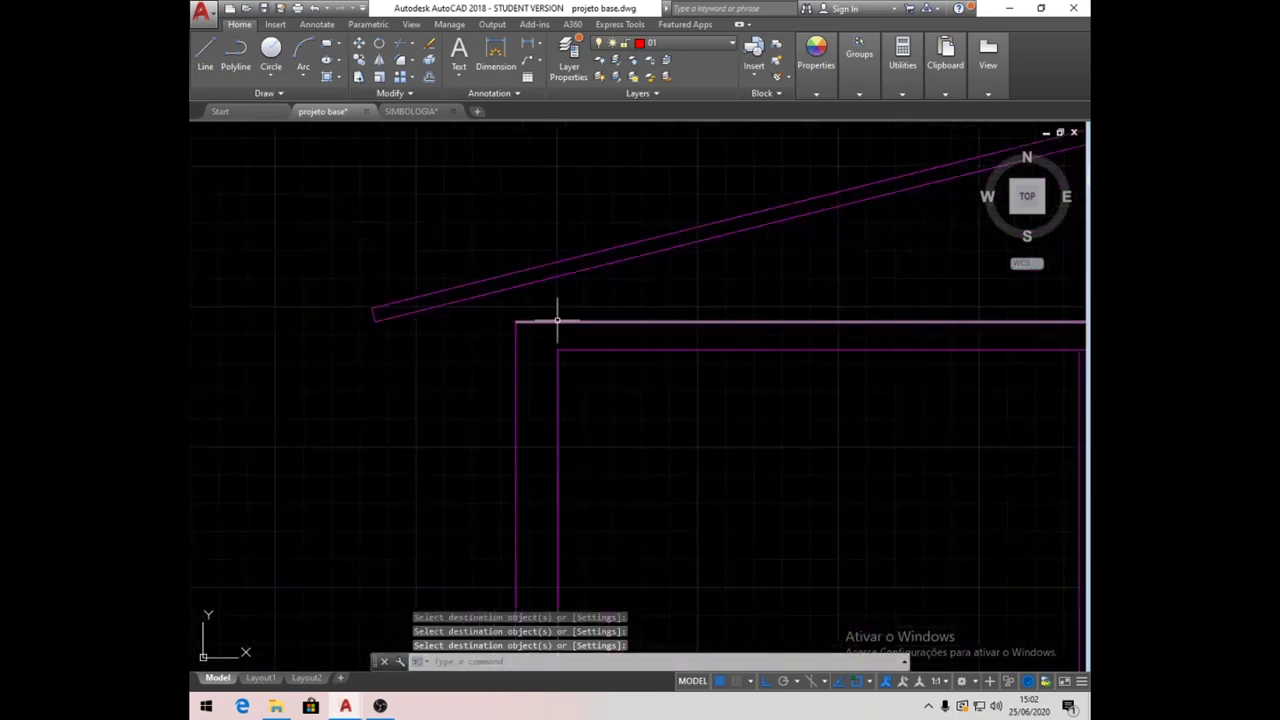
scroll(551, 306, up, 2)
middle_drag(542, 321, 462, 331)
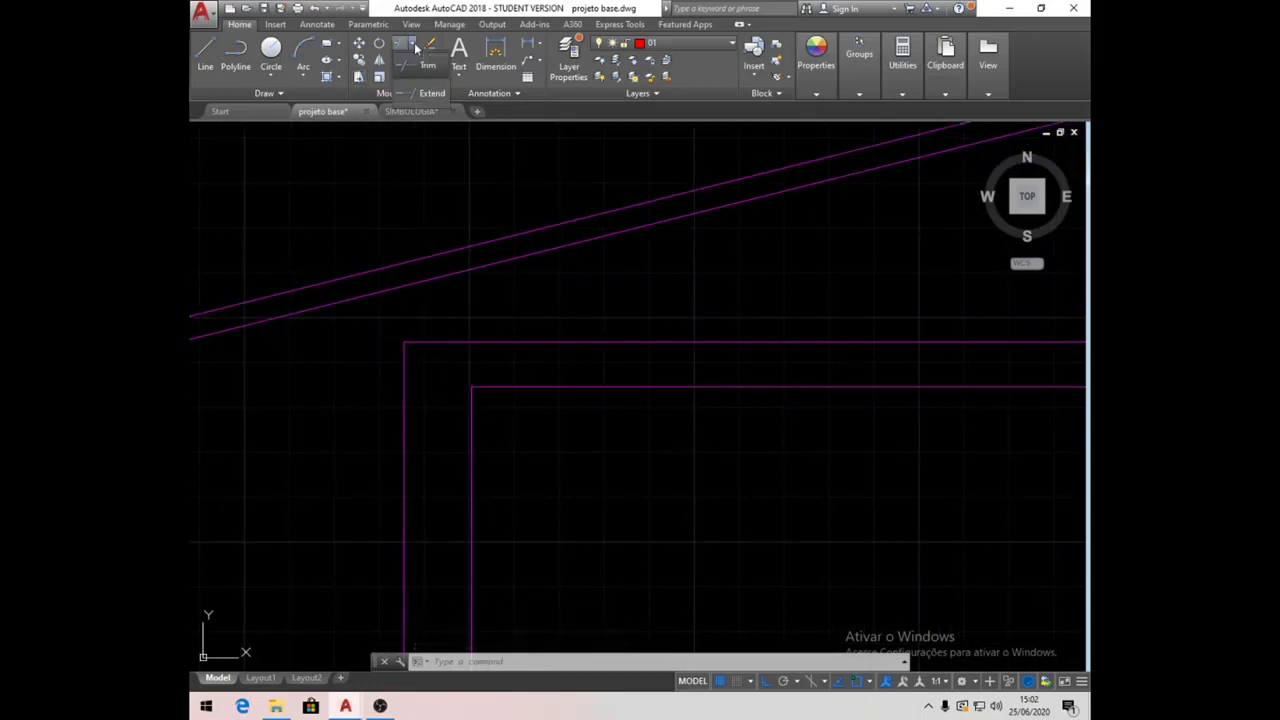
click(402, 60)
click(468, 271)
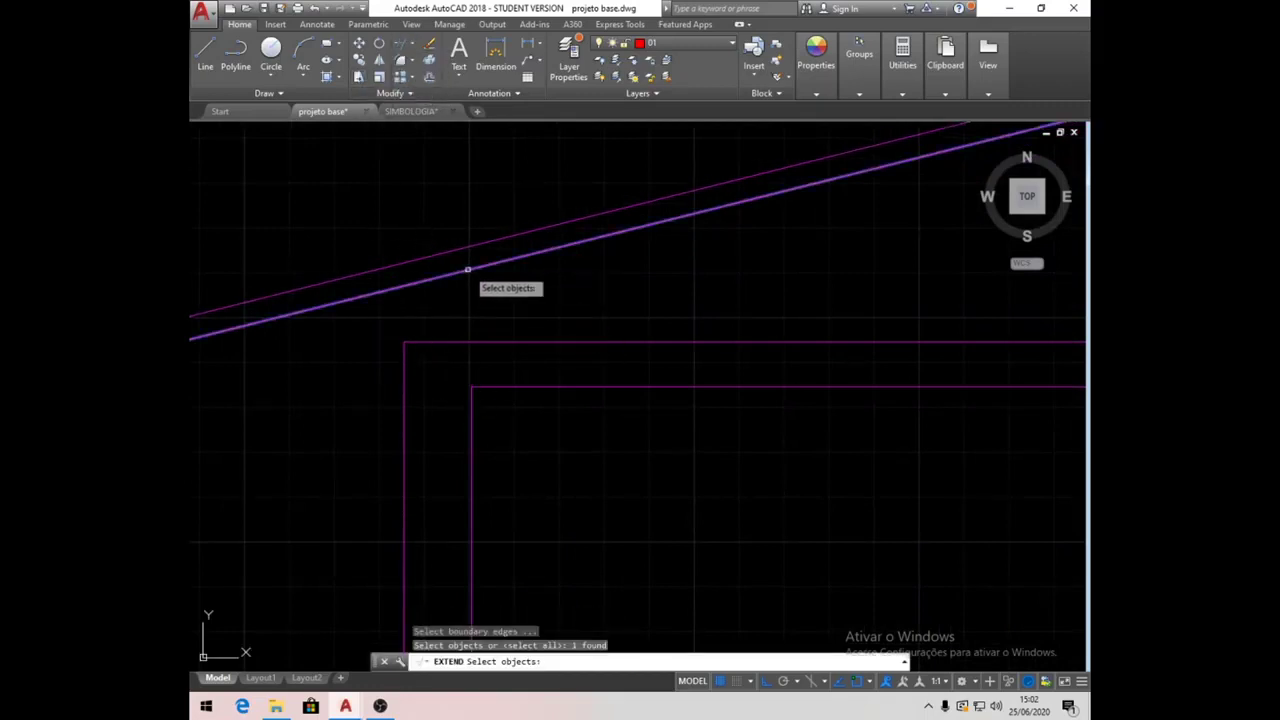
key(Return)
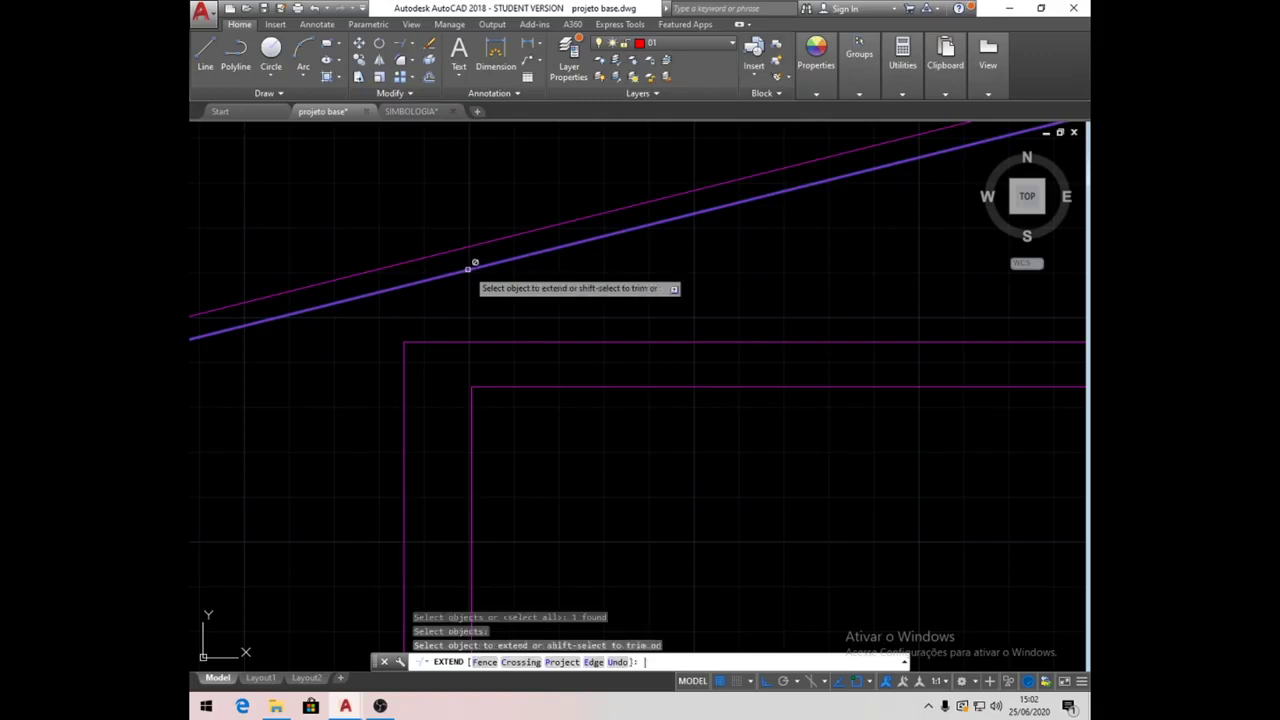
click(471, 410)
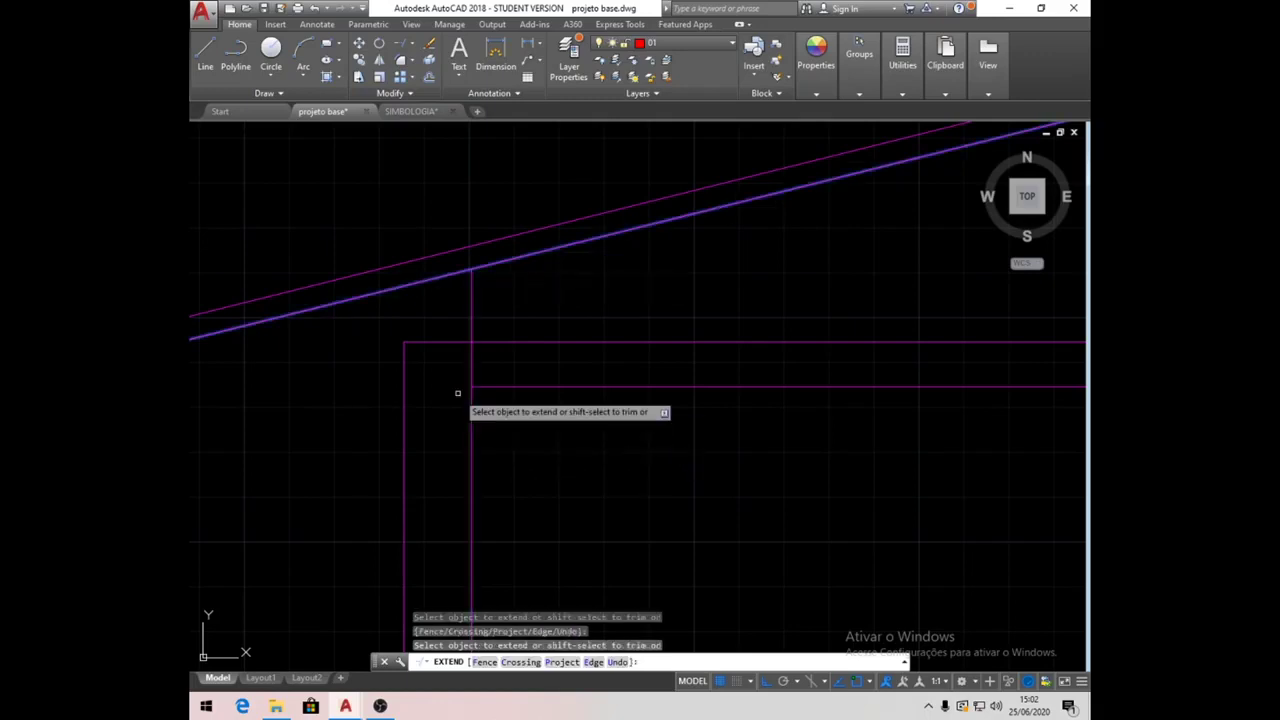
click(403, 358)
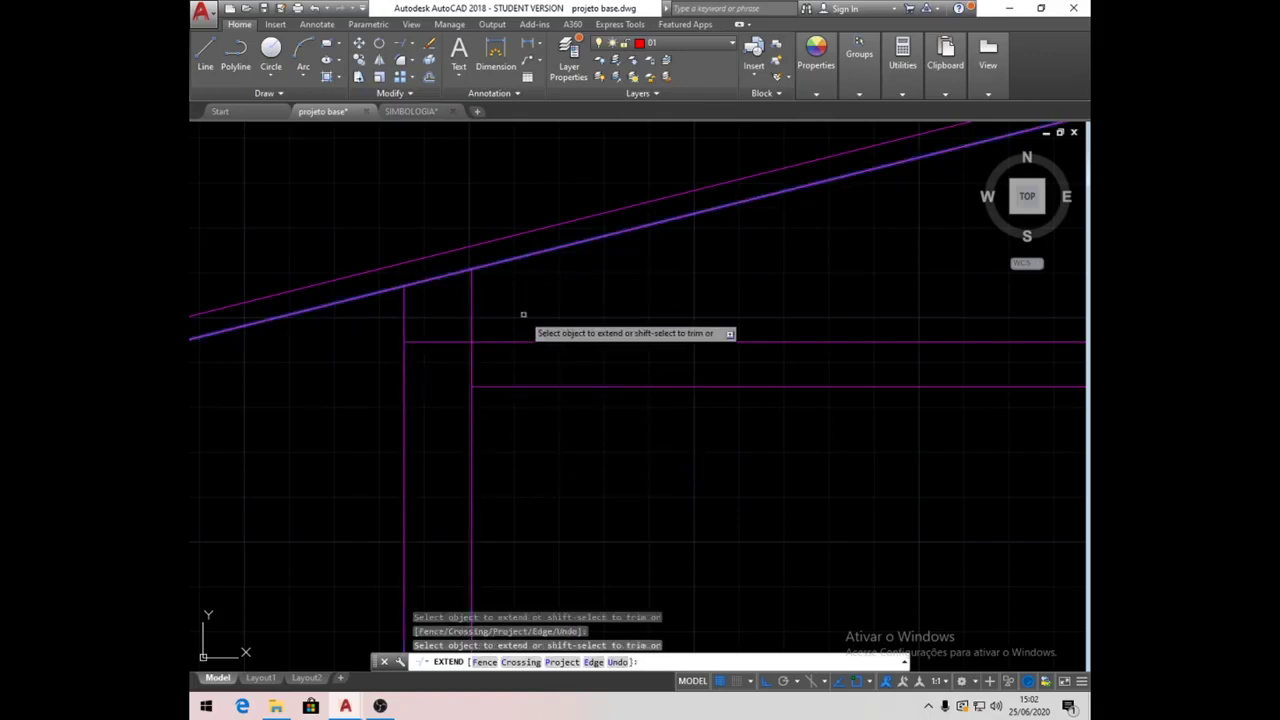
key(Return)
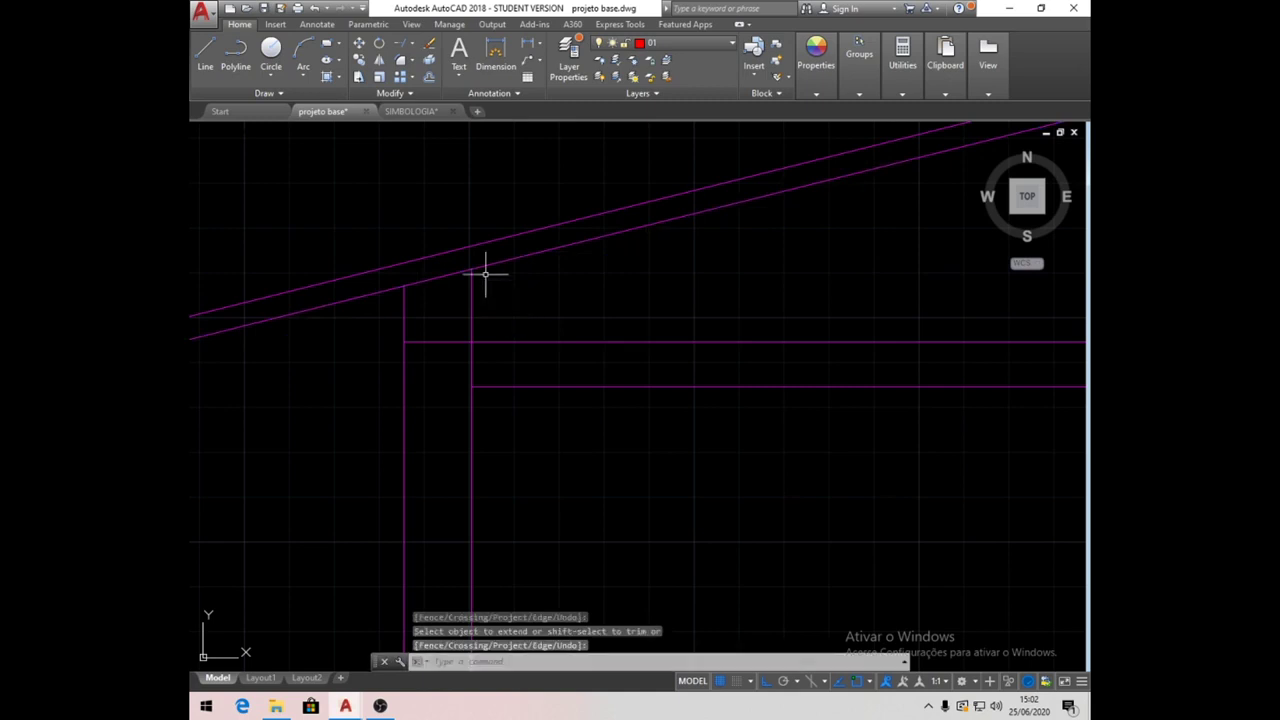
Extend both lines of the right outer wall up to the lower right roof line.
scroll(423, 371, down, 3)
scroll(440, 372, up, 2)
scroll(685, 344, up, 2)
scroll(685, 344, up, 3)
scroll(574, 317, up, 3)
click(415, 53)
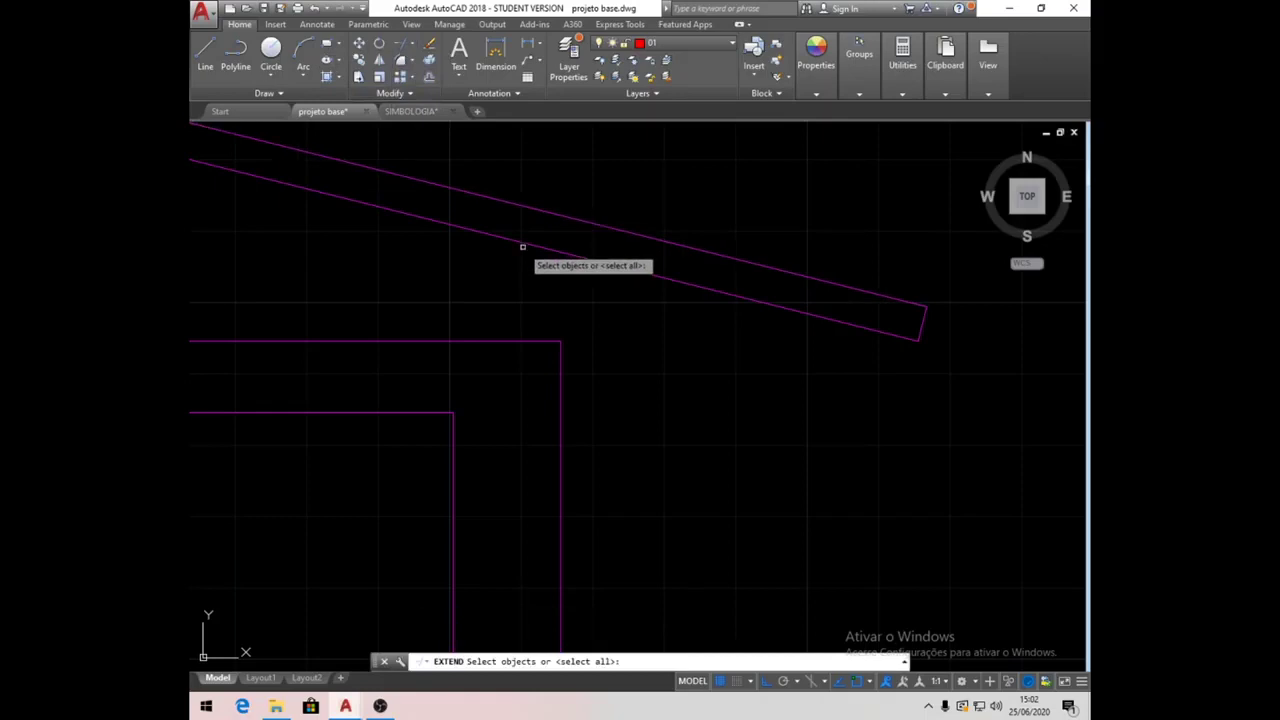
click(523, 242)
key(Return)
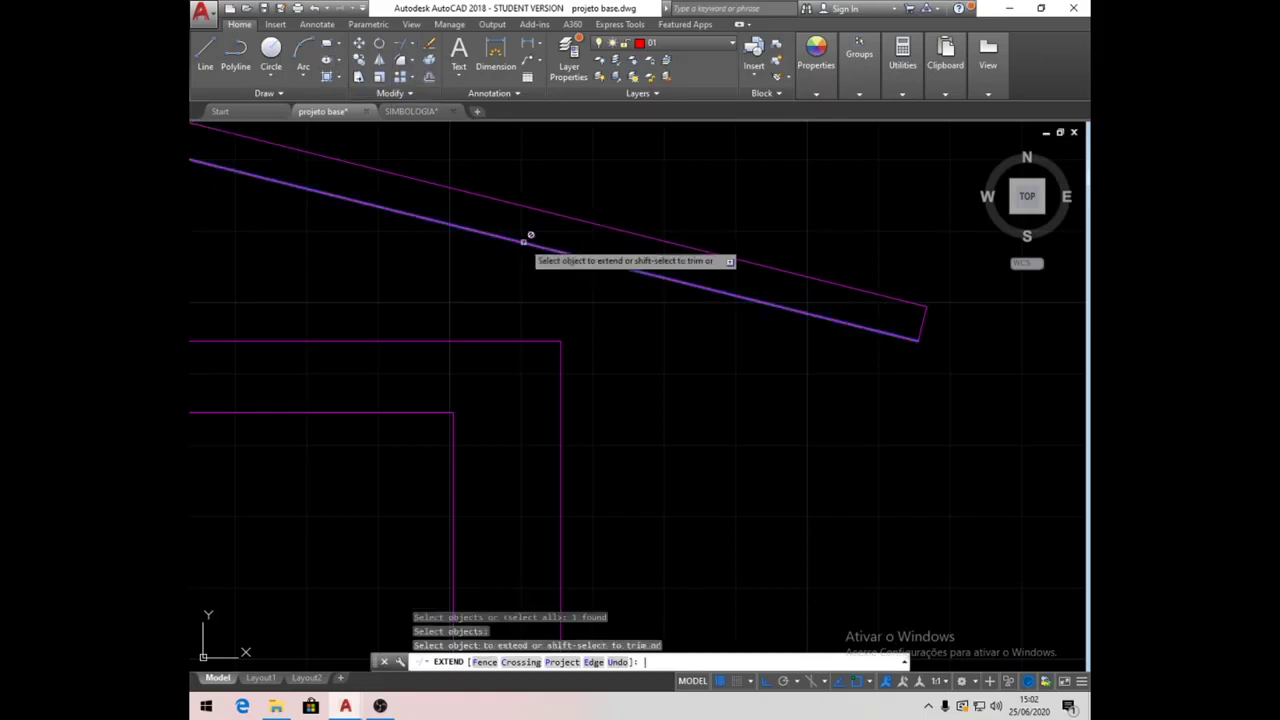
click(559, 369)
click(453, 423)
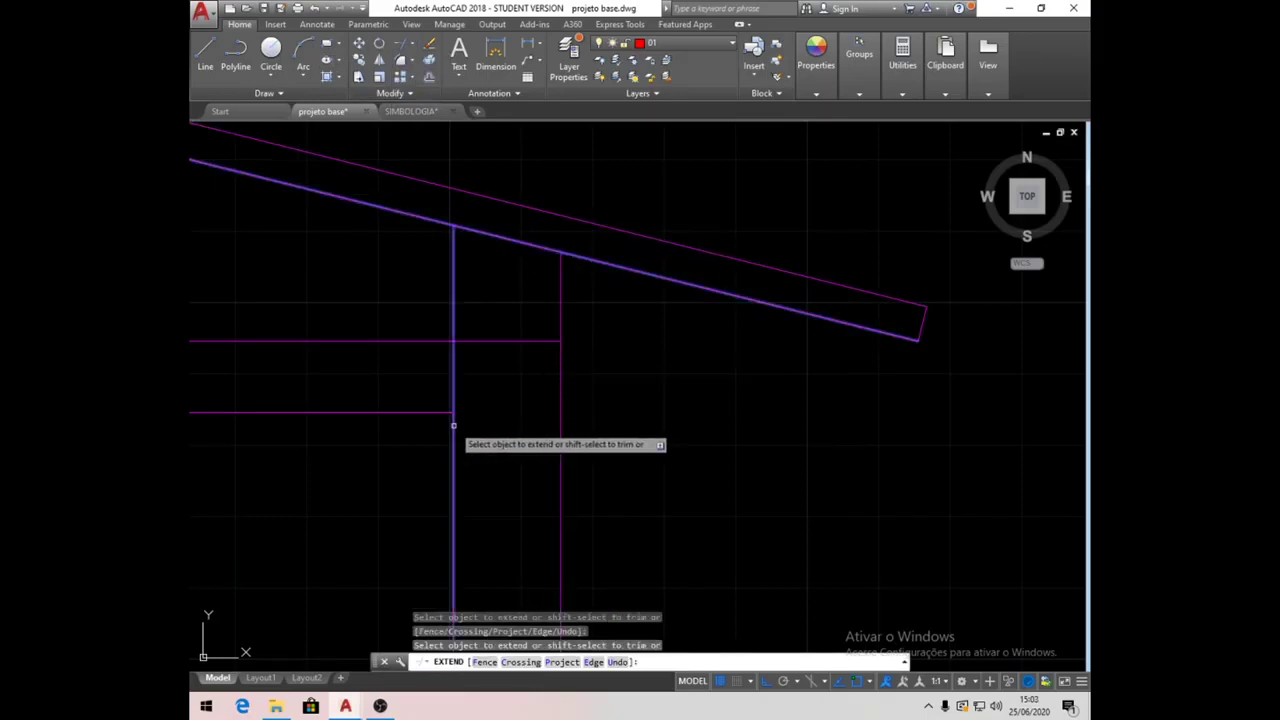
key(Return)
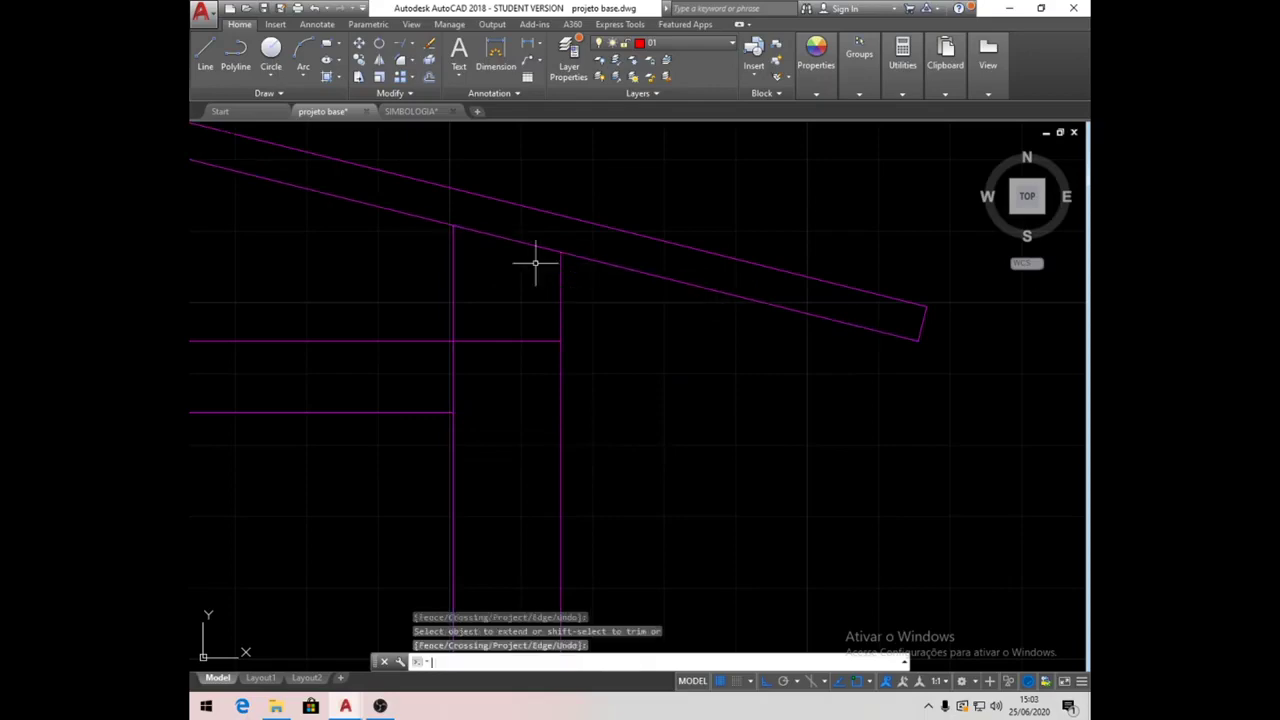
Examine the bathroom window and fixtures along the cut line in the copied plan against the leftmost room of the section.
scroll(588, 280, down, 5)
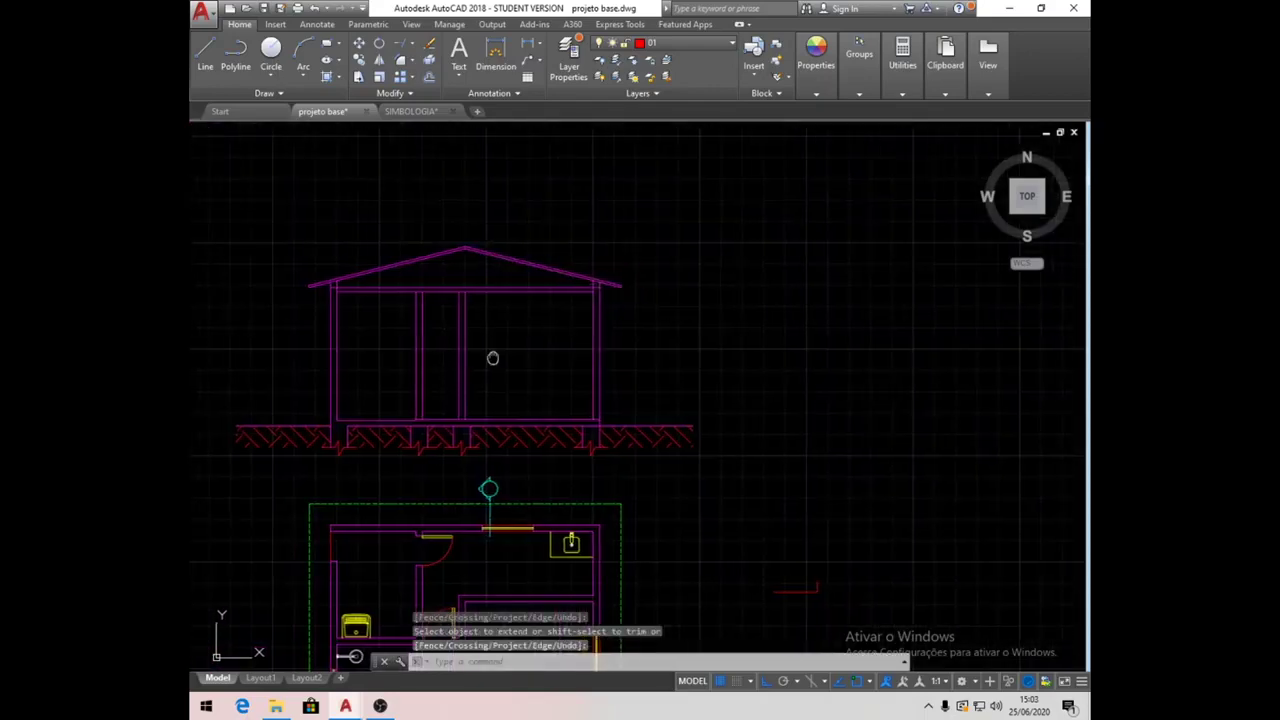
scroll(551, 360, up, 3)
mouse_move(551, 360)
middle_down()
mouse_move(541, 371)
mouse_move(585, 359)
middle_up()
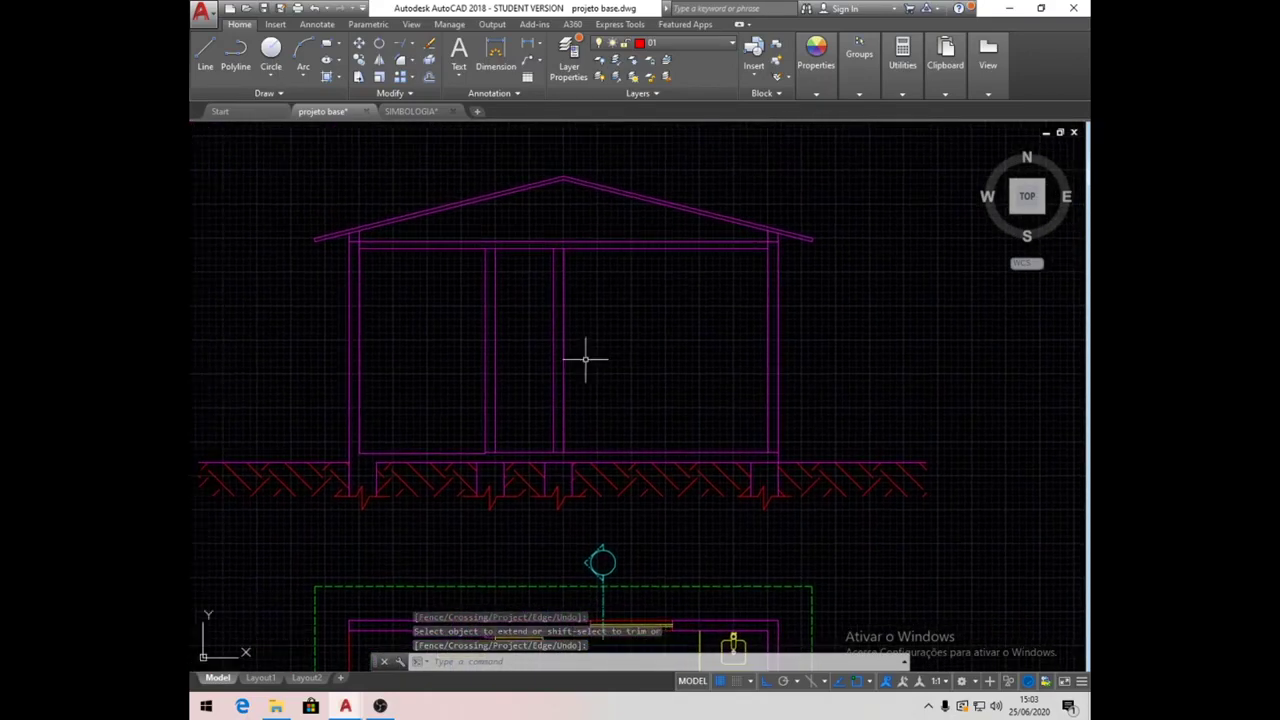
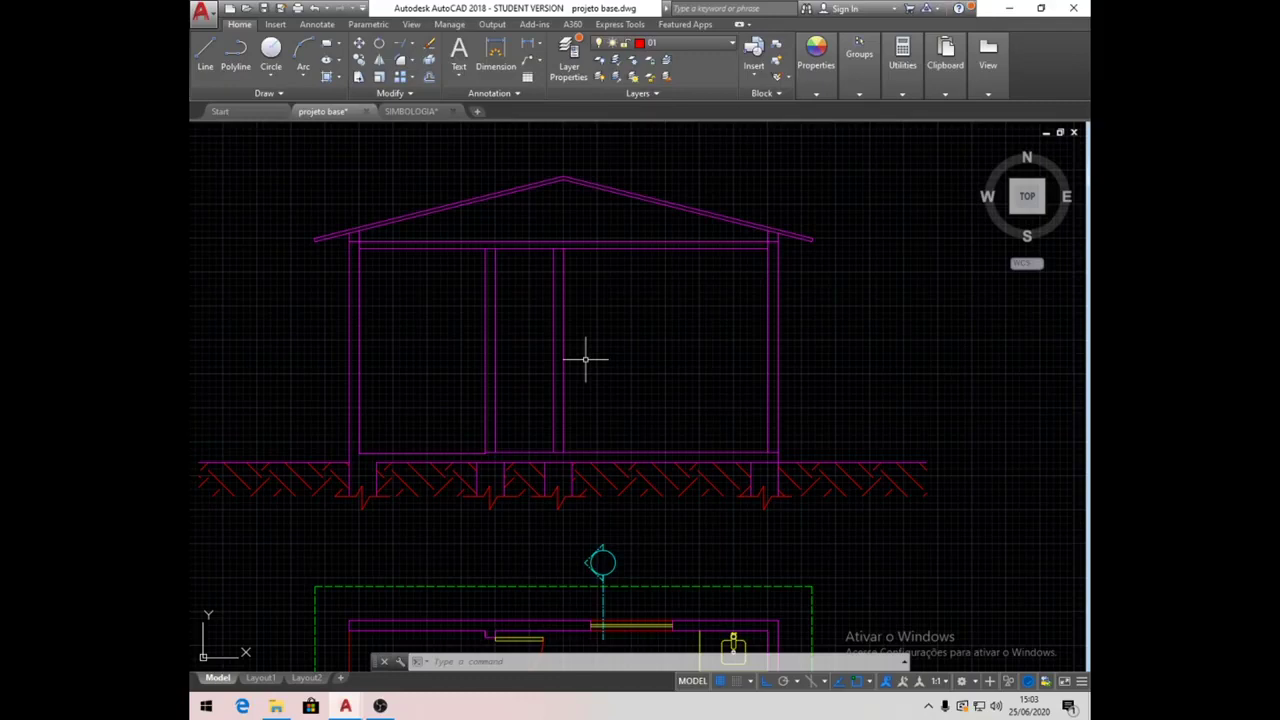
scroll(573, 328, down, 6)
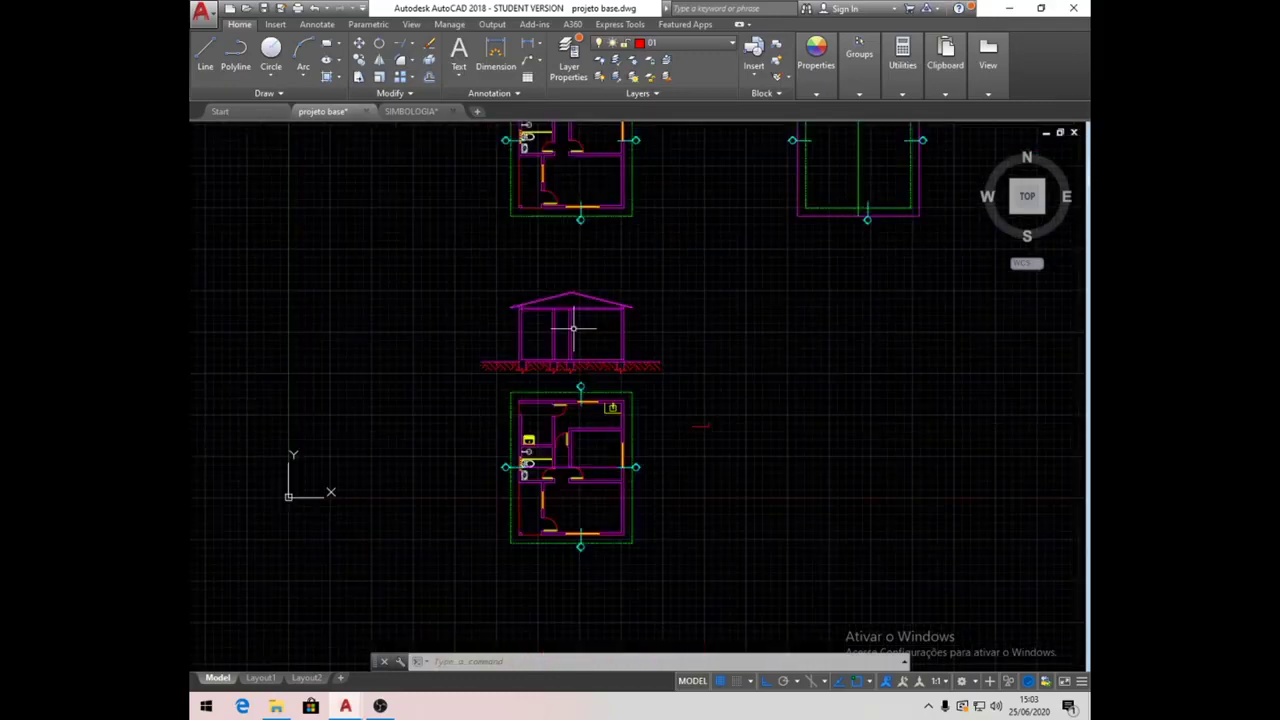
scroll(520, 466, up, 10)
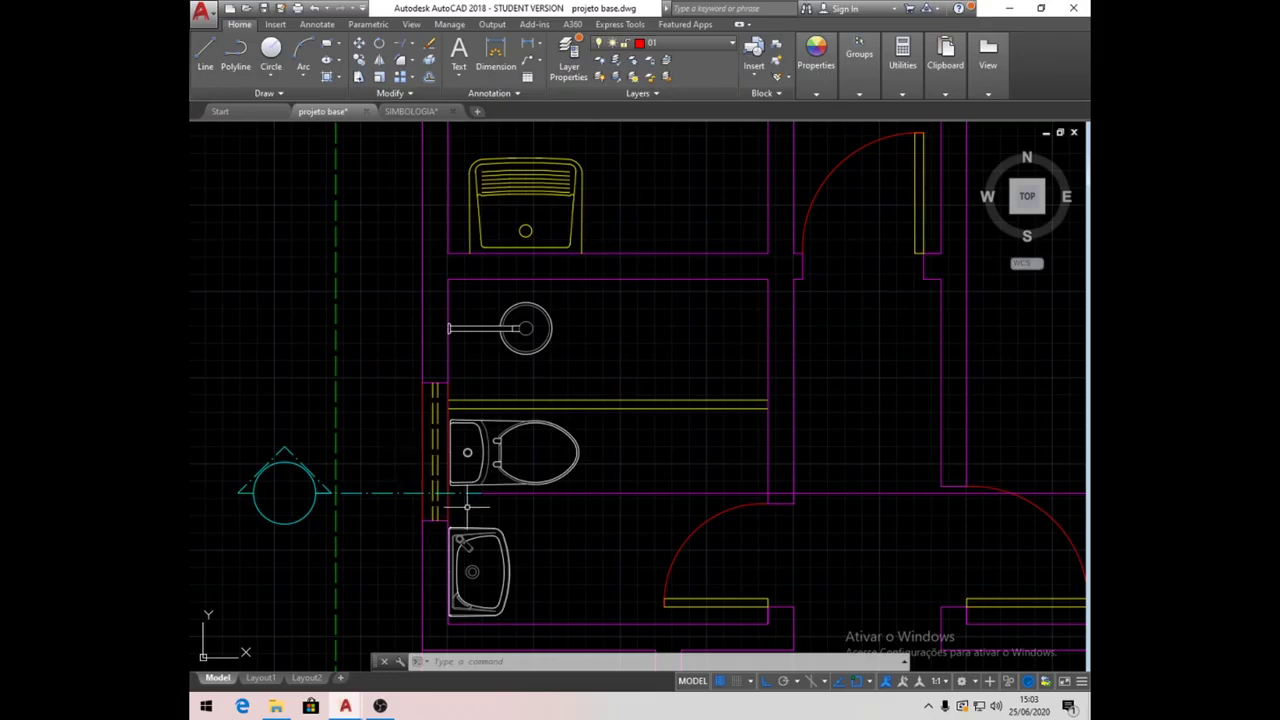
scroll(466, 520, down, 2)
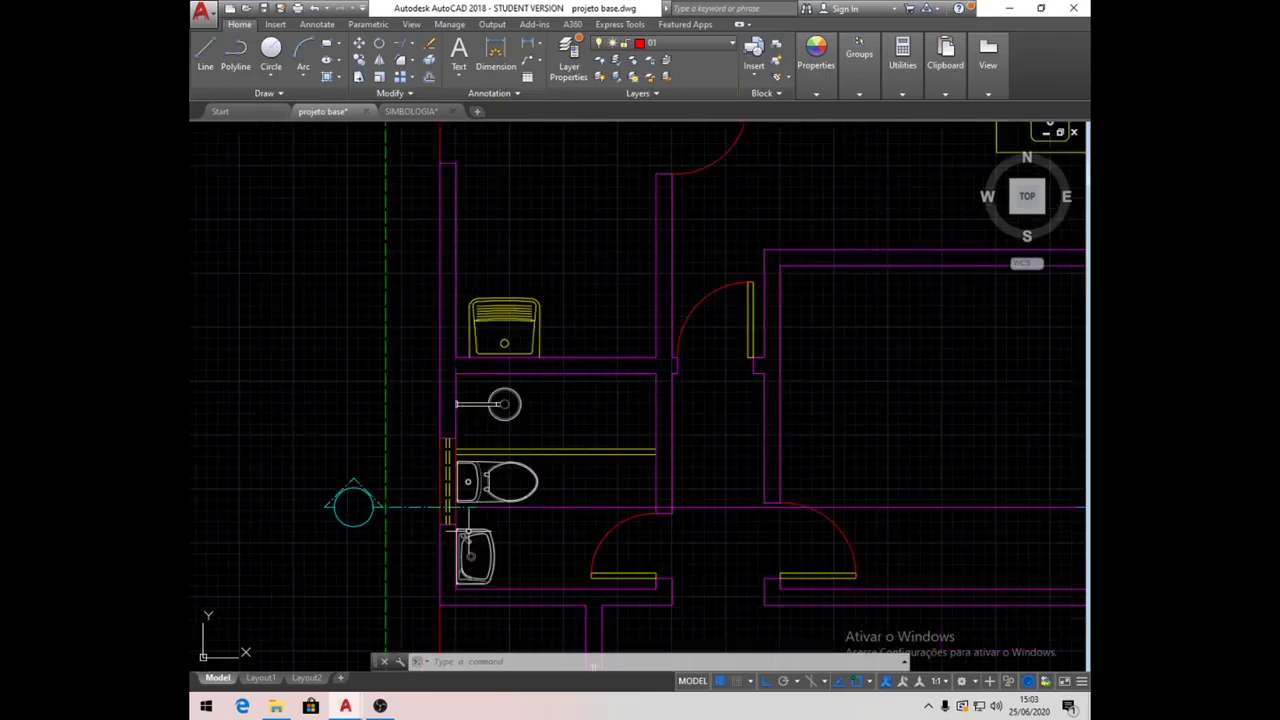
scroll(466, 522, down, 4)
scroll(474, 280, up, 4)
scroll(503, 425, up, 1)
middle_drag(503, 425, 498, 433)
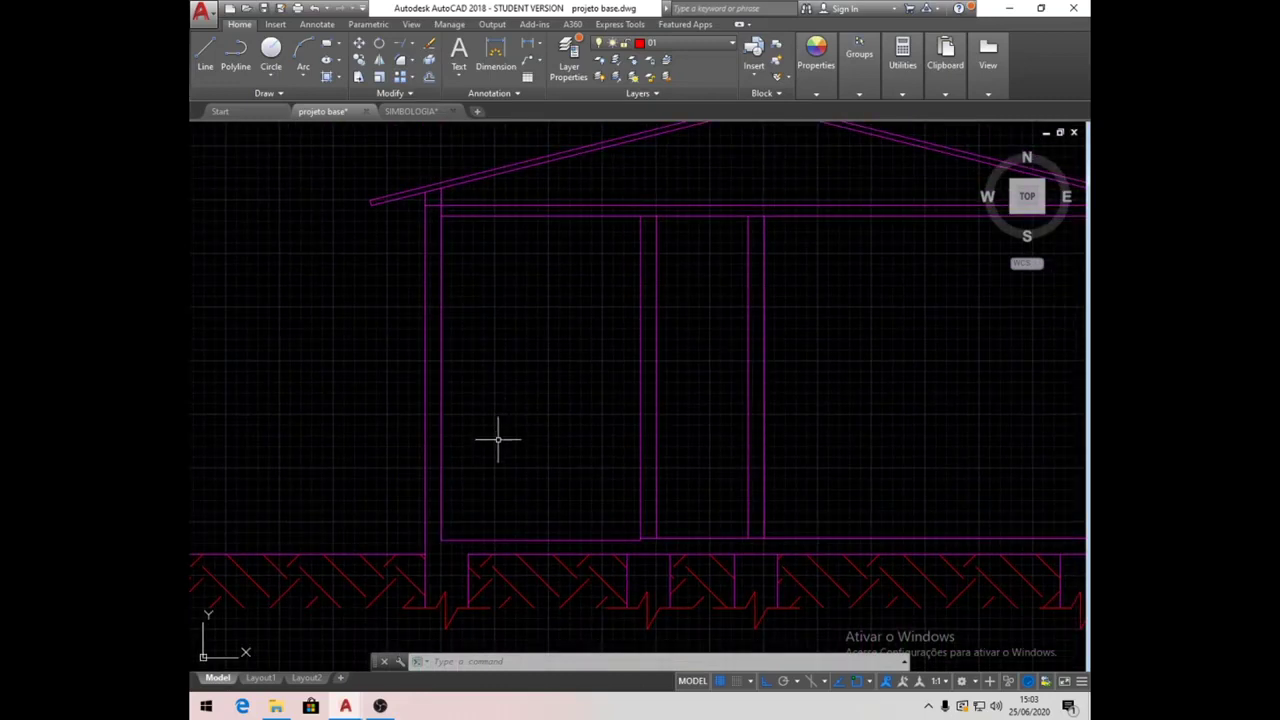
scroll(515, 451, down, 1)
scroll(487, 500, up, 2)
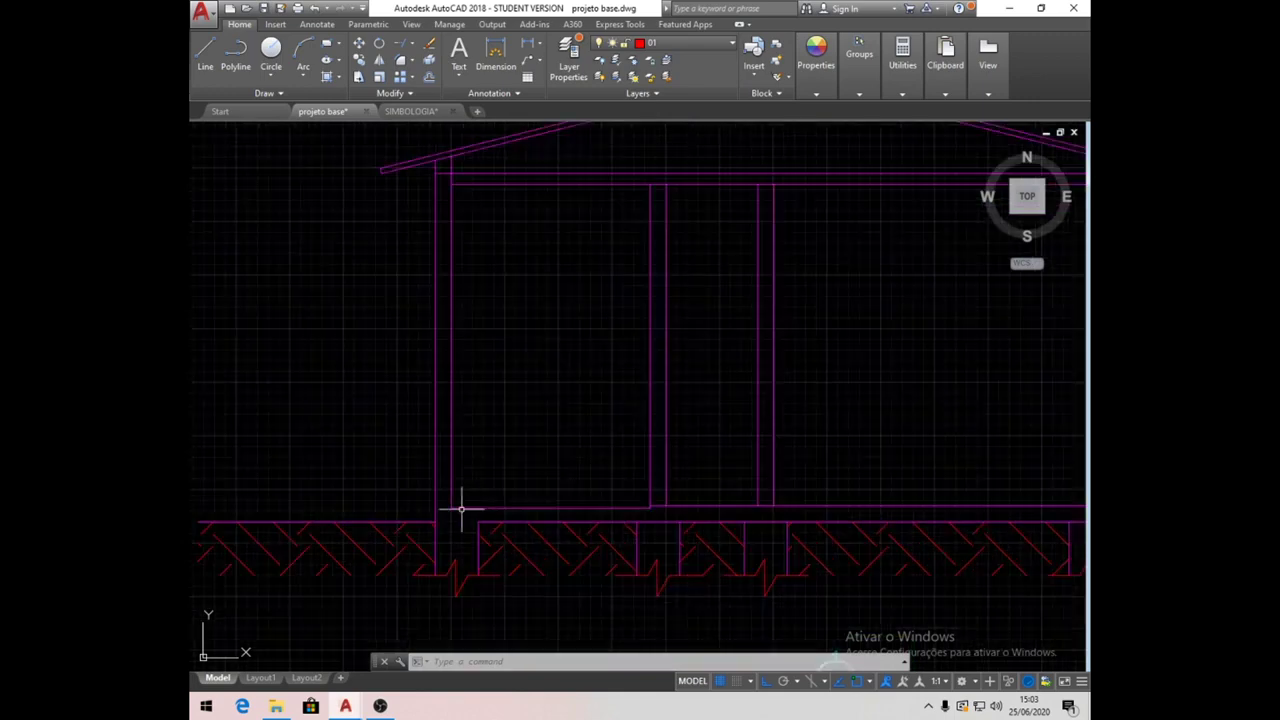
Extend the lower floor line of the section's left room to the outer face of the left exterior wall.
click(414, 44)
click(432, 96)
key(Return)
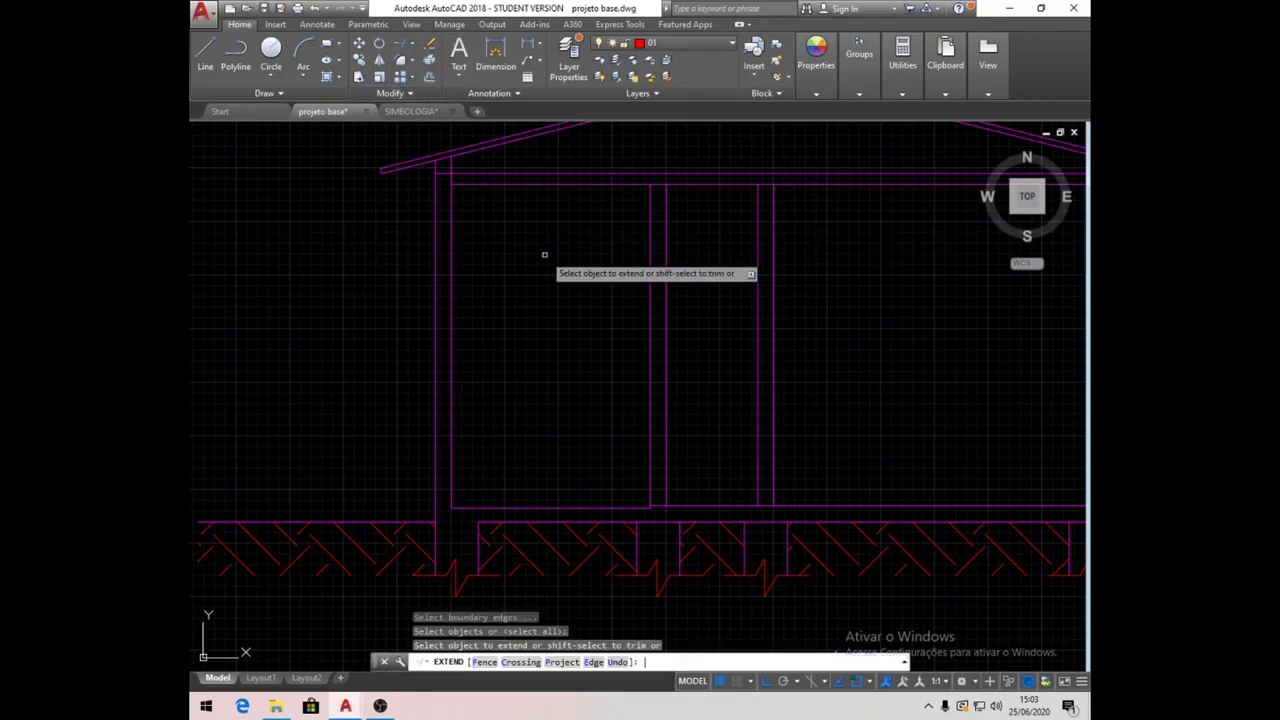
click(462, 505)
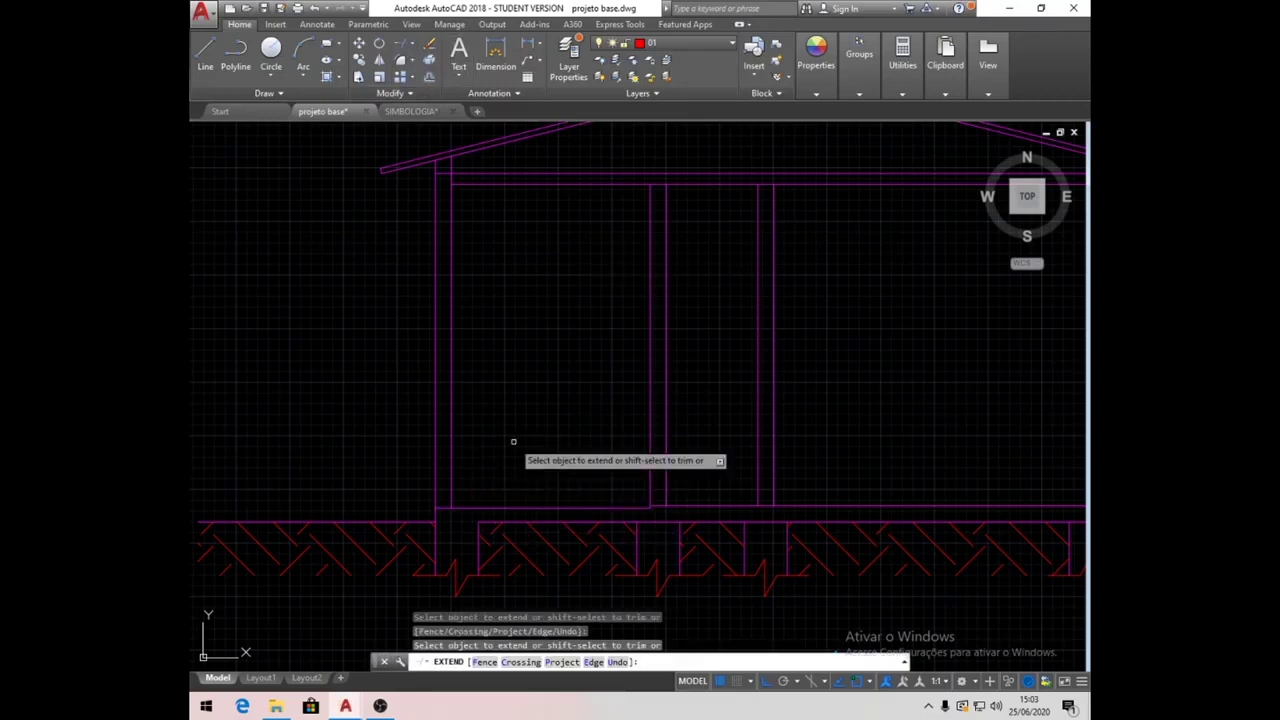
key(Return)
key(Return)
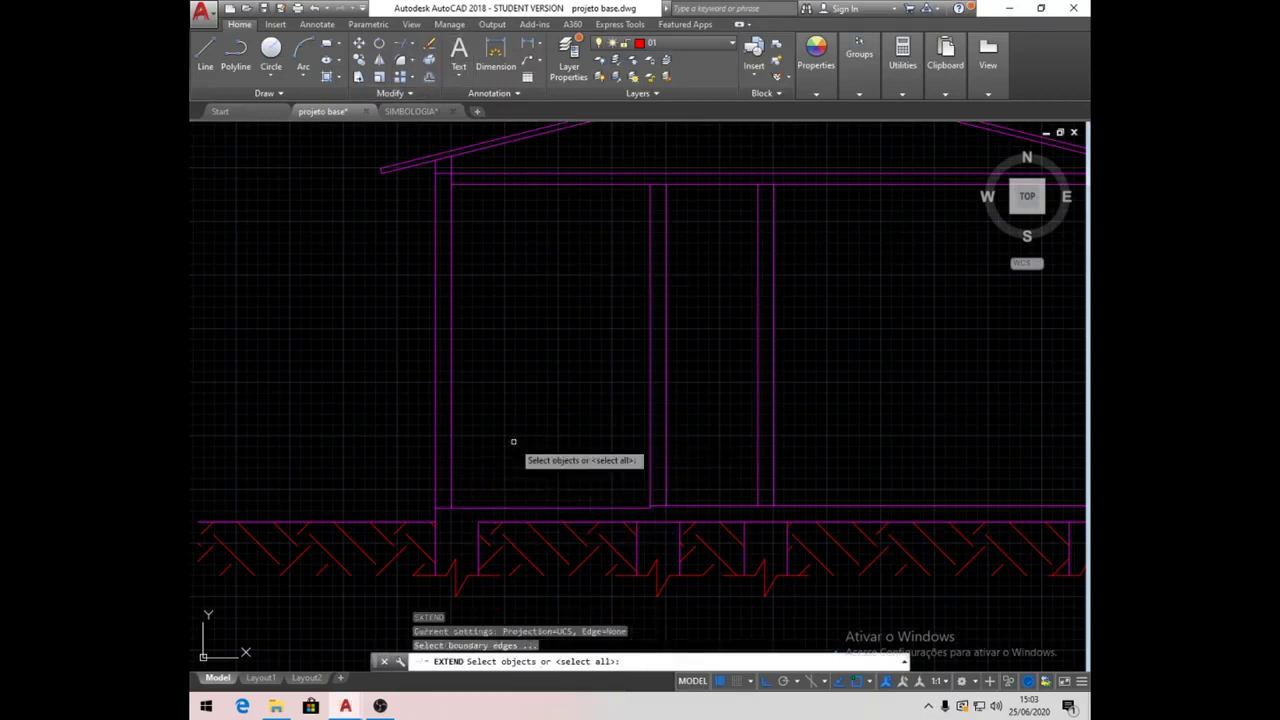
Make layer 06 current and offset the left room's floor line 150 upward for the window sill.
click(205, 55)
click(731, 45)
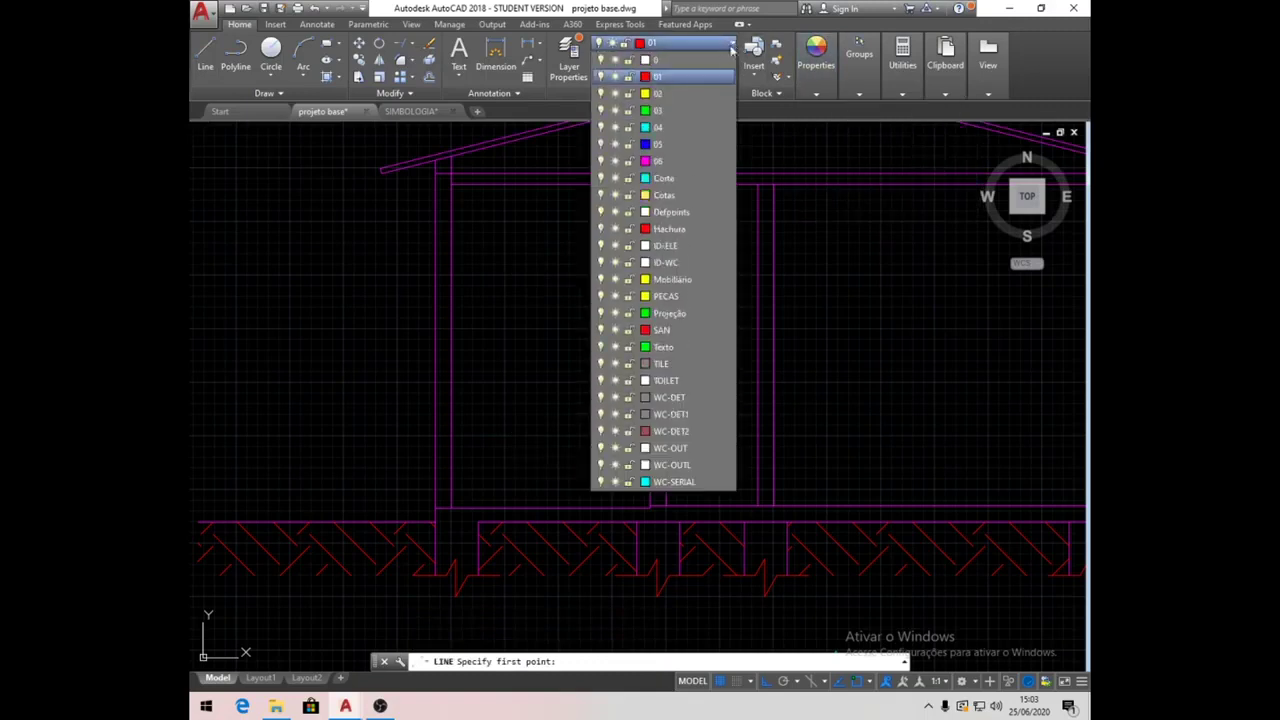
click(681, 160)
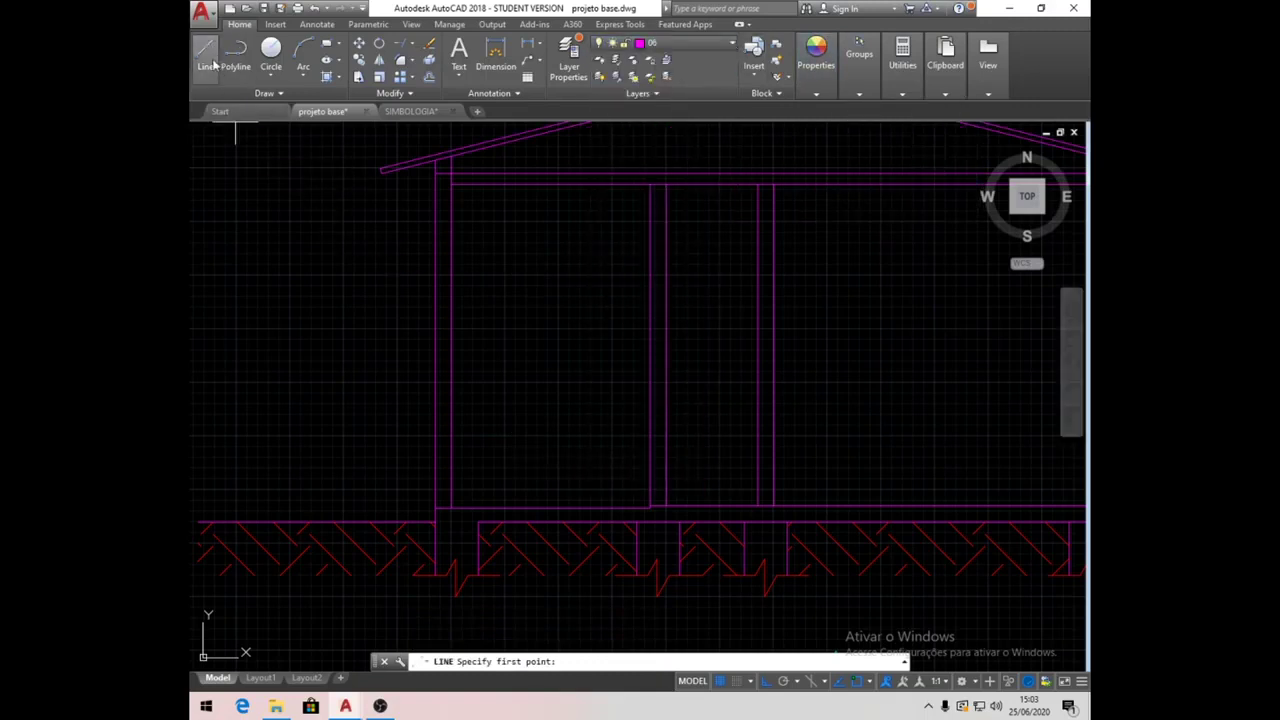
click(430, 78)
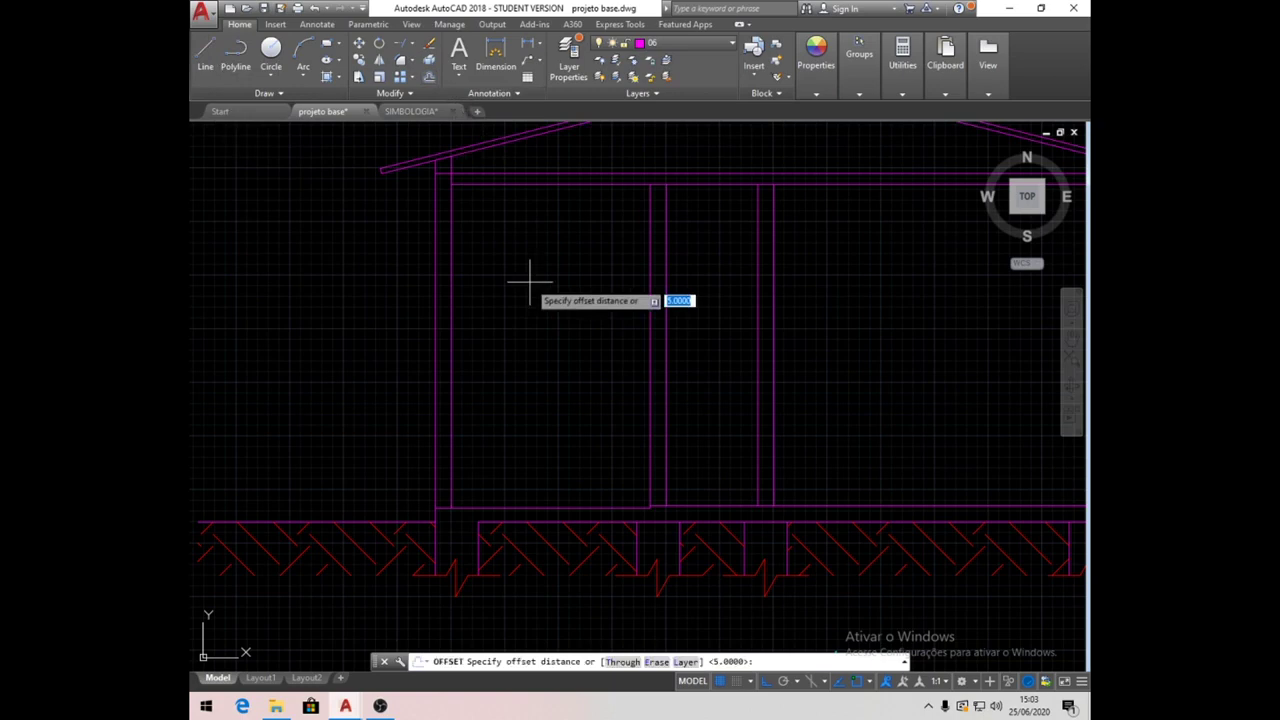
text(150)
key(Return)
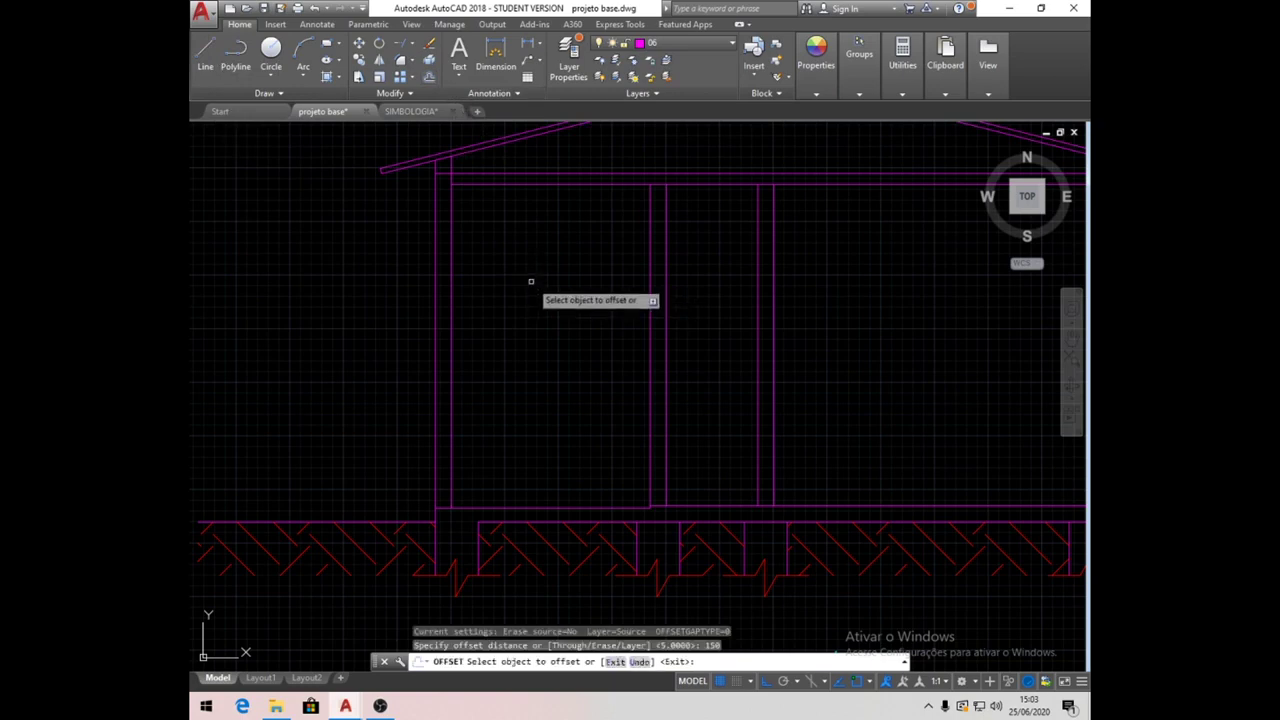
click(463, 509)
click(512, 358)
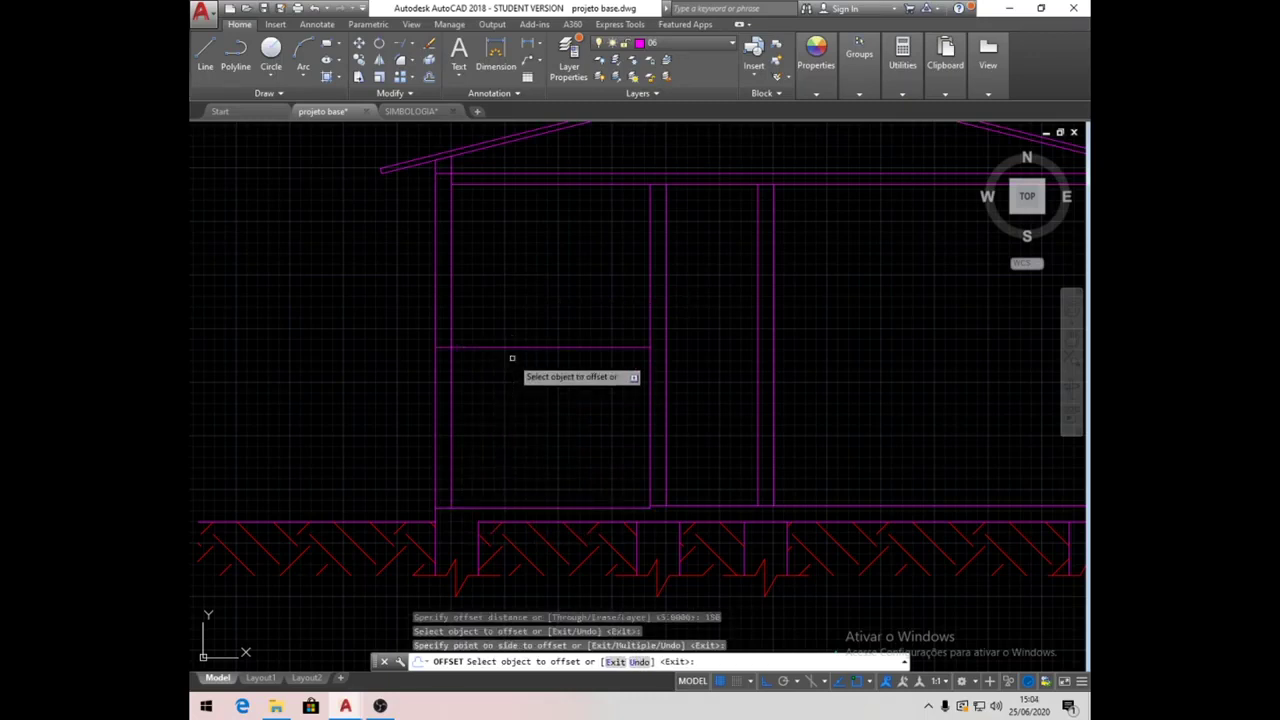
Offset the sill line 80 upward to mark the head of the window opening.
click(428, 78)
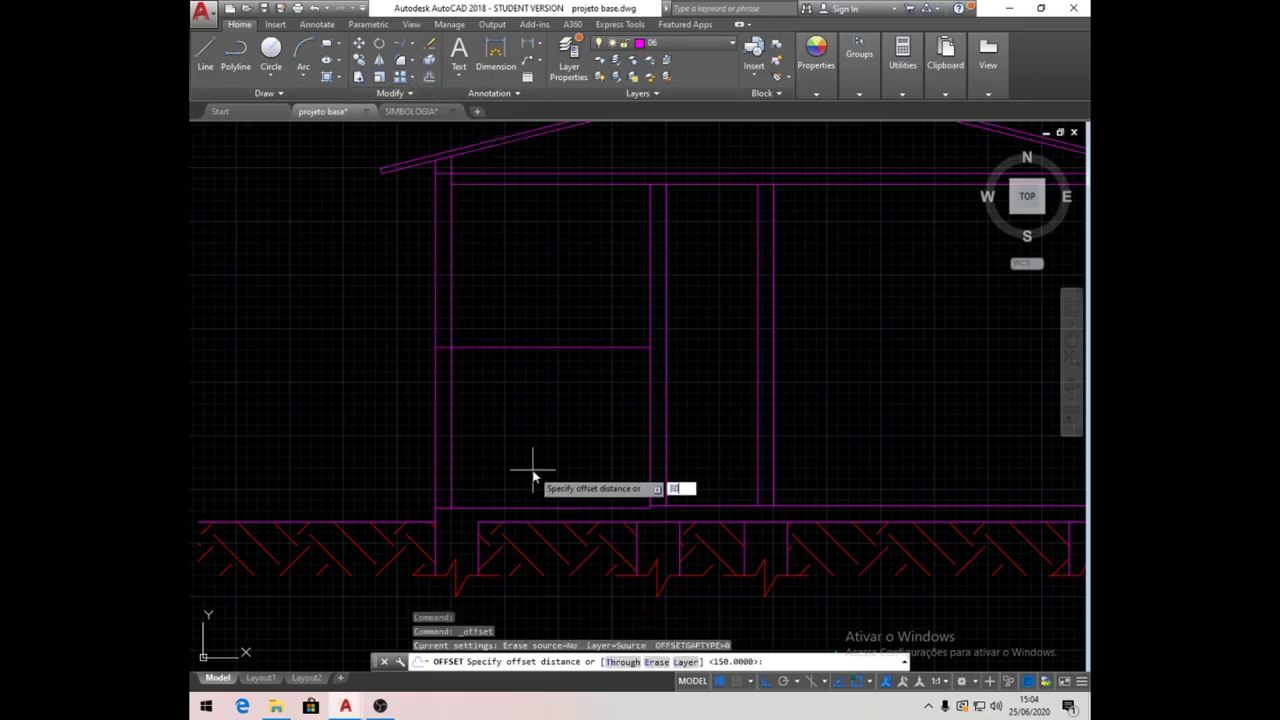
text(80)
key(Return)
click(483, 348)
click(494, 269)
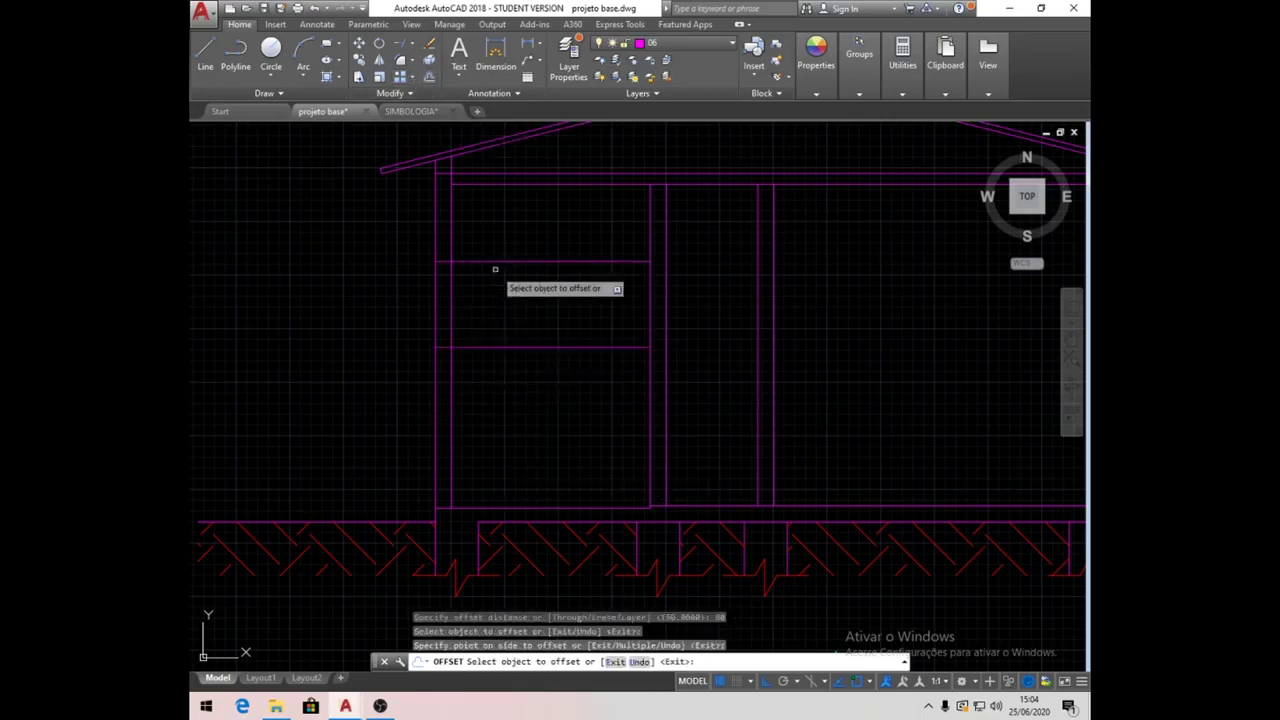
key(Return)
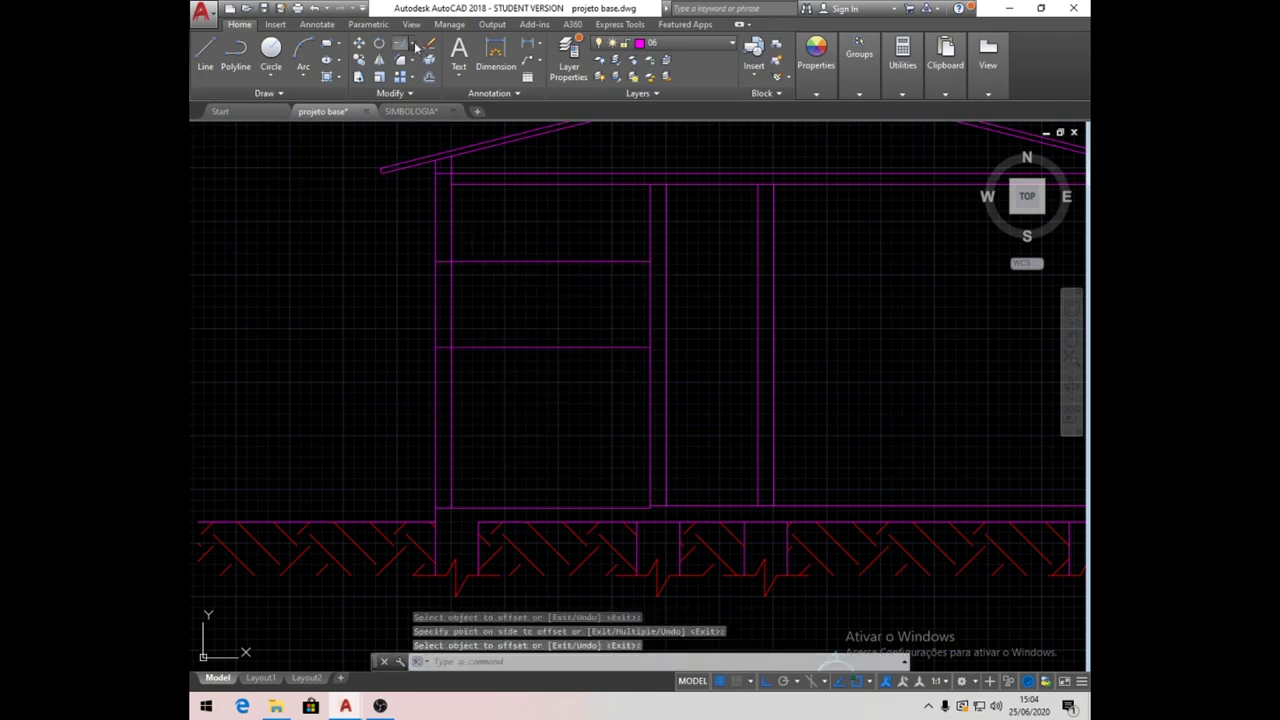
Trim the sill and head lines to the left wall's thickness and cut away the wall faces between them to open the window.
click(426, 68)
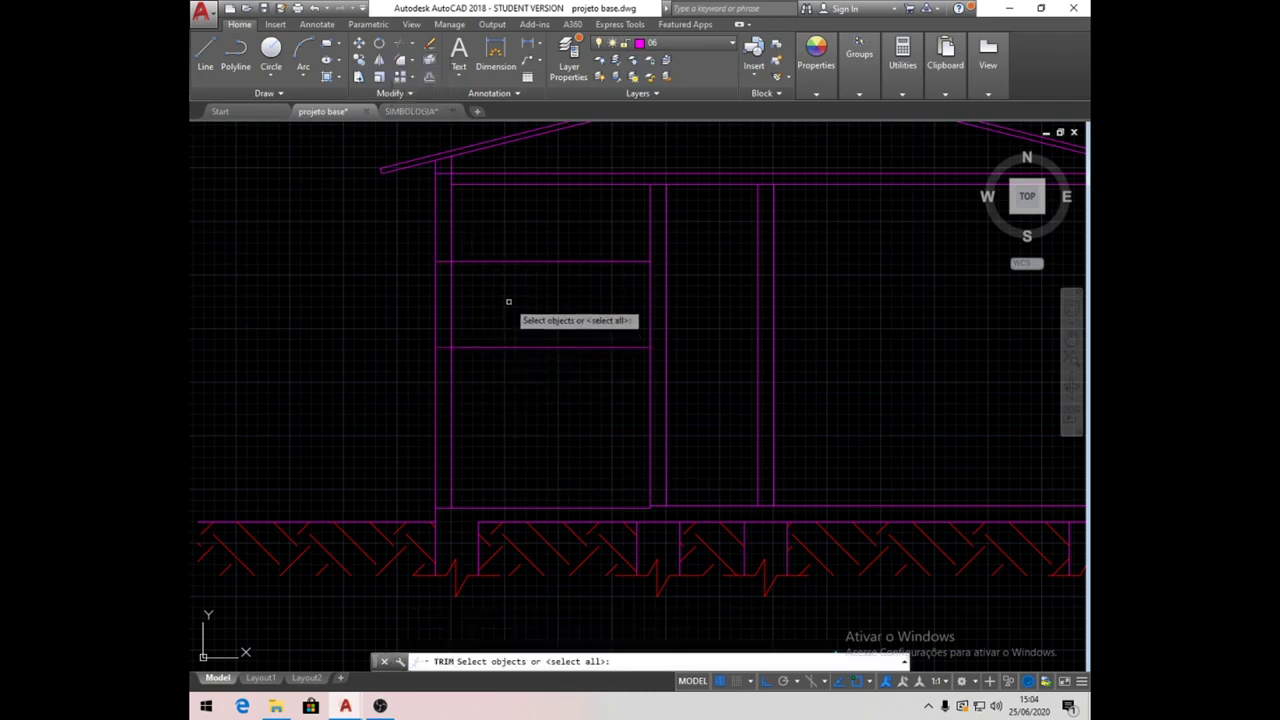
key(Return)
click(529, 348)
click(508, 262)
click(462, 288)
click(408, 306)
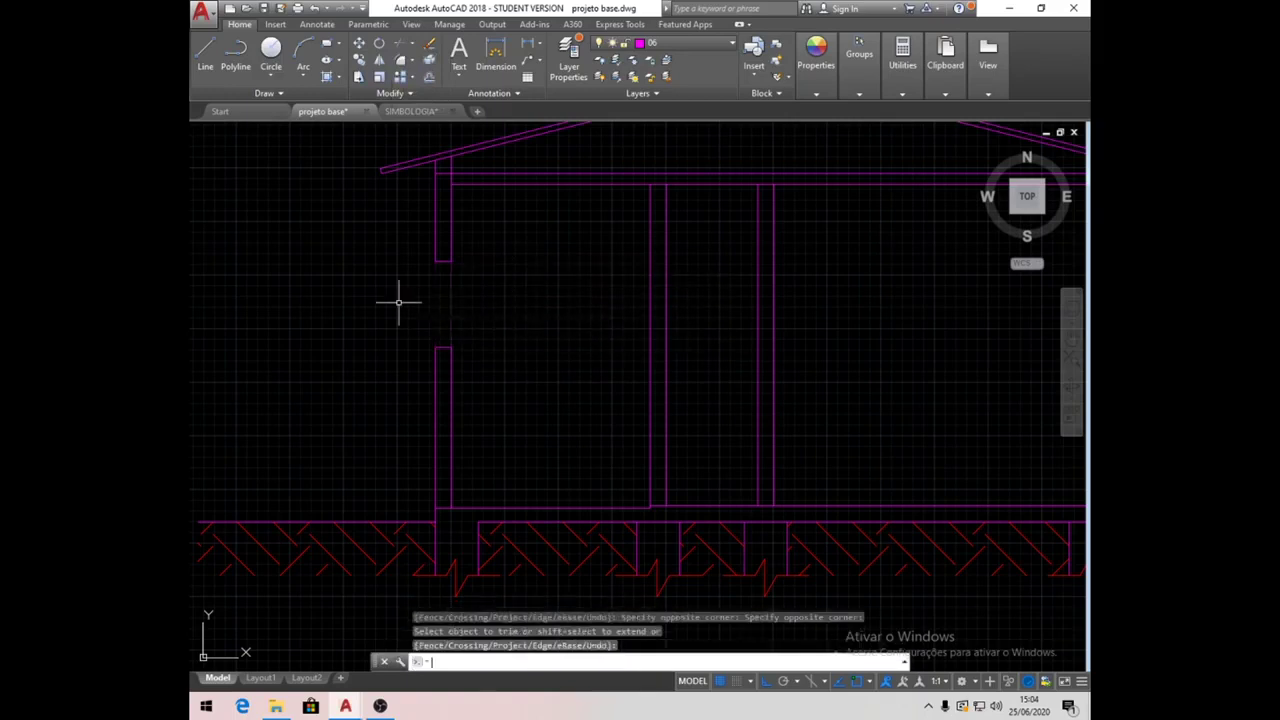
key(Return)
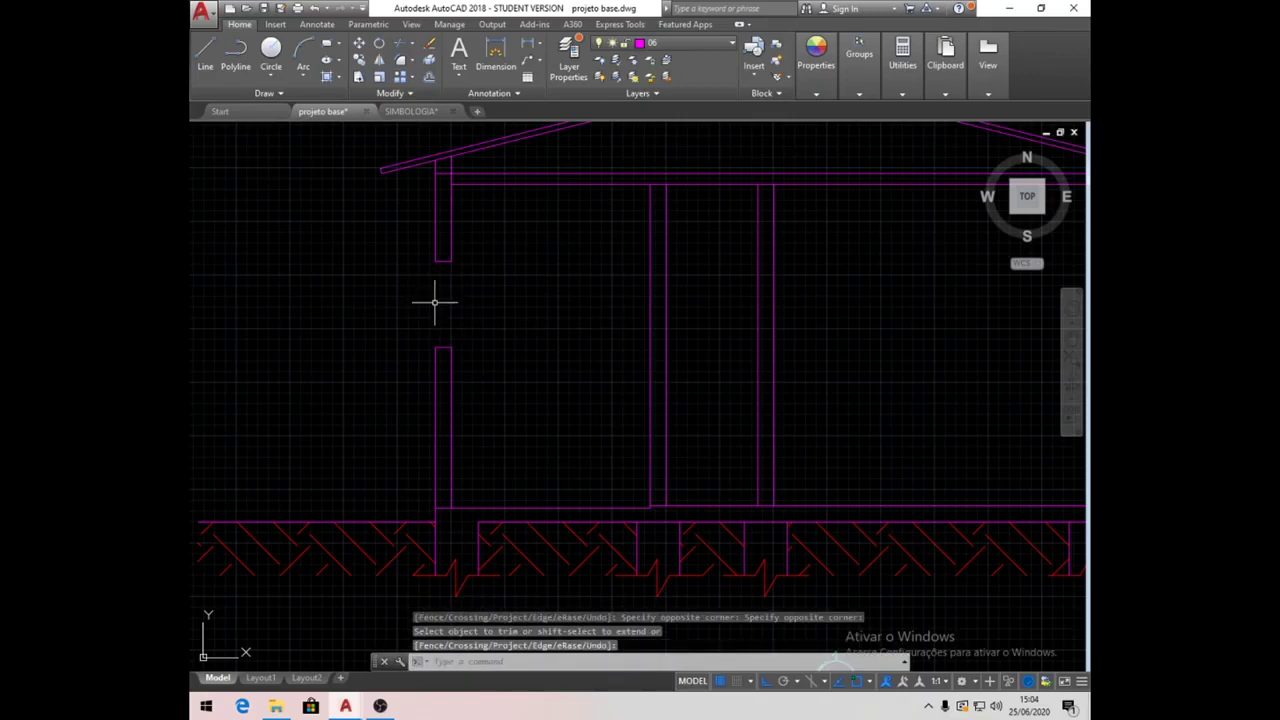
Draw vertical lines on layer 01 closing the outer and inner faces of the left wall's window opening.
click(733, 44)
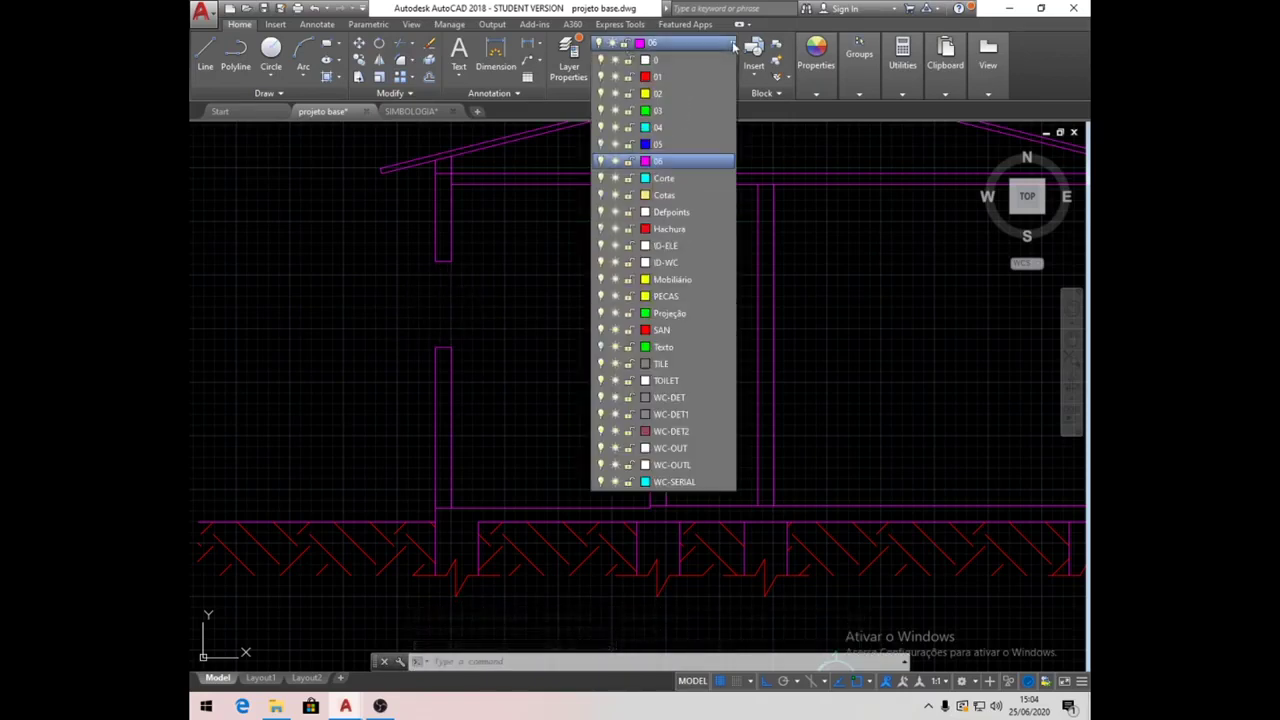
click(670, 77)
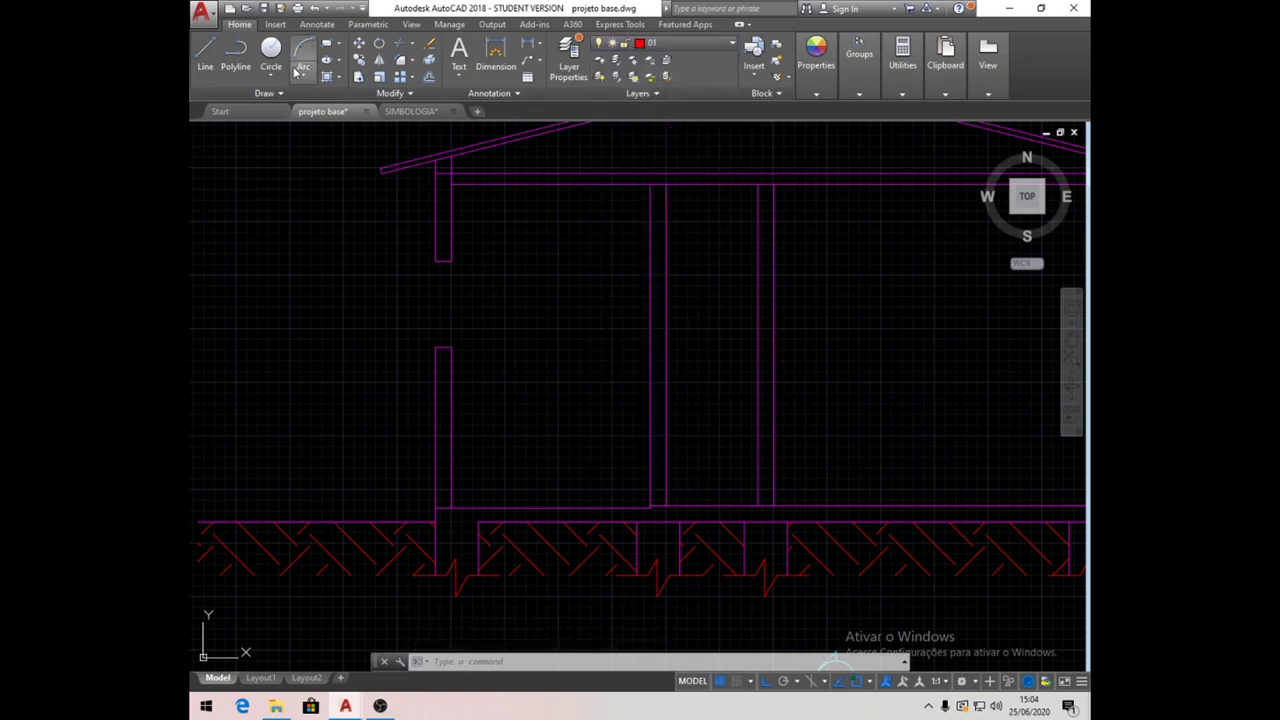
click(209, 51)
click(435, 348)
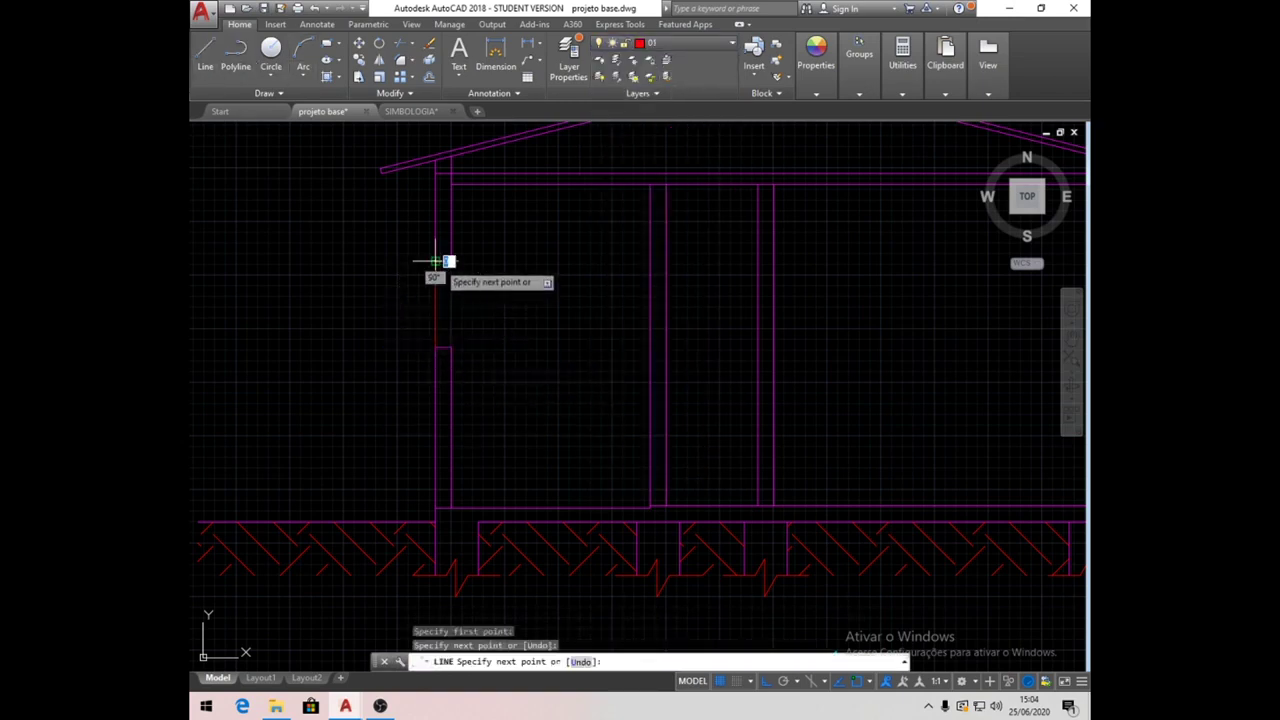
key(Return)
click(451, 262)
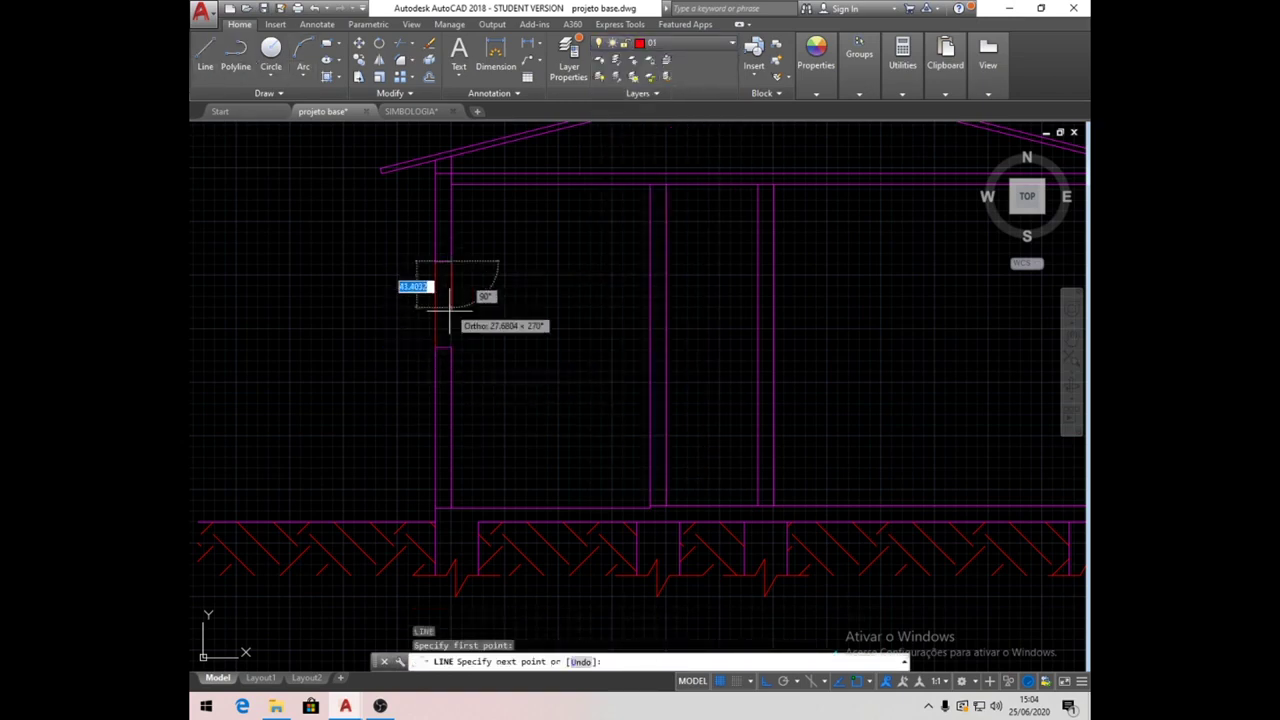
click(445, 347)
key(Return)
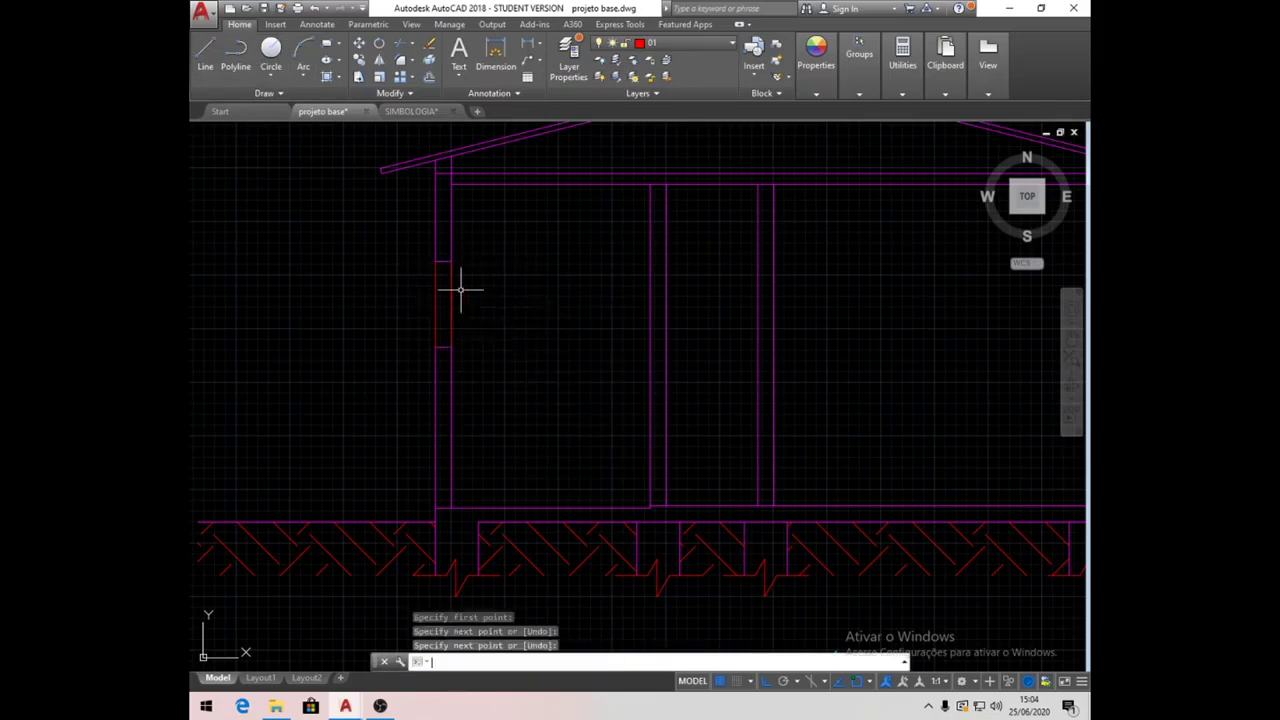
Offset both vertical window lines 6 inward to form the glass pane in the left wall's opening.
scroll(455, 288, up, 2)
click(430, 80)
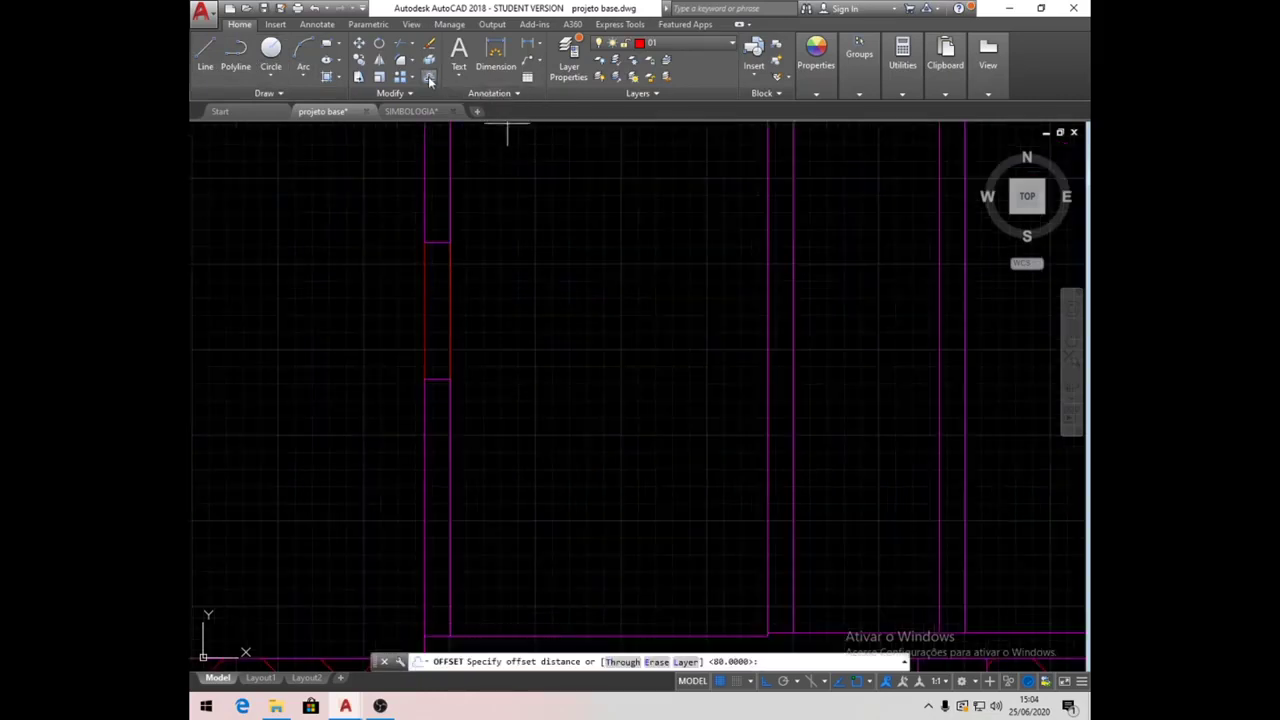
text(6)
key(Return)
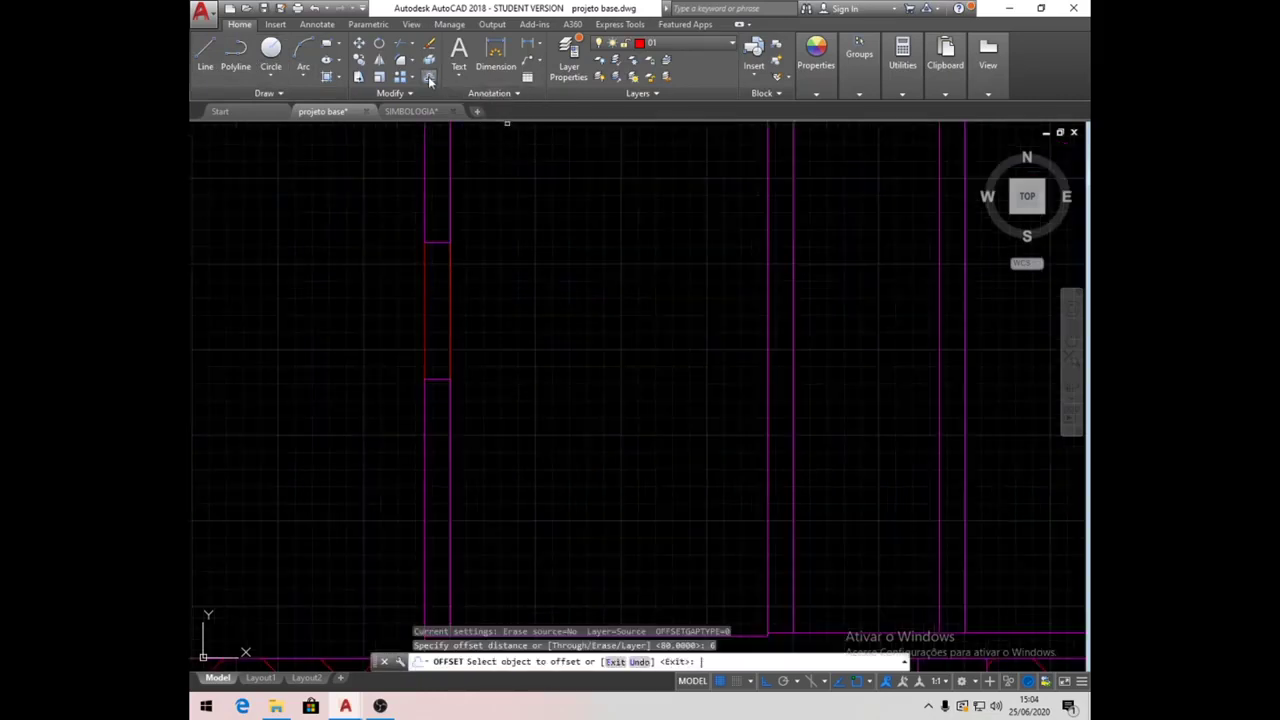
click(425, 292)
click(508, 291)
click(450, 290)
click(374, 292)
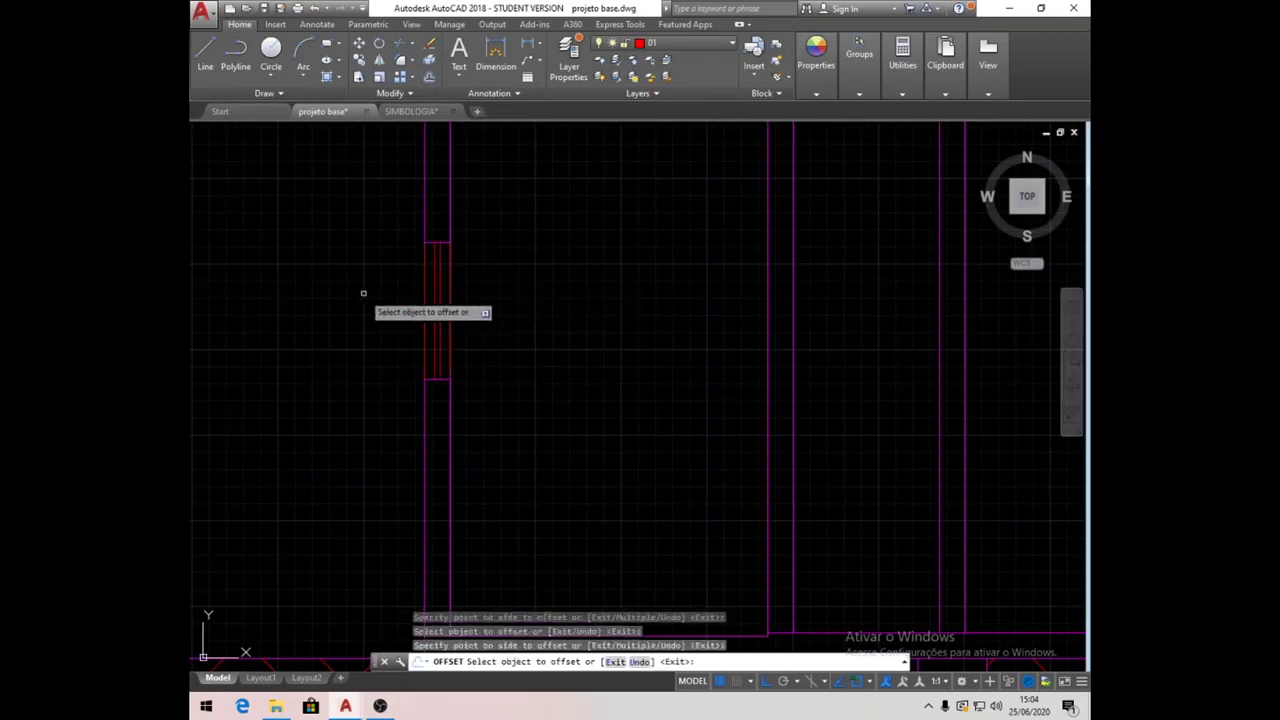
key(Return)
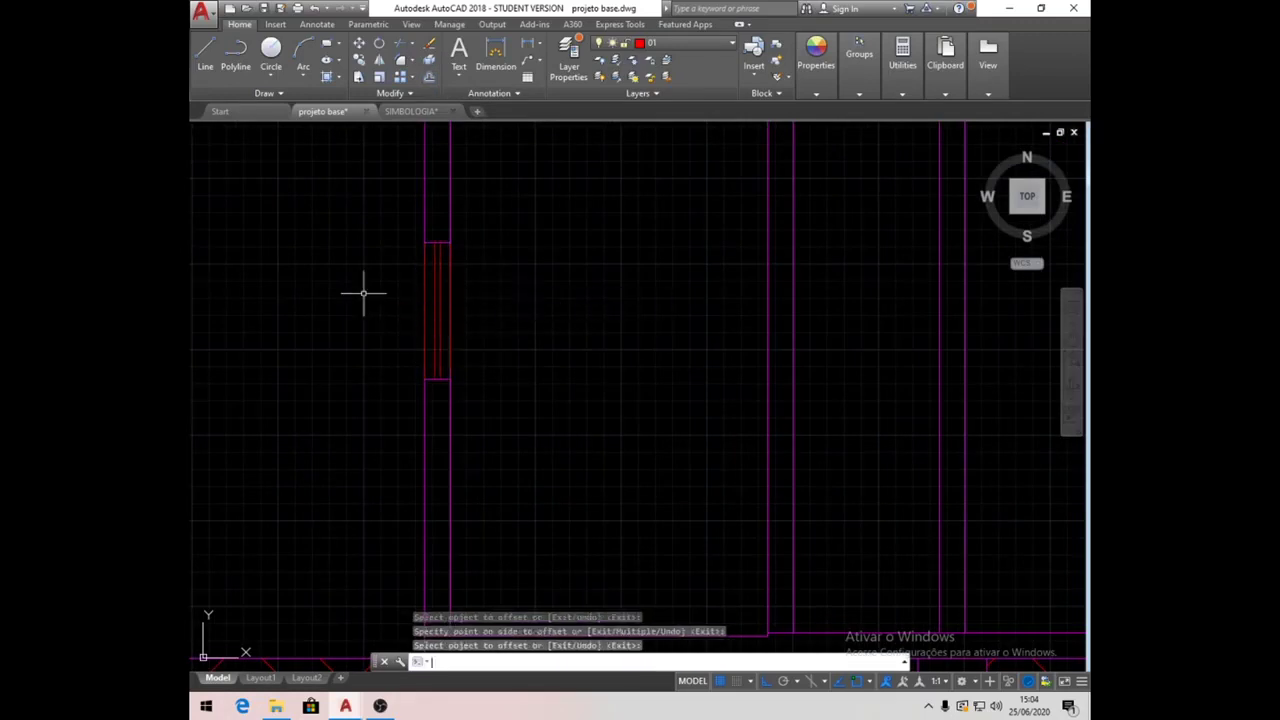
Move the two inner window lines to layer 02.
click(443, 309)
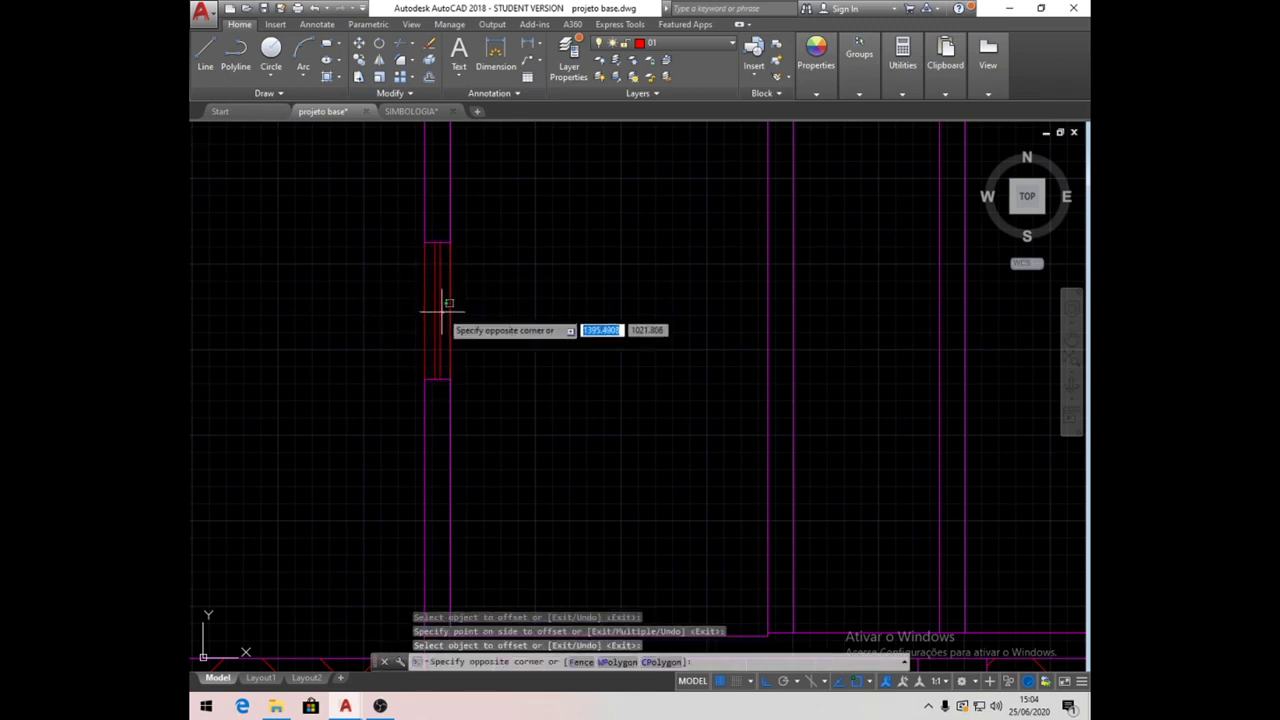
click(437, 310)
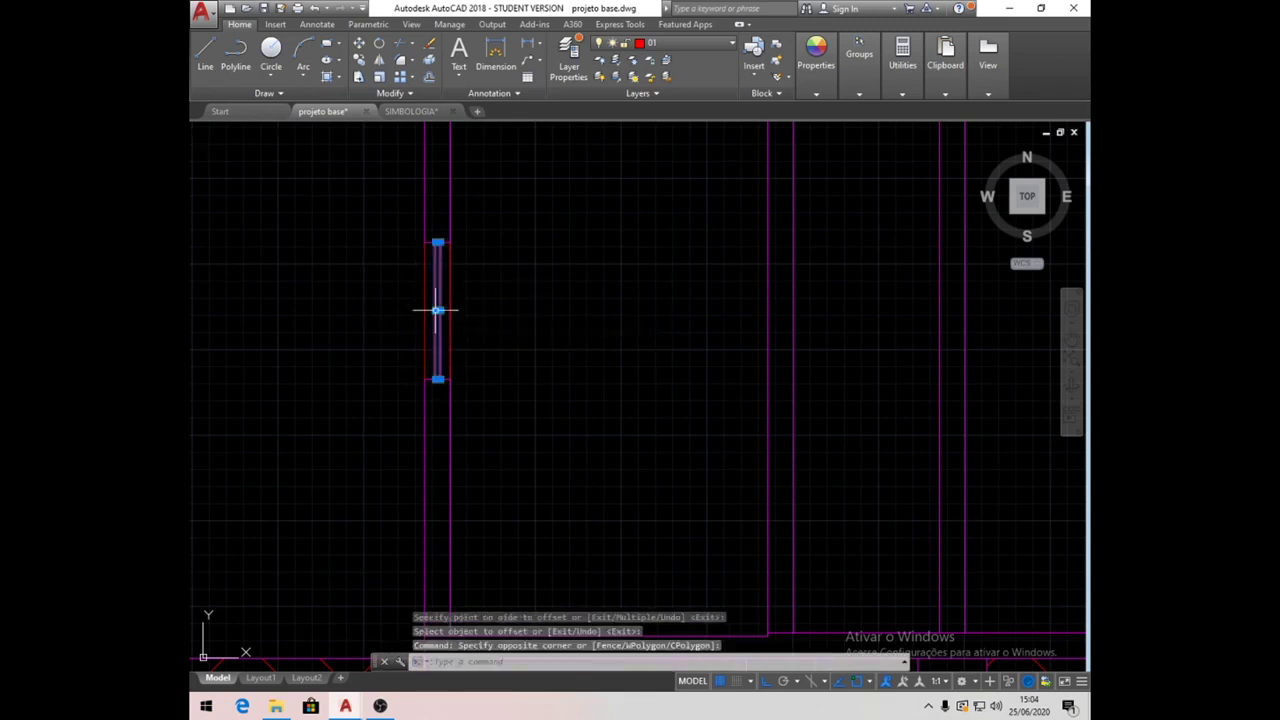
click(731, 50)
click(687, 97)
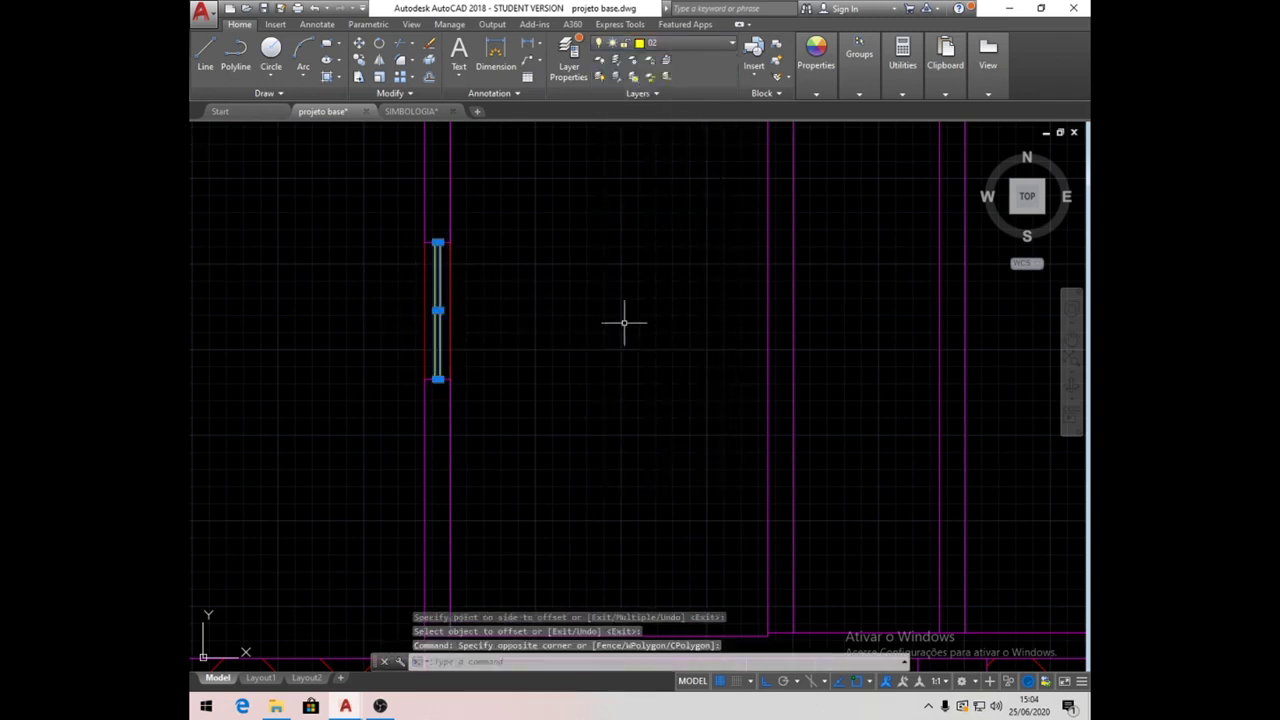
key(Escape)
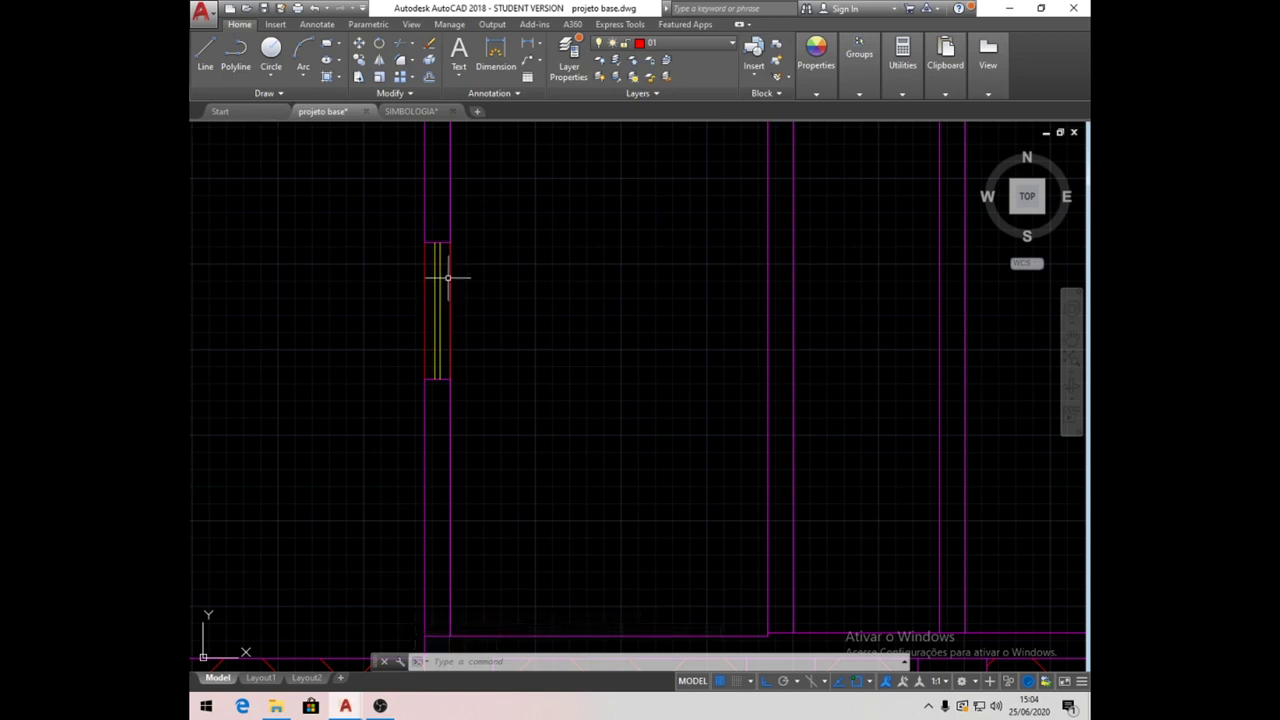
Insert the banheiros_basicos drawing as a block at scale 1 and rotation 0, placing it in empty space away from the section.
scroll(447, 277, down, 4)
scroll(502, 355, up, 3)
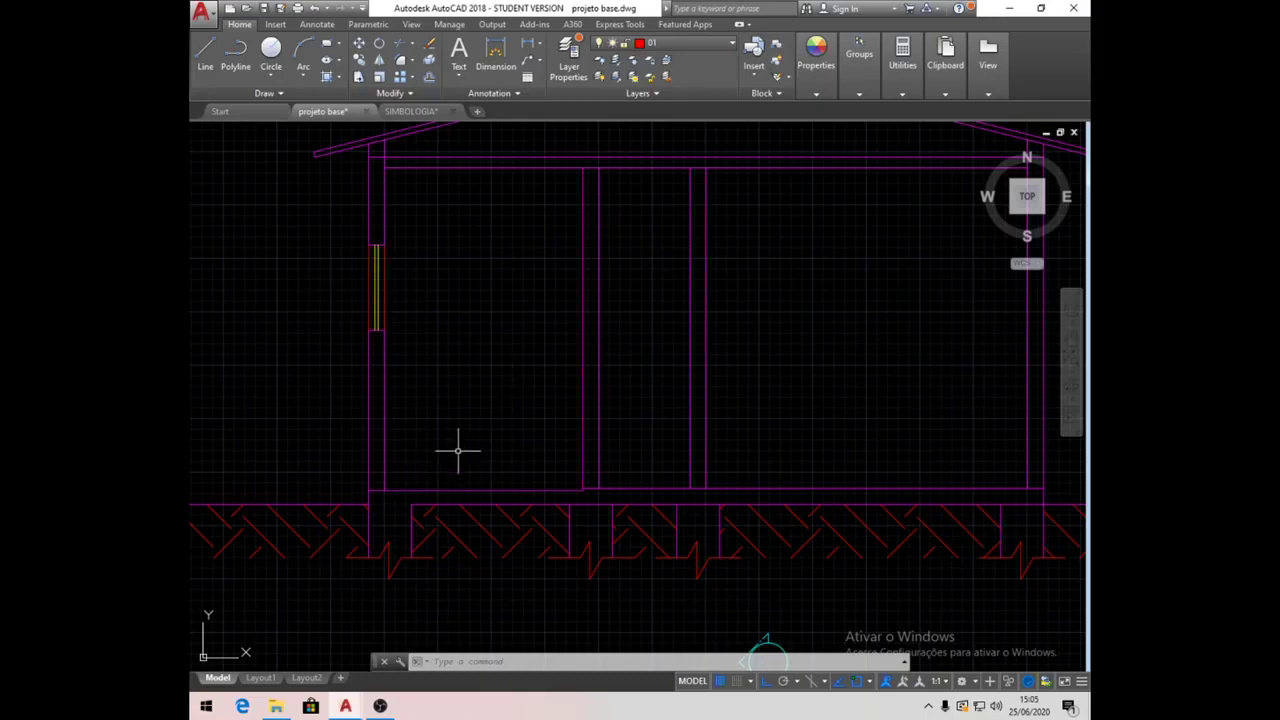
click(759, 80)
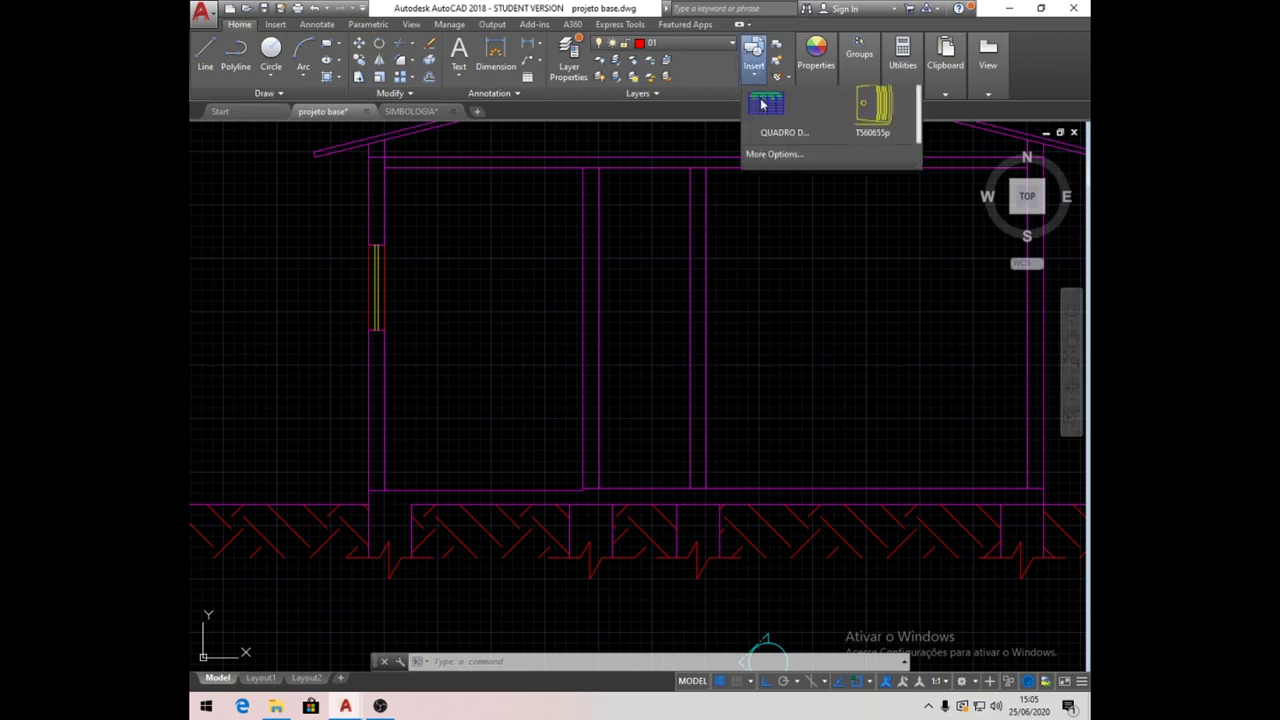
click(780, 232)
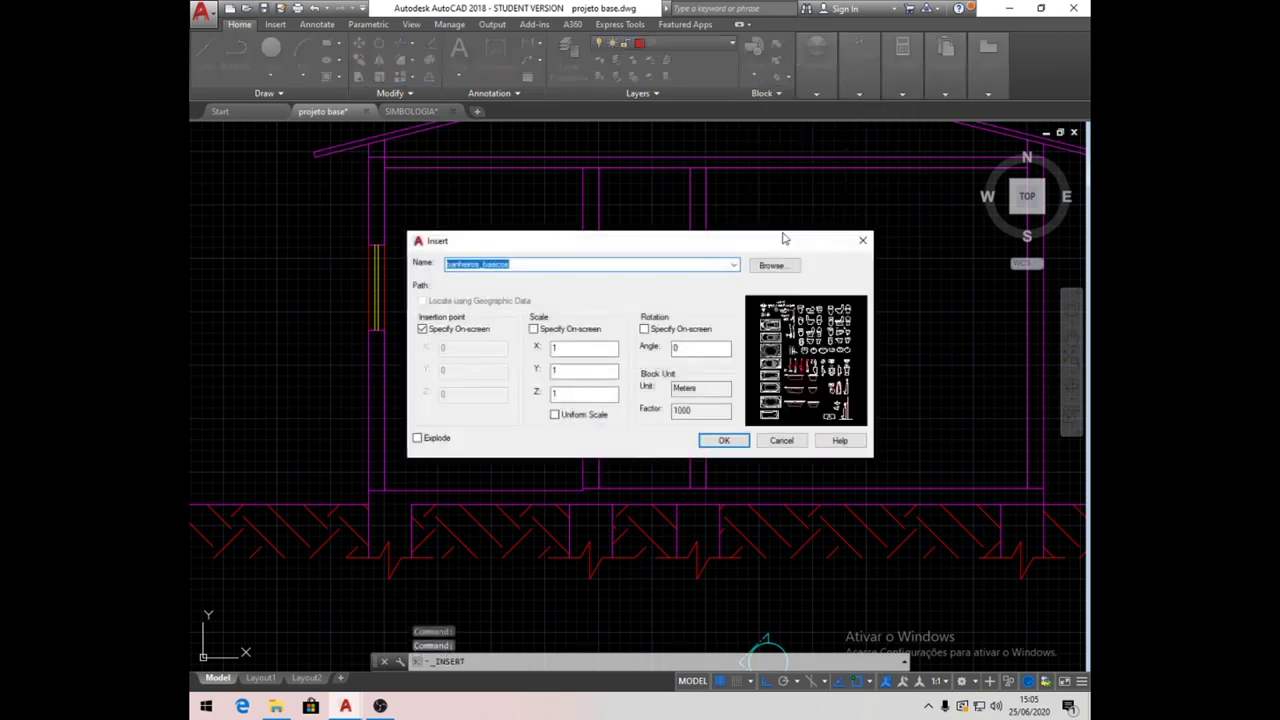
click(773, 265)
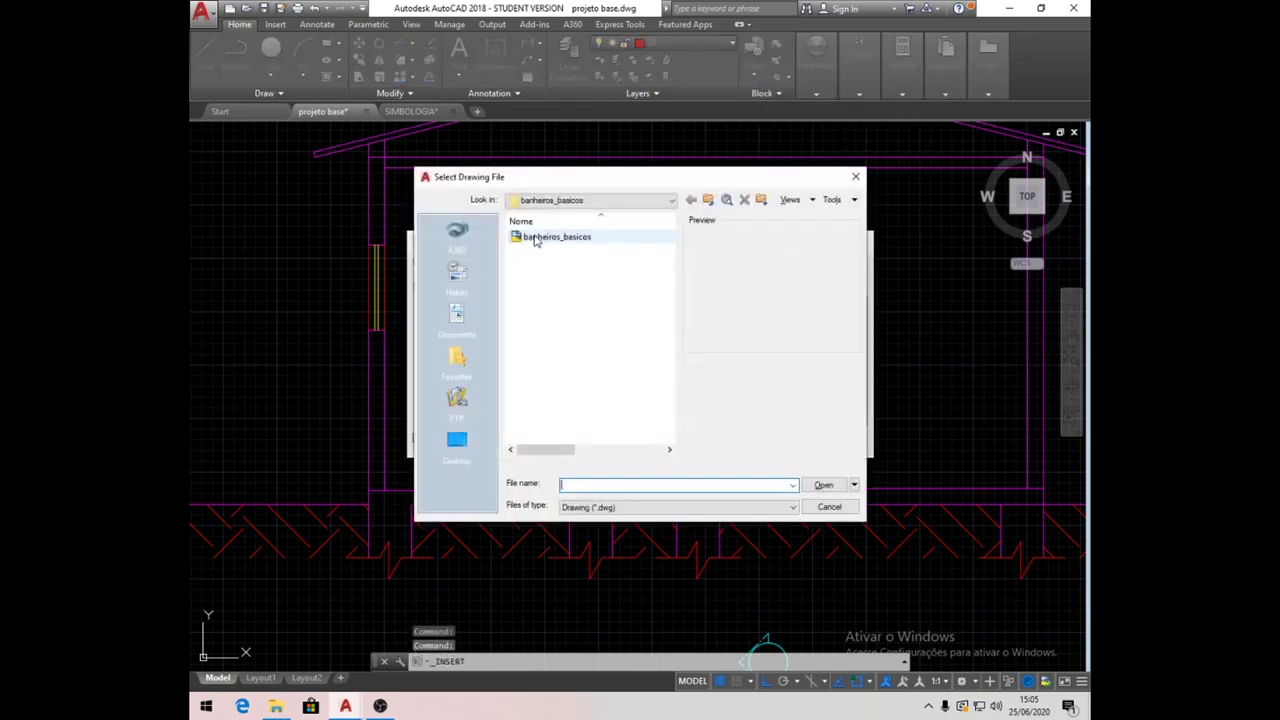
click(823, 485)
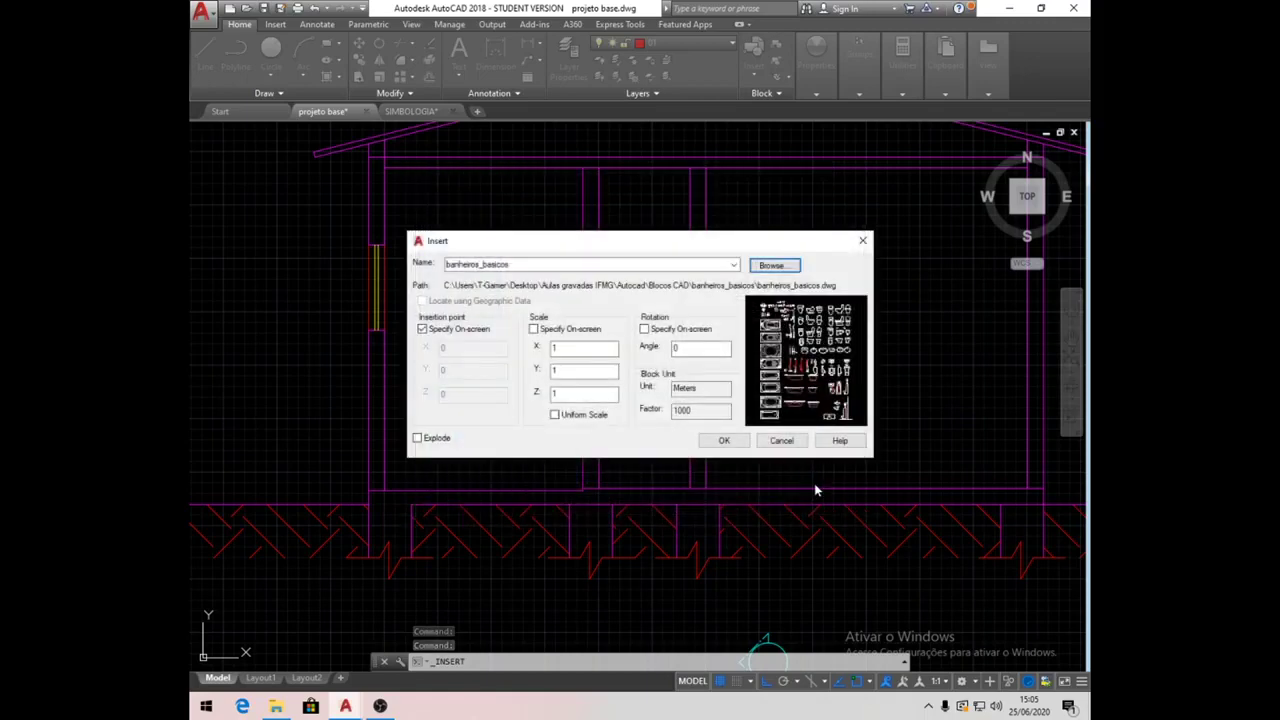
click(726, 441)
click(608, 361)
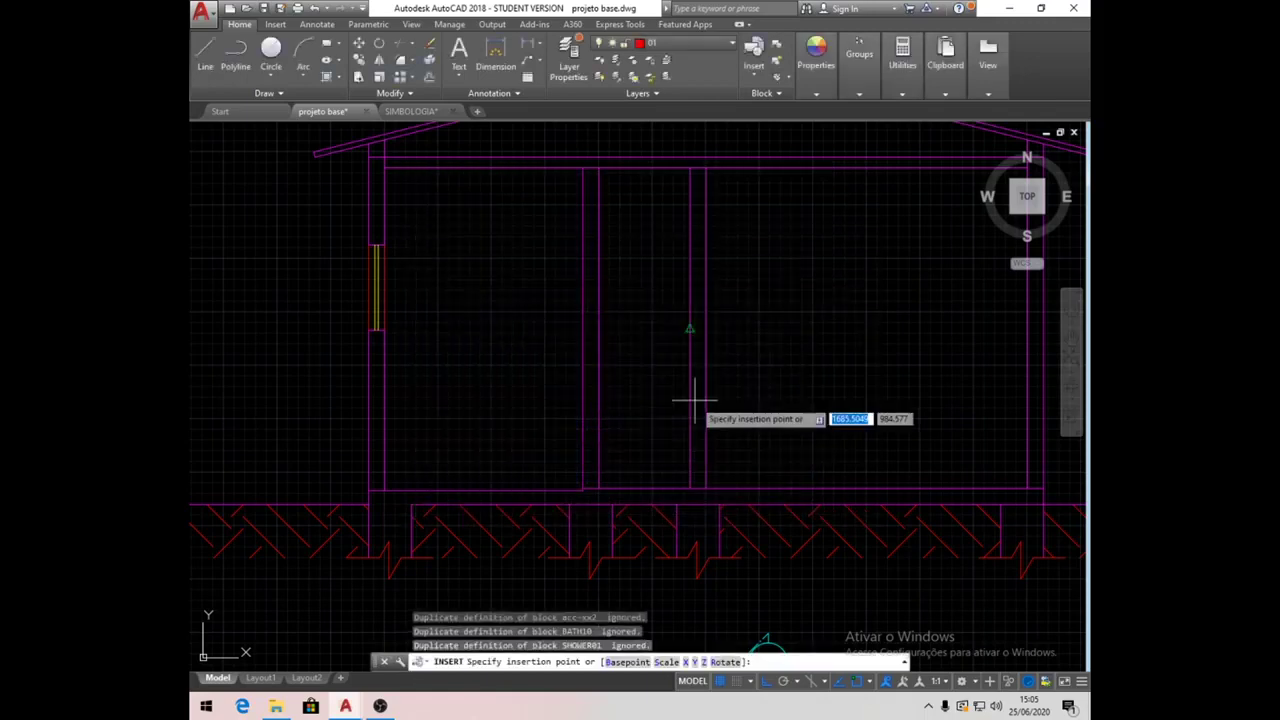
scroll(700, 410, down, 6)
click(541, 408)
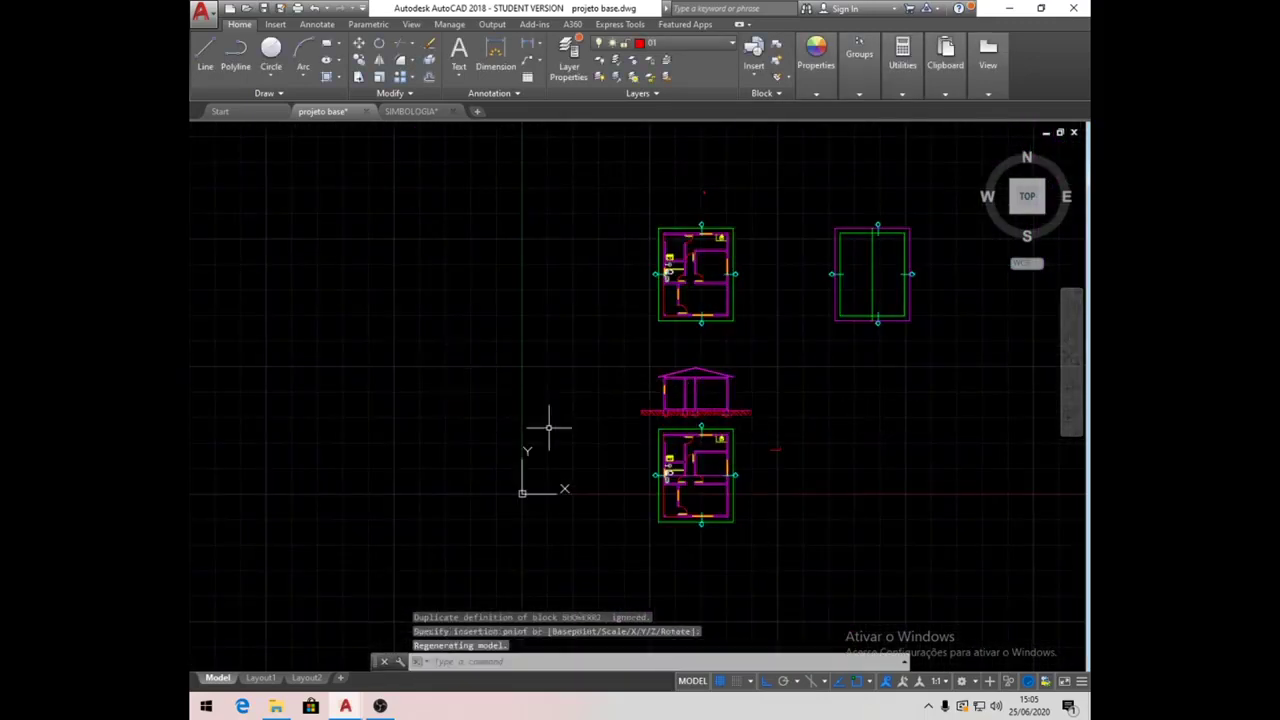
scroll(588, 408, down, 6)
middle_drag(854, 312, 681, 373)
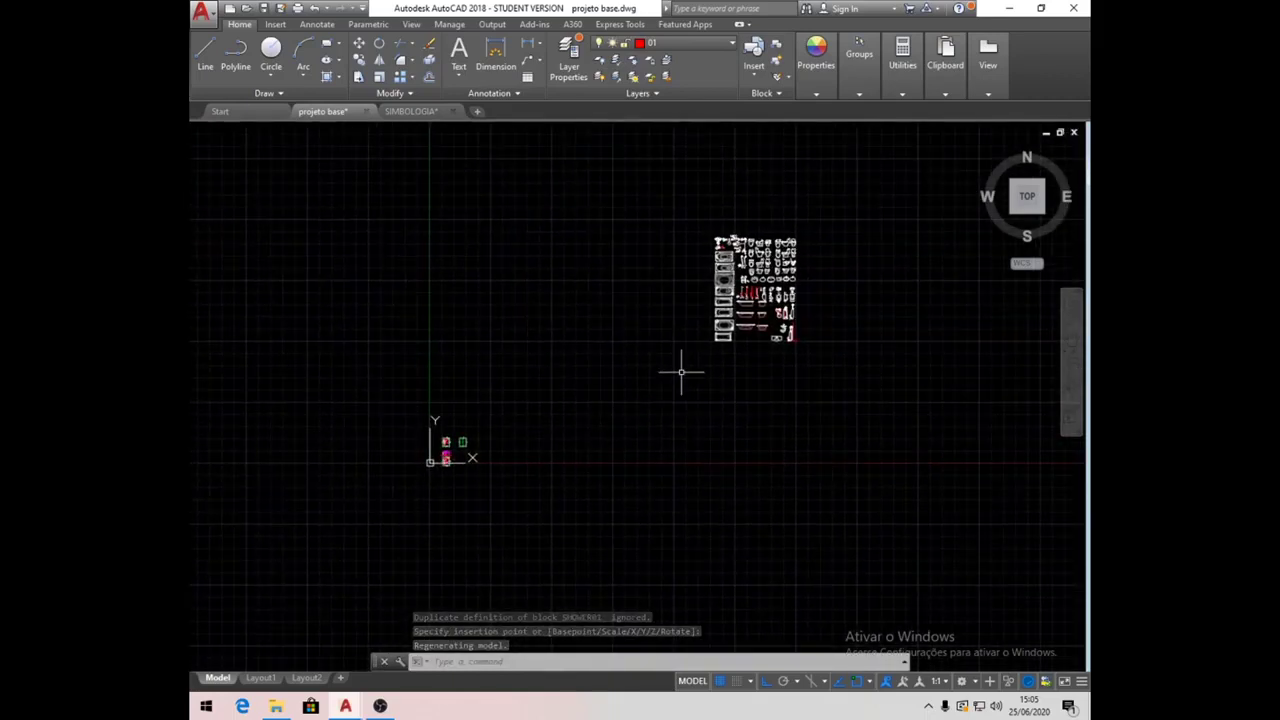
Scale the inserted bathroom fixtures block by 0.1 from its lower-left corner endpoint.
text(SC)
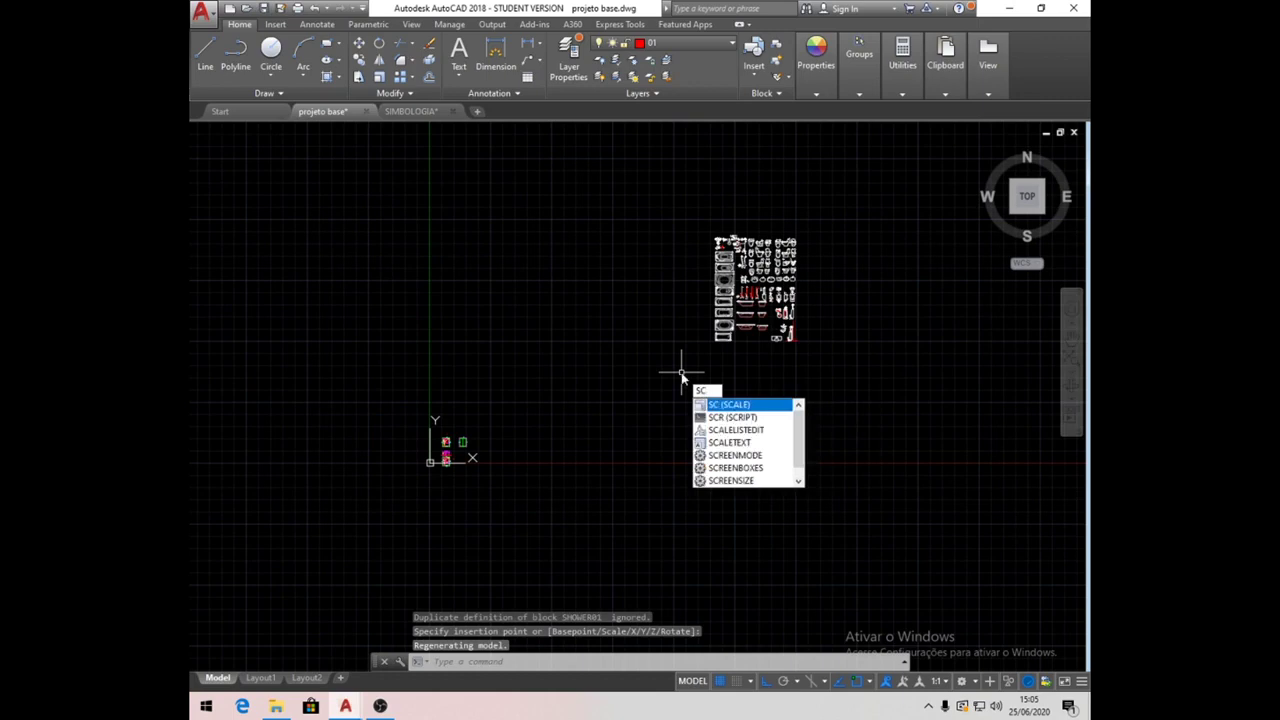
key(Return)
click(845, 375)
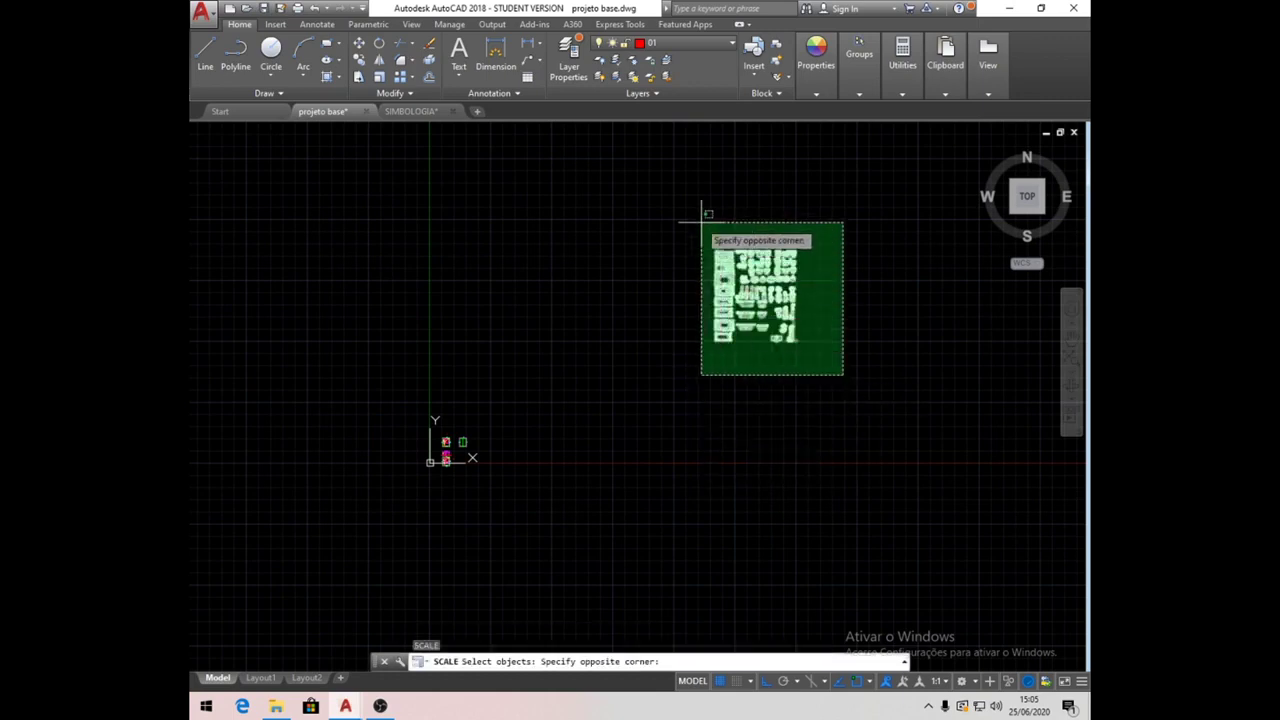
click(691, 220)
key(Return)
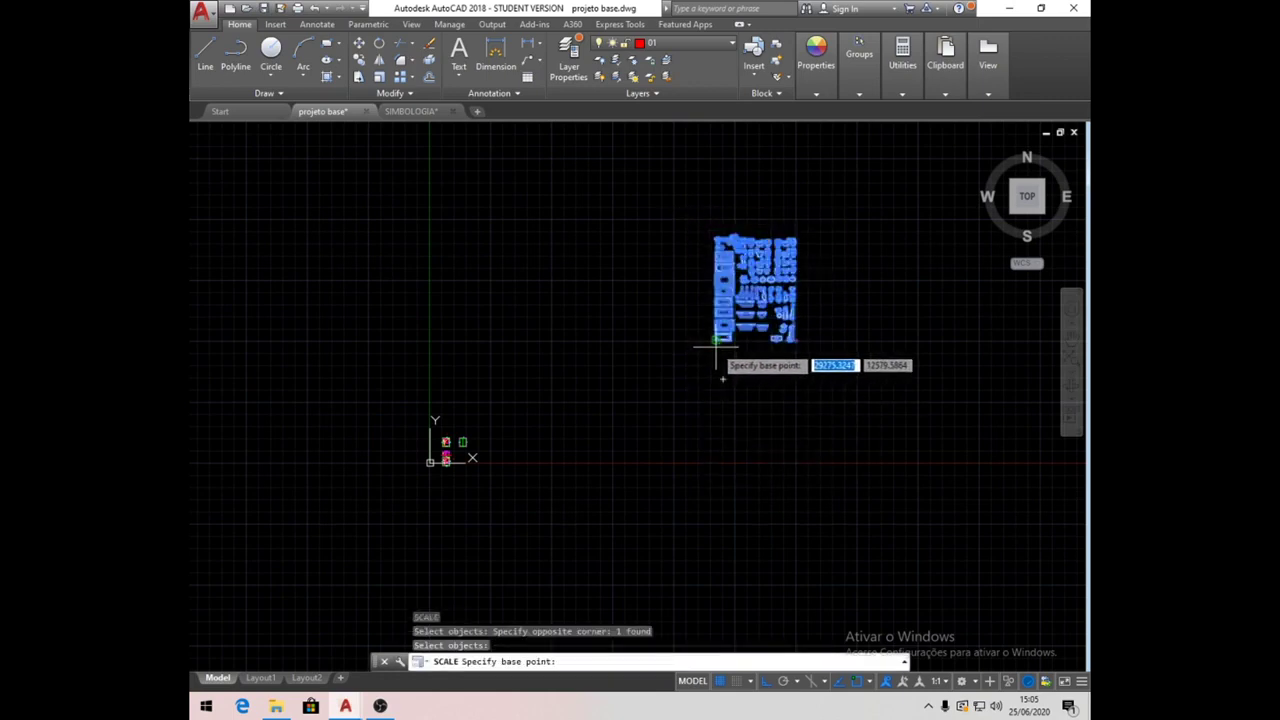
click(716, 340)
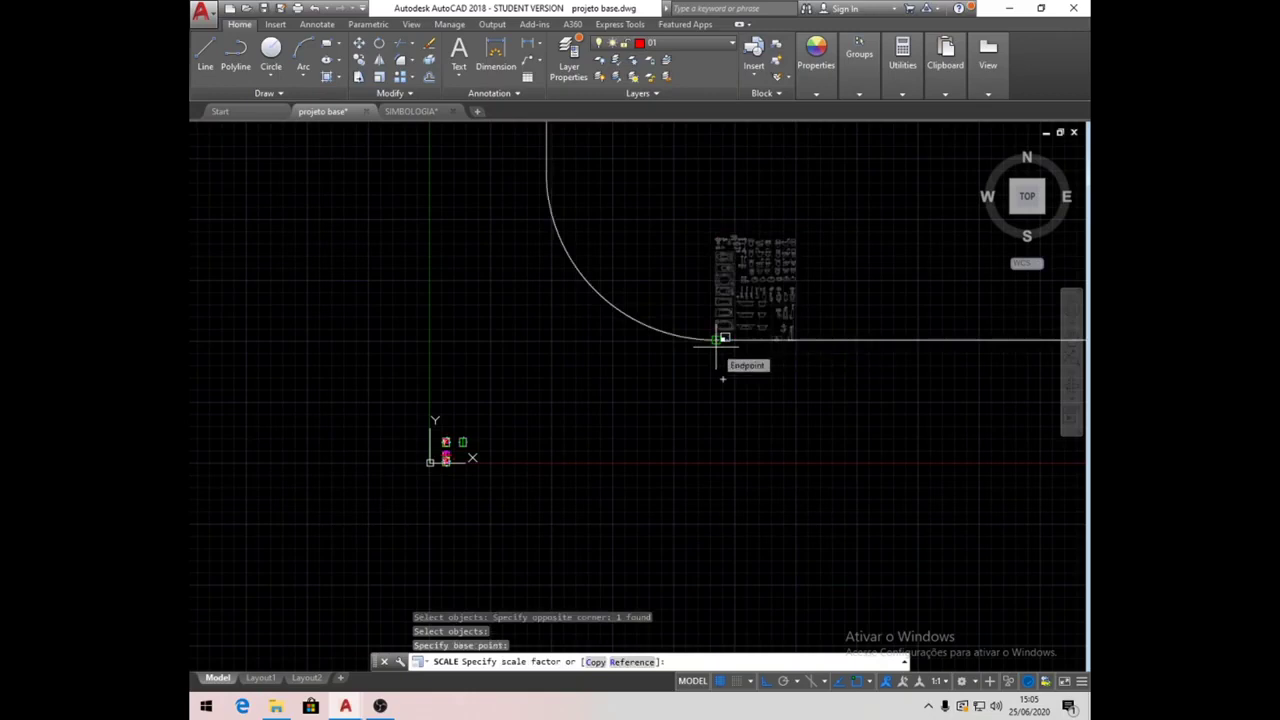
text(0.1)
key(Return)
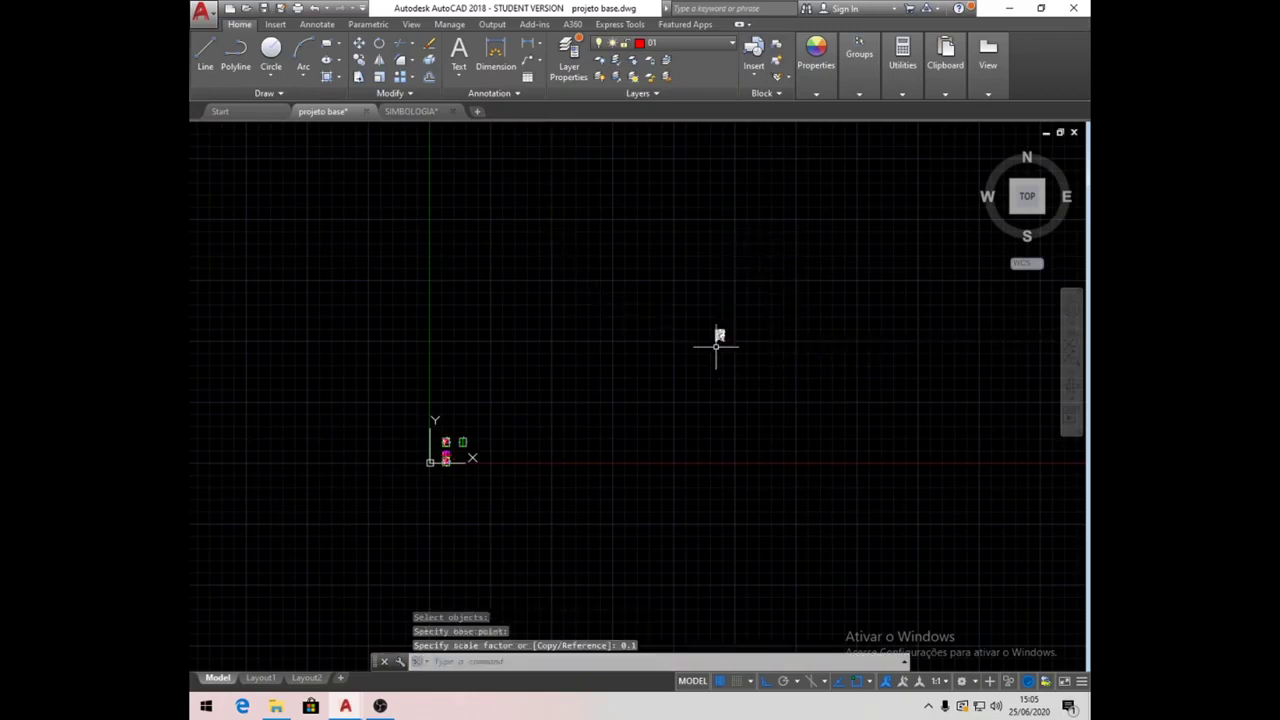
Move the scaled fixtures block freely, with Ortho off, into the empty area left of the section and lower floor plan.
click(365, 47)
click(748, 338)
click(709, 289)
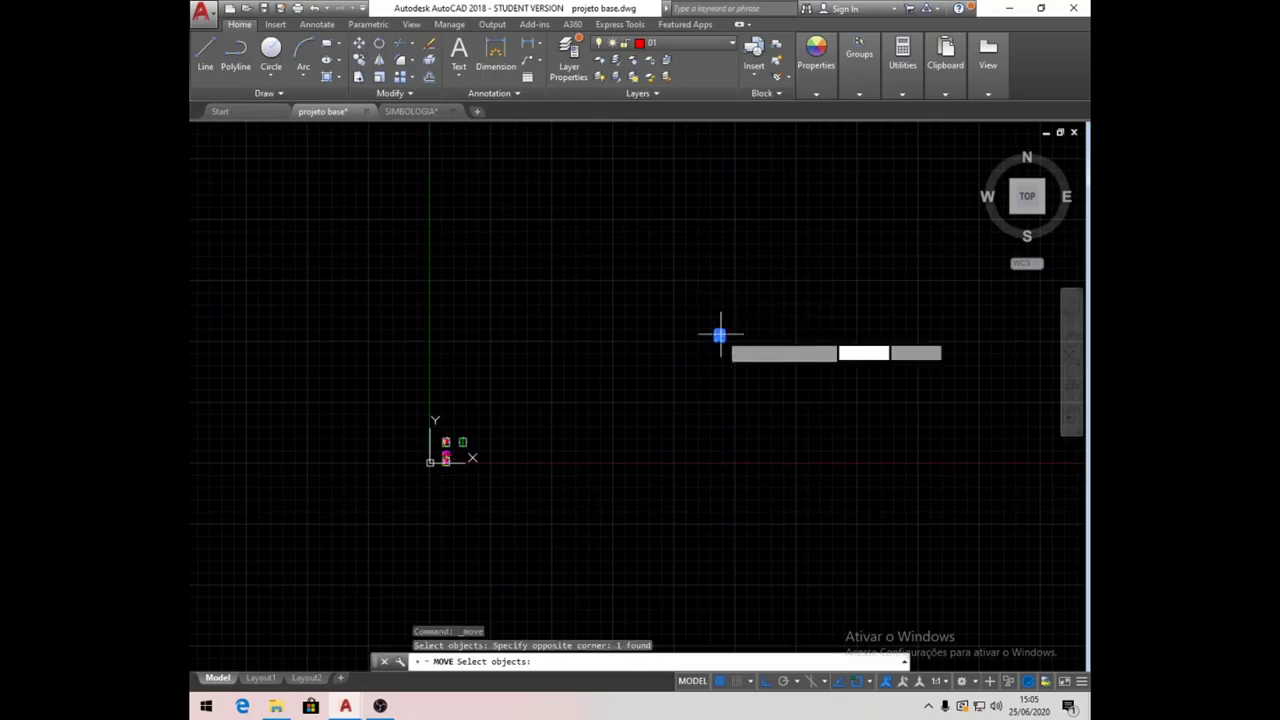
click(360, 45)
click(773, 367)
click(682, 280)
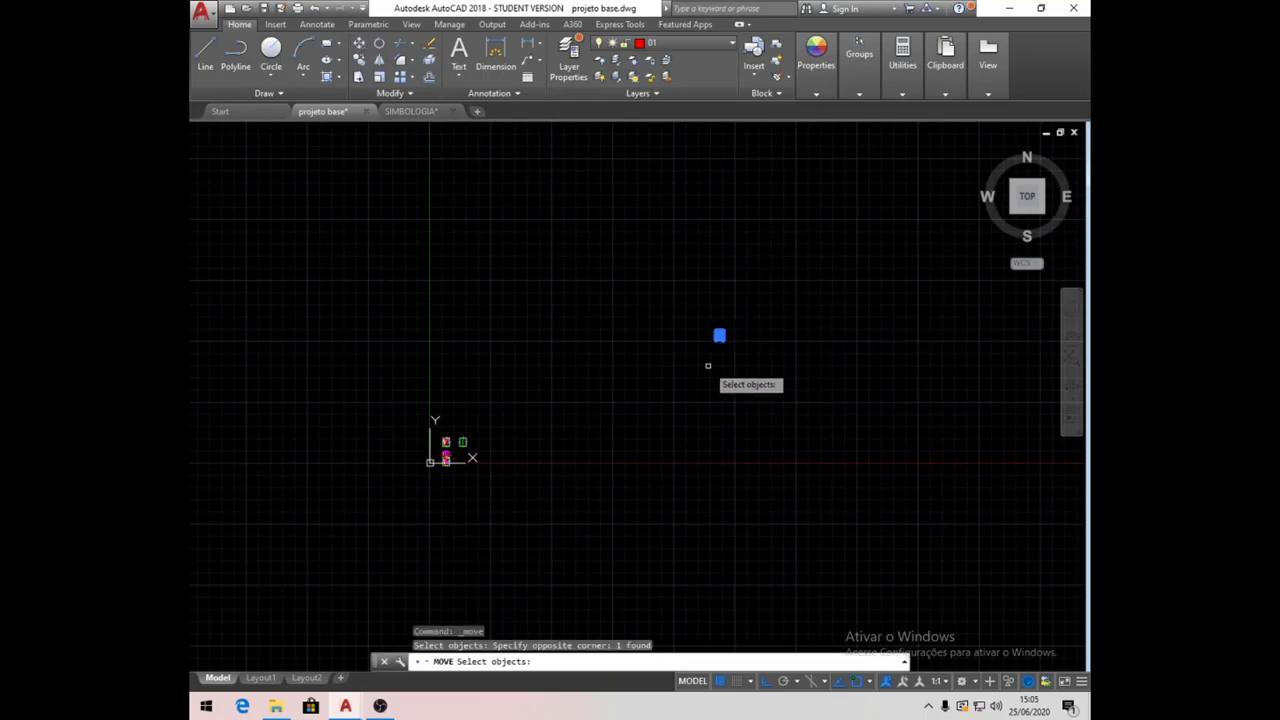
key(Return)
click(717, 336)
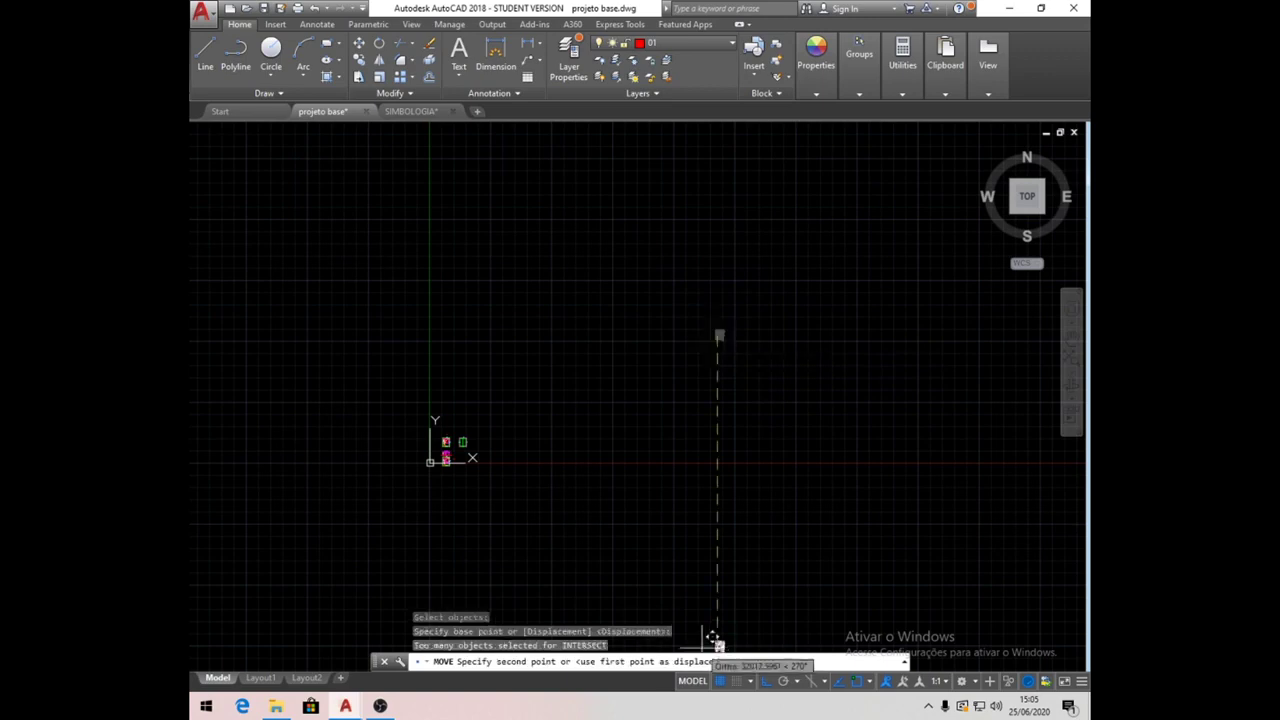
click(765, 682)
scroll(445, 497, up, 7)
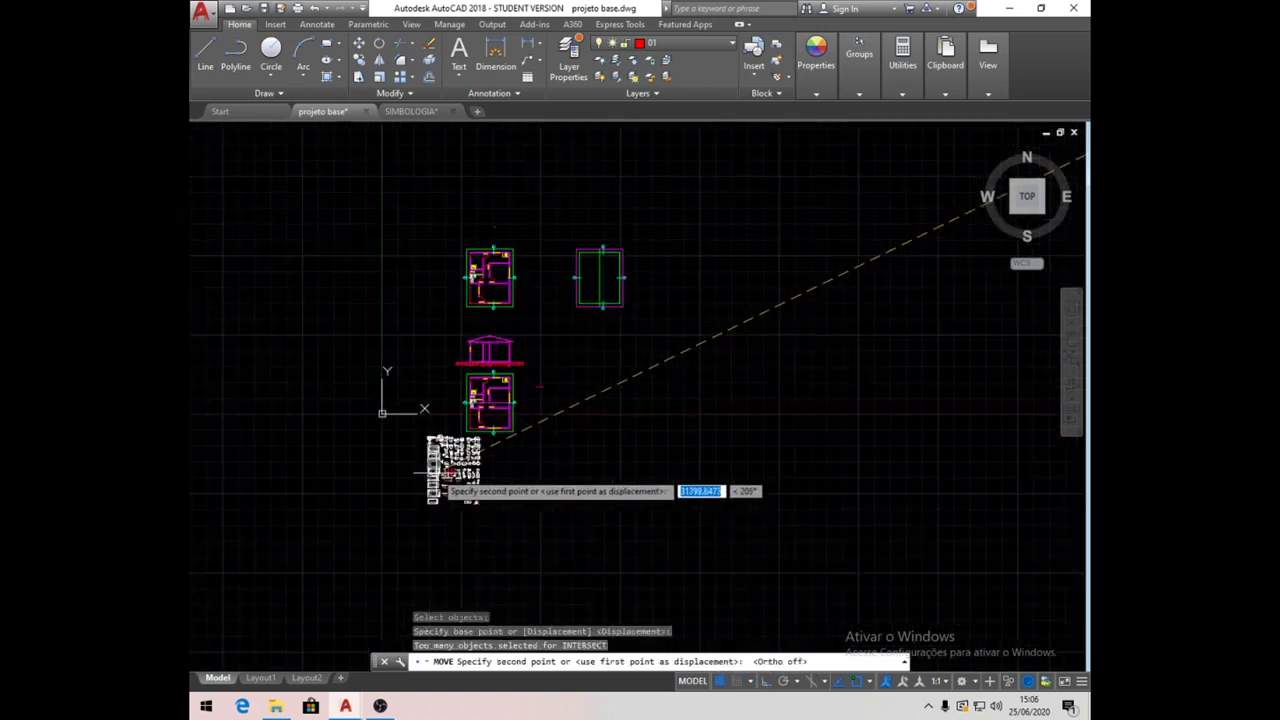
click(362, 240)
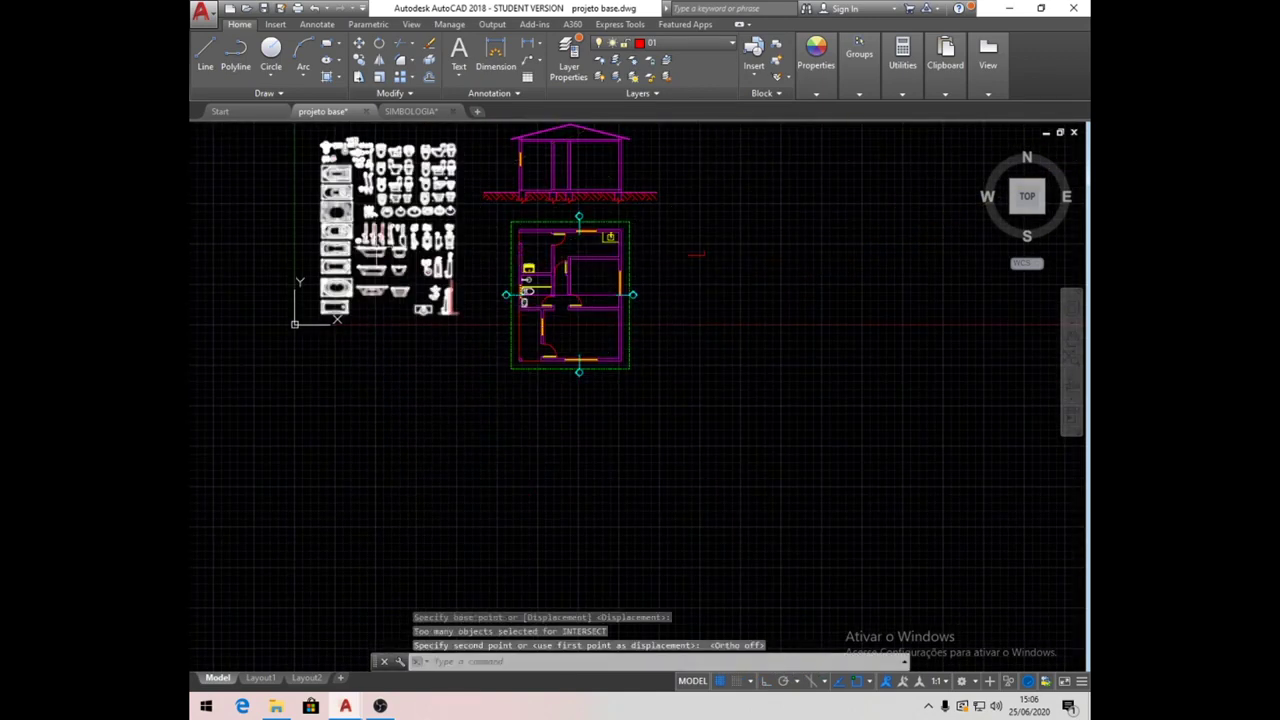
Explode the fixtures block into its individual pieces.
scroll(518, 357, up, 5)
scroll(514, 358, up, 3)
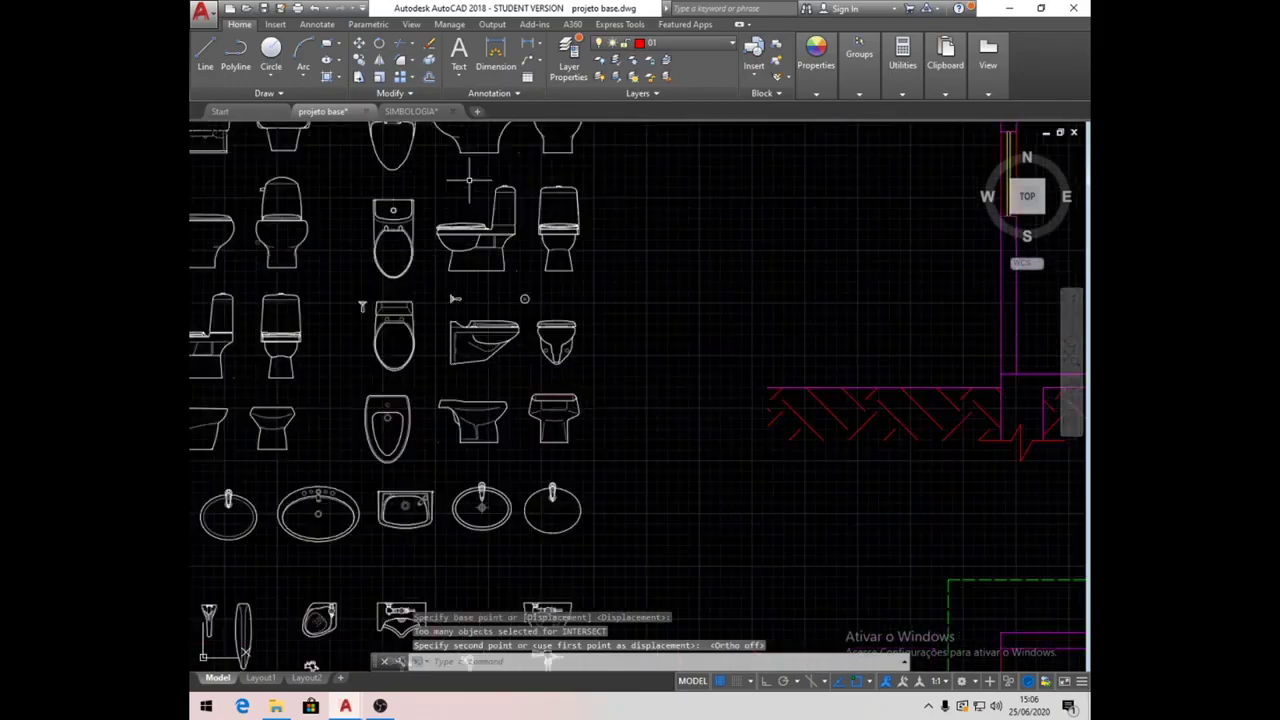
scroll(548, 307, down, 7)
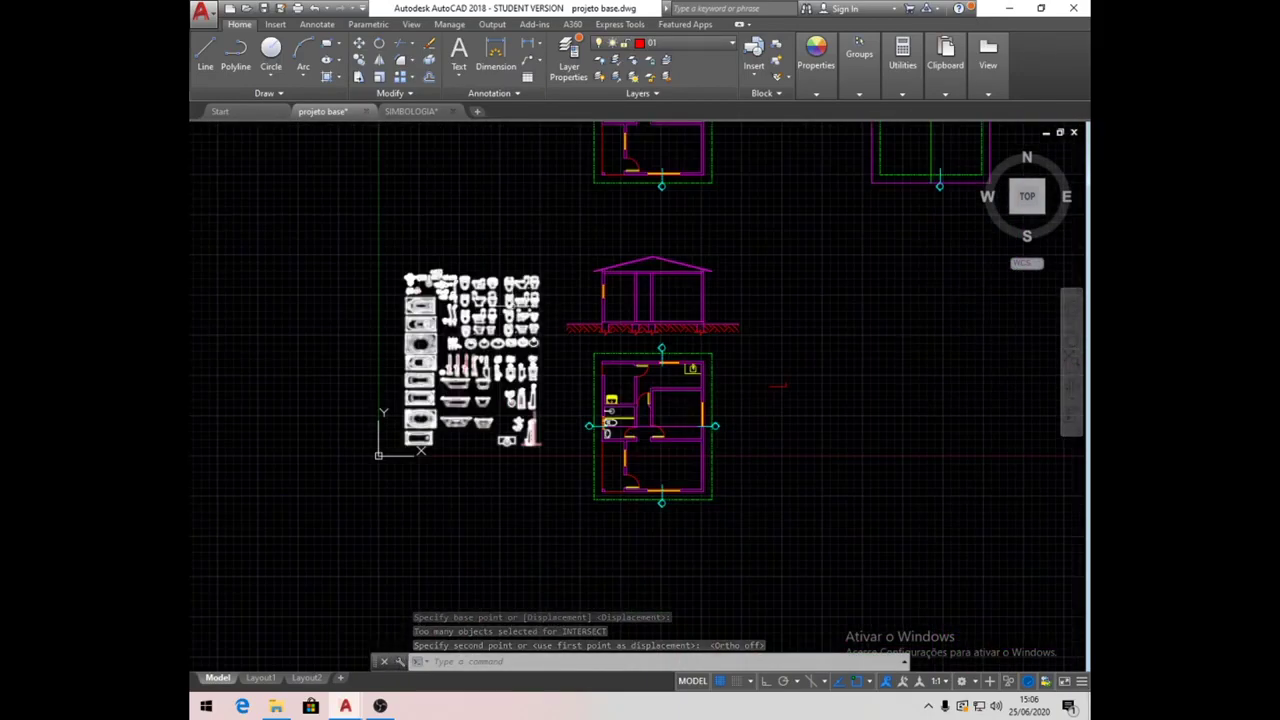
click(520, 306)
click(430, 62)
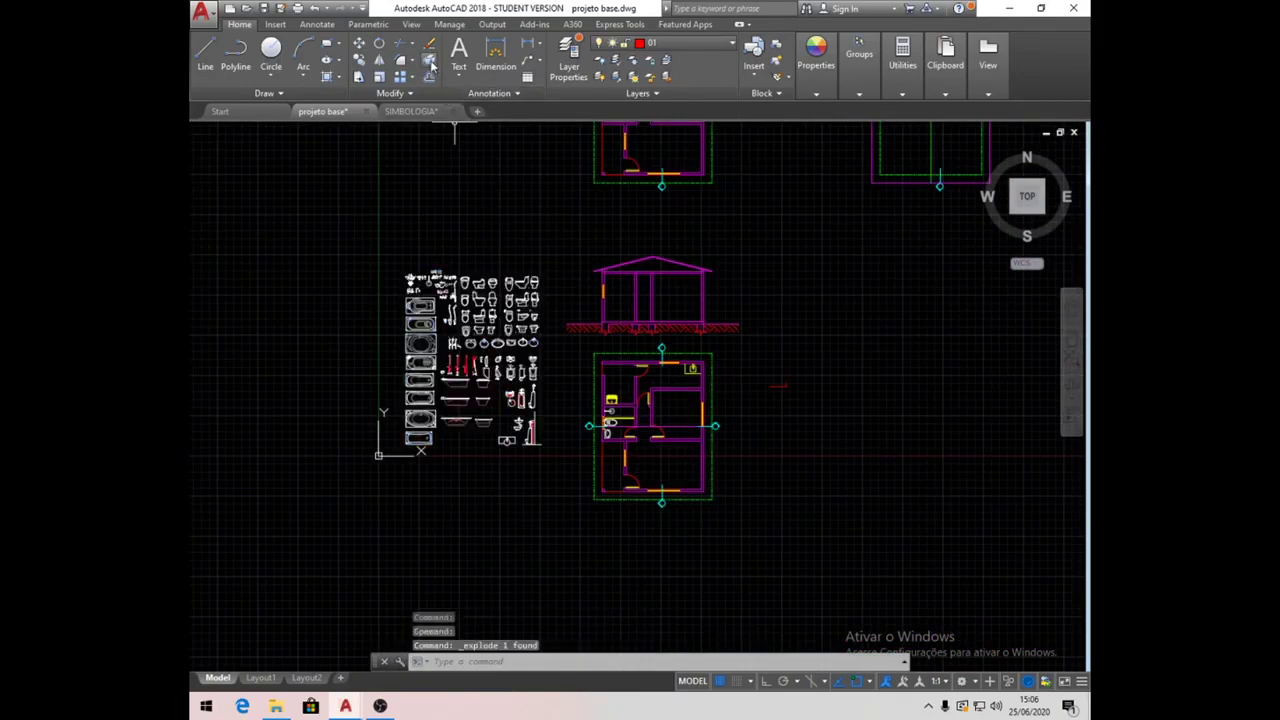
Move the side-view toilet with tank from the fixture set into the section's left room, just above the floor.
scroll(545, 285, up, 6)
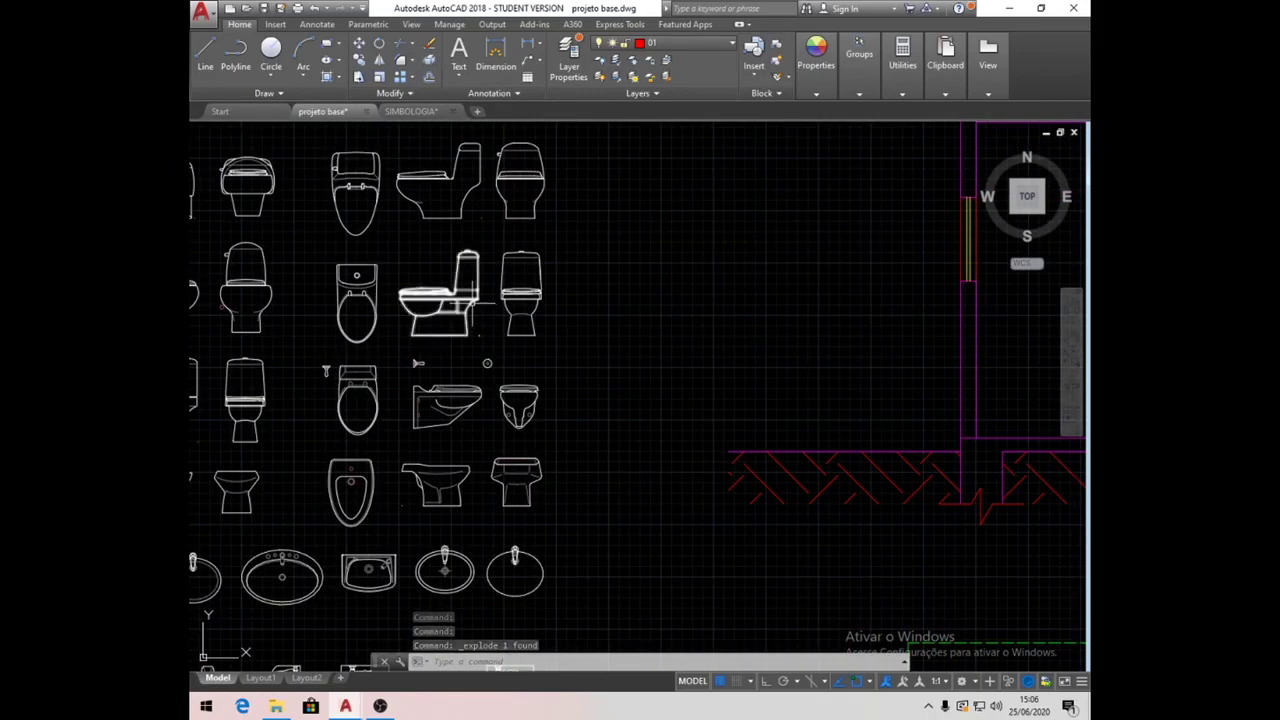
click(474, 304)
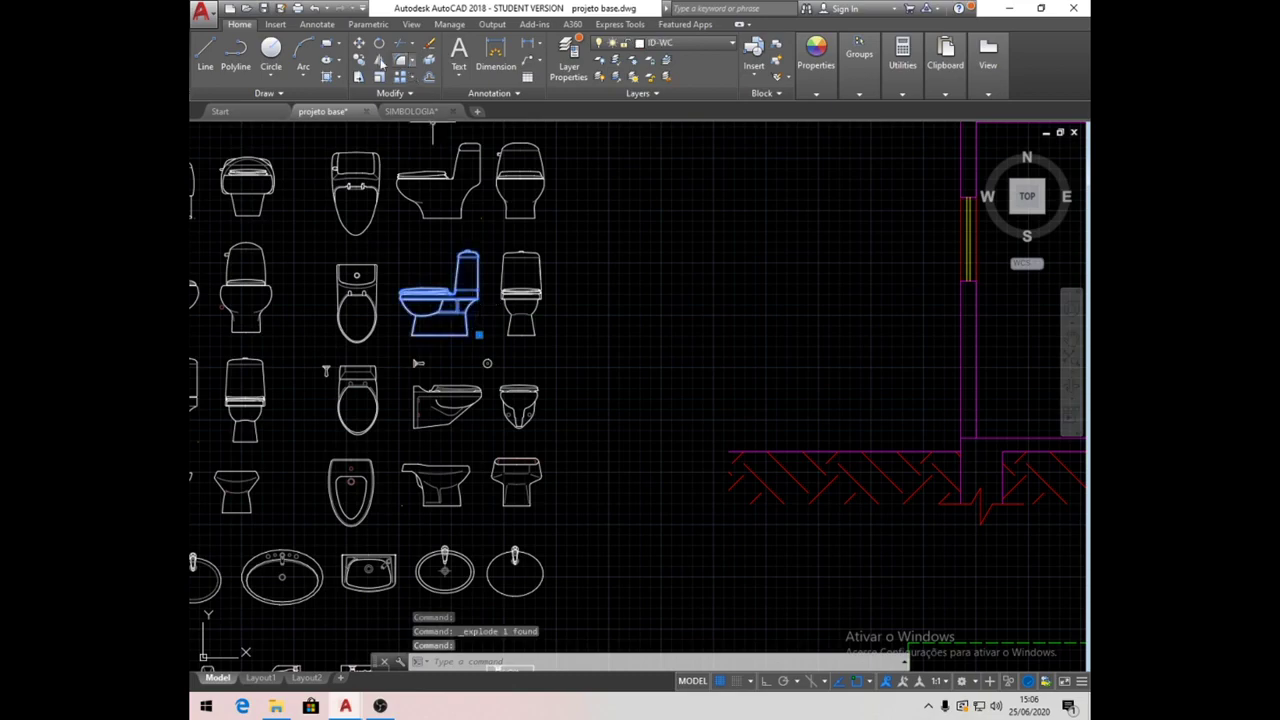
click(358, 44)
click(444, 304)
scroll(444, 304, down, 5)
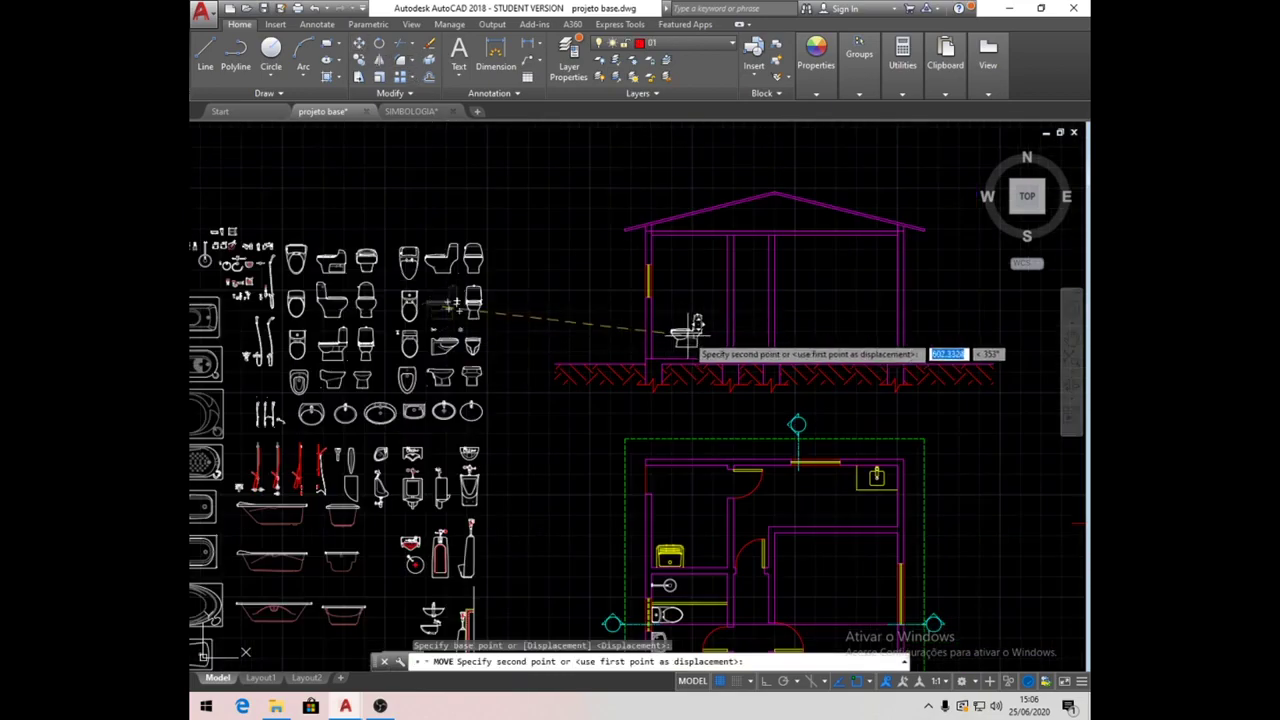
click(688, 336)
Look through the faucets, showers, bathtubs, toilets and basins in the exploded fixture set.
scroll(220, 491, up, 6)
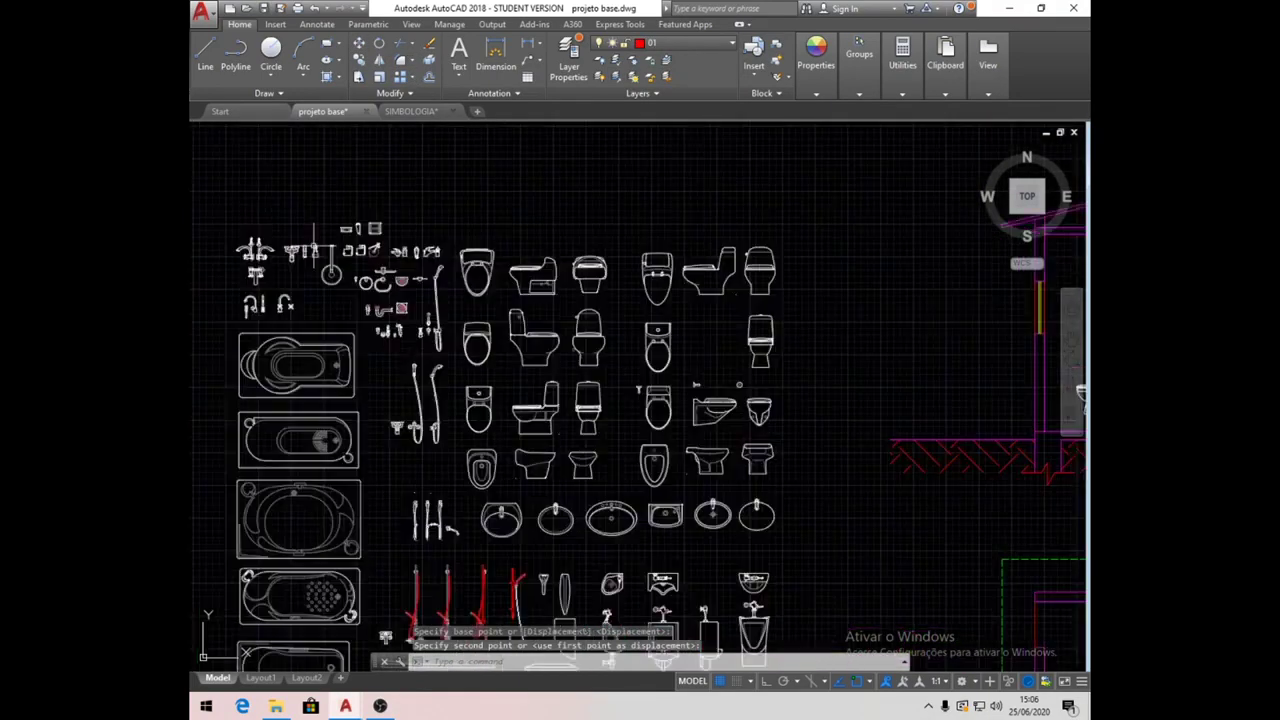
scroll(508, 314, down, 2)
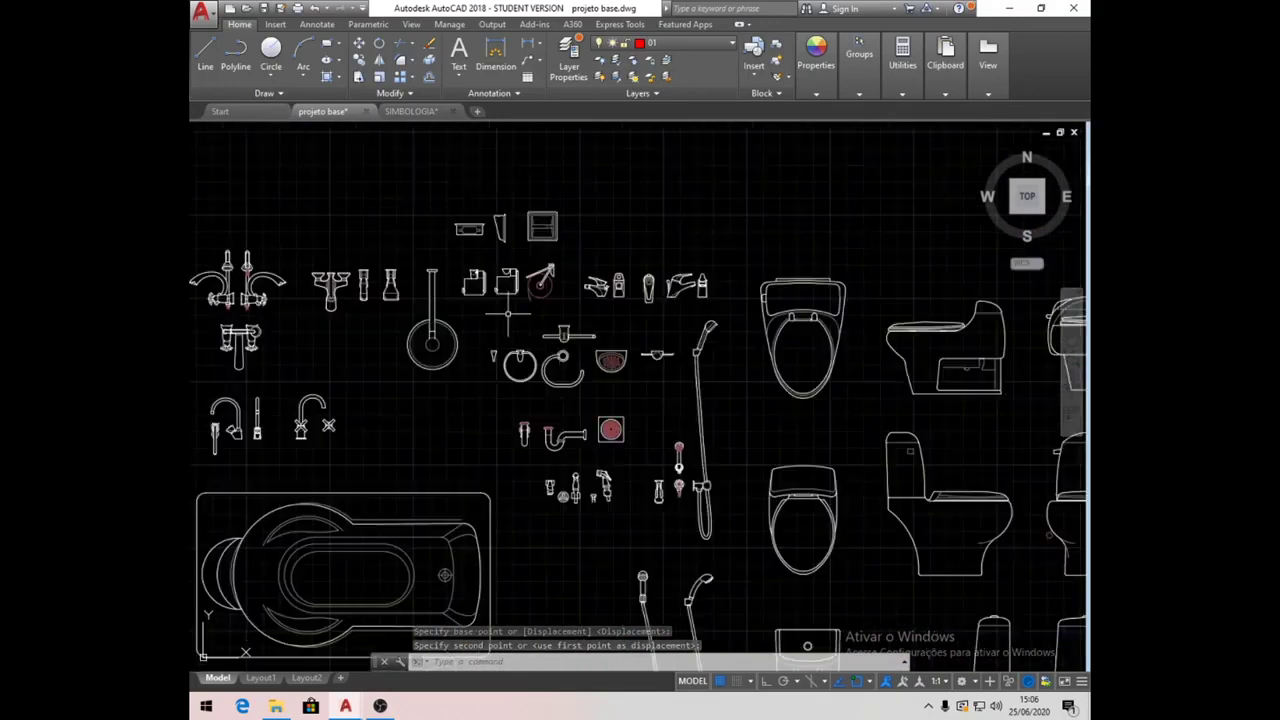
middle_drag(302, 339, 367, 336)
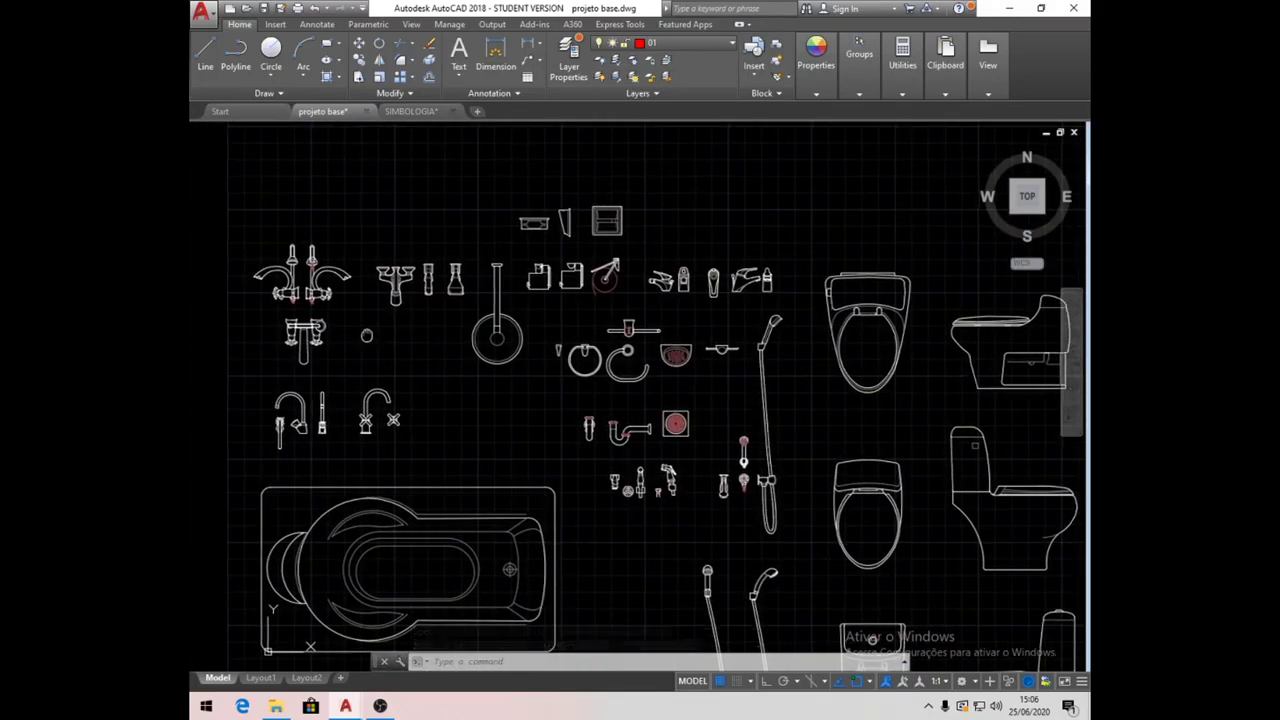
middle_drag(624, 370, 540, 225)
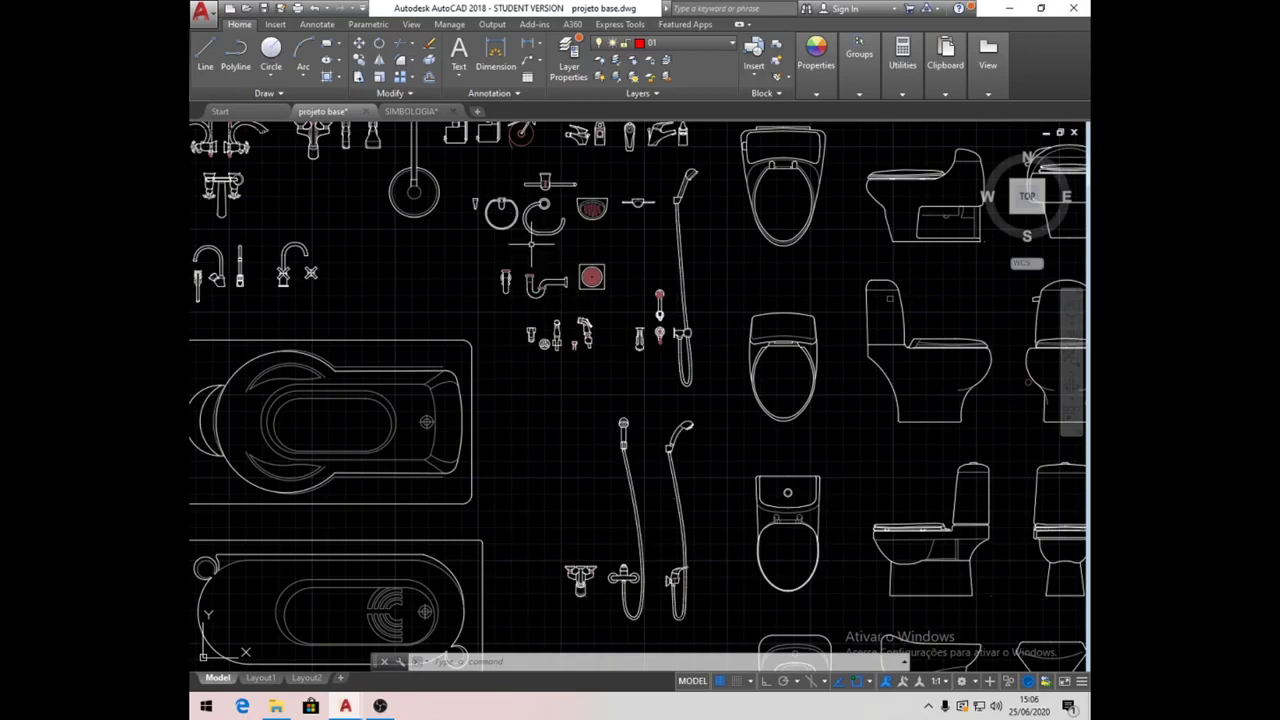
scroll(592, 186, down, 3)
scroll(573, 235, down, 2)
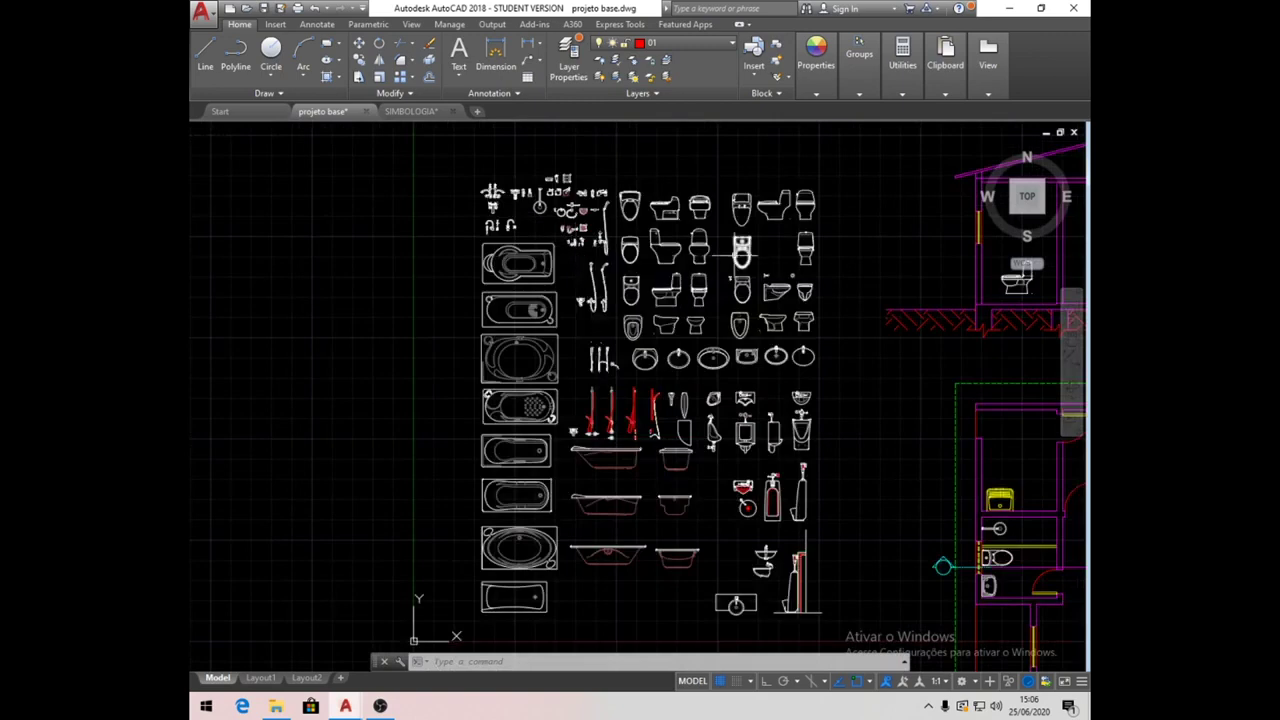
scroll(735, 255, up, 3)
scroll(735, 255, up, 2)
scroll(705, 318, down, 4)
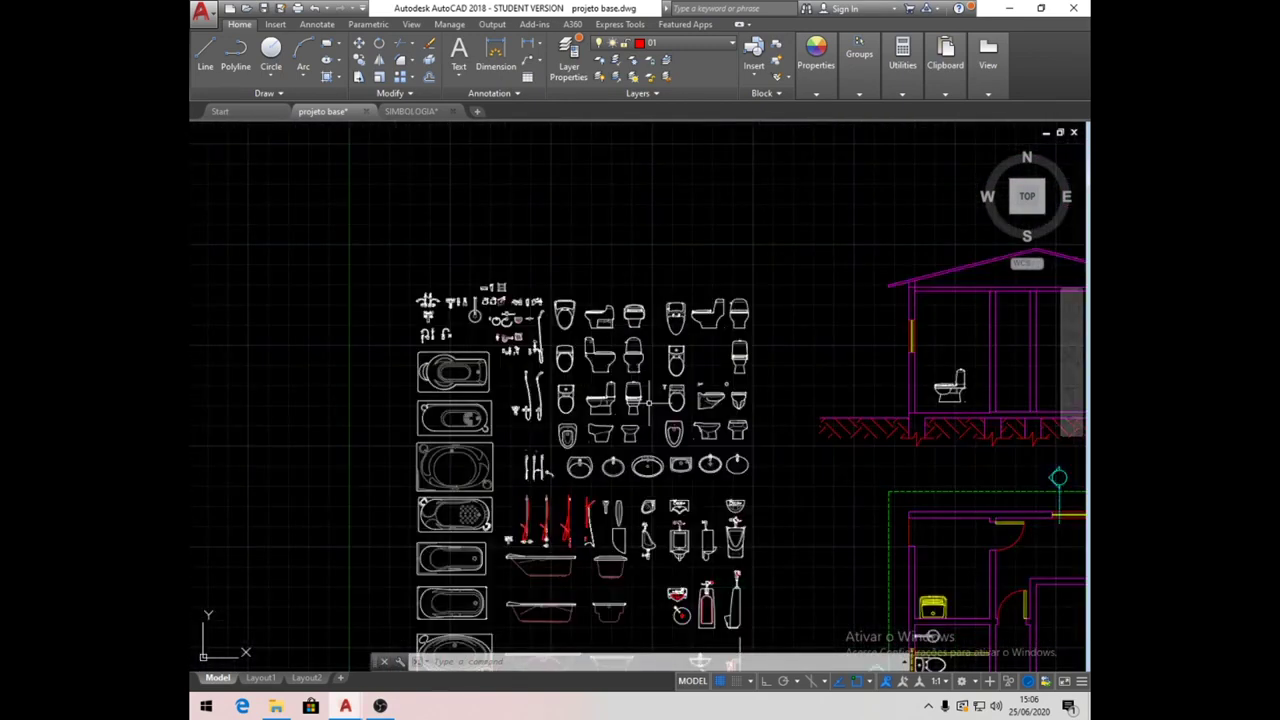
scroll(480, 272, down, 2)
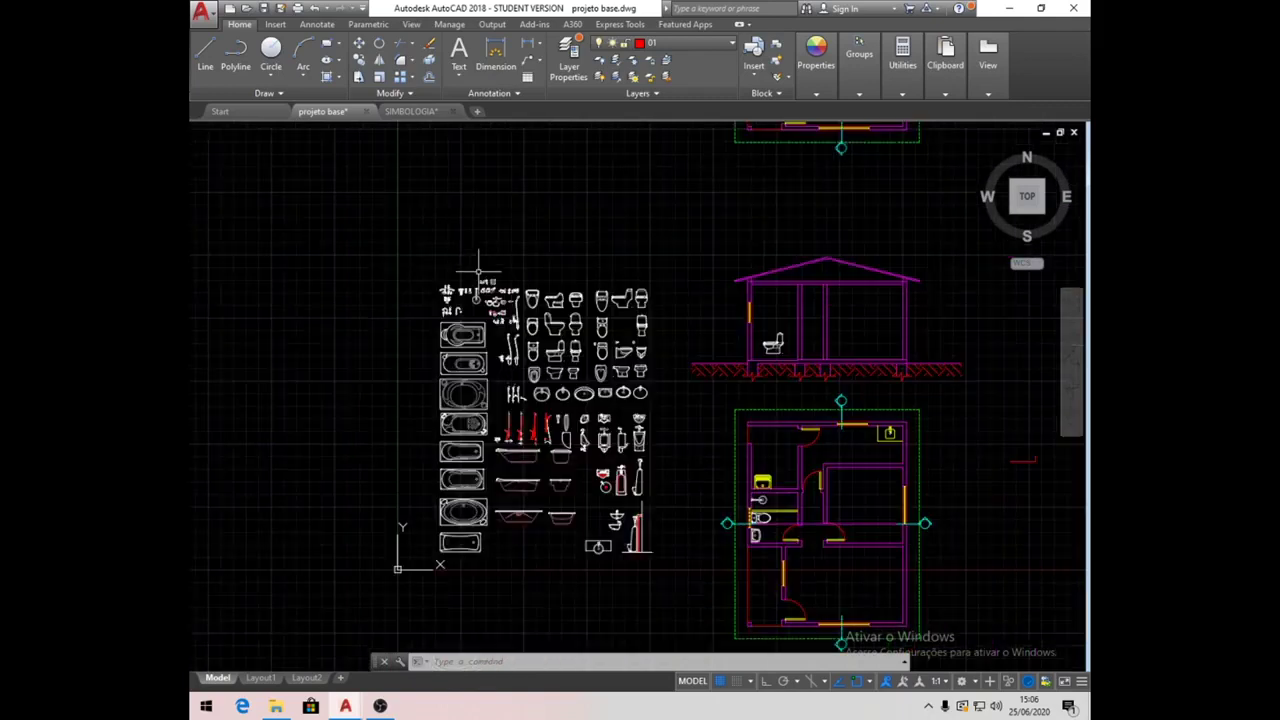
Delete all the remaining fixture pieces left of the section.
click(673, 580)
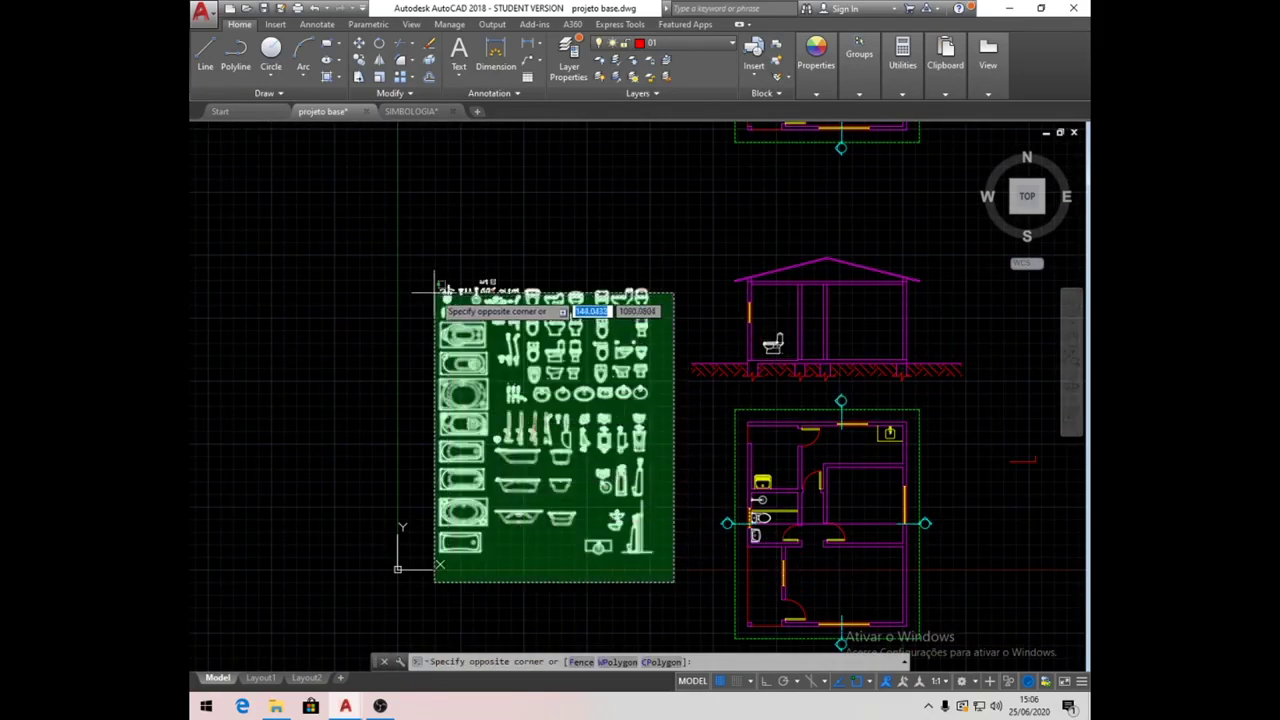
click(420, 237)
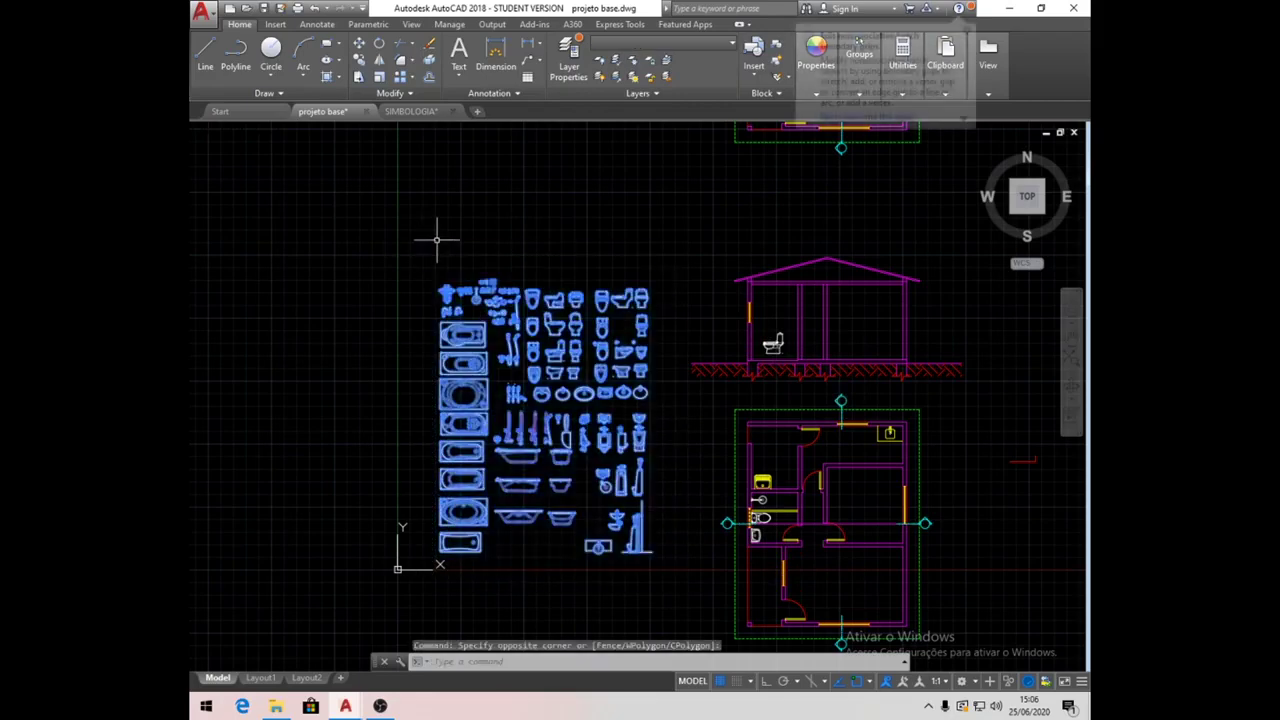
key(Delete)
Mirror the section's toilet about a vertical line with Ortho on, erasing the source, so its tank faces the left wall.
scroll(778, 325, up, 6)
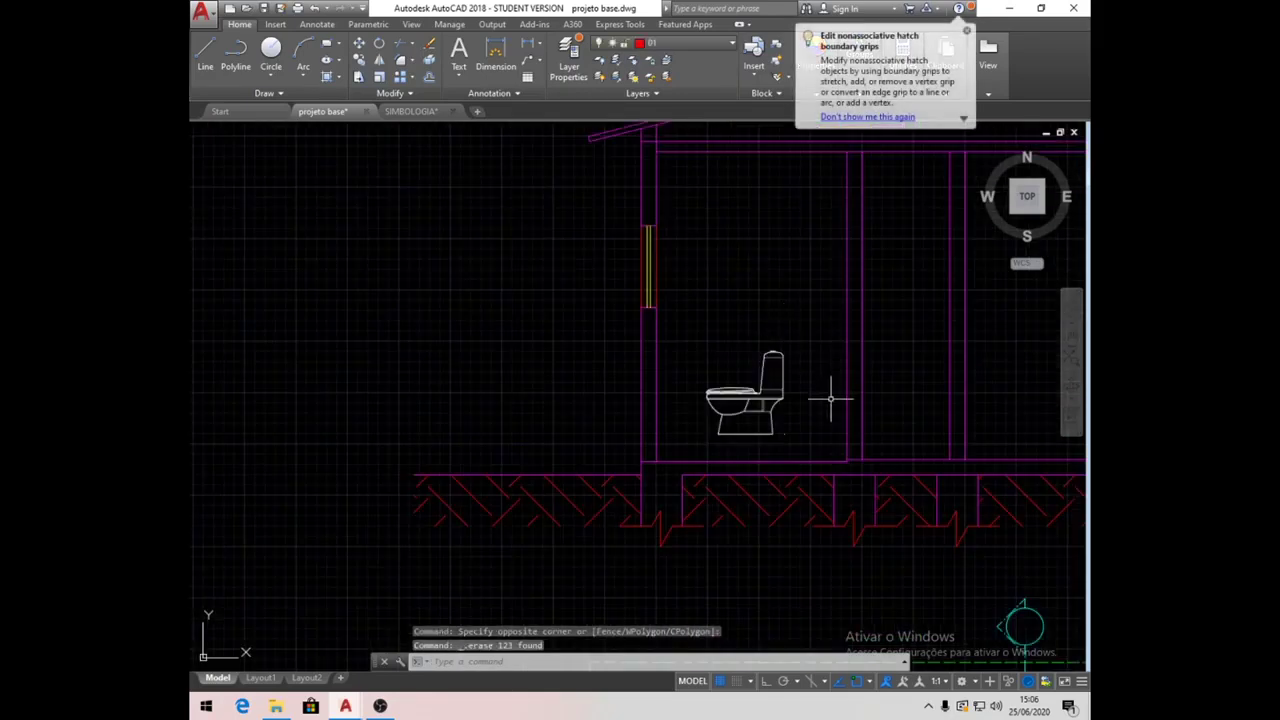
click(688, 397)
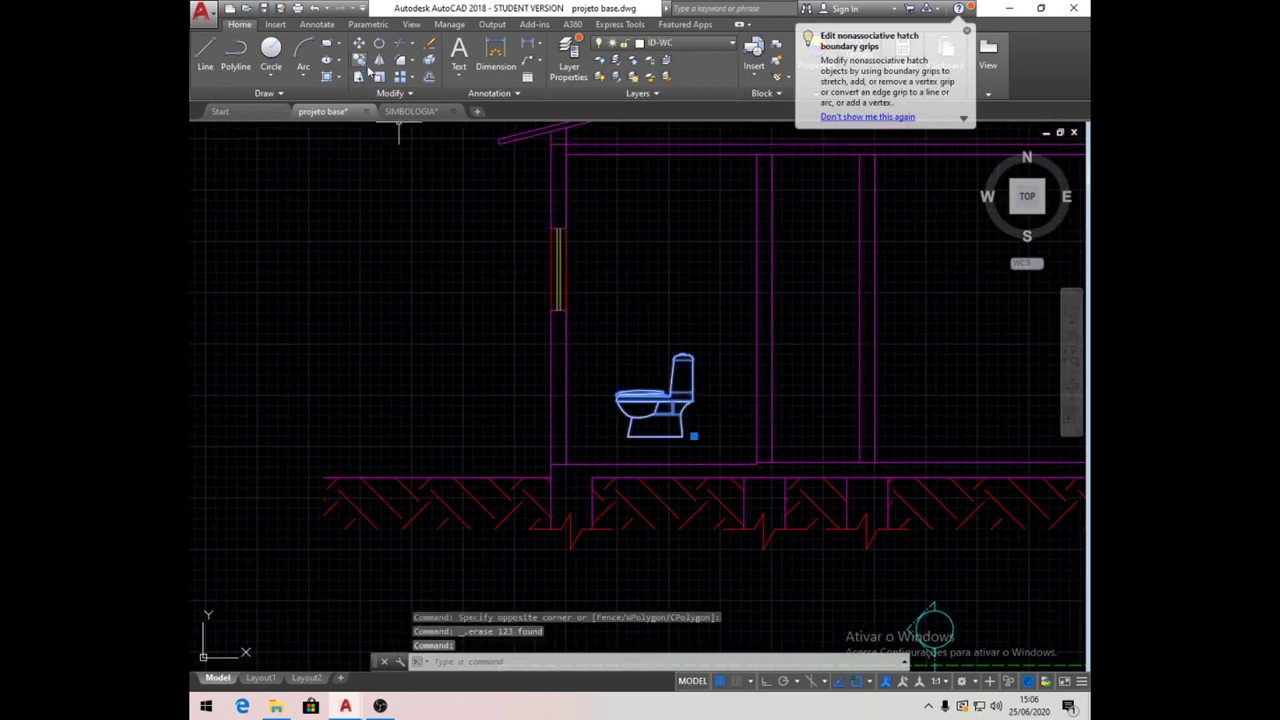
click(379, 61)
click(655, 445)
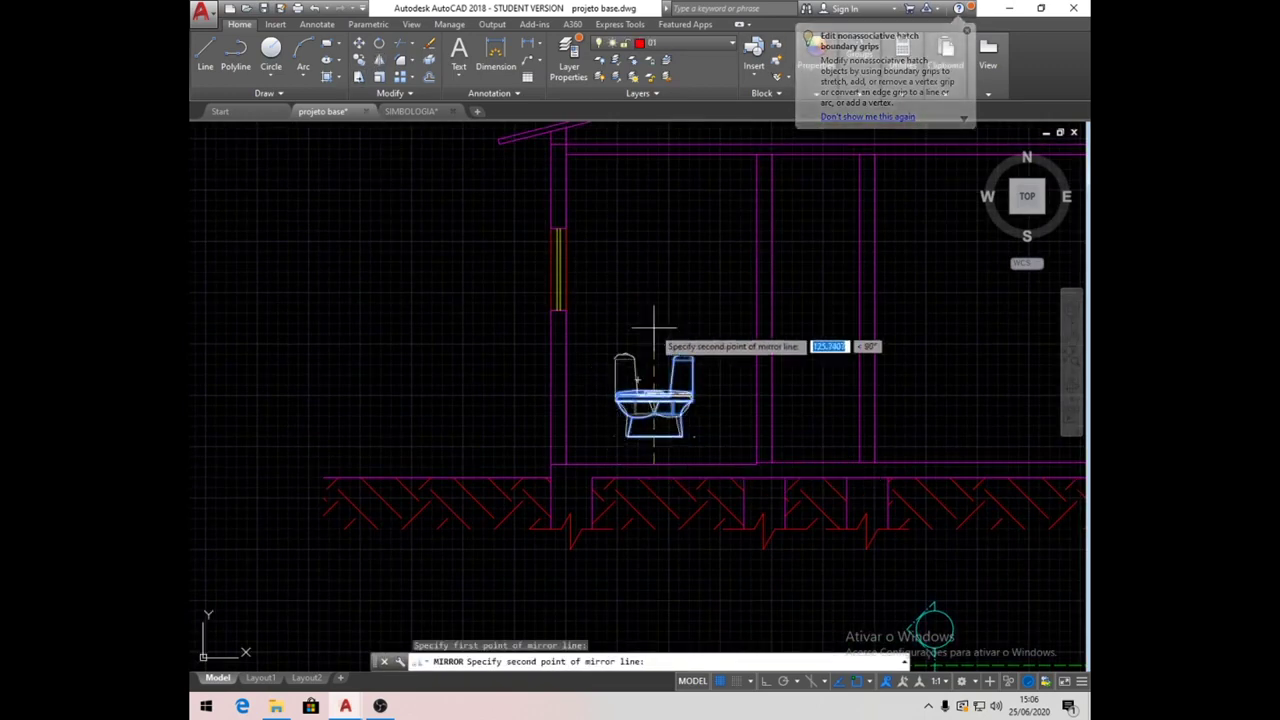
click(765, 681)
click(628, 240)
text(y)
key(Return)
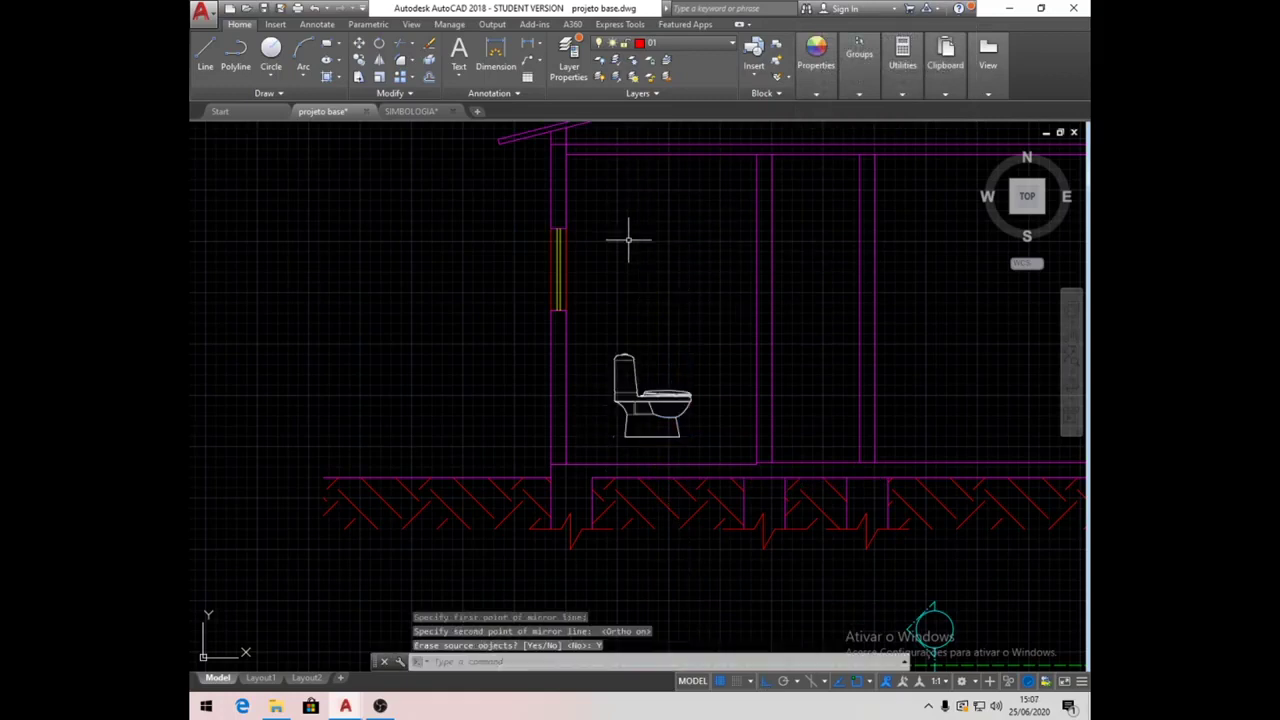
Move the toilet by the rear lower corner of its base to the corner between the left wall and the floor.
click(359, 47)
click(642, 436)
key(Return)
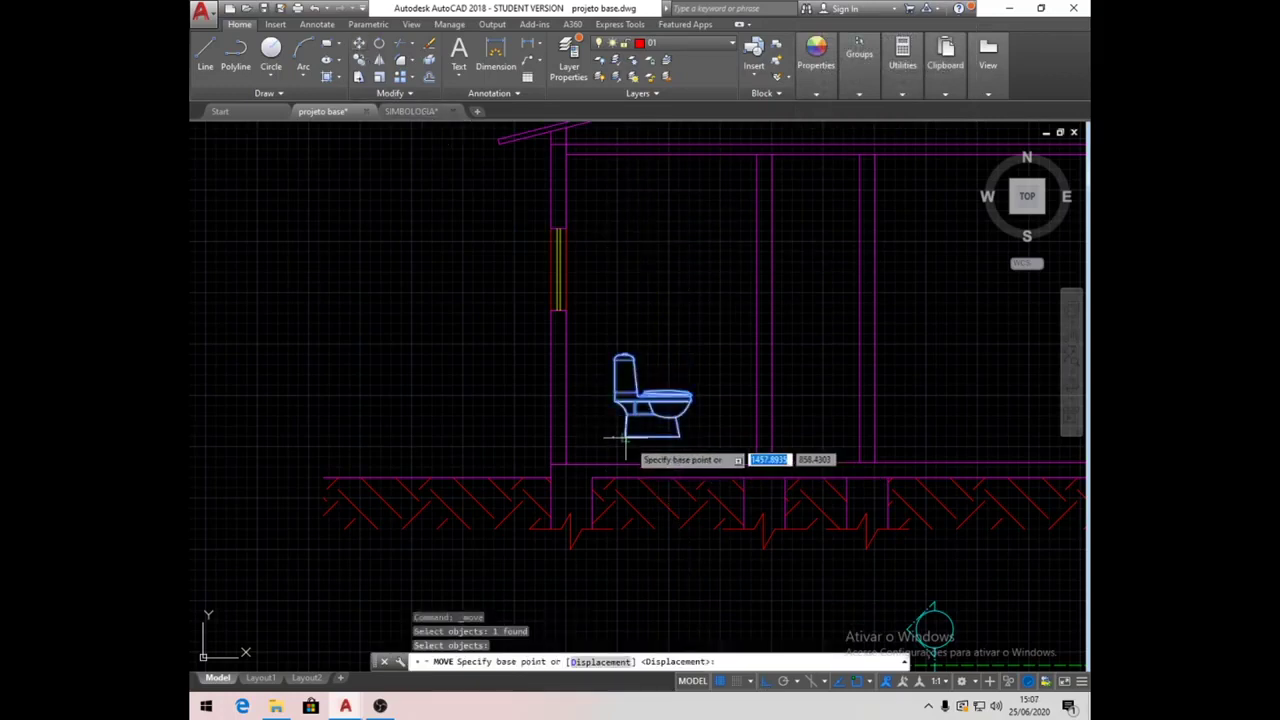
click(622, 437)
click(566, 464)
Shift the toilet horizontally to the right so its tank clears the left wall's inner face.
scroll(631, 462, up, 4)
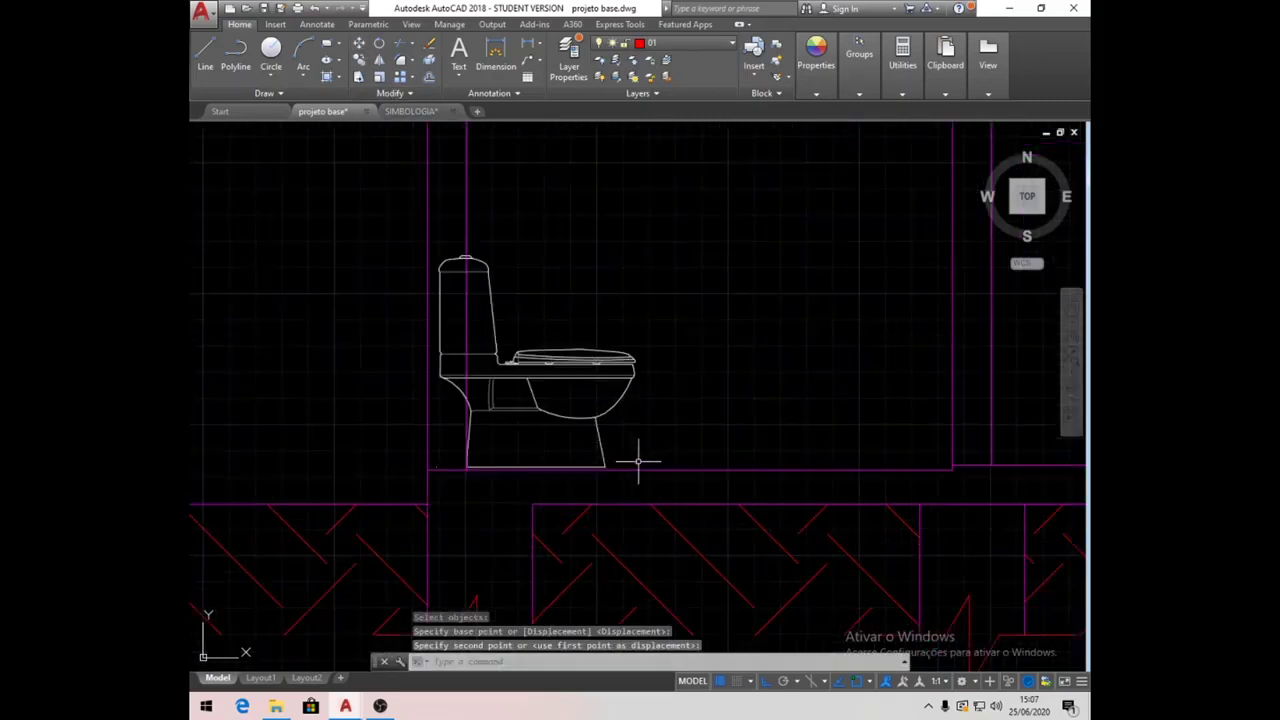
click(359, 47)
click(772, 394)
click(600, 306)
key(Return)
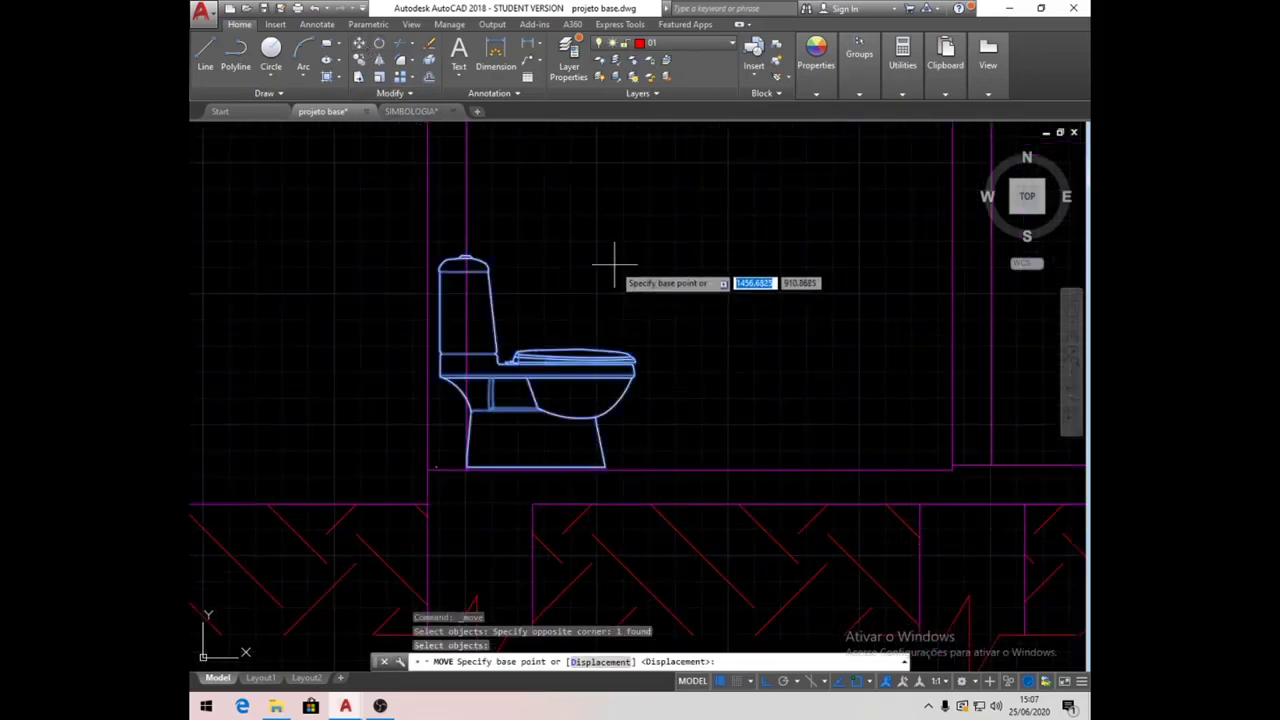
click(616, 264)
click(658, 262)
scroll(704, 381, down, 4)
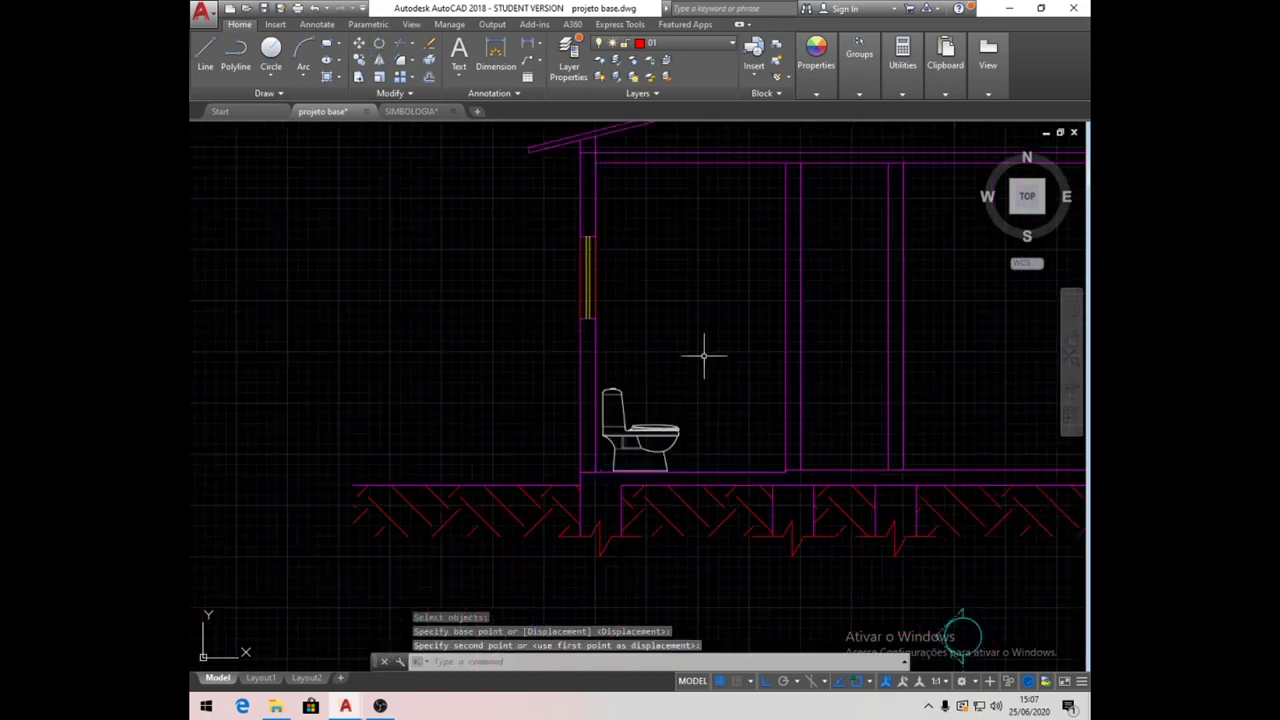
middle_drag(702, 319, 681, 335)
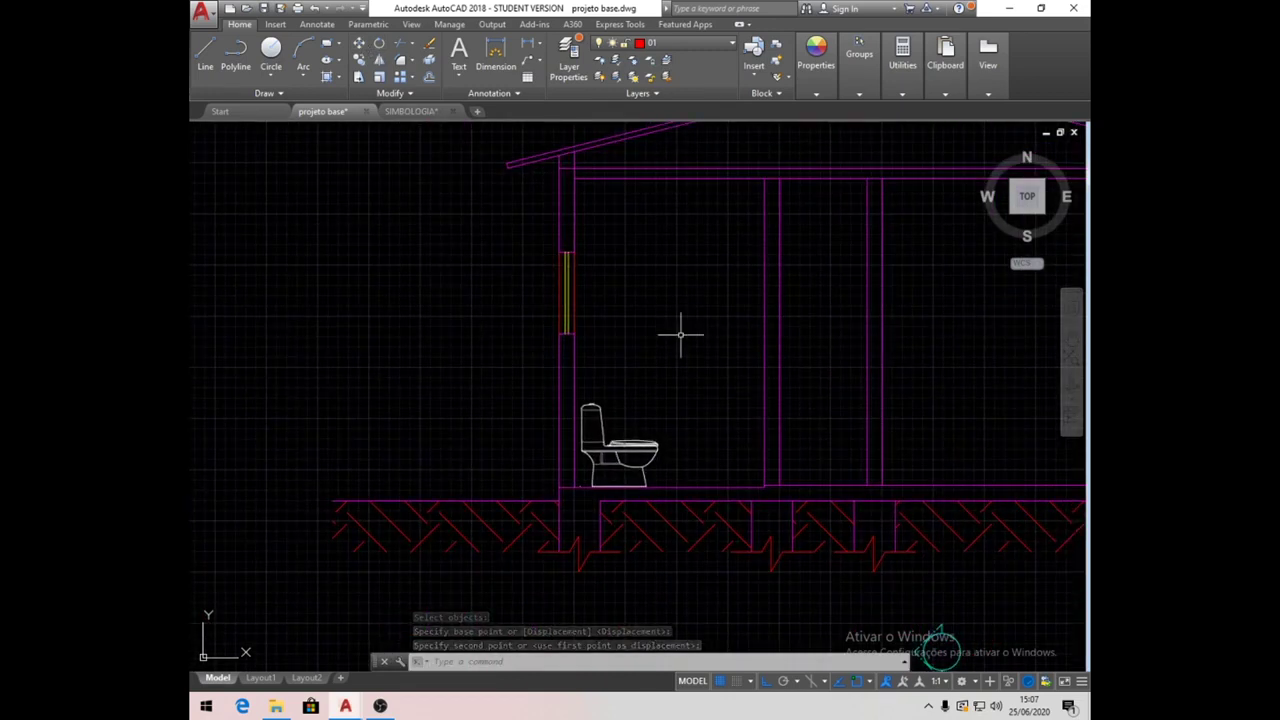
scroll(620, 250, up, 2)
middle_drag(703, 291, 634, 269)
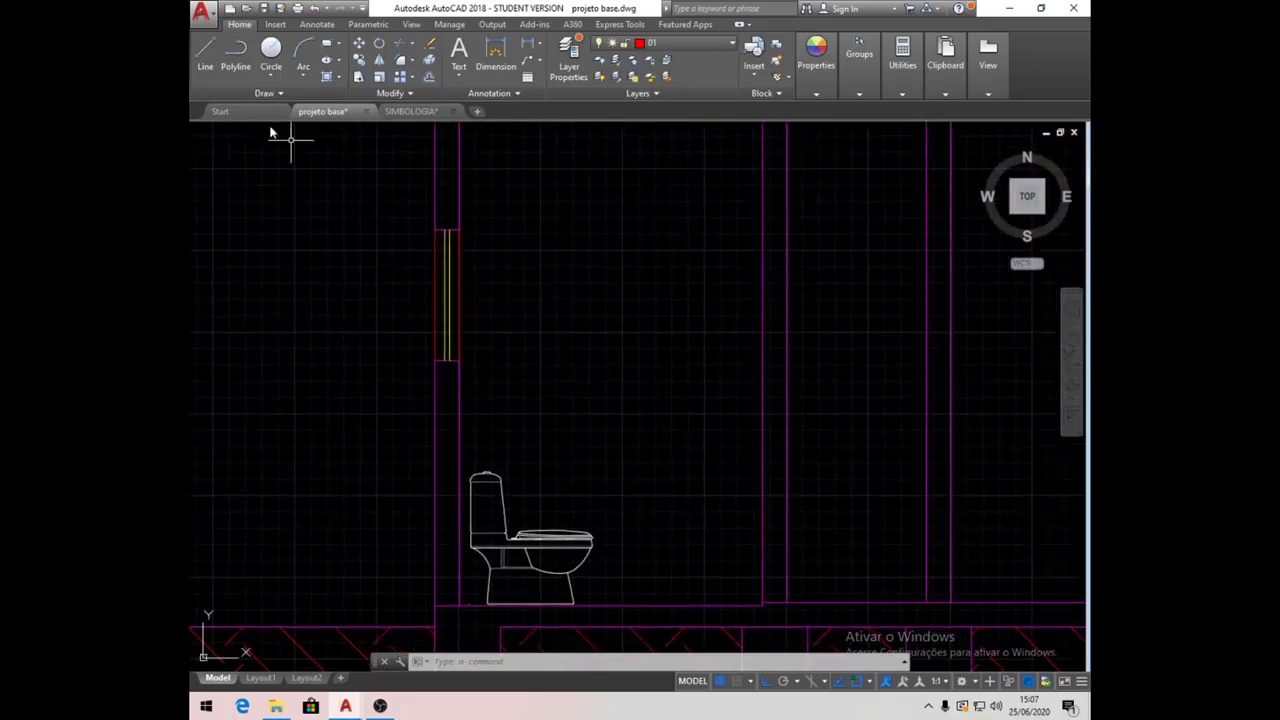
Draw the shower arm from 10 above the window's upper inner corner as a 50 by 5 horizontal outline projecting into the bathroom.
click(205, 52)
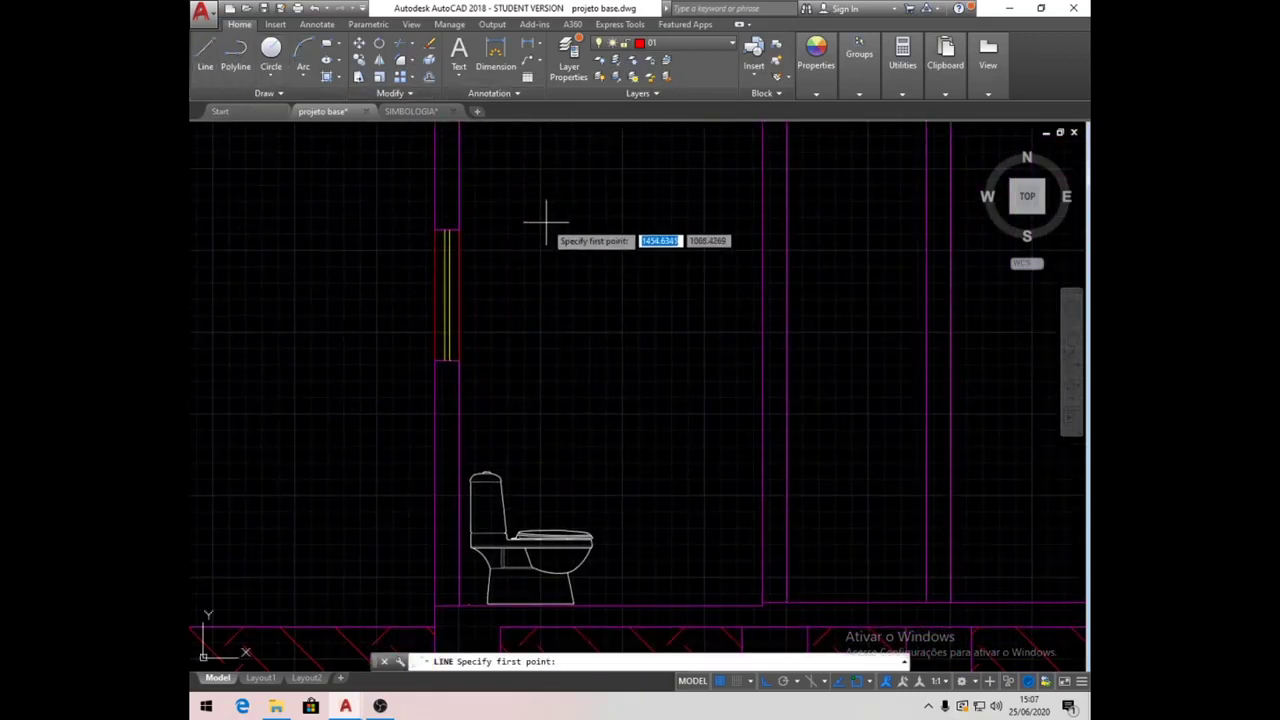
click(459, 230)
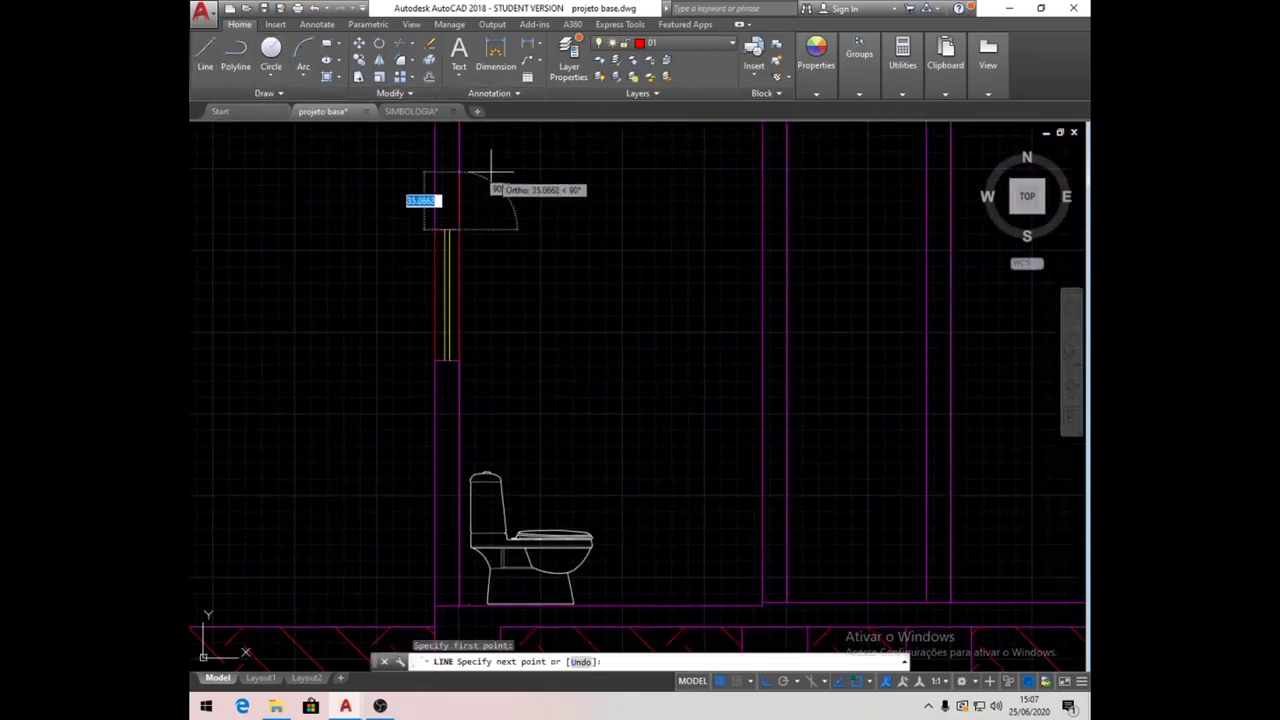
text(10)
key(Return)
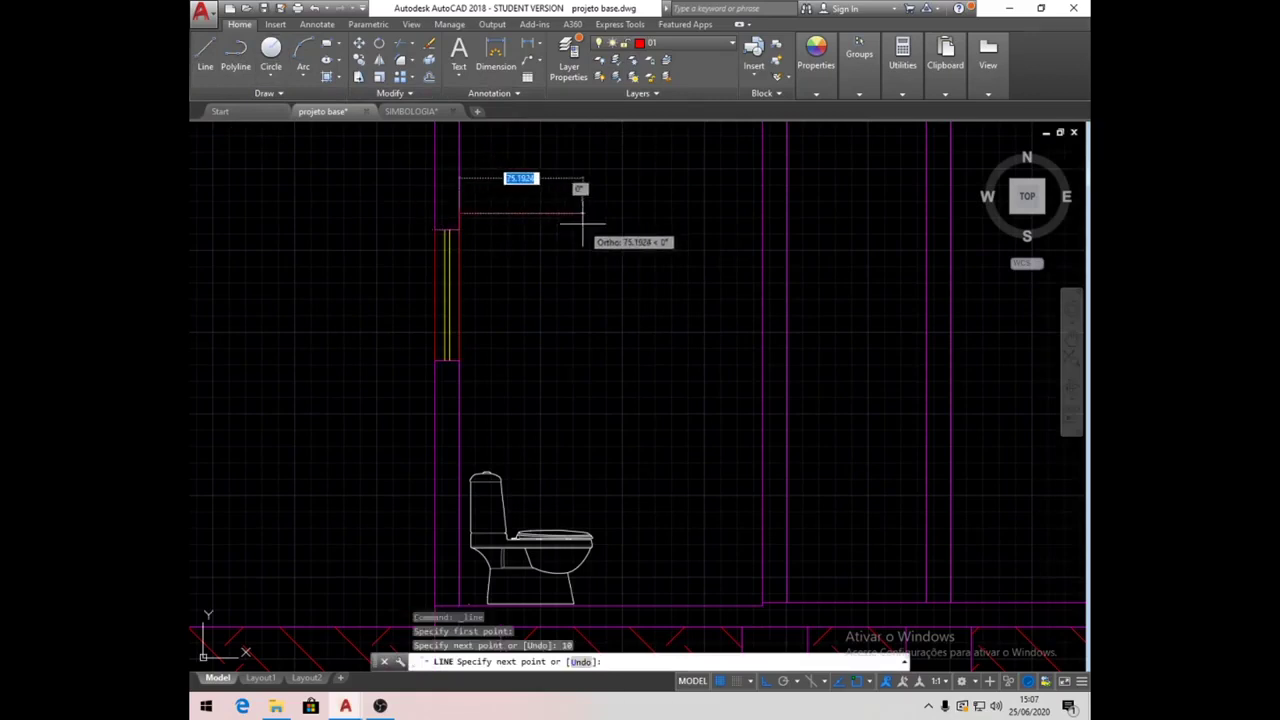
text(50)
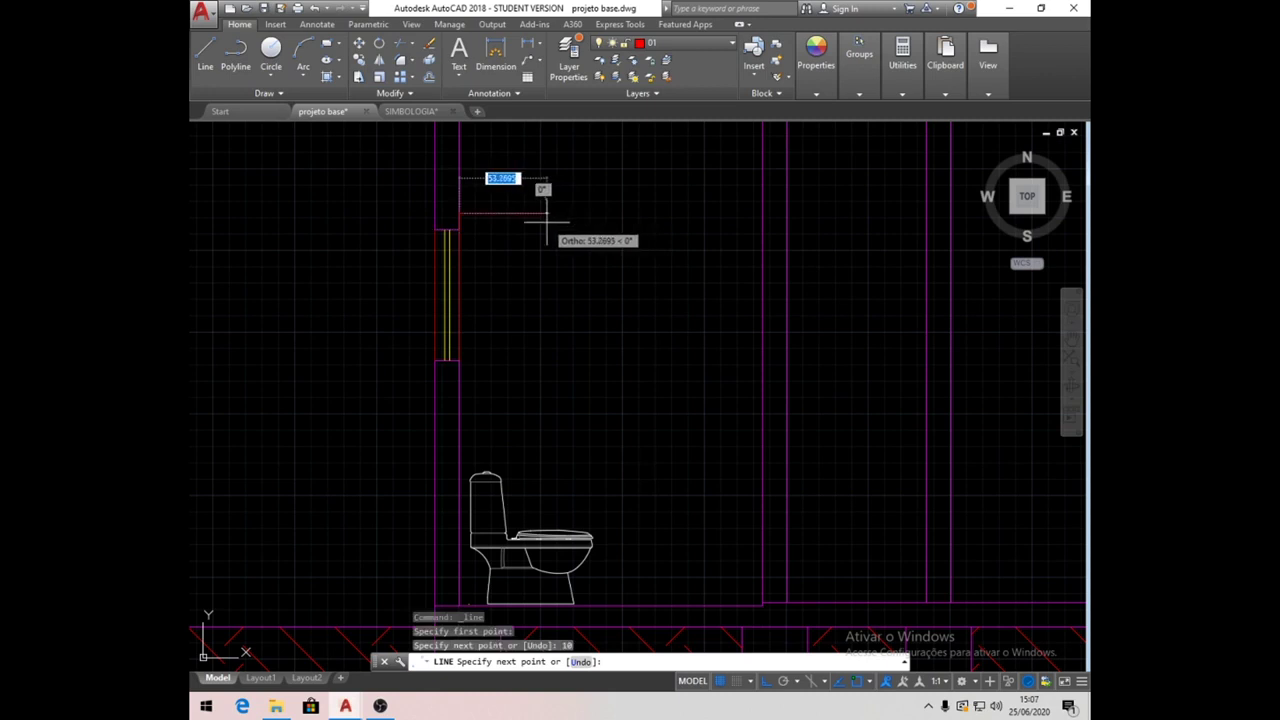
key(Return)
text(5)
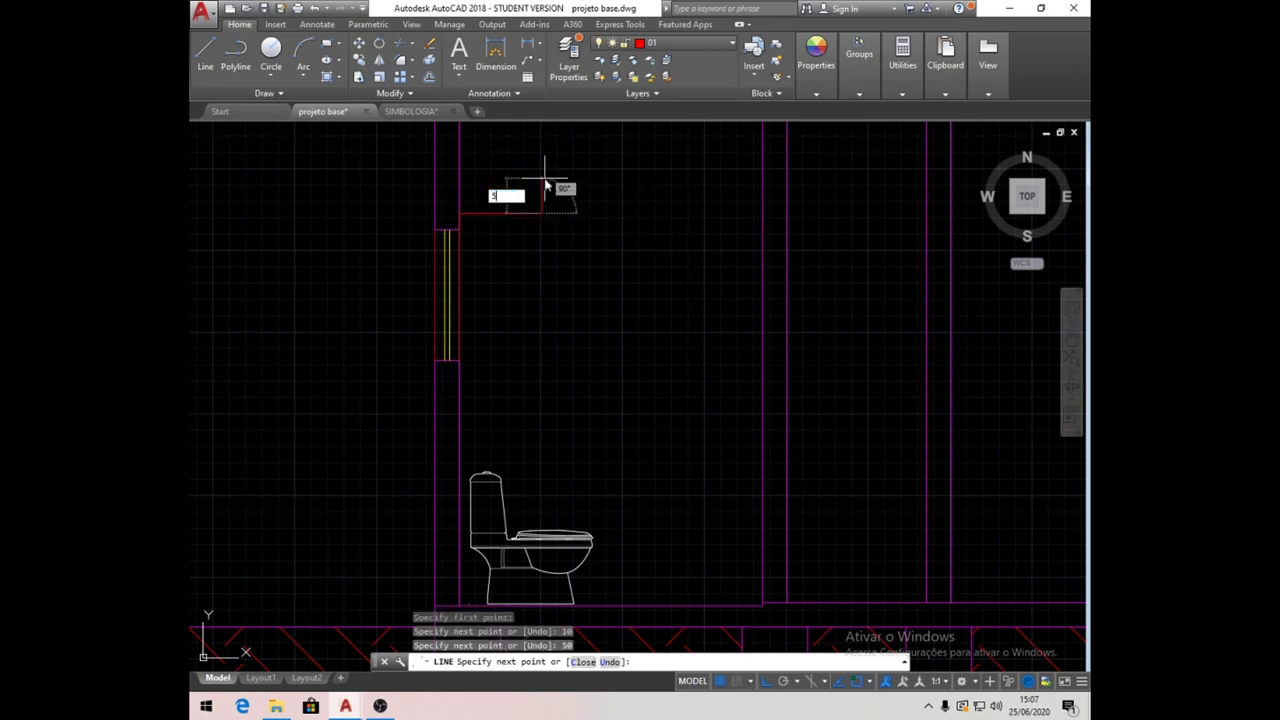
key(Return)
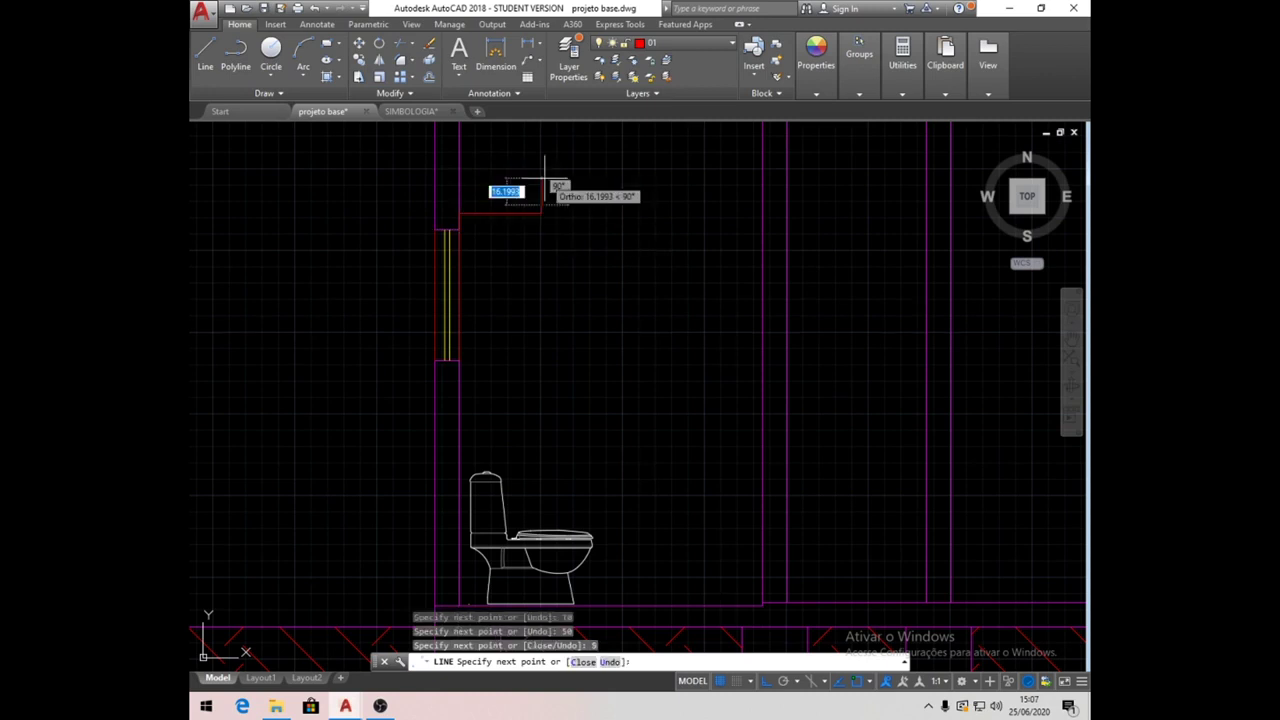
click(466, 195)
key(Return)
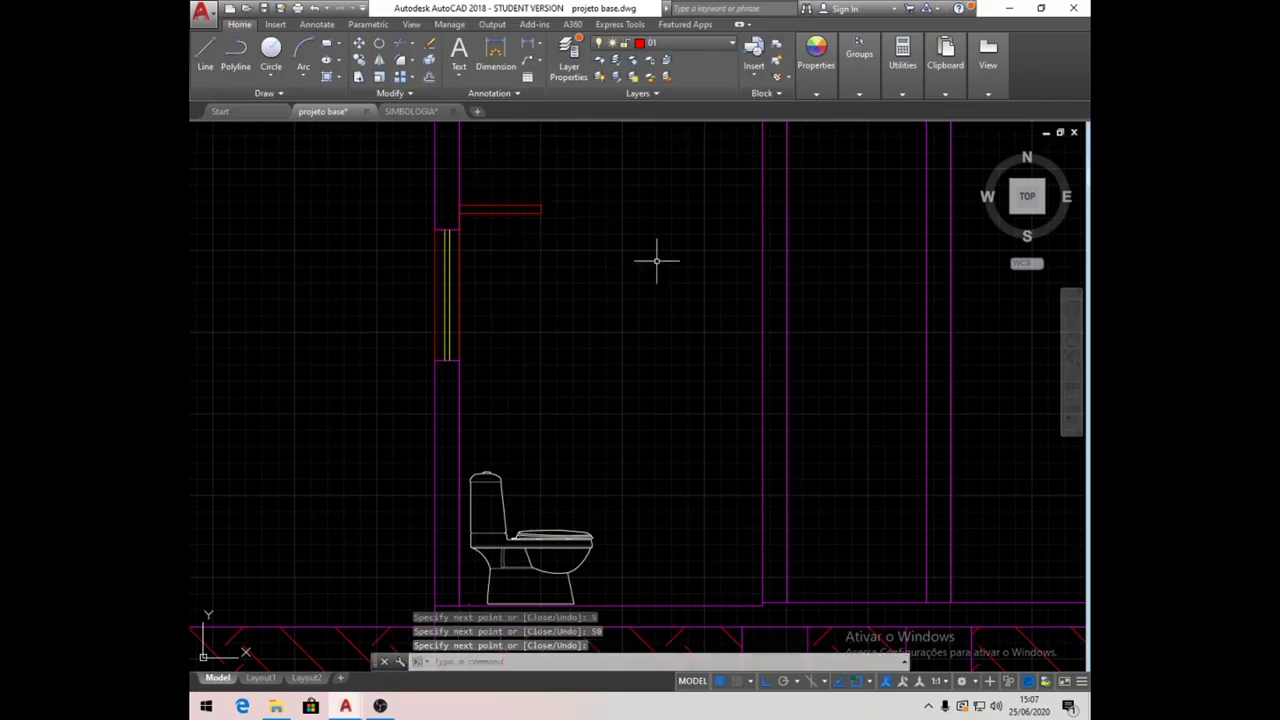
Assign the shower arm's outline to layer 02.
middle_drag(645, 353, 571, 343)
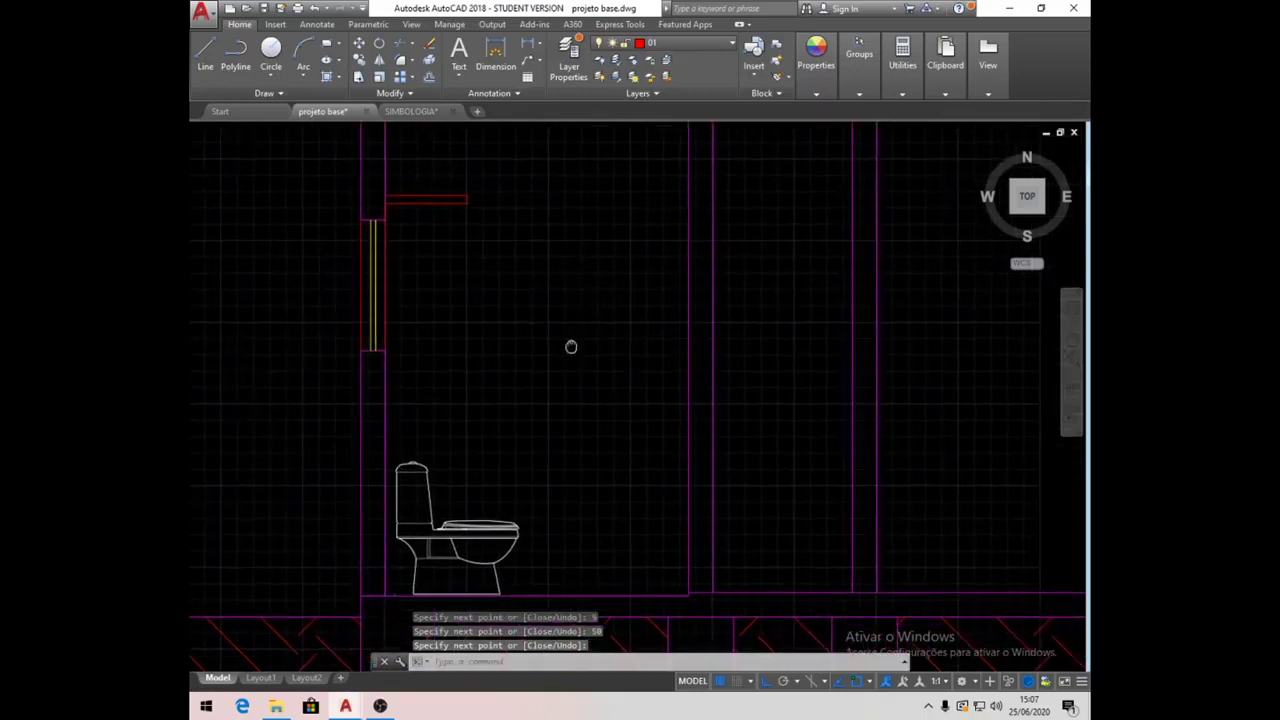
click(377, 187)
click(492, 214)
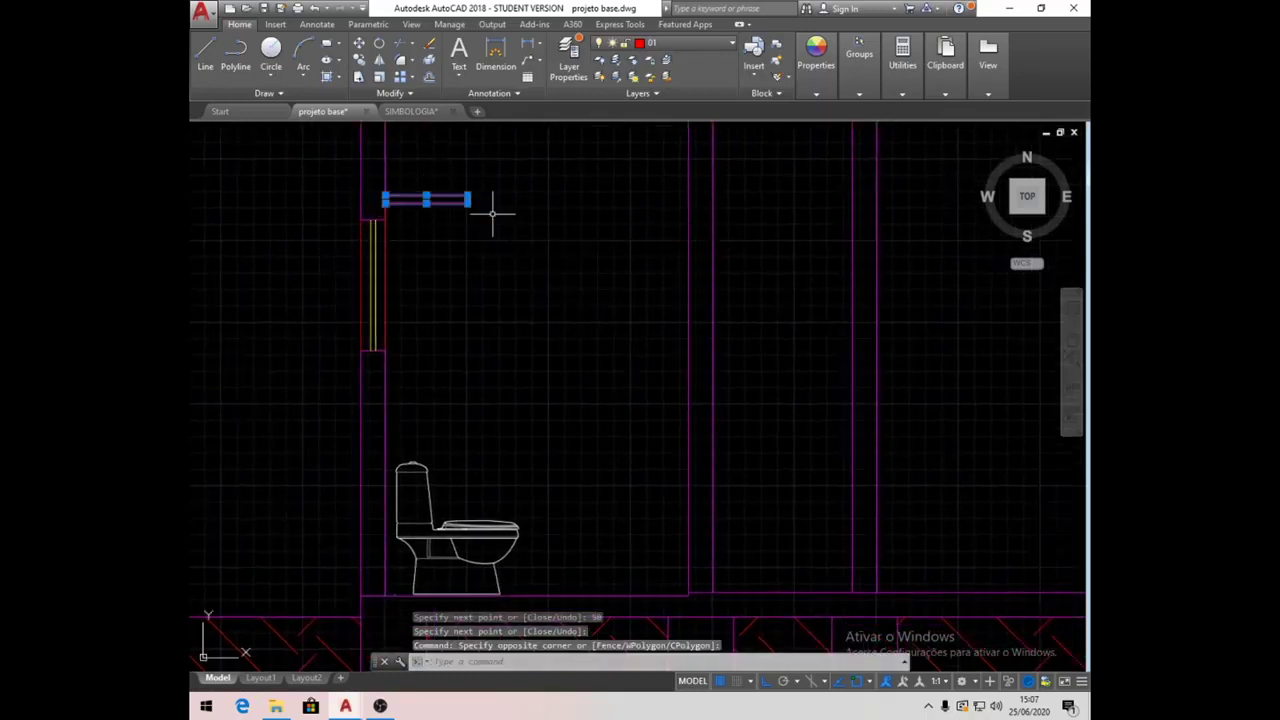
click(731, 43)
click(650, 97)
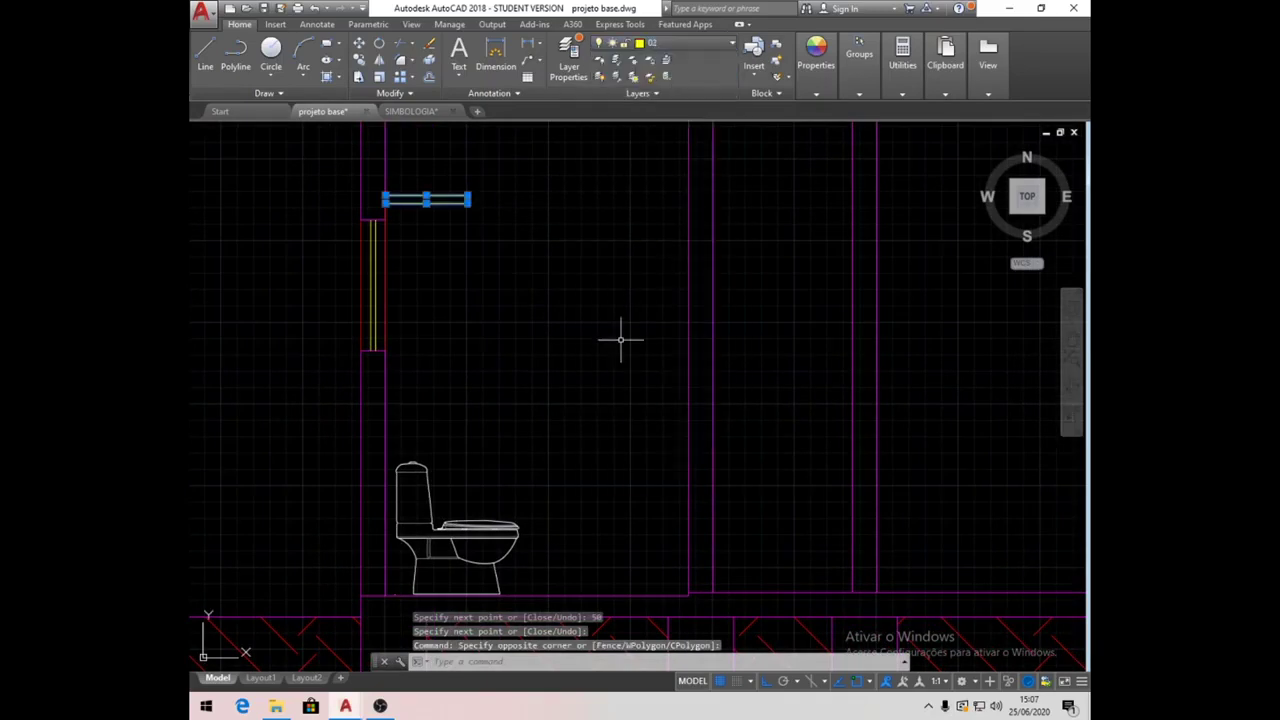
key(Escape)
key(Escape)
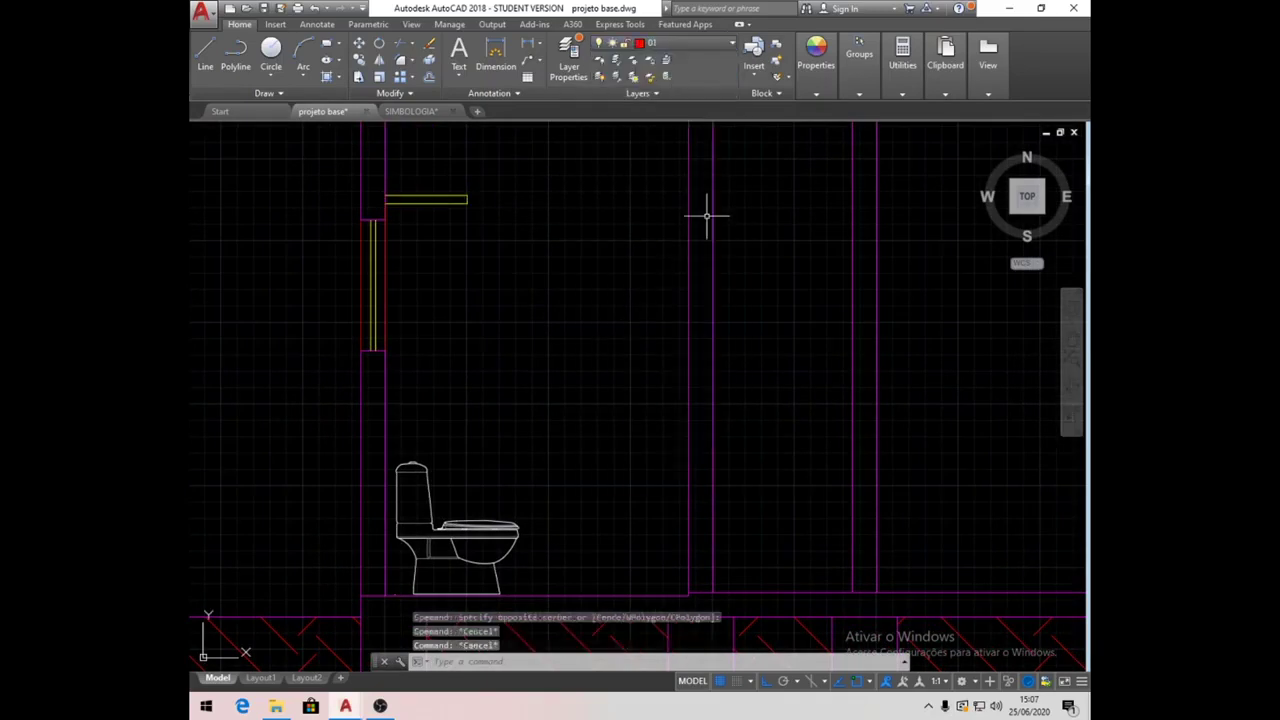
Make Mobiliário the current layer and assign the shower arm and the toilet to it.
click(731, 43)
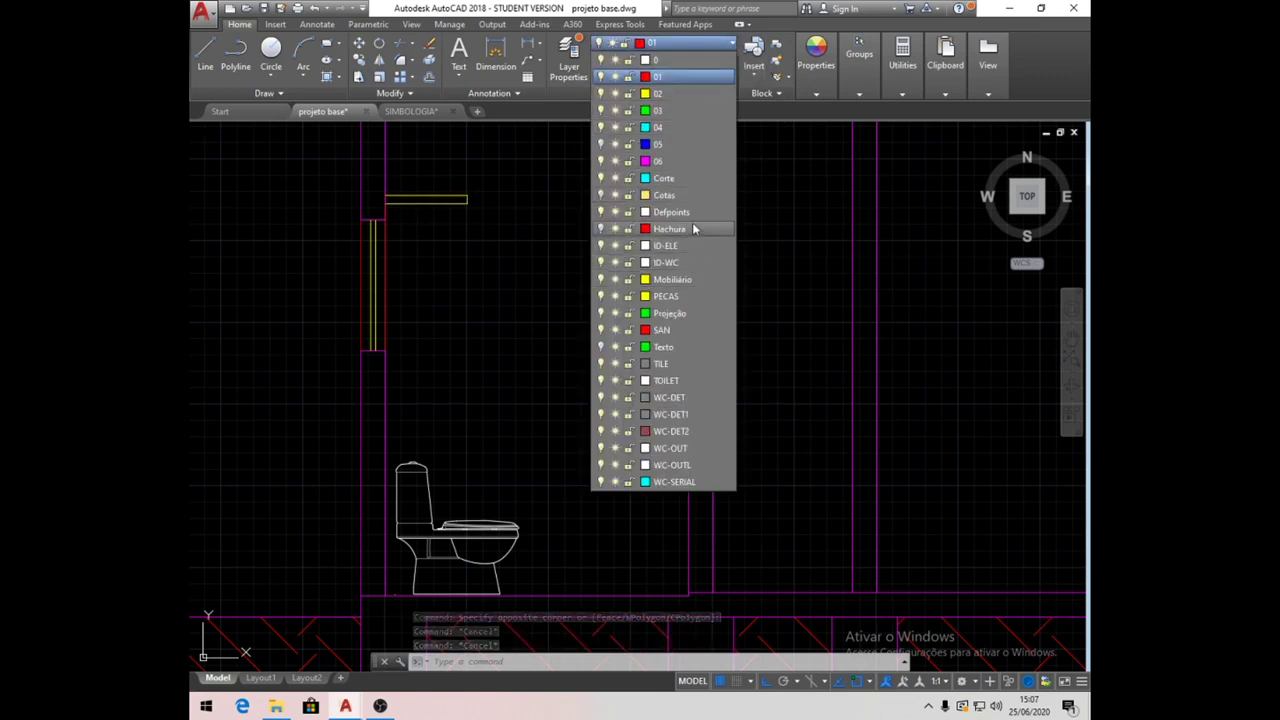
click(670, 284)
click(484, 204)
click(436, 163)
click(473, 200)
click(437, 165)
click(556, 539)
click(512, 492)
click(735, 46)
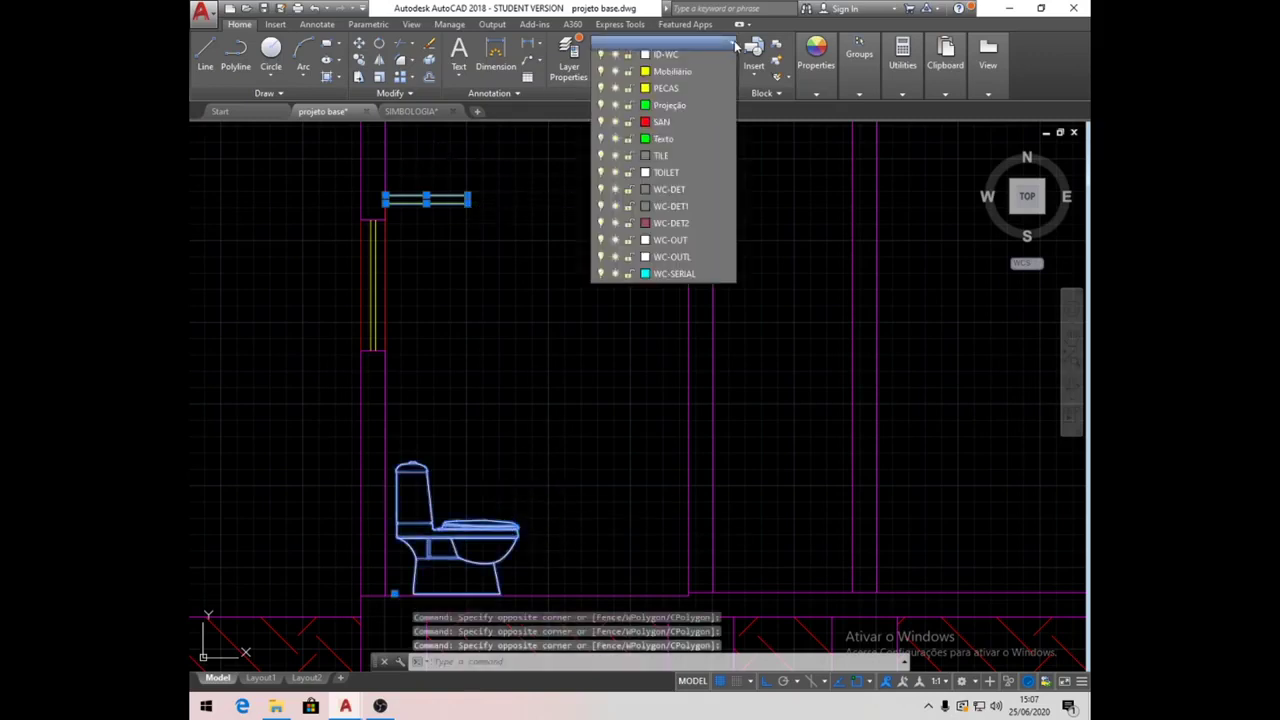
click(670, 283)
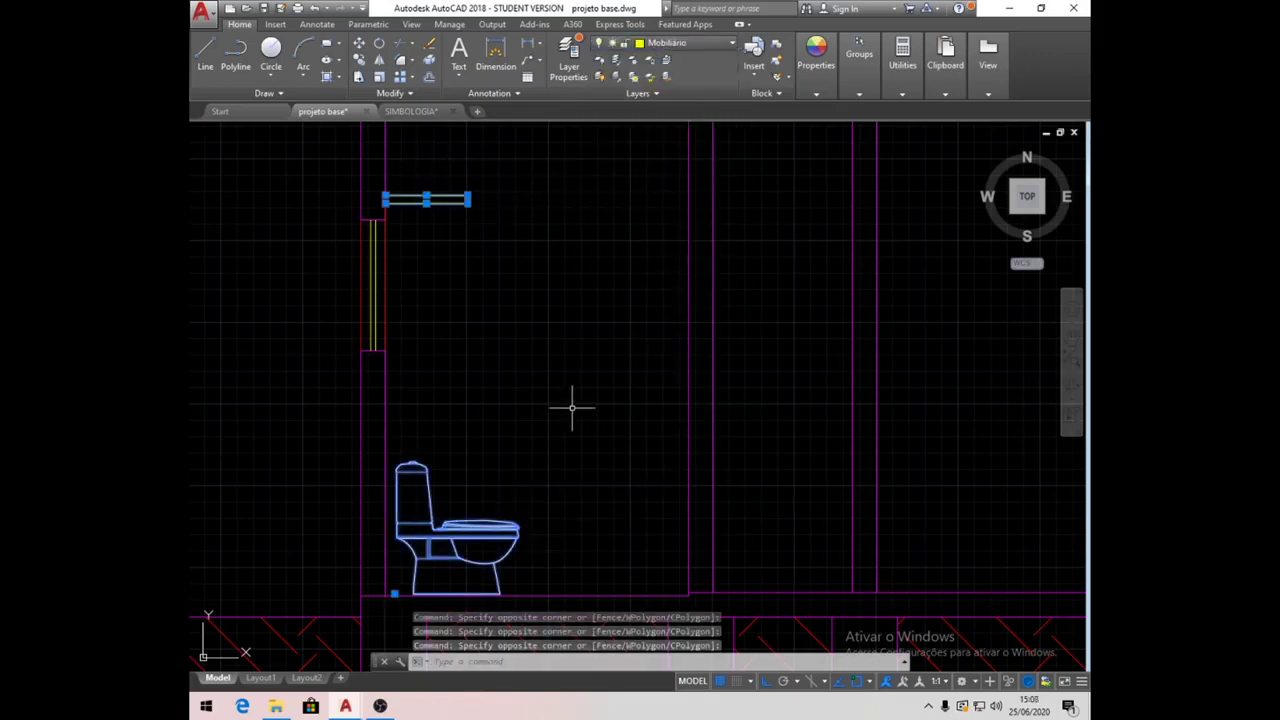
key(Escape)
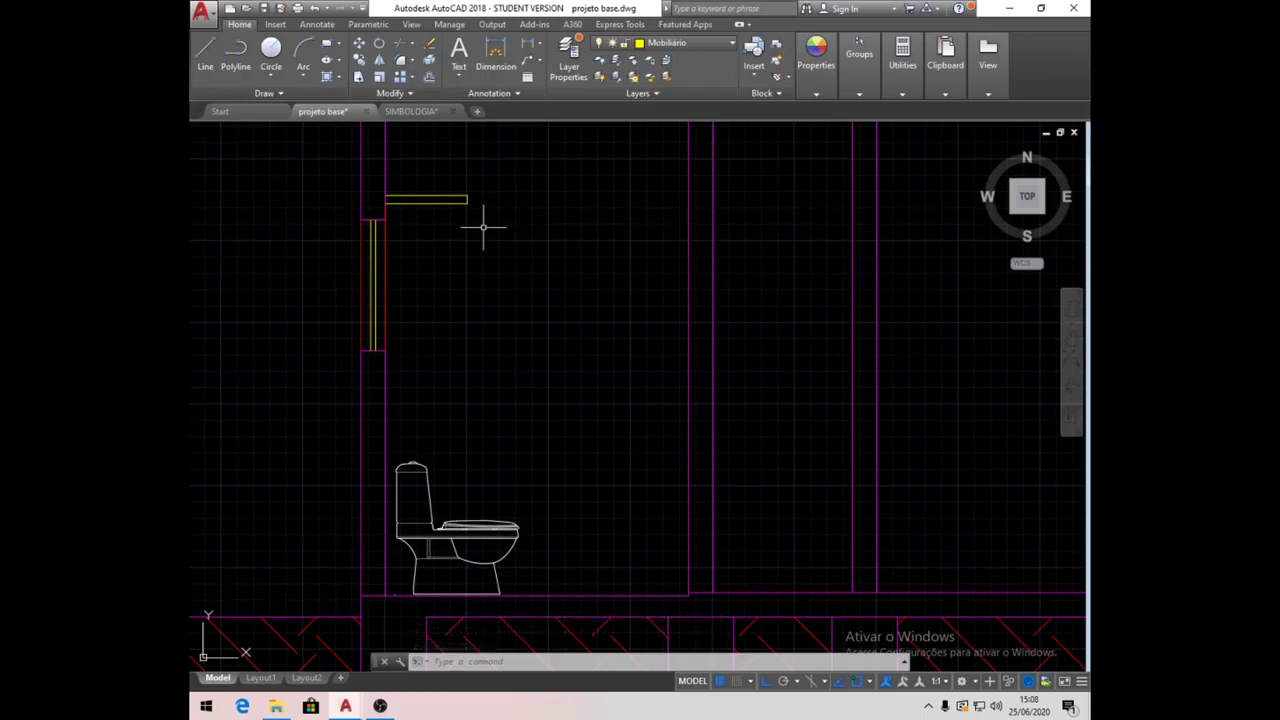
Draw a 5 by 10 vertical outline at the shower arm's free end, starting 5 below the arm and level with its upper edge.
scroll(462, 202, up, 4)
click(206, 52)
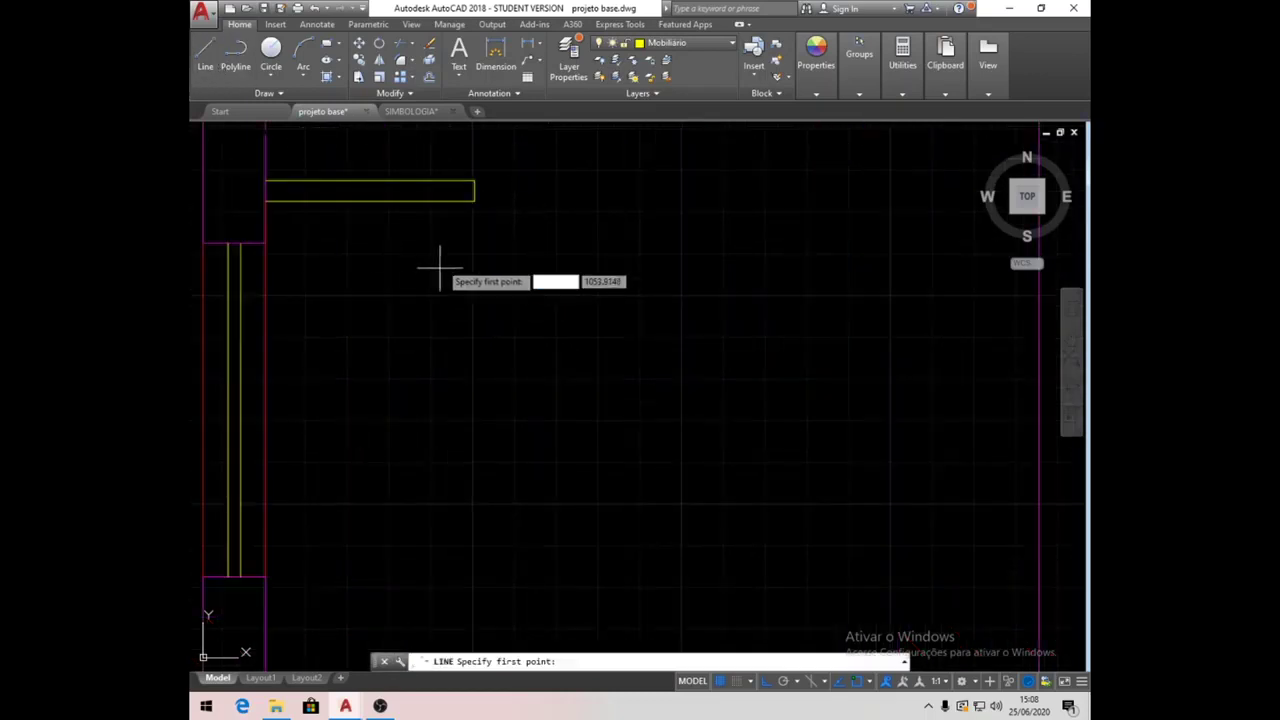
click(472, 201)
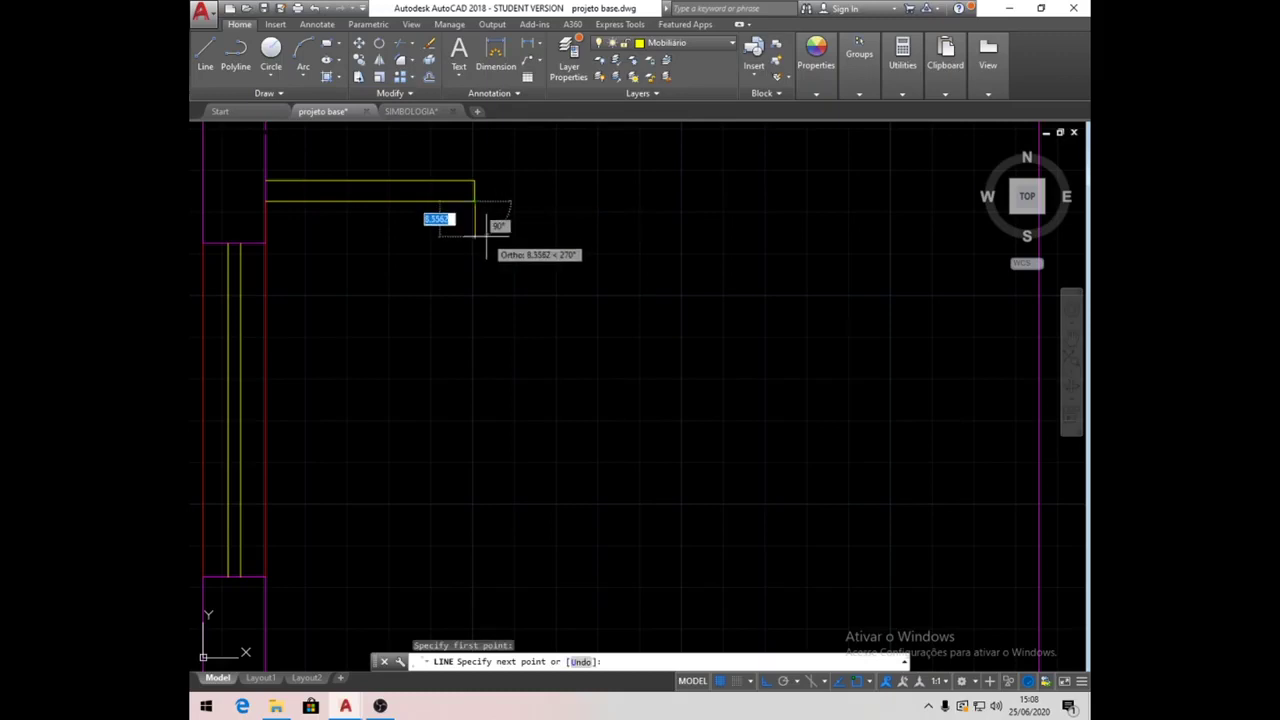
text(5)
key(Return)
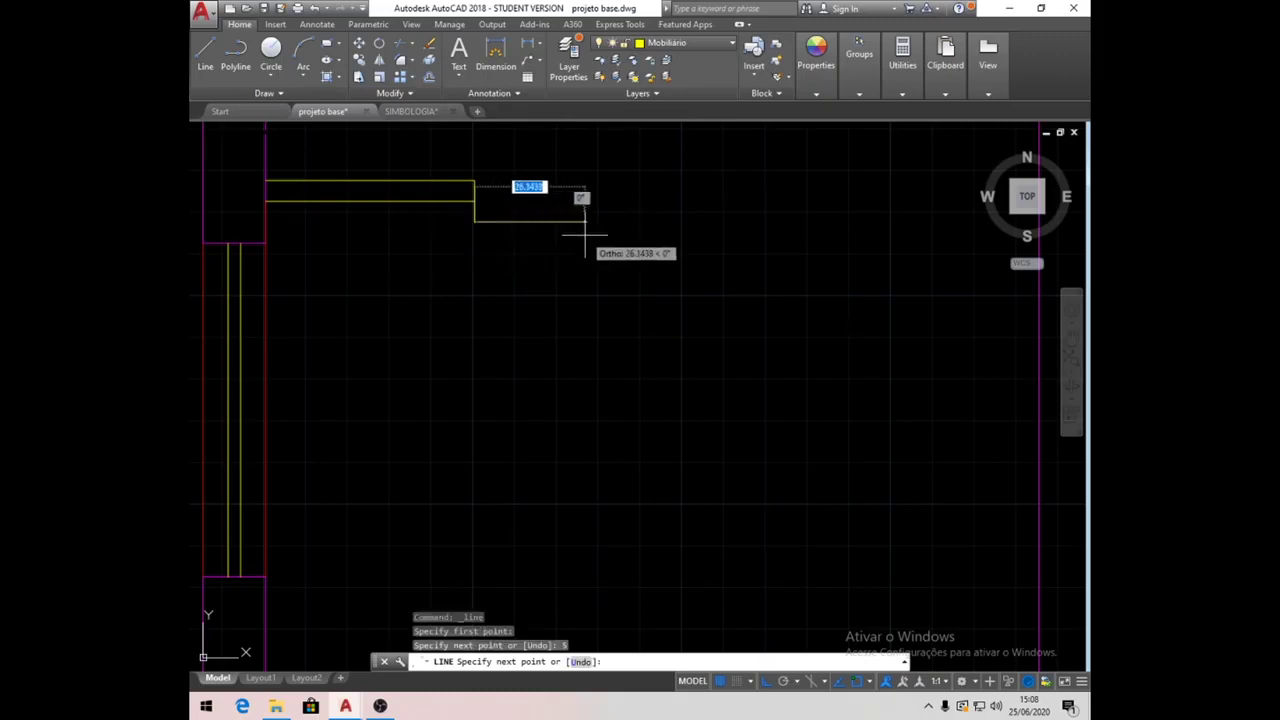
text(5)
key(Return)
text(10)
key(Return)
click(492, 180)
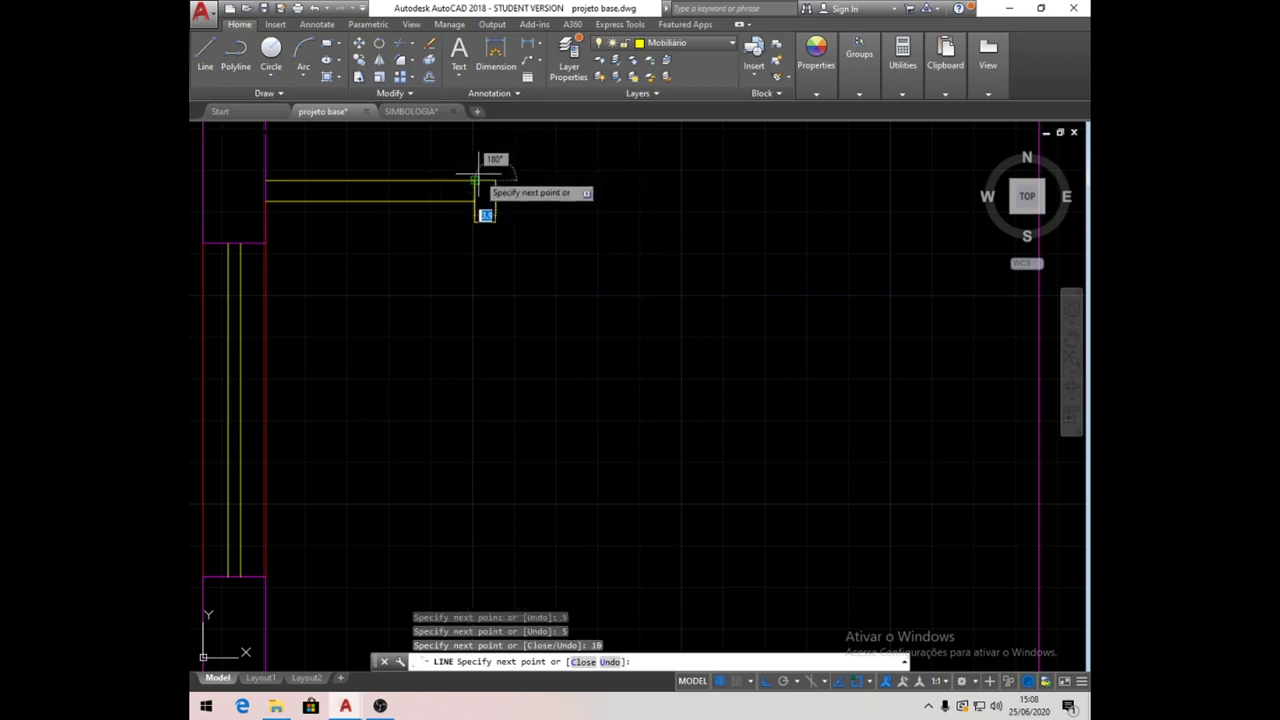
key(Return)
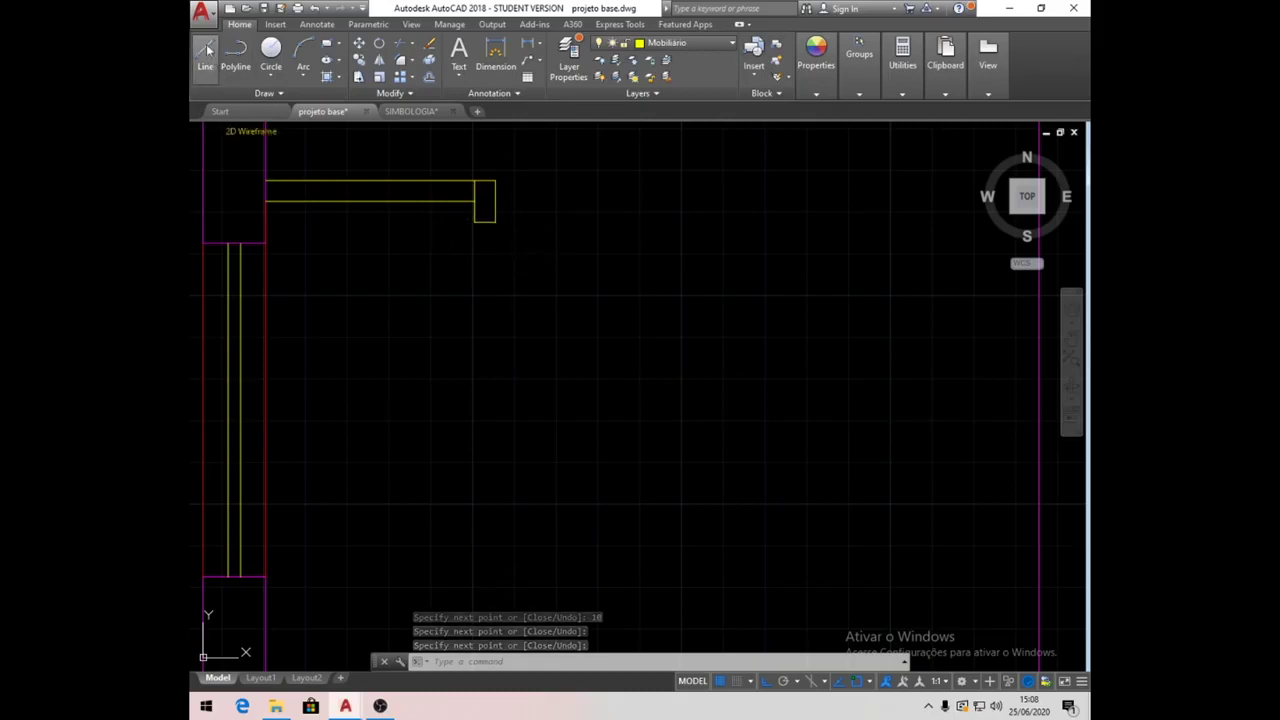
Draw a circle of radius 10 centred on the midpoint of the vertical shower piece's lower edge.
click(271, 48)
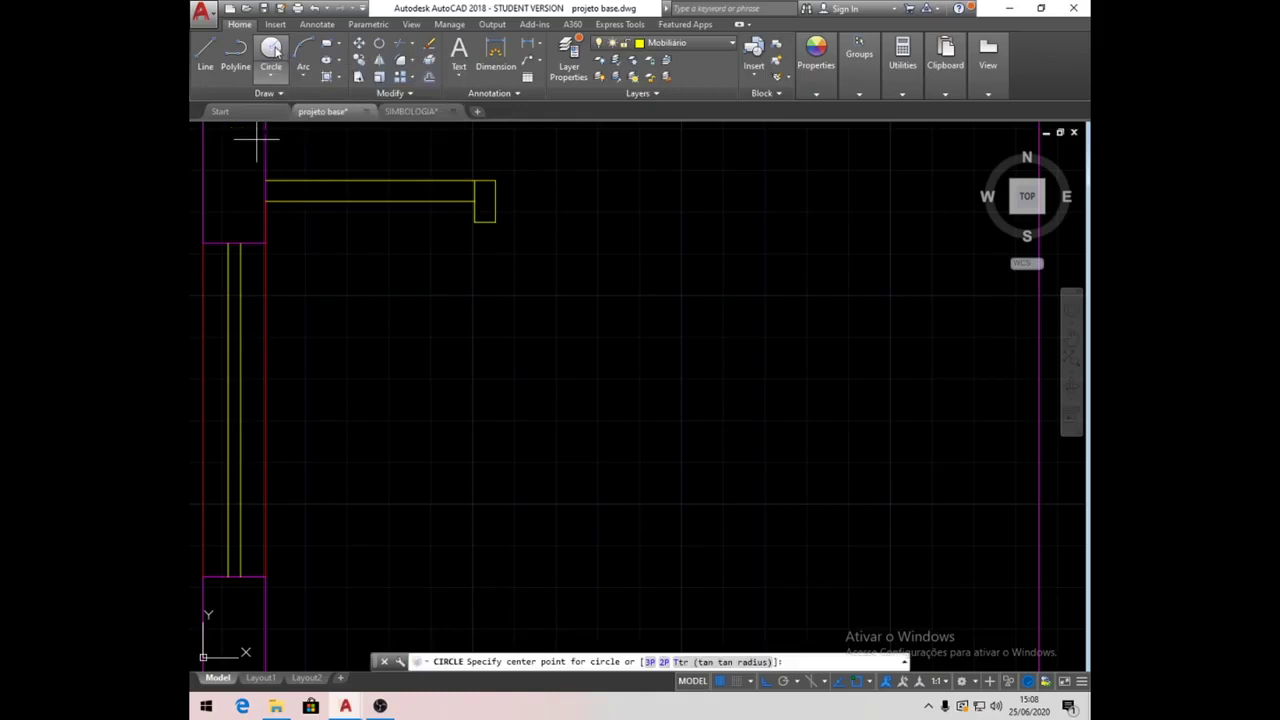
click(485, 221)
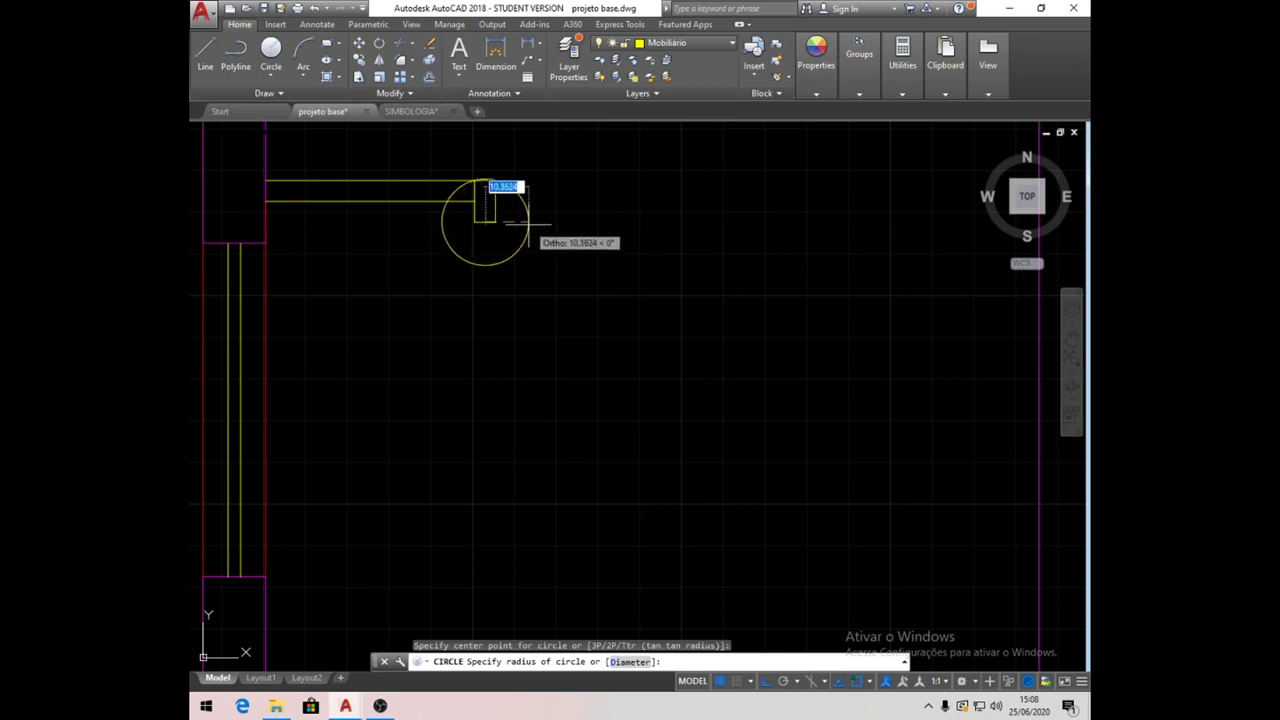
key(Return)
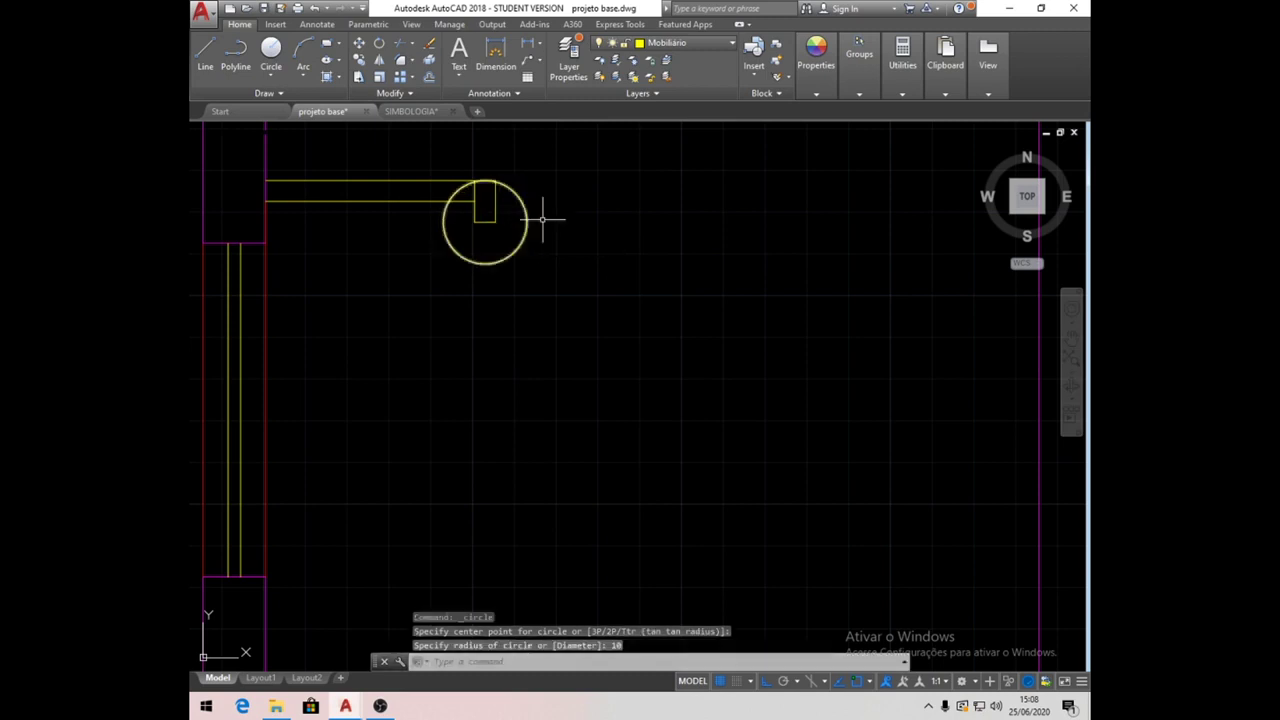
Move the circle by its upper quadrant to the midpoint of the vertical shower piece's lower edge.
click(359, 44)
click(527, 215)
scroll(483, 181, up, 4)
key(Return)
click(487, 181)
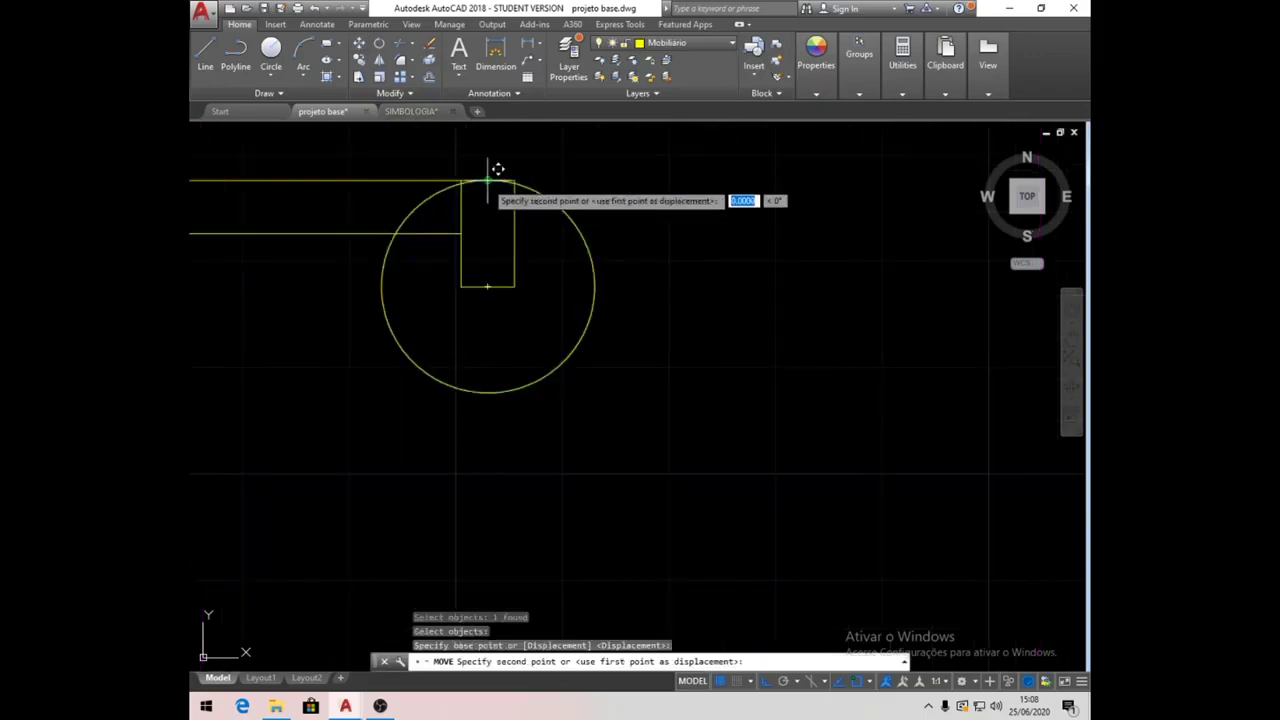
click(488, 285)
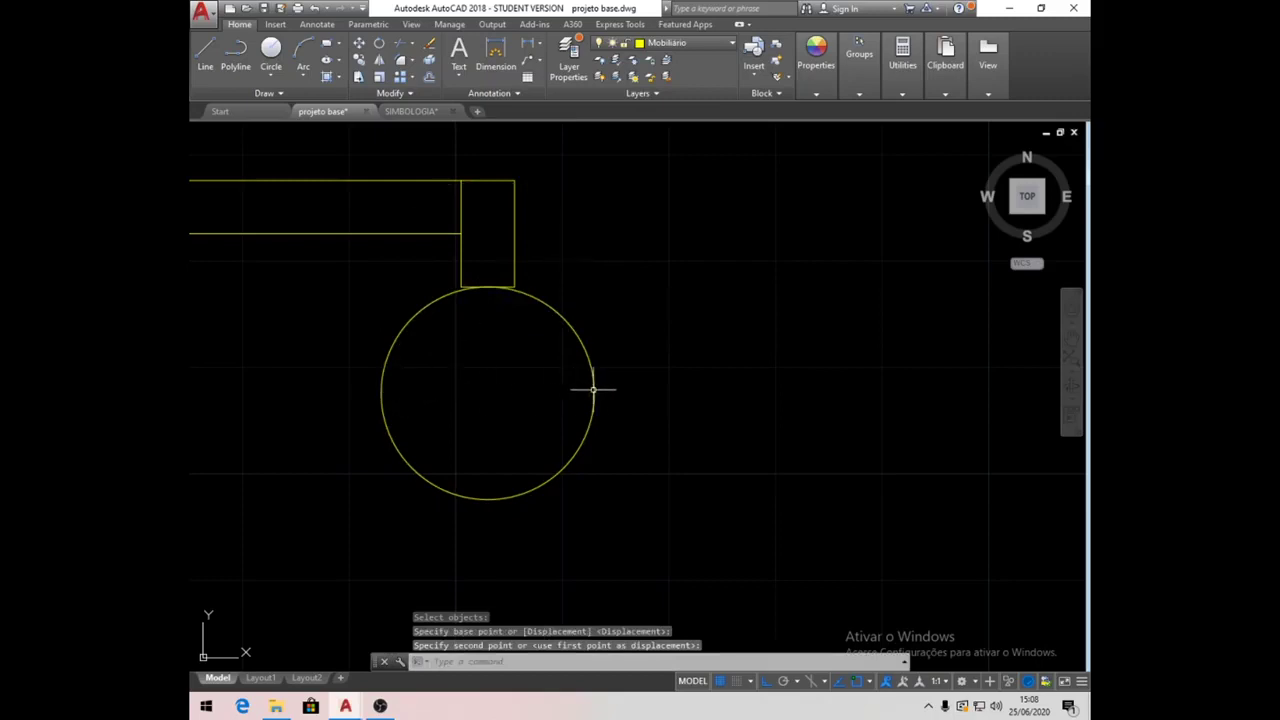
Draw a horizontal diameter across the circle and trim away its lower half to form the shower head.
click(205, 55)
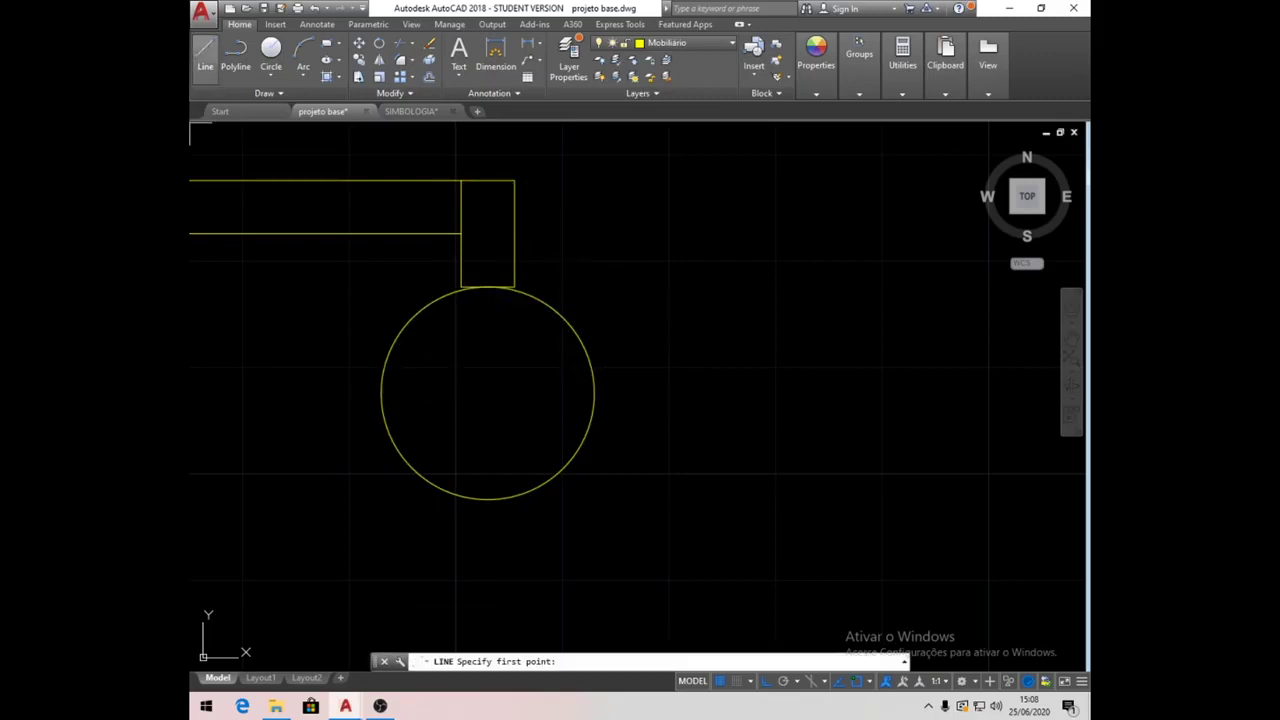
click(381, 393)
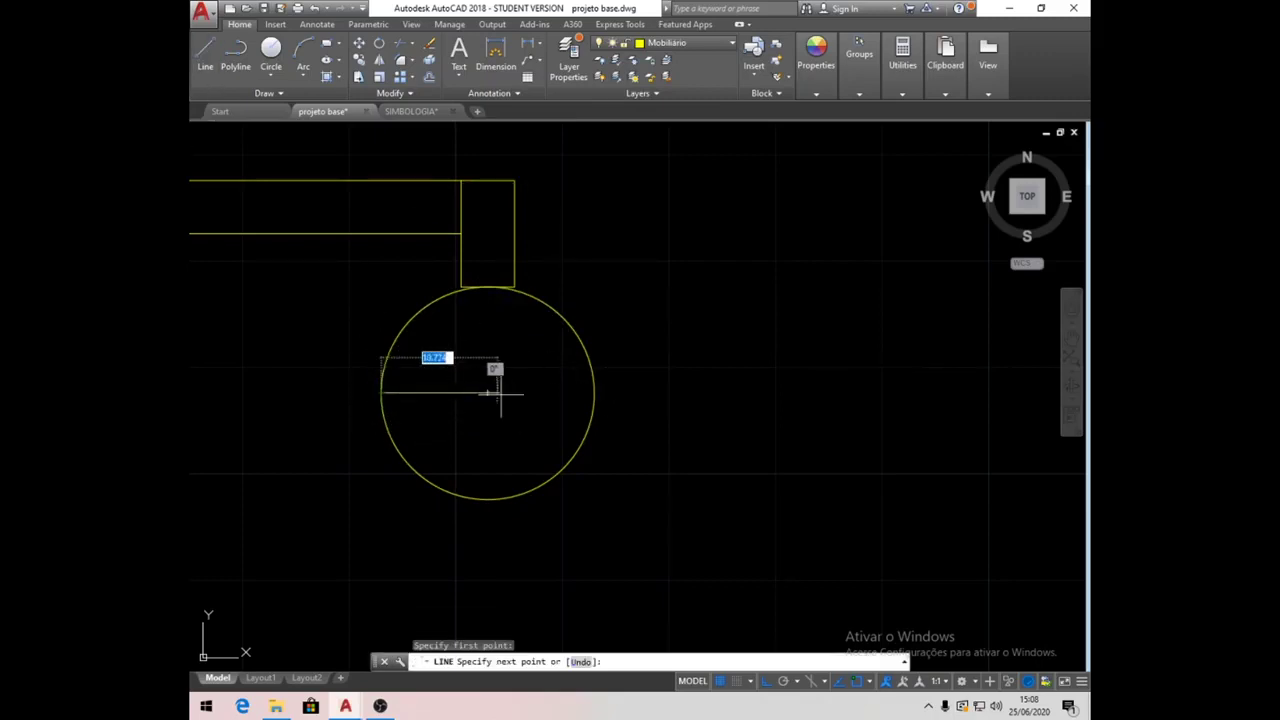
click(594, 393)
key(Return)
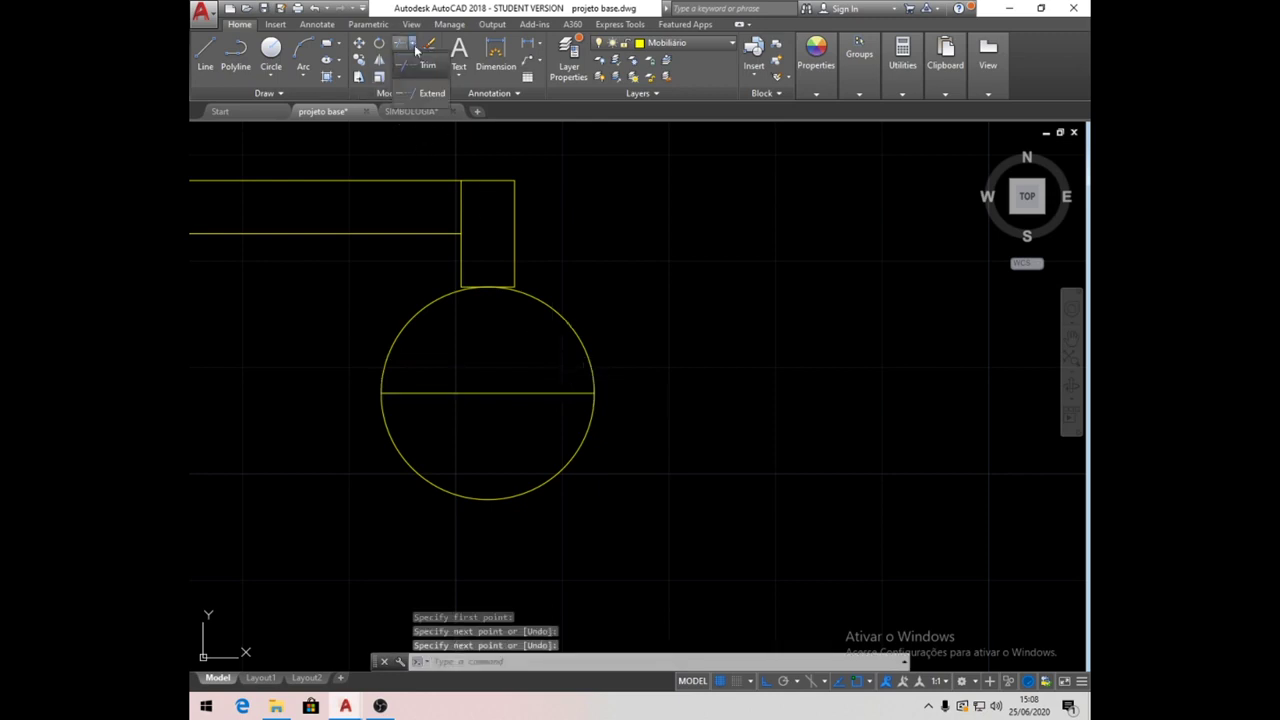
click(404, 45)
key(Return)
click(567, 459)
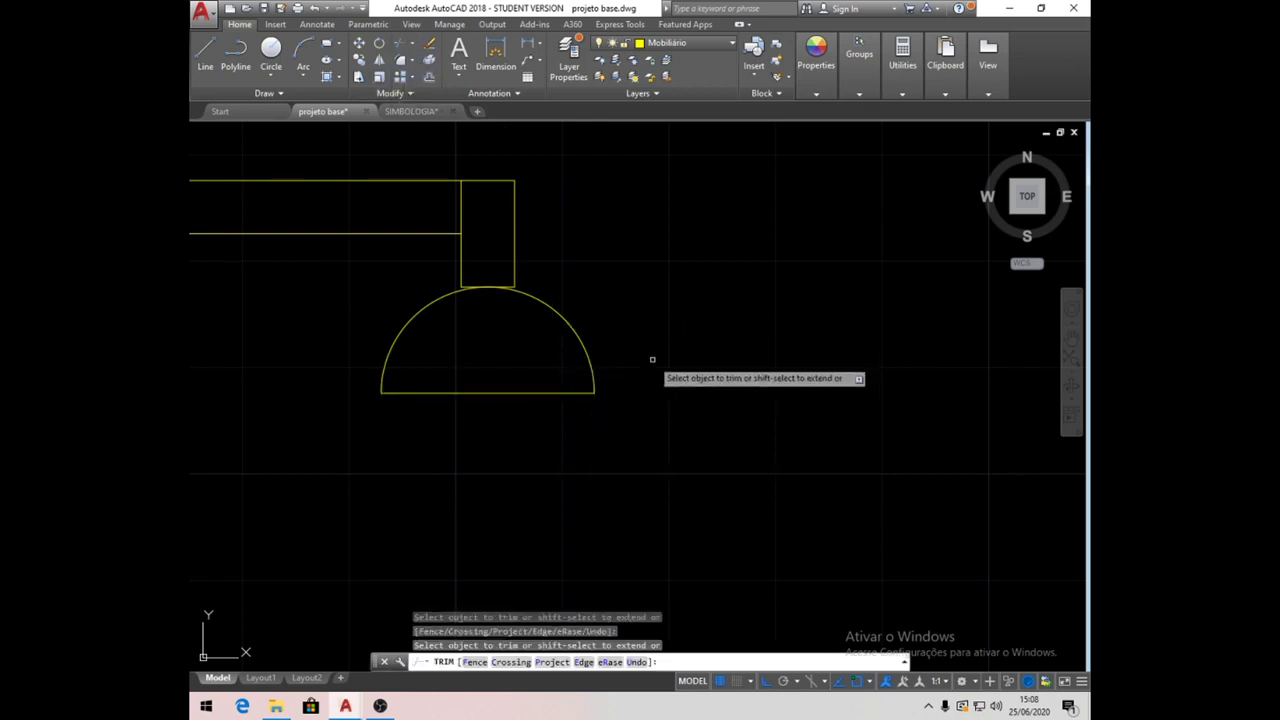
key(Return)
scroll(595, 320, down, 5)
scroll(595, 320, down, 3)
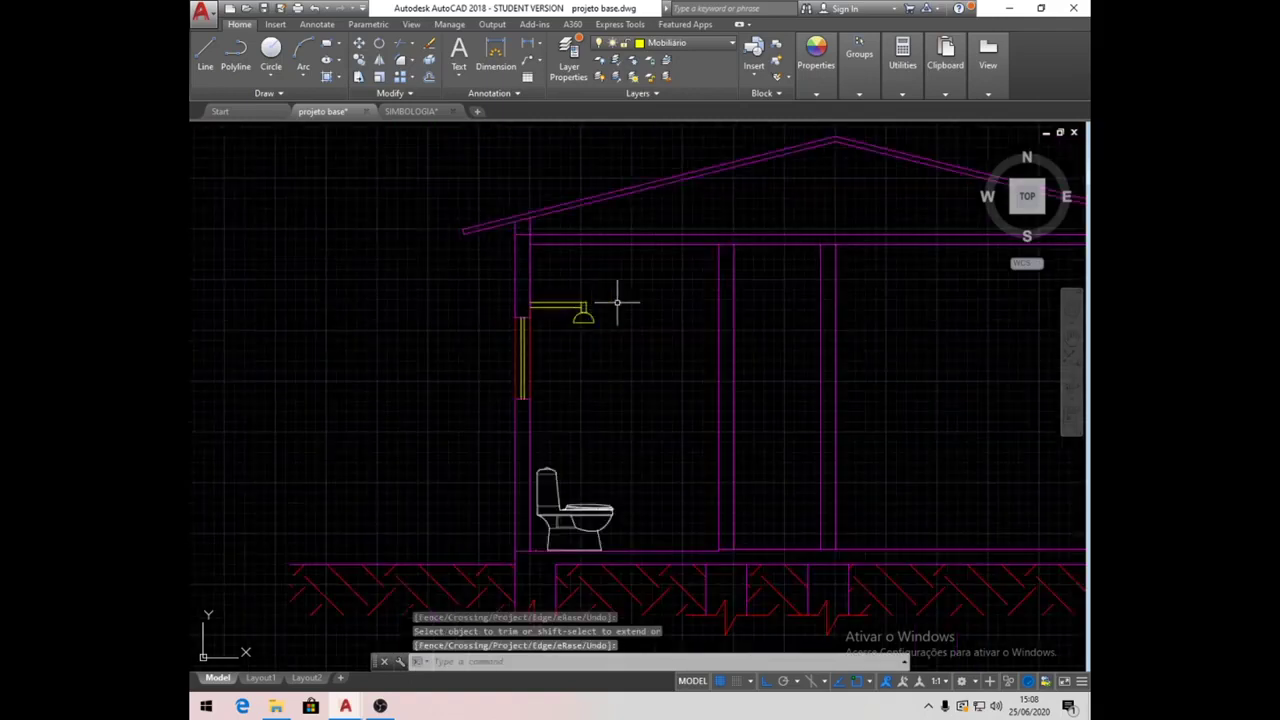
Turn on the layers 05, Cotas, Hachura and Texto.
scroll(615, 441, up, 2)
middle_drag(626, 449, 535, 421)
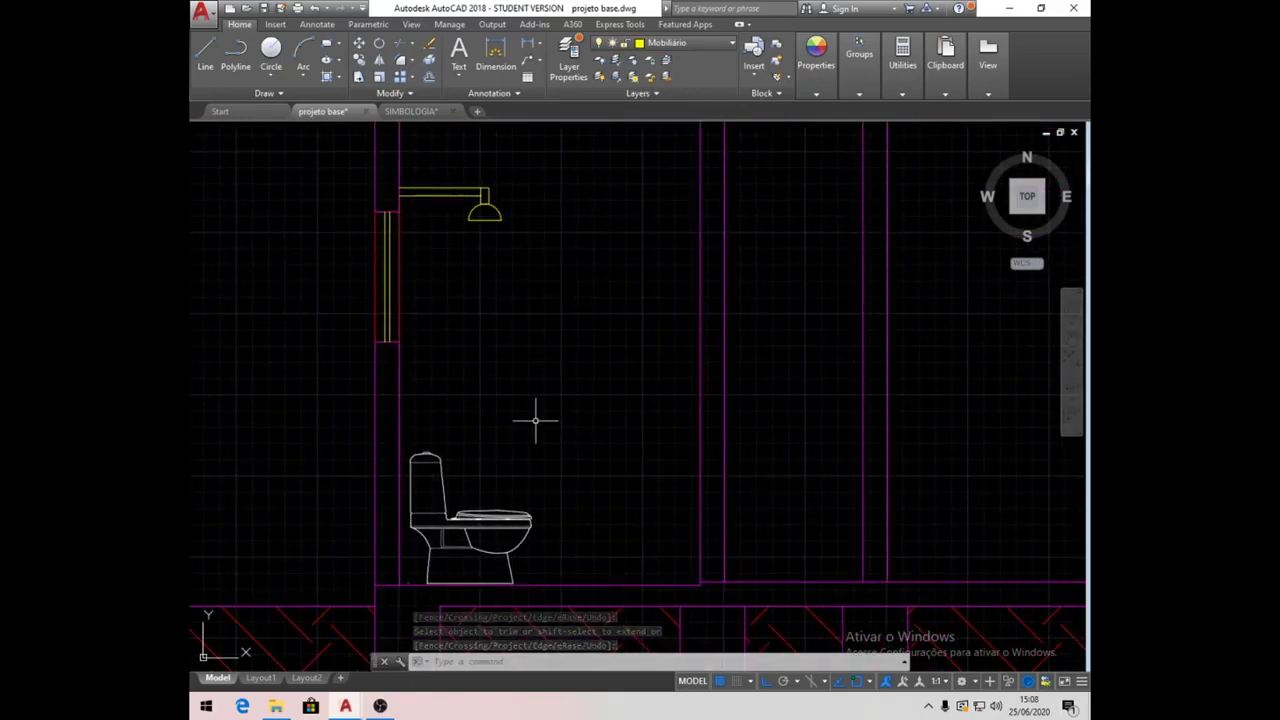
scroll(530, 414, down, 2)
middle_drag(574, 409, 502, 418)
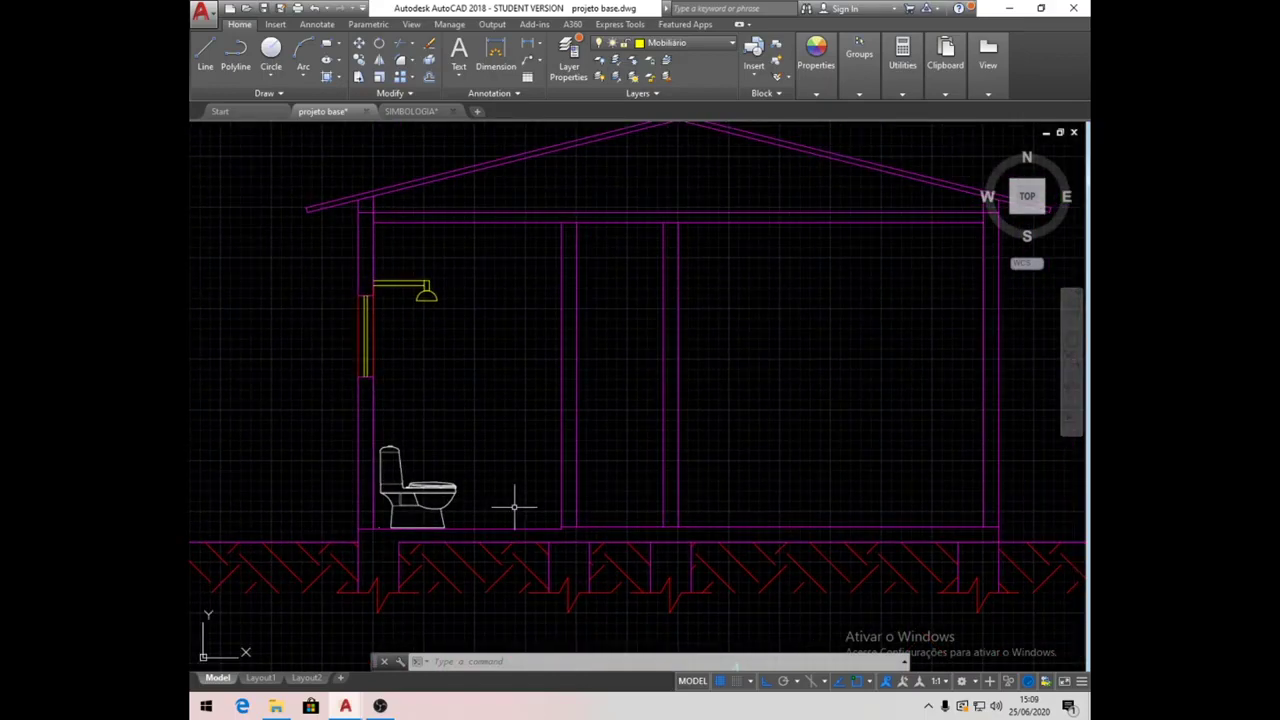
scroll(514, 507, down, 6)
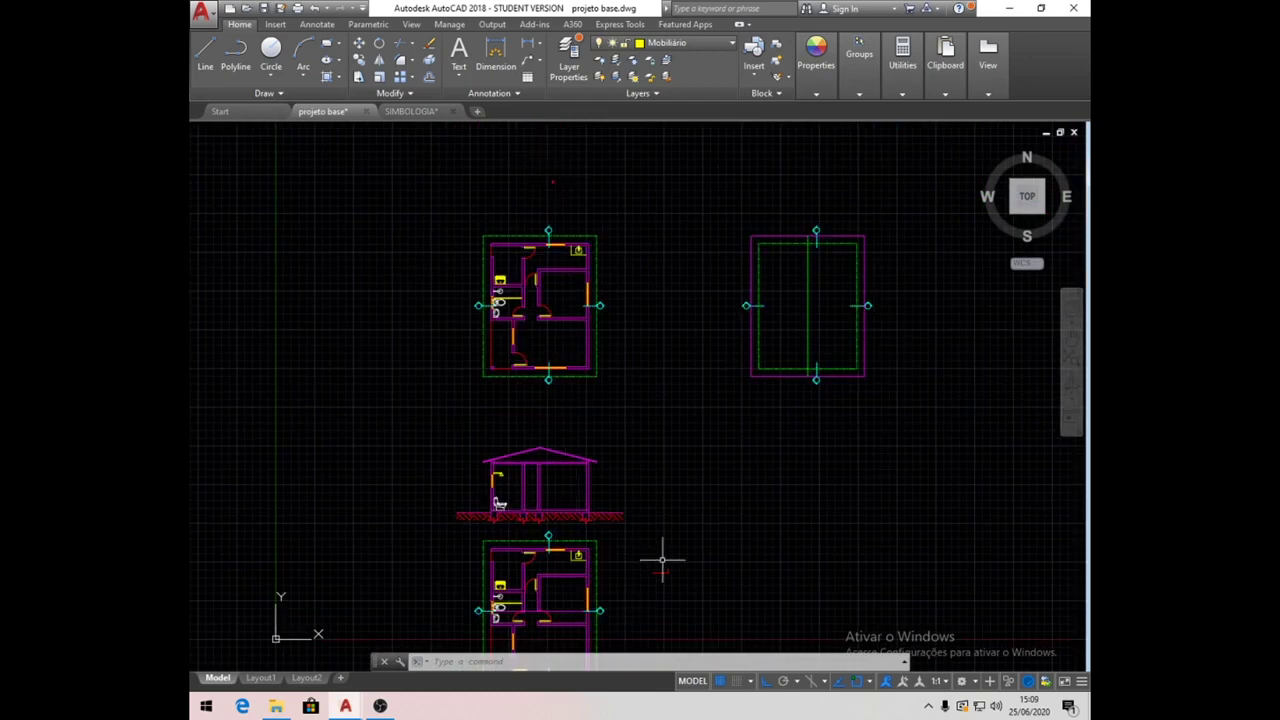
middle_drag(555, 535, 551, 430)
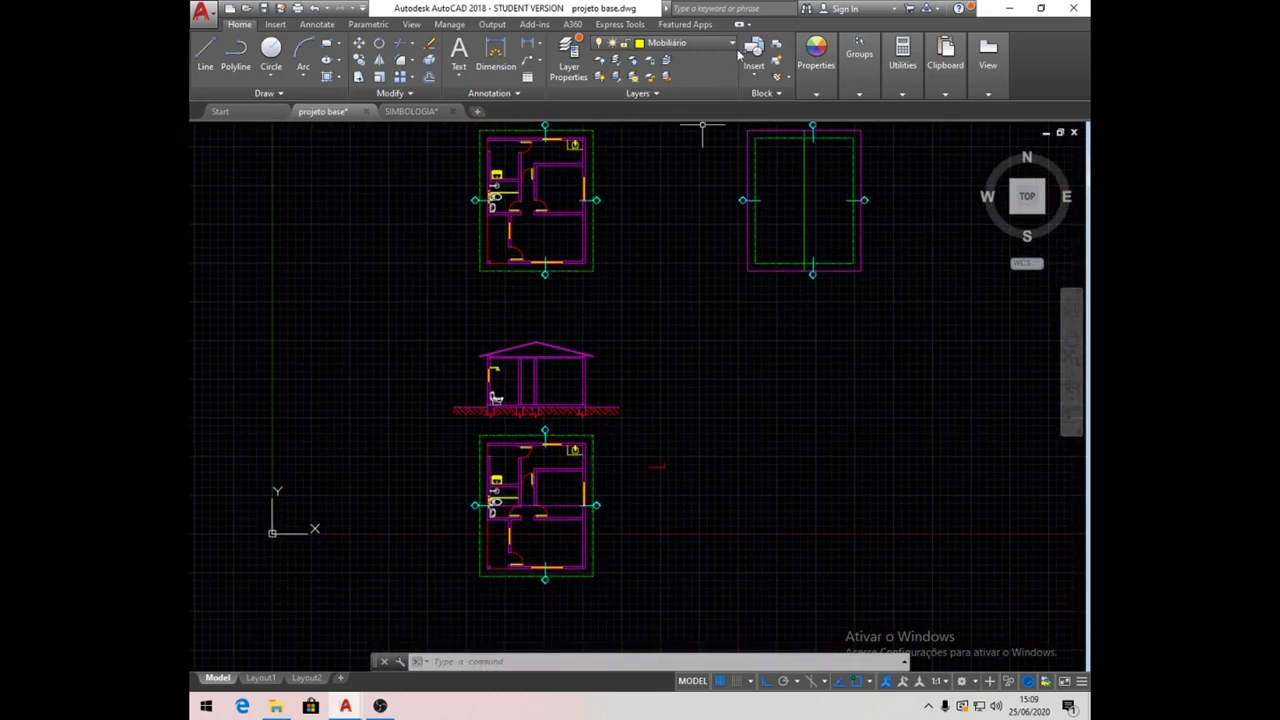
click(690, 43)
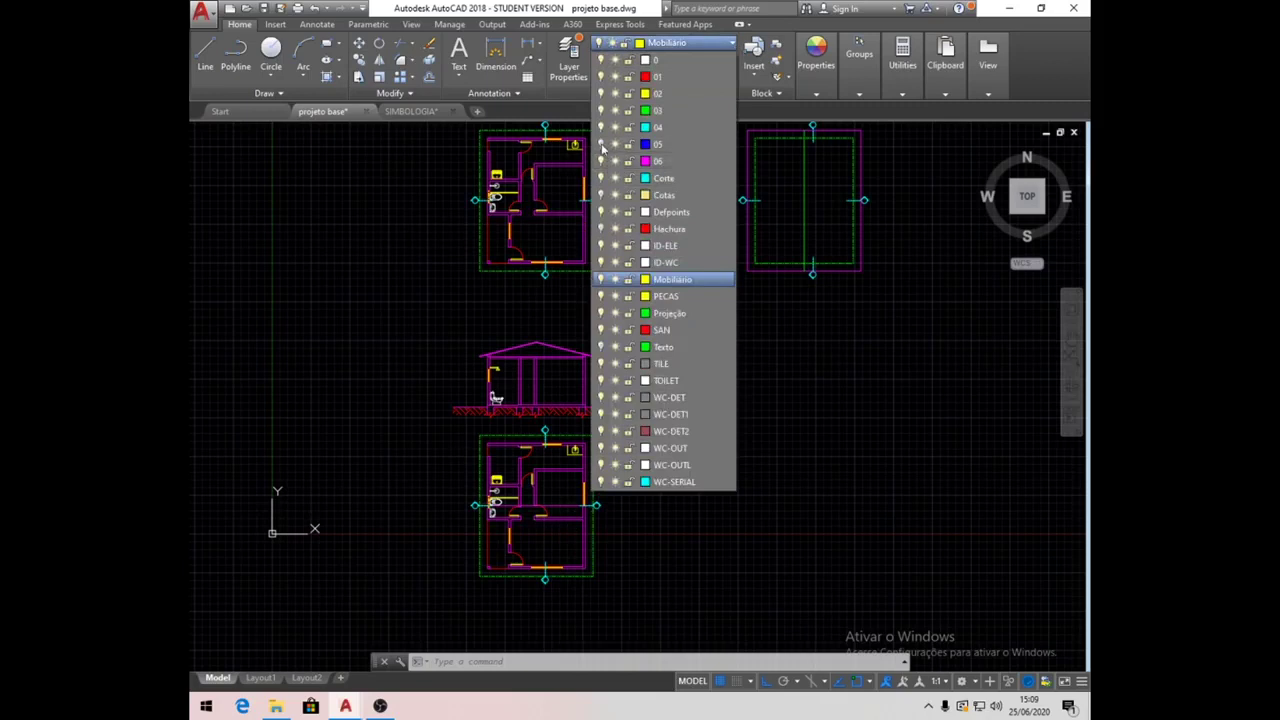
click(601, 195)
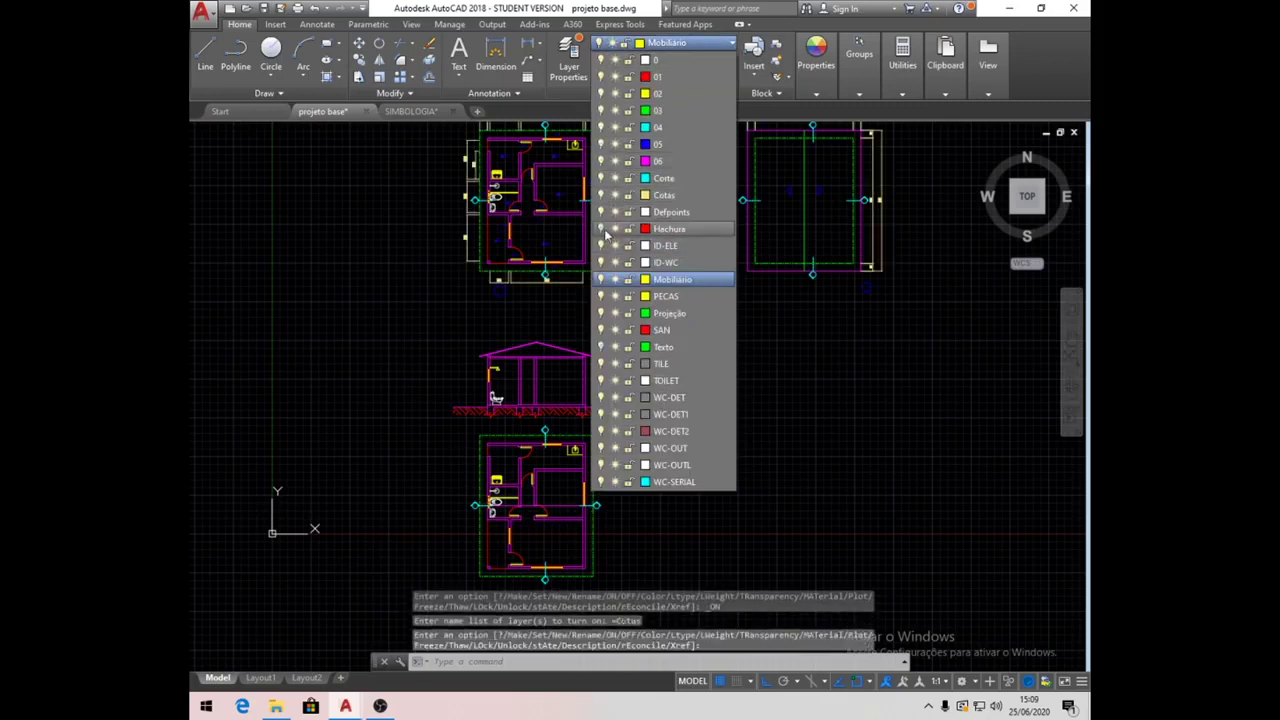
click(601, 229)
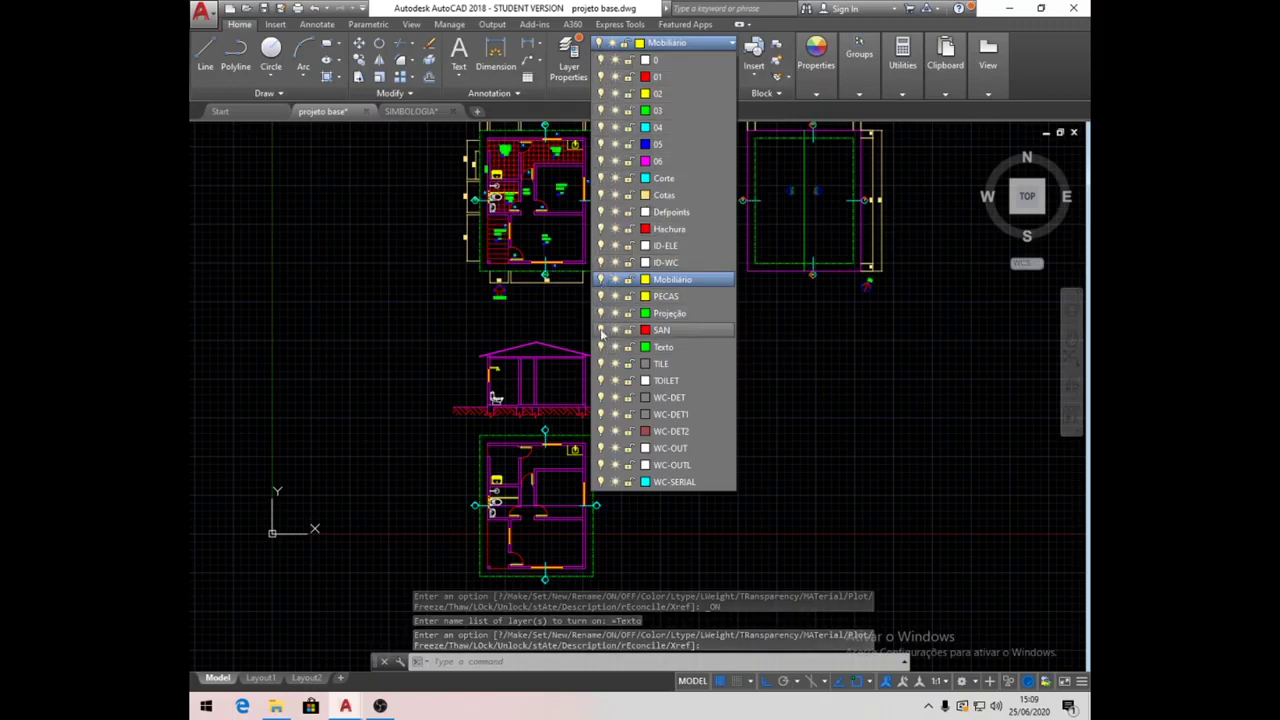
click(782, 351)
Move the 0,00 level marker from above the upper floor plan by its triangle tip onto the section's bathroom floor line beside the toilet.
middle_drag(575, 145, 560, 227)
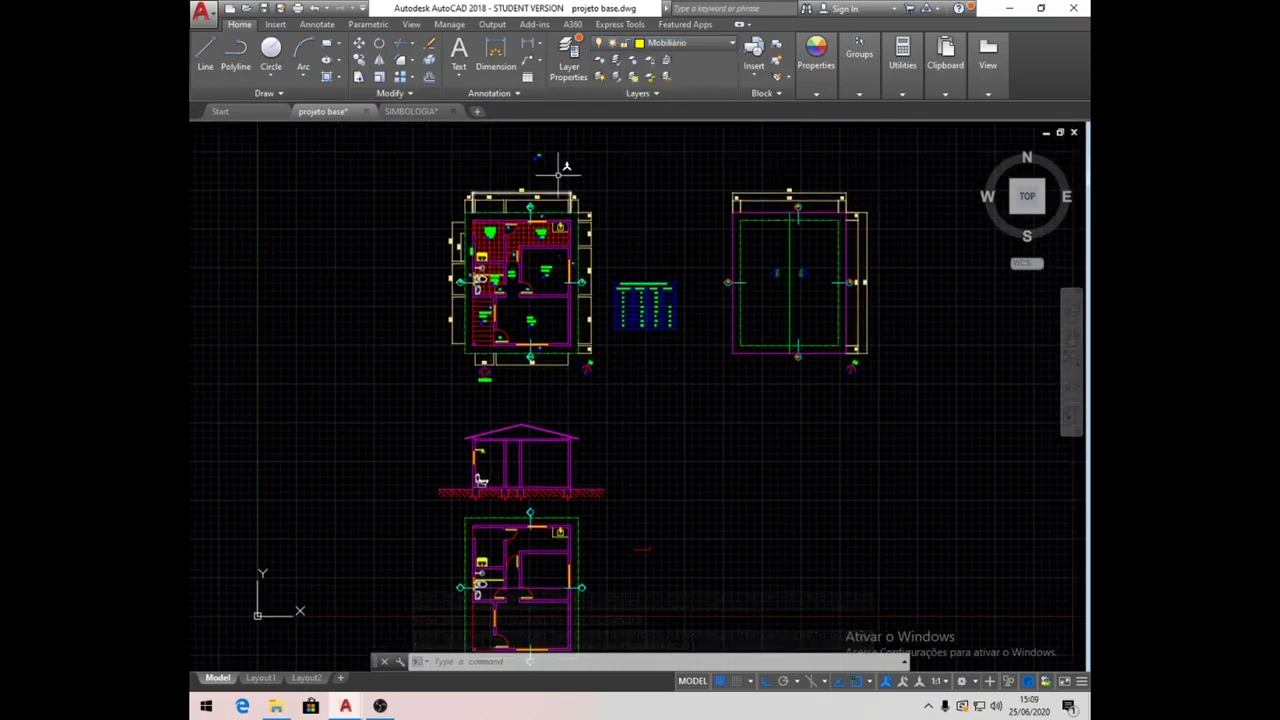
scroll(560, 160, up, 4)
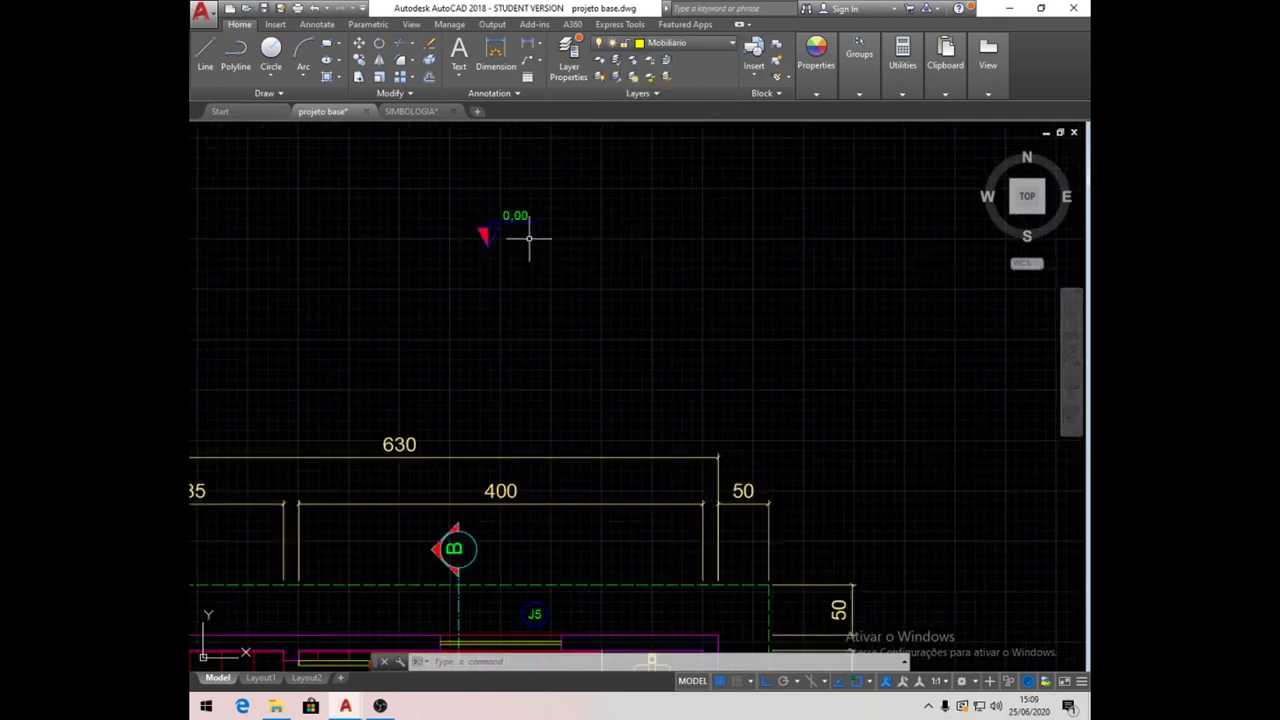
scroll(556, 265, up, 3)
middle_drag(511, 220, 516, 300)
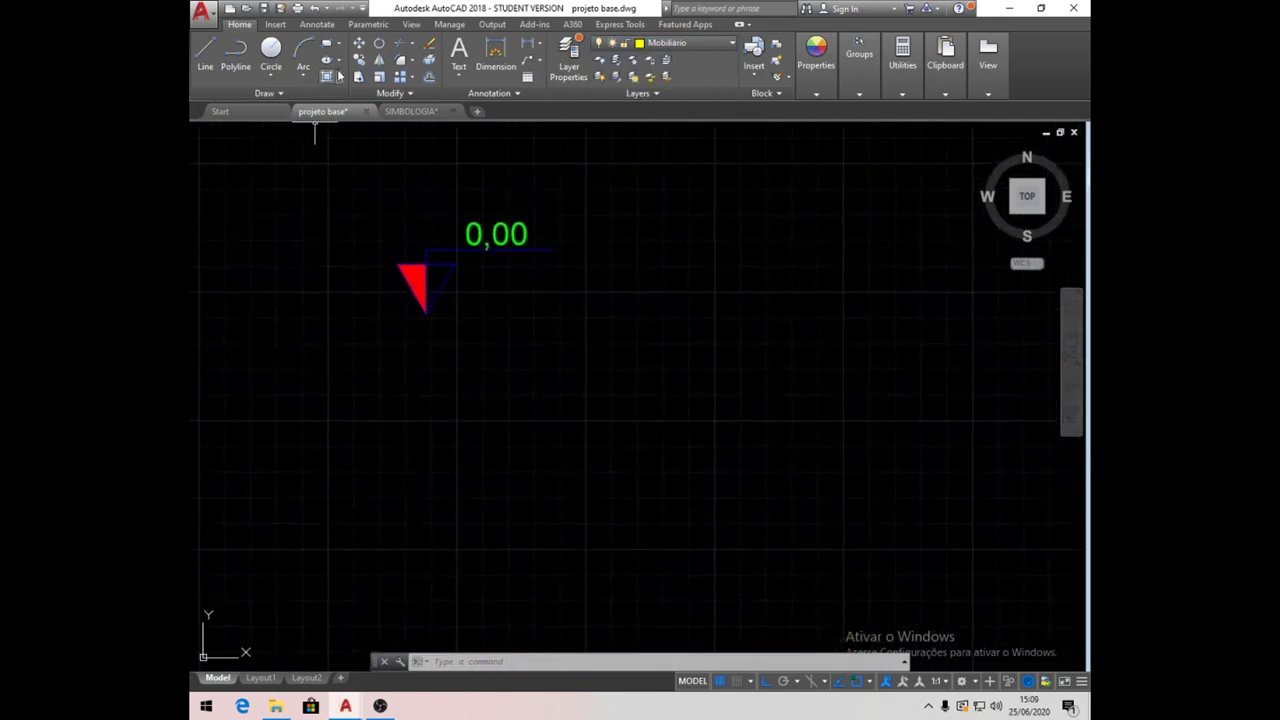
click(360, 48)
click(646, 366)
click(334, 177)
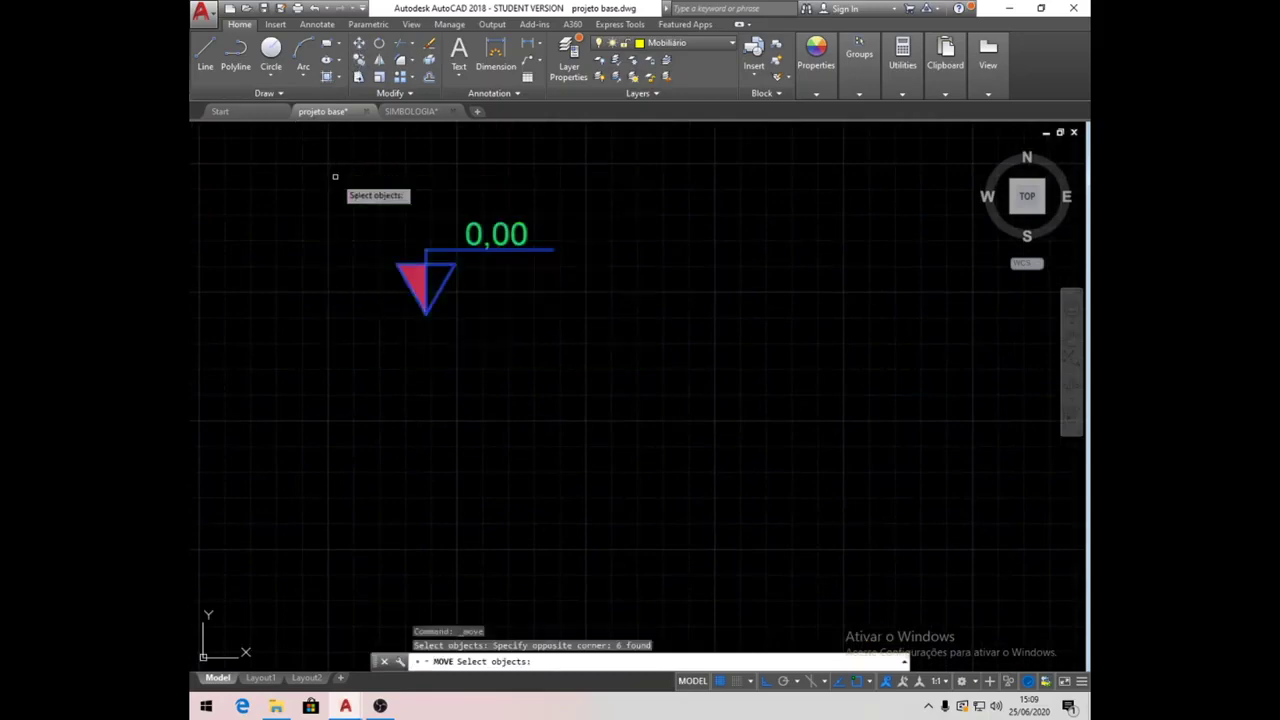
key(Return)
click(425, 313)
scroll(614, 200, down, 5)
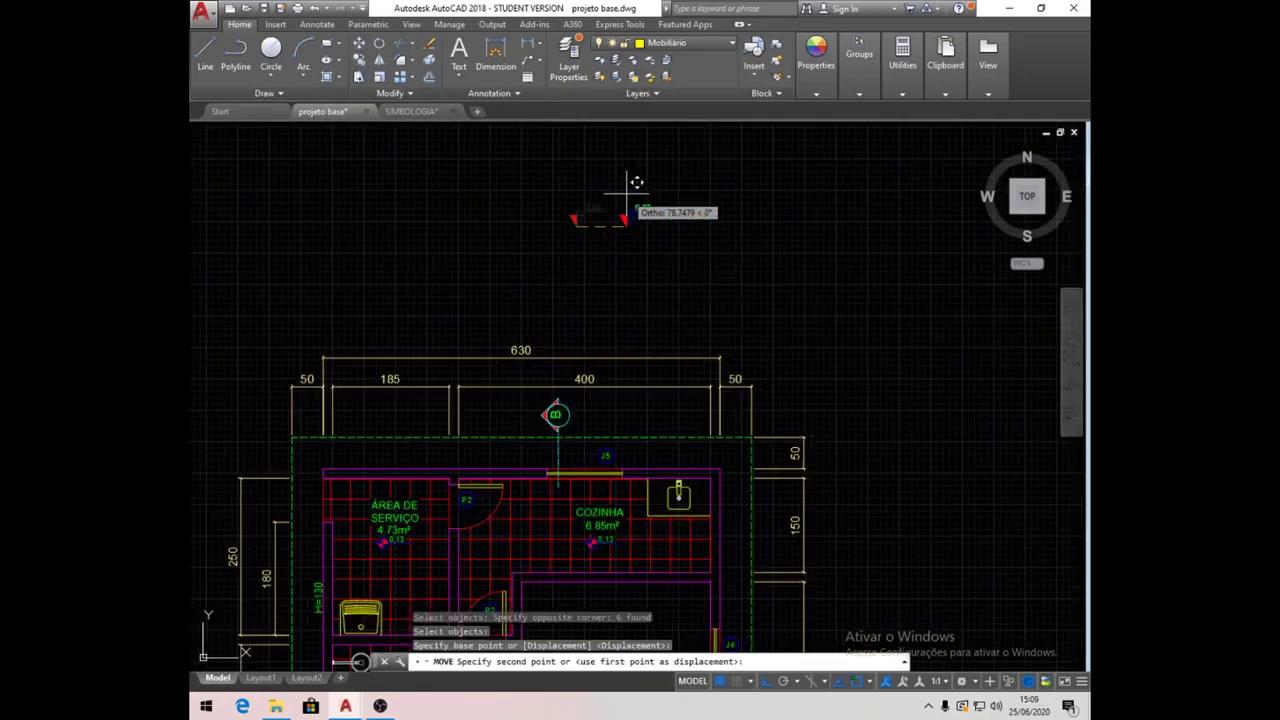
mouse_move(645, 500)
middle_down()
mouse_move(649, 427)
mouse_move(607, 170)
middle_up()
scroll(537, 400, up, 6)
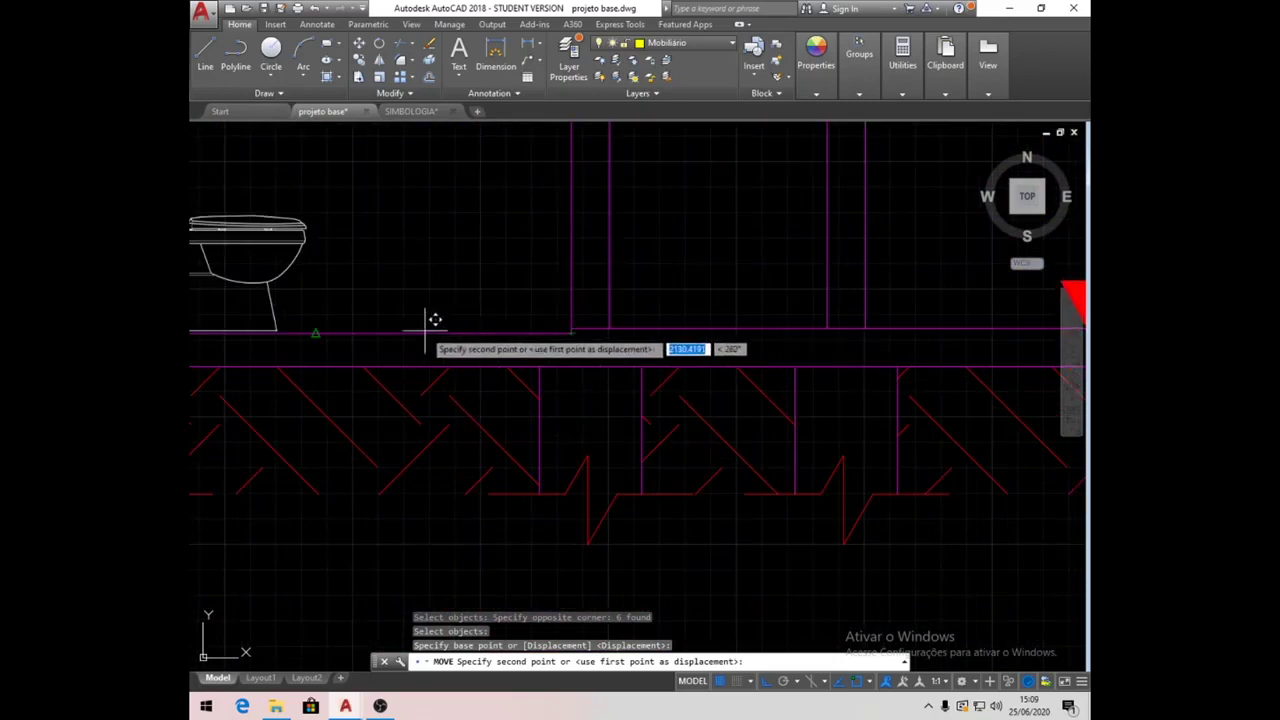
click(388, 330)
Change the text of the bathroom's level marker to 0,13.
middle_drag(441, 274, 547, 344)
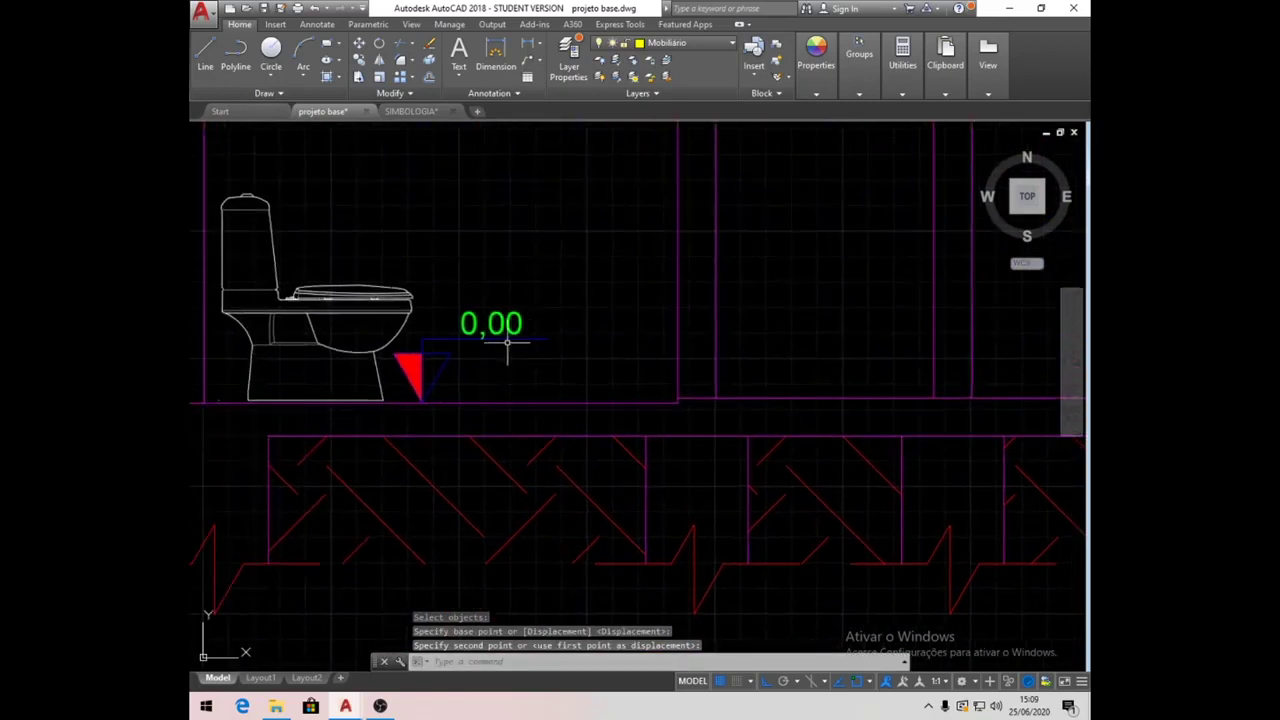
double_click(494, 322)
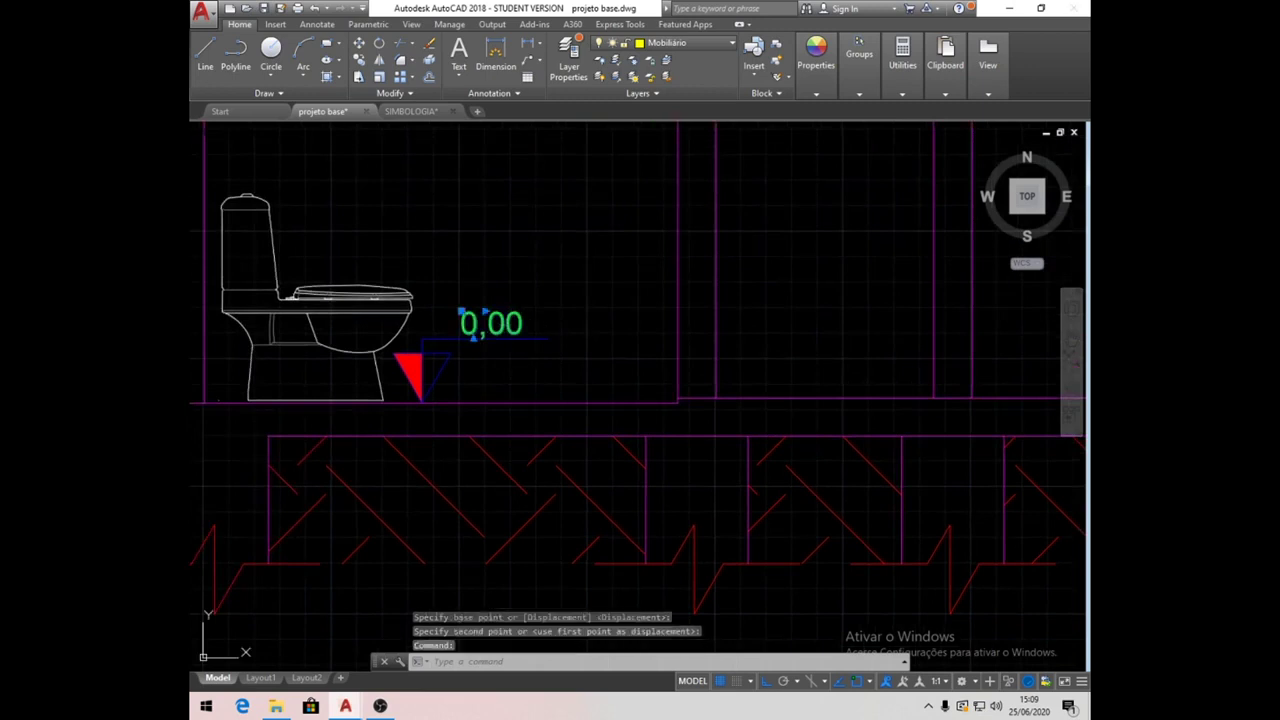
double_click(521, 321)
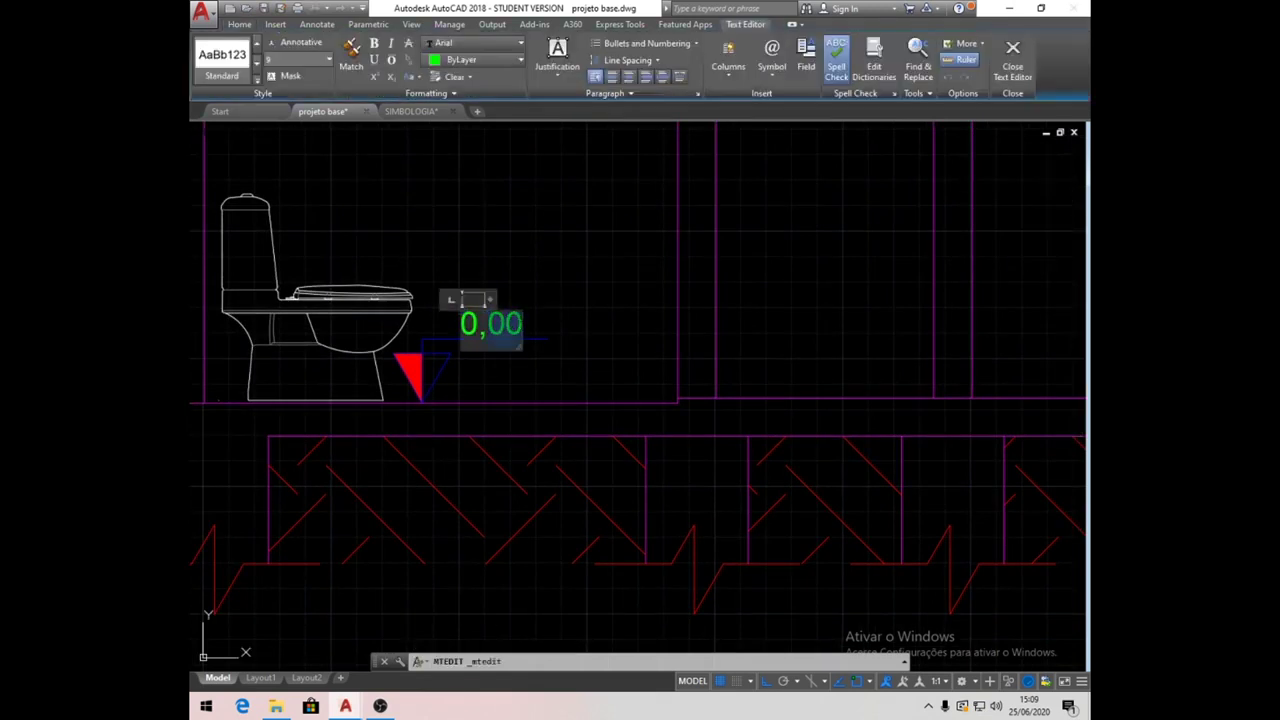
click(572, 279)
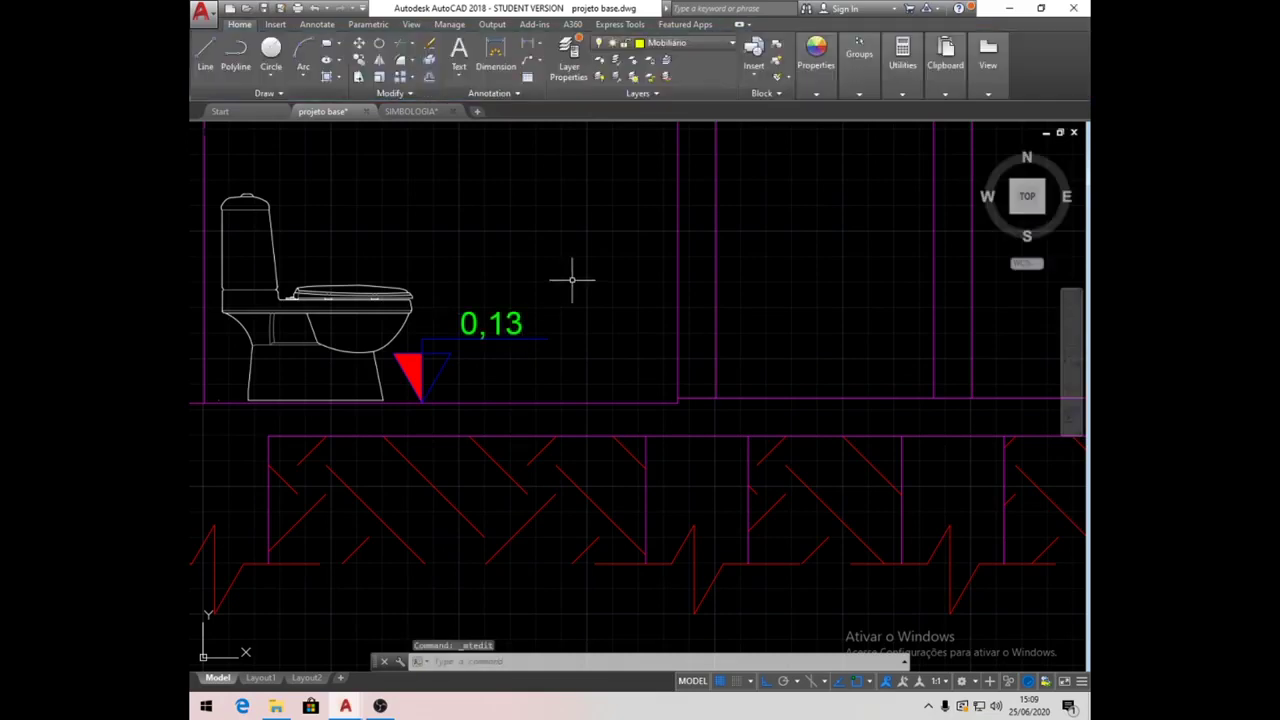
Move the whole 0,13 level marker horizontally along the floor line, farther away from the toilet.
click(362, 45)
click(532, 376)
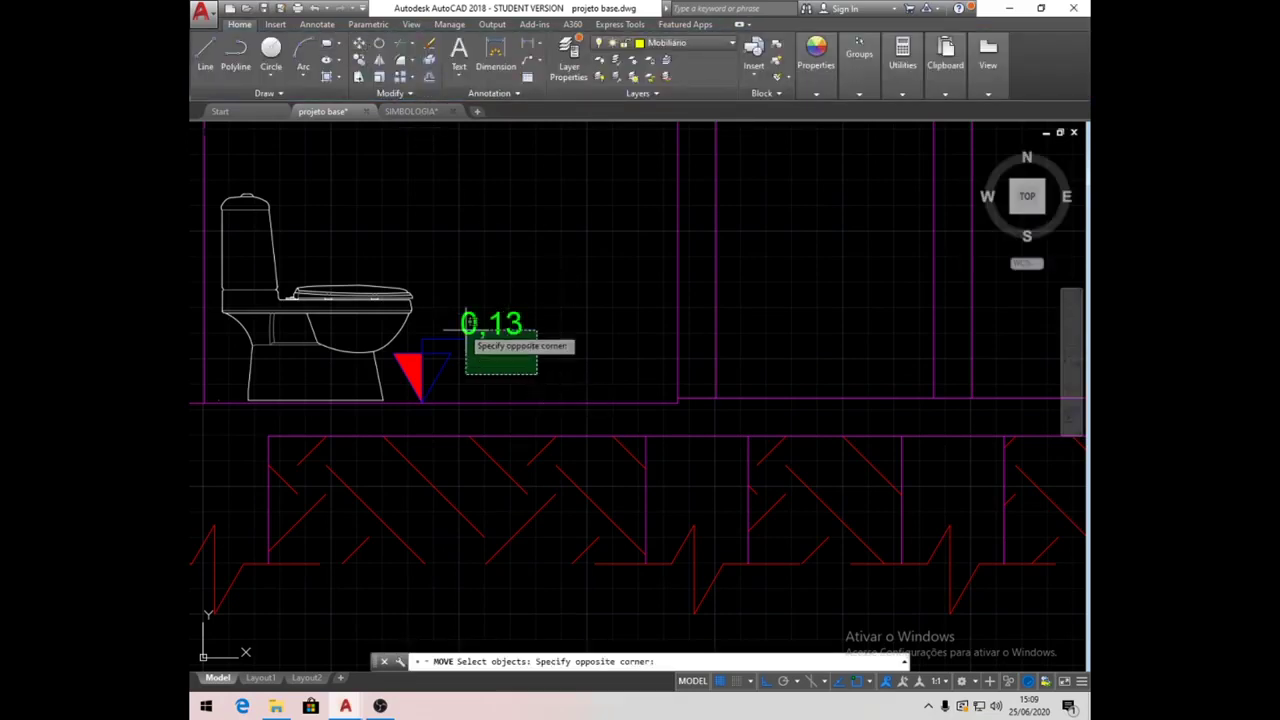
click(396, 276)
click(456, 366)
click(414, 372)
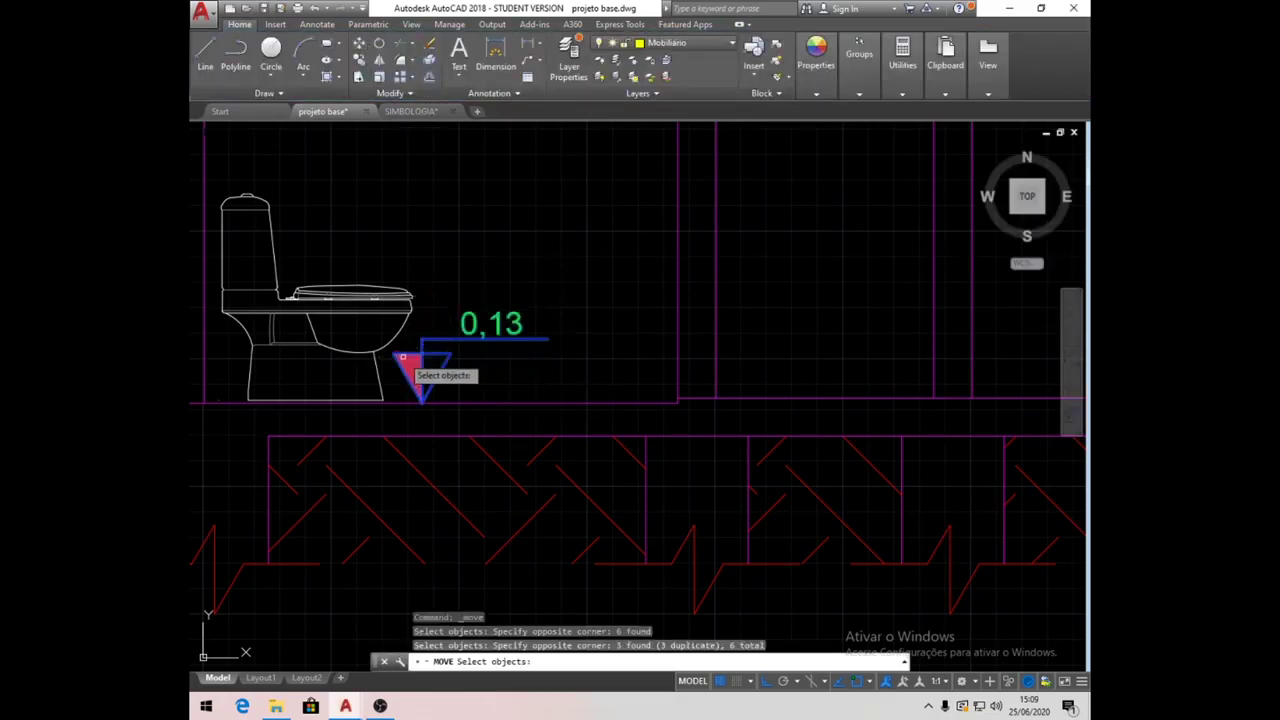
key(Return)
click(483, 237)
click(545, 237)
Add the multiline text "BANHO" above the bathroom's level marker and colour it green.
scroll(571, 386, down, 4)
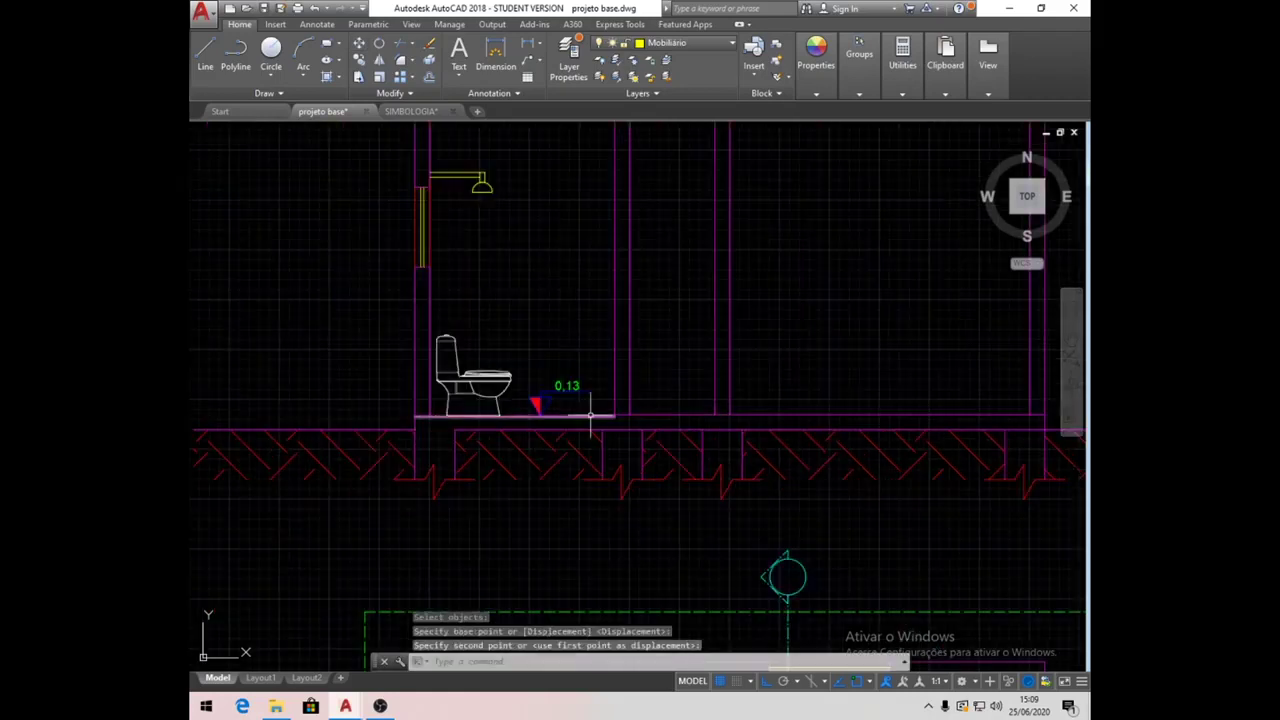
scroll(590, 349, up, 2)
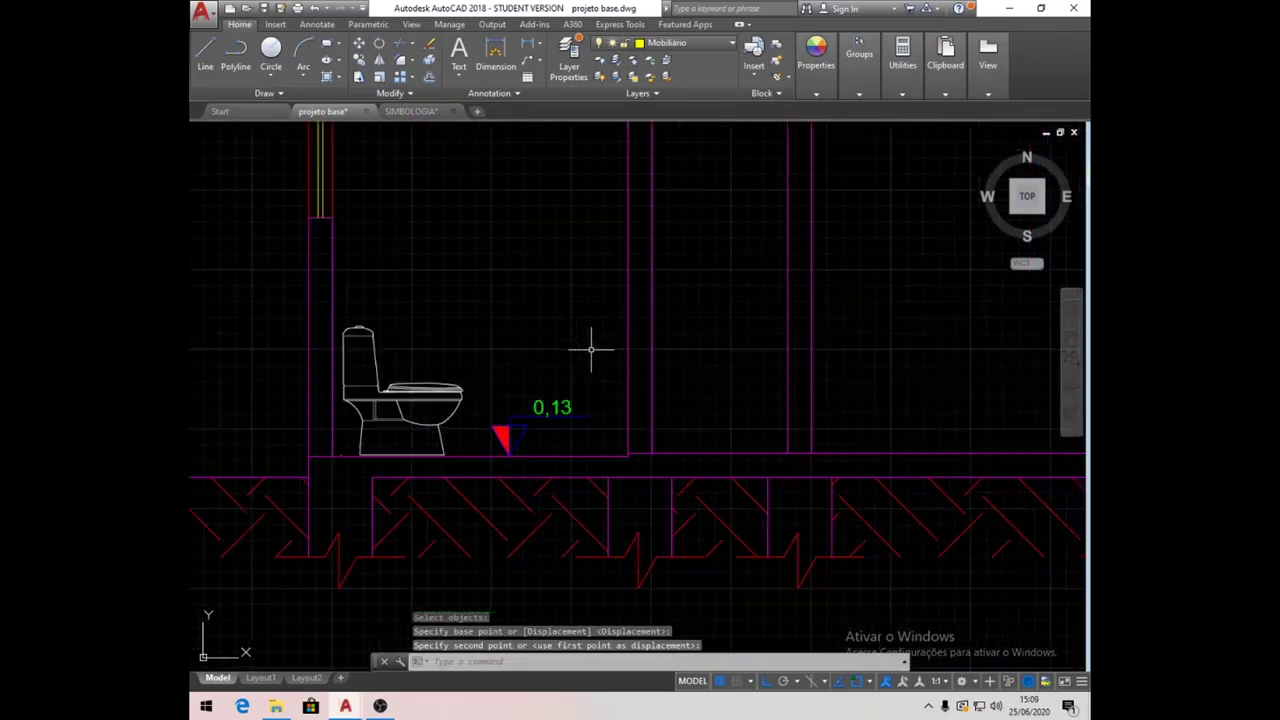
click(459, 52)
click(475, 340)
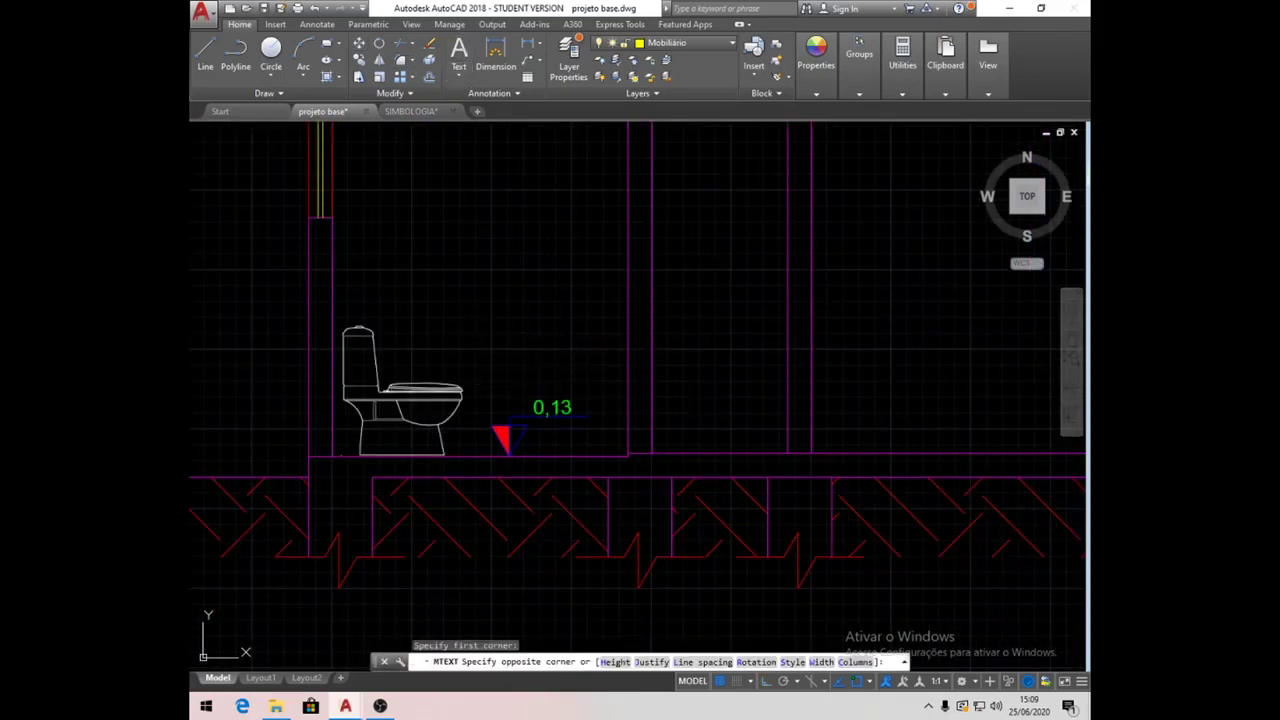
click(608, 378)
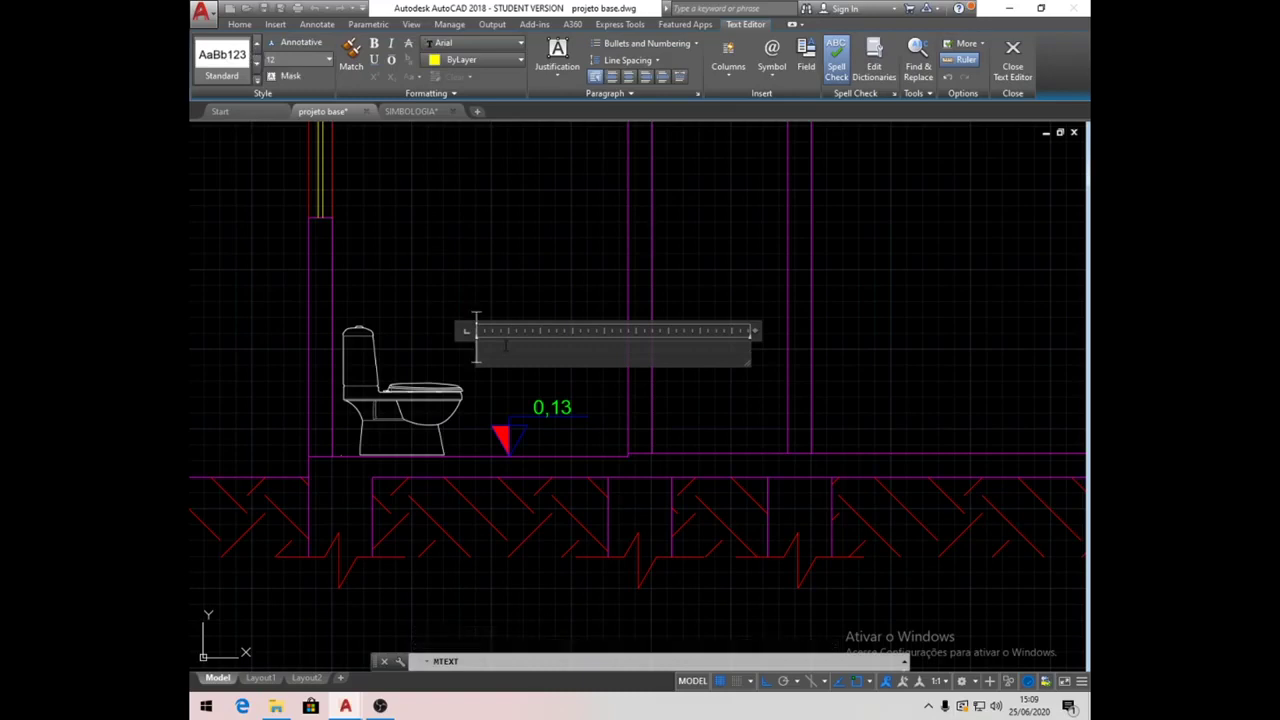
text(BANHO)
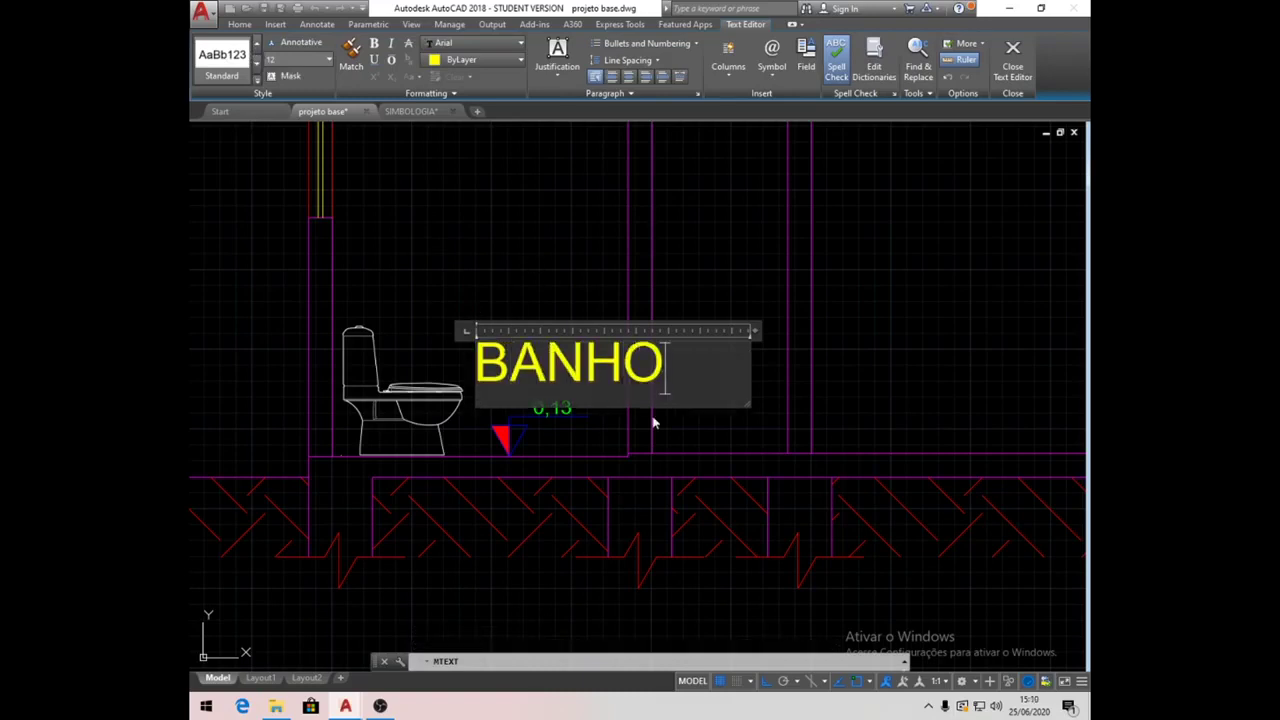
key(ctrl+a)
click(524, 61)
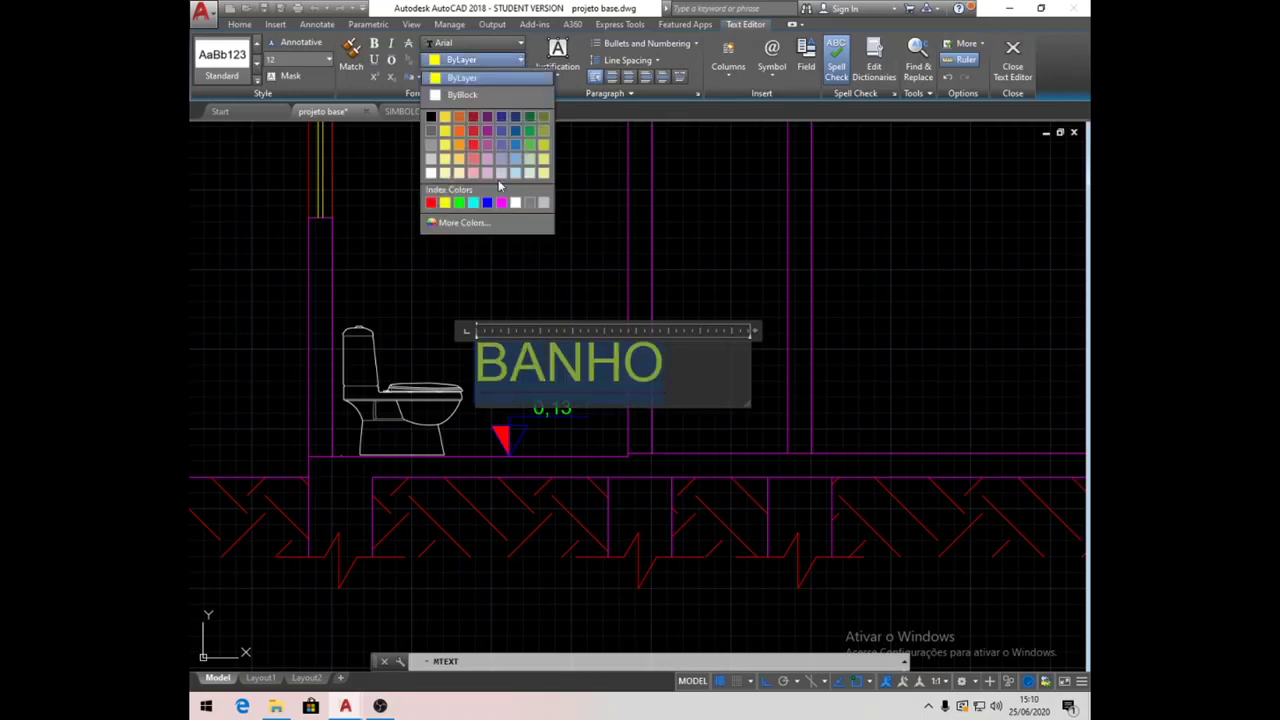
click(459, 209)
click(549, 259)
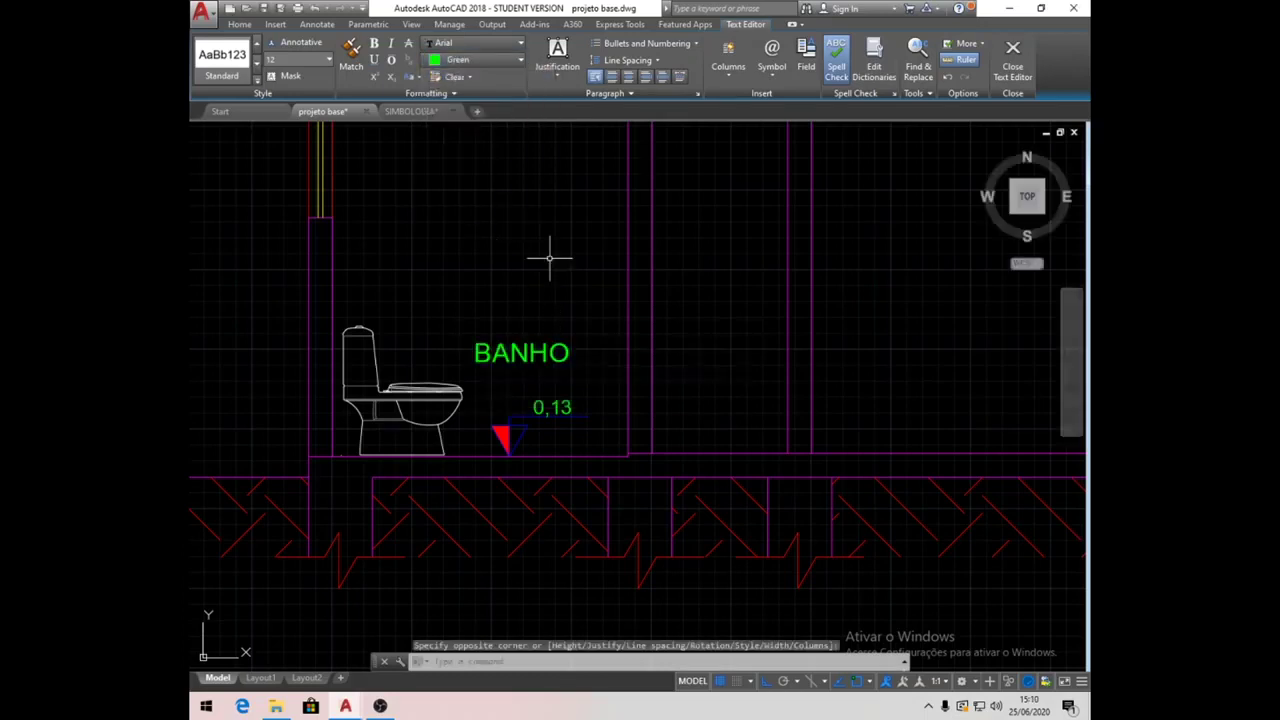
Assign the BANHO label to the Texto layer.
click(563, 351)
click(733, 43)
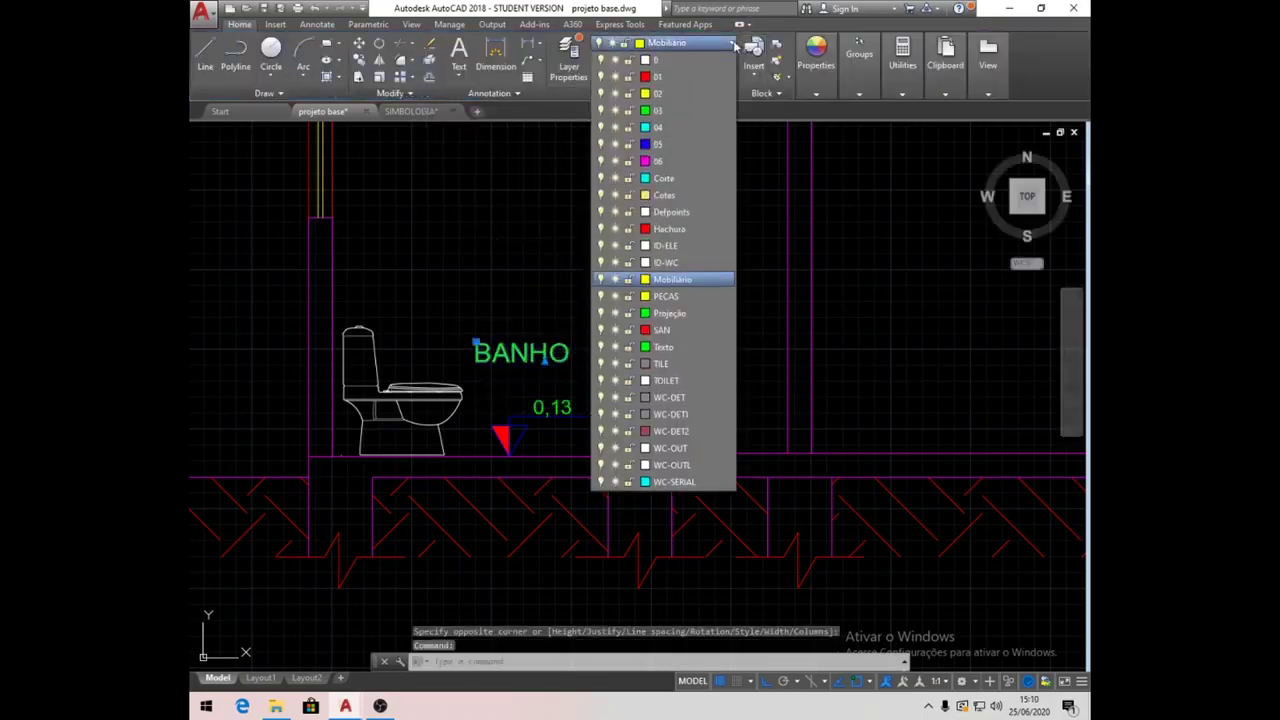
click(663, 347)
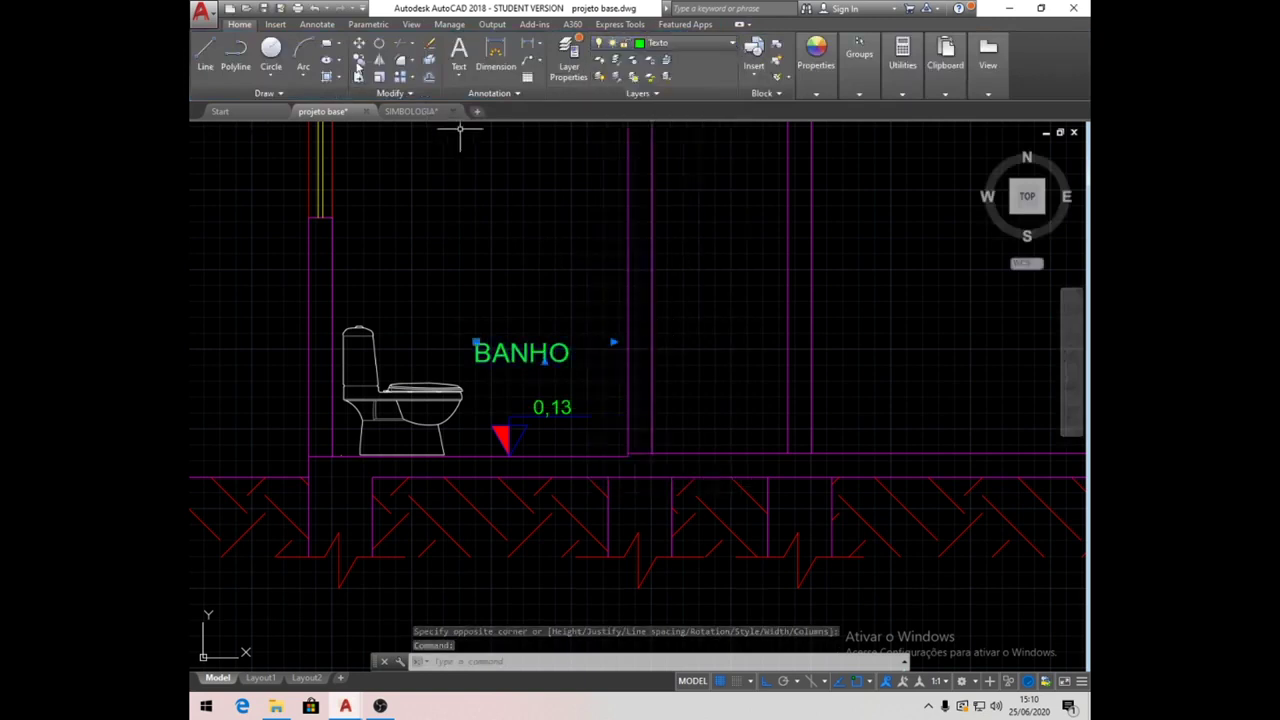
Move the BANHO label horizontally and then down so it sits centred just above the 0,13 level text.
text(m)
key(Return)
click(569, 354)
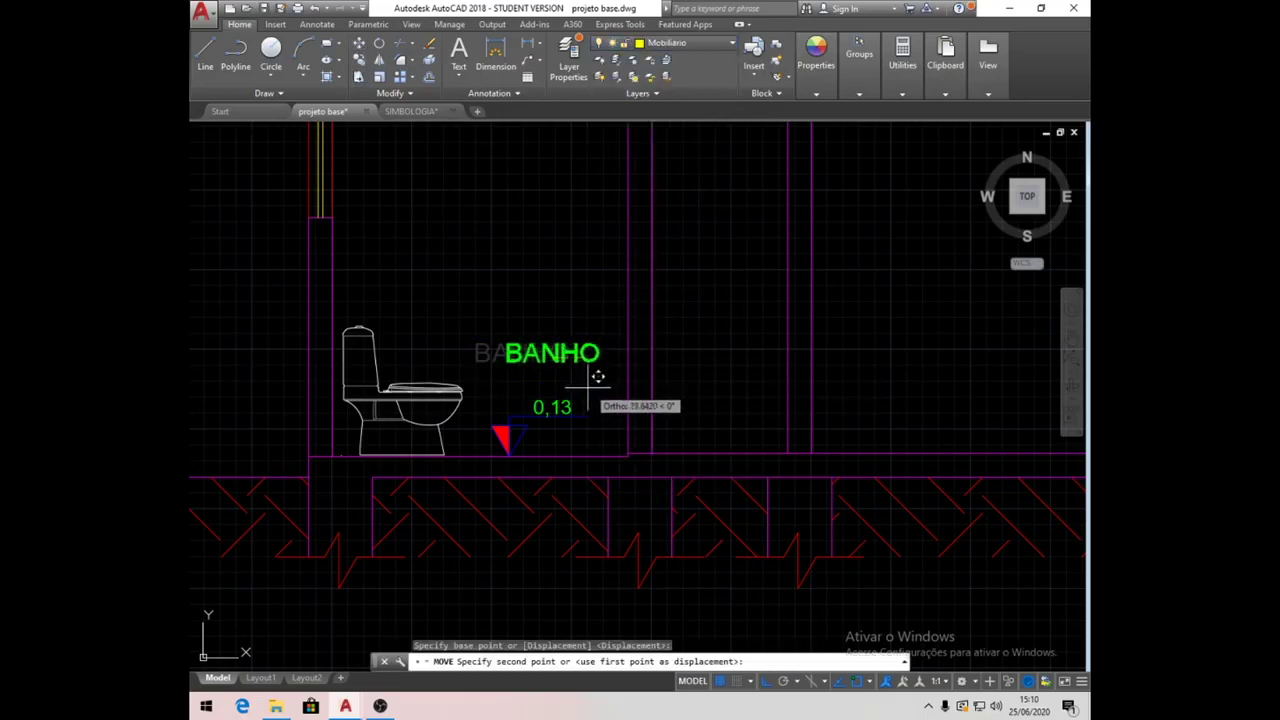
click(600, 370)
click(359, 45)
click(590, 358)
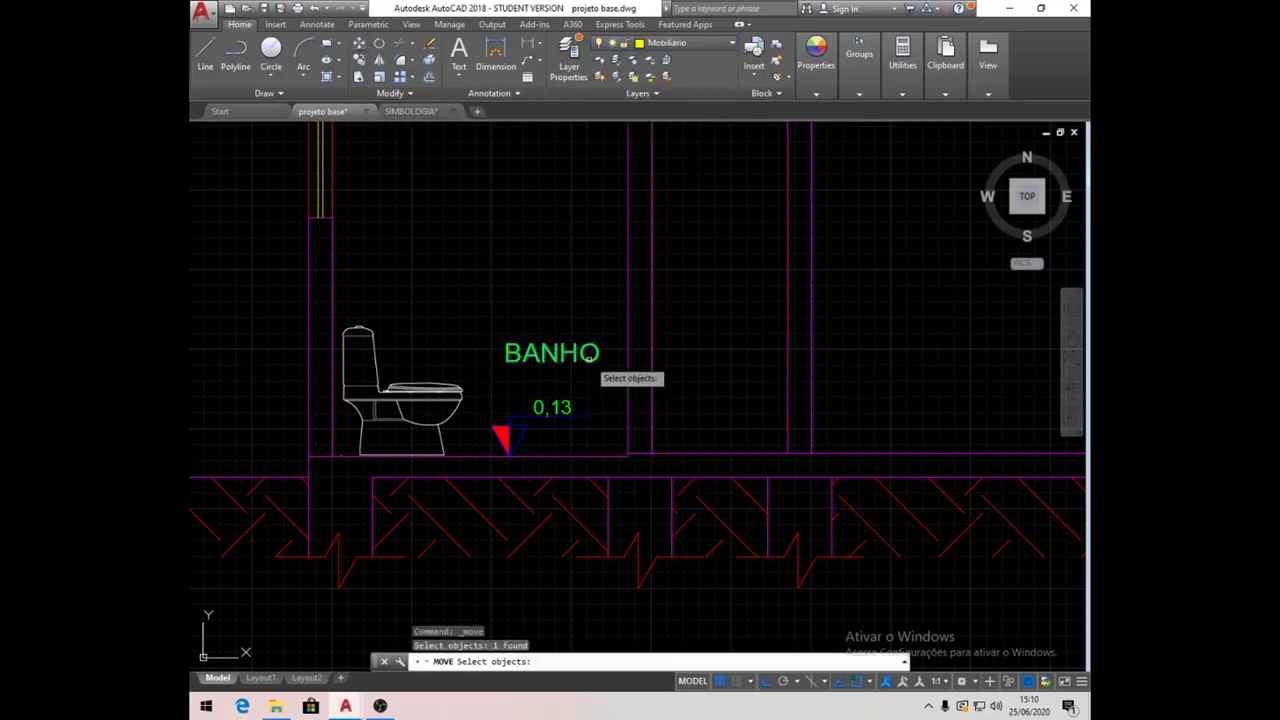
key(Return)
click(695, 305)
click(698, 328)
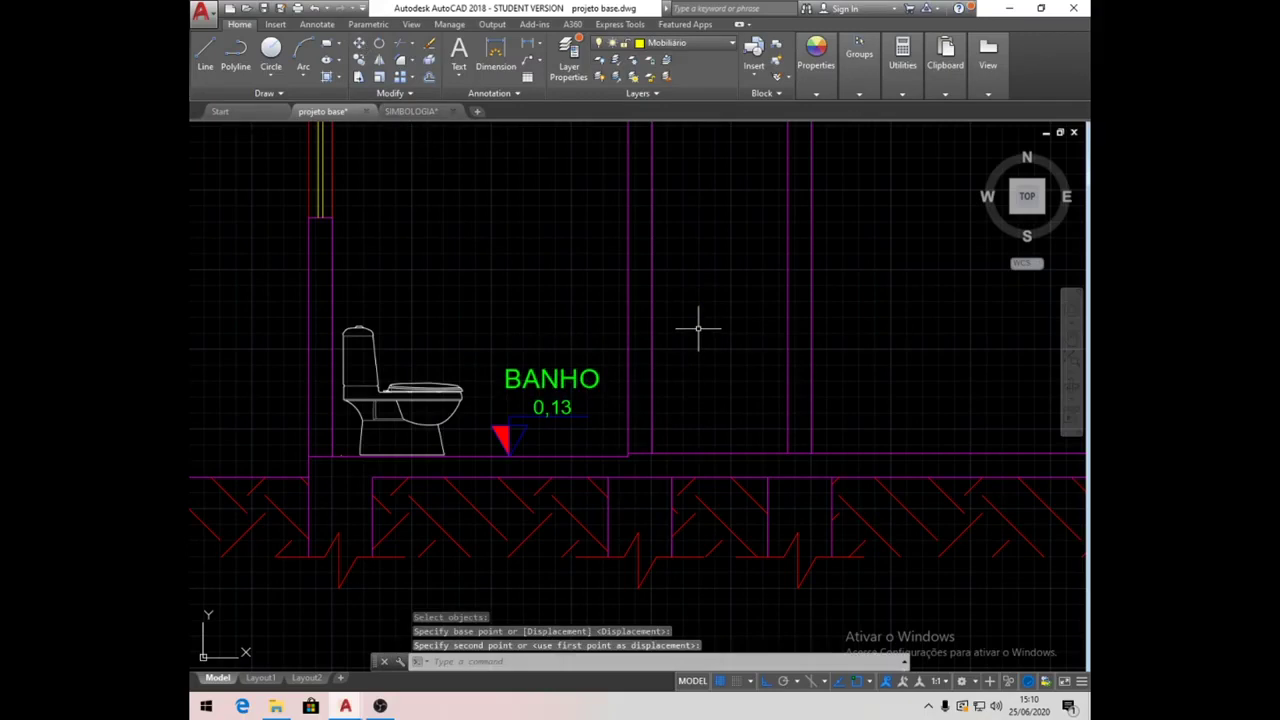
Make layer 06 the current layer.
scroll(626, 371, down, 3)
middle_drag(657, 440, 604, 450)
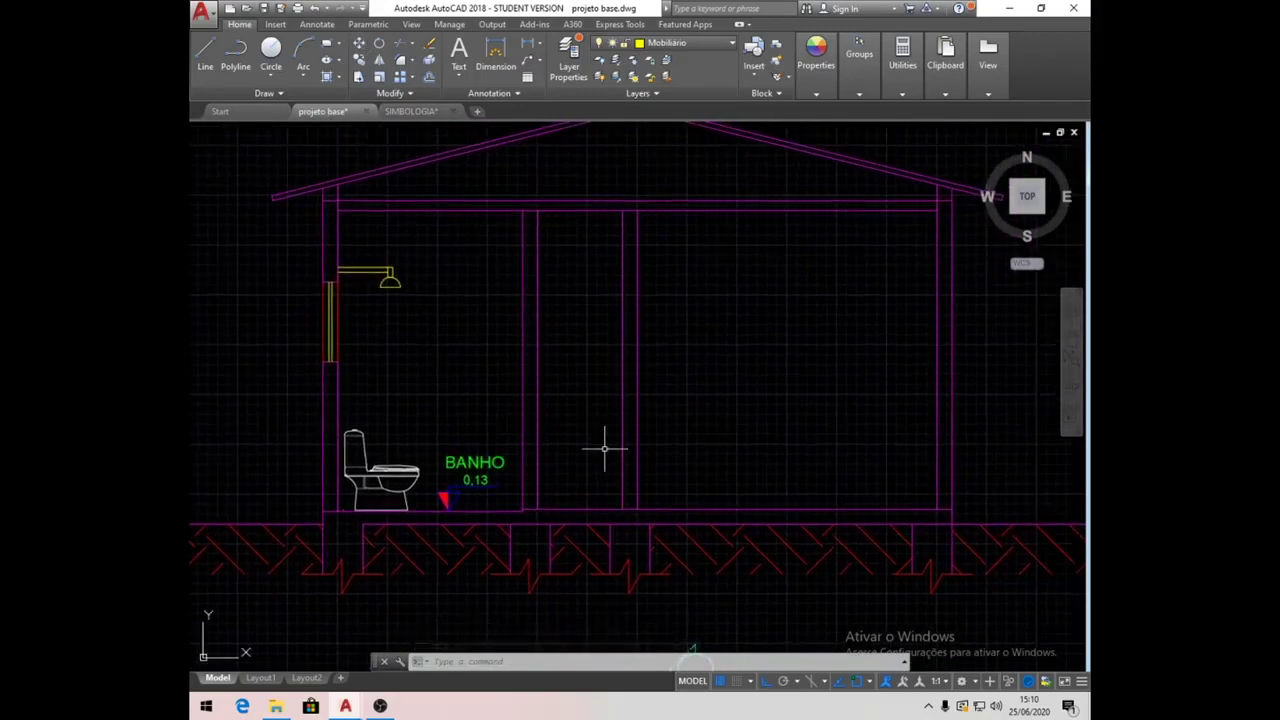
mouse_move(591, 508)
scroll(563, 322, down, 4)
middle_drag(622, 550, 526, 410)
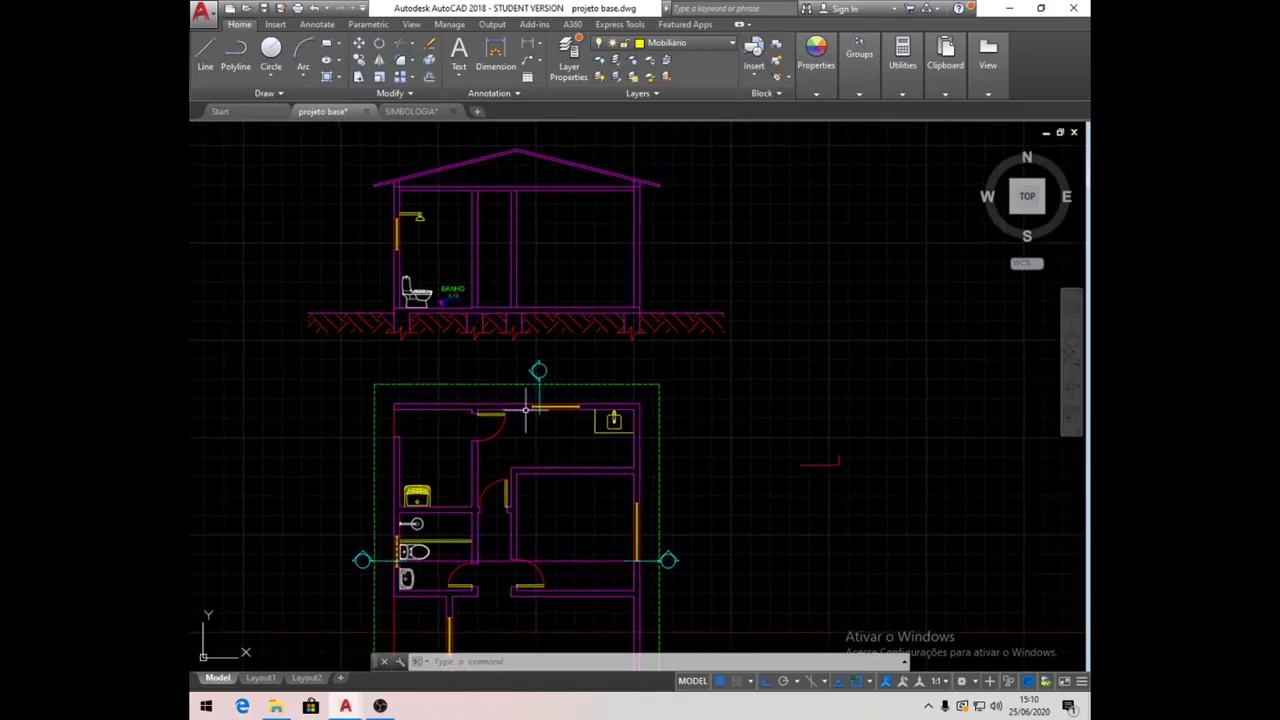
click(736, 44)
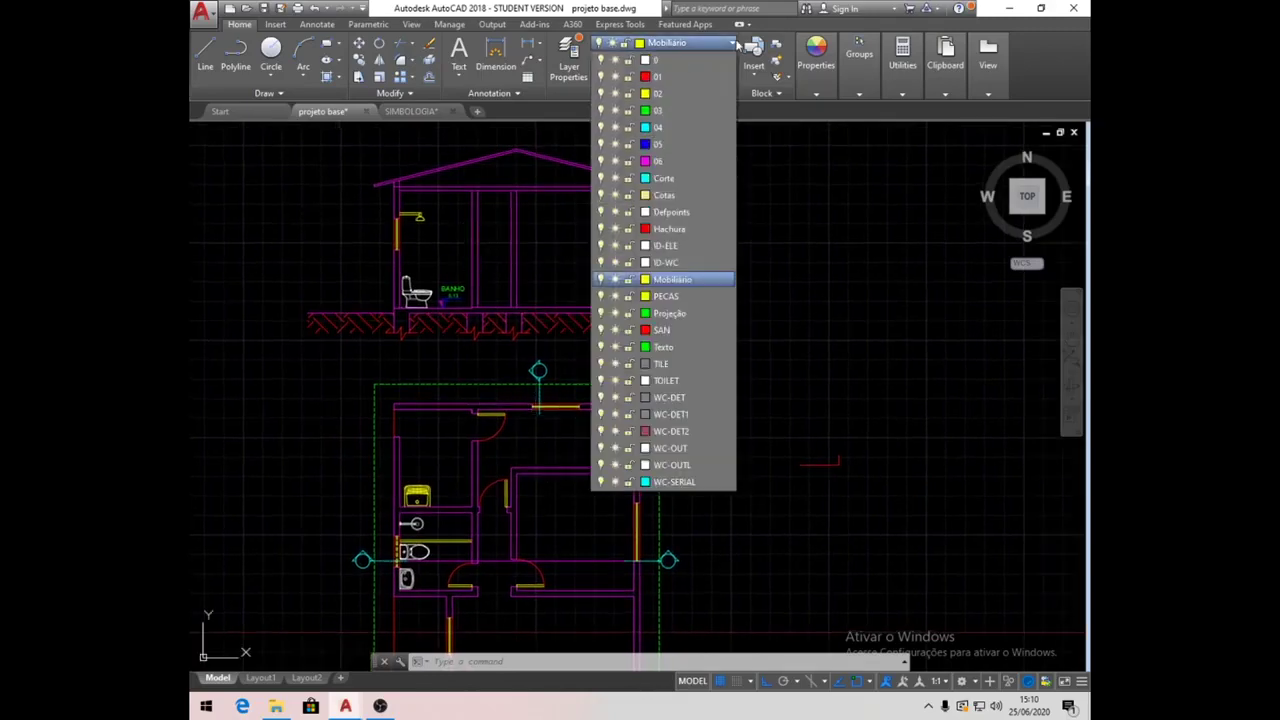
click(662, 161)
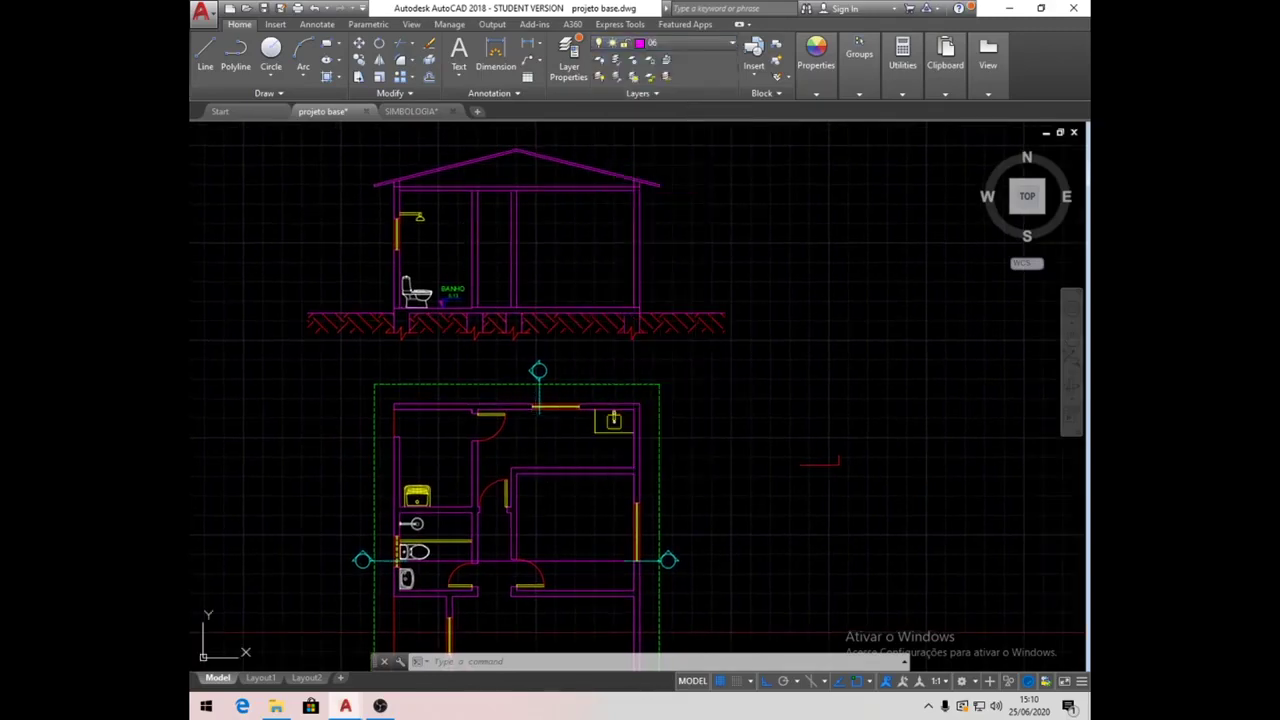
Draw a vertical projection line from the left jamb of the corridor door in the floor plan up into the section's corridor.
click(206, 55)
scroll(480, 515, up, 6)
scroll(535, 463, down, 3)
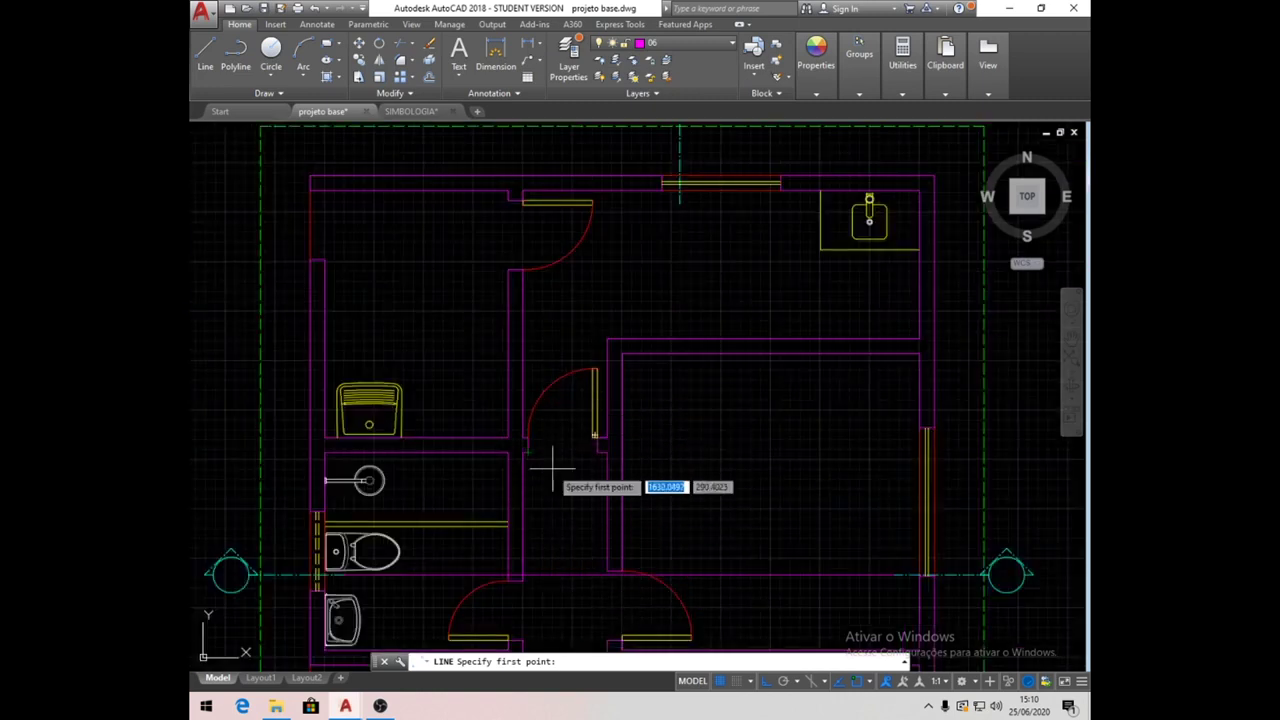
click(534, 443)
scroll(535, 440, down, 4)
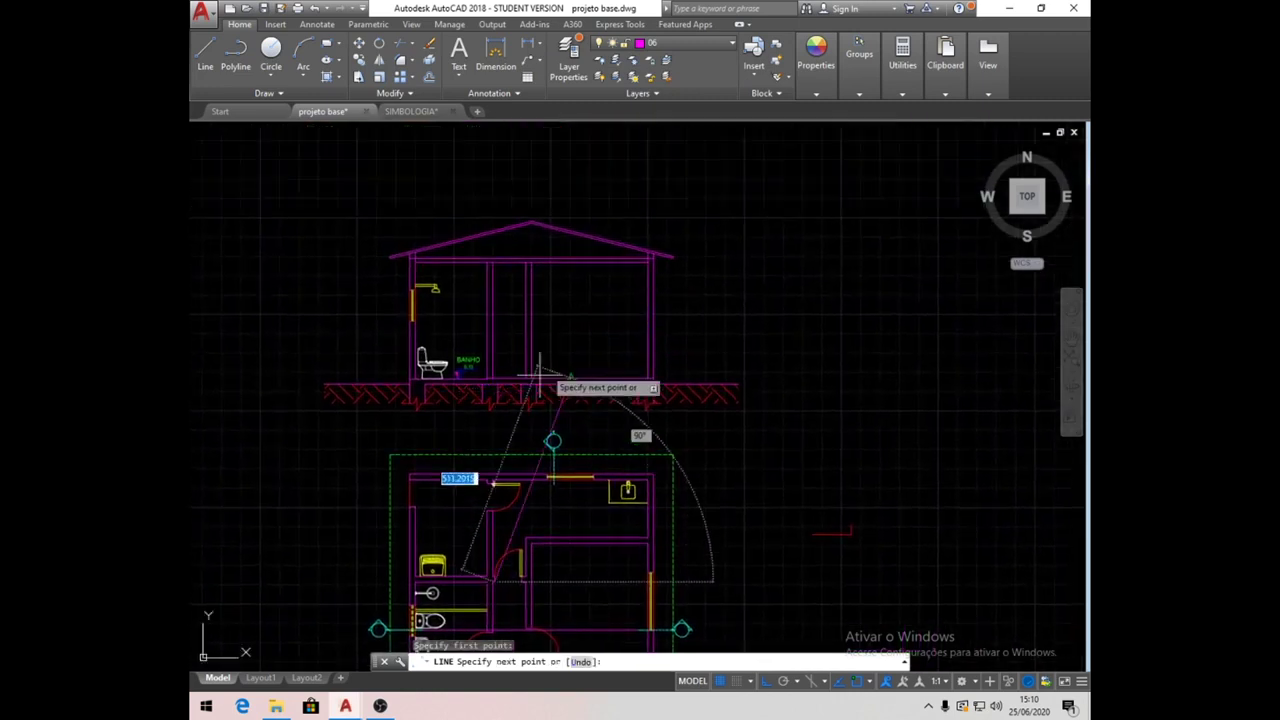
click(561, 290)
key(Return)
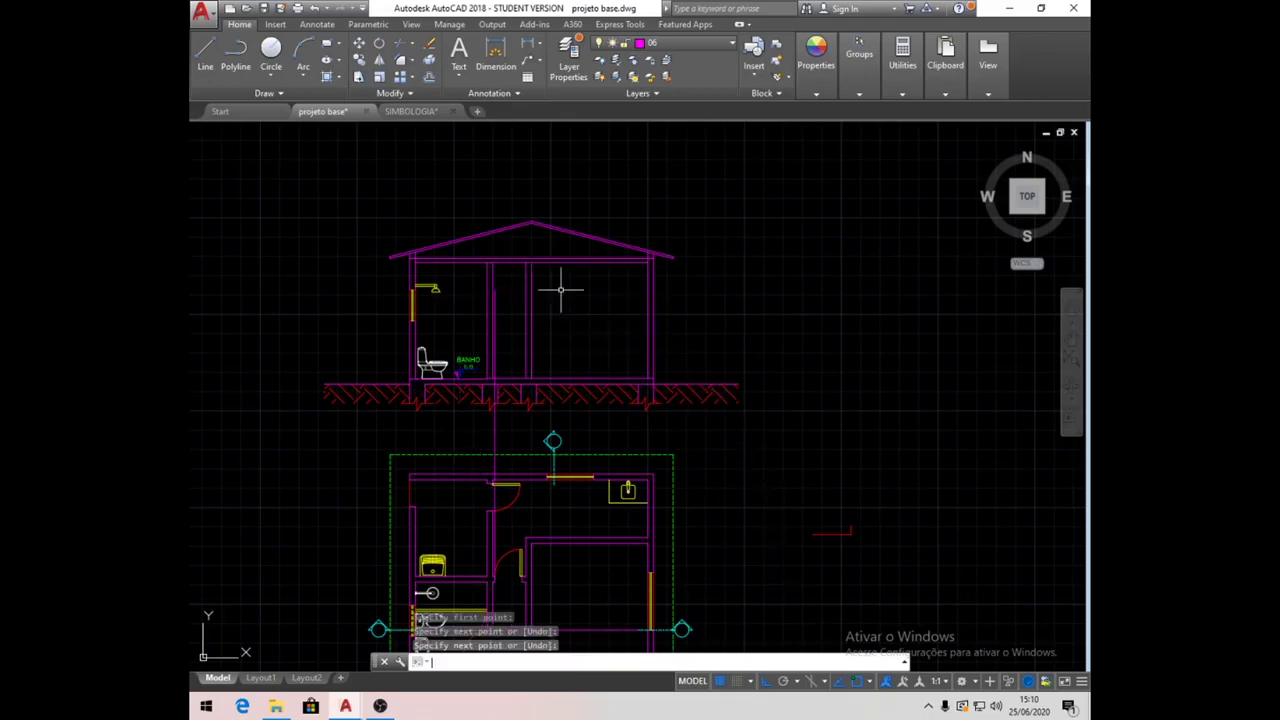
Draw a second vertical projection line from the door's right jamb in the plan up into the section's corridor.
scroll(522, 595, up, 8)
click(212, 66)
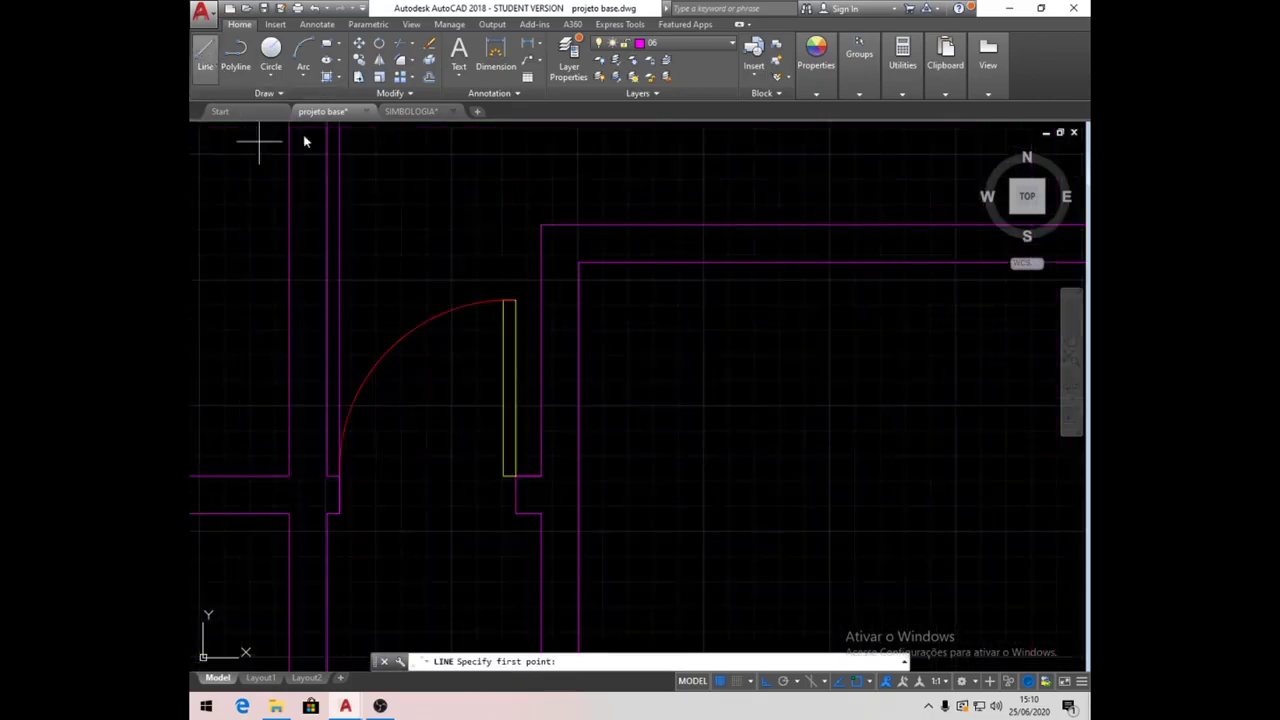
click(517, 515)
scroll(517, 500, down, 4)
middle_drag(565, 192, 518, 501)
click(503, 323)
key(Return)
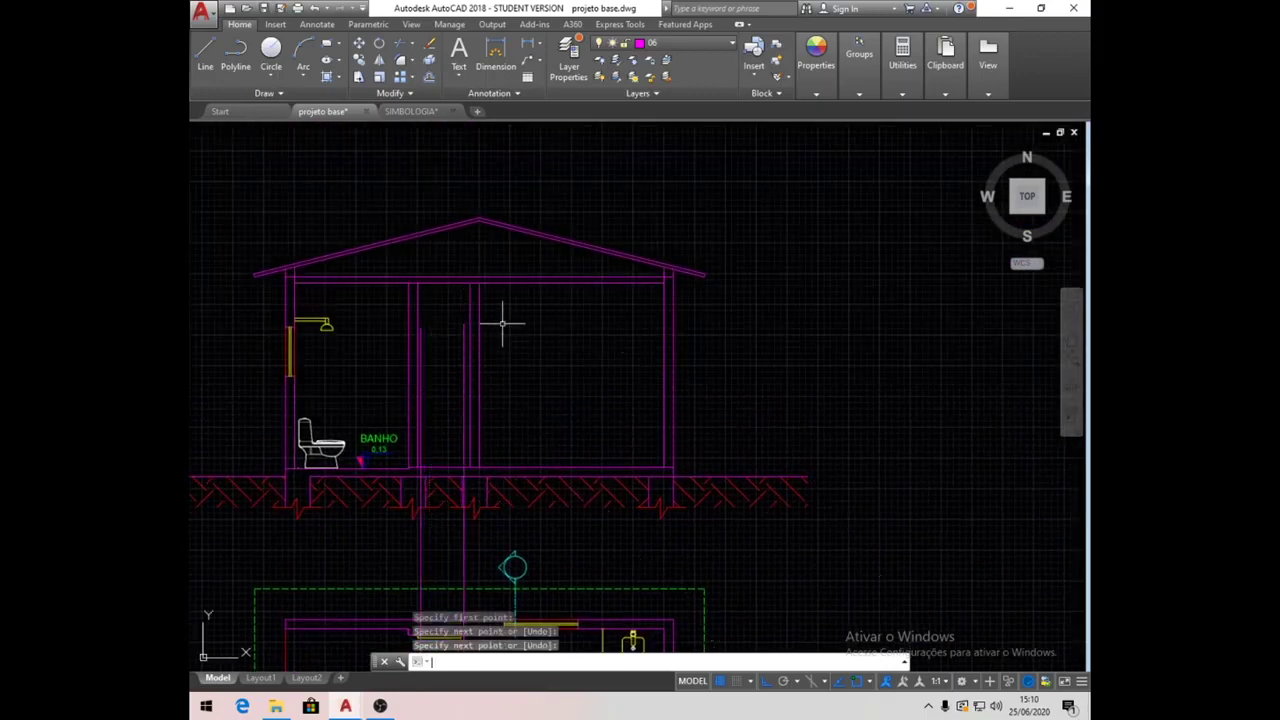
Trim the two projection lines below the section's floor line, using the floor line as the cutting edge.
scroll(417, 394, up, 2)
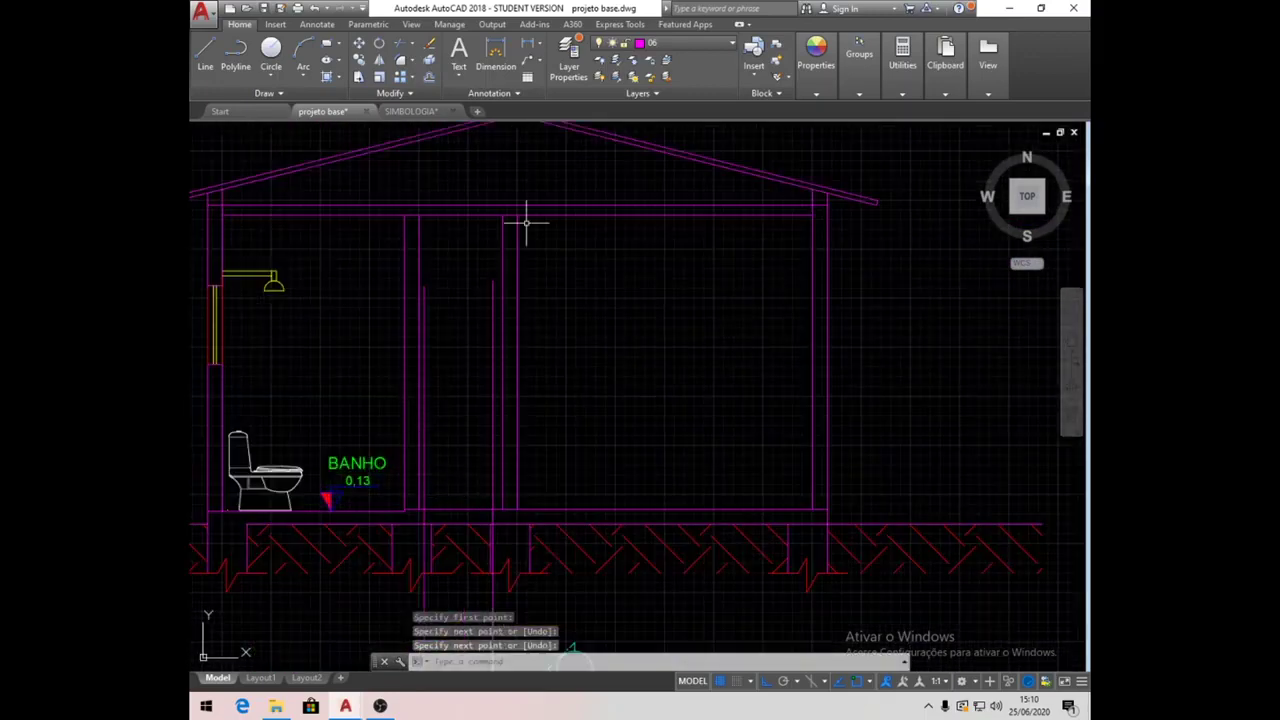
click(400, 44)
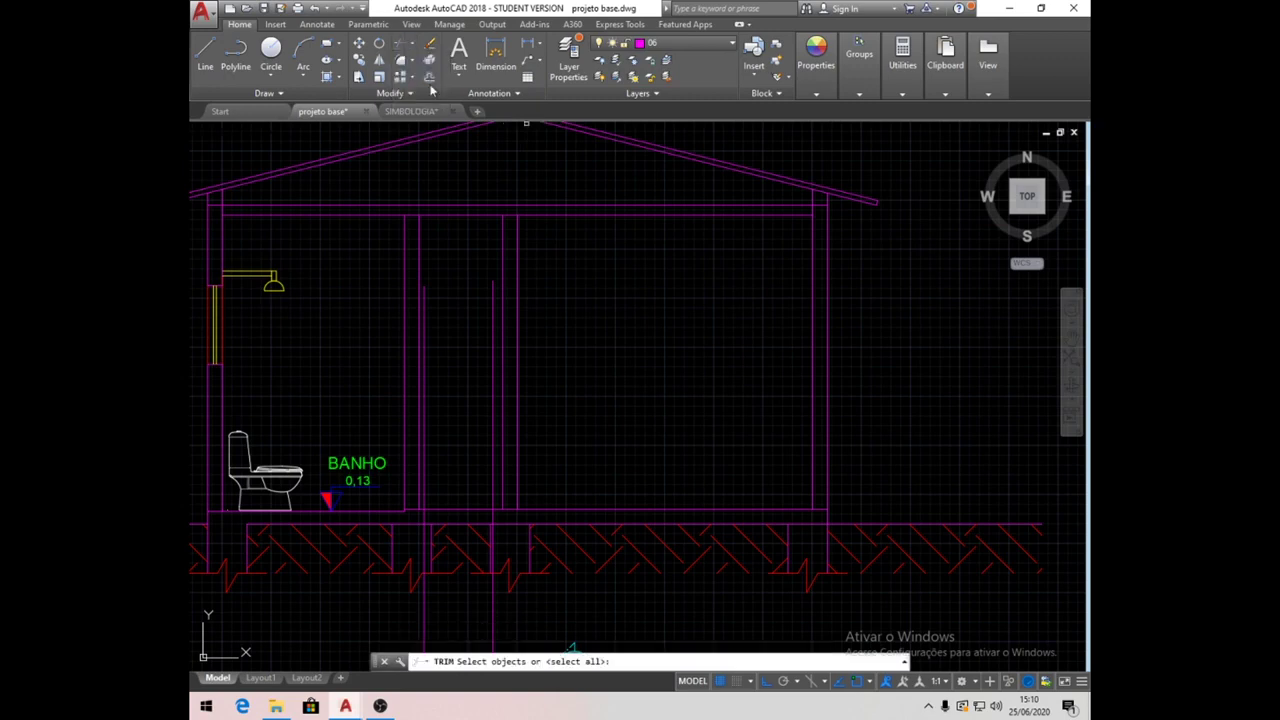
click(463, 508)
key(Return)
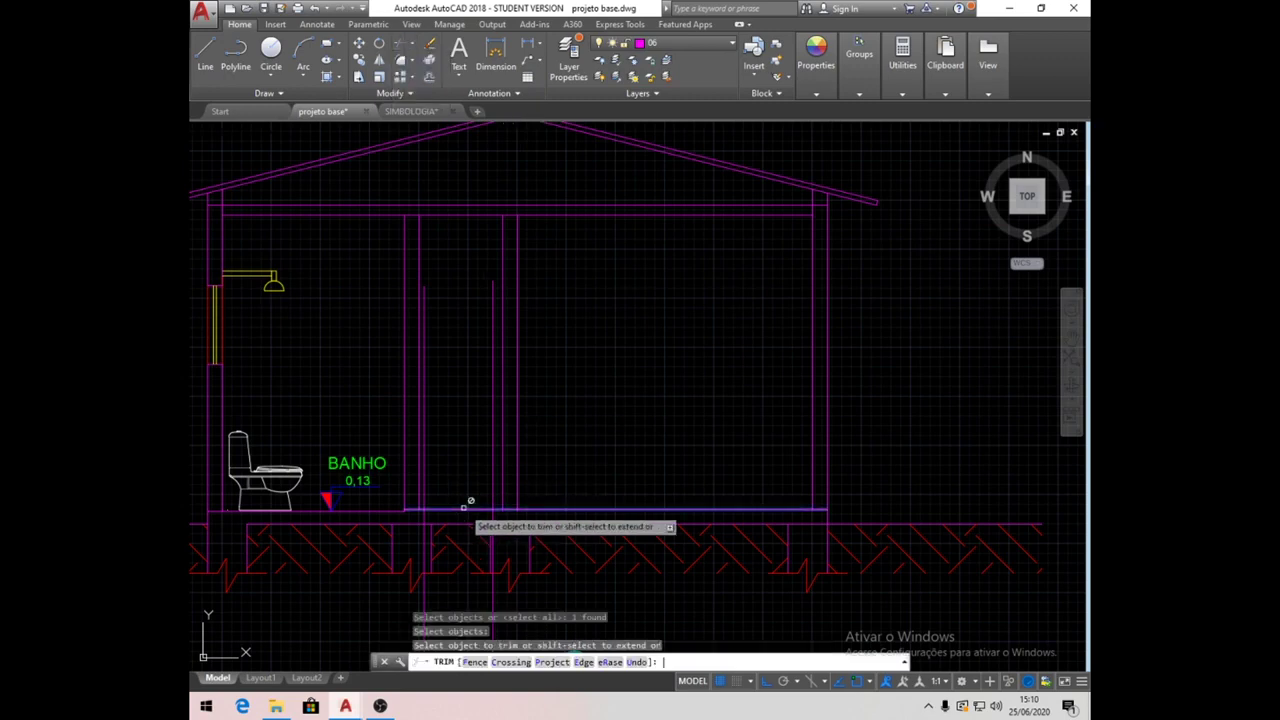
scroll(452, 470, down, 2)
click(499, 565)
click(410, 560)
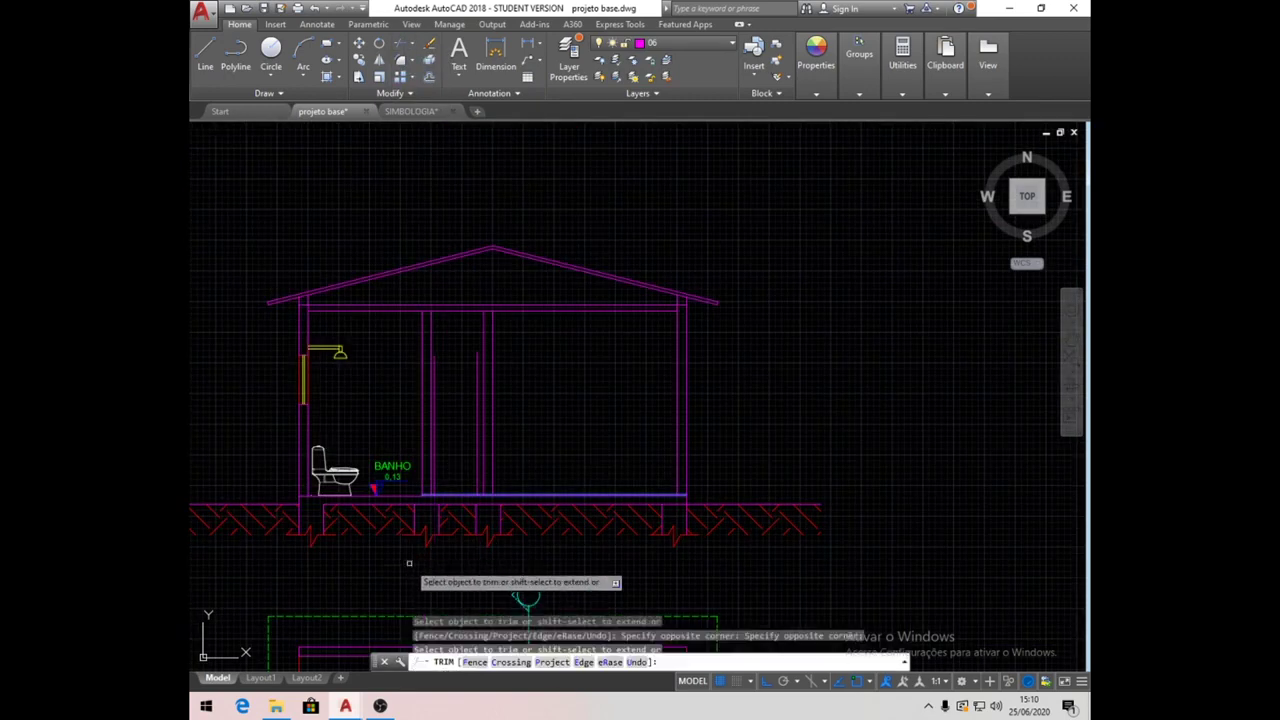
Make layer 02 current and draw the corridor door outline between the projection lines, 210 high, from floor to floor.
scroll(422, 466, up, 3)
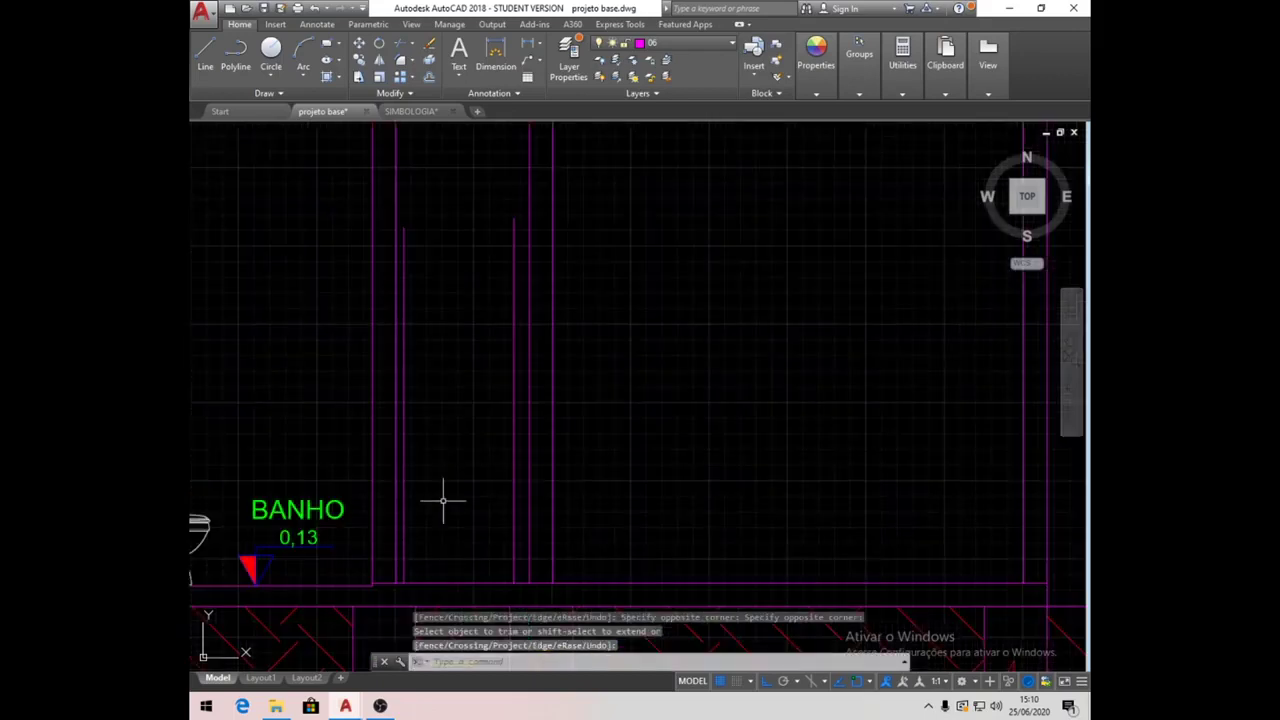
click(733, 44)
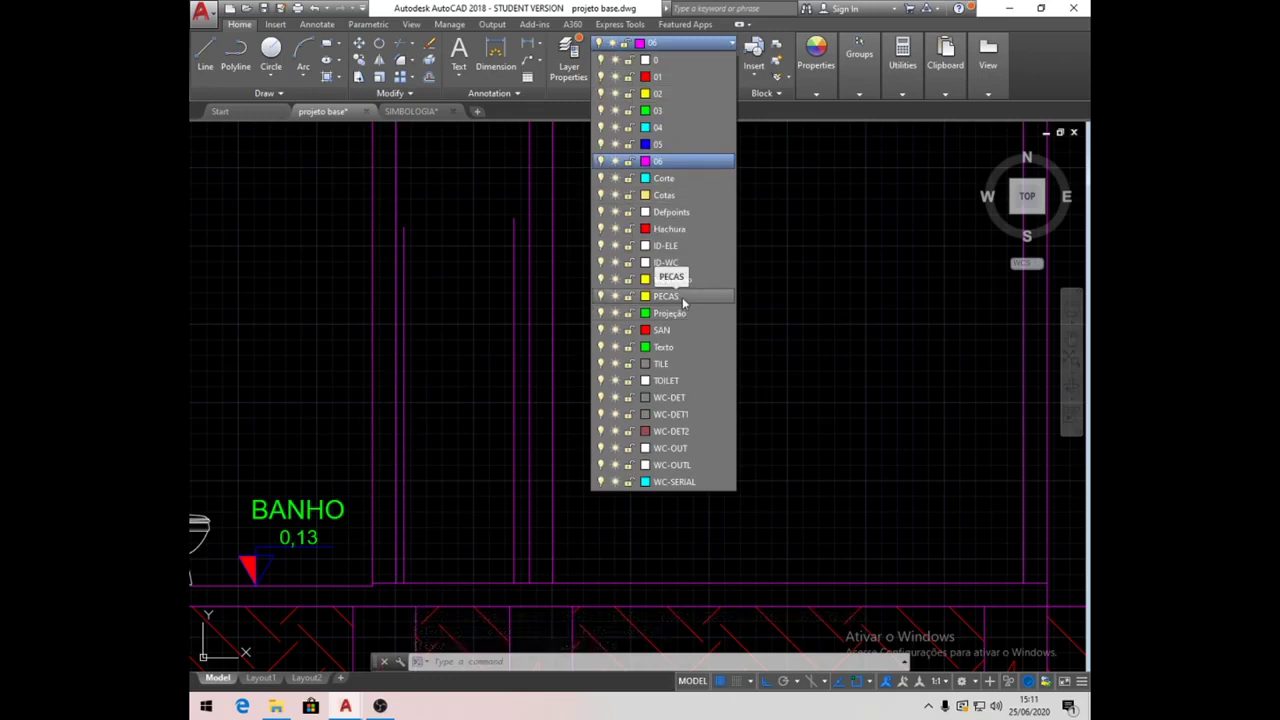
click(662, 93)
click(206, 52)
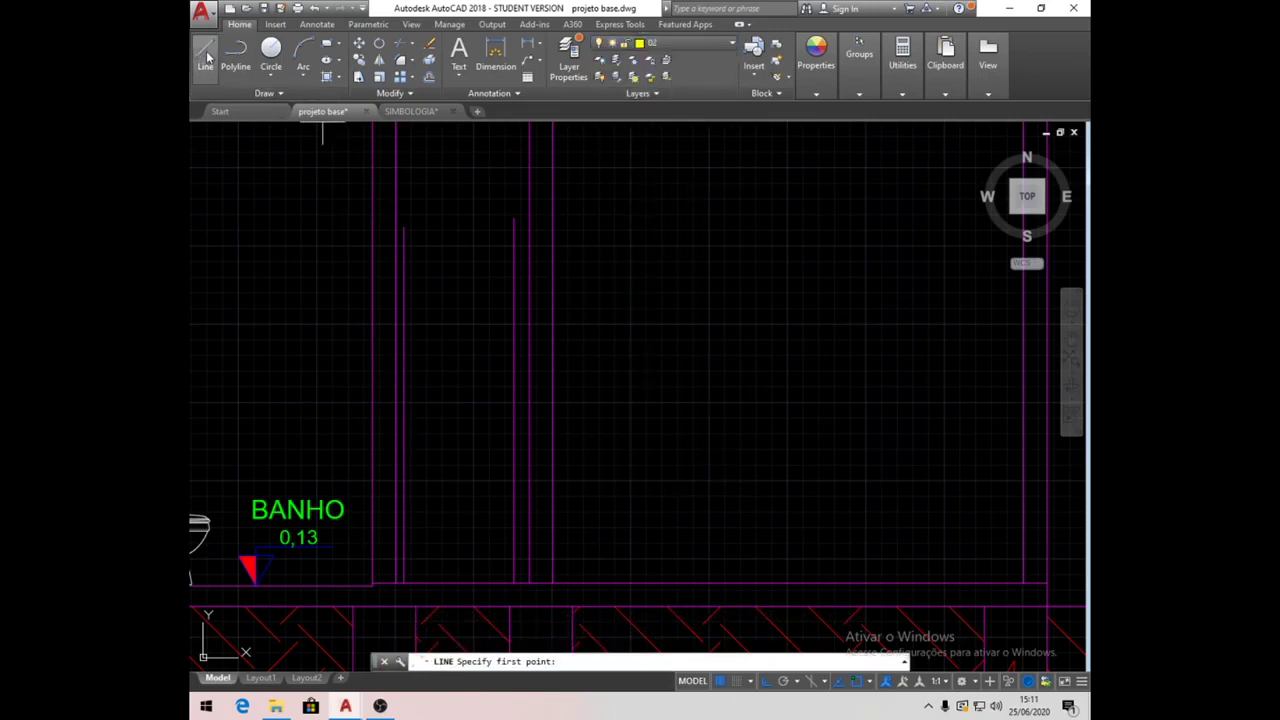
click(405, 582)
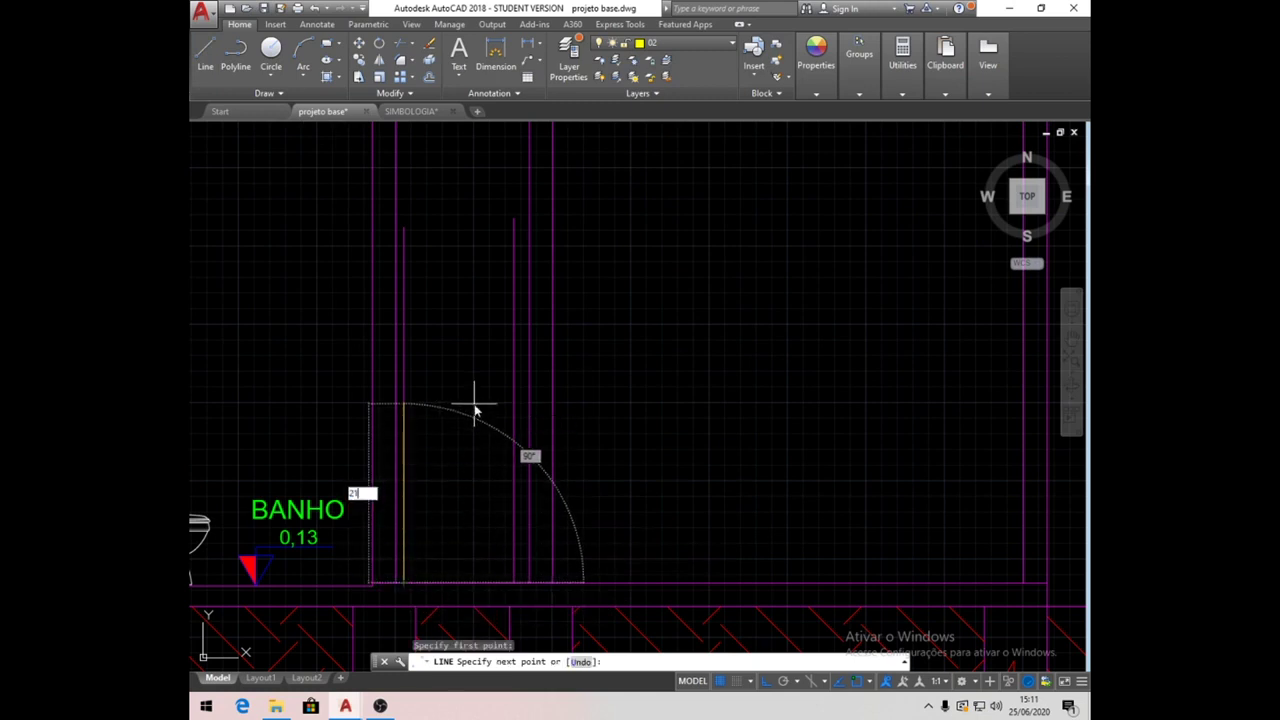
text(210)
key(Return)
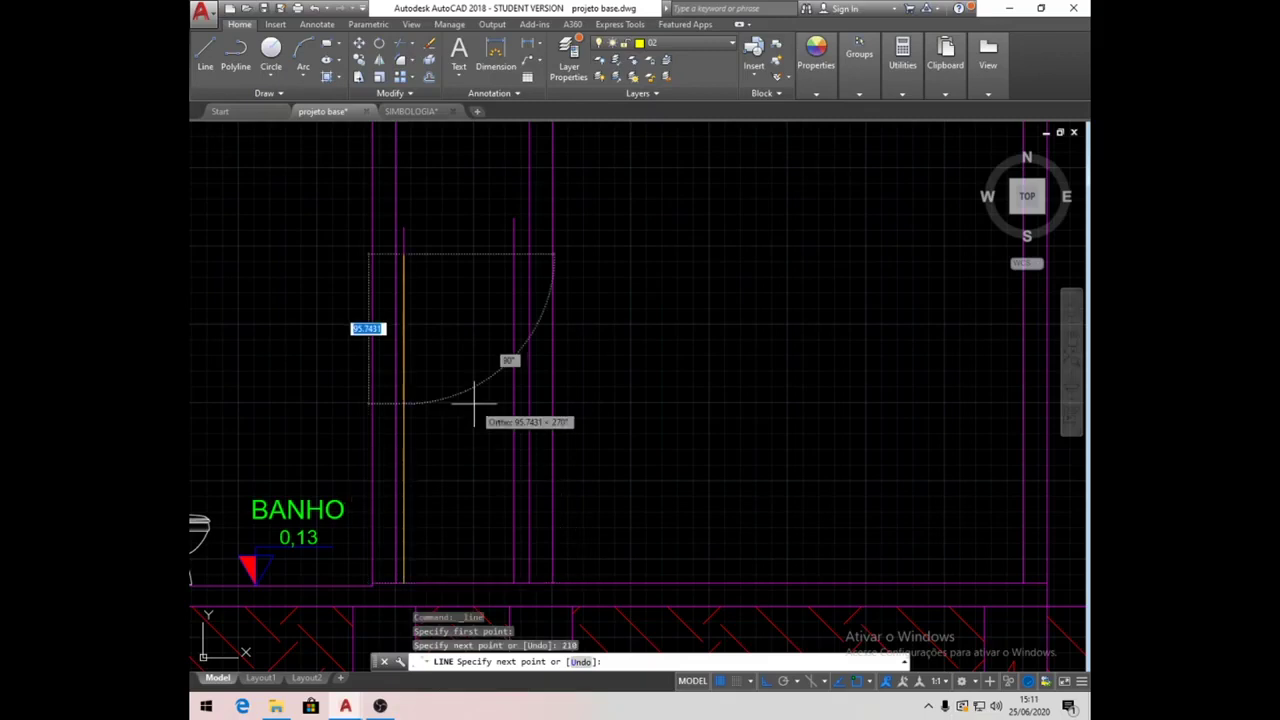
click(514, 254)
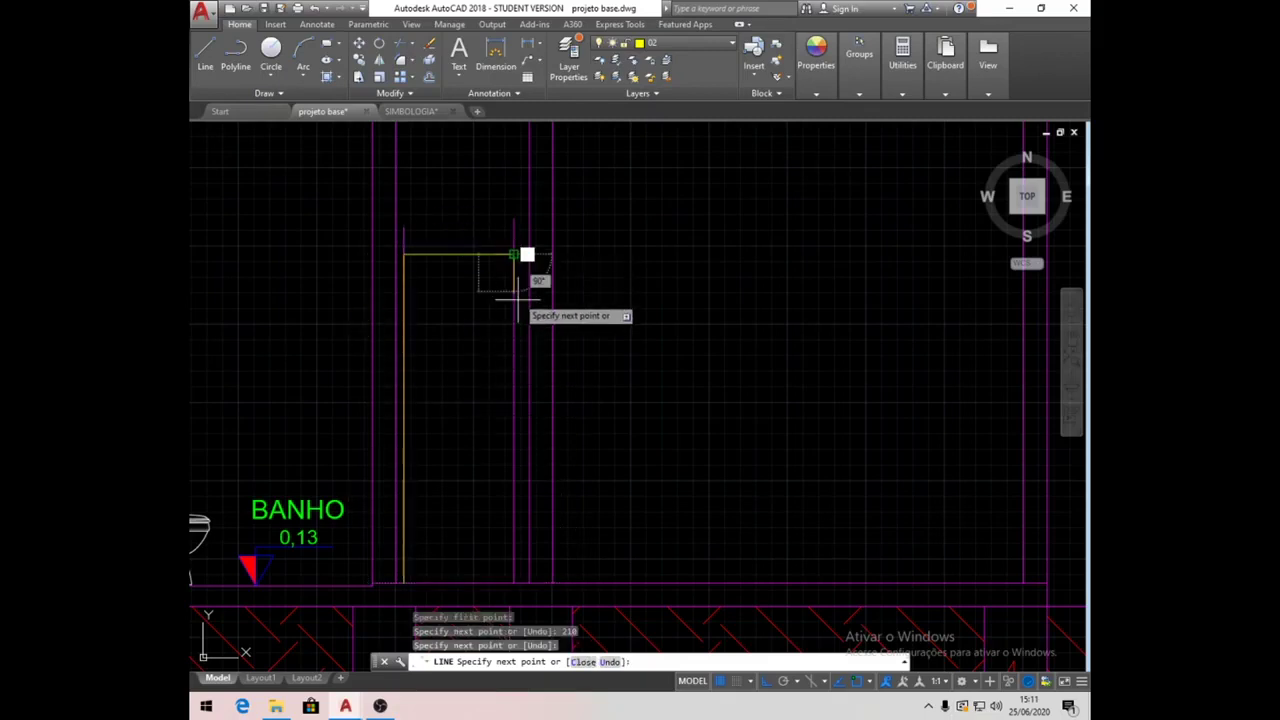
click(514, 582)
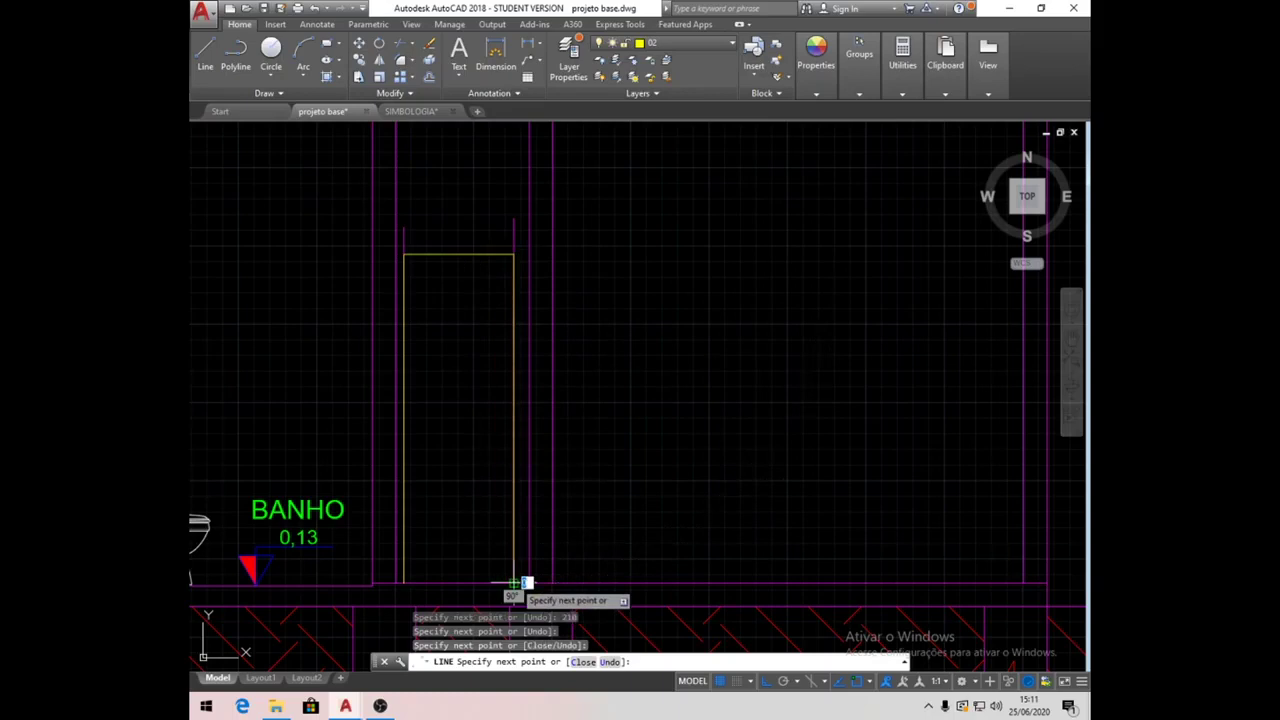
key(Return)
Delete the two magenta projection lines behind the corridor door outline.
click(518, 231)
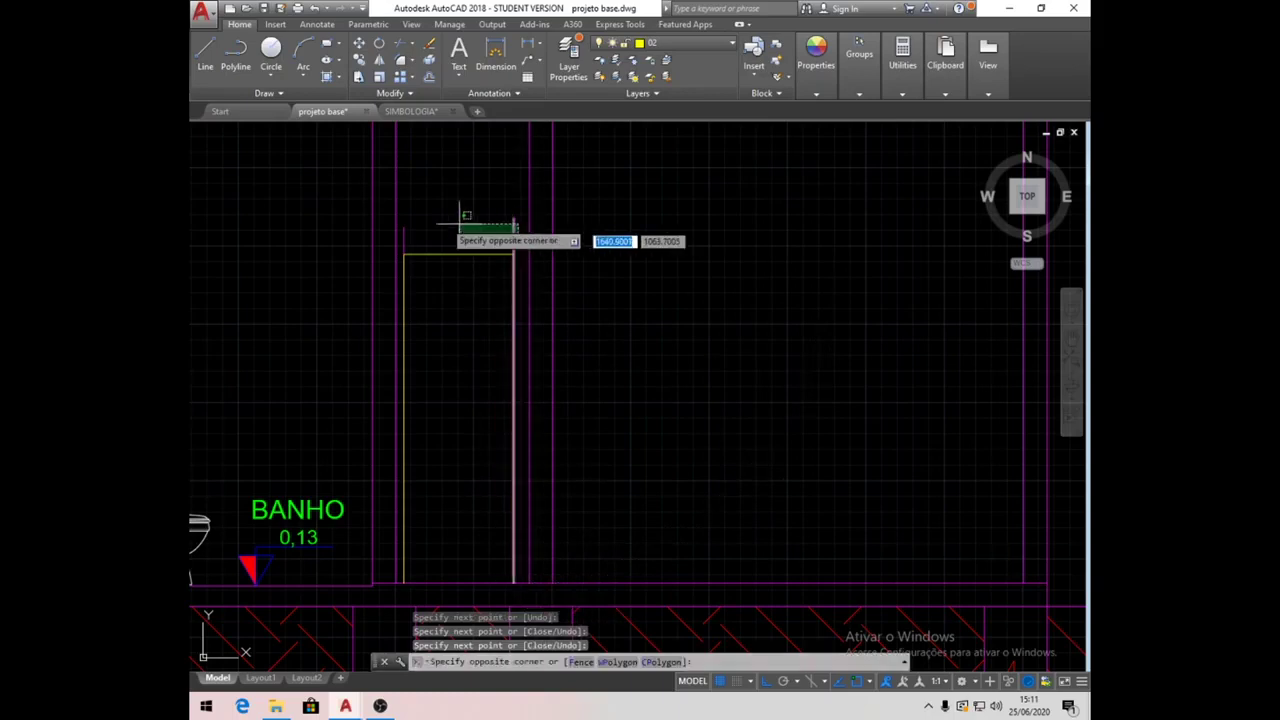
click(405, 209)
key(Delete)
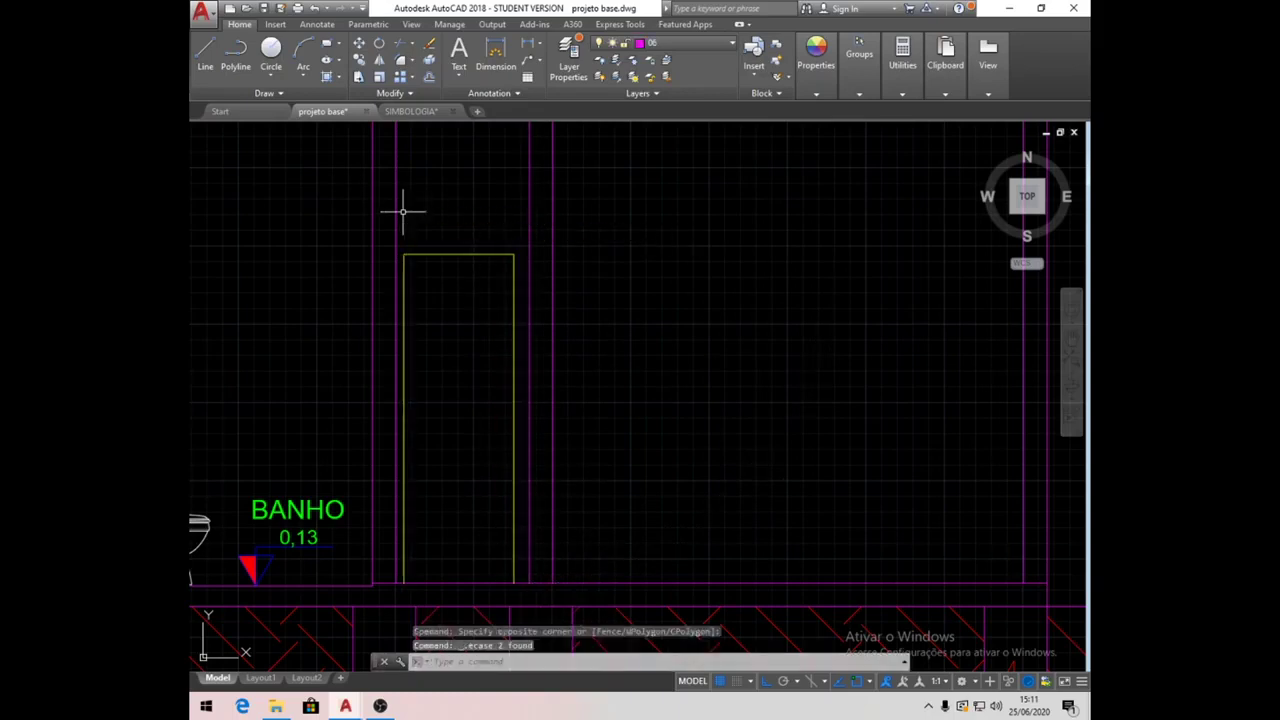
Copy the BANHO label horizontally into the corridor, inside the door outline.
middle_drag(494, 411, 599, 378)
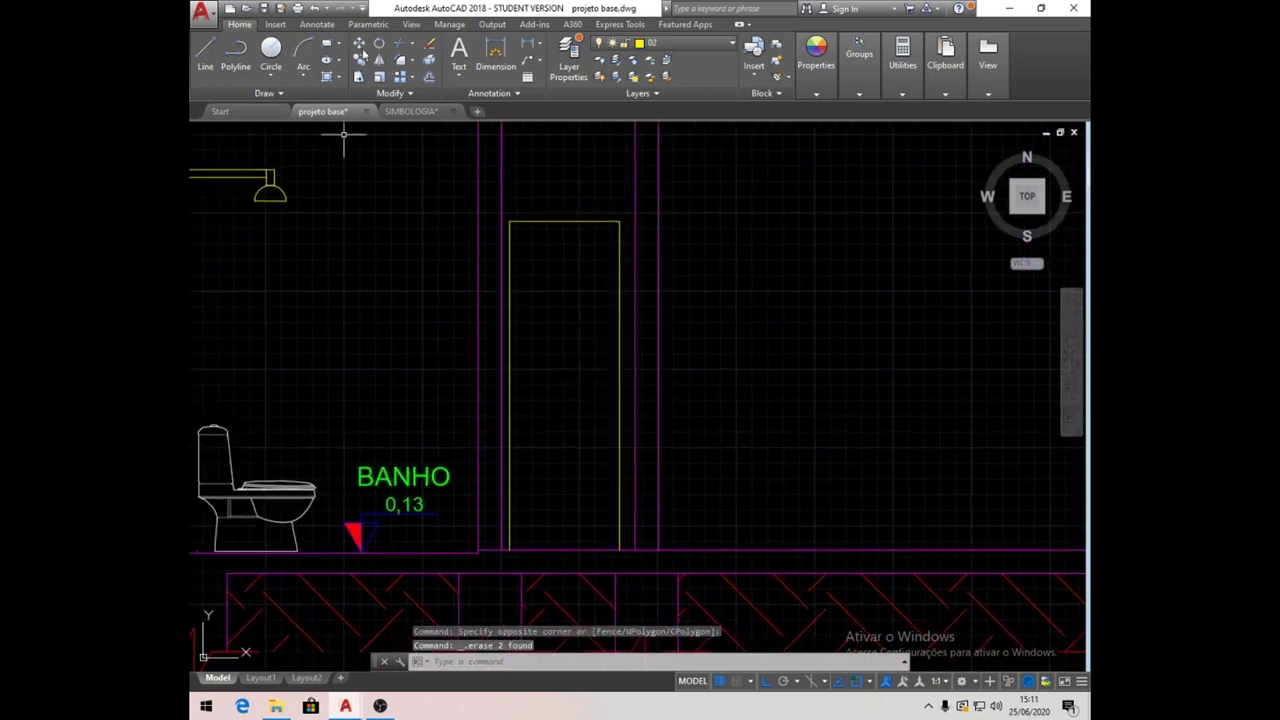
click(362, 62)
click(443, 479)
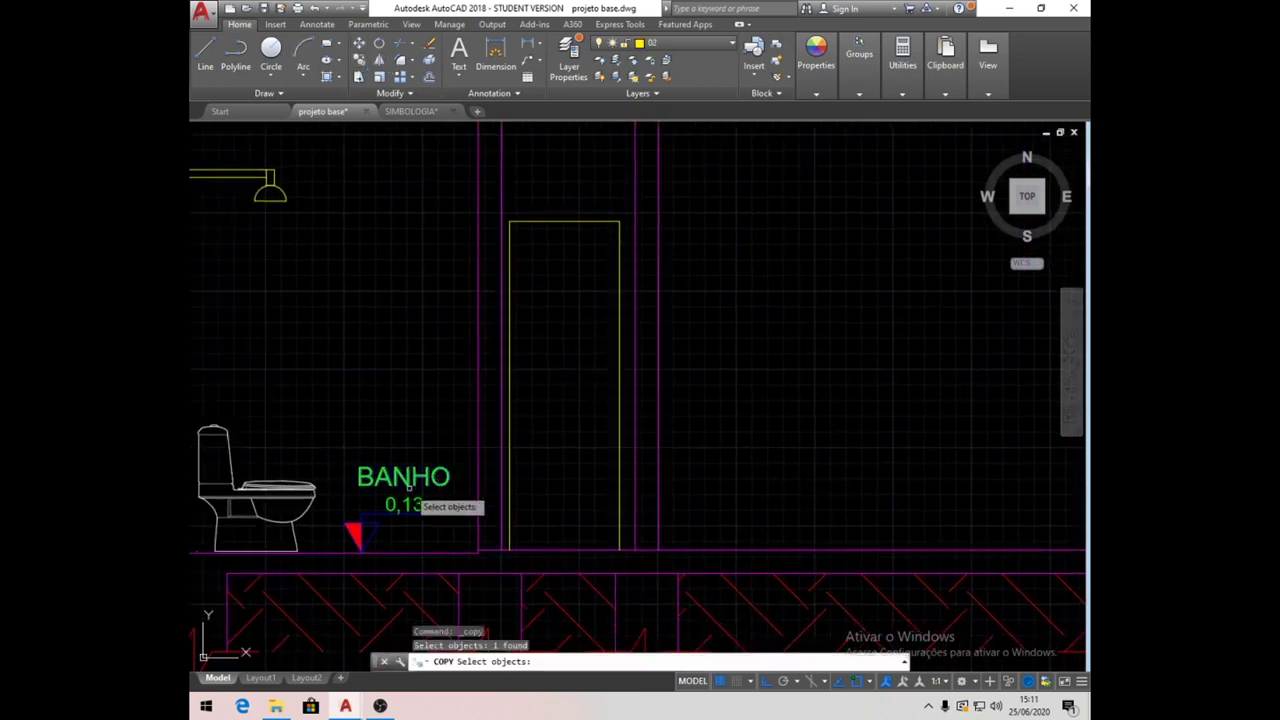
key(Return)
click(370, 366)
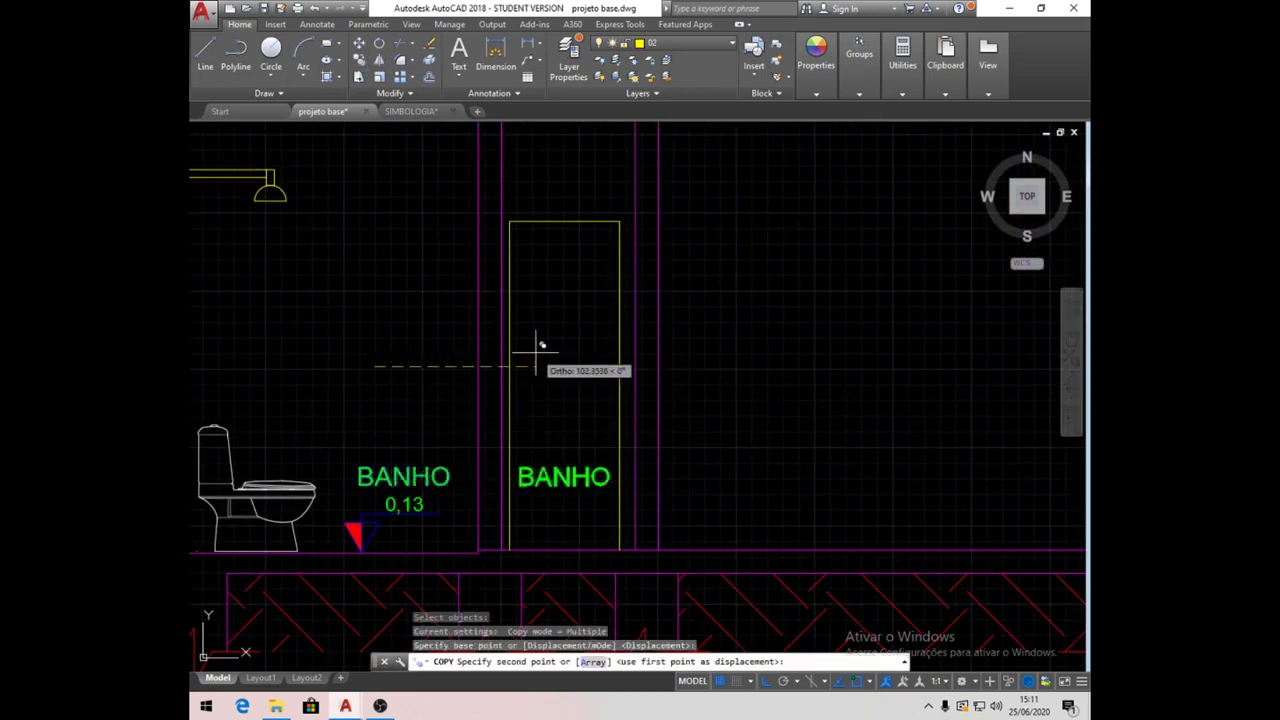
click(571, 457)
key(Return)
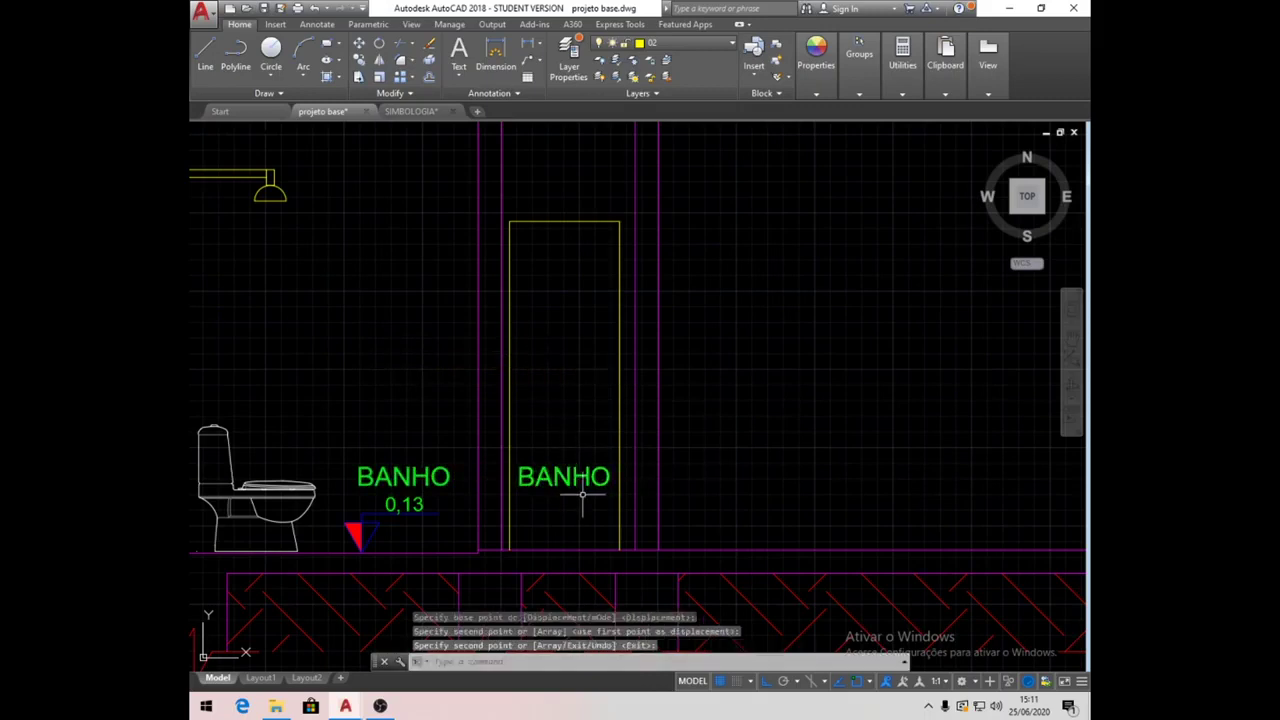
Change the copied corridor label's text to "CIRC.".
click(576, 488)
double_click(605, 478)
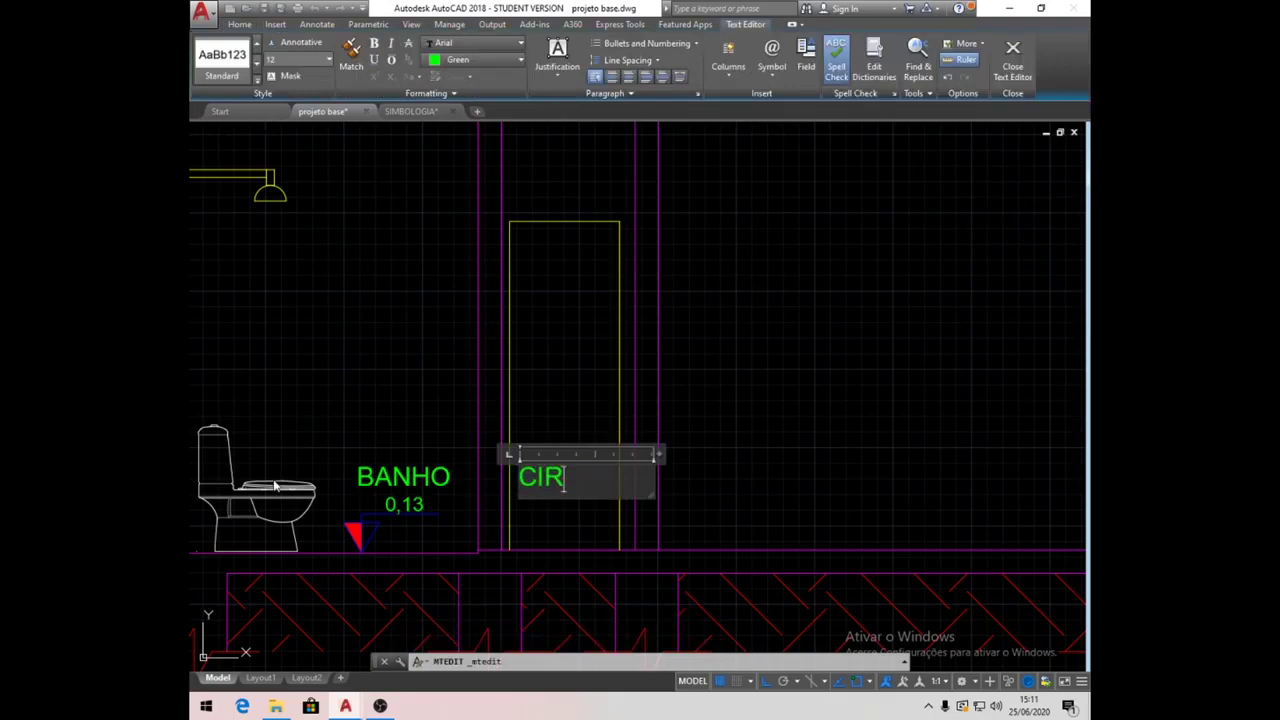
click(571, 359)
Try moving the CIRC. label within the corridor and undo that move.
click(586, 480)
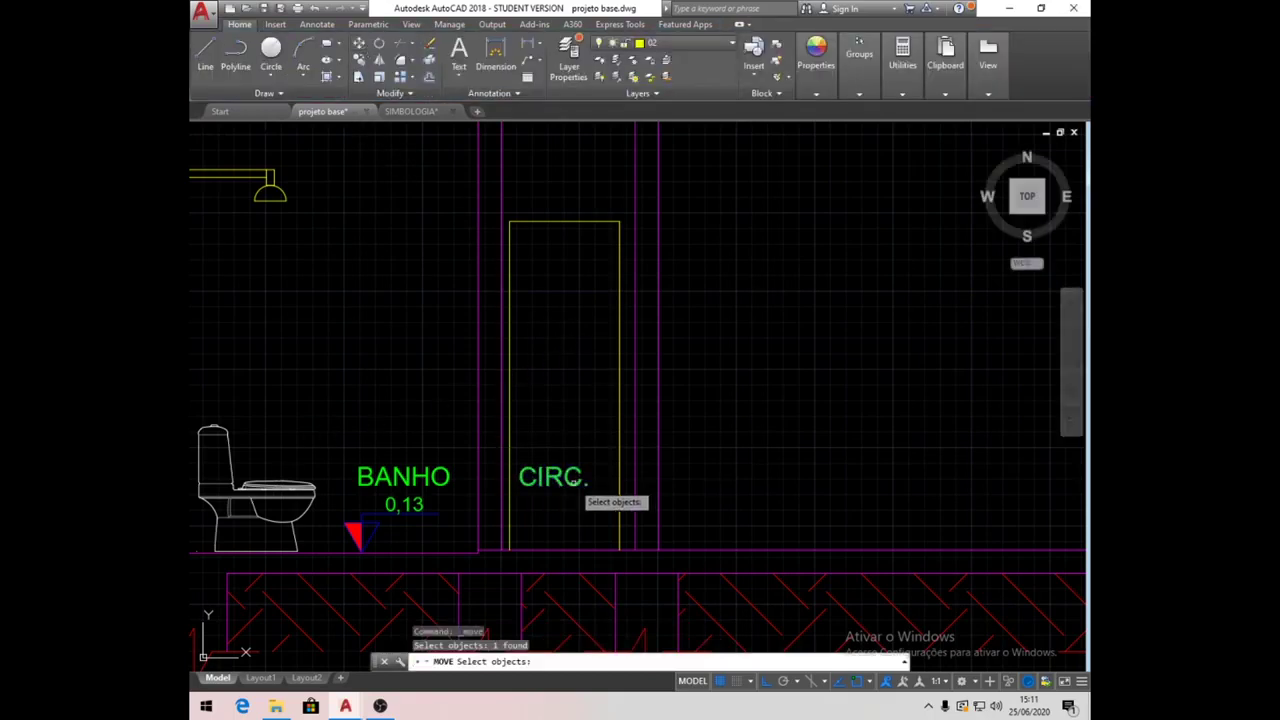
key(Return)
click(756, 397)
click(764, 452)
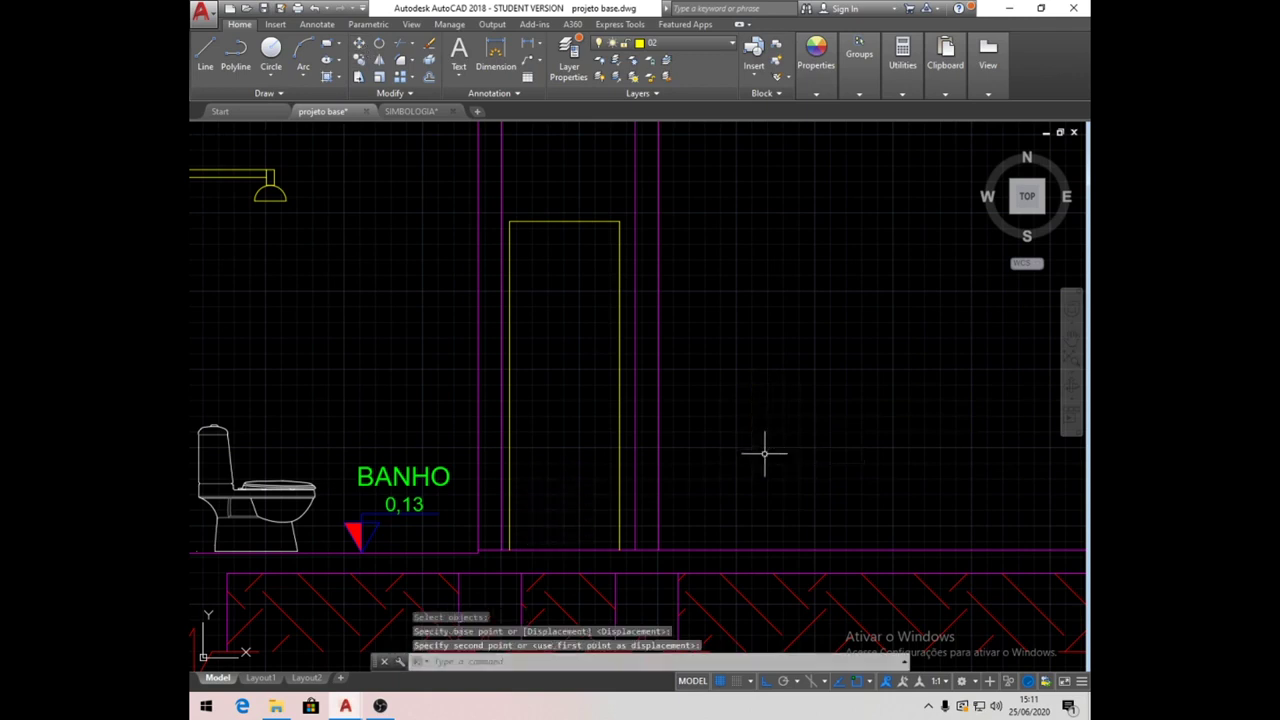
click(313, 9)
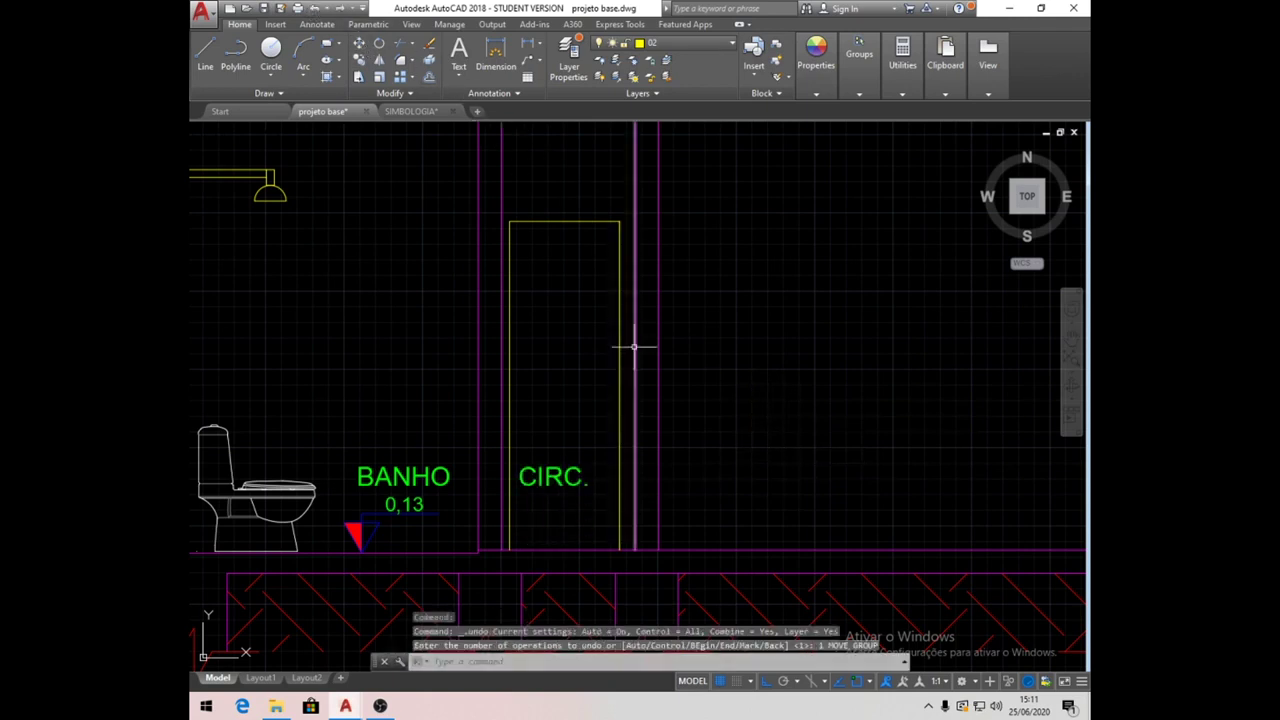
Move the CIRC. label straight down so it sits just above the corridor's floor line.
click(586, 476)
click(360, 48)
click(751, 330)
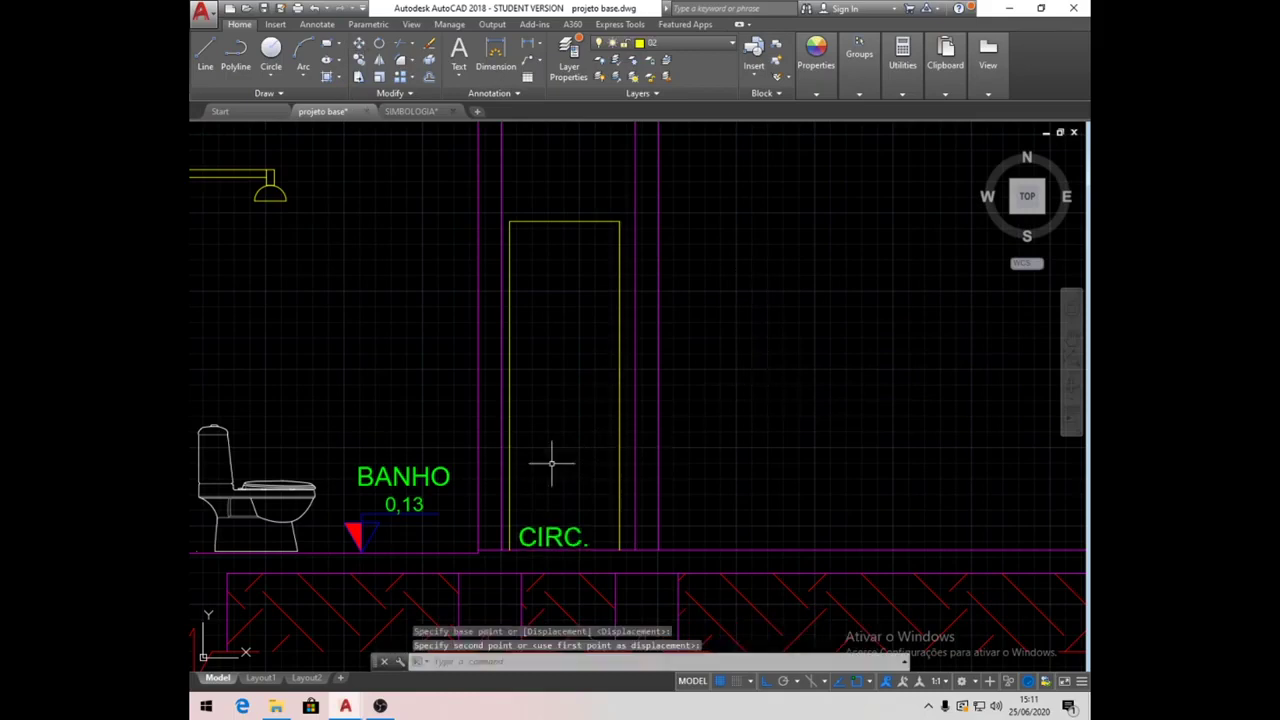
Move the BANHO label down beneath the 0,13 level line and slightly to the right, beside the level marker's triangle.
click(449, 474)
click(360, 45)
click(817, 367)
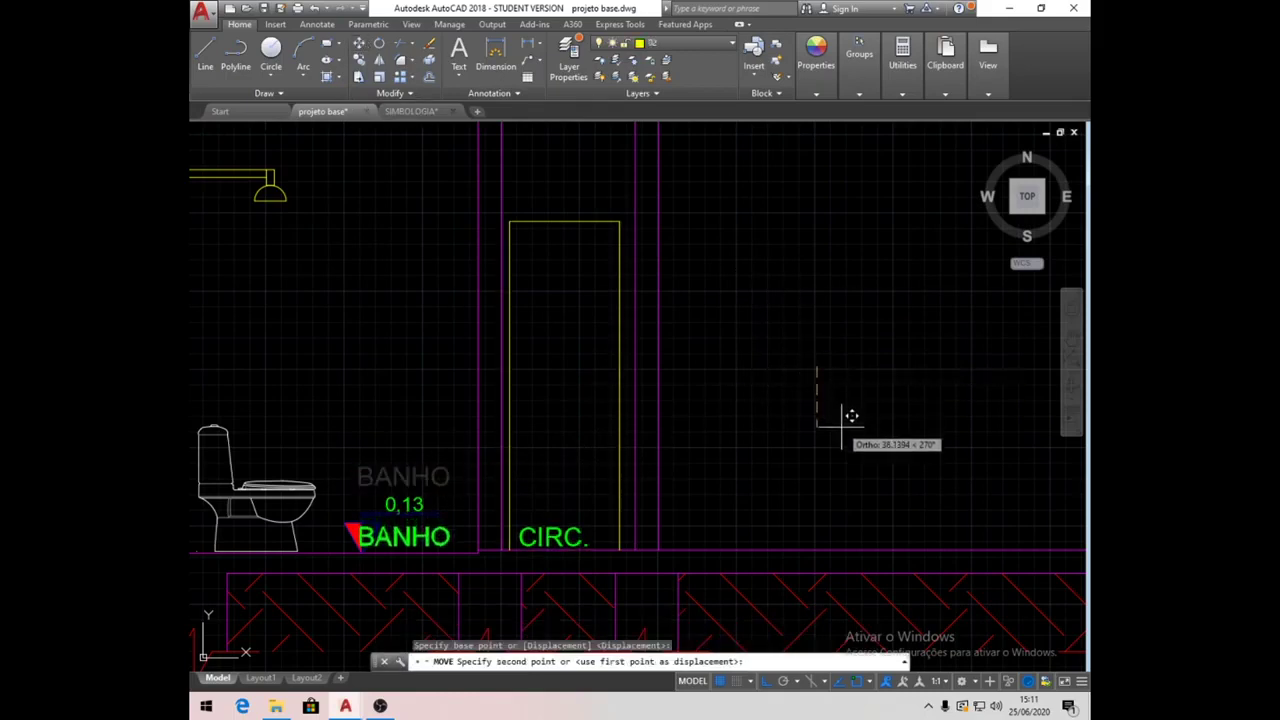
click(846, 427)
click(360, 45)
click(440, 538)
key(Return)
click(332, 330)
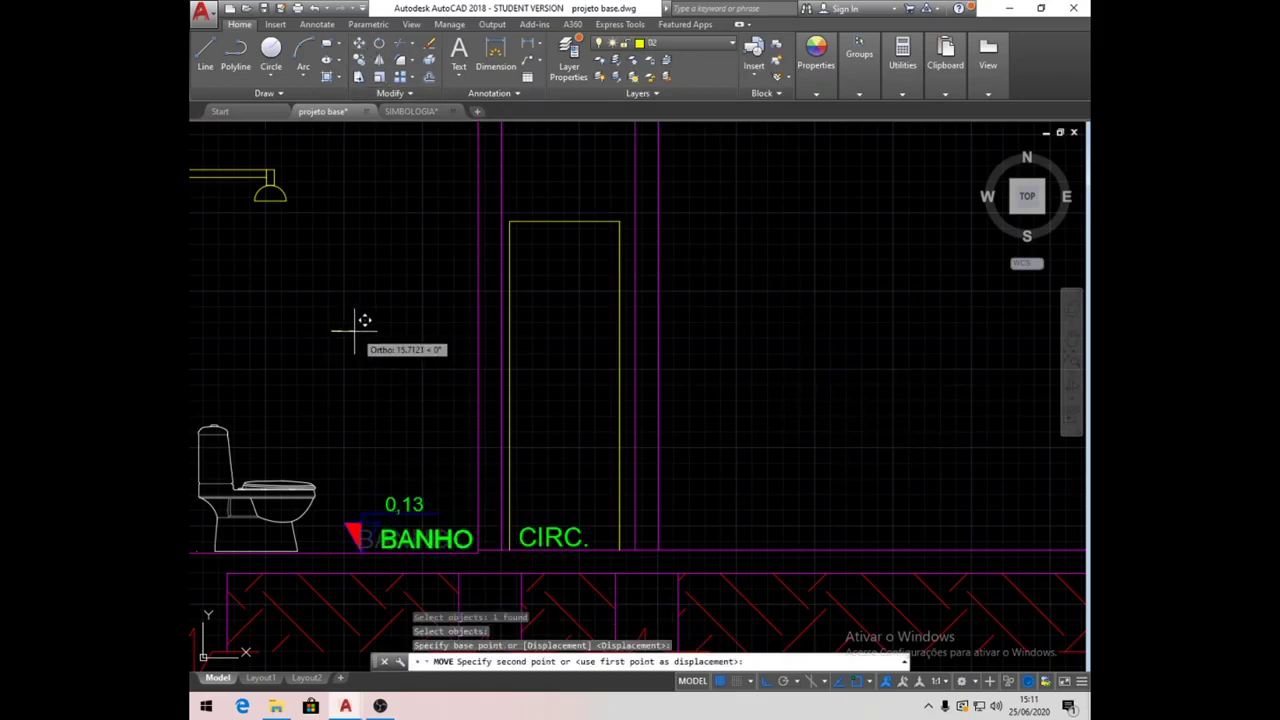
click(358, 330)
scroll(481, 325, down, 2)
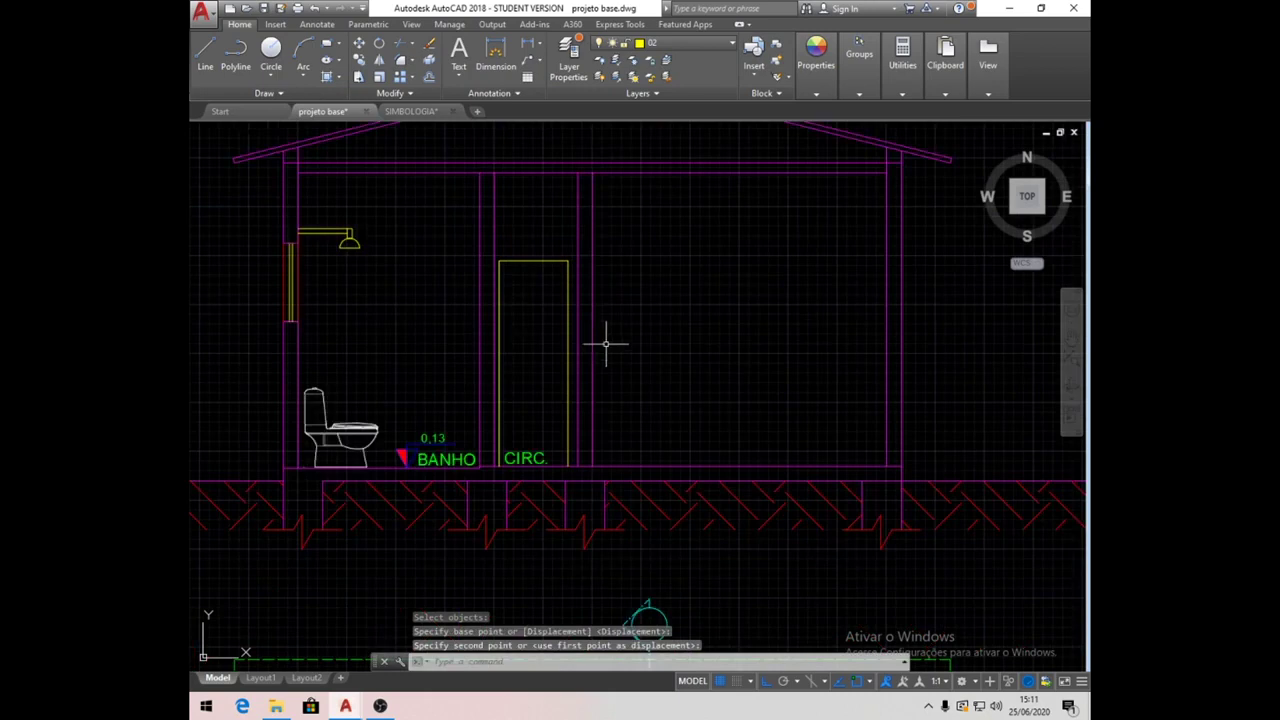
Copy the bathroom's level marker with its 0,13 text and BANHO label along the floor into the large room on the right.
scroll(543, 486, up, 2)
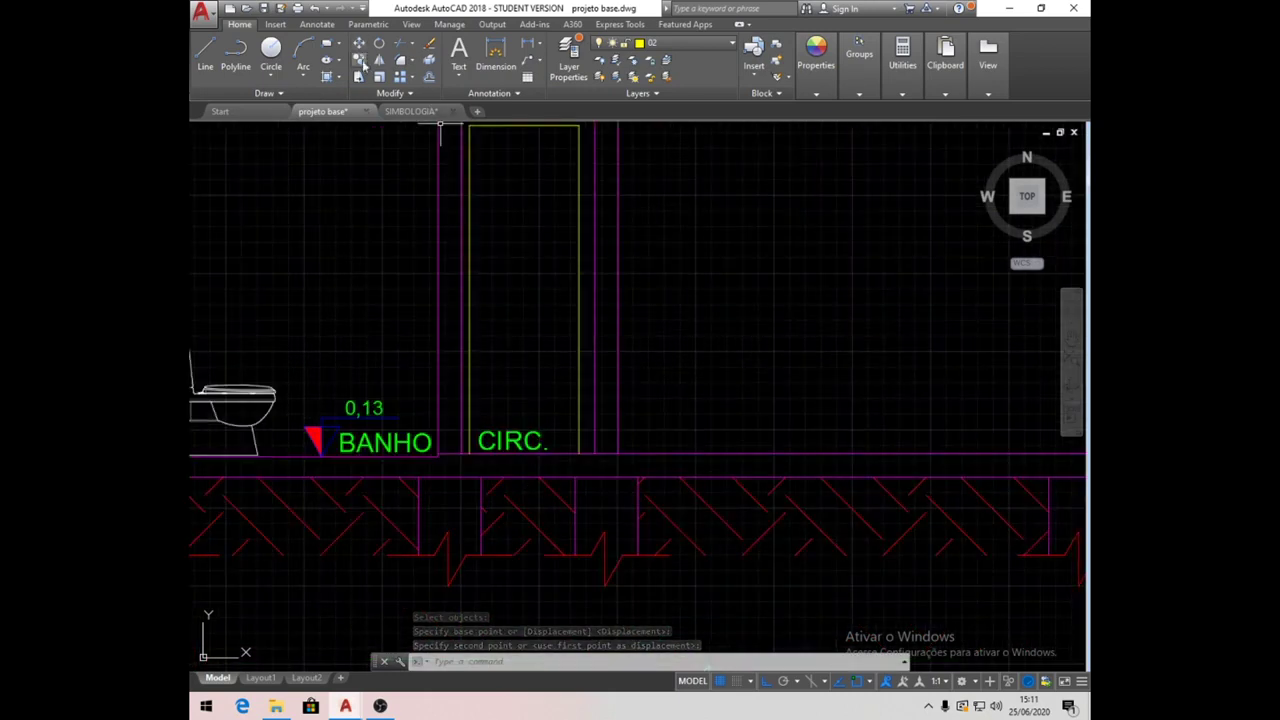
click(358, 60)
click(285, 362)
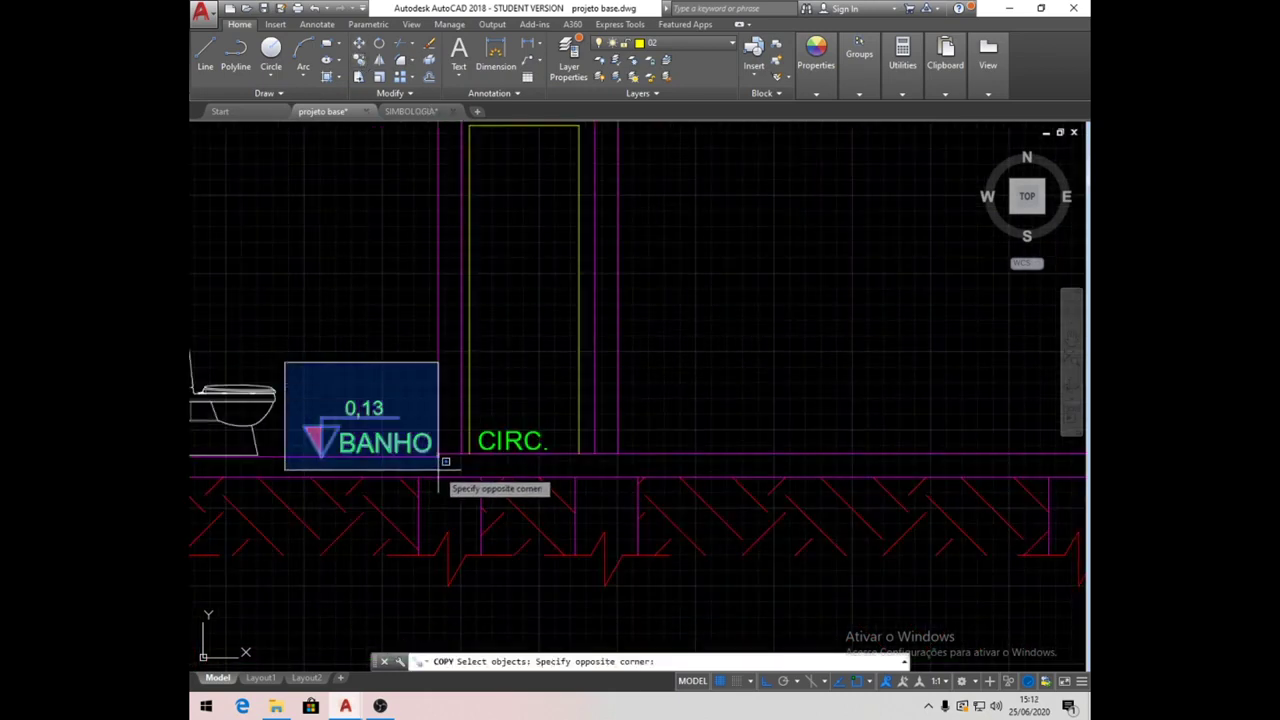
click(435, 466)
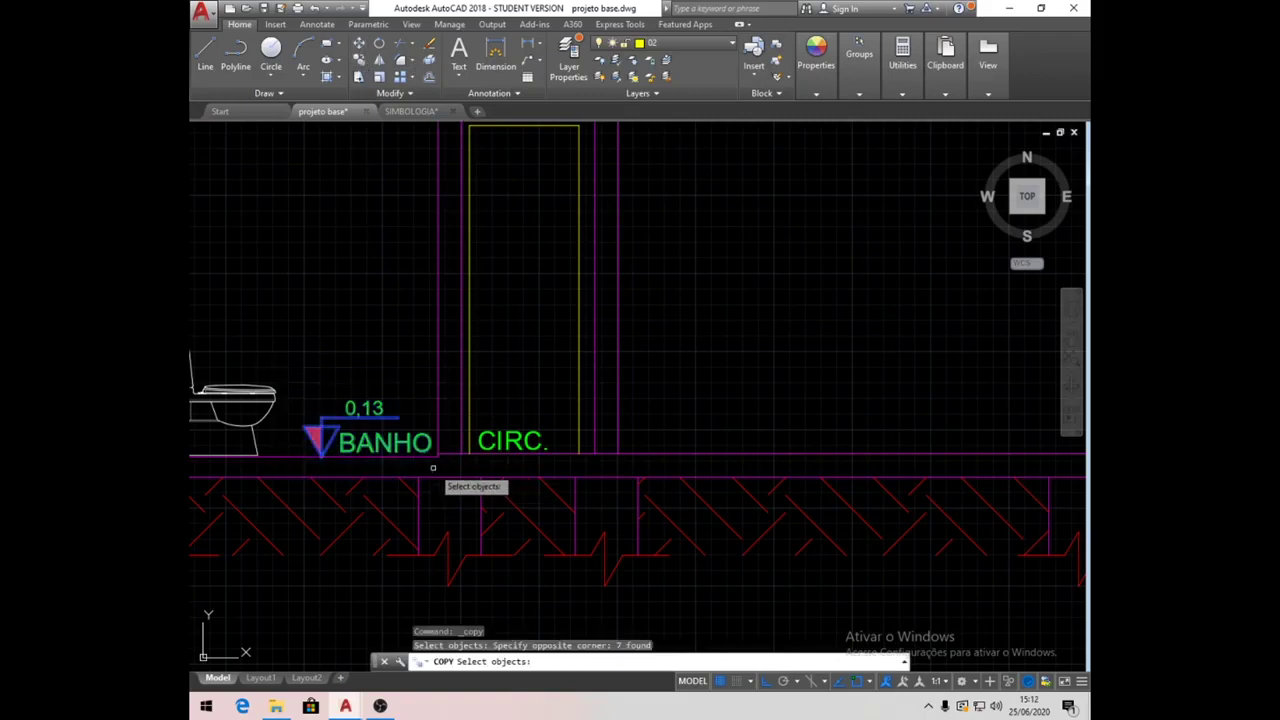
key(Return)
click(322, 452)
scroll(330, 460, down, 4)
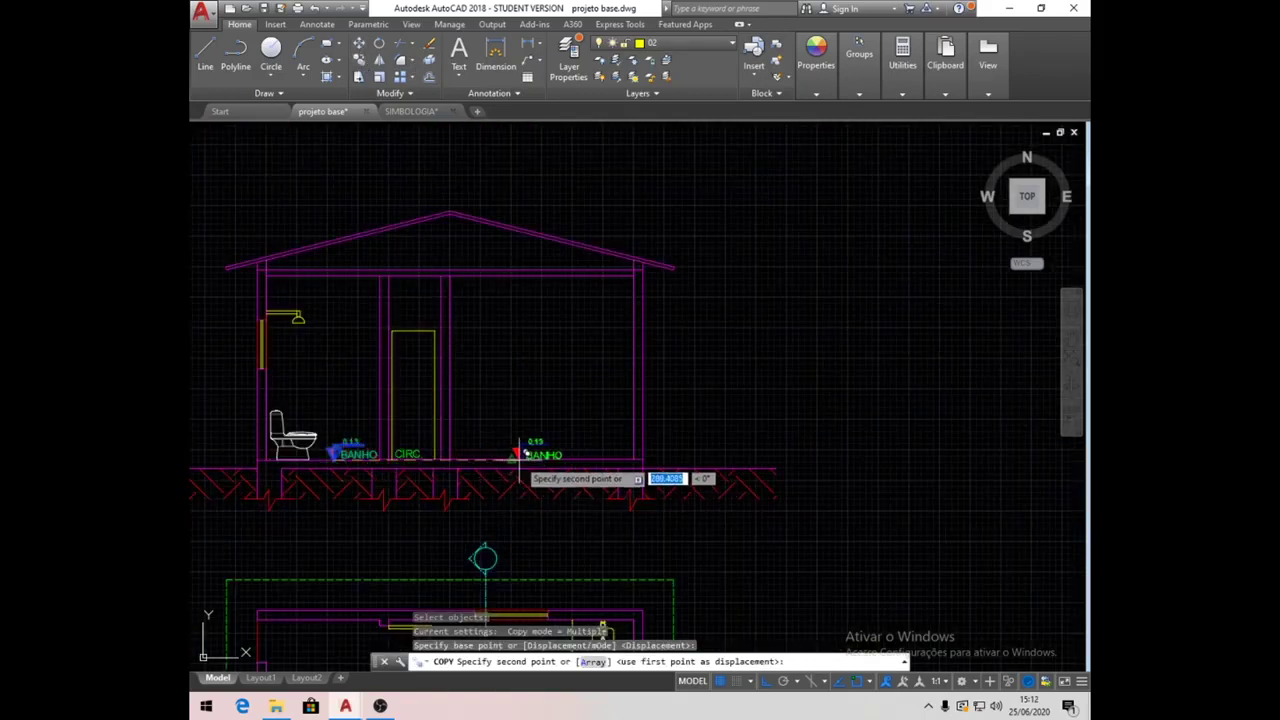
click(543, 430)
scroll(527, 438, up, 5)
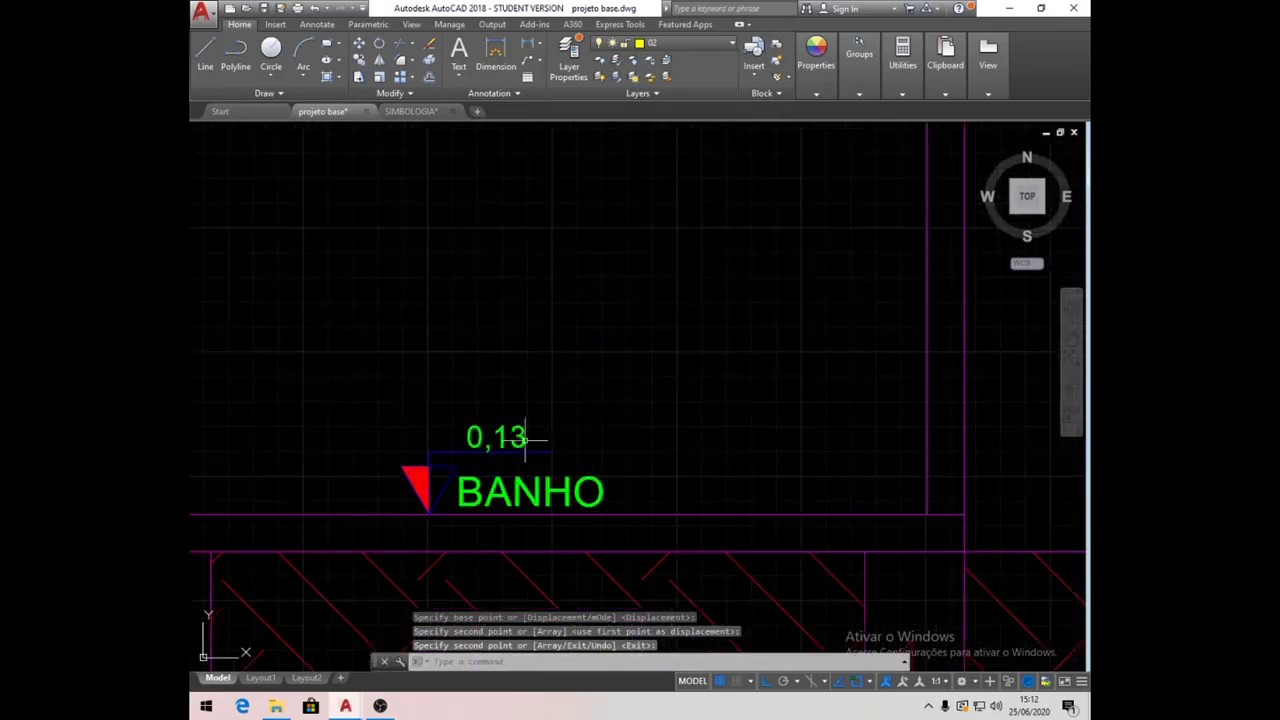
Change the copied marker's level text in the large room to 0,15 and its room label to QUARTO.
key(Return)
double_click(490, 437)
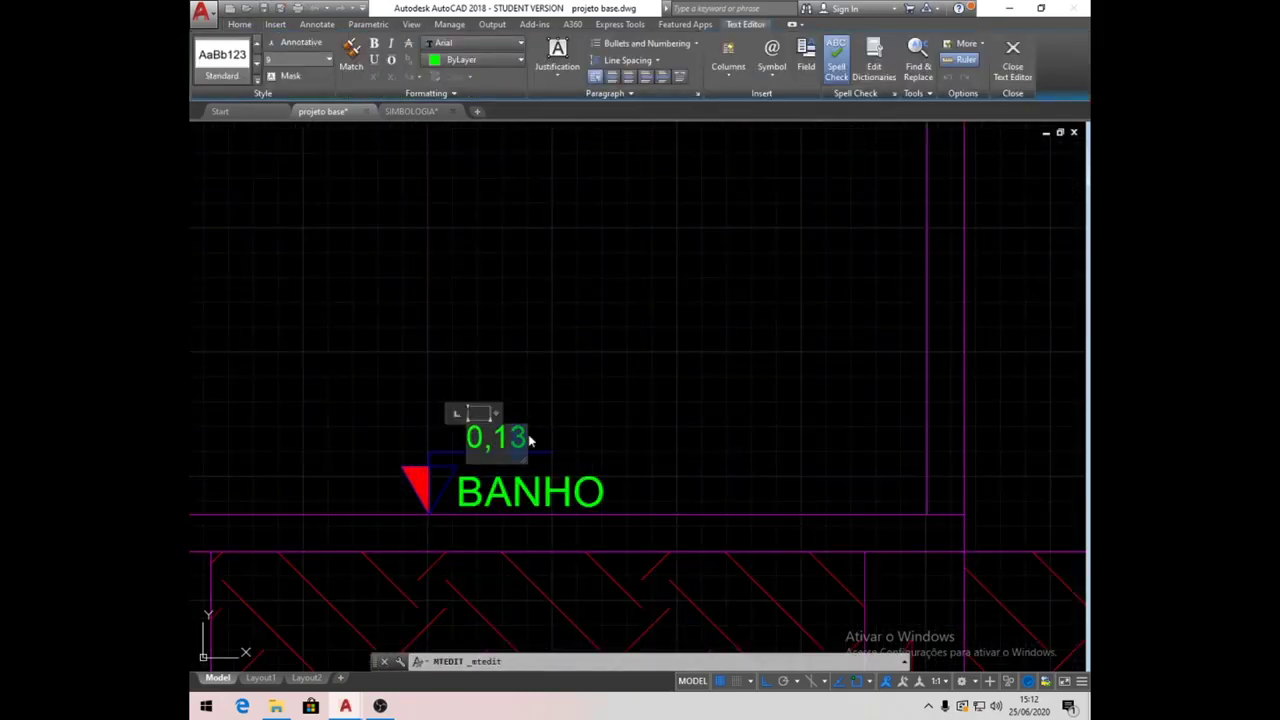
click(680, 438)
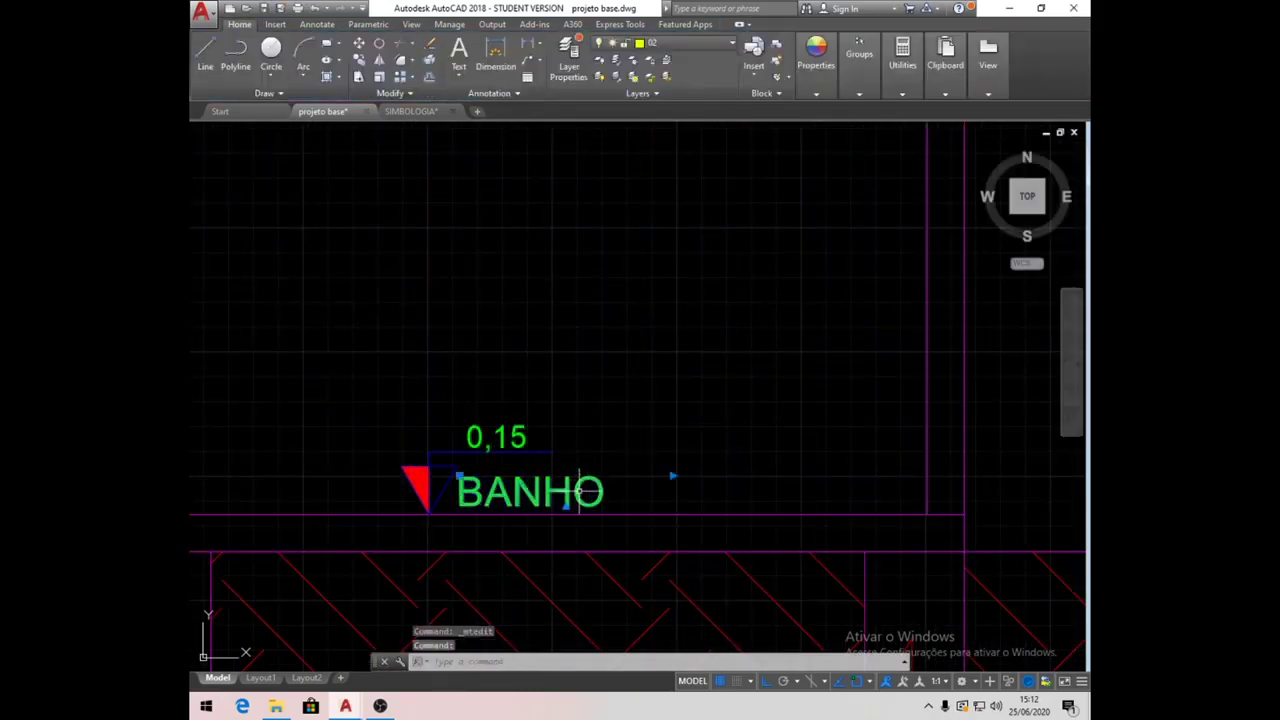
double_click(580, 491)
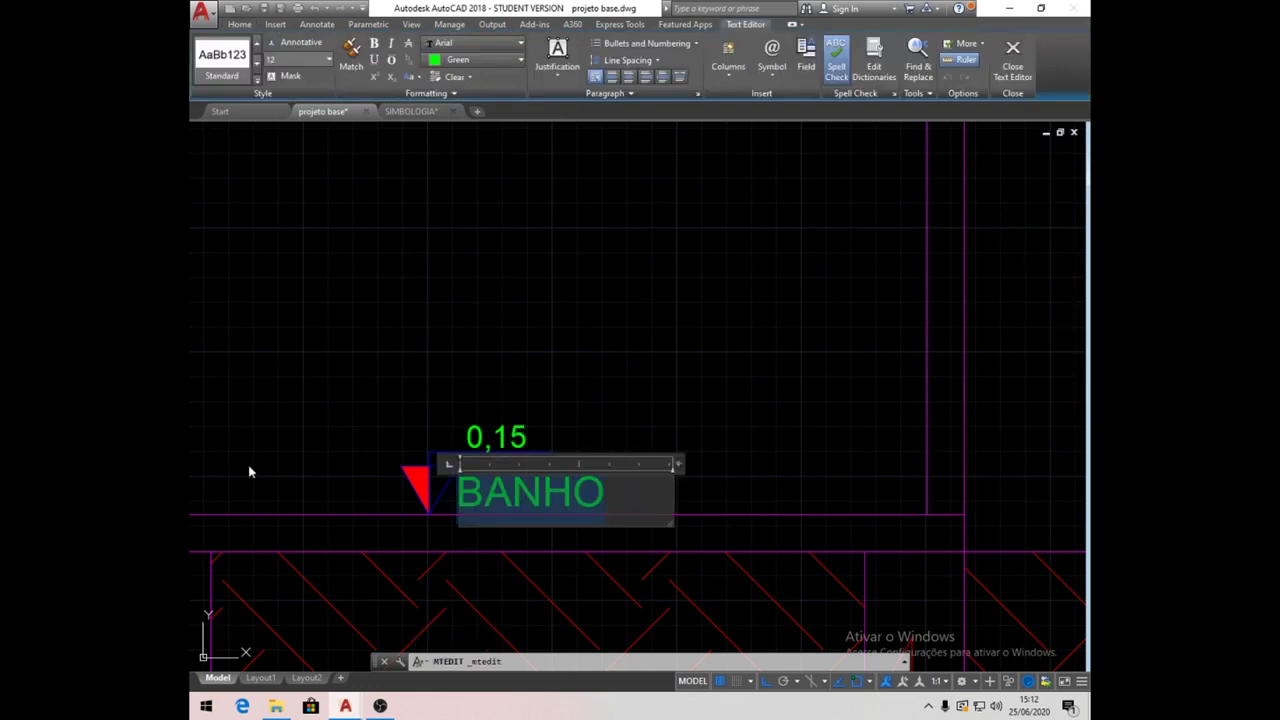
text(QUARTO)
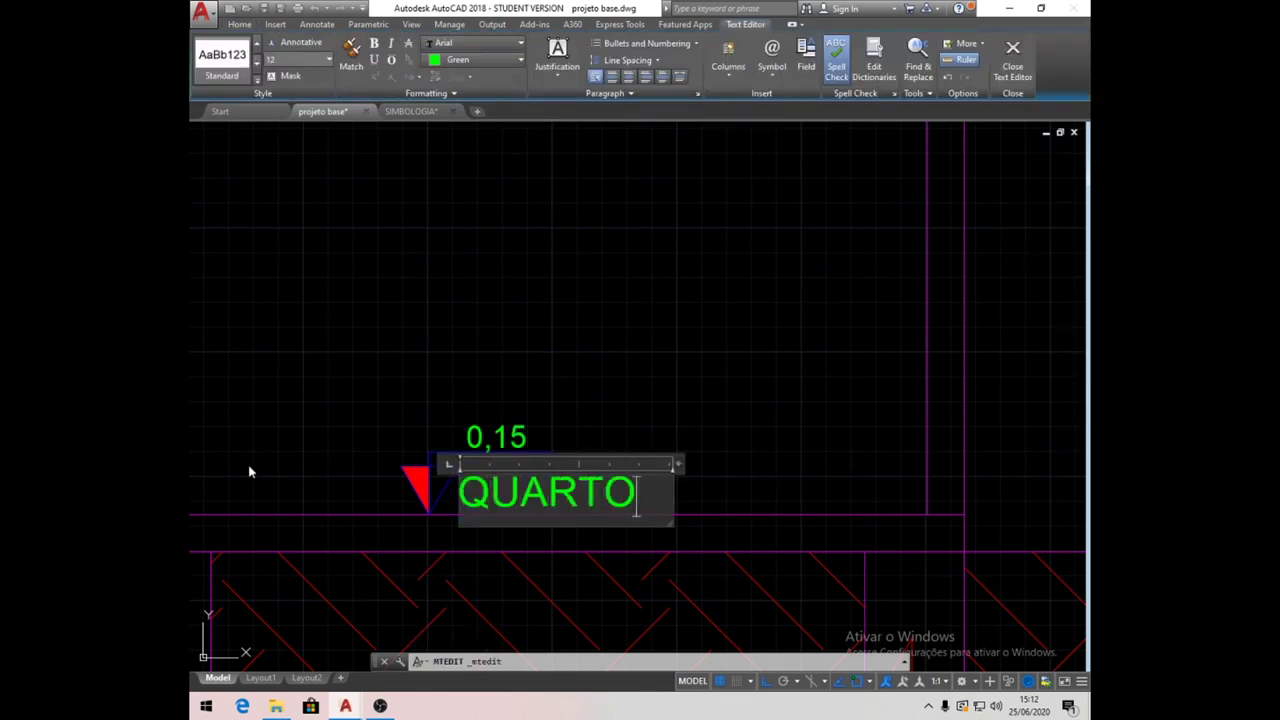
click(283, 447)
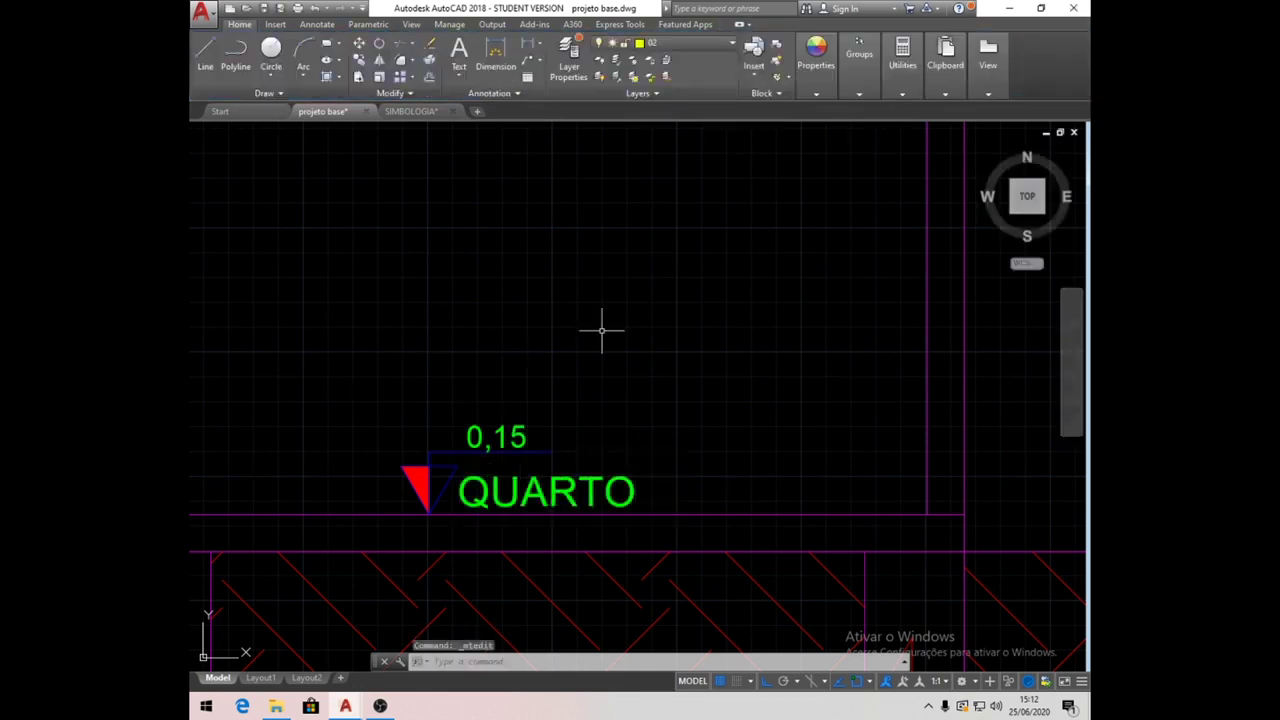
Offset the QUARTO floor line upward by 100, and offset the resulting line upward by another 100.
scroll(601, 330, down, 4)
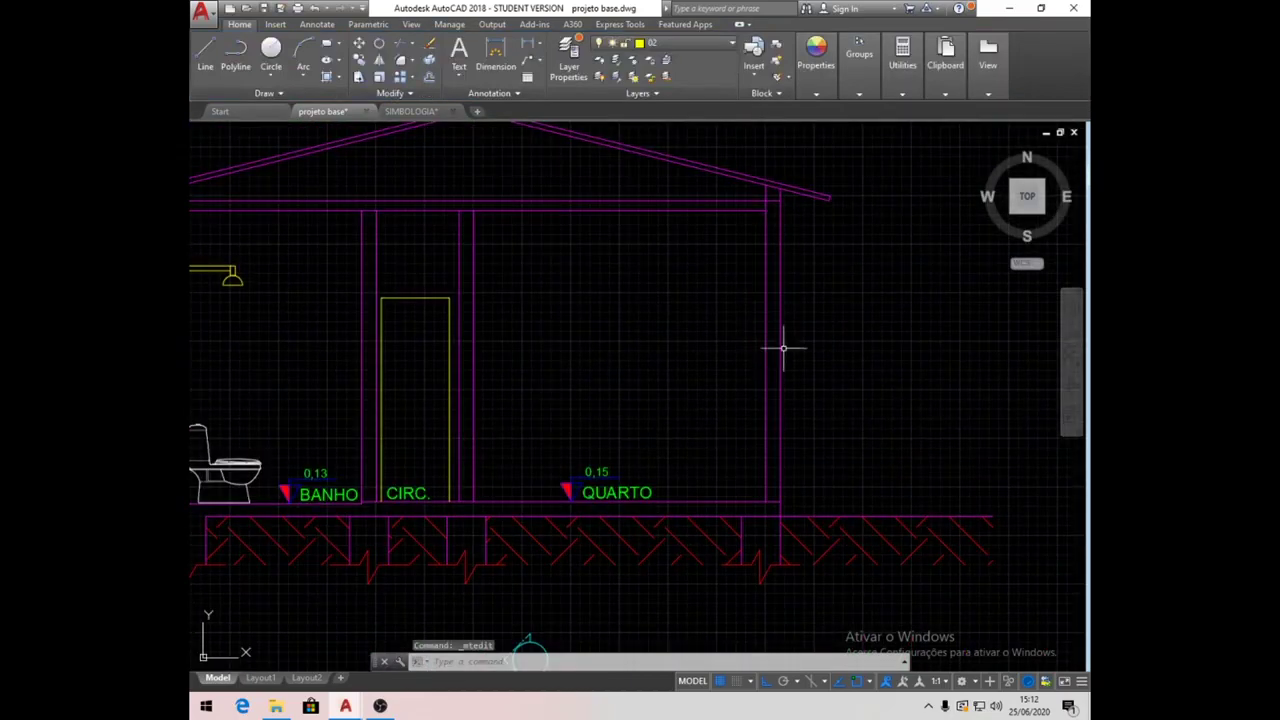
scroll(770, 347, down, 2)
scroll(778, 346, up, 2)
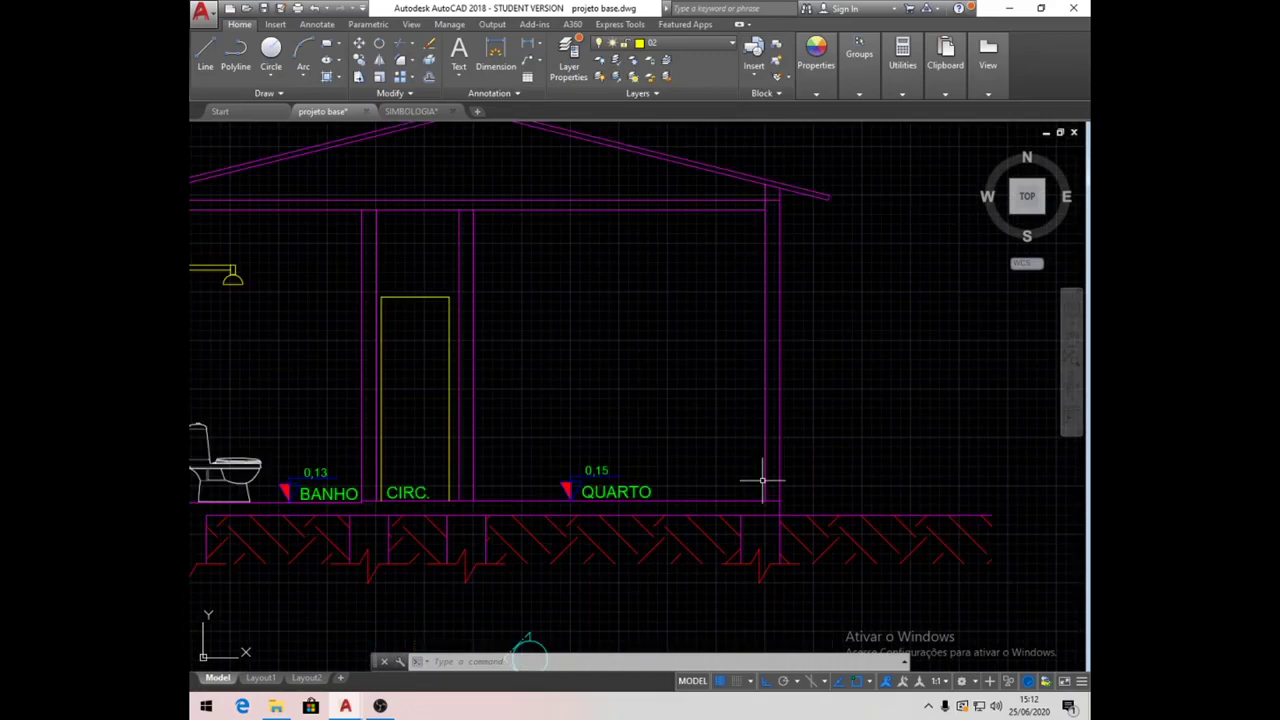
click(430, 78)
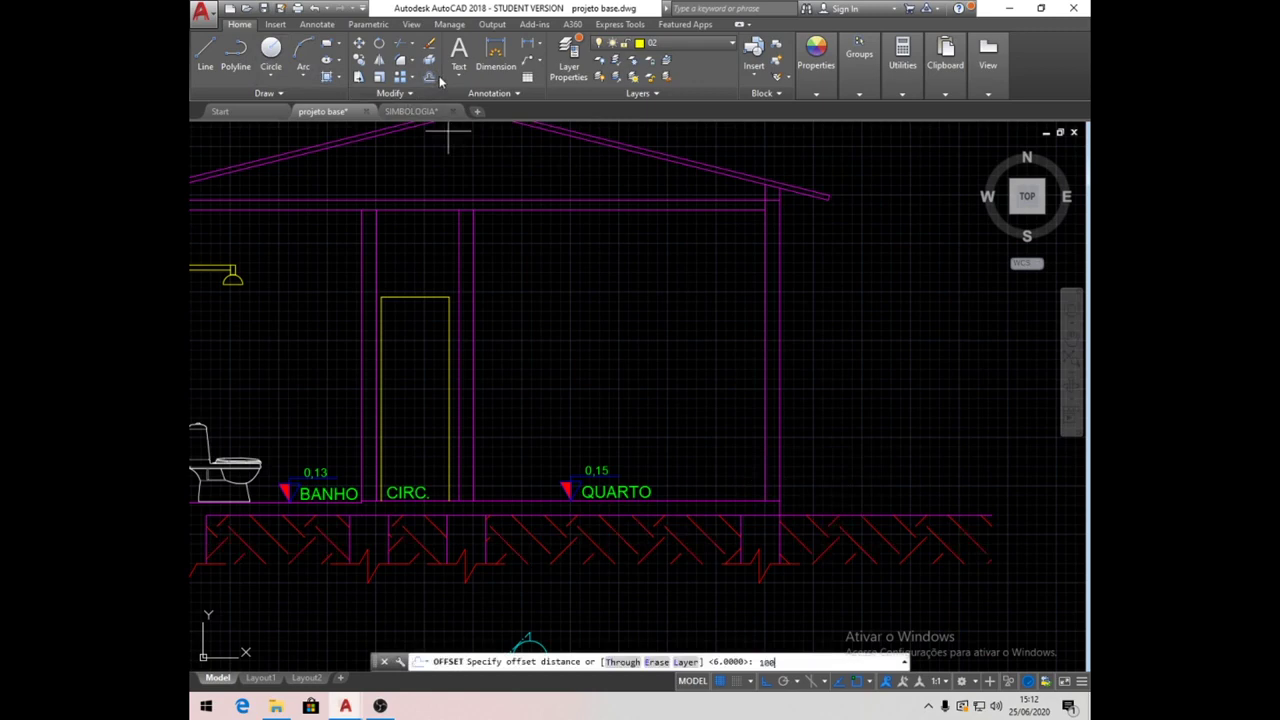
text(100)
key(Return)
click(776, 499)
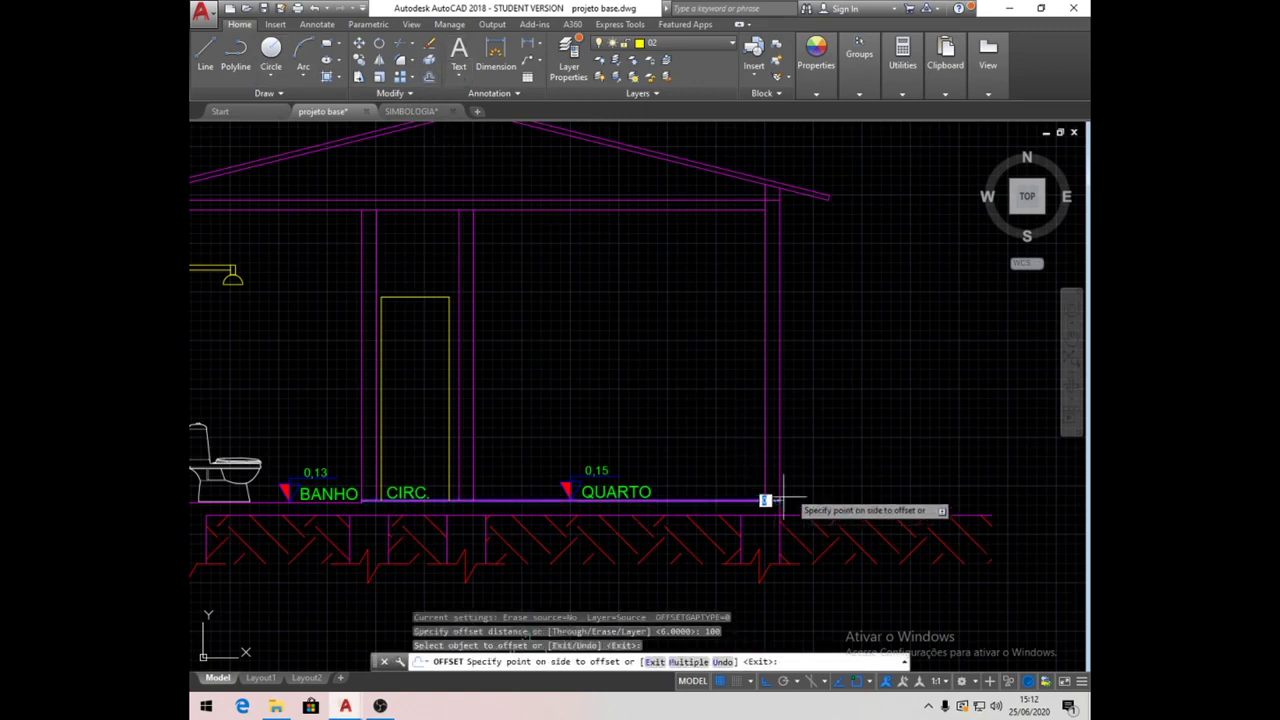
click(840, 405)
click(733, 404)
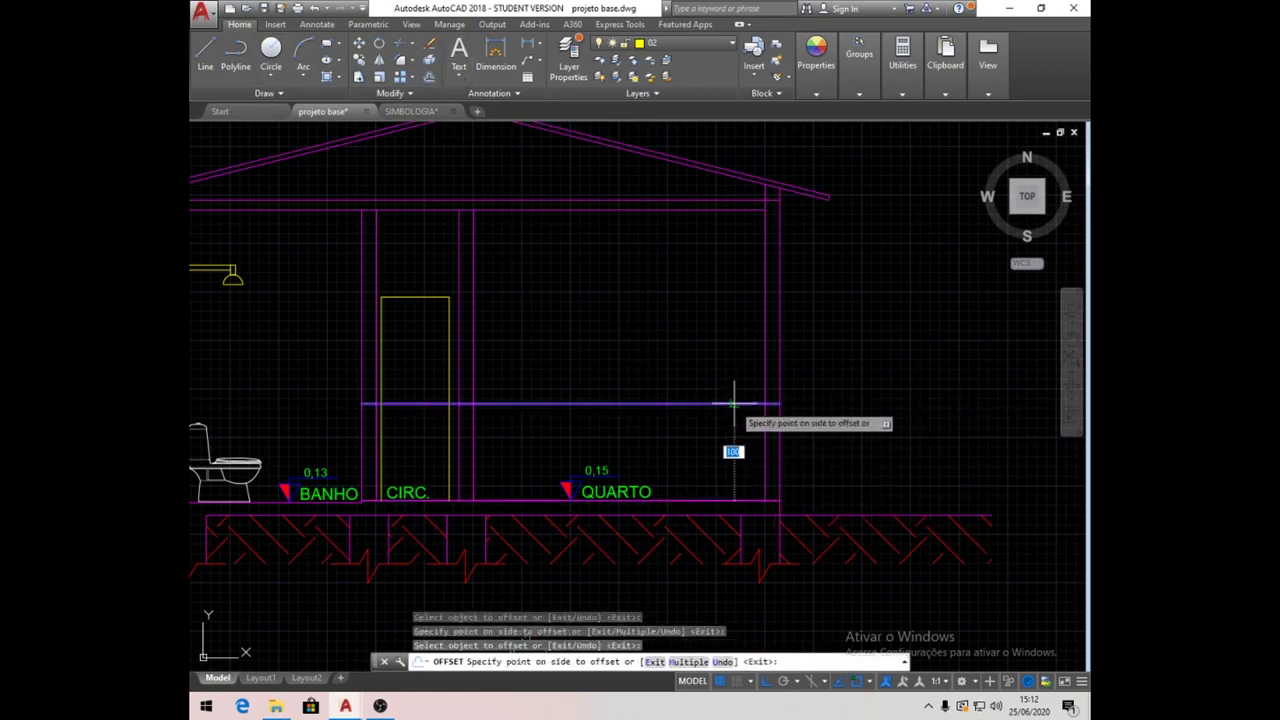
click(718, 287)
key(Return)
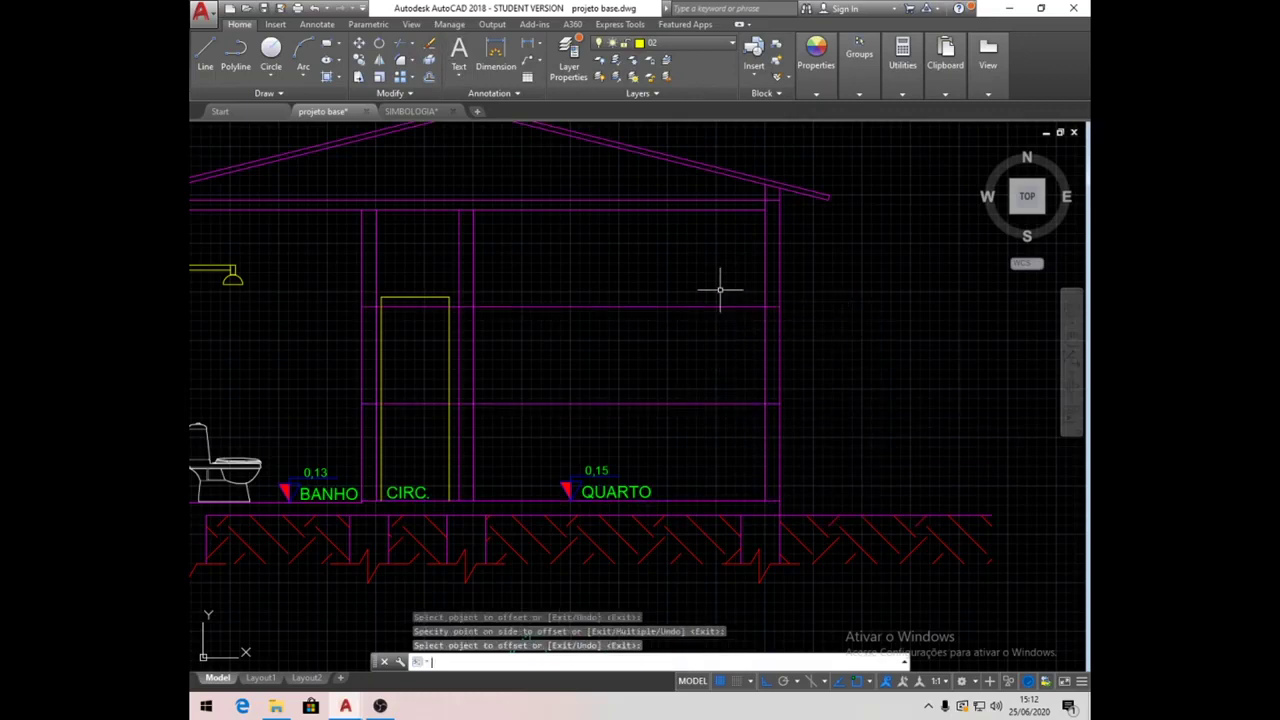
Trim both offset lines out of the QUARTO interior and cut away the outer wall's faces between them to open the window.
click(400, 44)
key(Return)
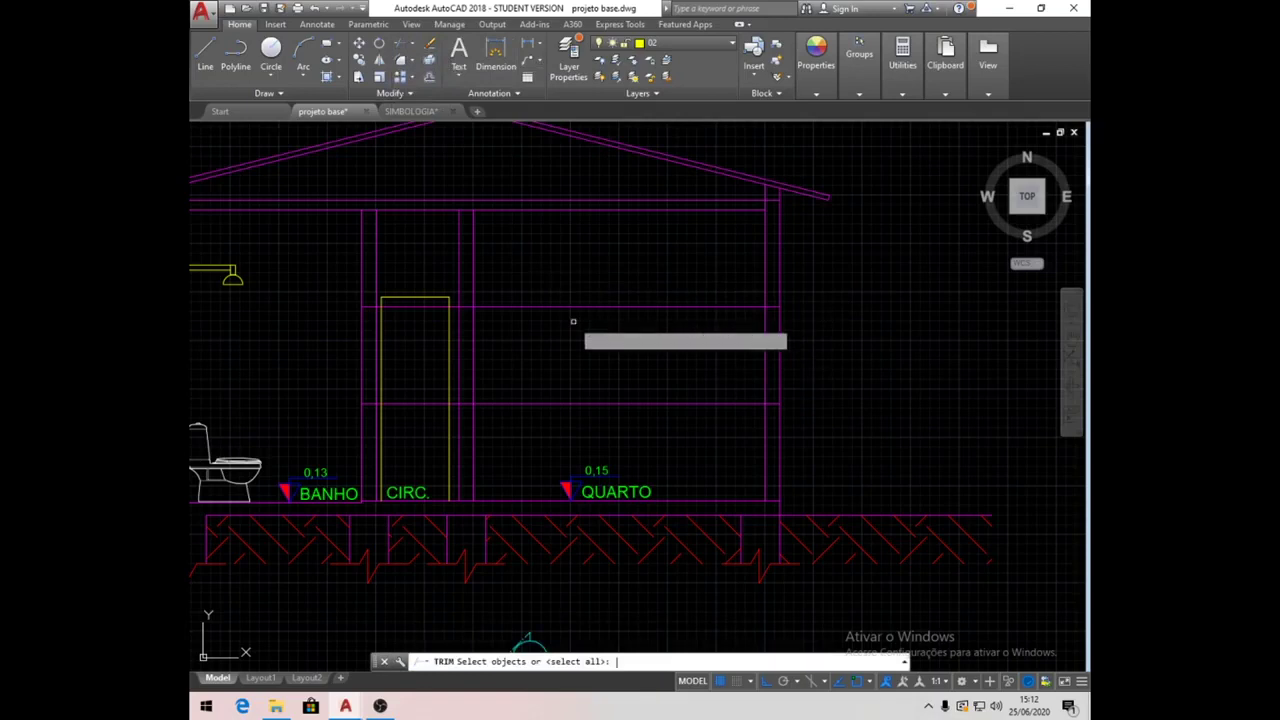
click(706, 307)
click(734, 403)
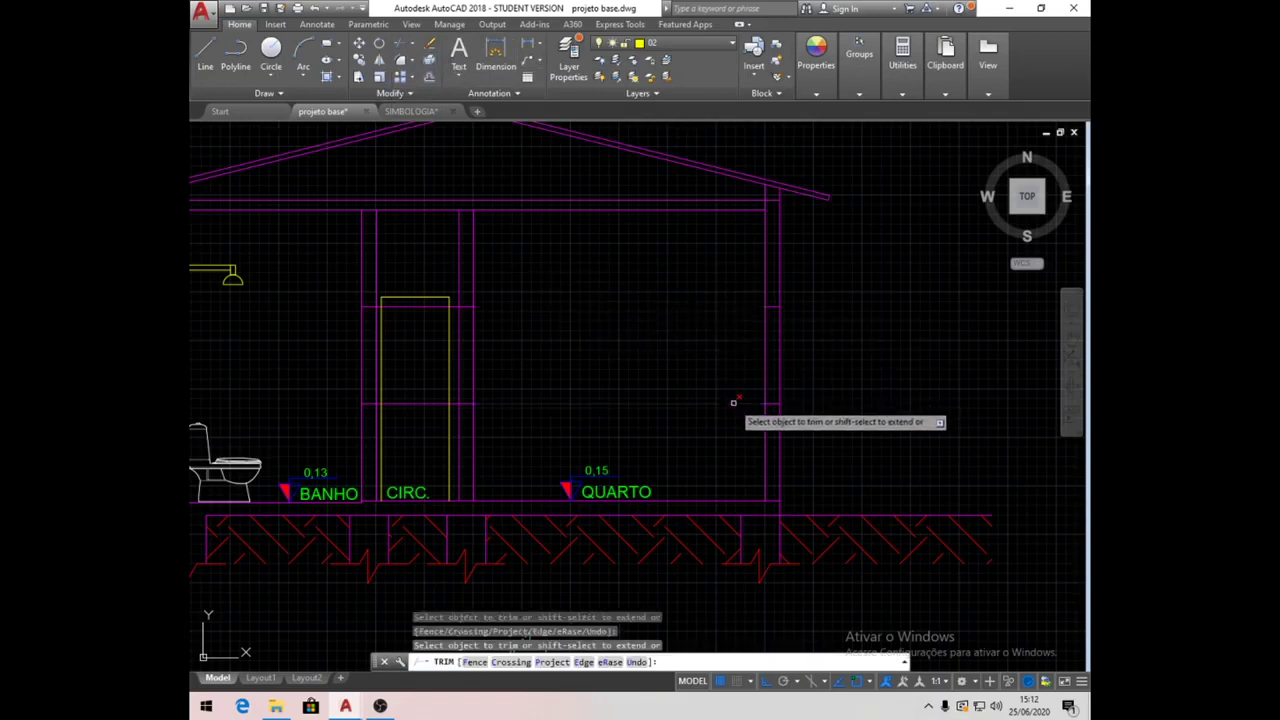
click(813, 368)
click(734, 352)
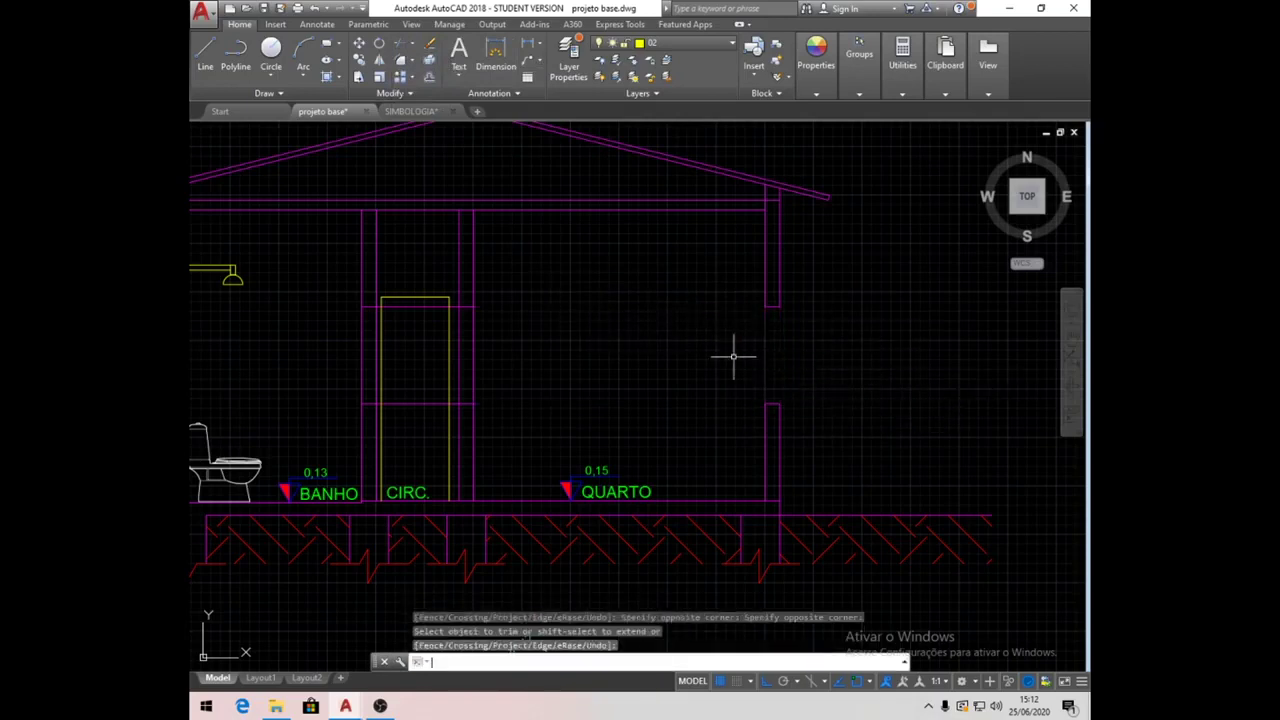
Erase the two leftover offset line pieces crossing the corridor and its walls.
click(421, 424)
click(407, 385)
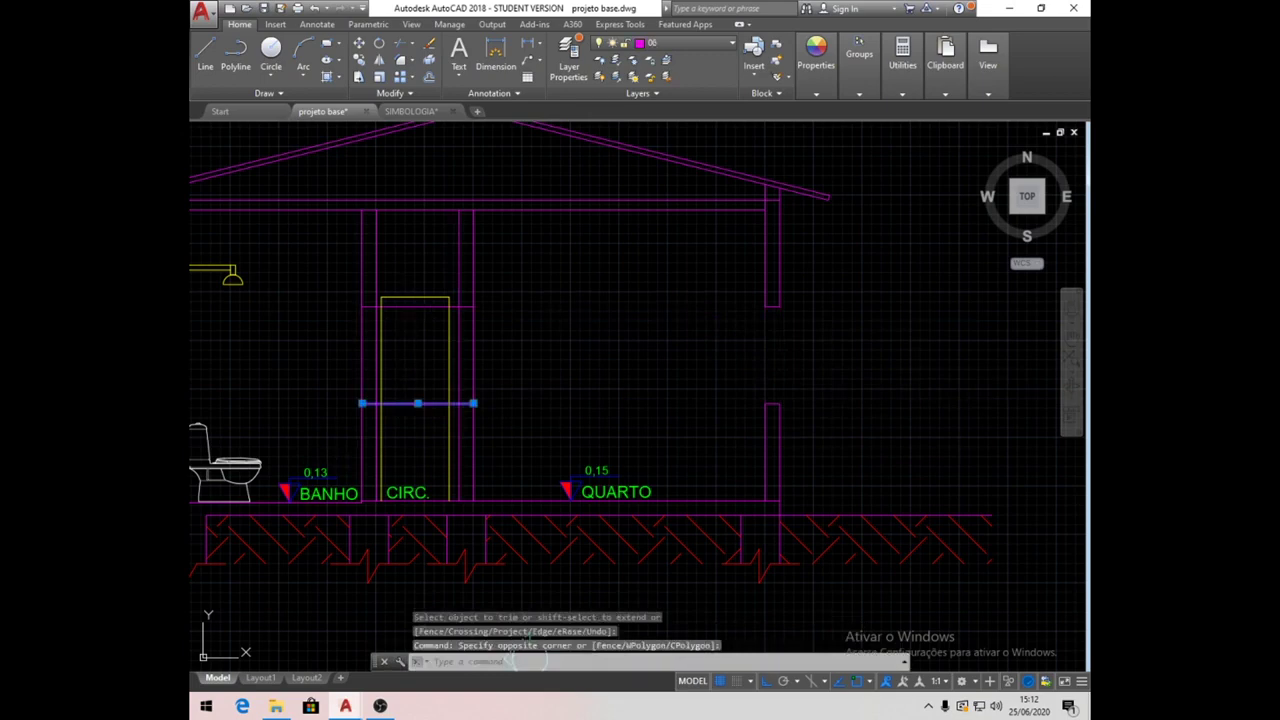
click(605, 343)
key(Delete)
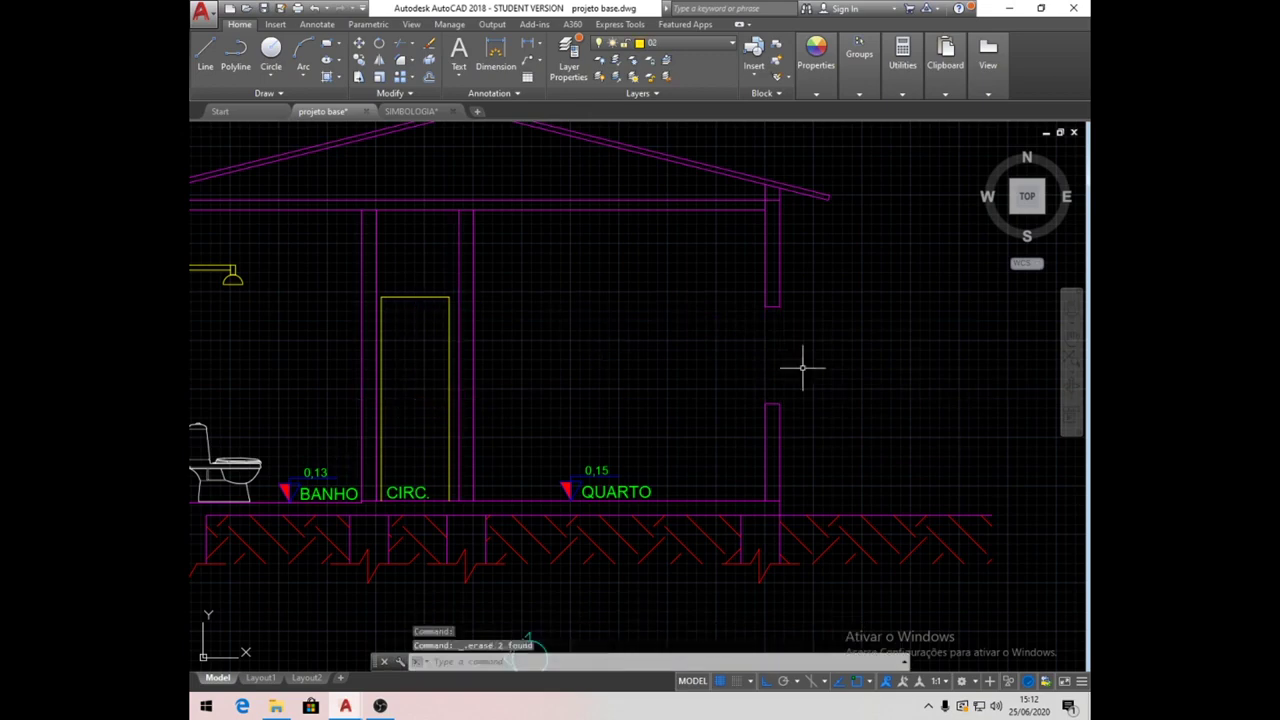
Make layer 01 current and draw two vertical lines closing the inner and outer faces of the QUARTO window opening.
middle_drag(813, 374, 746, 365)
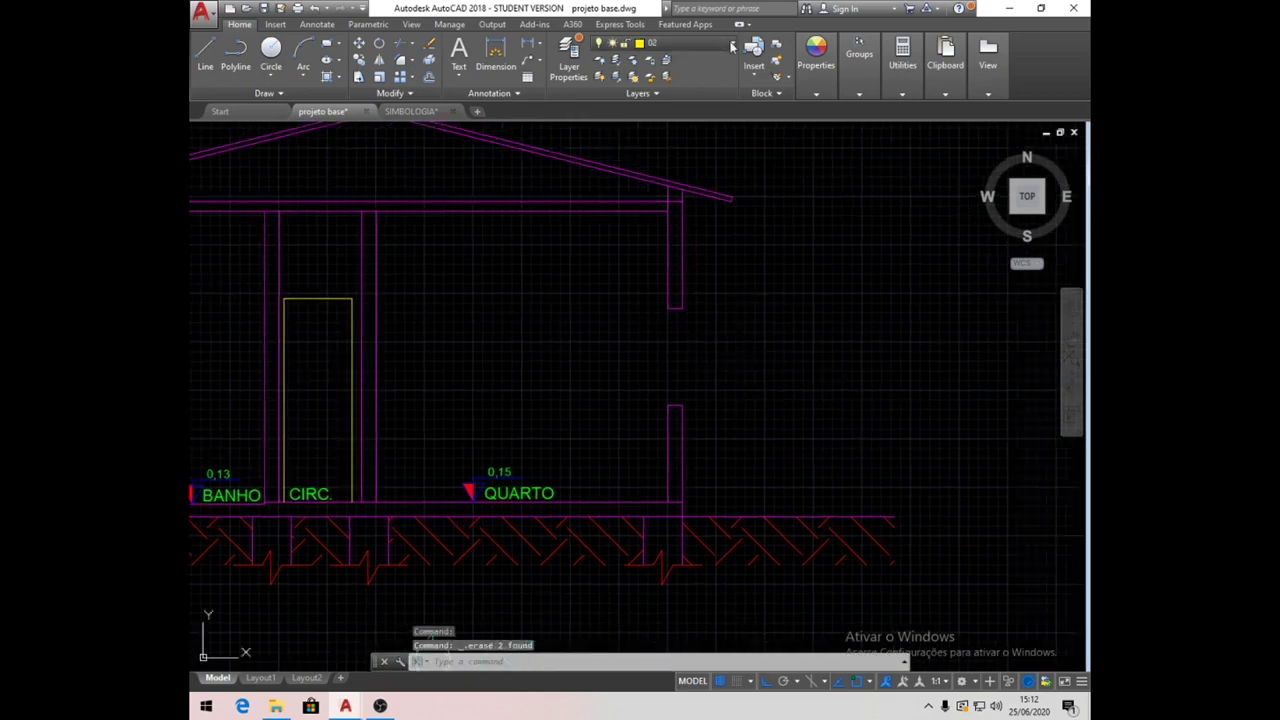
click(730, 45)
click(657, 76)
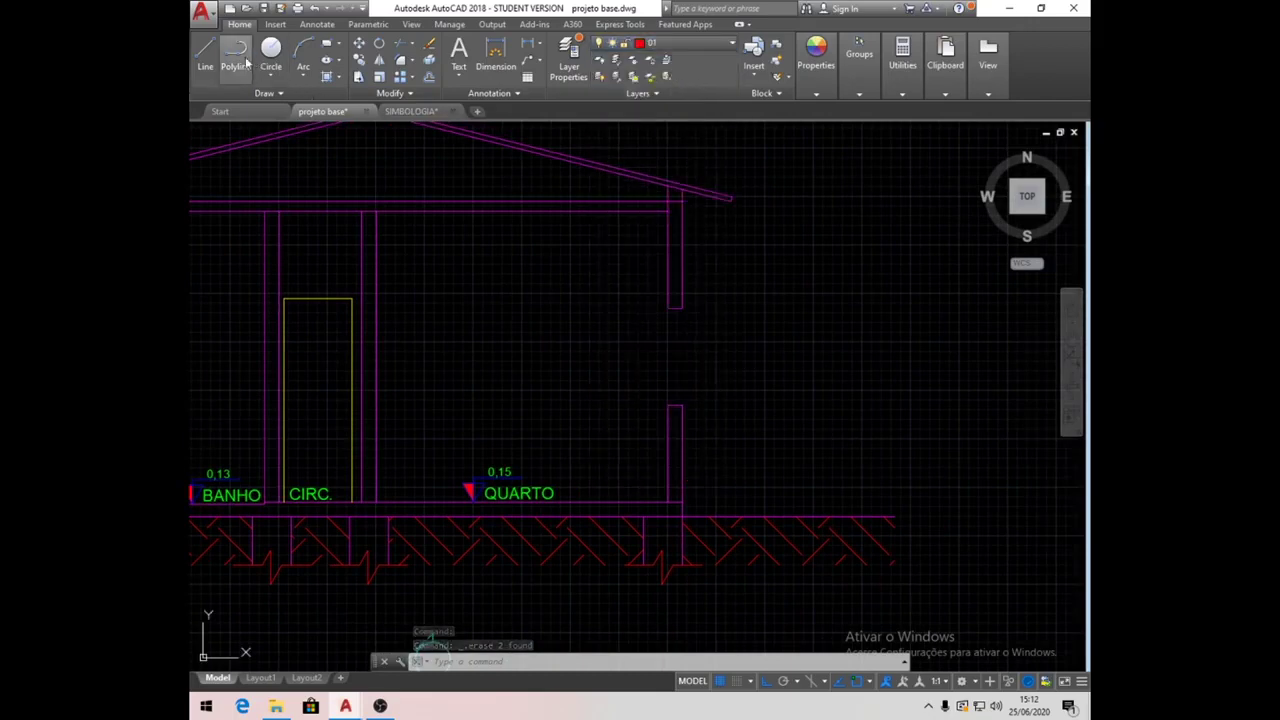
click(205, 55)
click(670, 406)
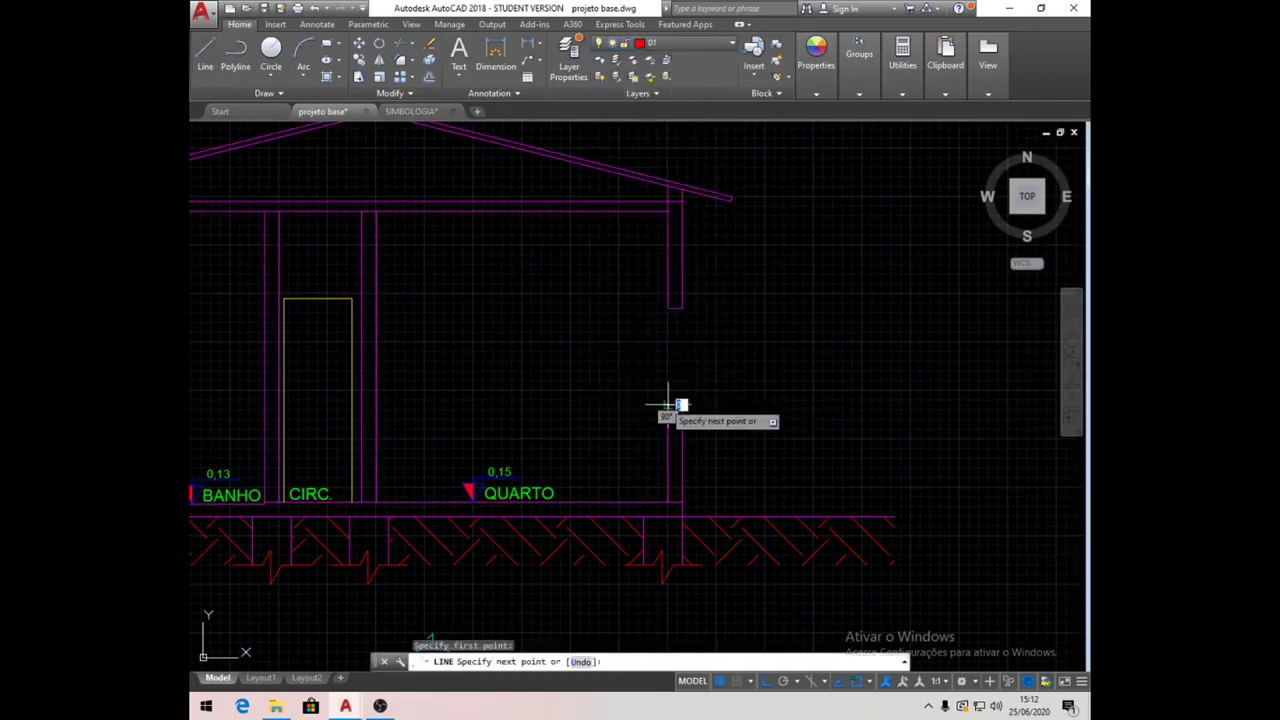
click(668, 307)
key(Return)
key(Return)
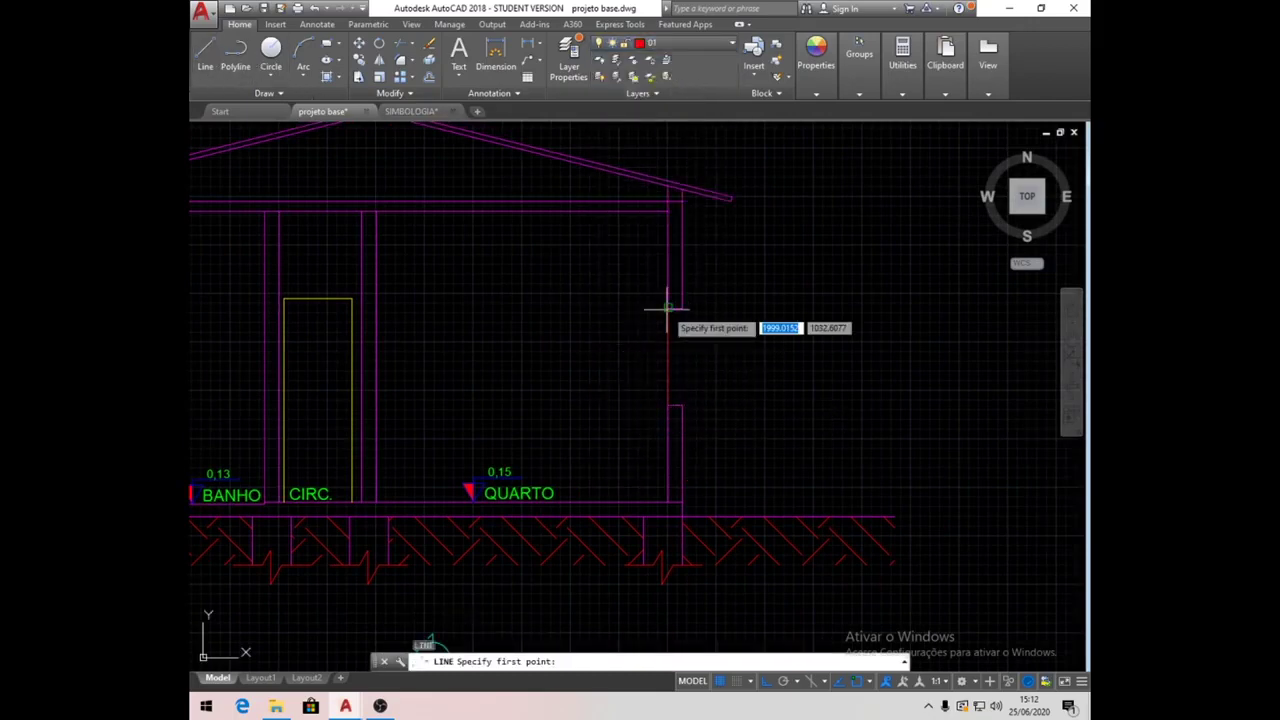
click(682, 406)
click(682, 307)
key(Return)
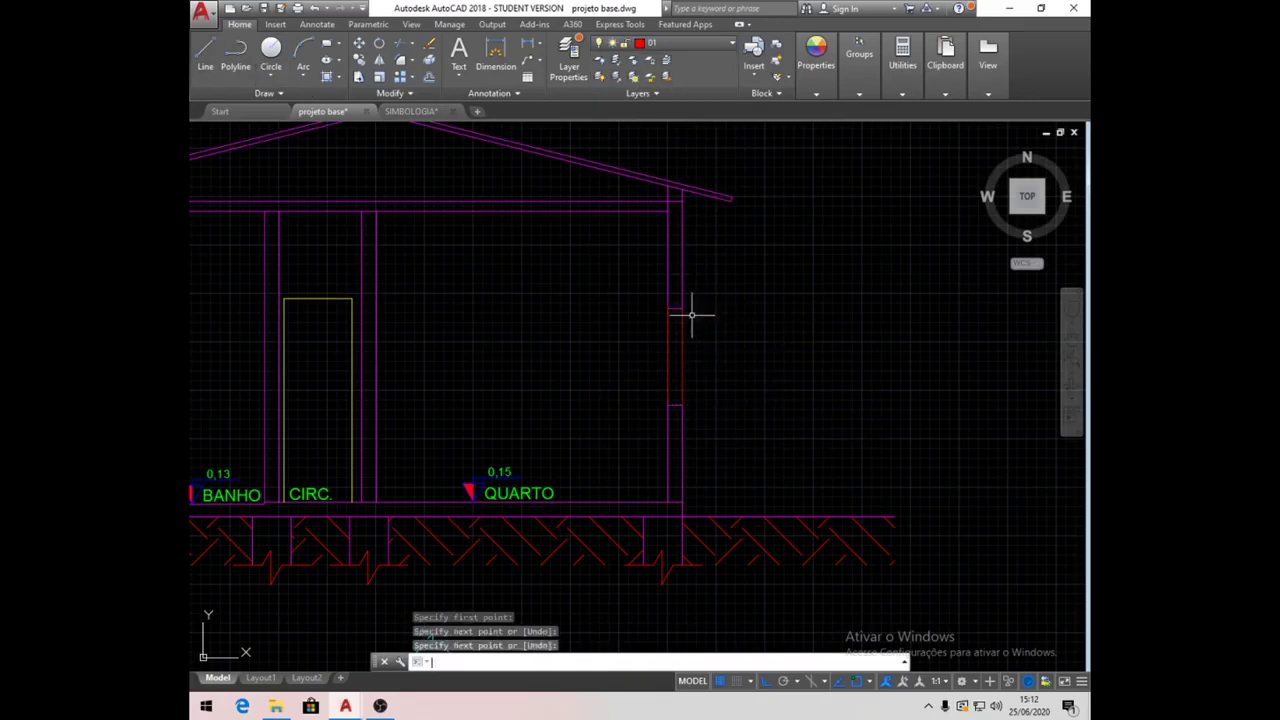
Offset both vertical lines of the QUARTO window inward by 6.
scroll(690, 314, up, 2)
scroll(689, 349, up, 2)
click(431, 80)
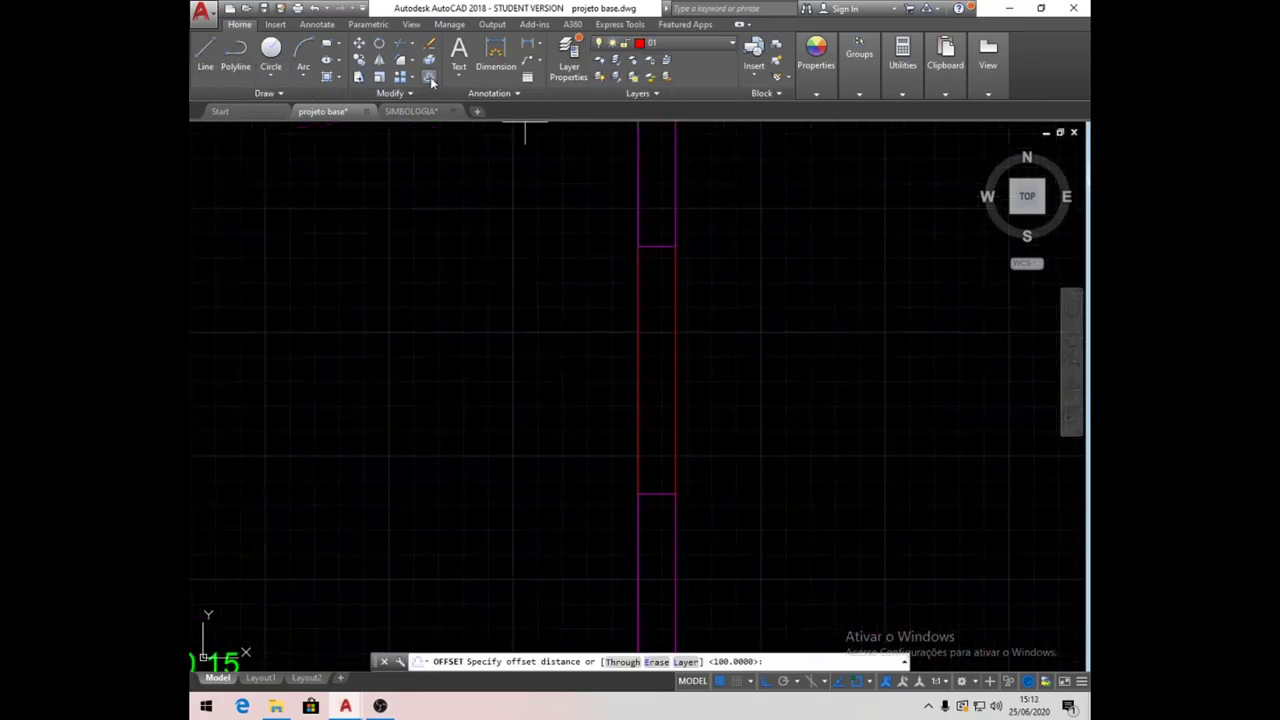
key(Return)
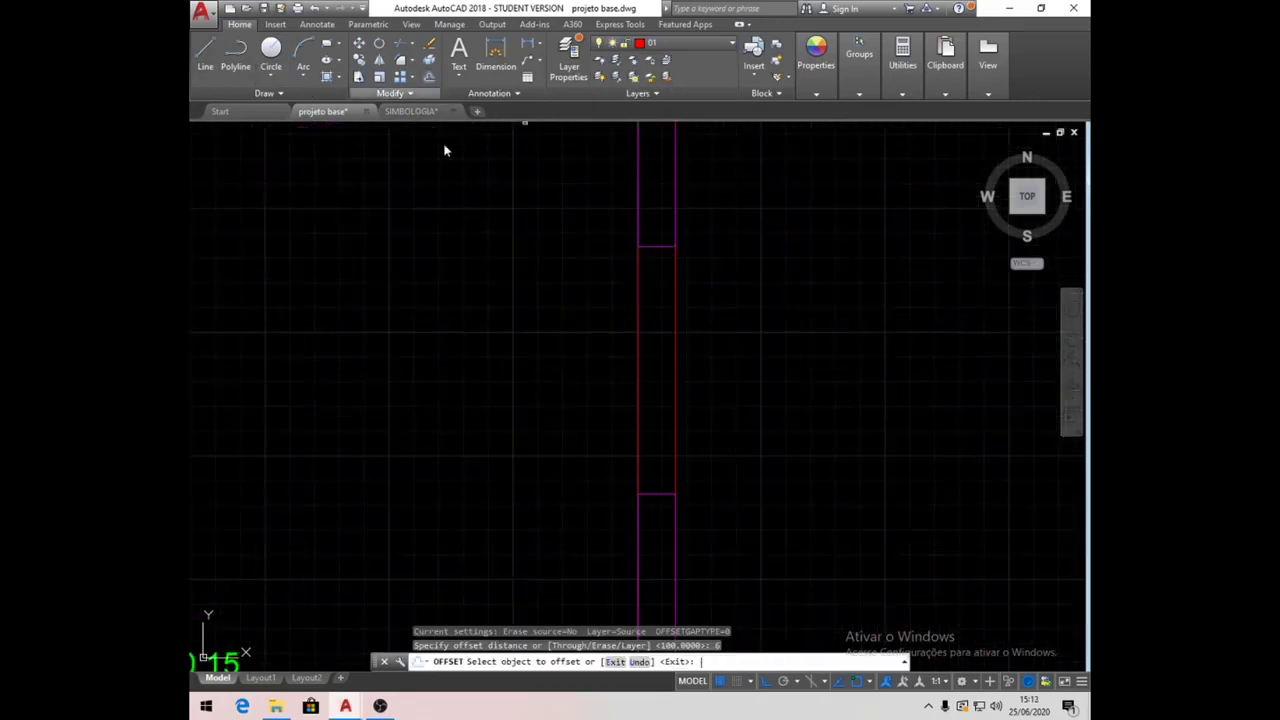
click(640, 420)
click(733, 407)
click(662, 402)
click(536, 391)
Put the two inner lines of the QUARTO window on layer 02.
click(655, 440)
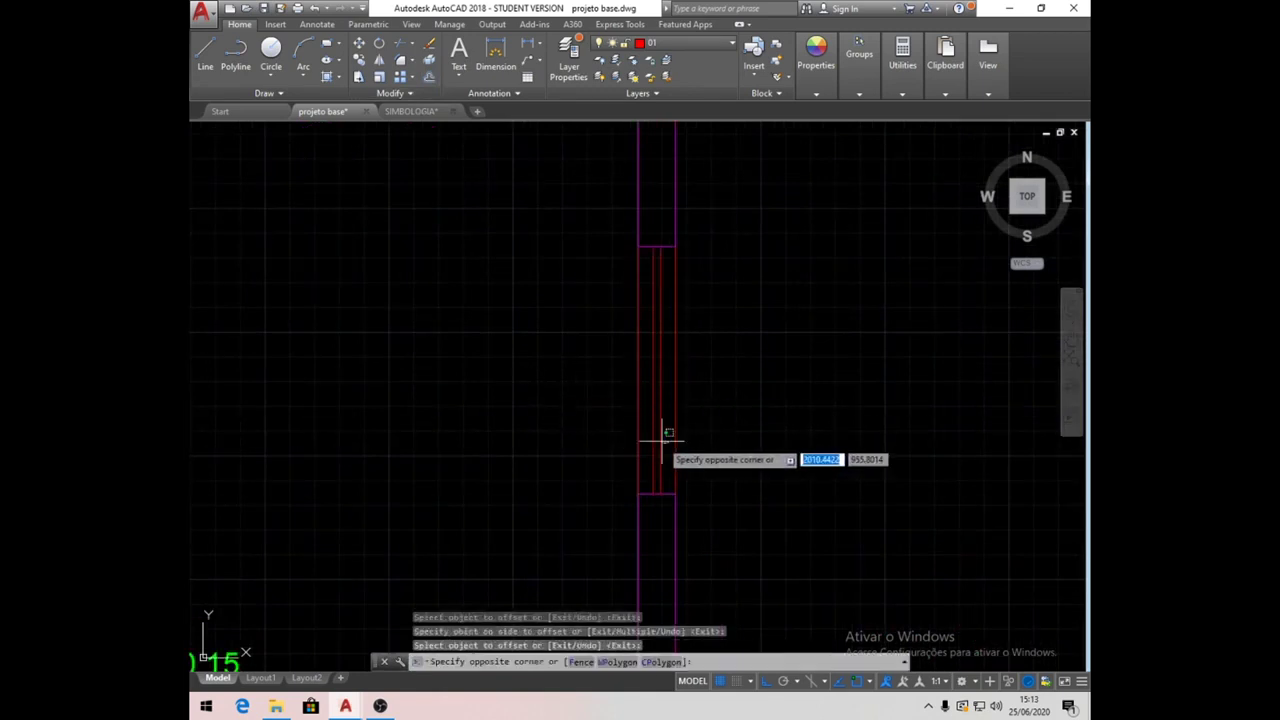
click(703, 117)
click(733, 45)
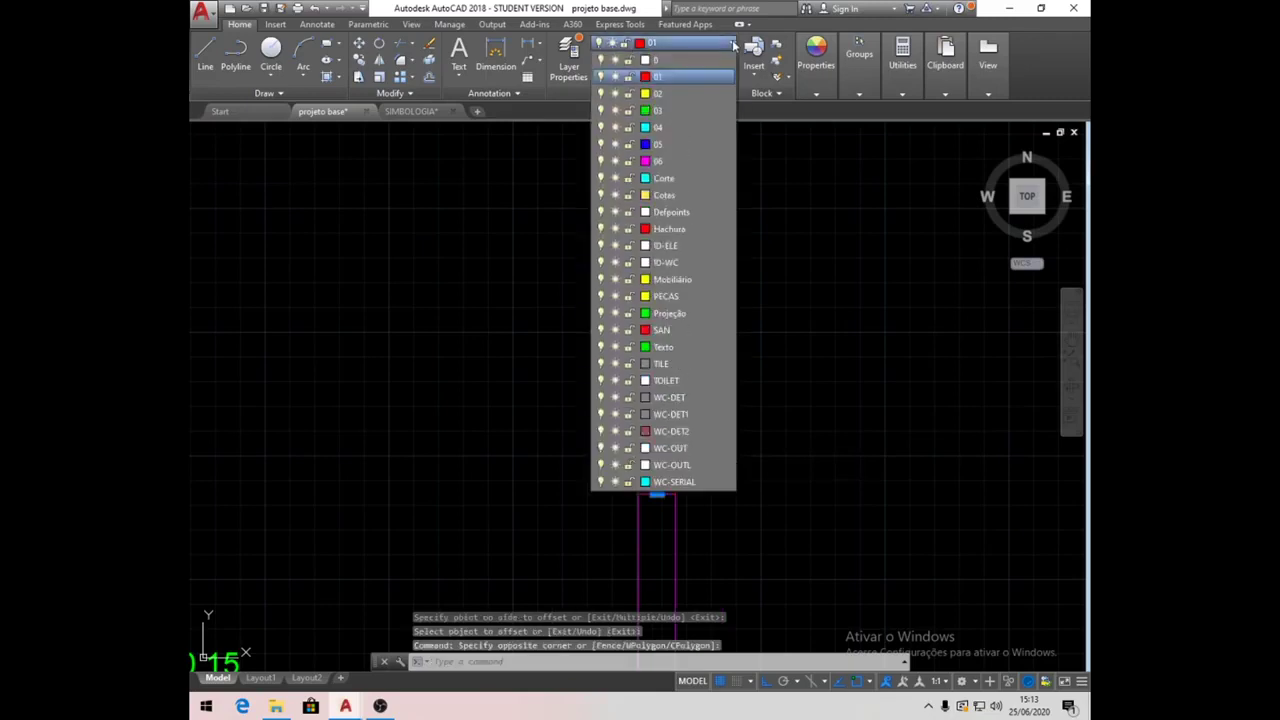
click(697, 93)
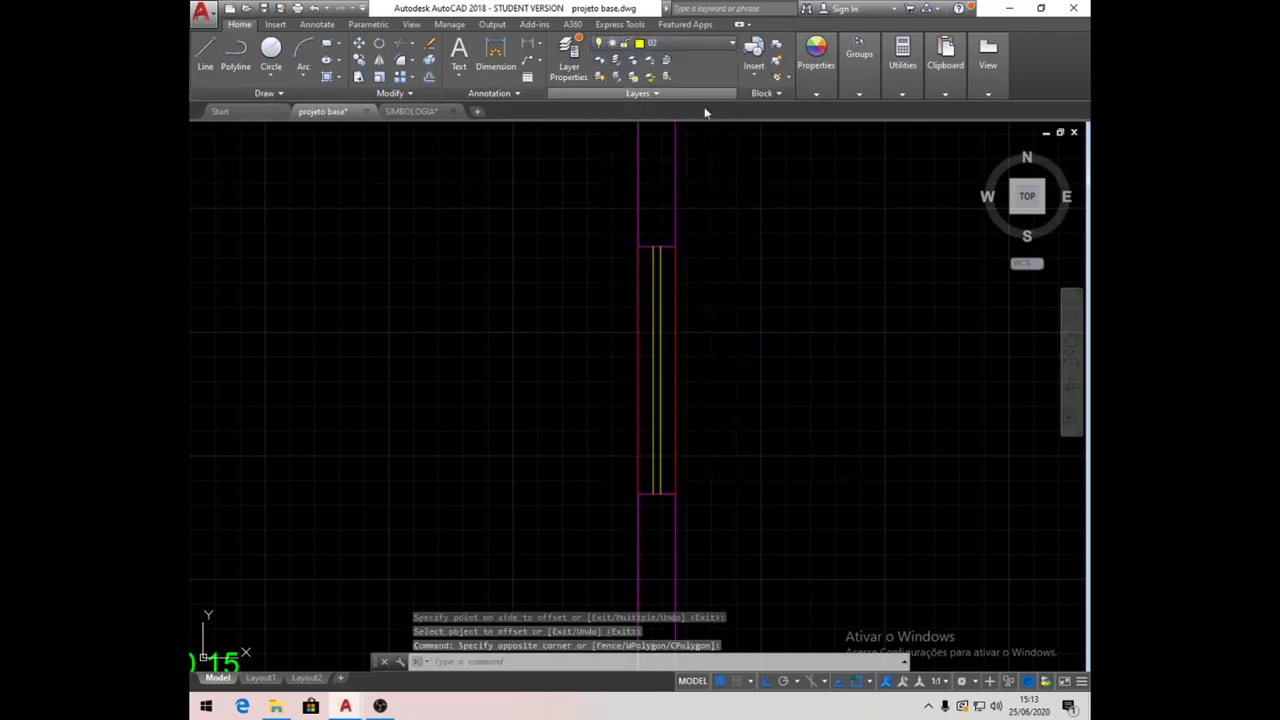
key(Escape)
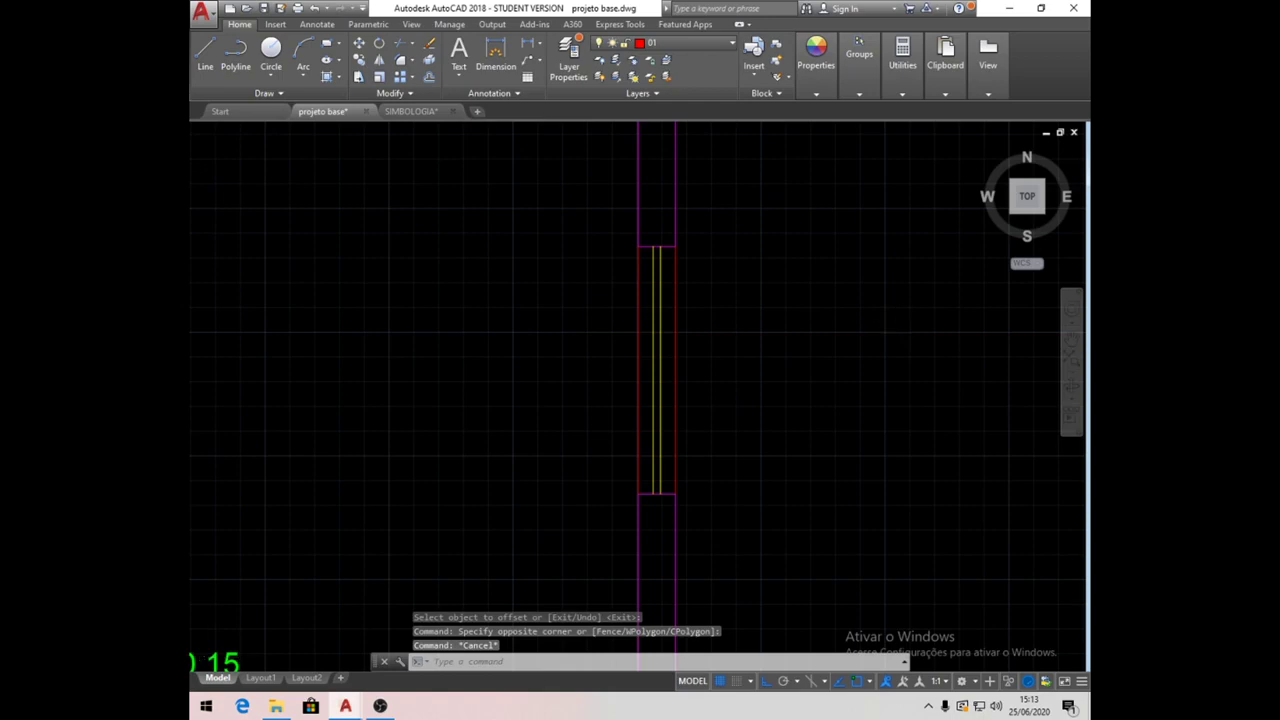
Offset the underside line of the ceiling slab downward by 40 across the rooms.
scroll(820, 337, down, 8)
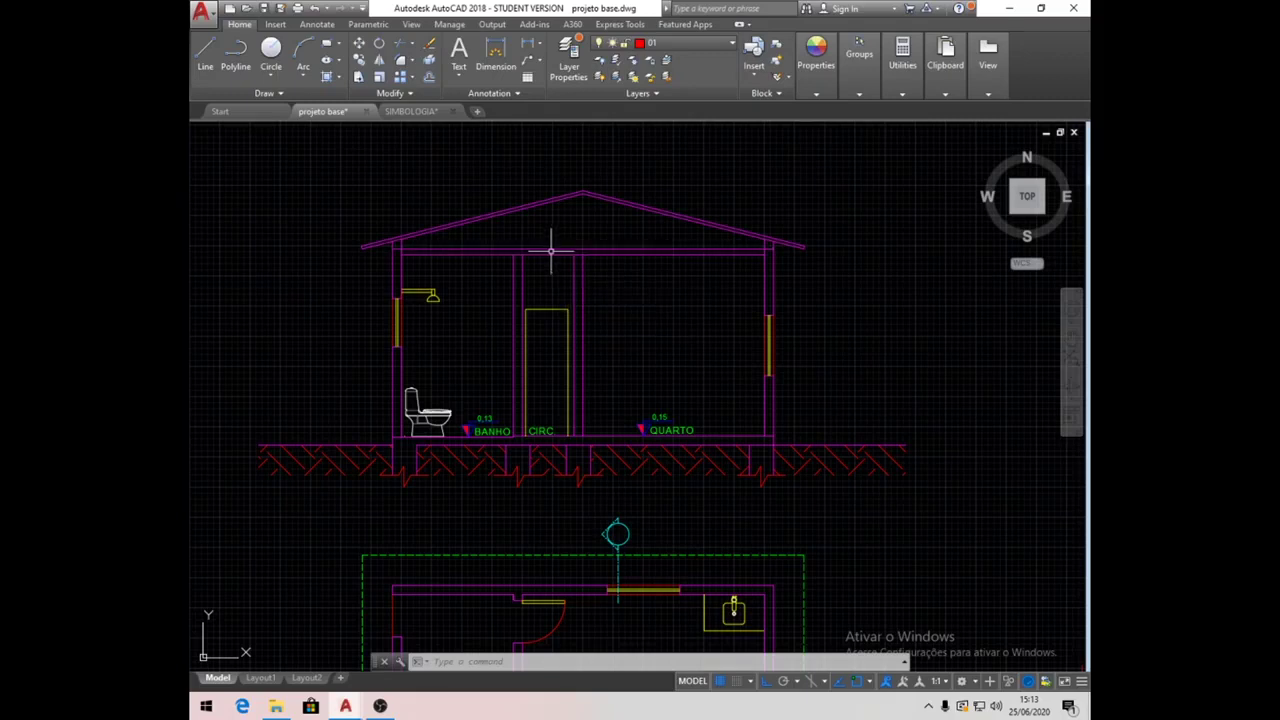
scroll(545, 248, up, 6)
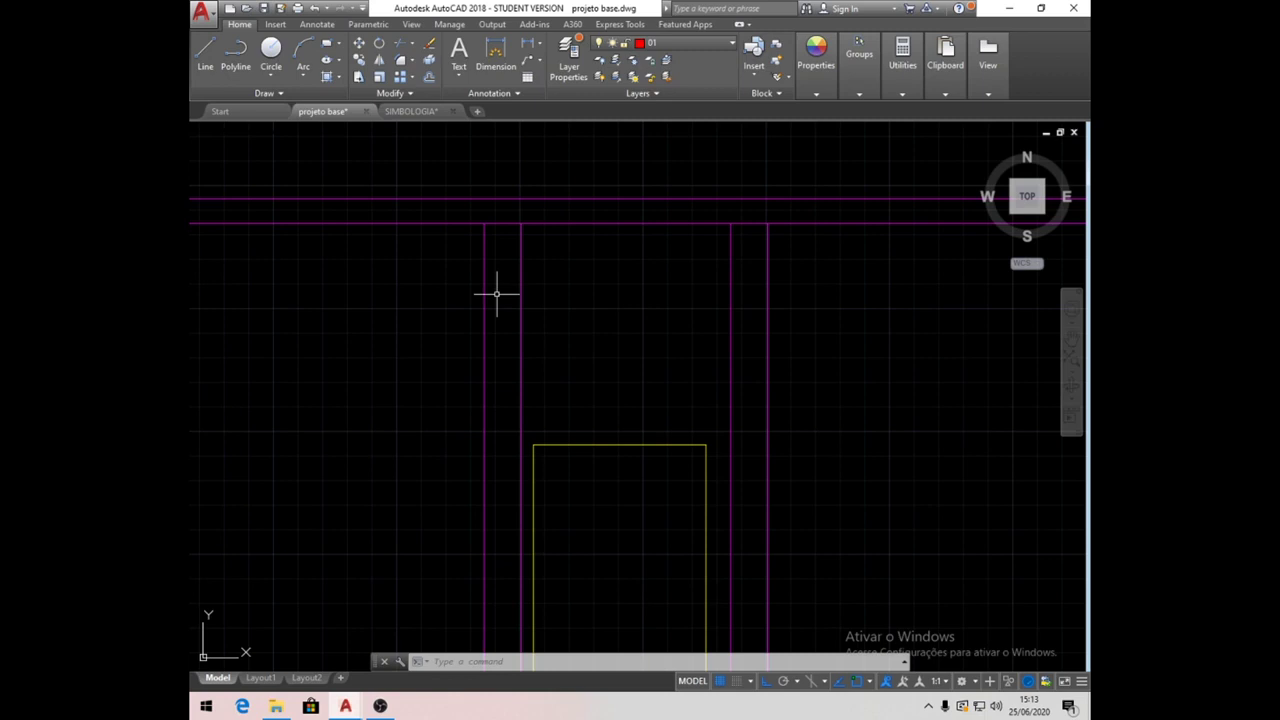
scroll(528, 307, down, 2)
middle_drag(435, 304, 498, 305)
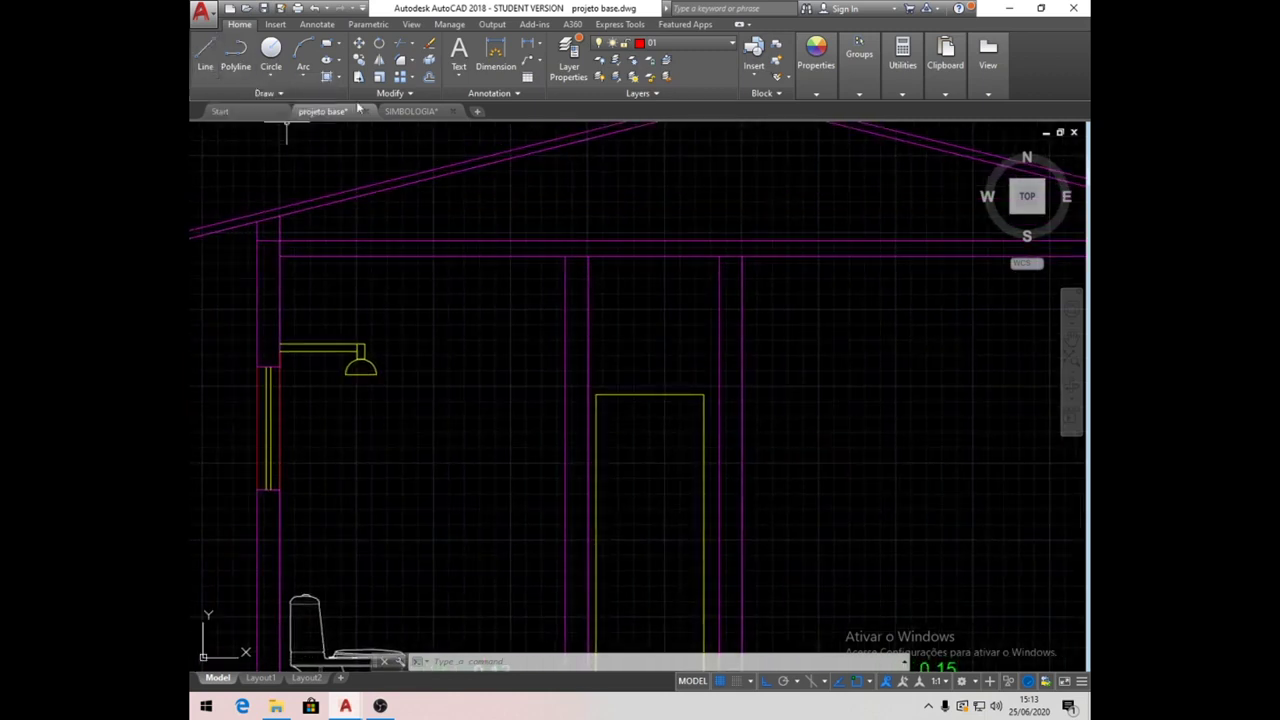
text(40)
key(Return)
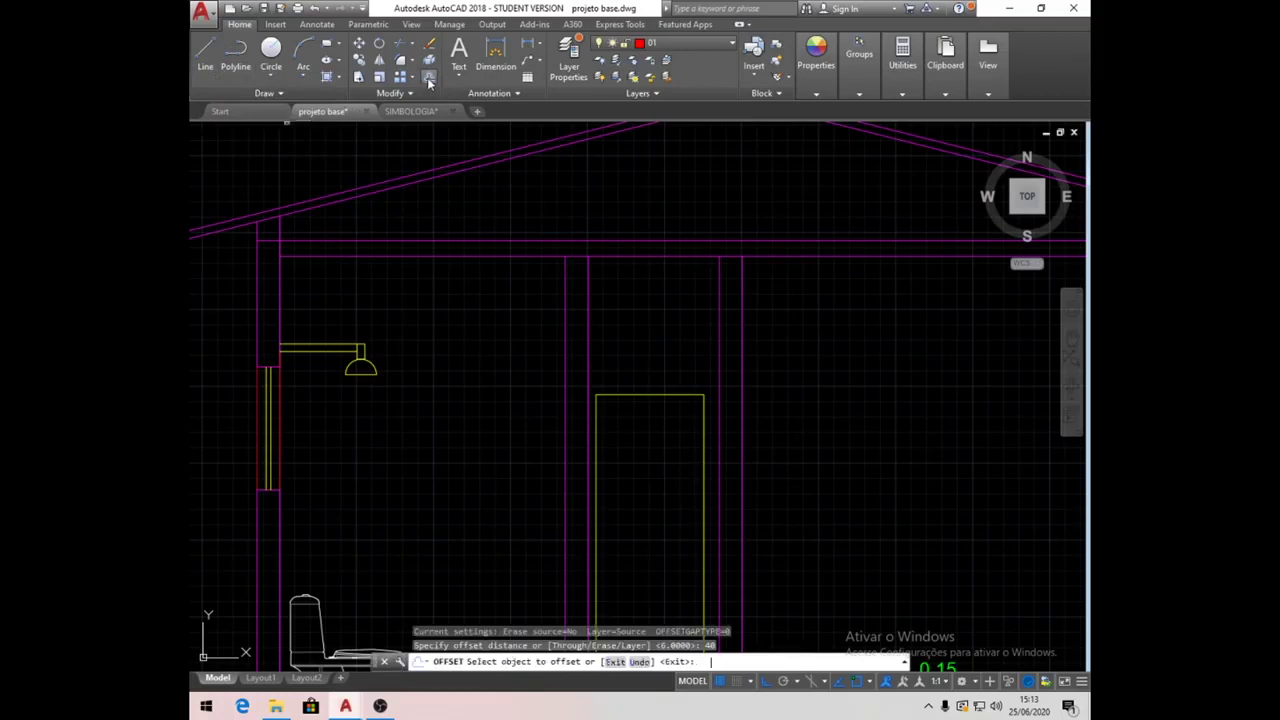
click(518, 257)
click(526, 307)
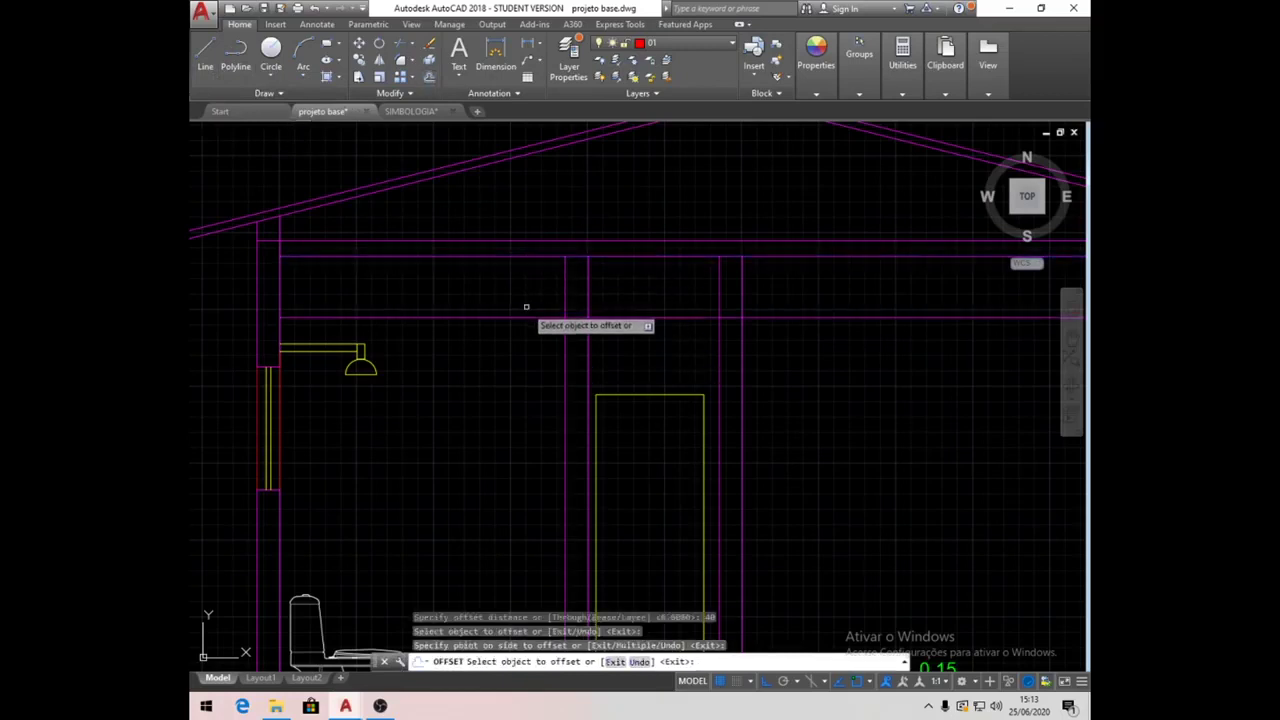
key(Return)
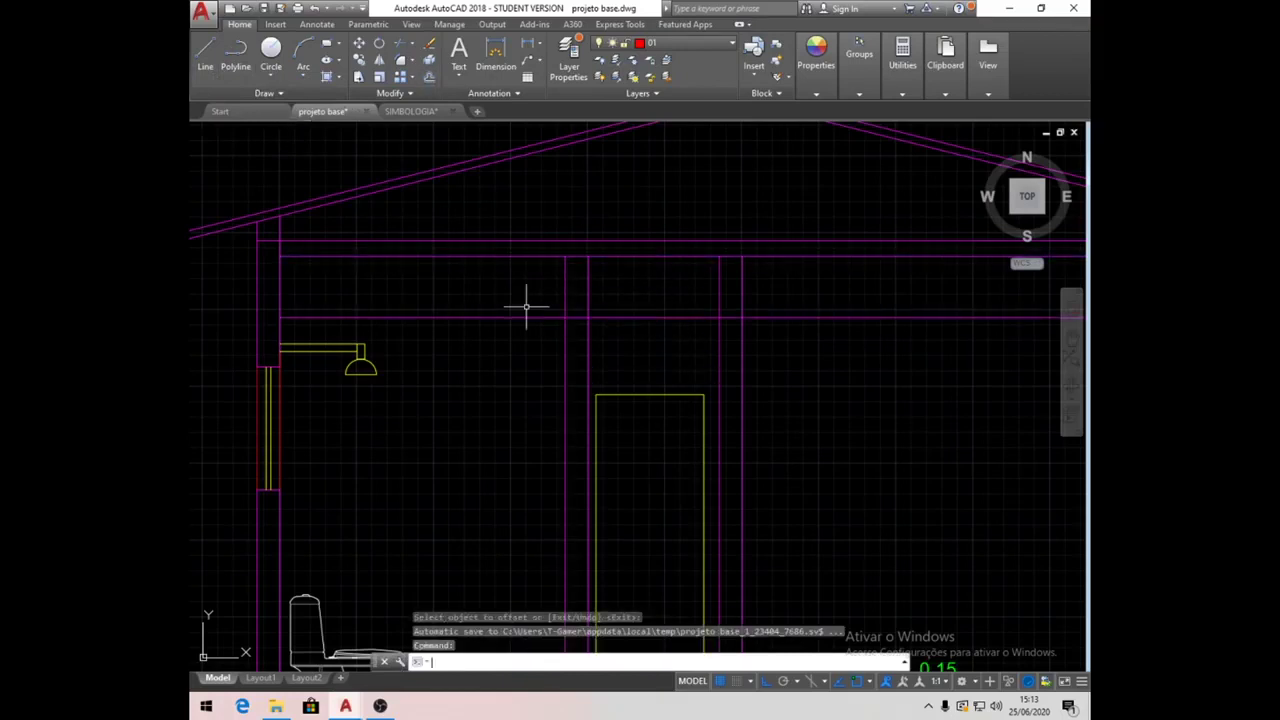
Make layer 06 current and draw a short line across the BANHO exterior wall at the height of the offset ceiling line.
click(240, 48)
click(690, 43)
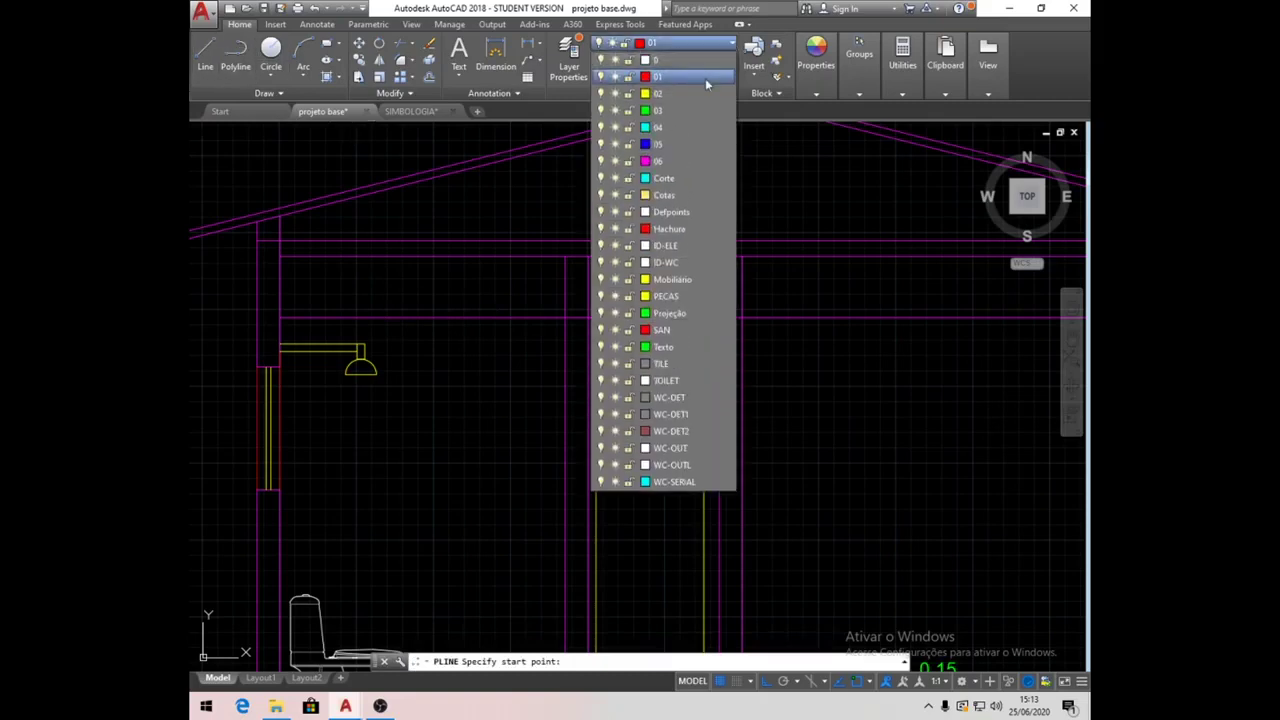
click(686, 161)
click(205, 55)
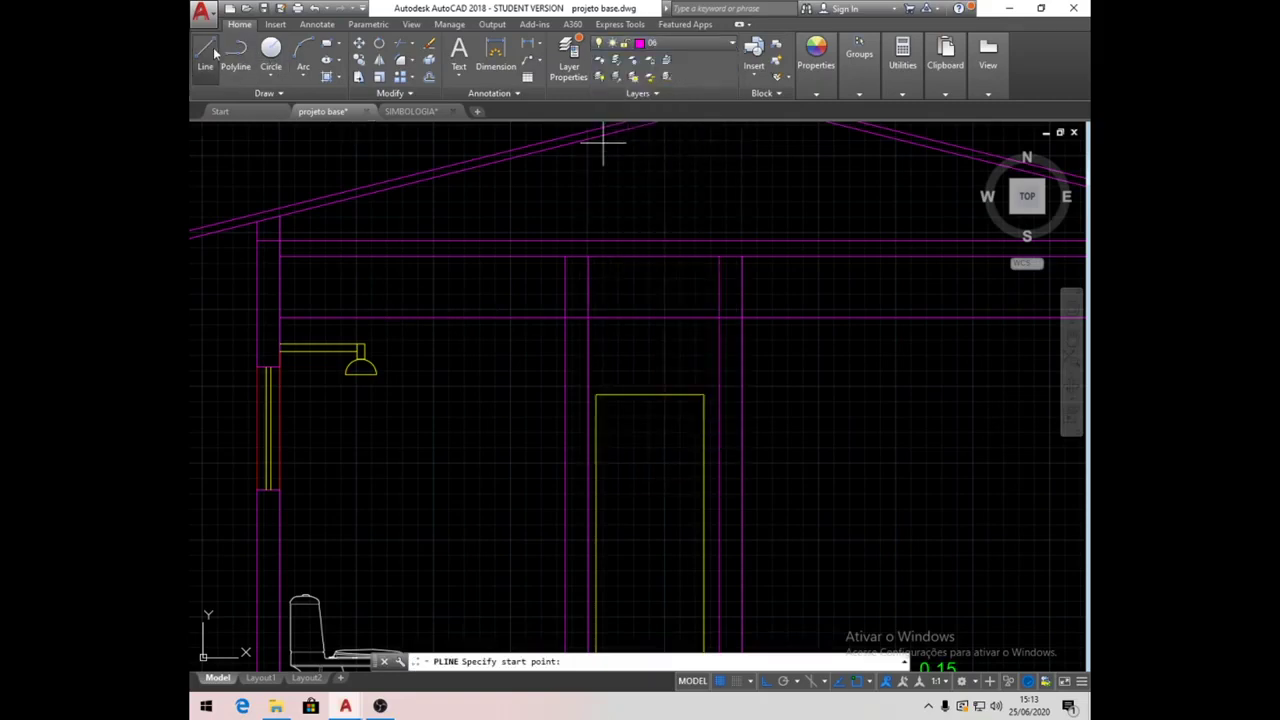
click(283, 317)
click(259, 317)
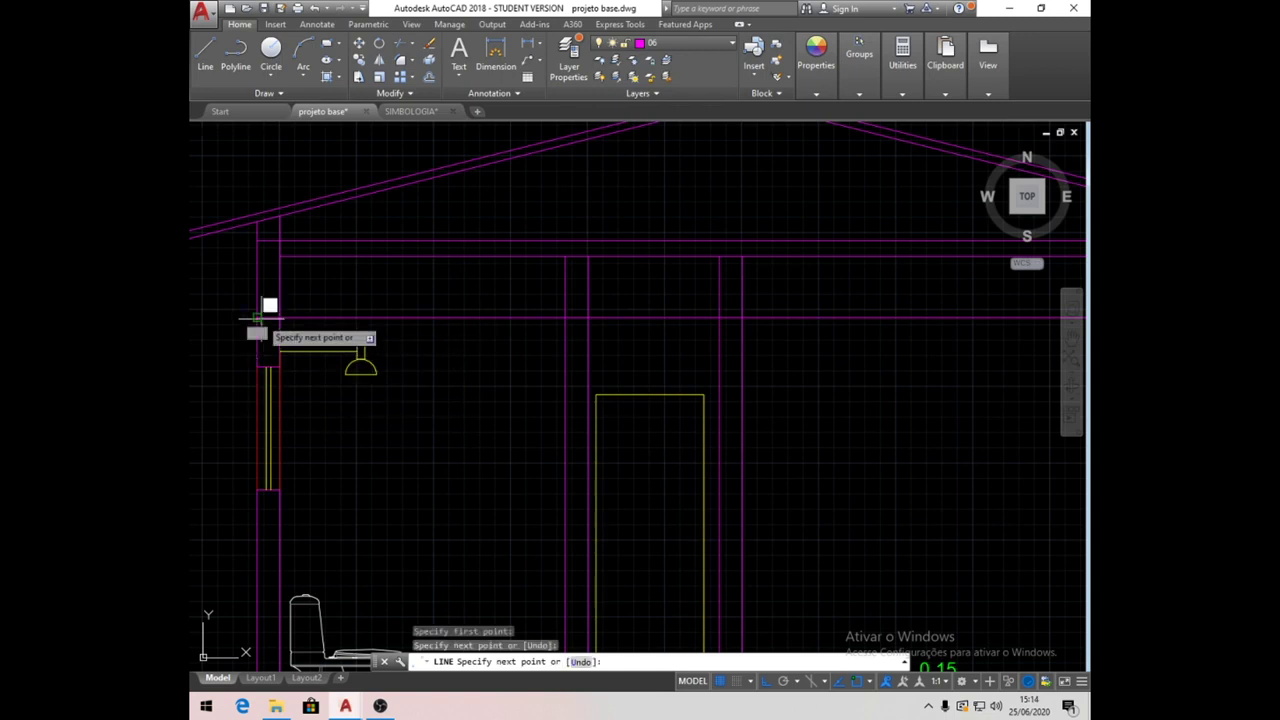
key(Return)
scroll(297, 310, down, 2)
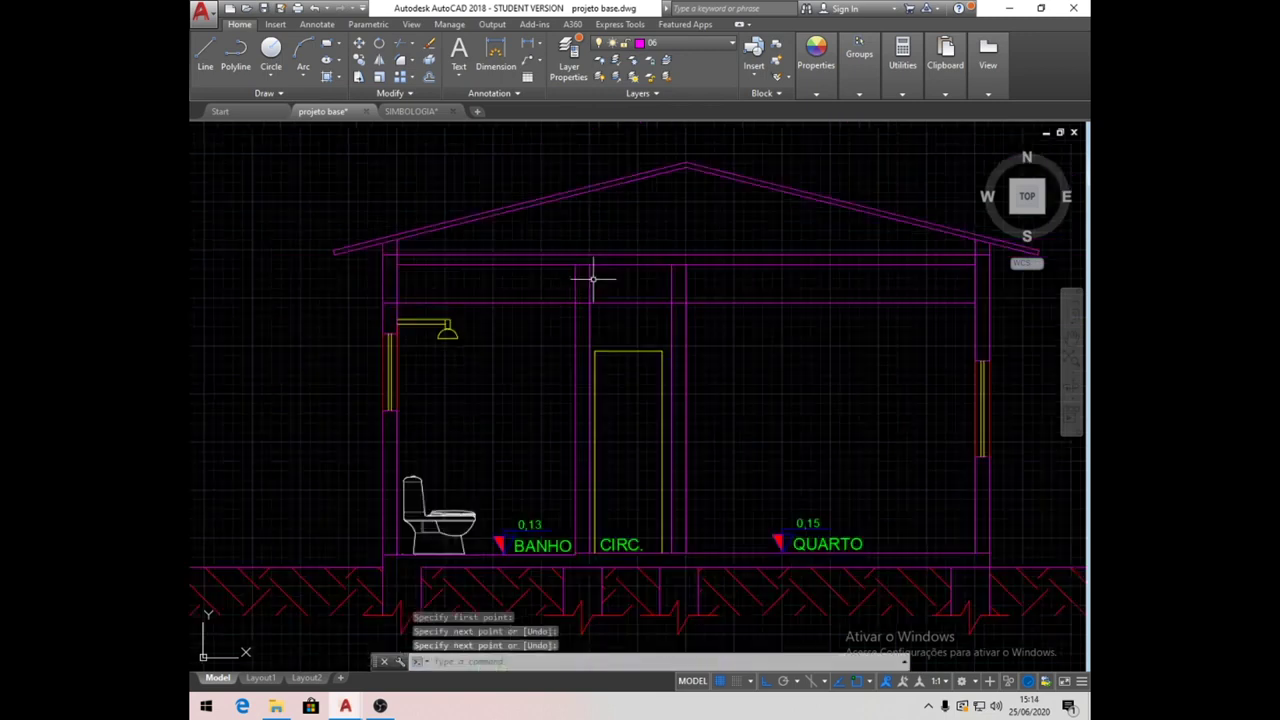
Draw a short horizontal line across the QUARTO exterior wall, continuing the offset ceiling line to the wall's outer face.
click(205, 55)
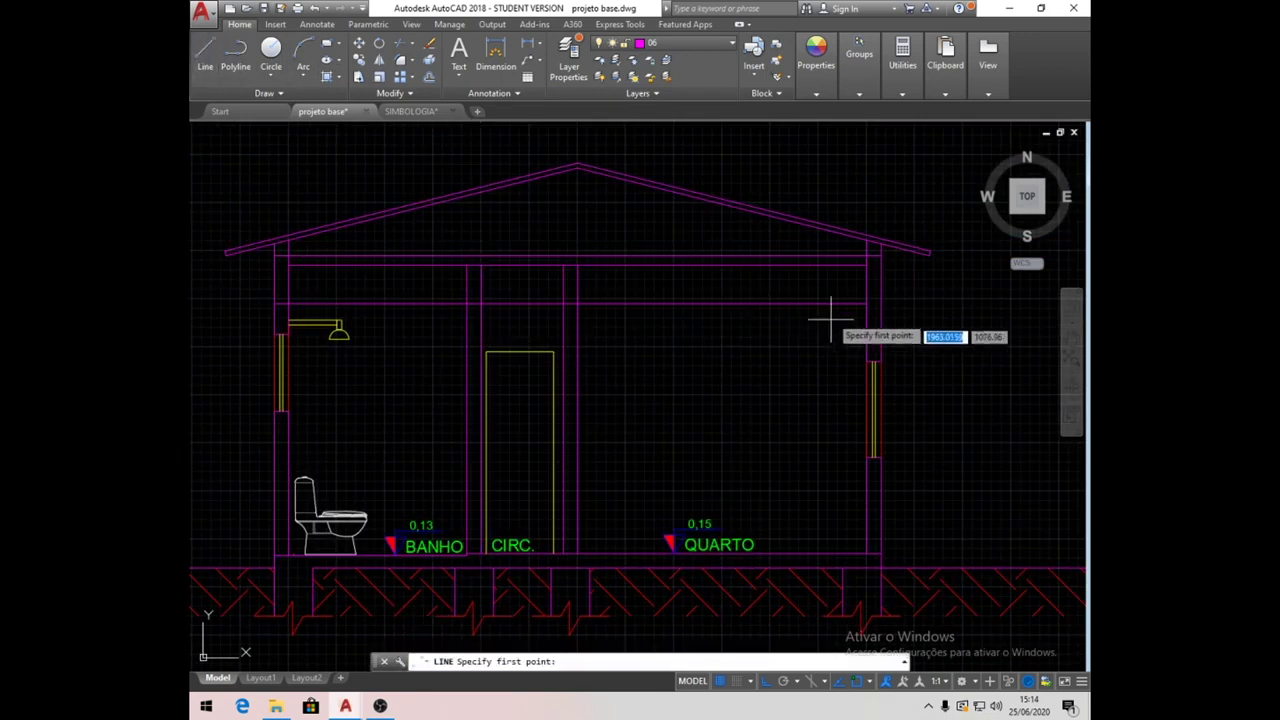
click(867, 301)
click(881, 301)
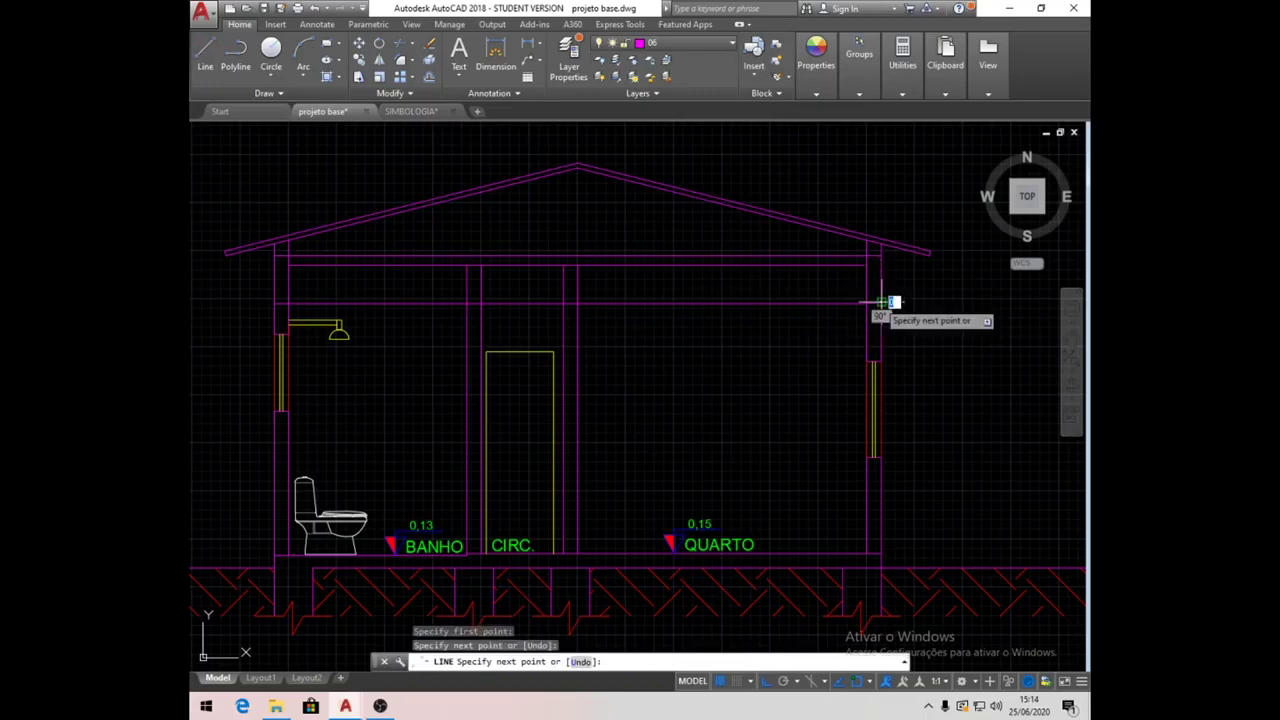
text(u)
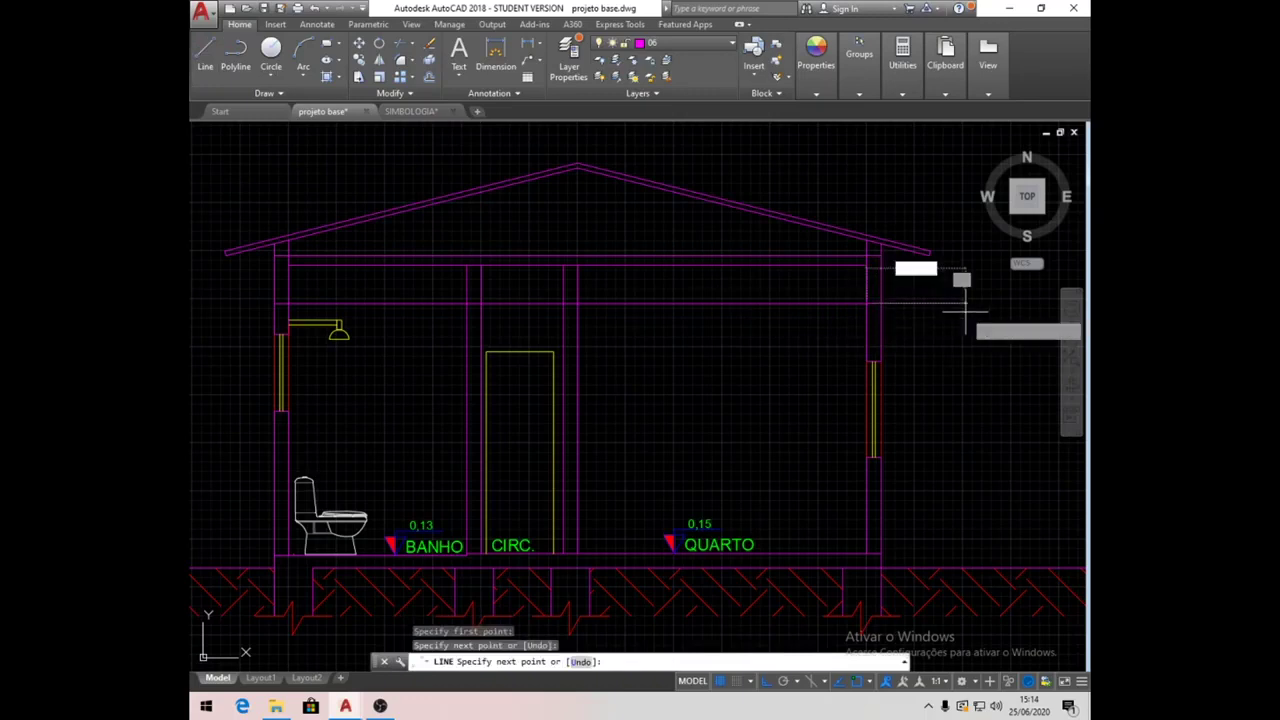
key(Return)
scroll(925, 297, up, 6)
click(733, 318)
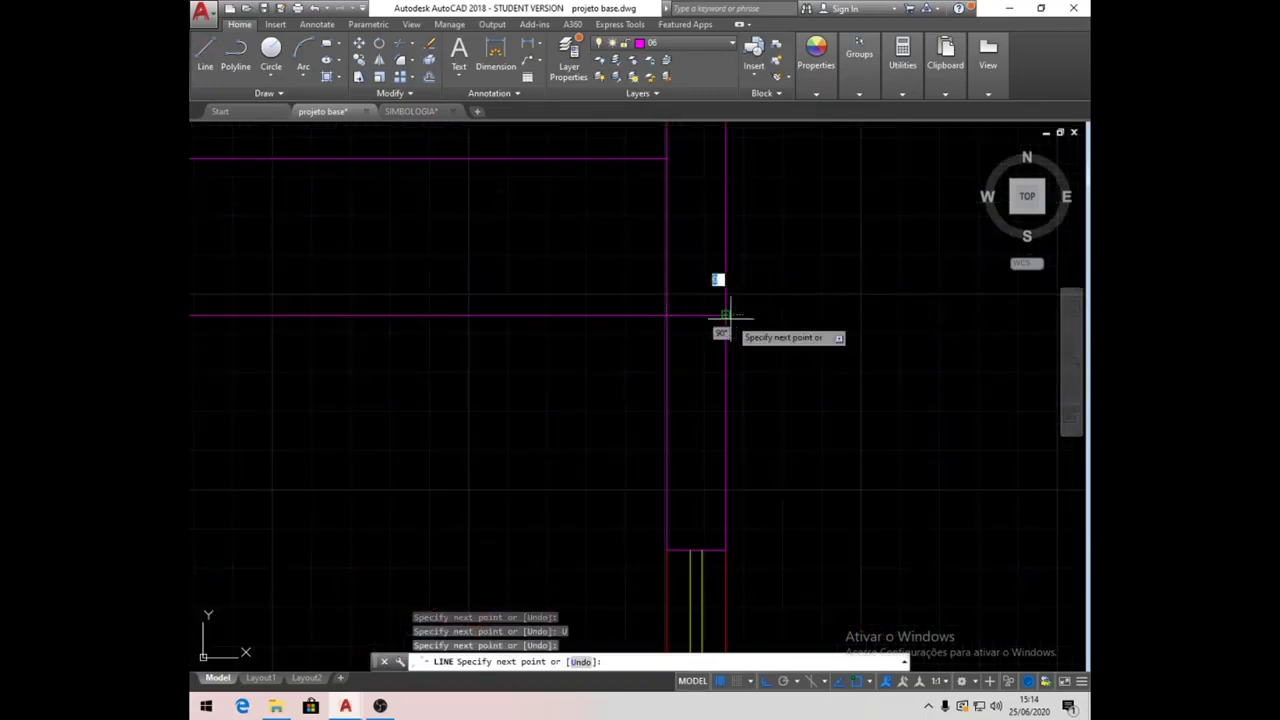
key(Return)
scroll(731, 314, down, 4)
scroll(540, 378, down, 3)
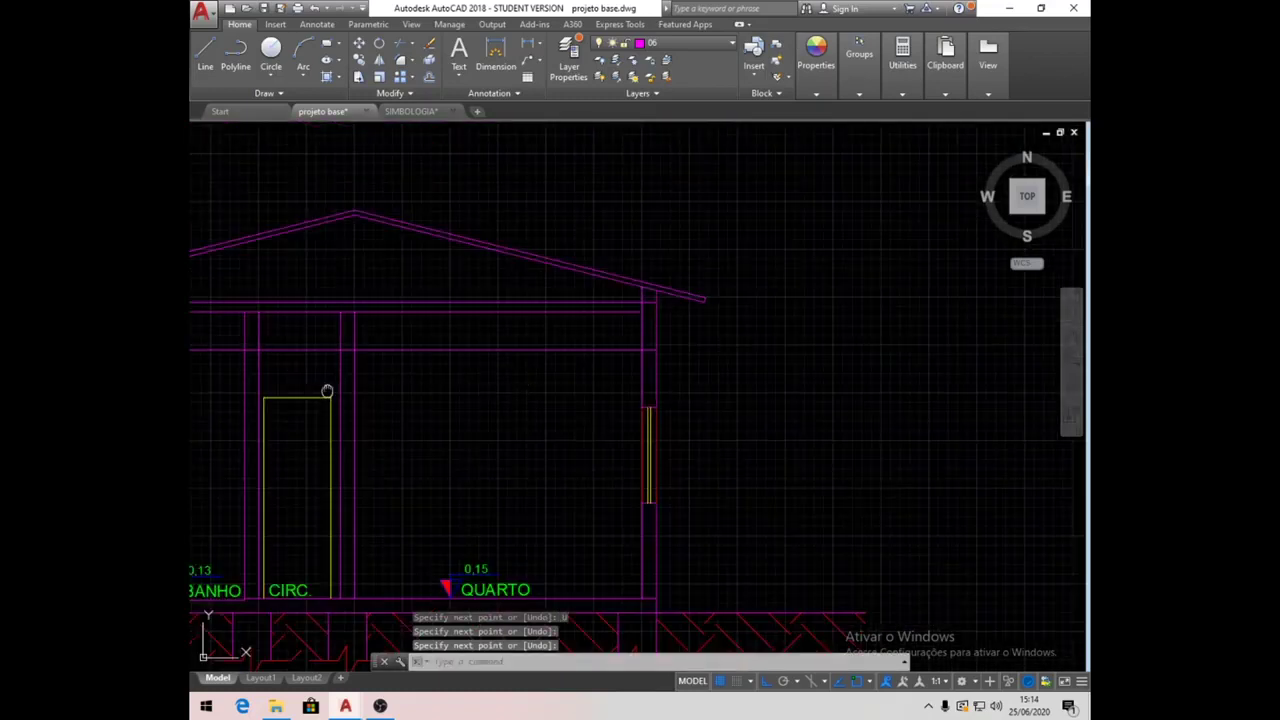
Trim the offset ceiling line out of the BANHO, CIRC. and QUARTO spaces, keeping only the segments inside the walls.
scroll(503, 355, up, 1)
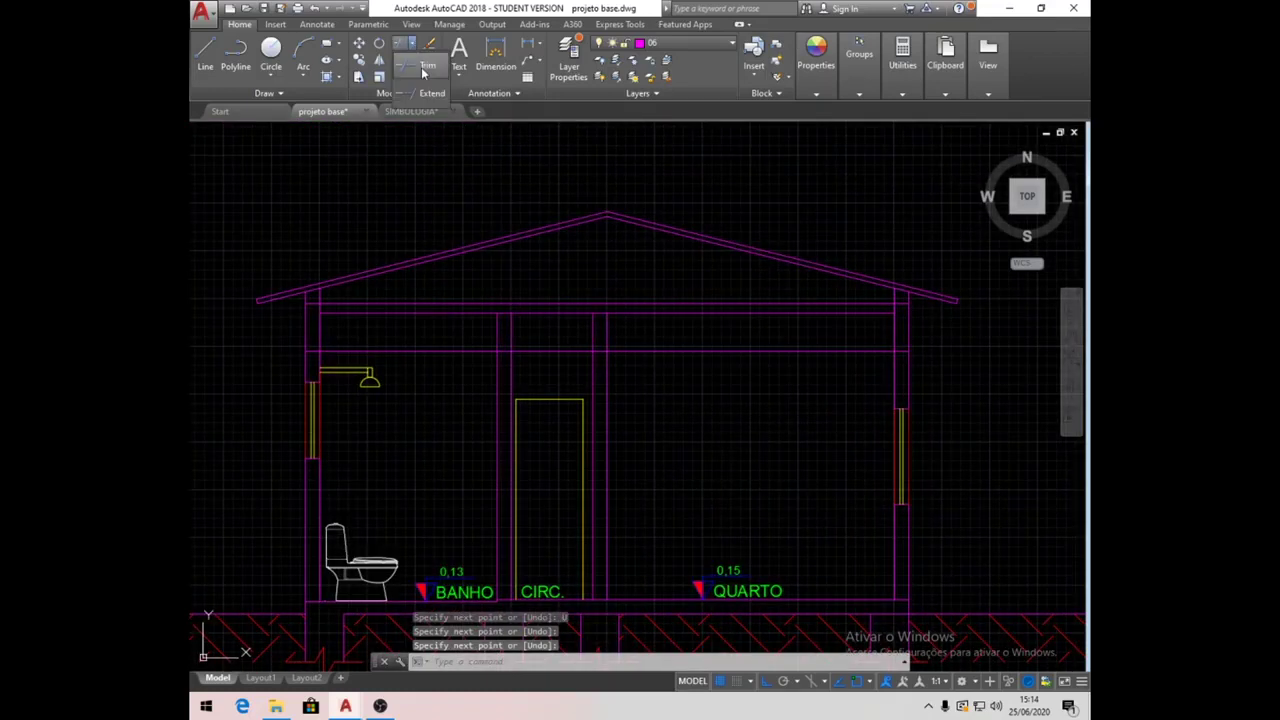
click(408, 45)
click(632, 356)
click(637, 341)
click(623, 331)
click(483, 329)
key(Return)
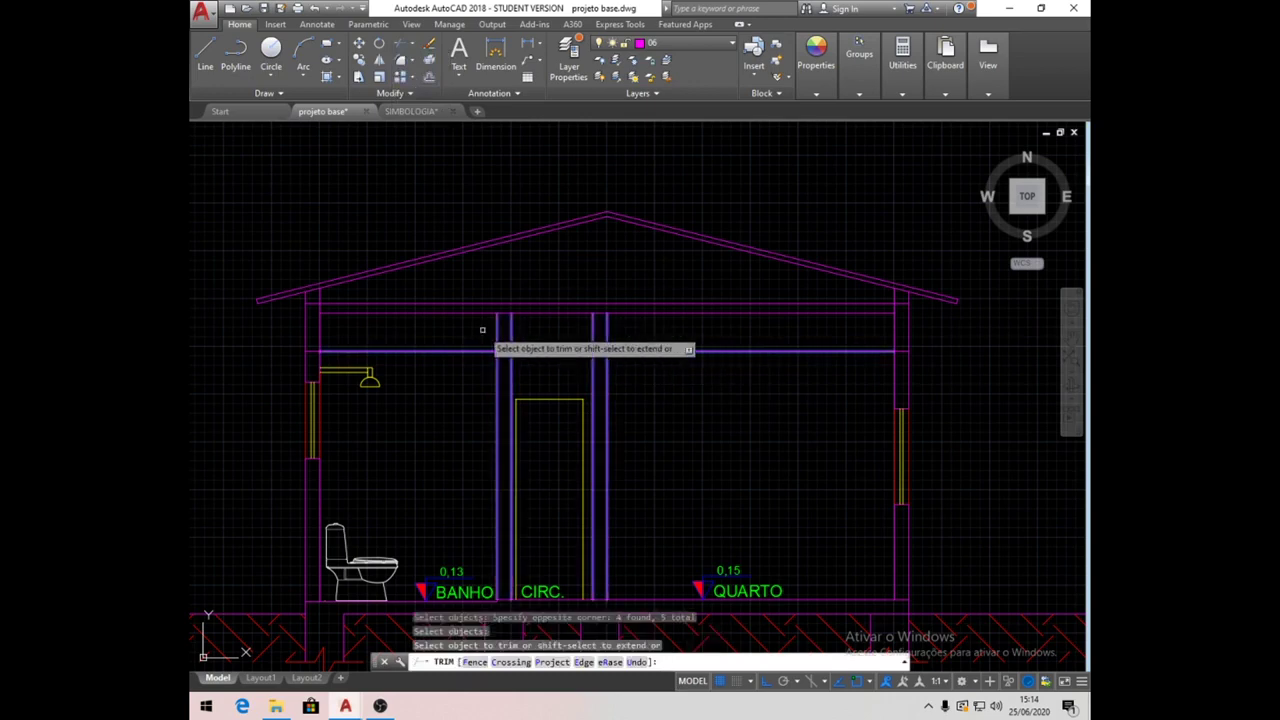
click(462, 351)
click(560, 353)
click(709, 337)
click(628, 366)
key(Return)
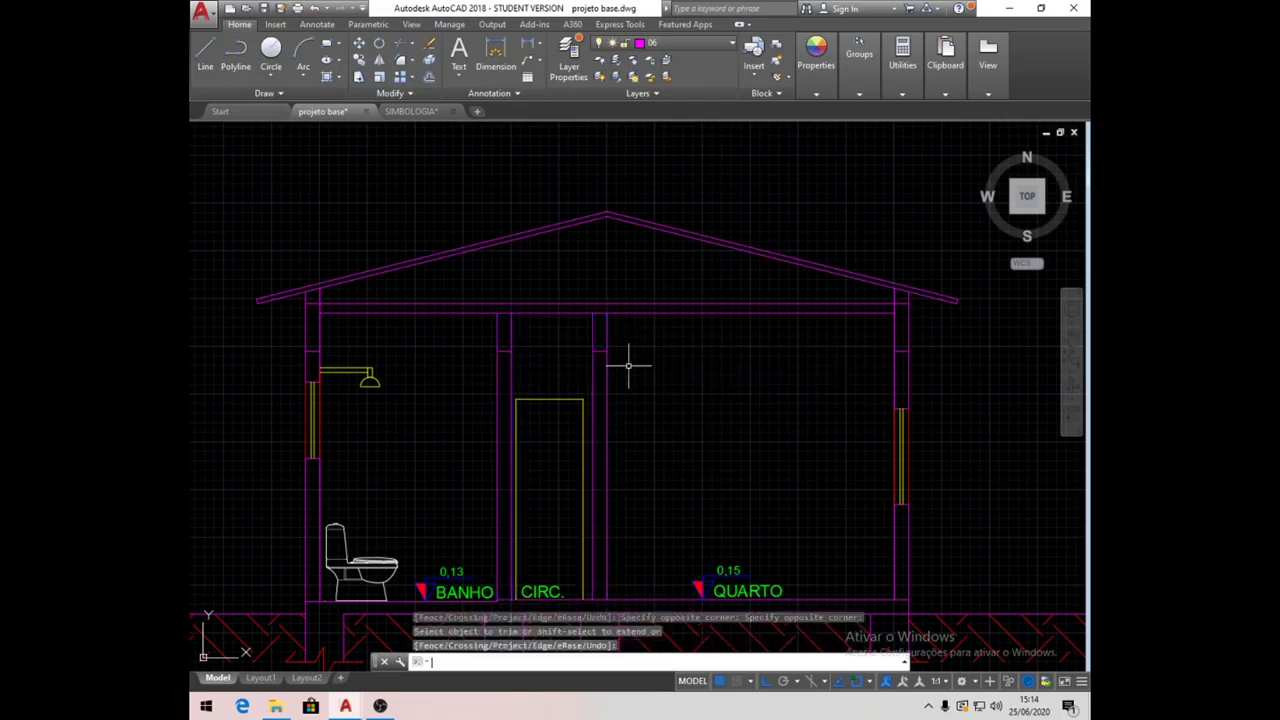
On layer Hachura, hatch the ceiling slab, beams, floor slab and foundations with the AR-CONC pattern at scale 0.1.
mouse_move(666, 470)
middle_down()
mouse_move(674, 331)
mouse_move(671, 380)
middle_up()
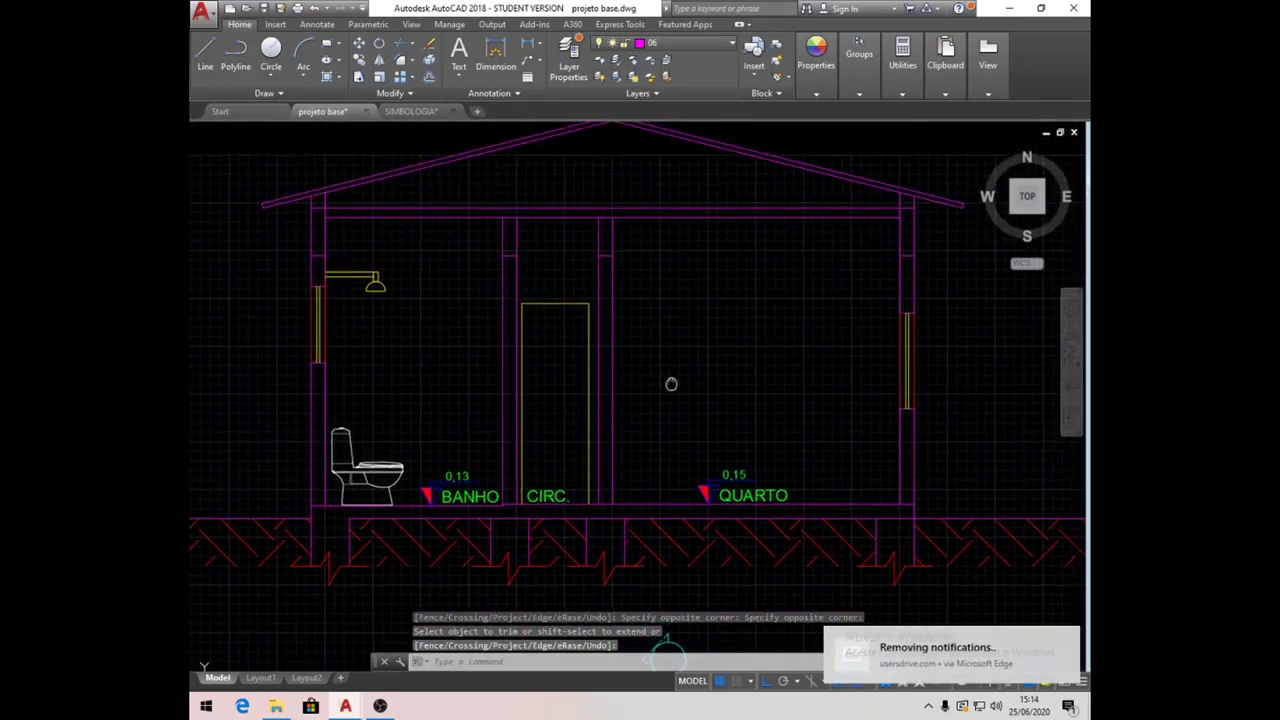
click(734, 45)
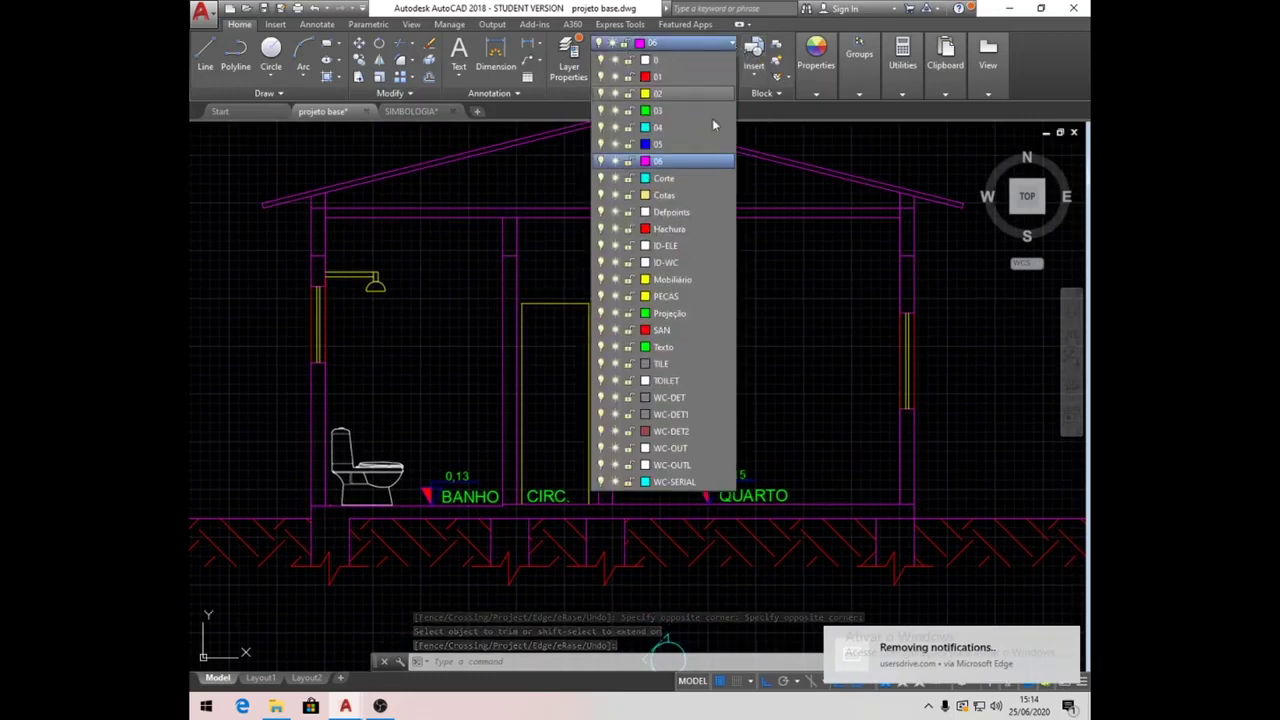
click(679, 233)
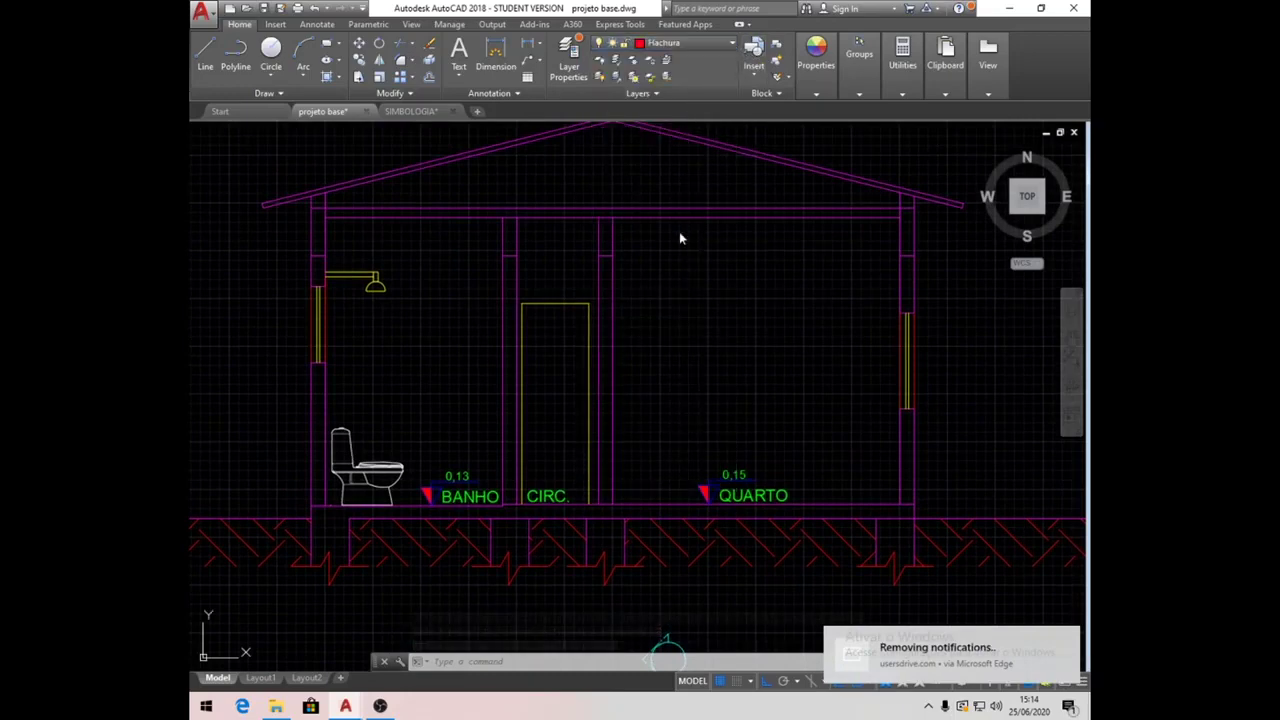
click(327, 77)
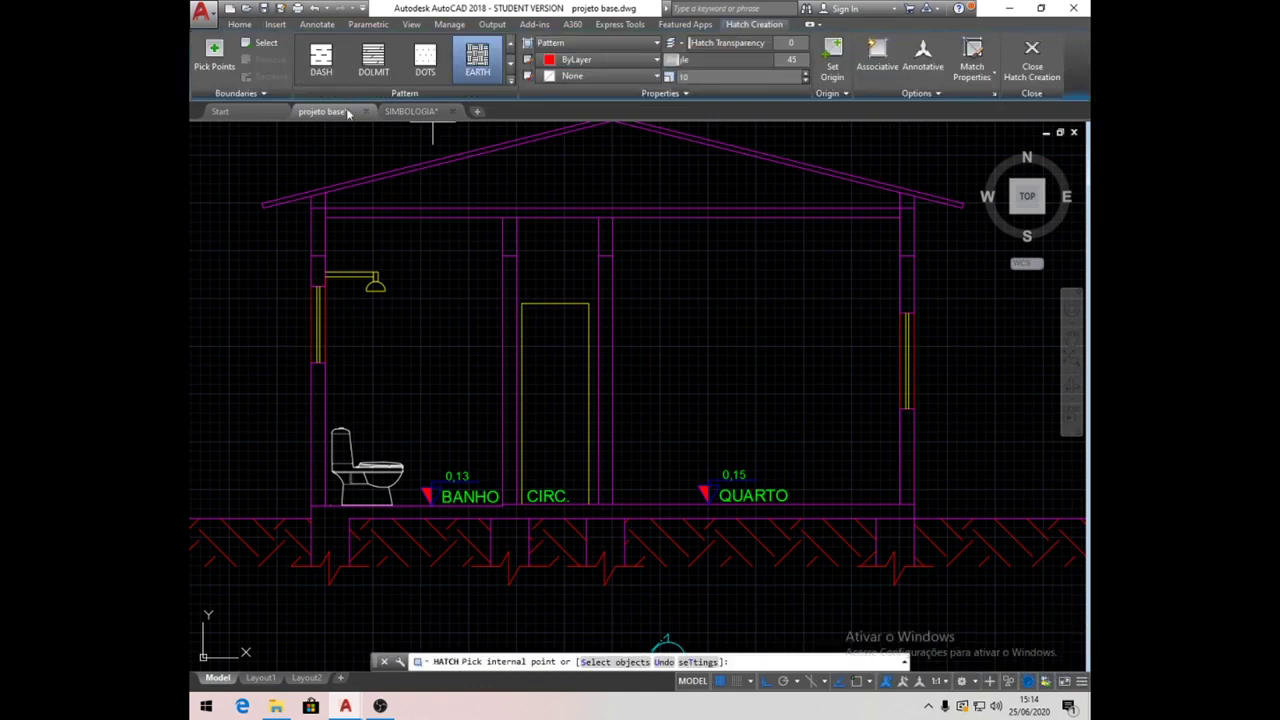
click(510, 81)
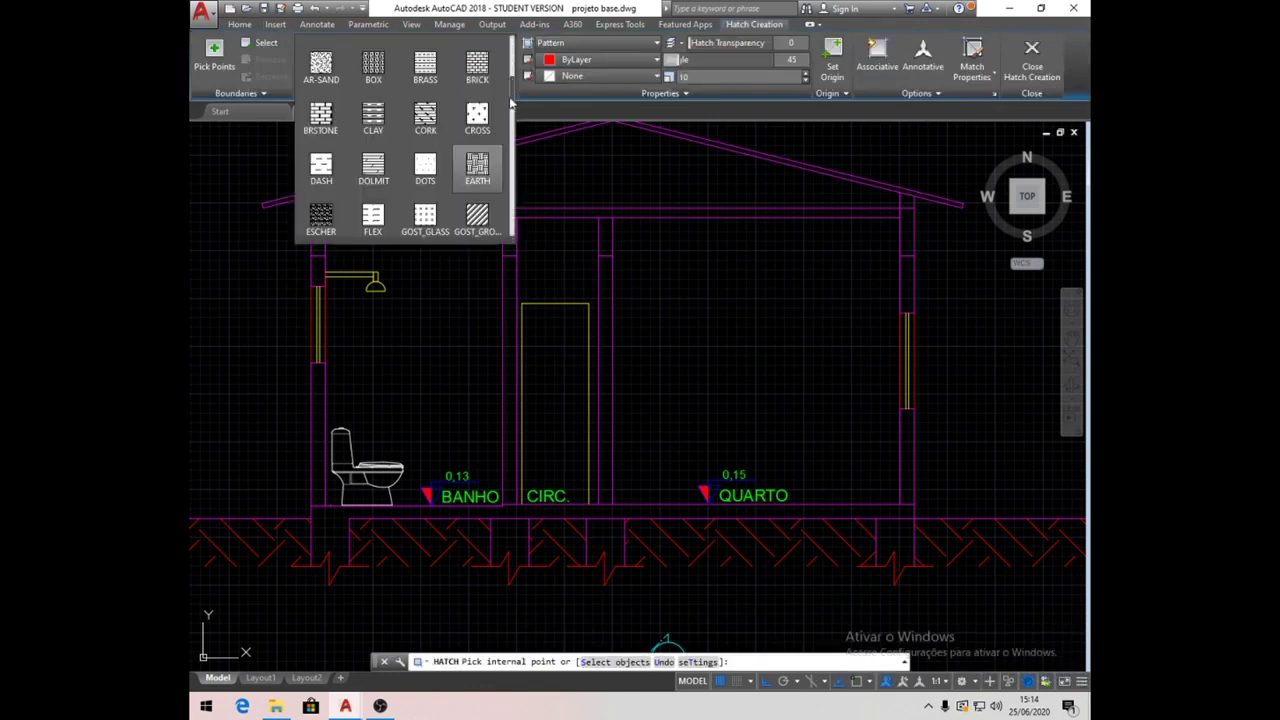
scroll(513, 55, up, 5)
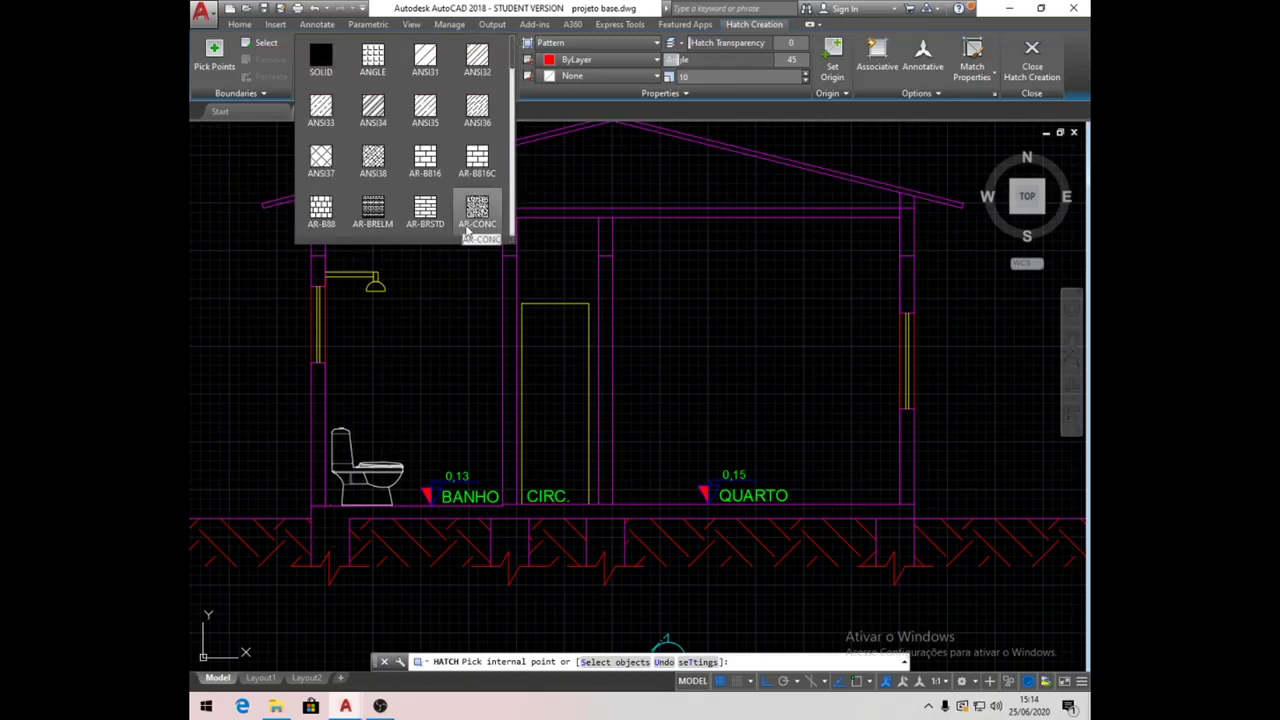
click(478, 208)
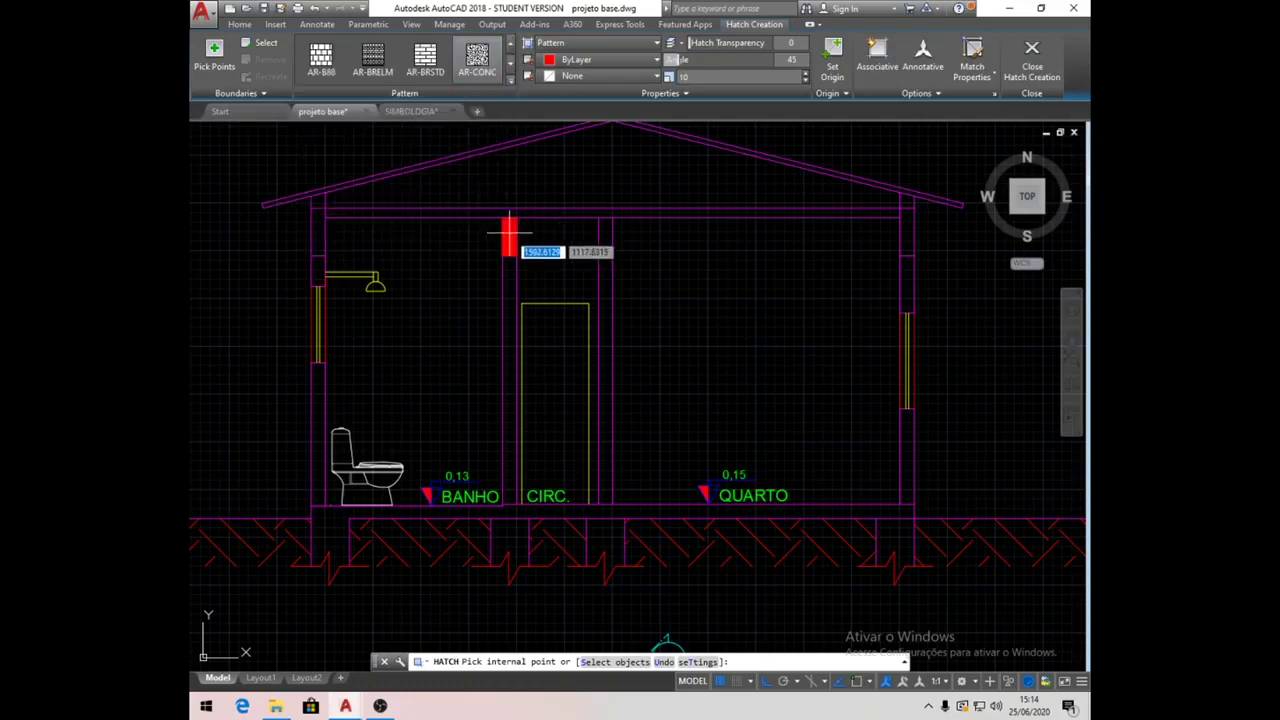
click(511, 236)
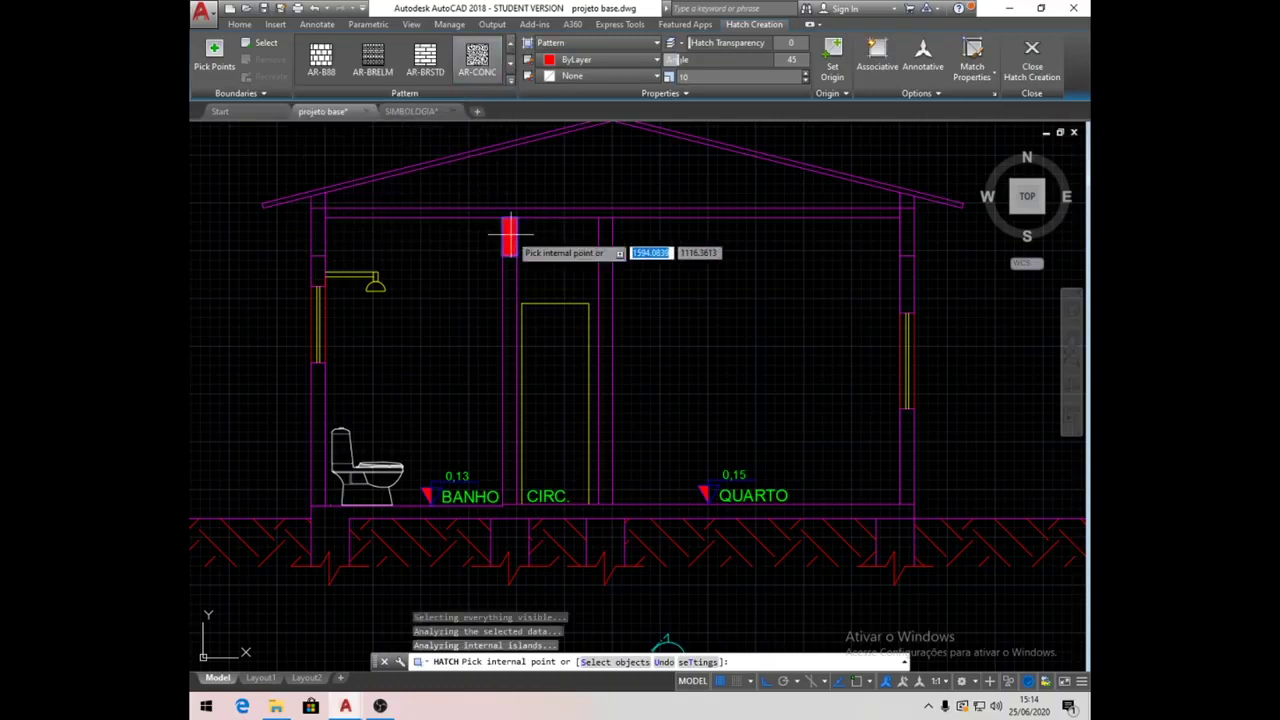
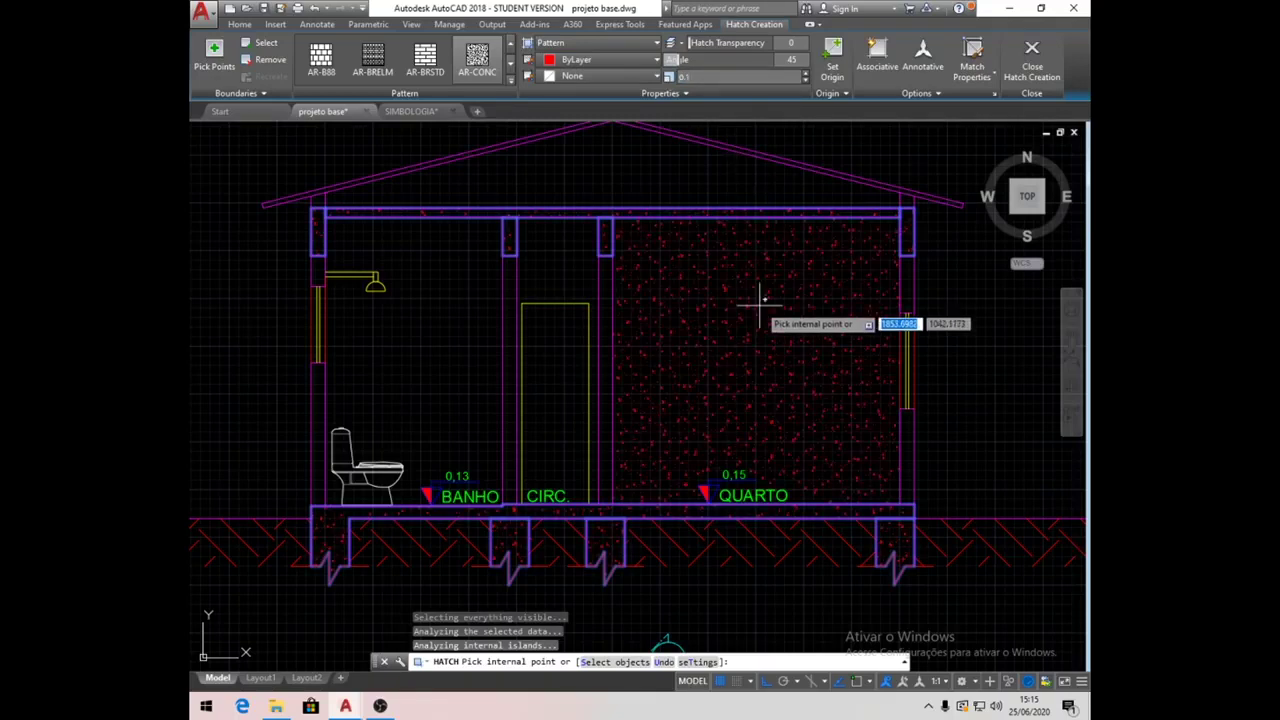
key(Escape)
scroll(760, 316, down, 2)
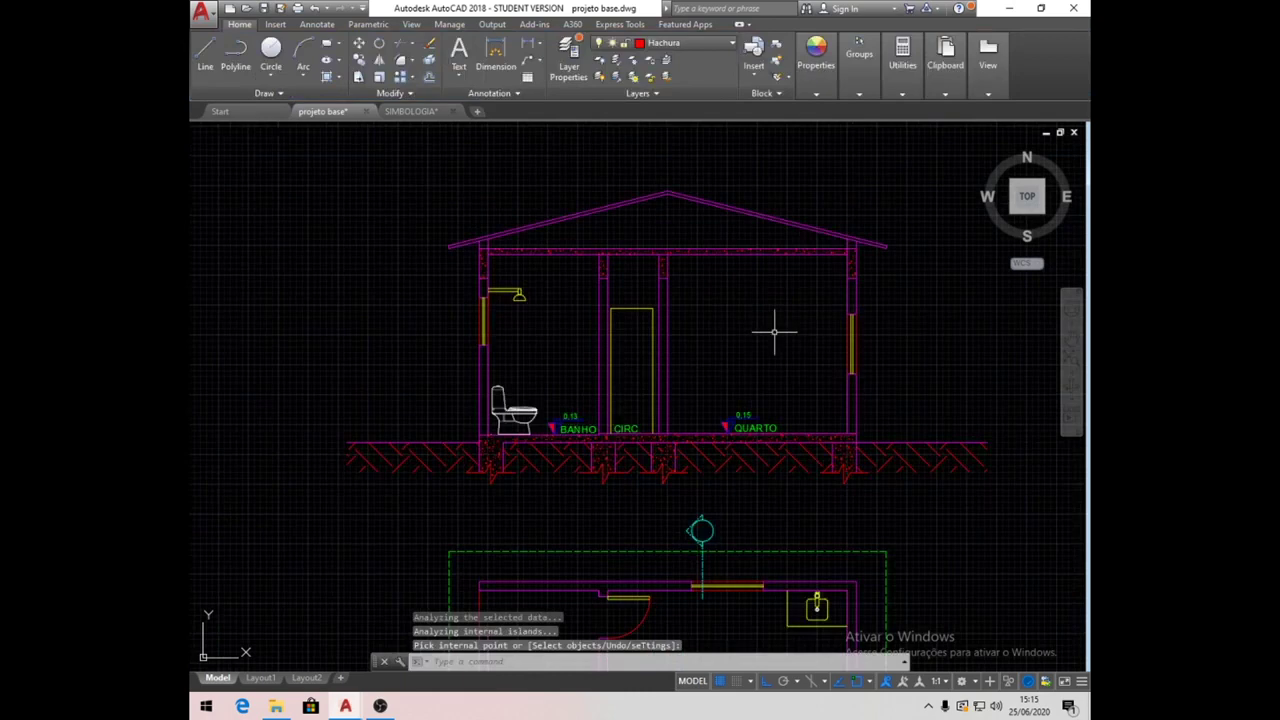
Set the scale of the AR-CONC concrete hatch to 0.3.
scroll(774, 332, up, 2)
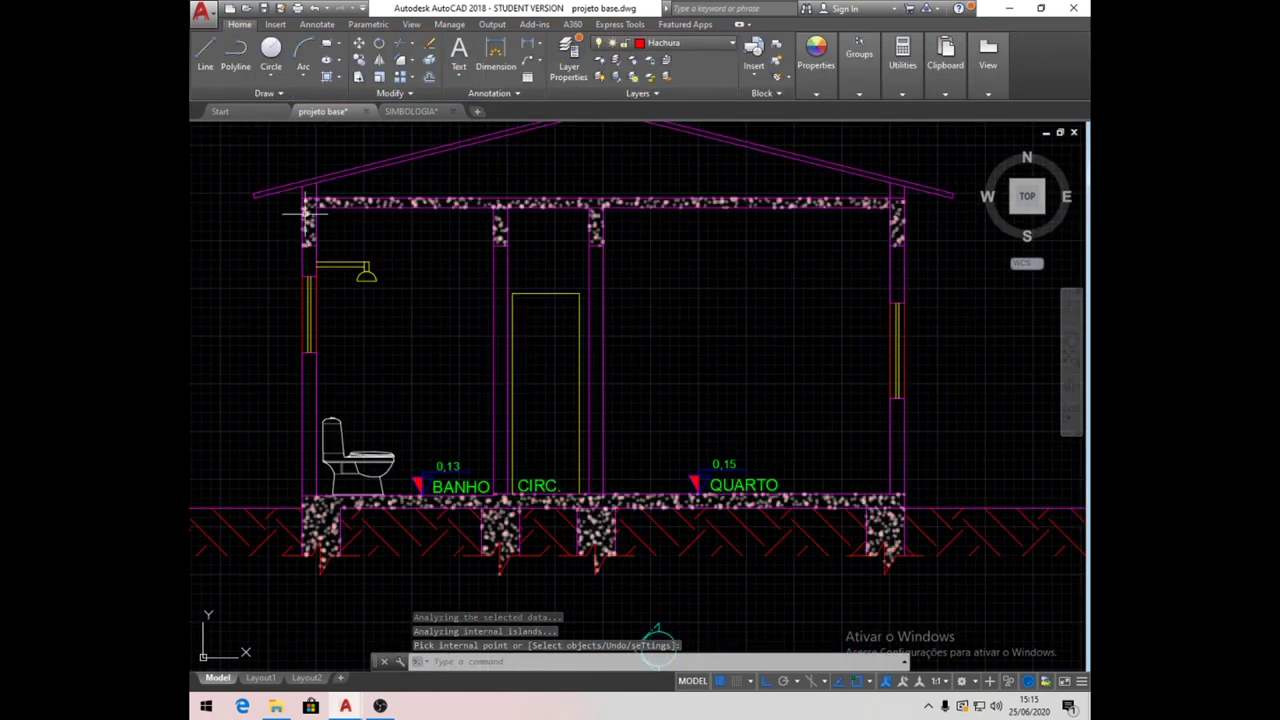
key(Return)
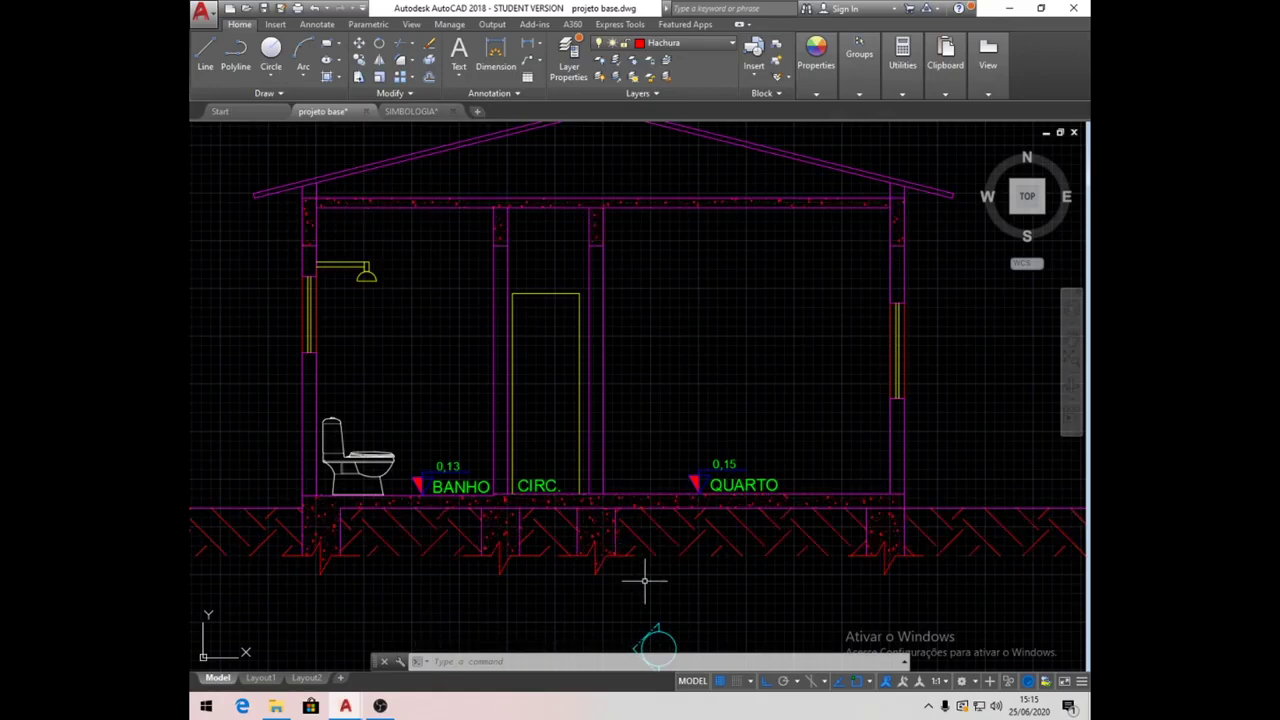
click(597, 518)
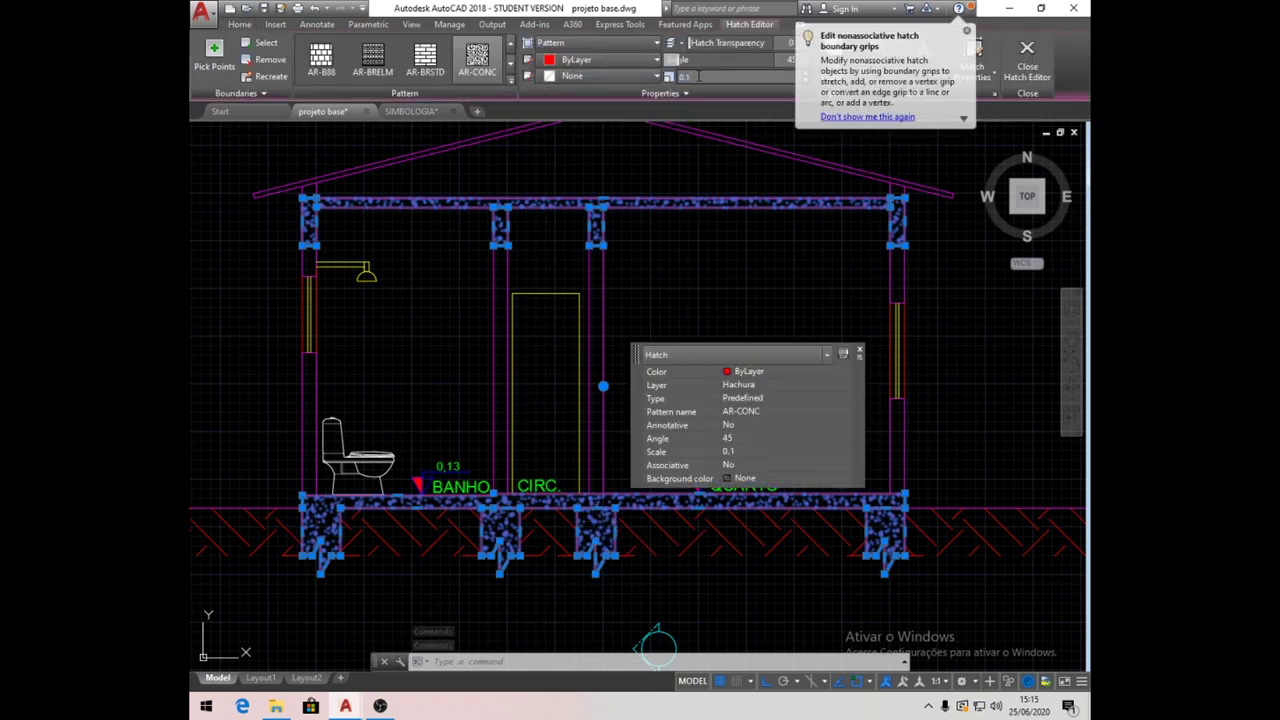
key(BackSpace)
text(3)
key(Return)
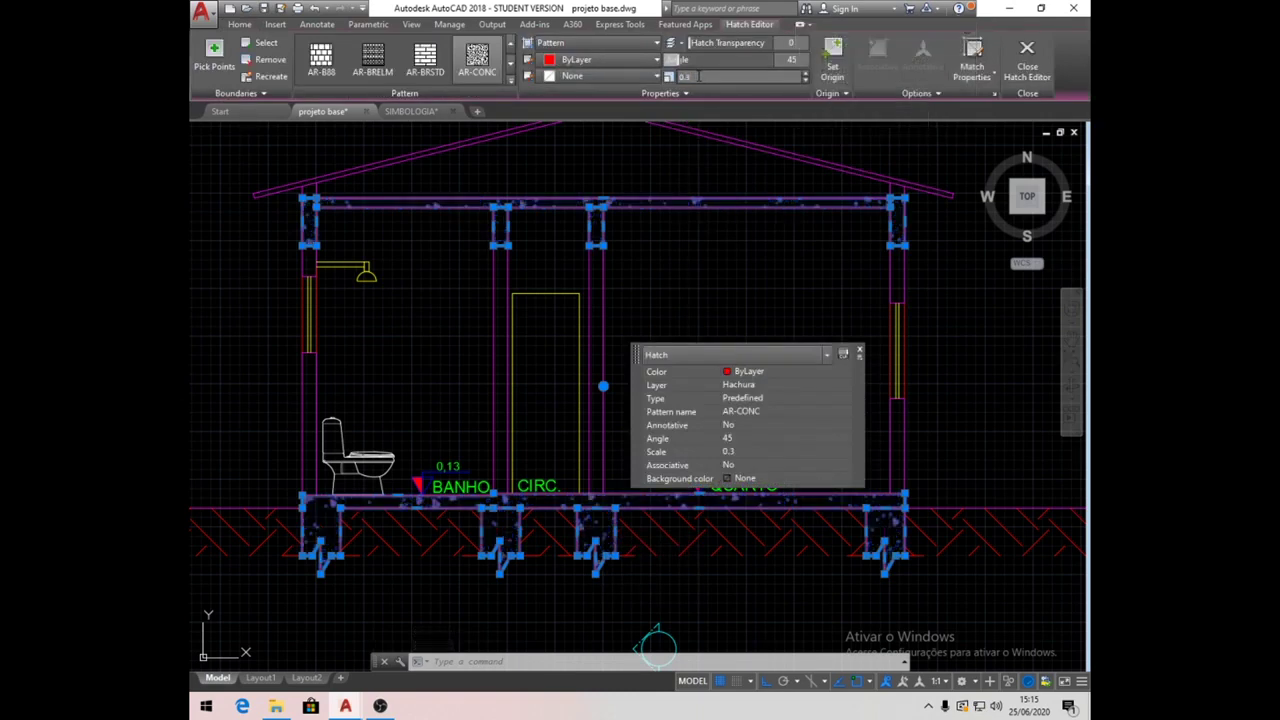
key(Escape)
key(Escape)
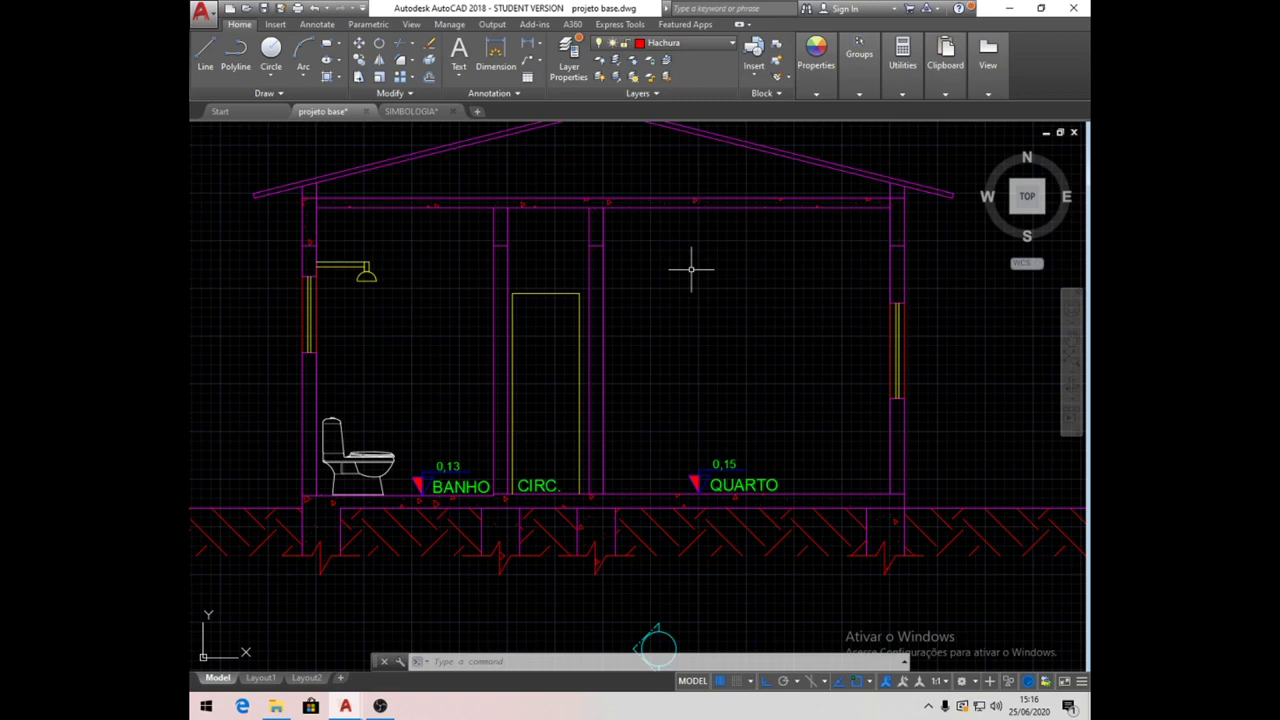
Make layer Cotas current and add a vertical linear dimension outside the BANHO wall, from floor level to the window sill.
scroll(750, 378, down, 2)
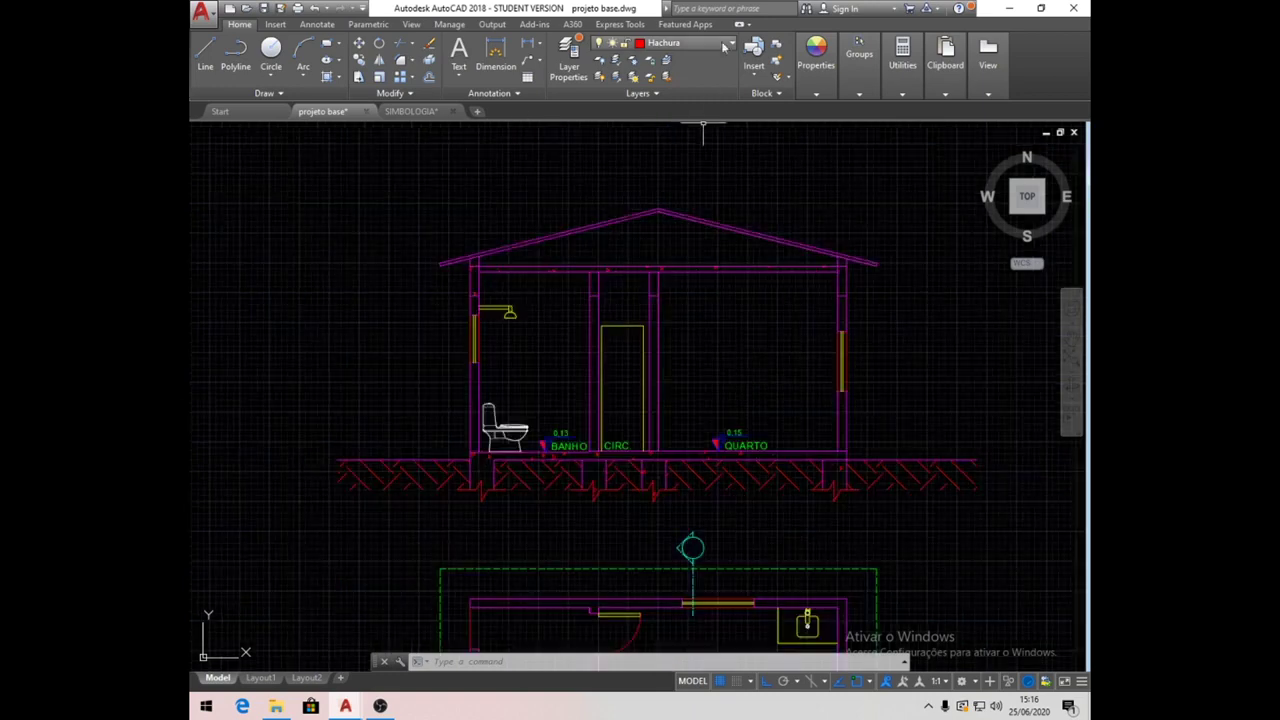
click(733, 44)
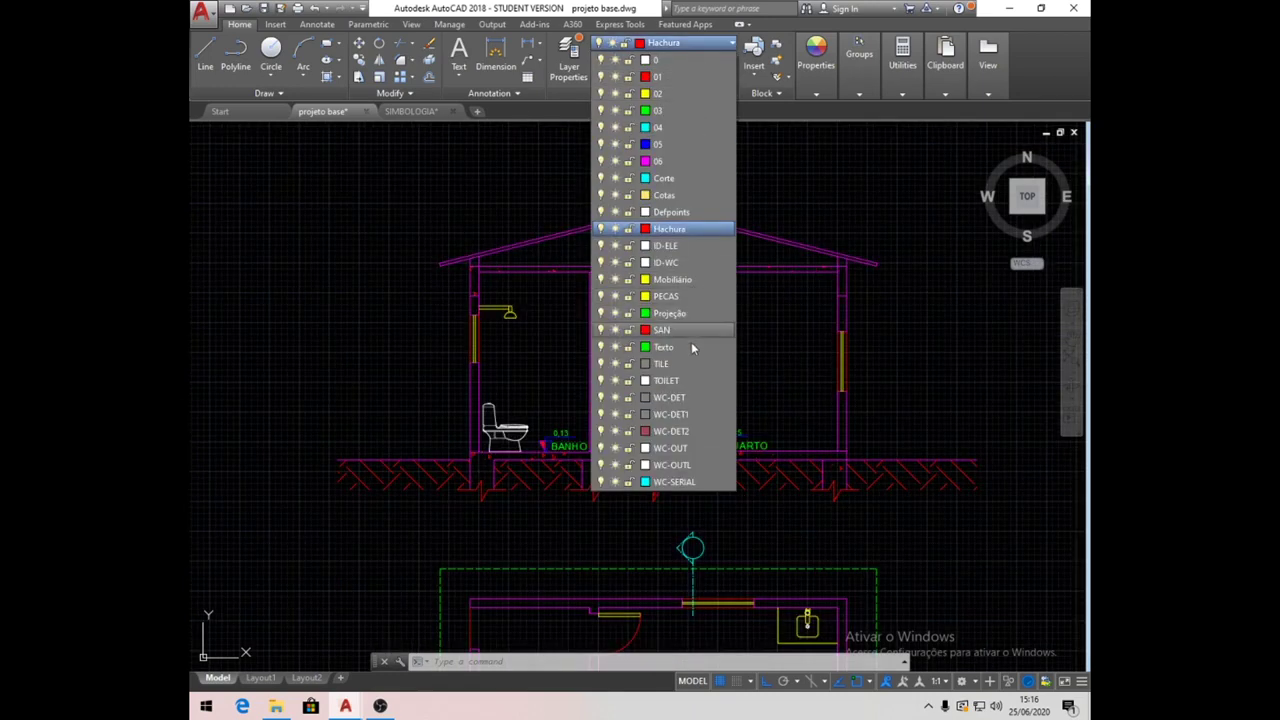
click(670, 195)
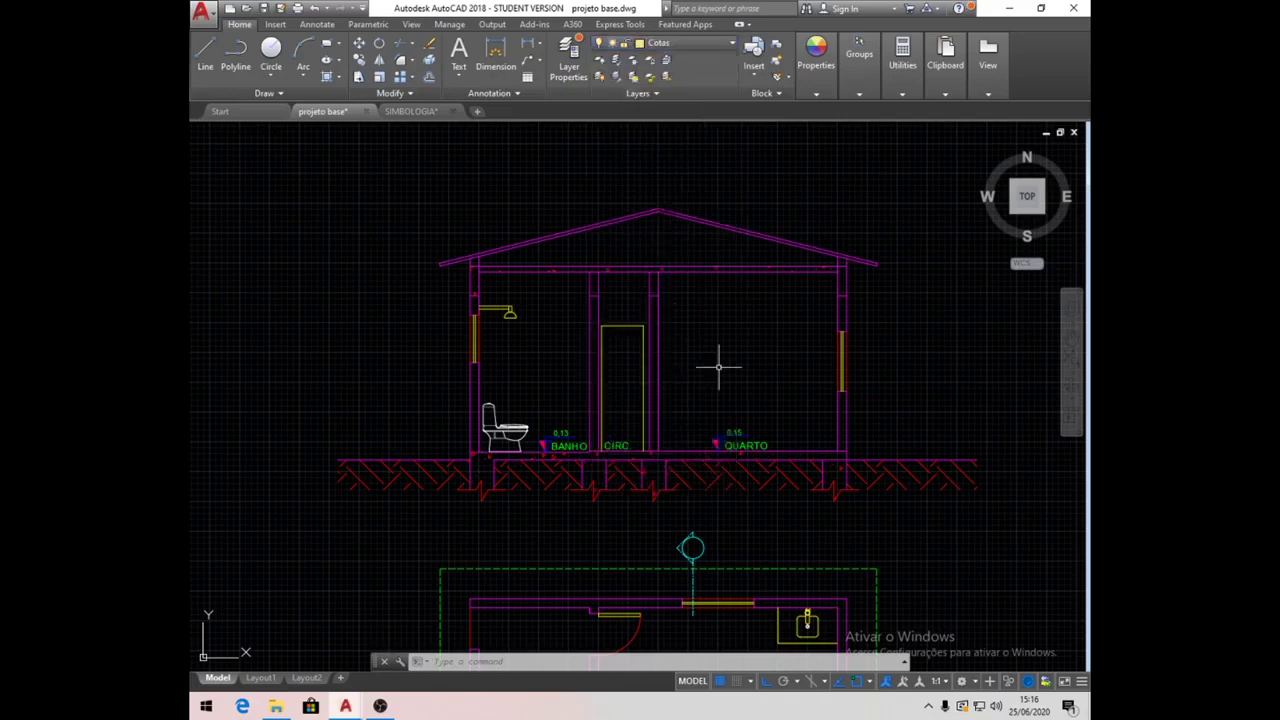
scroll(718, 367, up, 3)
click(541, 47)
click(560, 62)
middle_drag(265, 518, 422, 510)
click(452, 523)
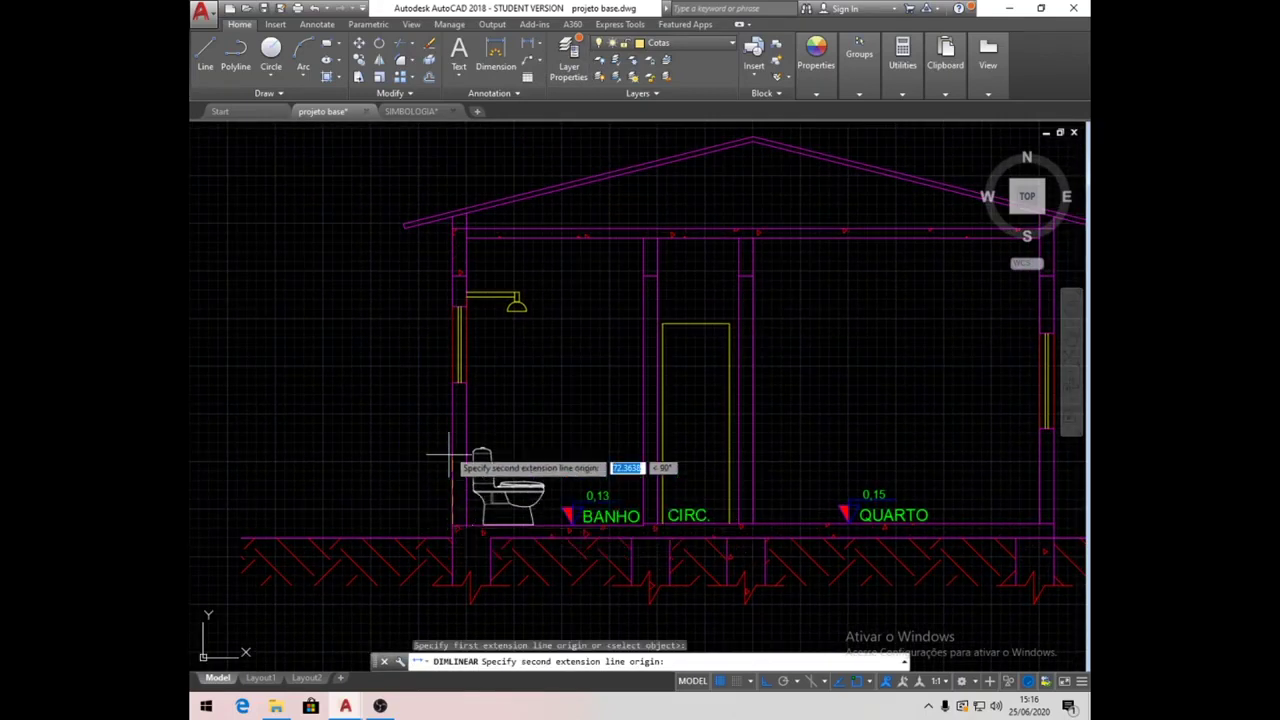
click(458, 383)
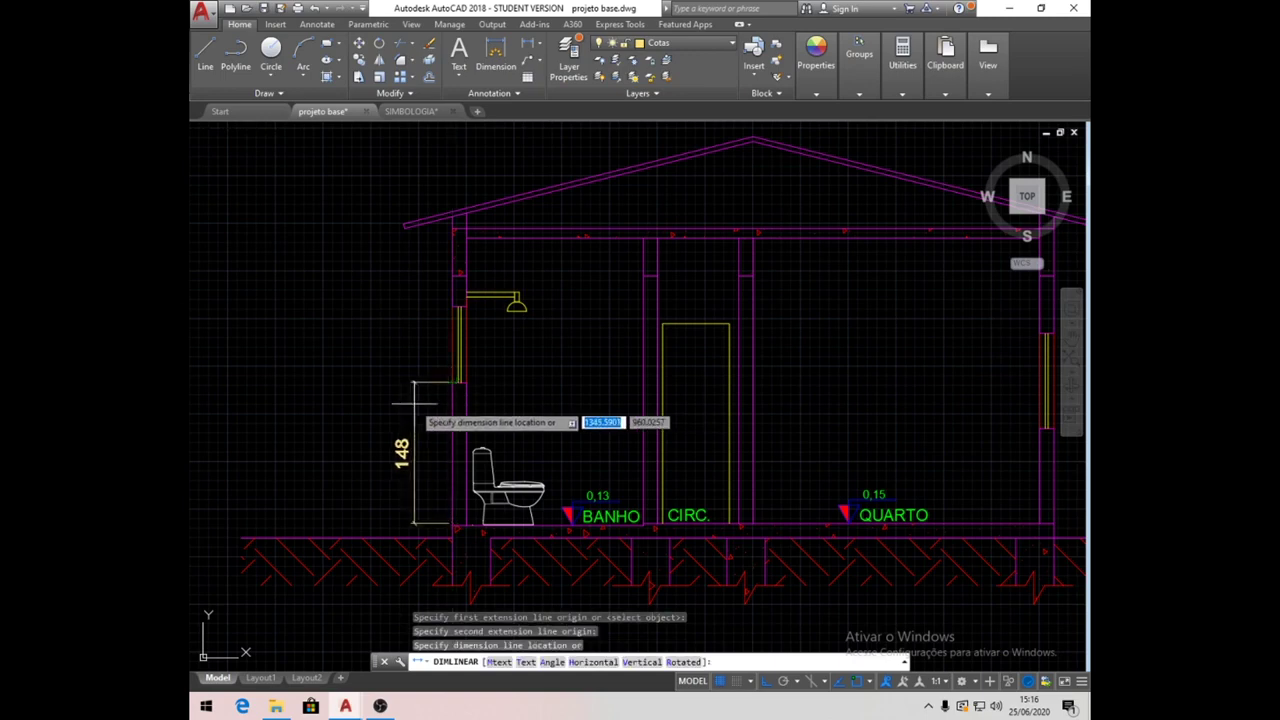
click(372, 412)
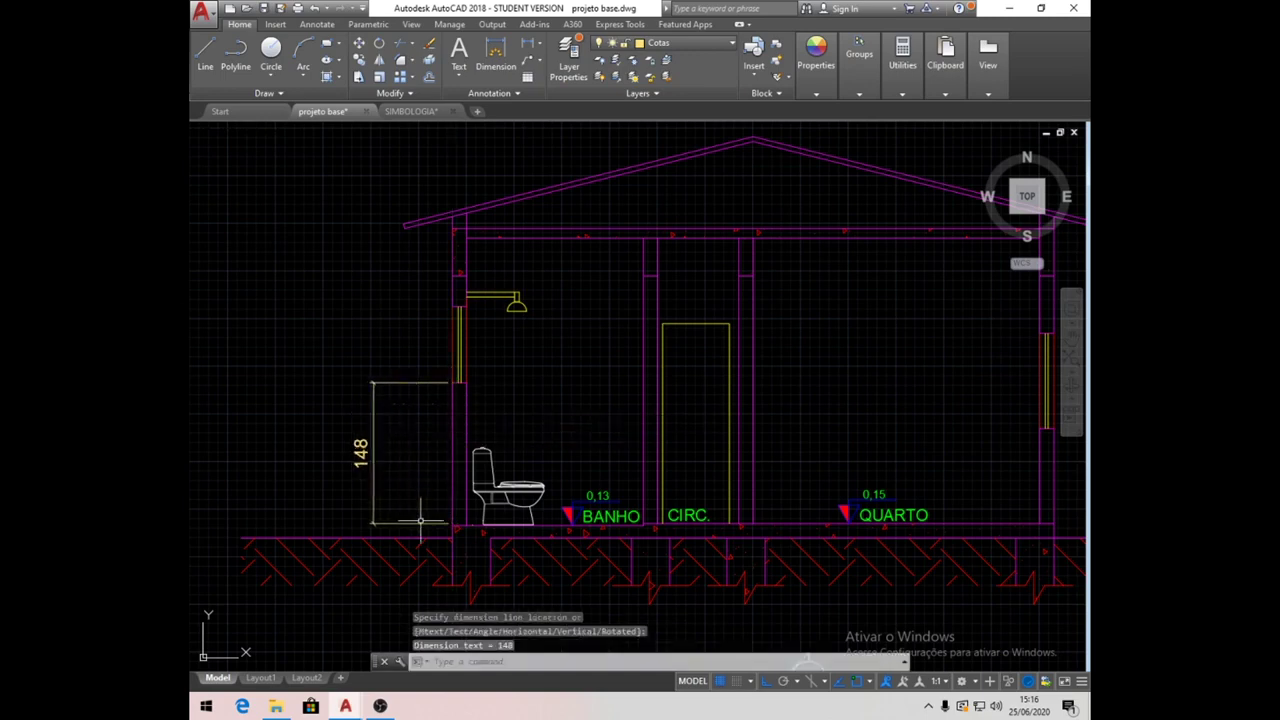
Stretch the lower origin of the BANHO sill-height dimension onto the bathroom's floor line at the outer wall face.
scroll(421, 522, up, 6)
click(475, 510)
click(515, 510)
click(521, 514)
key(Escape)
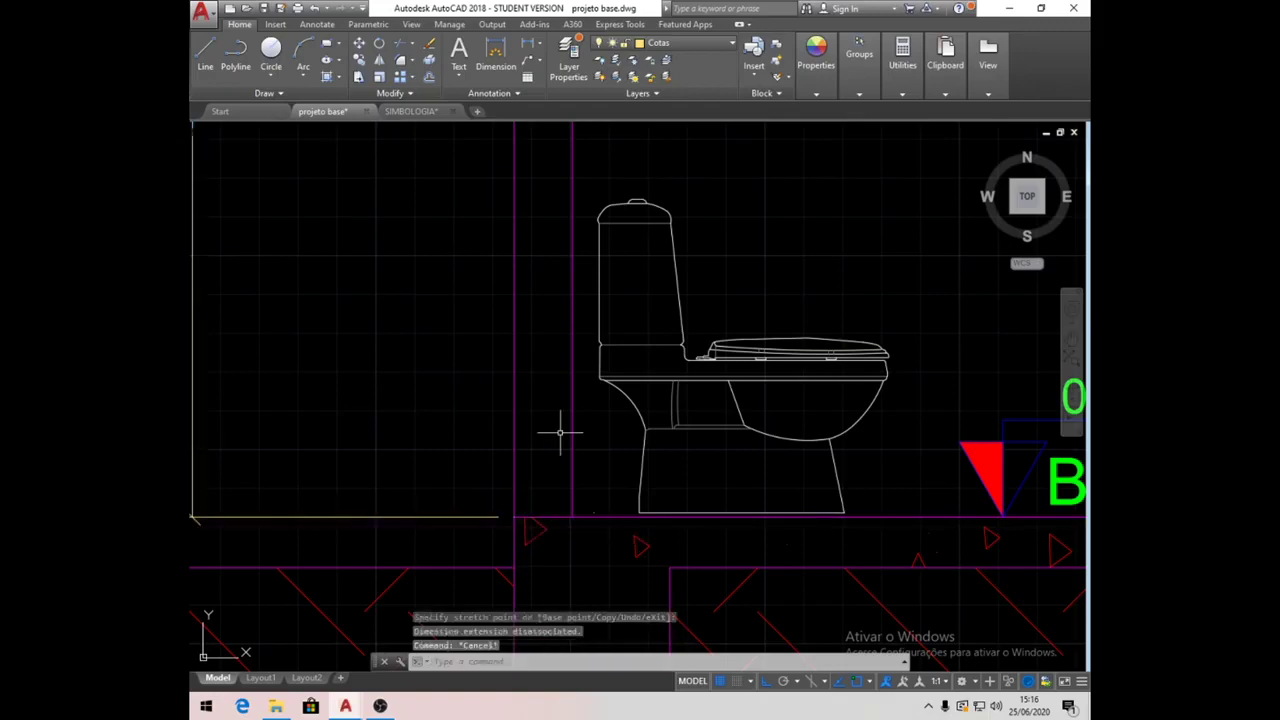
scroll(560, 432, down, 3)
middle_drag(538, 367, 480, 385)
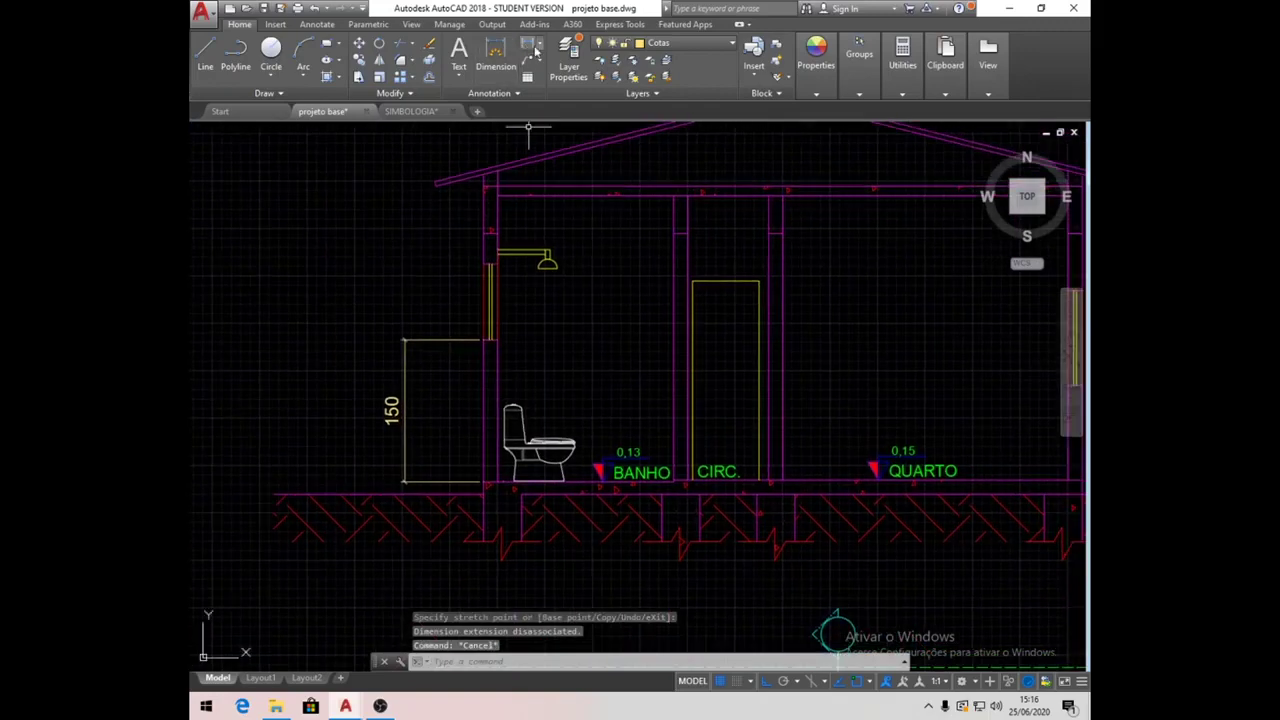
Add vertical linear dimensions for the BANHO window's height and the wall above it up to the ceiling, in line with the sill-height dimension.
click(527, 45)
click(489, 341)
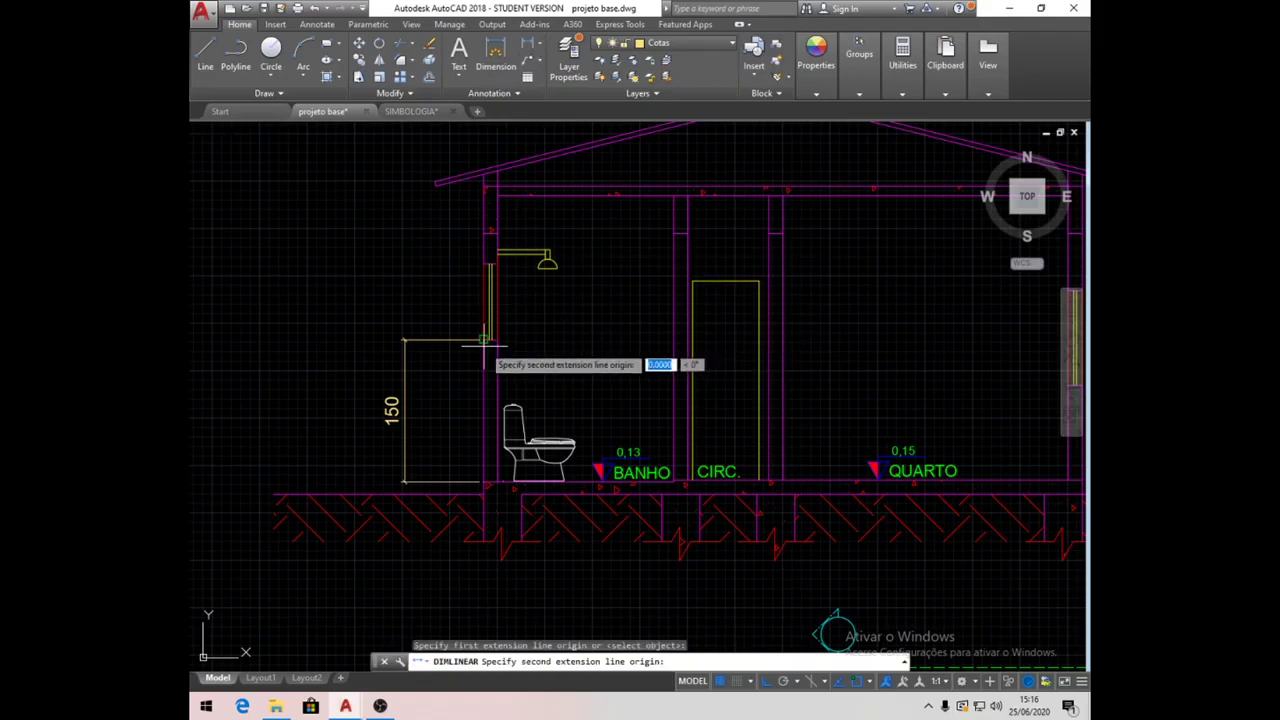
click(489, 263)
click(404, 362)
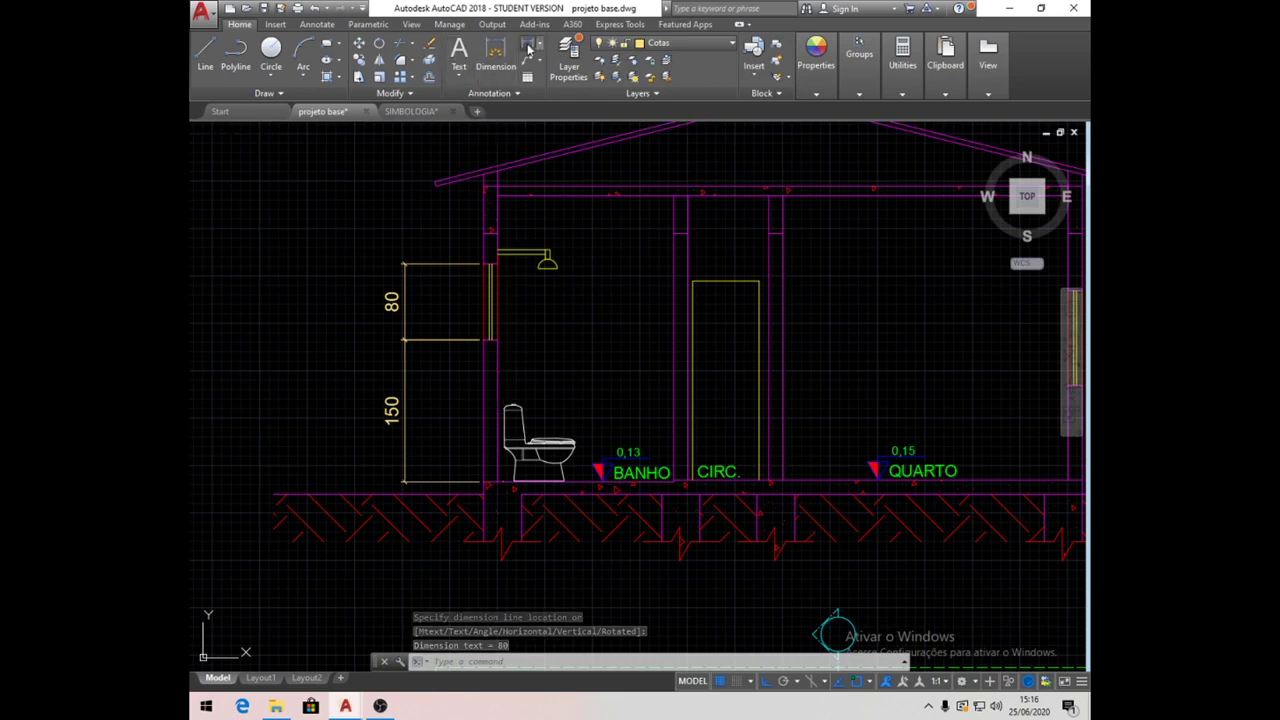
click(527, 45)
click(484, 263)
click(484, 193)
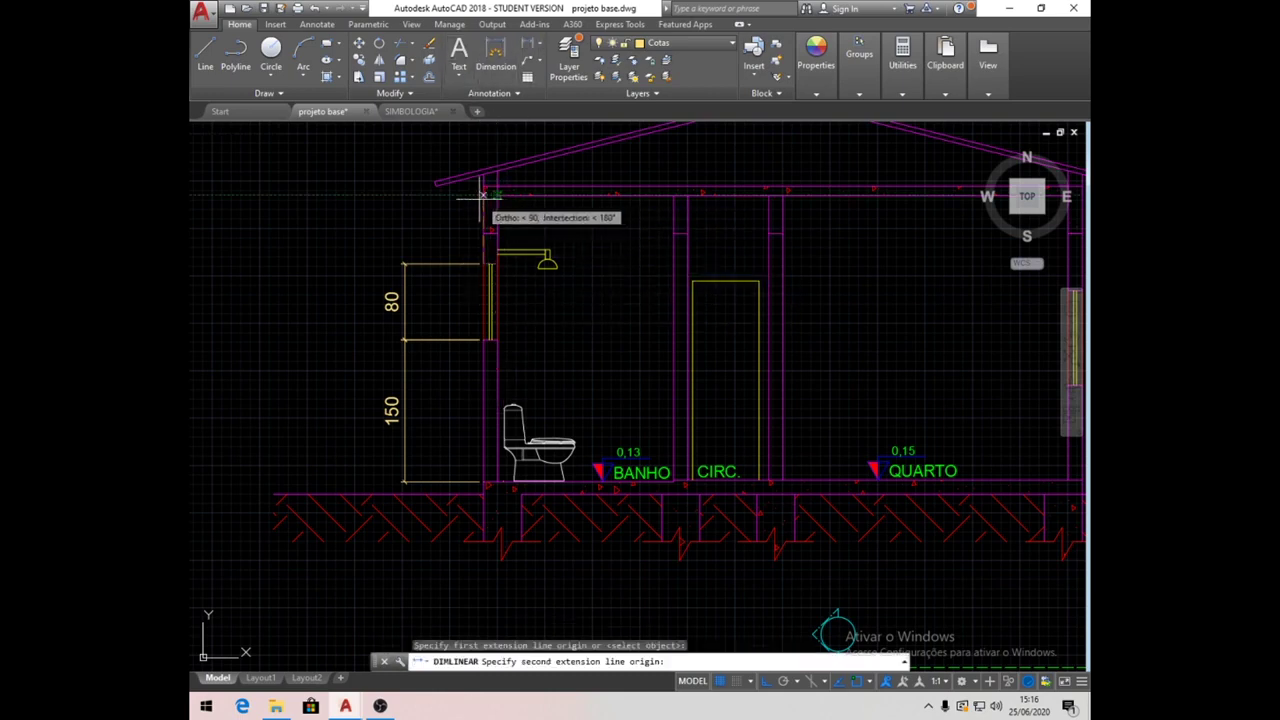
click(404, 277)
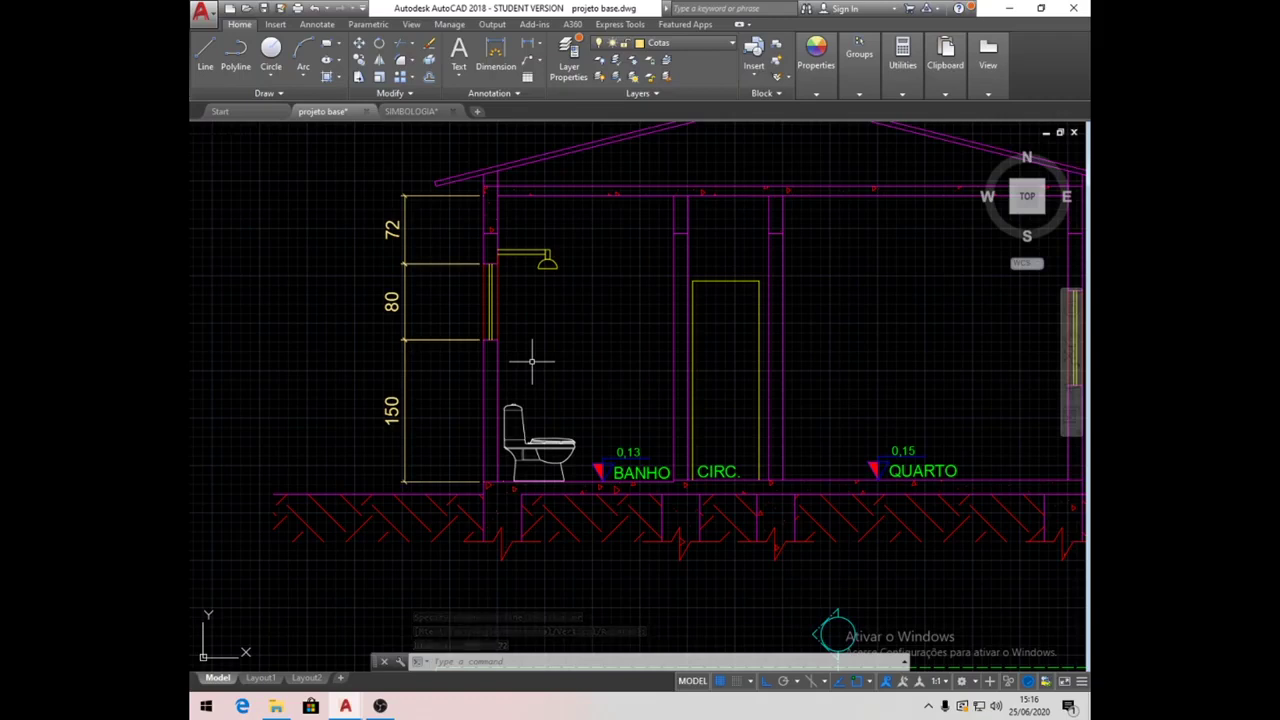
Add an overall floor-to-ceiling vertical dimension outside the BANHO wall, beyond the chain of window dimensions.
click(531, 45)
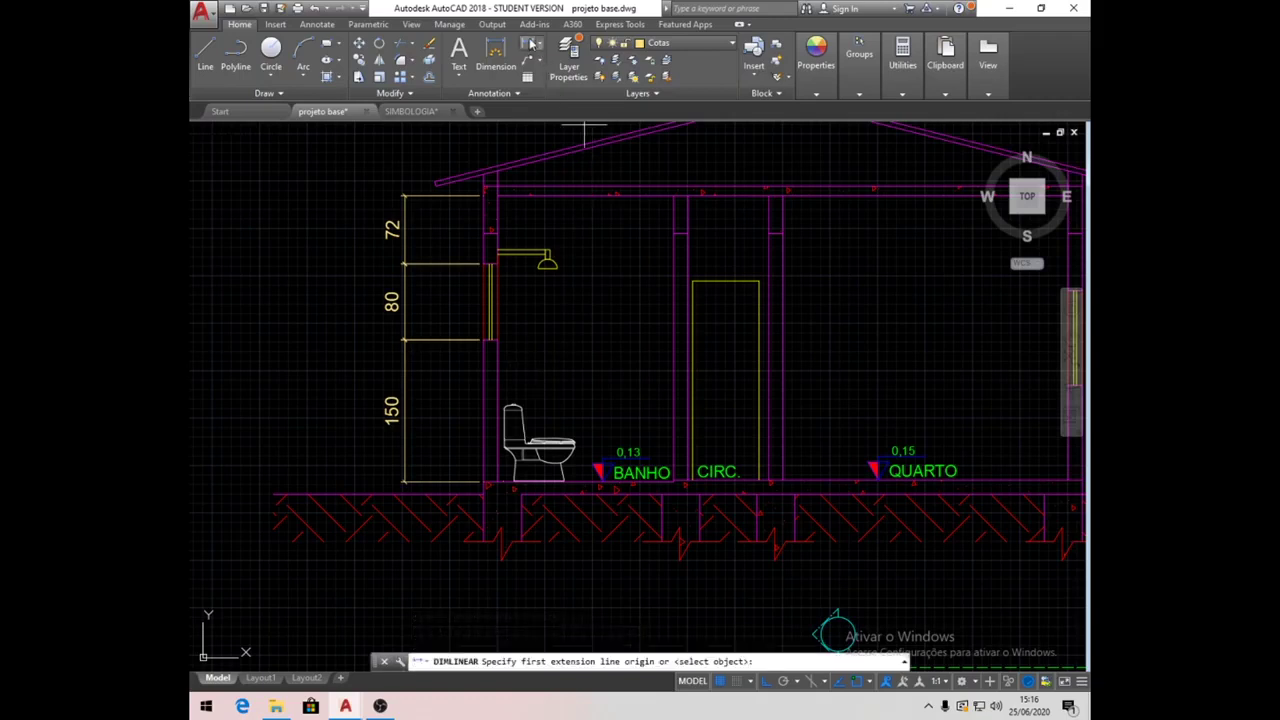
click(483, 482)
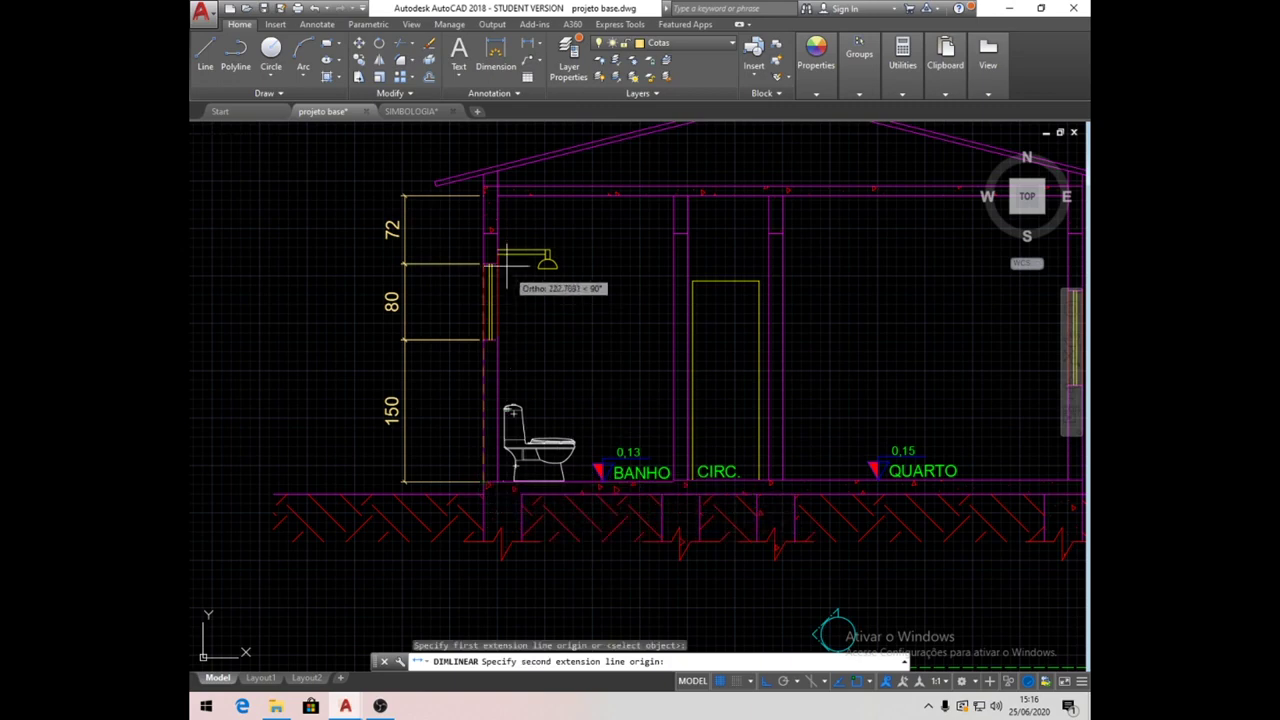
click(487, 195)
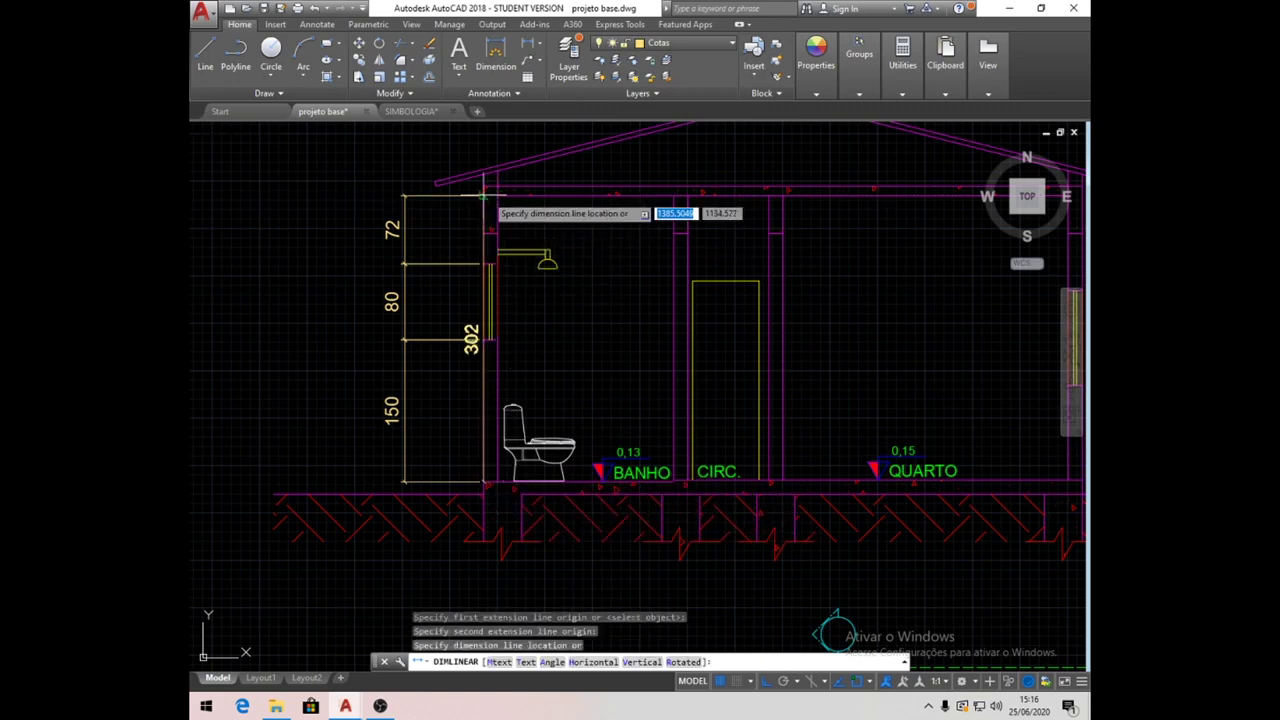
click(366, 229)
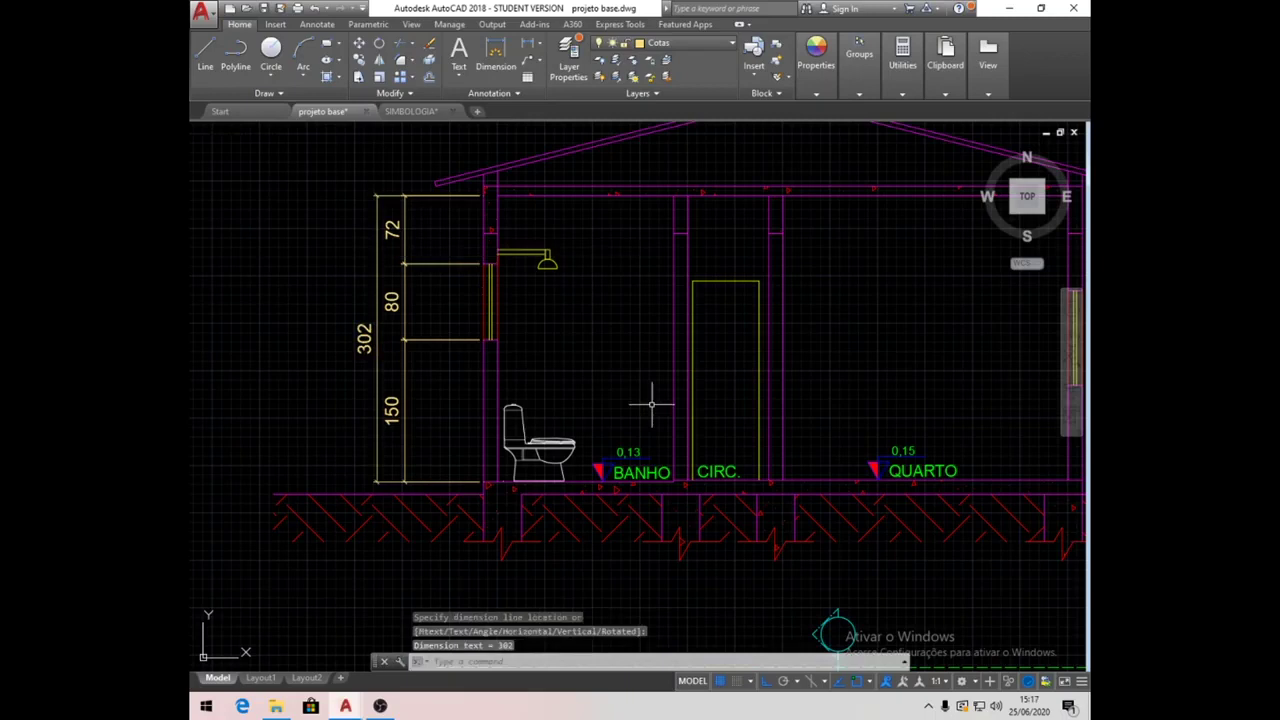
Dimension the CIRC. door's height and the distance from its head to the ceiling, in one vertical line on the QUARTO side of the wall.
middle_drag(872, 445, 625, 462)
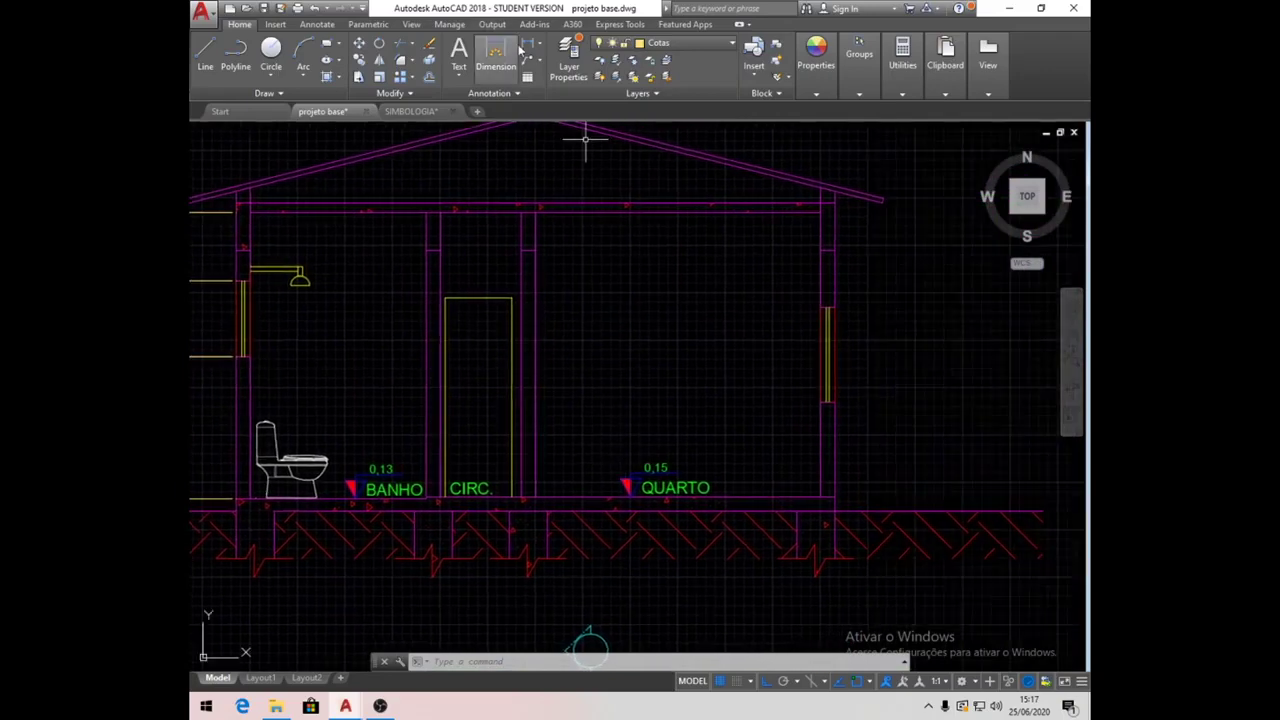
click(533, 45)
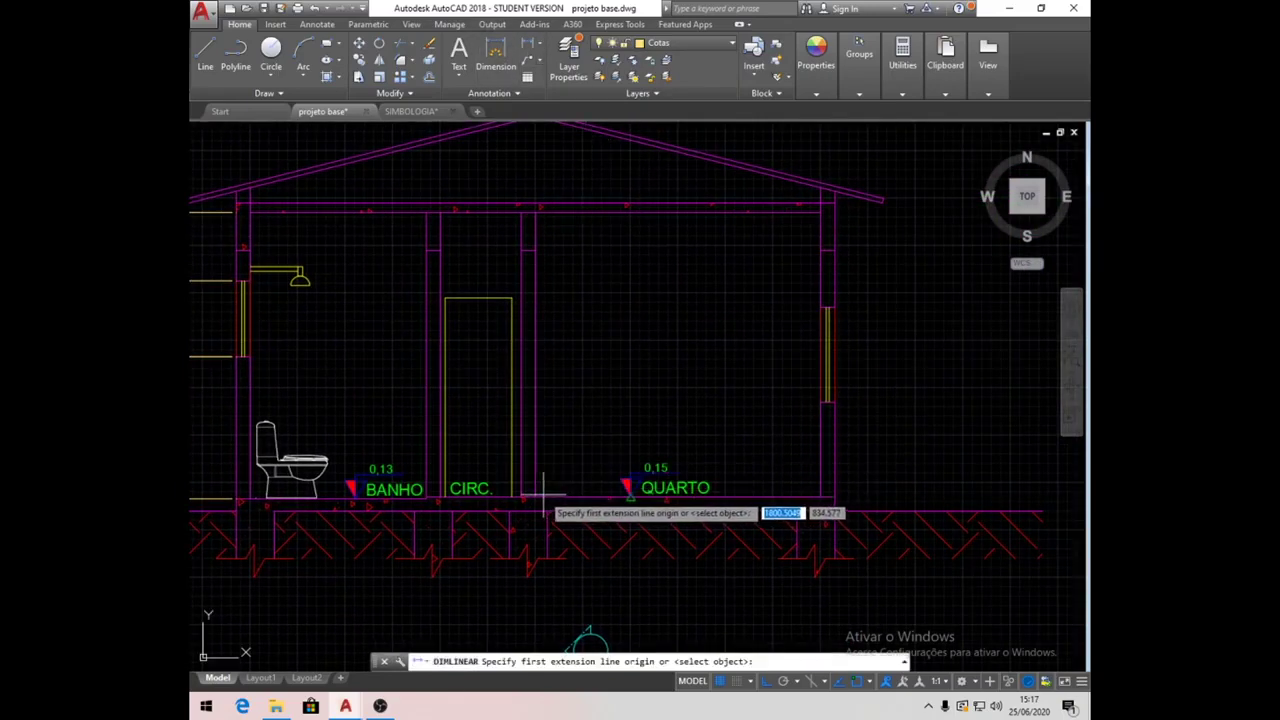
click(541, 495)
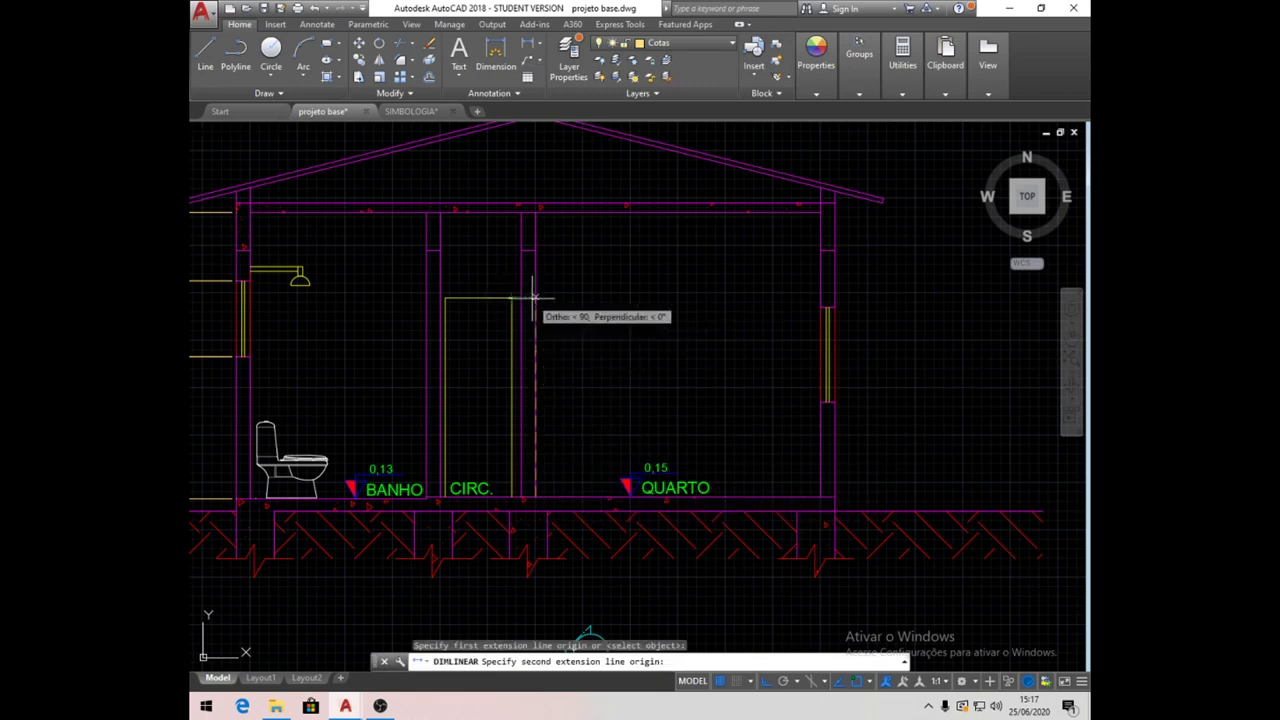
click(531, 298)
click(571, 309)
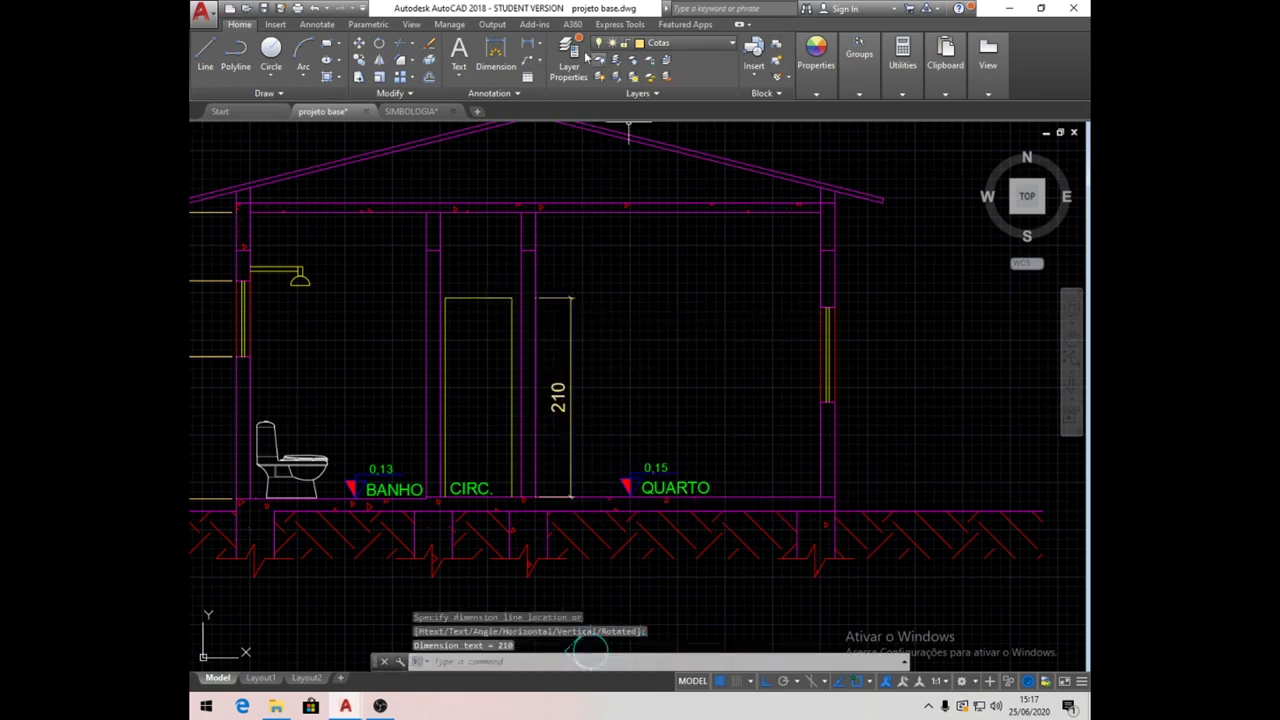
click(528, 50)
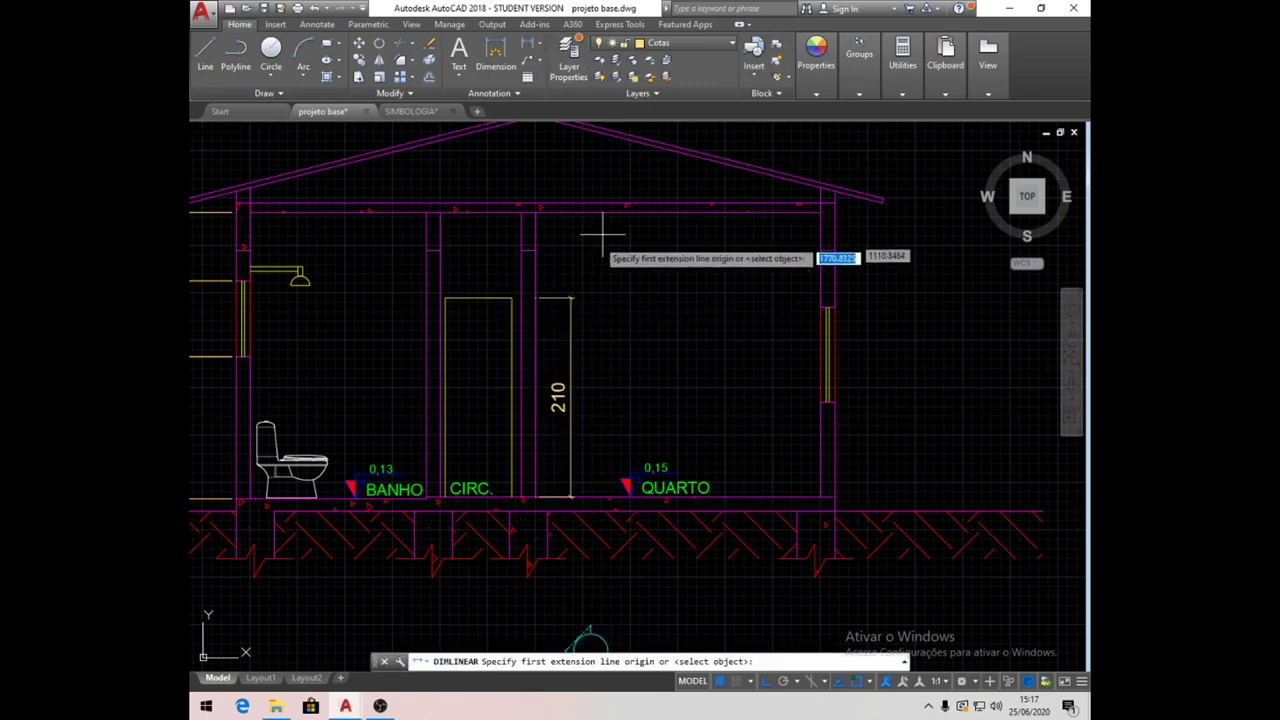
click(540, 297)
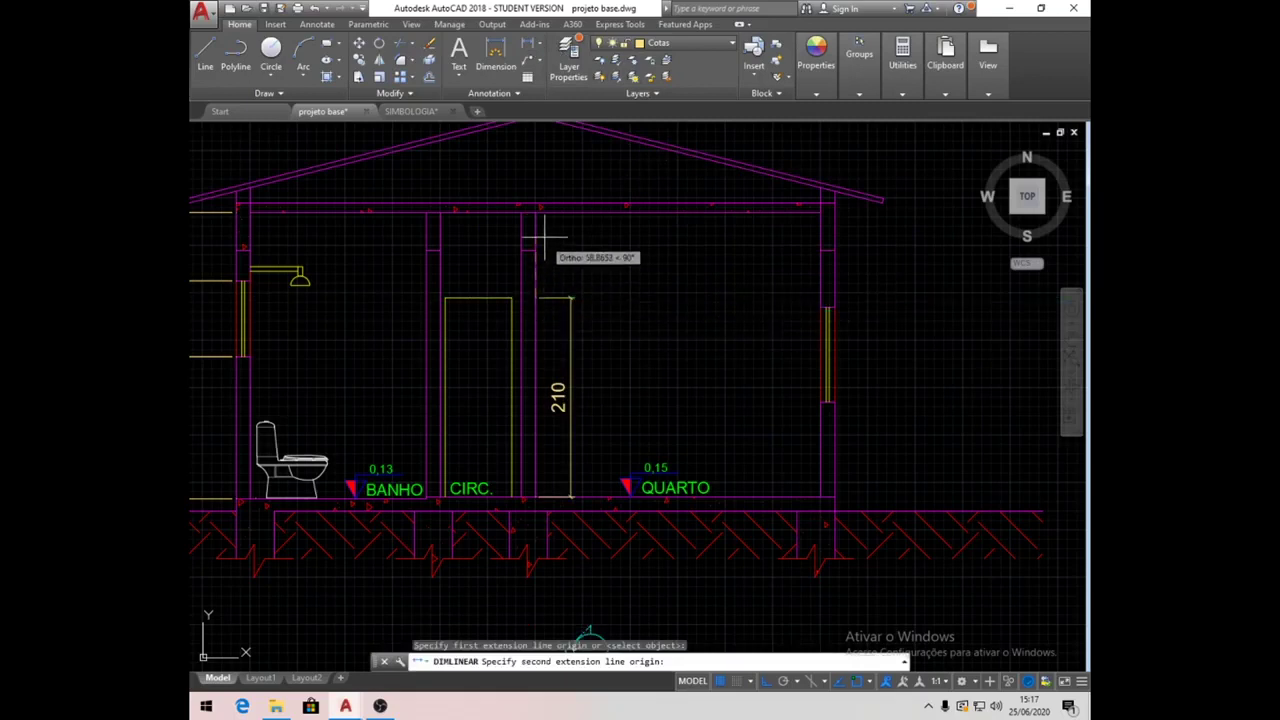
click(540, 211)
click(579, 310)
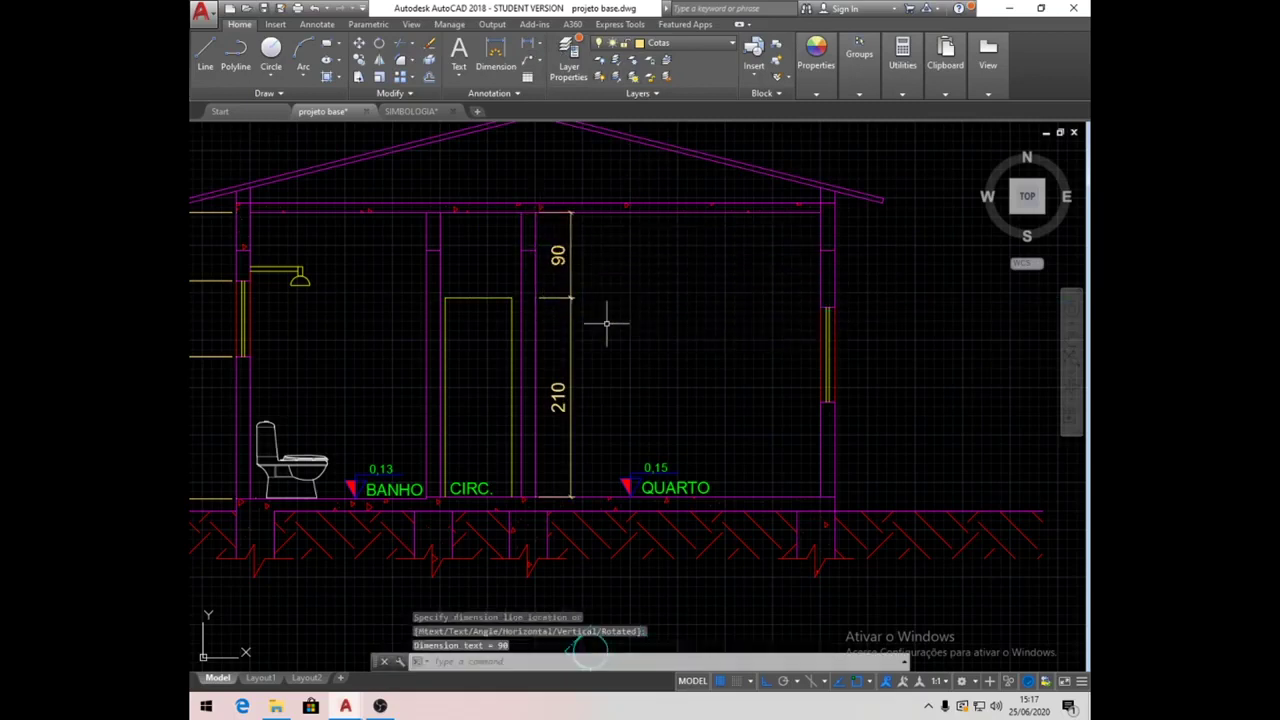
Dimension the QUARTO window's sill height and opening height in one vertical line inside the room.
middle_drag(717, 333, 603, 337)
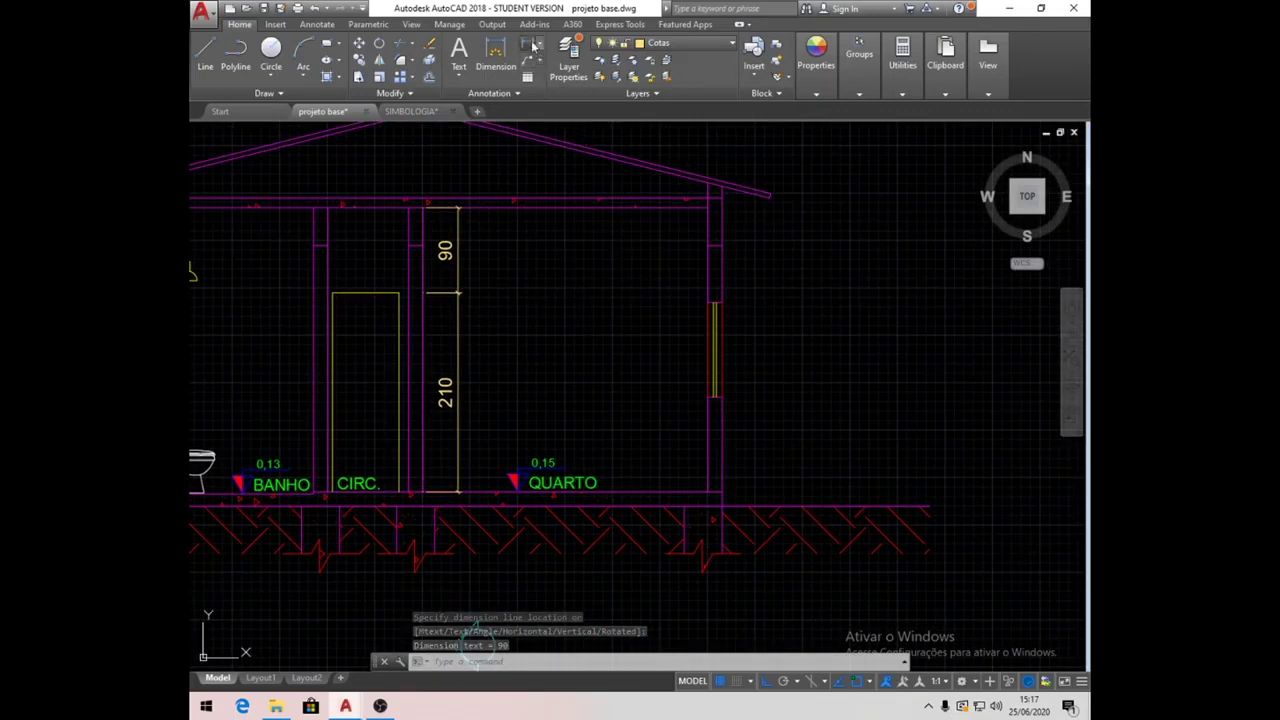
click(533, 47)
click(708, 491)
click(713, 397)
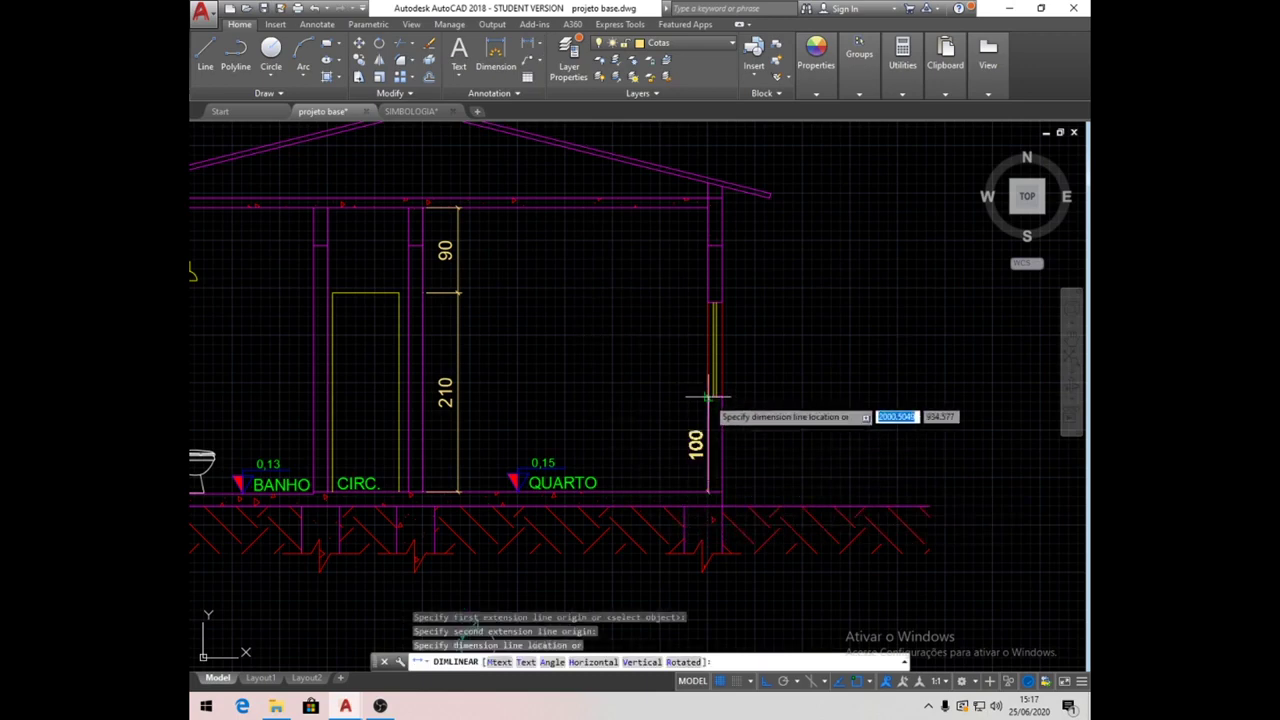
click(674, 396)
click(530, 46)
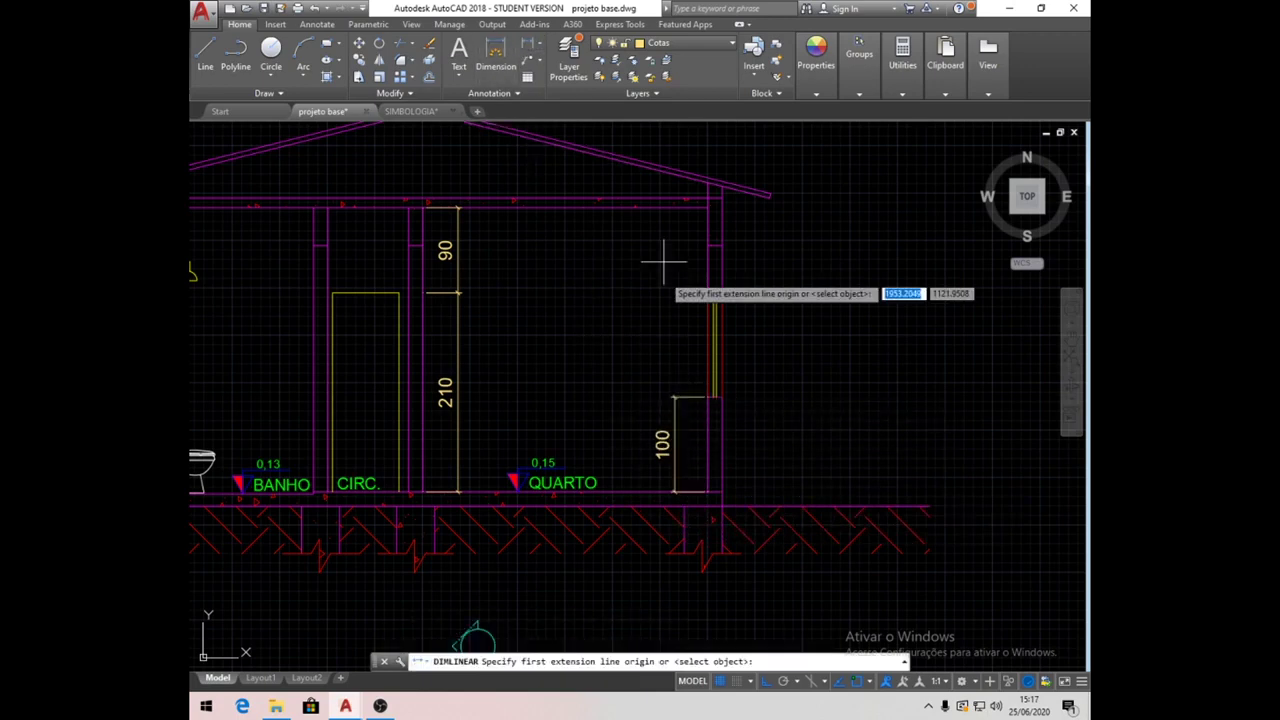
click(710, 398)
click(713, 302)
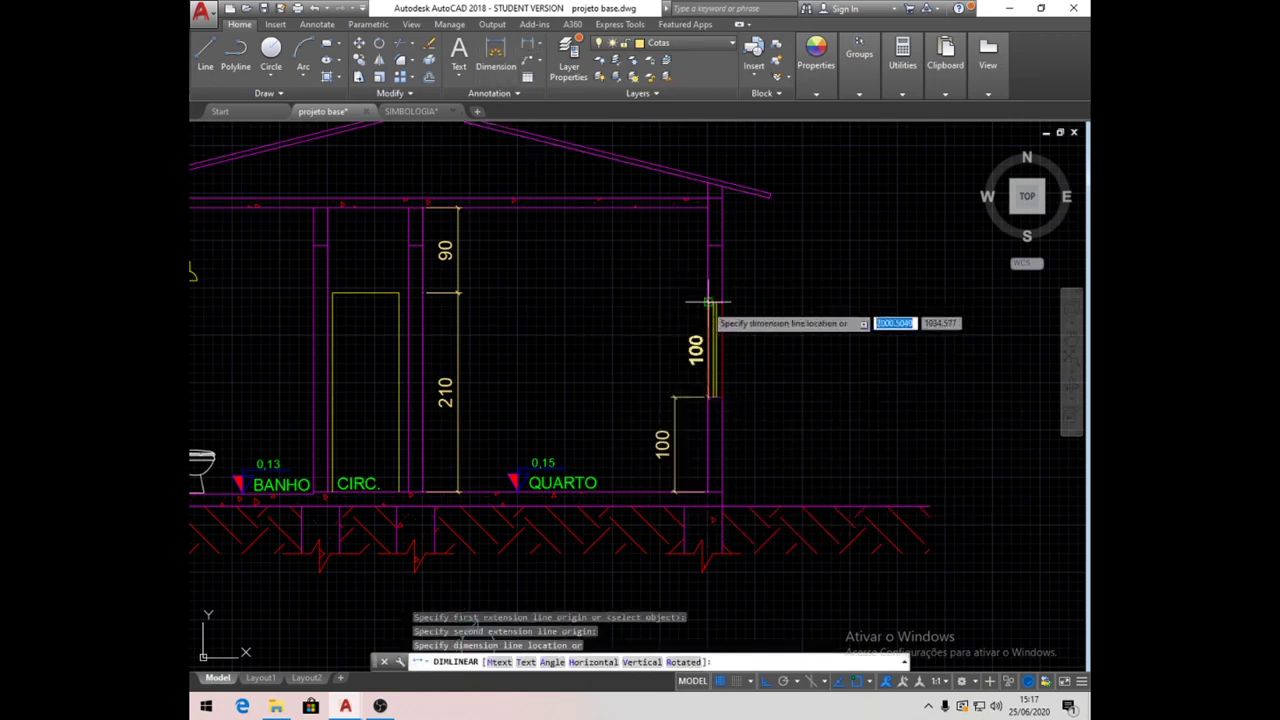
click(675, 397)
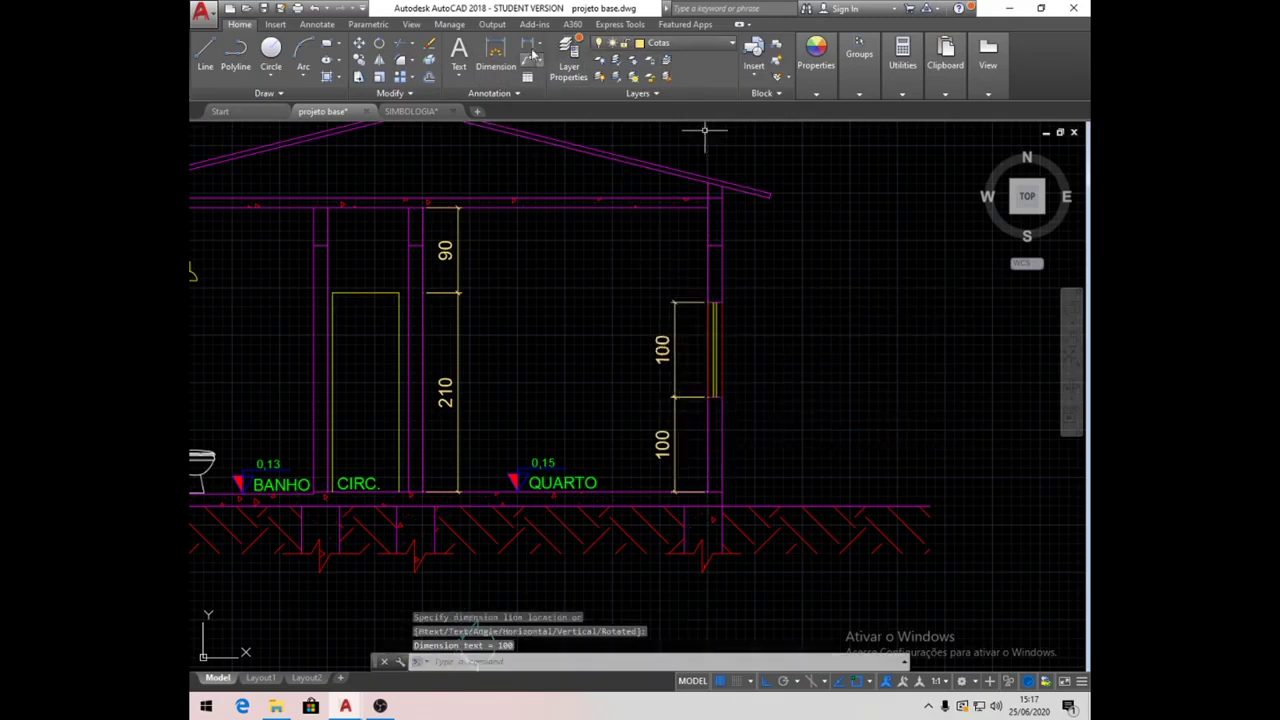
Add a vertical dimension from the head of the QUARTO window up to the underside of the ceiling slab.
key(Return)
click(712, 302)
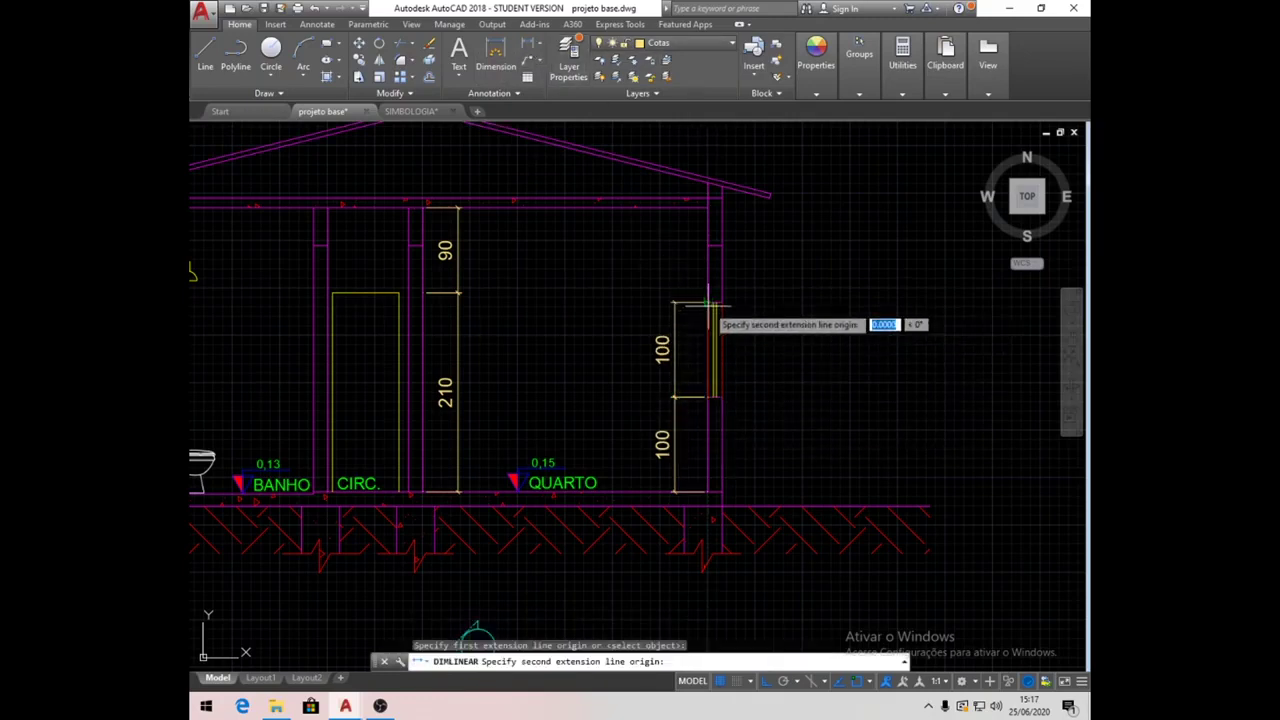
click(709, 208)
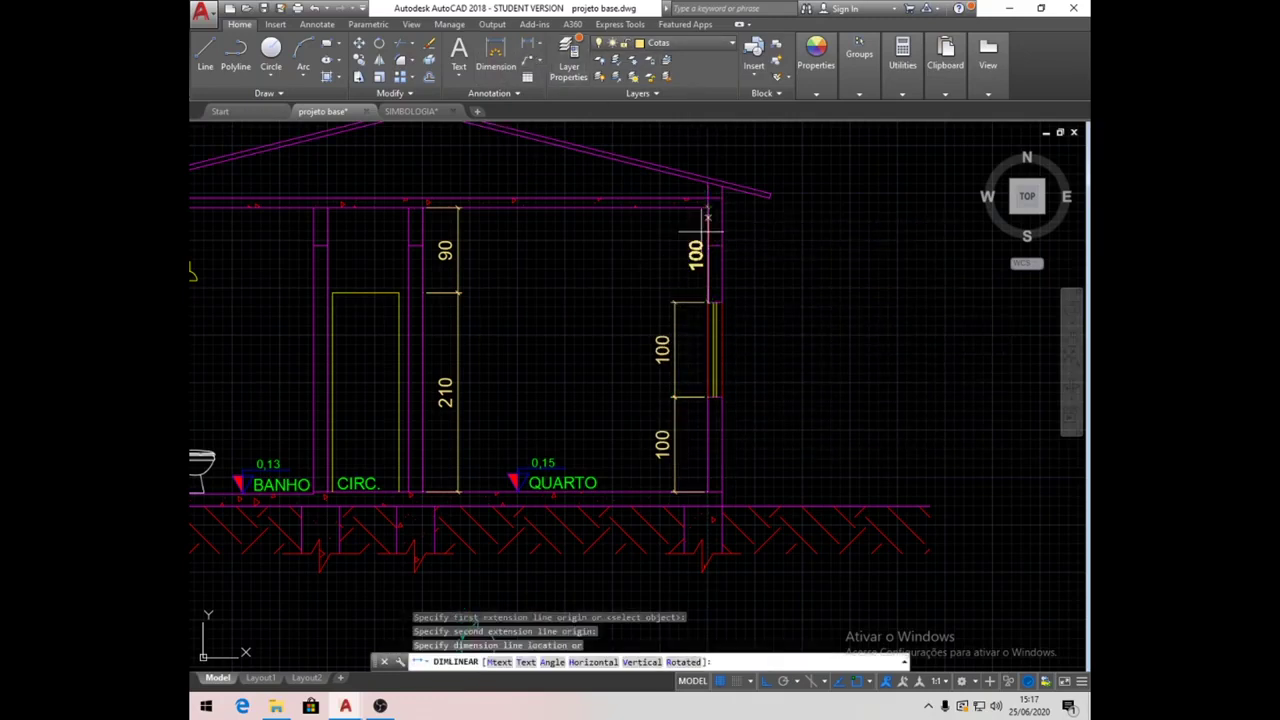
click(680, 324)
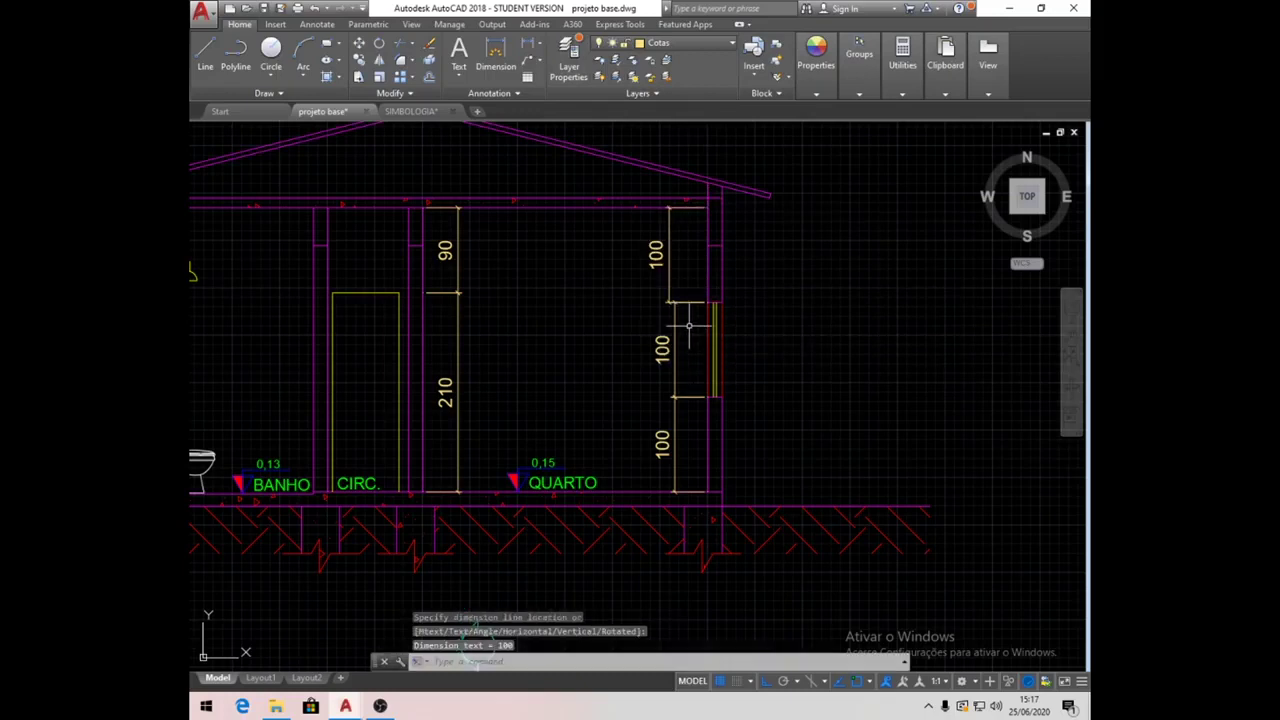
Dimension the ceiling slab's thickness at the QUARTO outer wall, placing the dimension outside beyond the eave.
click(530, 44)
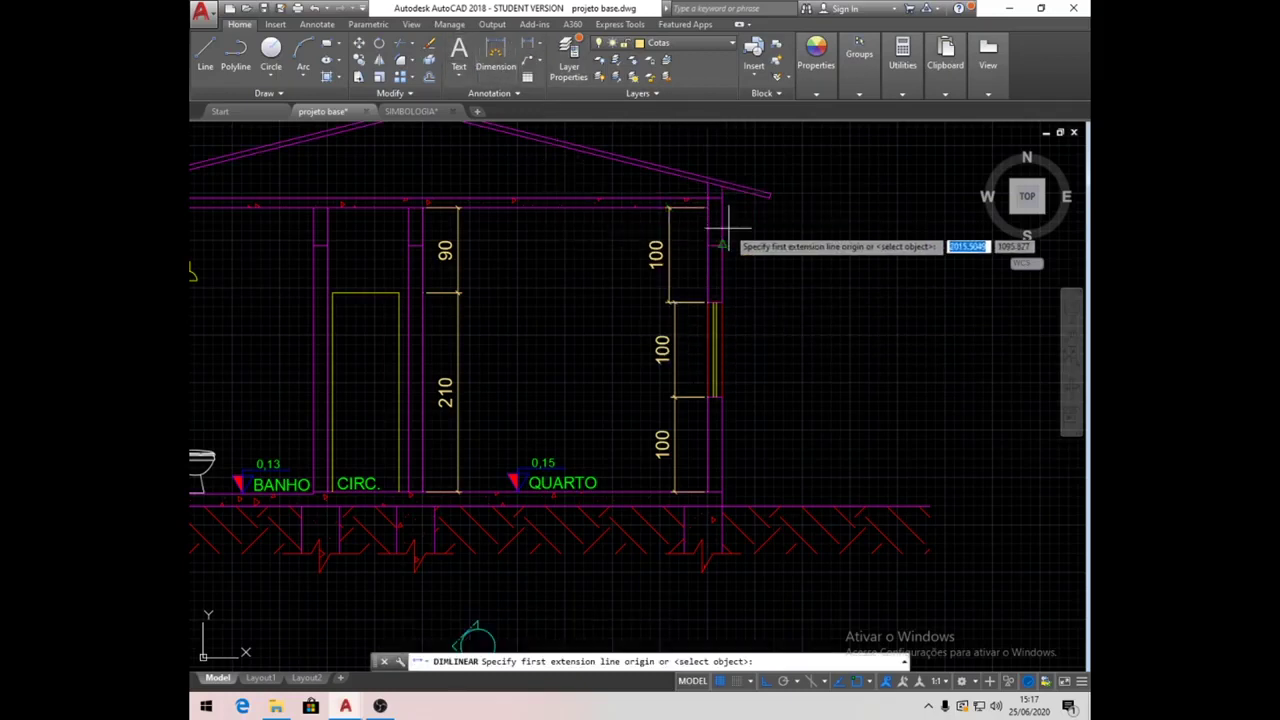
click(712, 207)
click(712, 193)
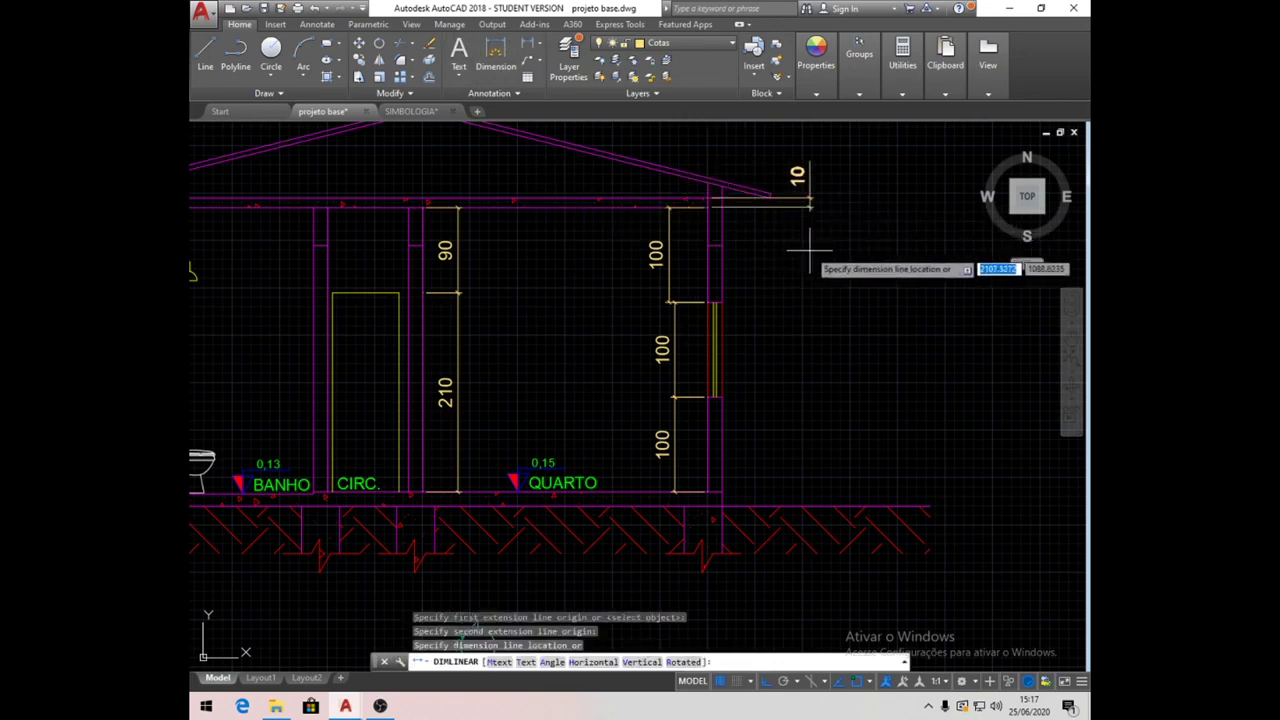
click(809, 249)
Stretch both extension origins of the slab-thickness dimension onto the outer face of the QUARTO wall.
scroll(754, 174, up, 4)
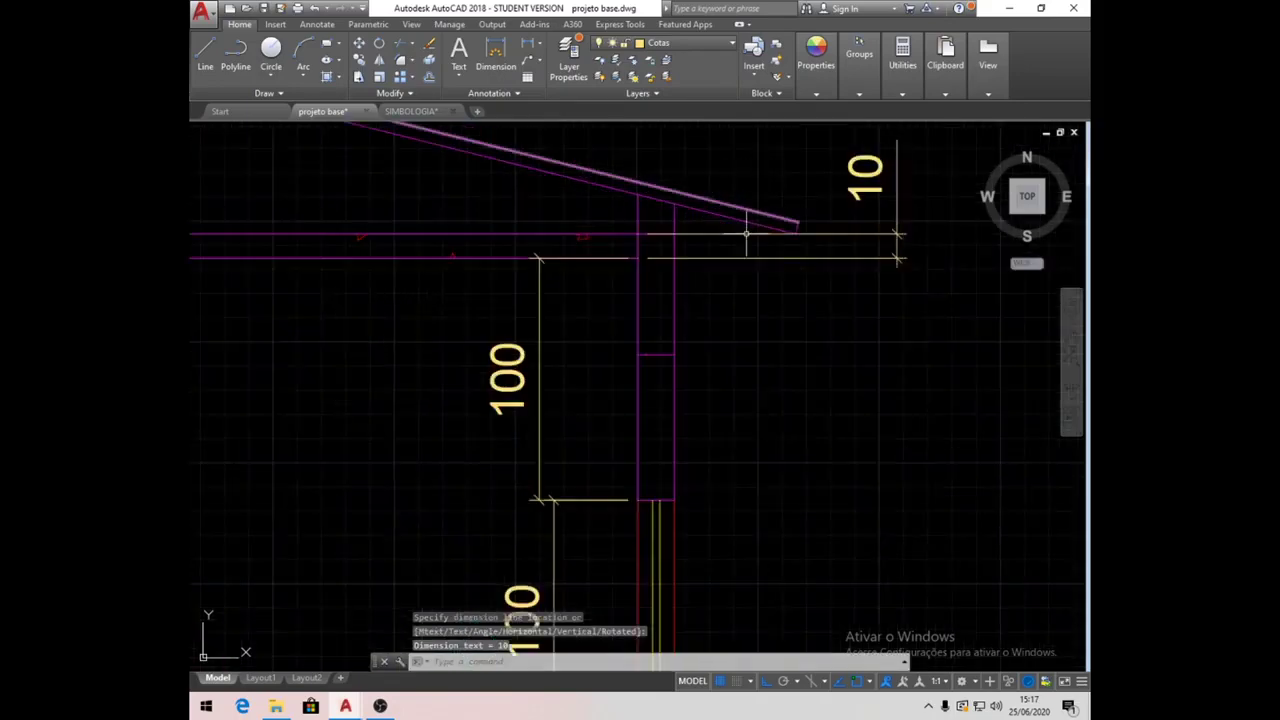
click(700, 230)
click(640, 233)
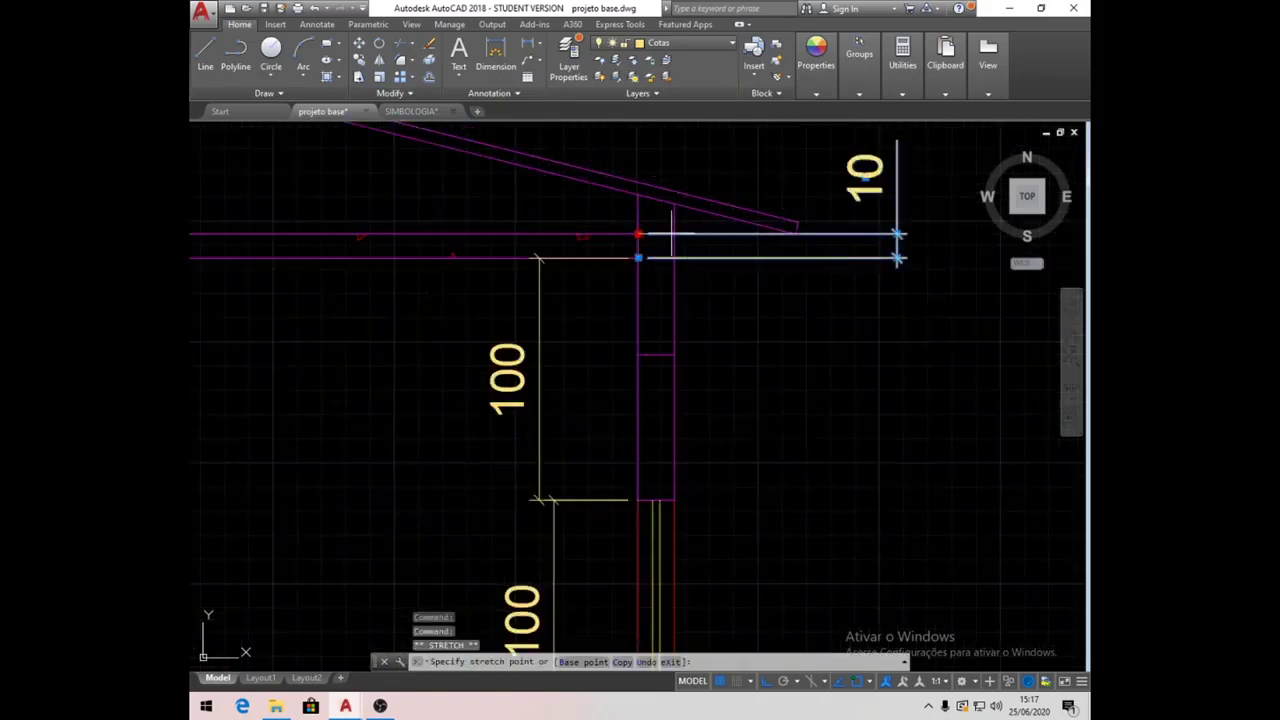
click(675, 234)
click(638, 258)
click(676, 257)
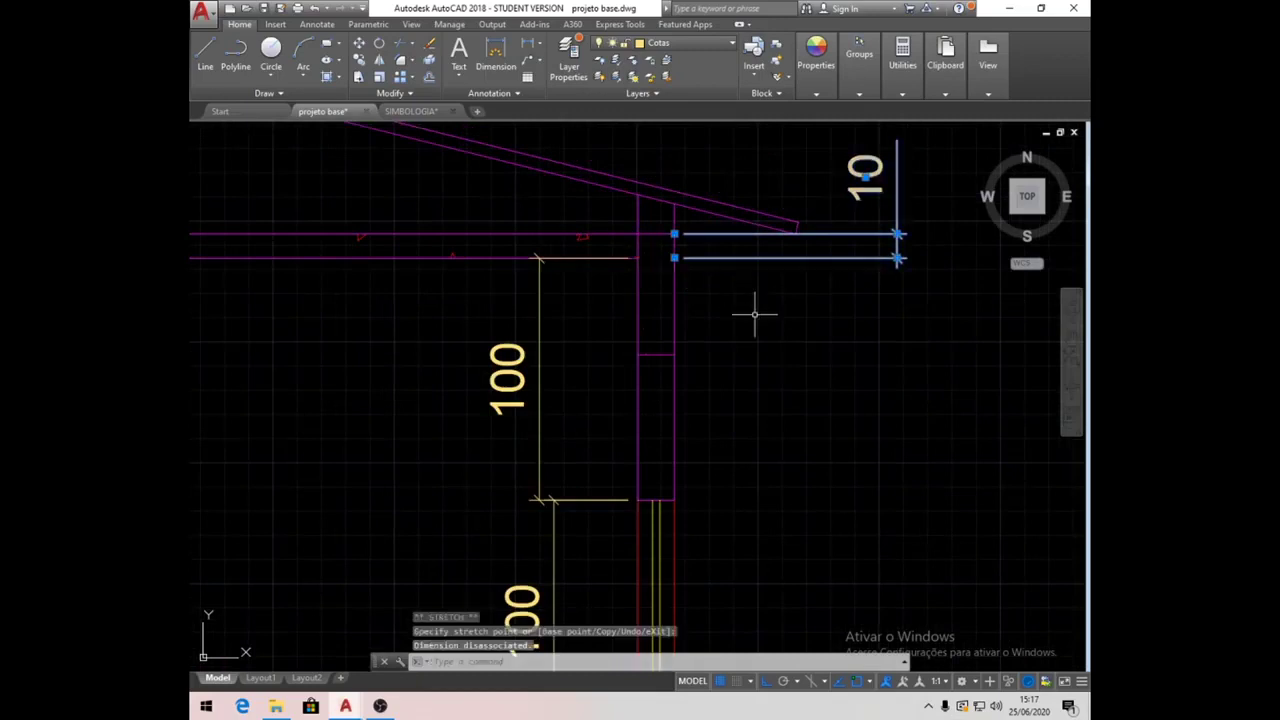
Shift the dimension line above the QUARTO window into line with the window-height dimension below it.
click(546, 459)
click(537, 481)
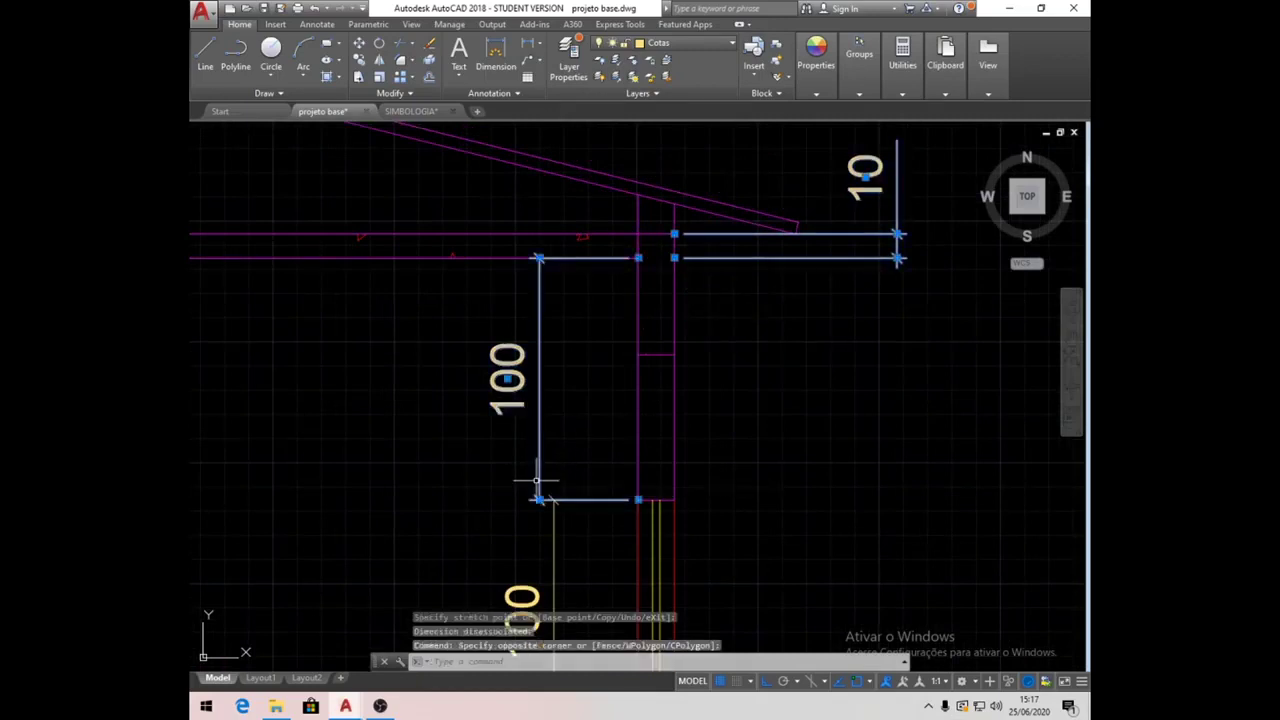
click(538, 500)
right_click(545, 502)
key(Escape)
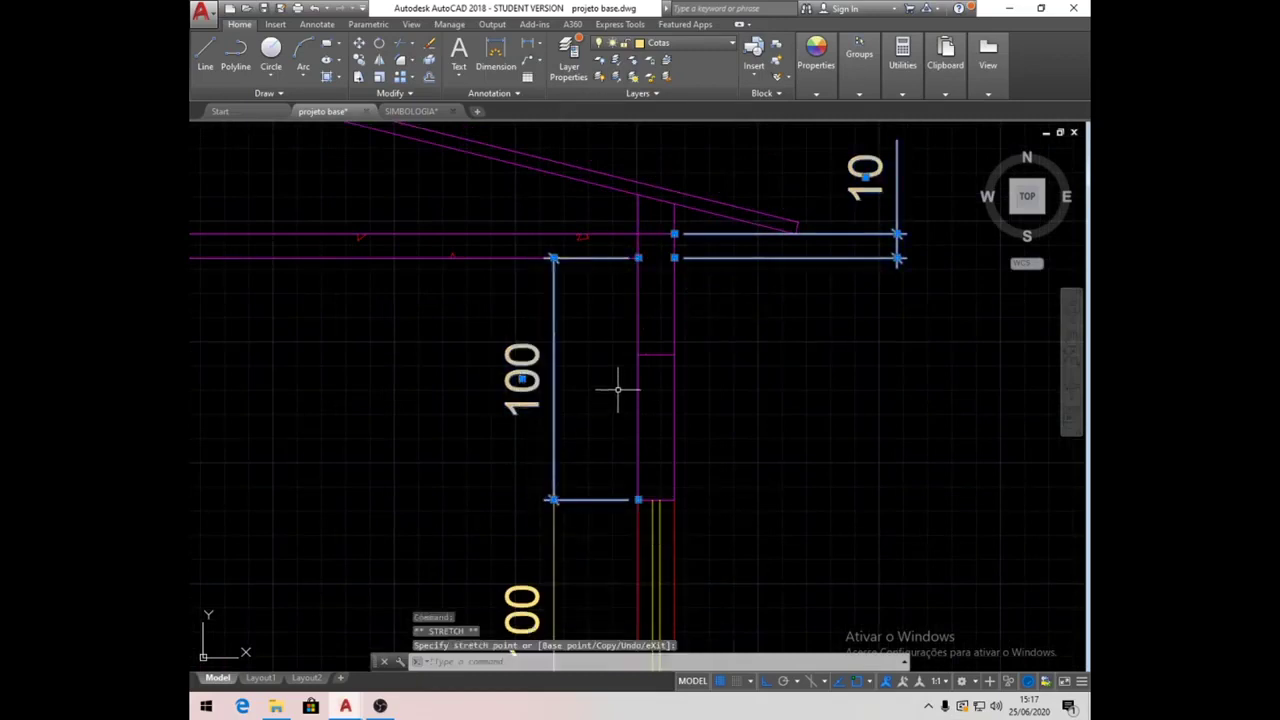
key(Escape)
Add a floor-to-ceiling vertical dimension outside the QUARTO wall, in line with the slab-thickness dimension.
scroll(617, 390, down, 7)
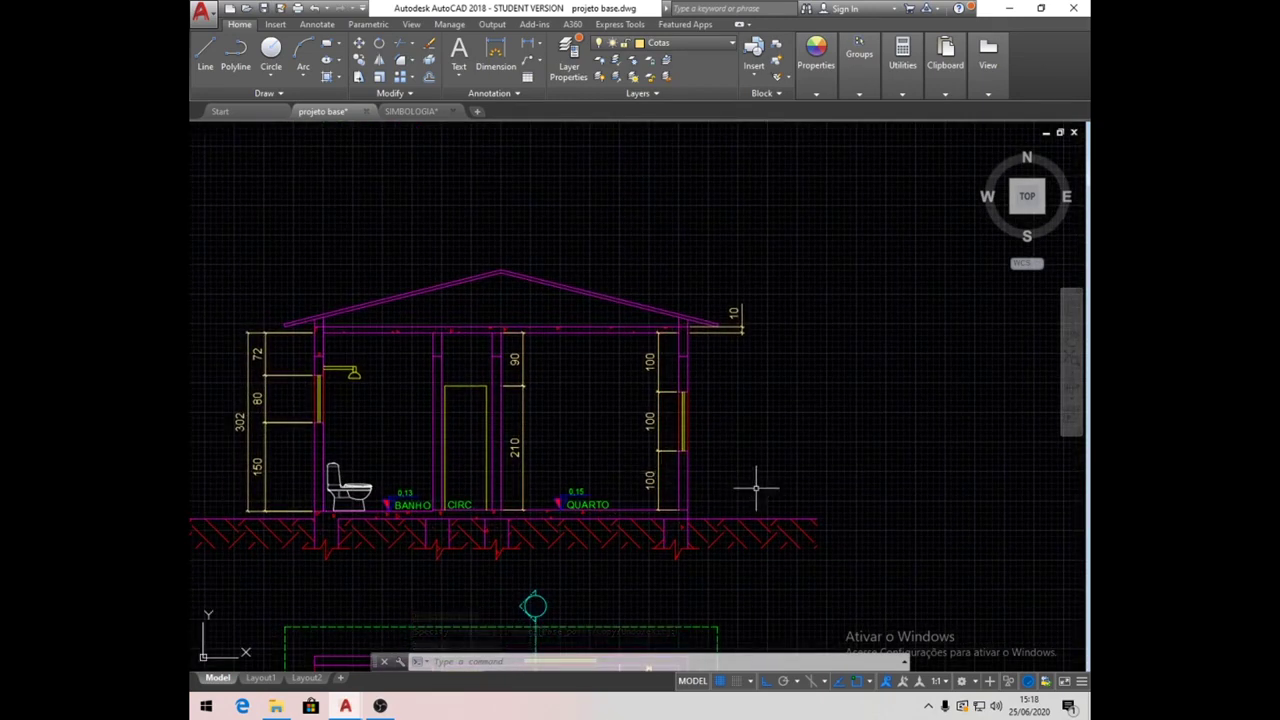
scroll(755, 490, up, 2)
key(Return)
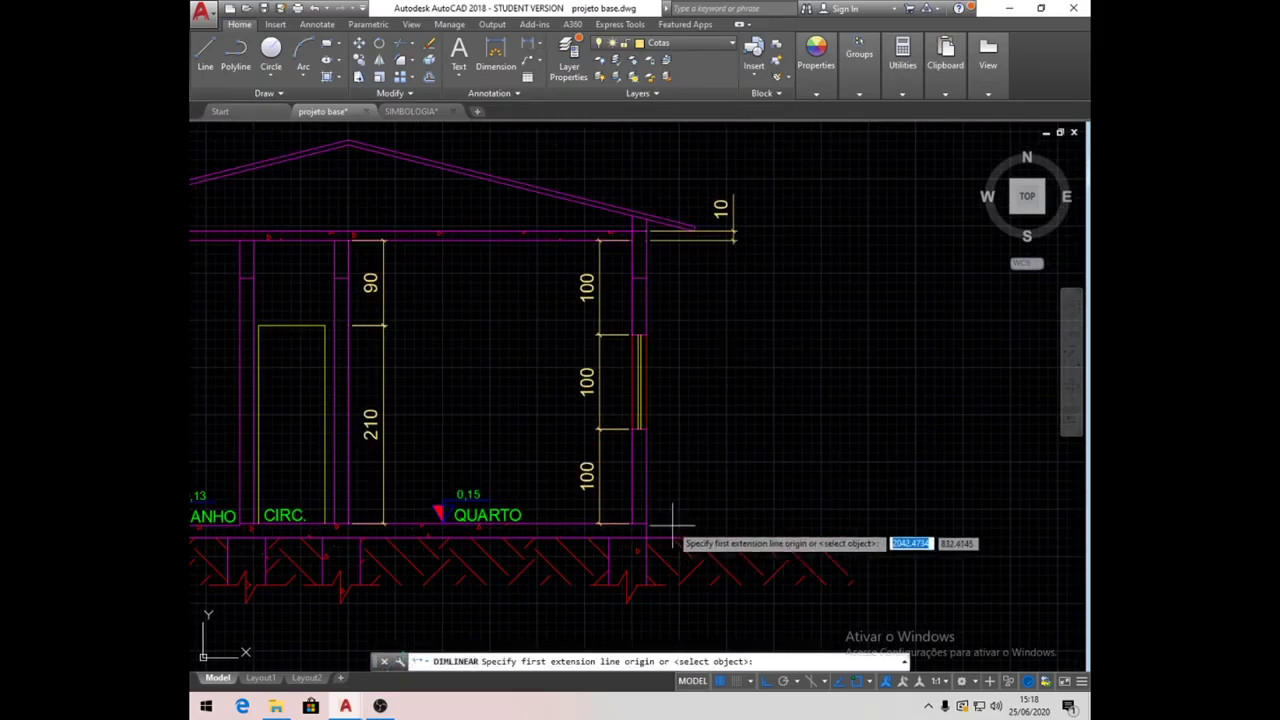
click(647, 523)
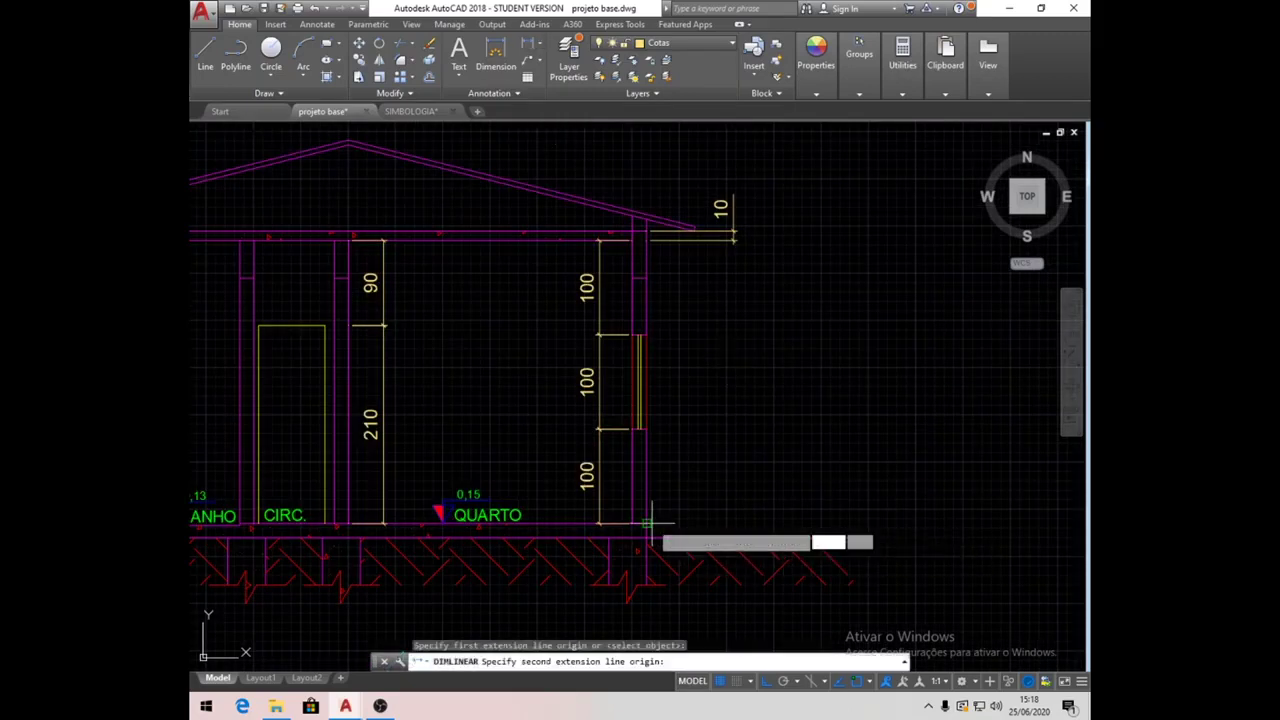
click(647, 237)
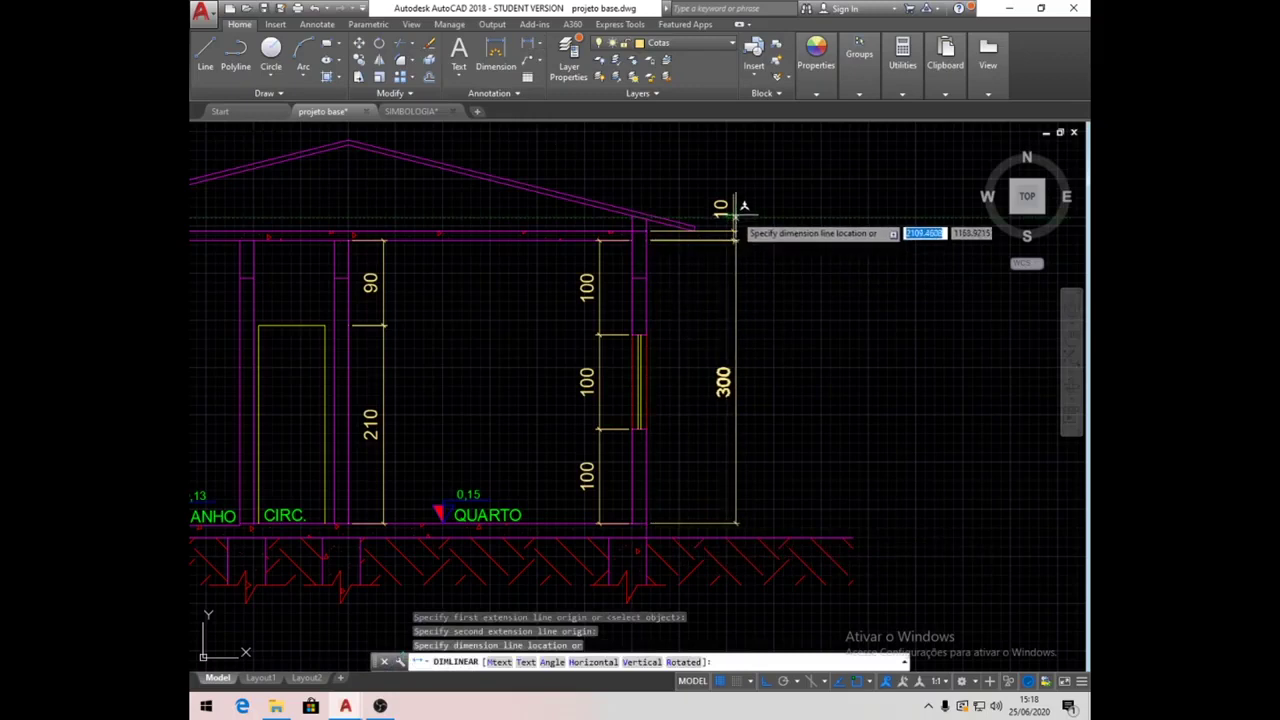
click(737, 214)
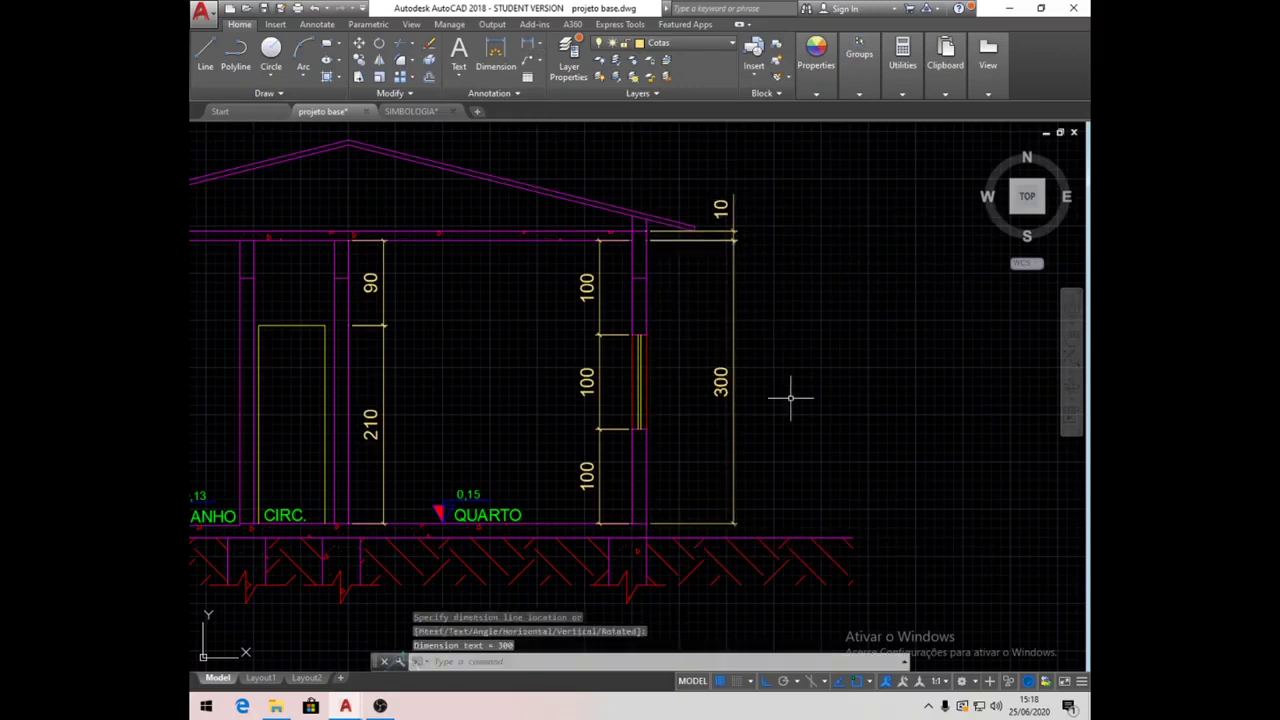
Copy the BANHO level marker with its level text onto the outer end of the exterior ground line, outside the bathroom wall.
scroll(718, 436, down, 2)
middle_drag(552, 467, 686, 443)
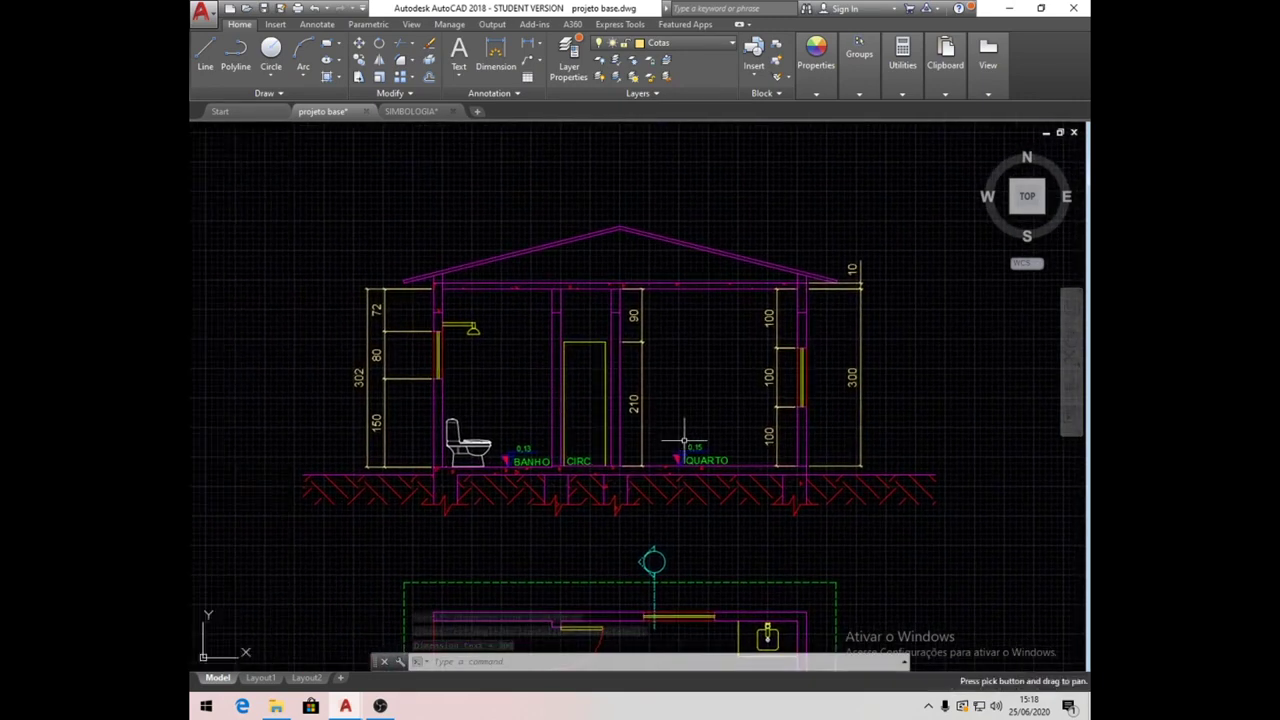
scroll(520, 470, up, 5)
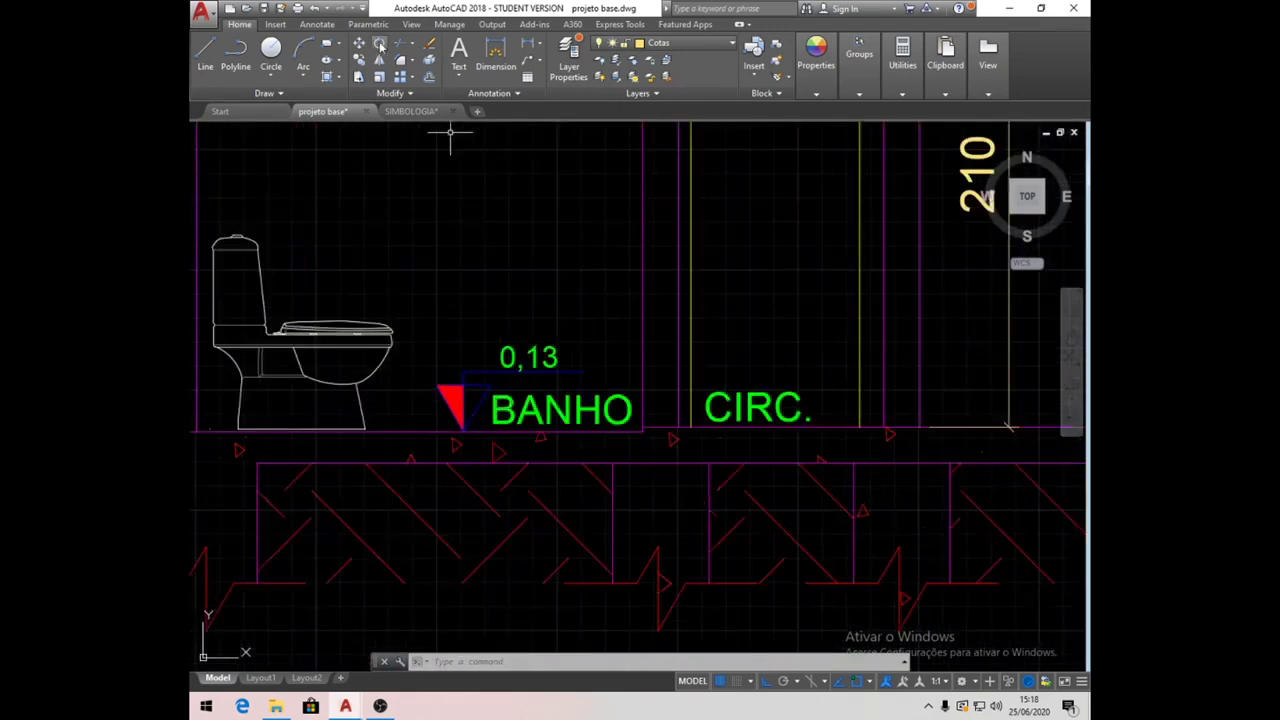
click(358, 58)
click(588, 383)
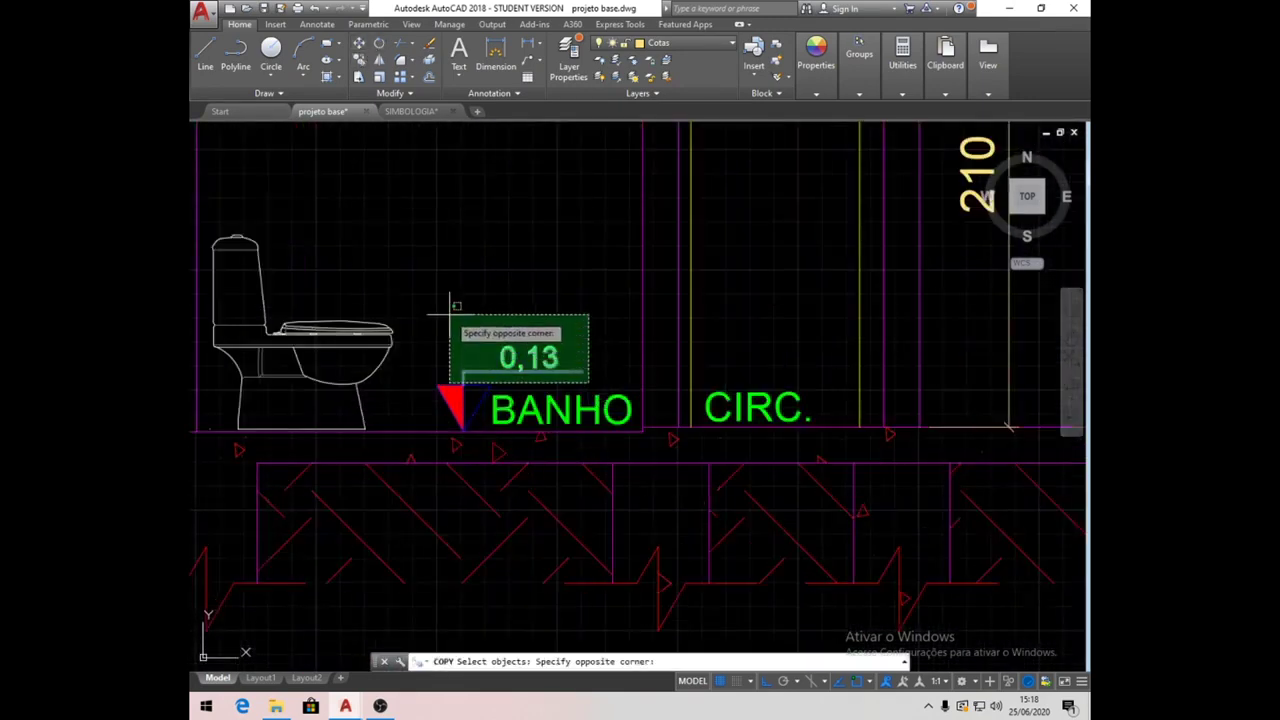
click(457, 317)
click(427, 363)
click(515, 448)
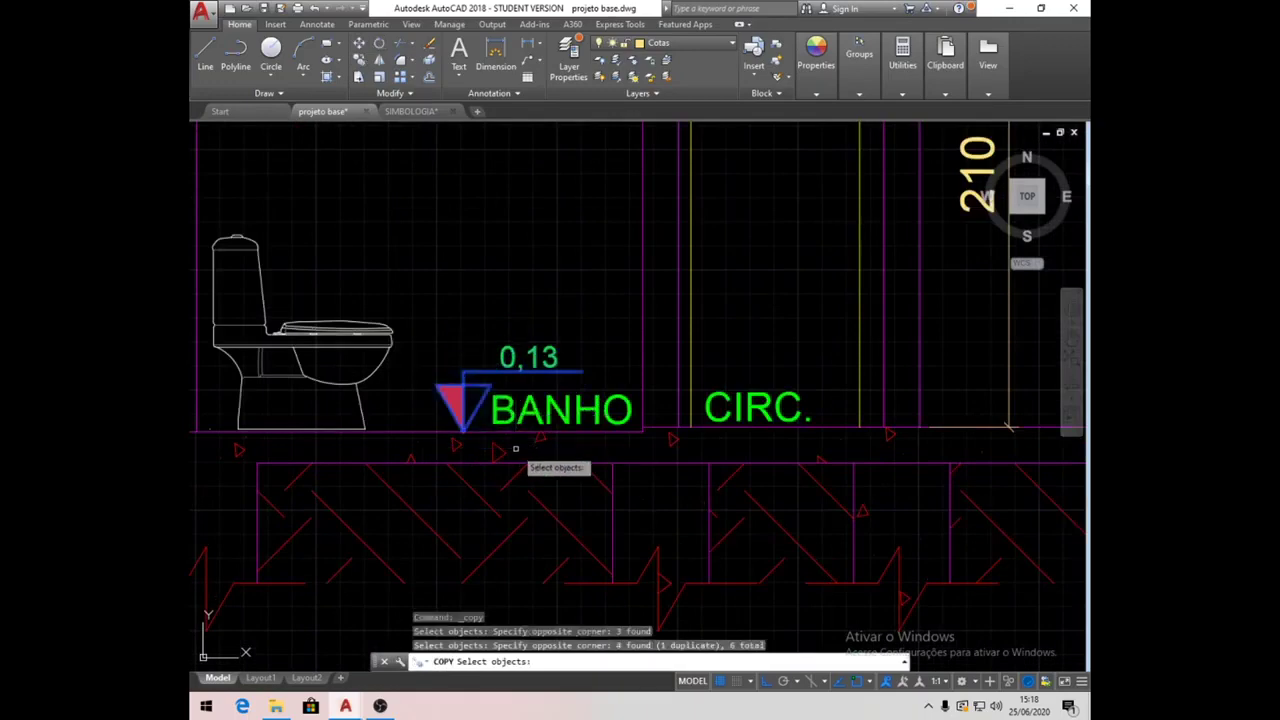
key(Return)
click(466, 440)
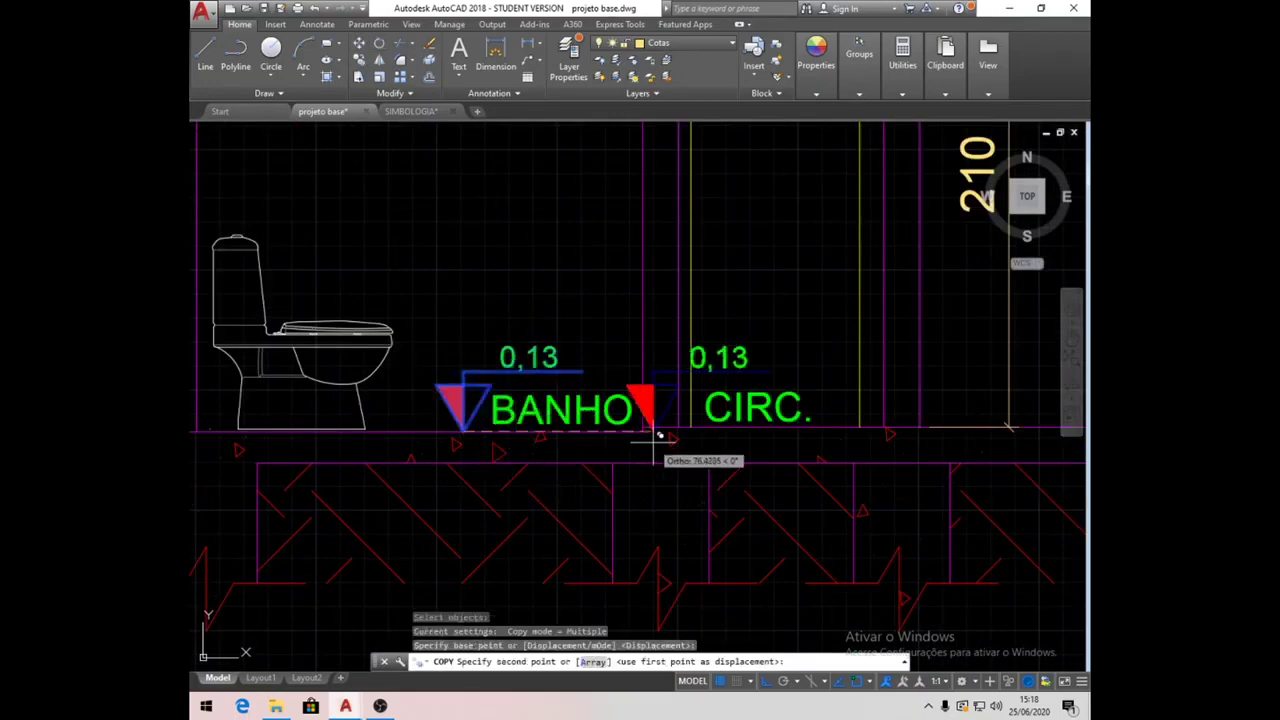
scroll(660, 434, down, 5)
click(428, 432)
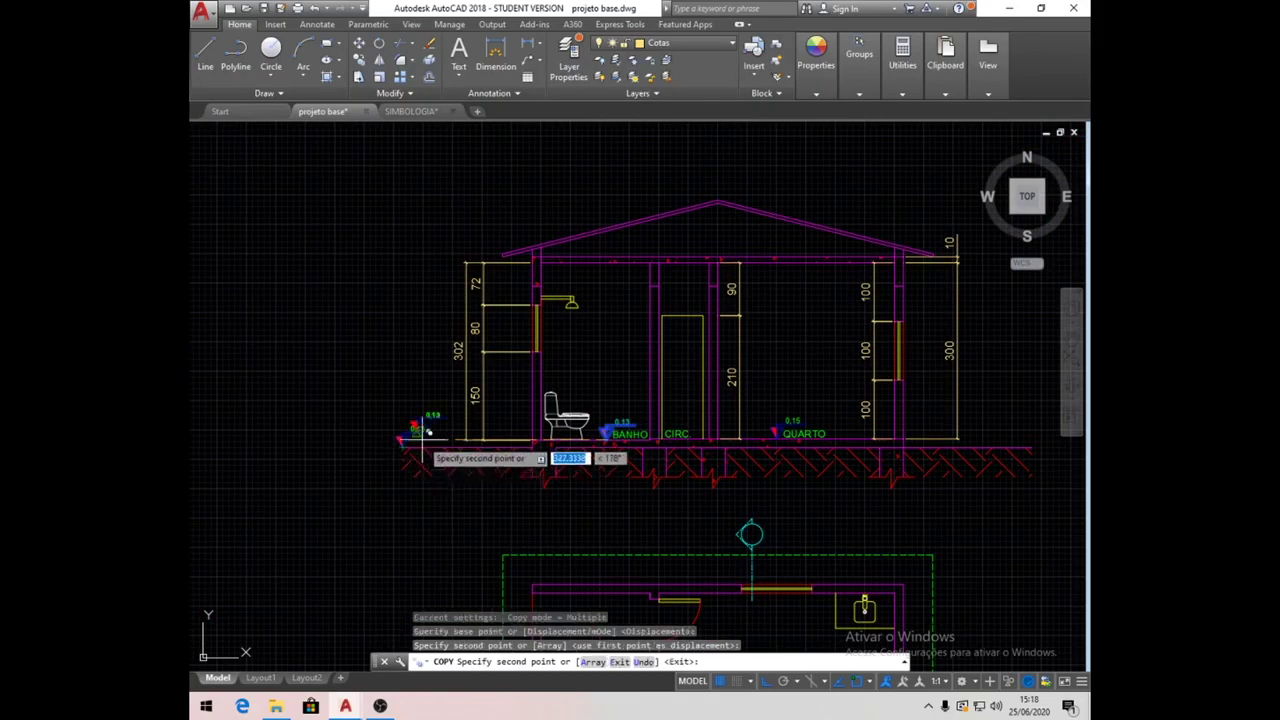
scroll(424, 430, up, 4)
key(Return)
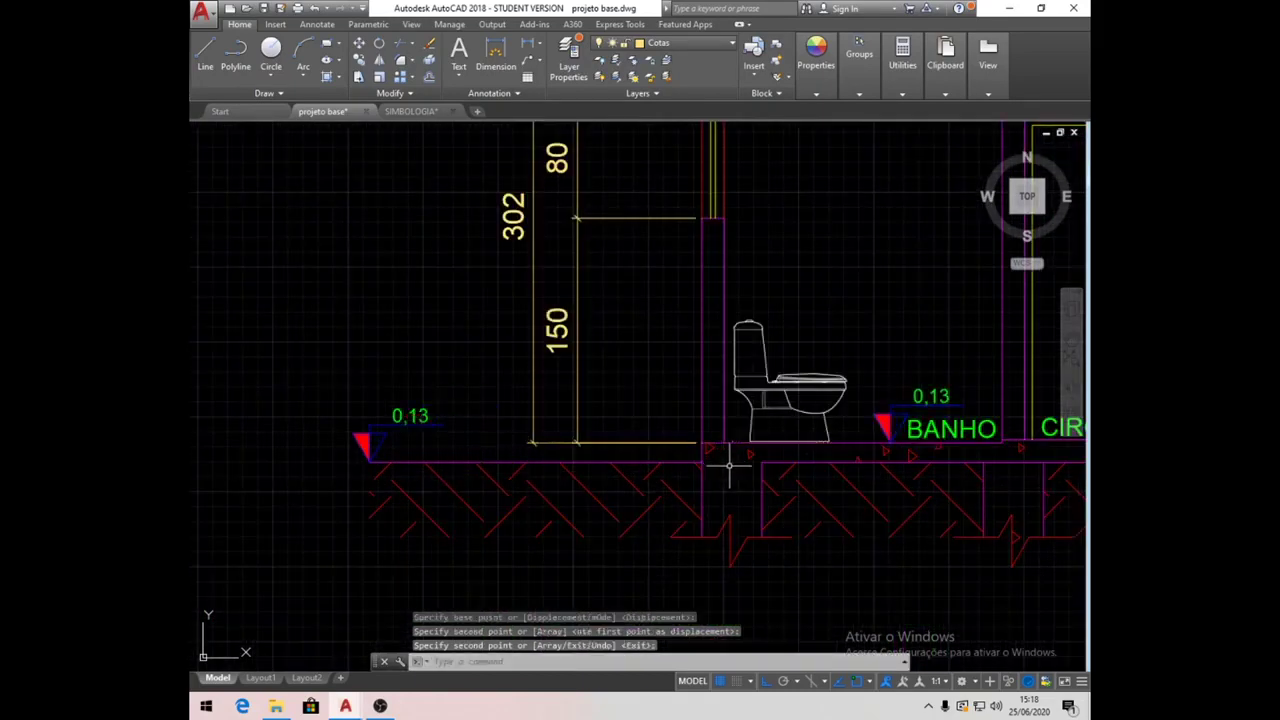
Shift the exterior level marker along the ground line towards the house and change its level text to 0,00.
click(358, 46)
click(291, 359)
click(531, 470)
key(Return)
click(398, 340)
click(464, 385)
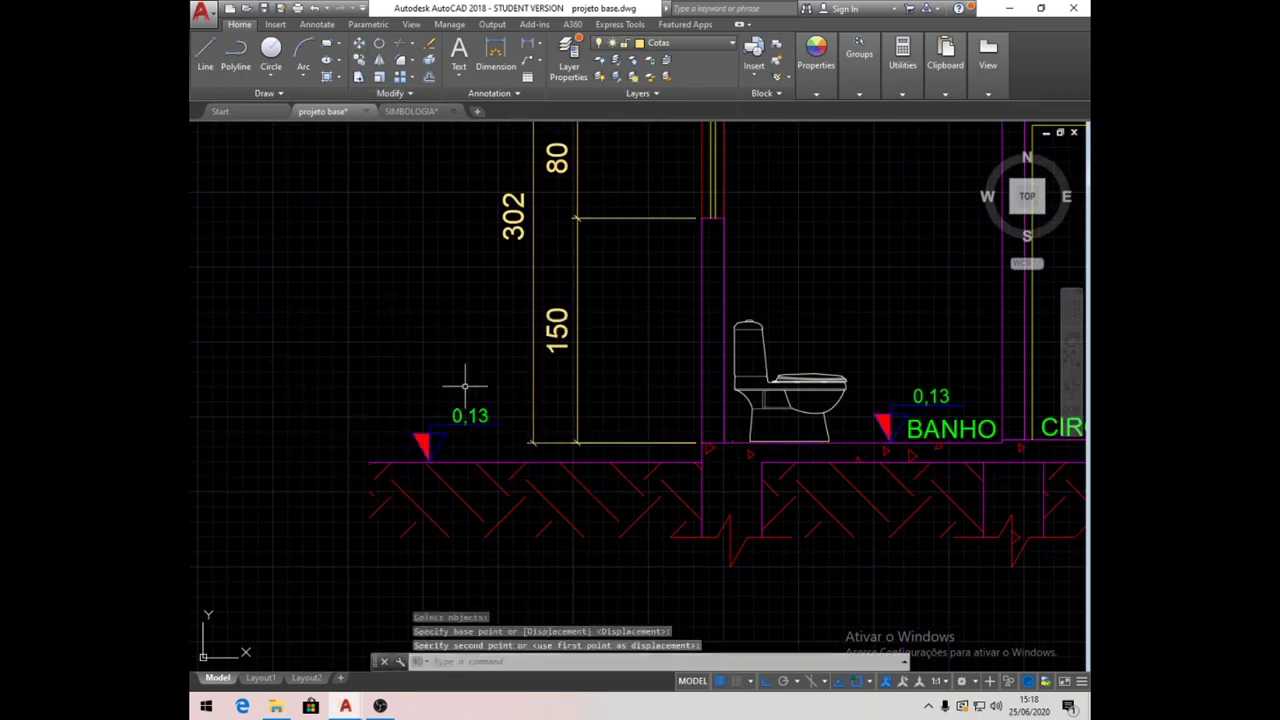
double_click(476, 415)
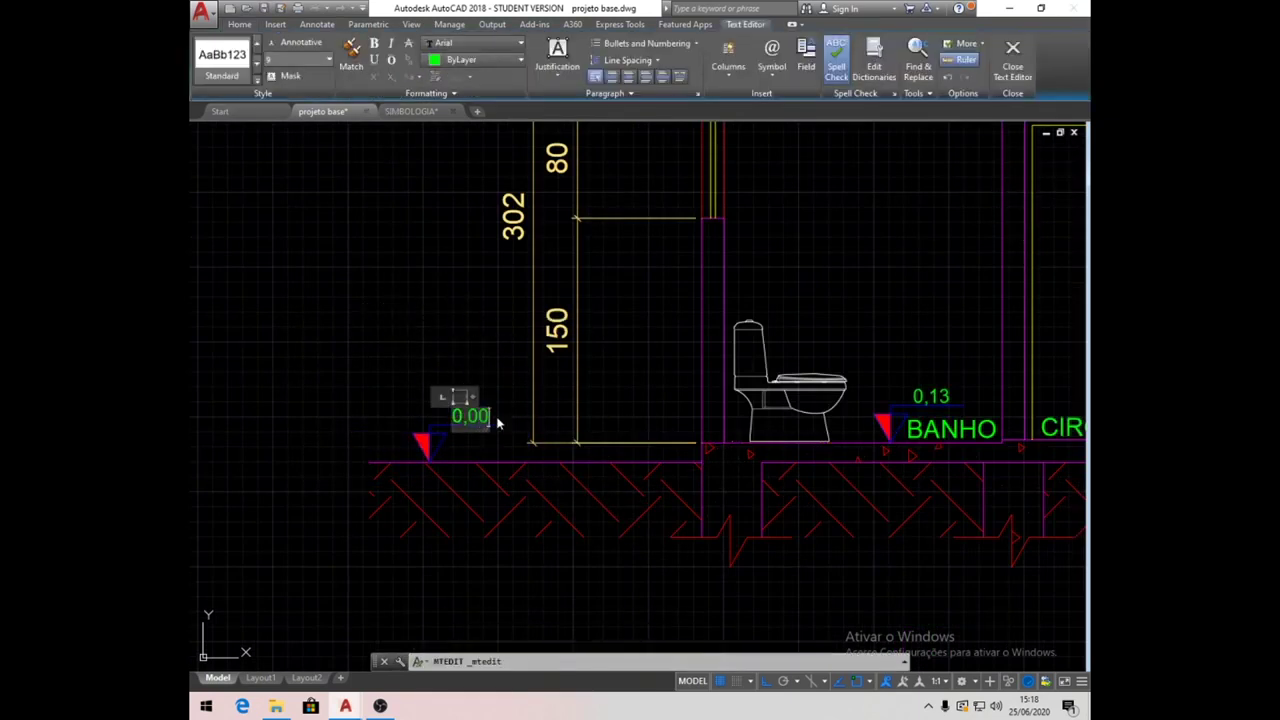
click(512, 423)
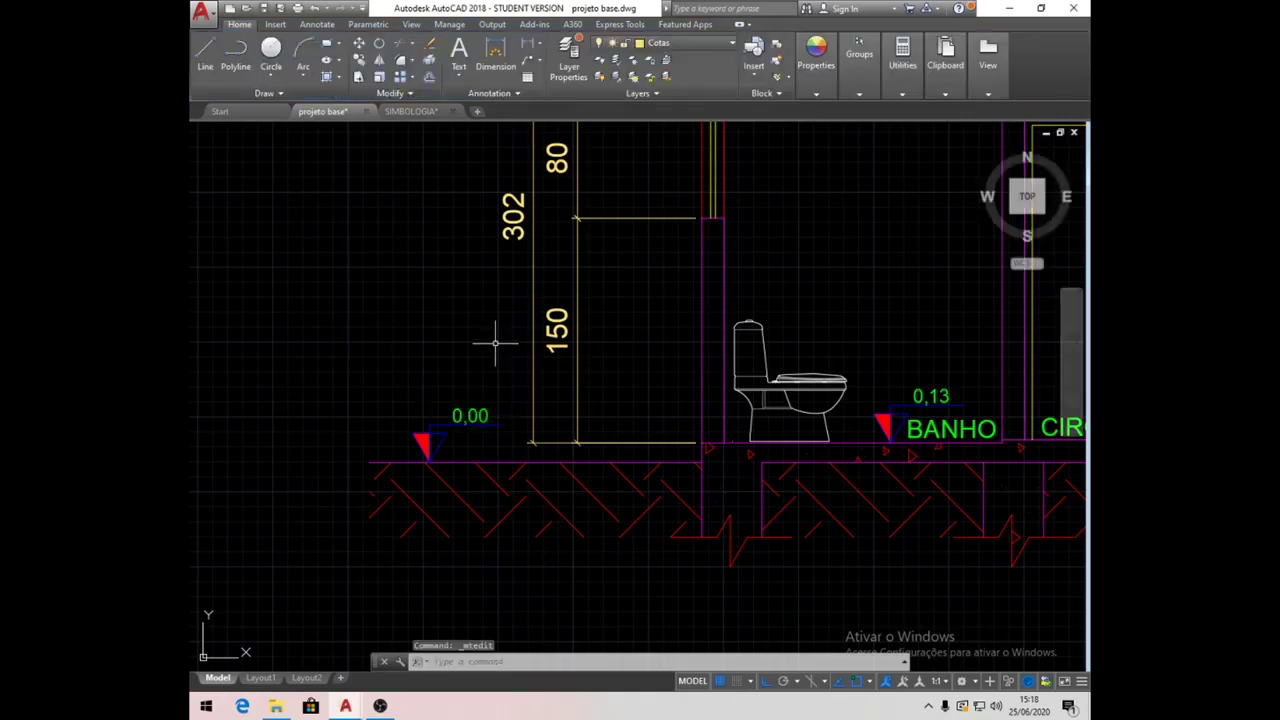
On the Hachura layer, hatch the BANHO wall area in the section with the NET pattern at scale 10.
scroll(494, 343, down, 5)
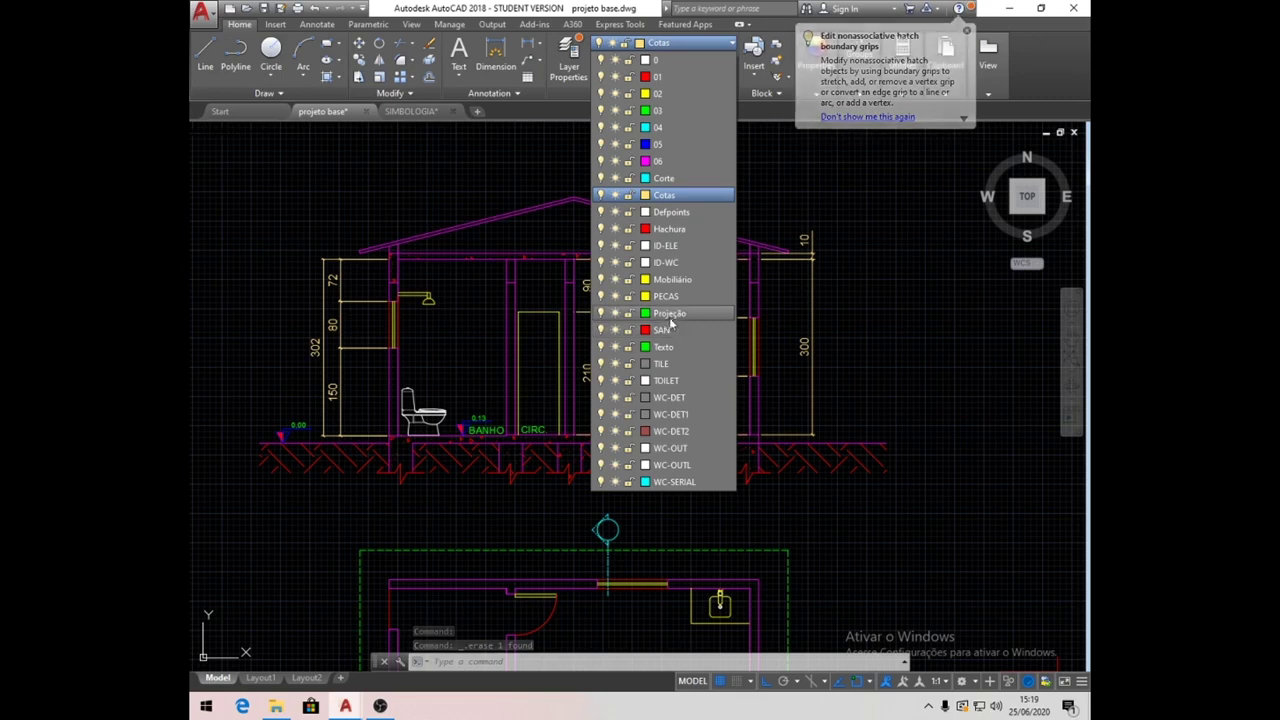
click(673, 228)
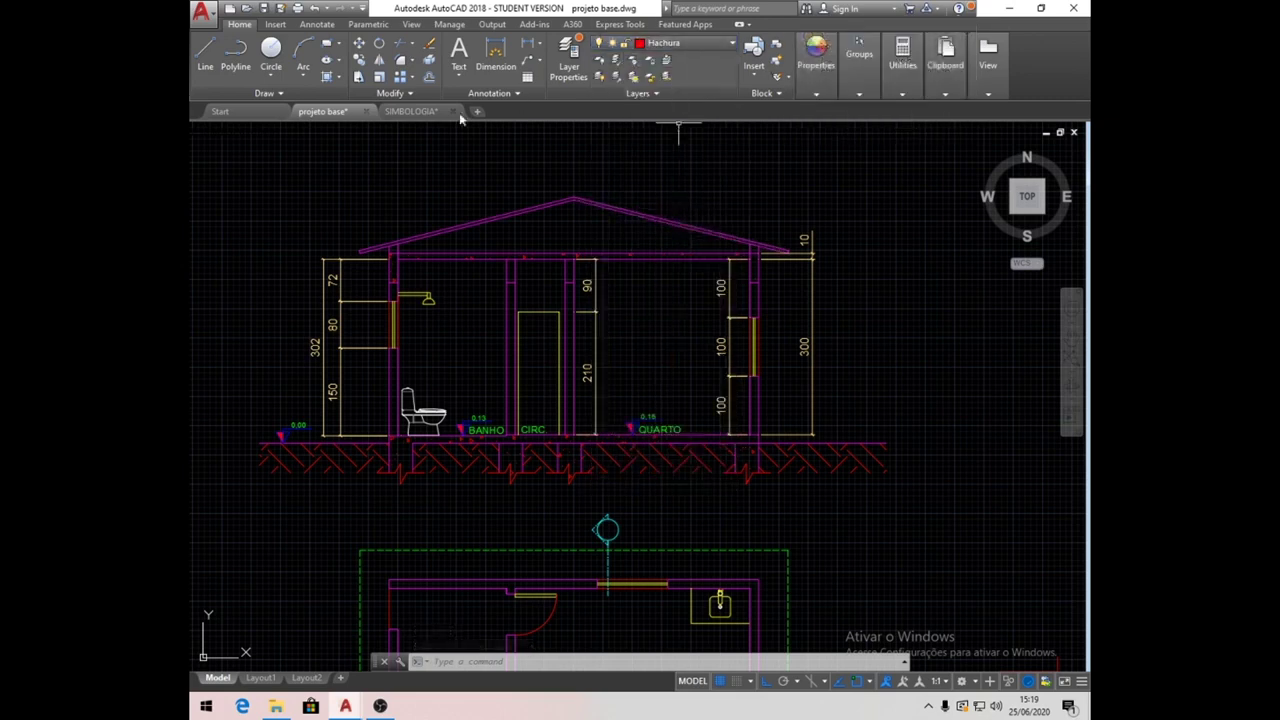
click(326, 76)
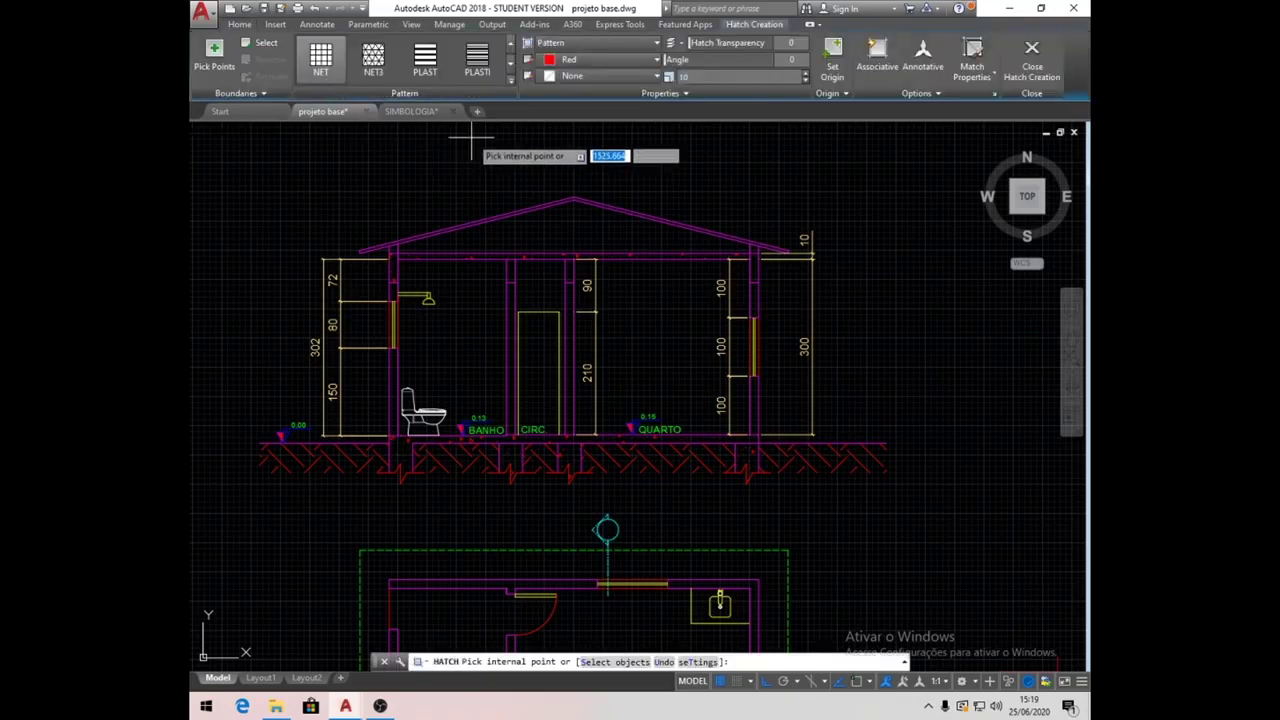
click(458, 342)
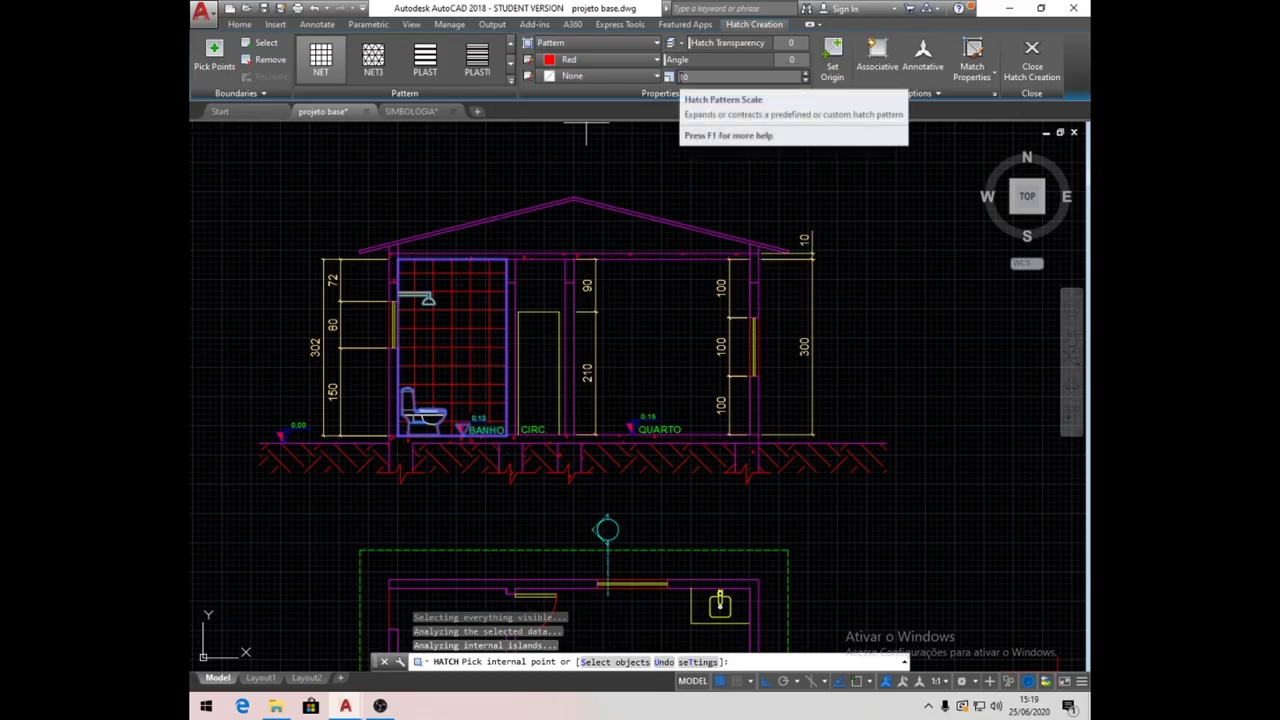
key(Return)
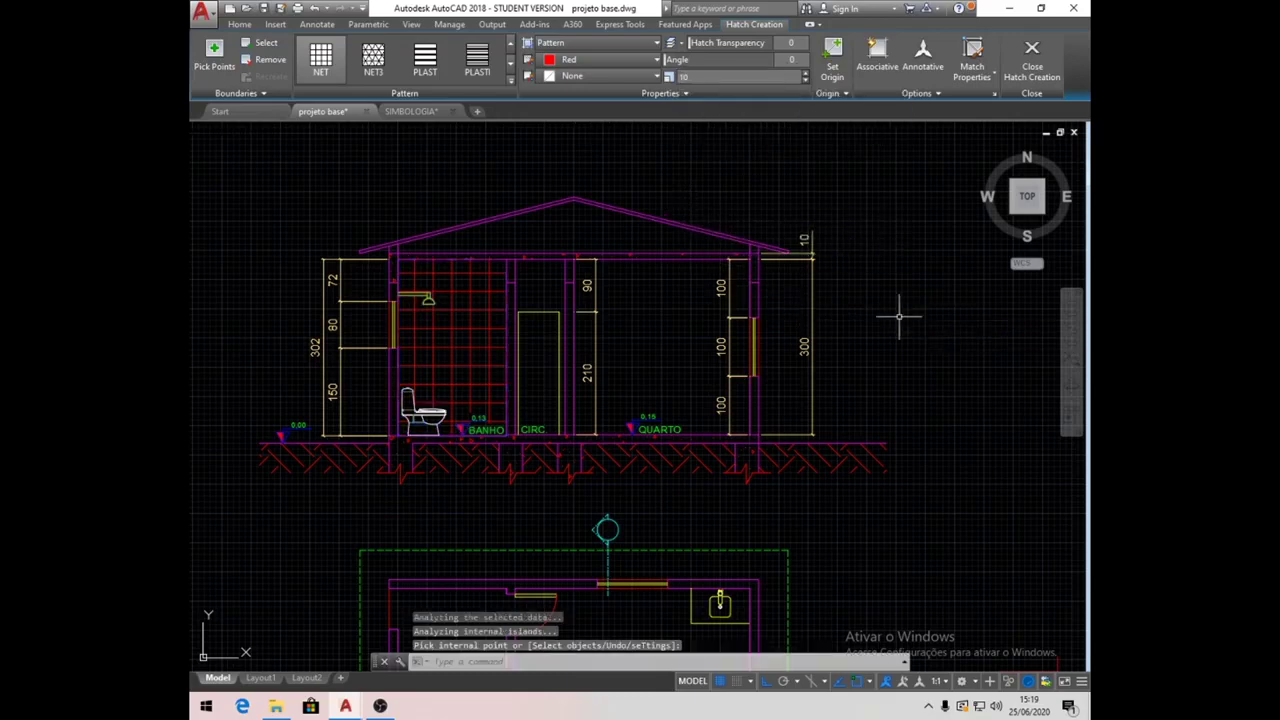
Delete the auxiliary floor plan below the section, together with the stray line beside it.
scroll(898, 313, down, 2)
scroll(692, 298, down, 2)
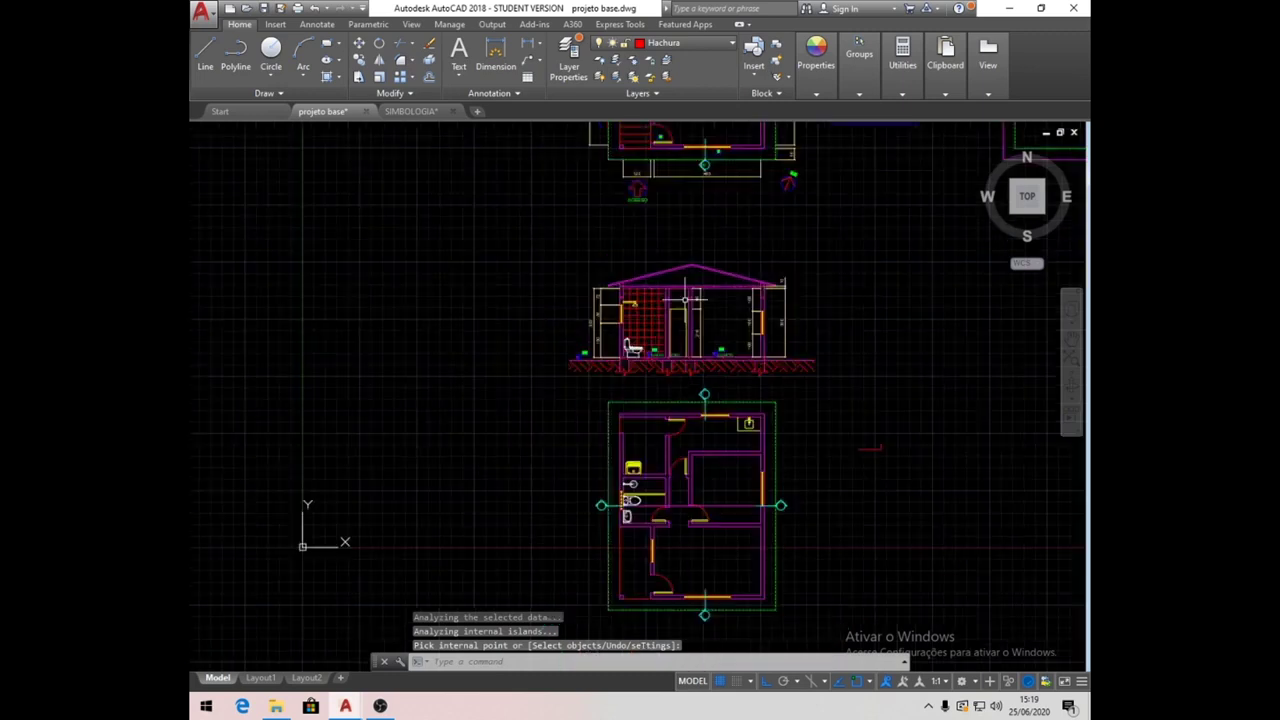
middle_drag(816, 456, 745, 376)
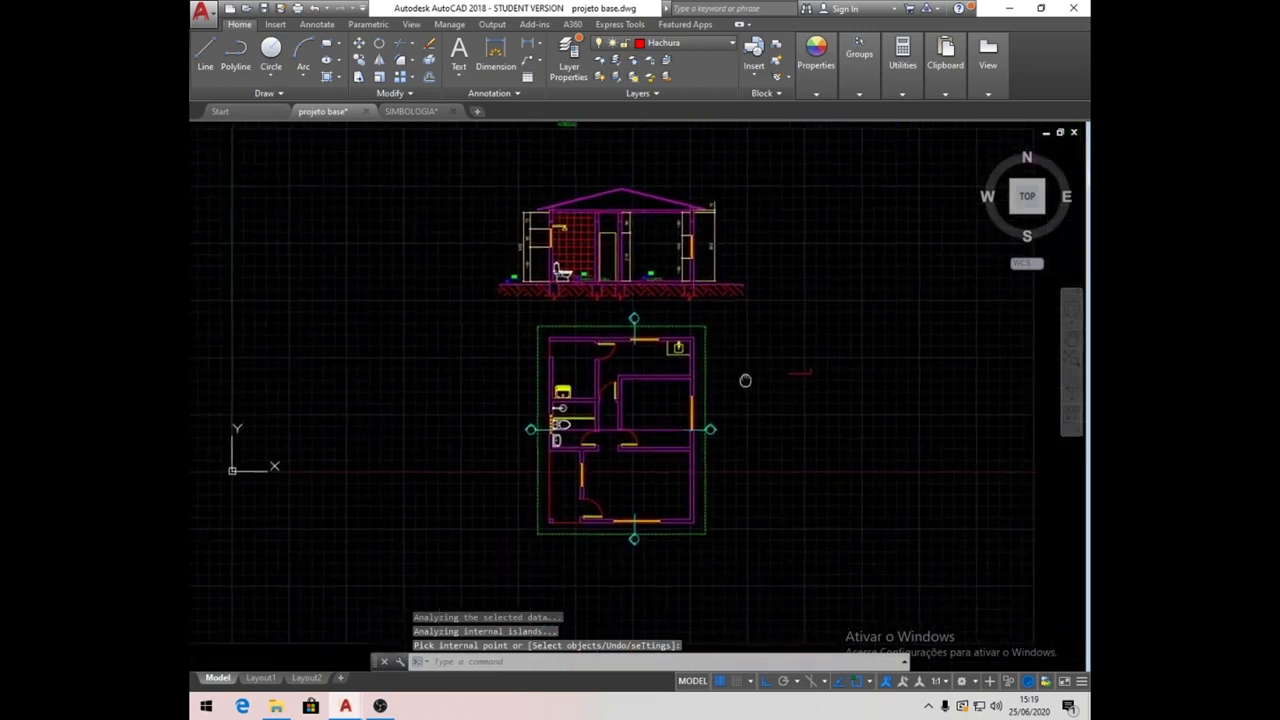
click(457, 304)
click(878, 576)
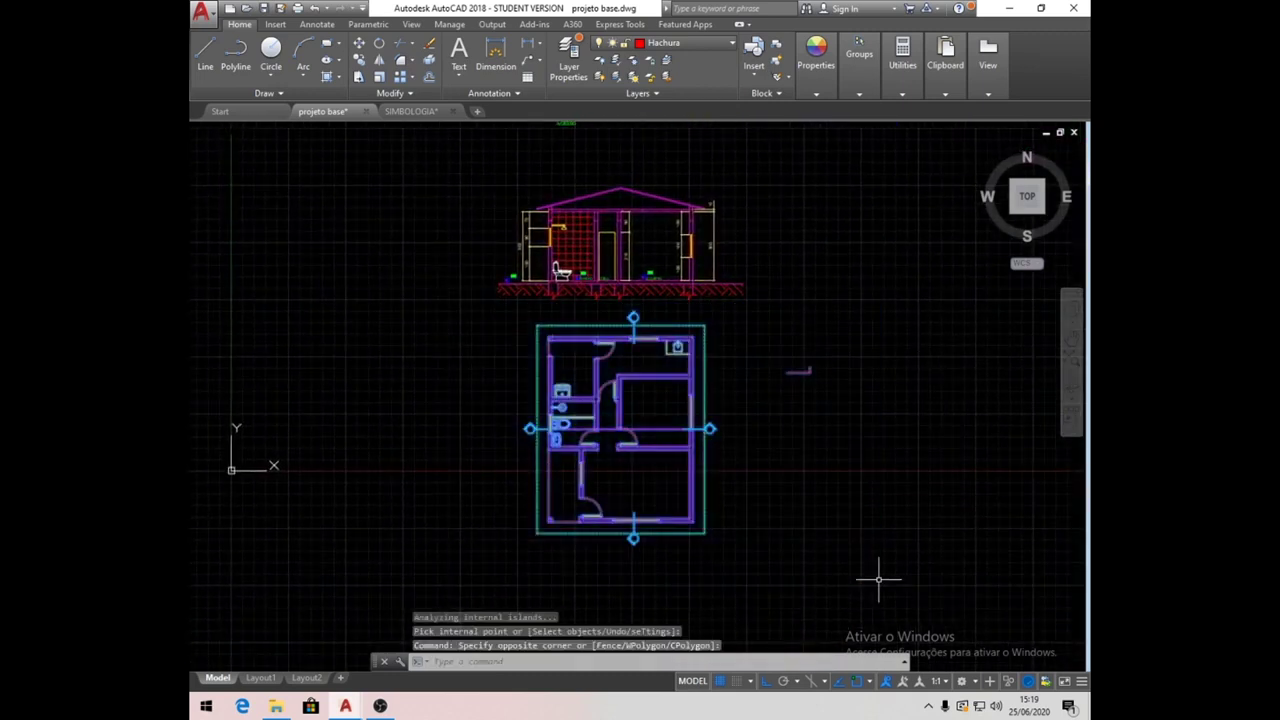
key(Delete)
Save the drawing with the floor plan, roof plan and finished section in place.
scroll(786, 492, down, 5)
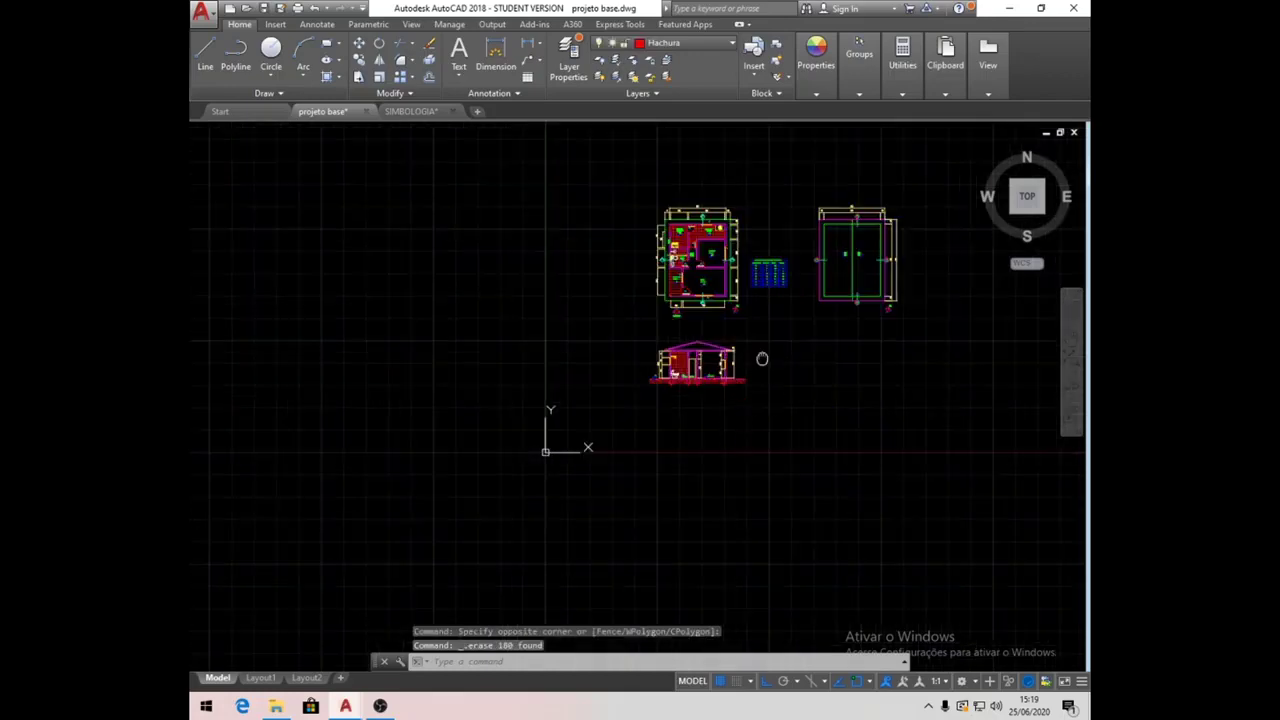
scroll(588, 432, up, 5)
scroll(588, 432, down, 2)
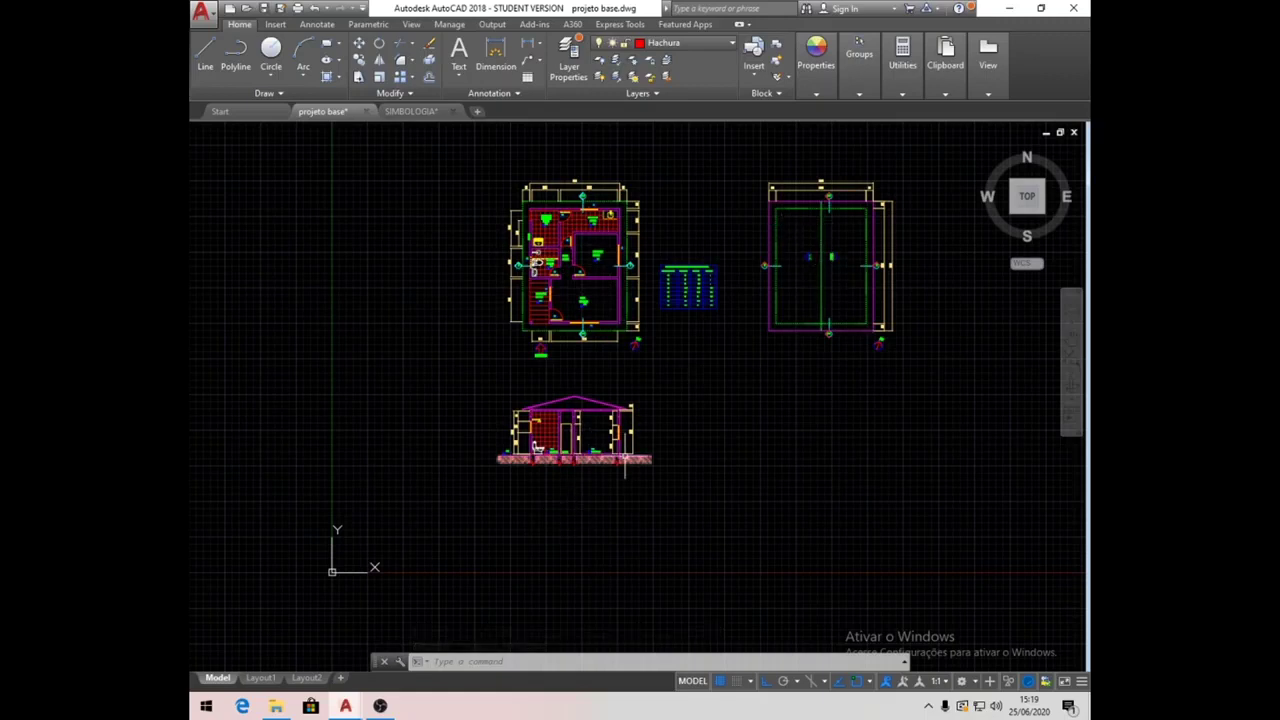
click(265, 8)
scroll(766, 449, down, 2)
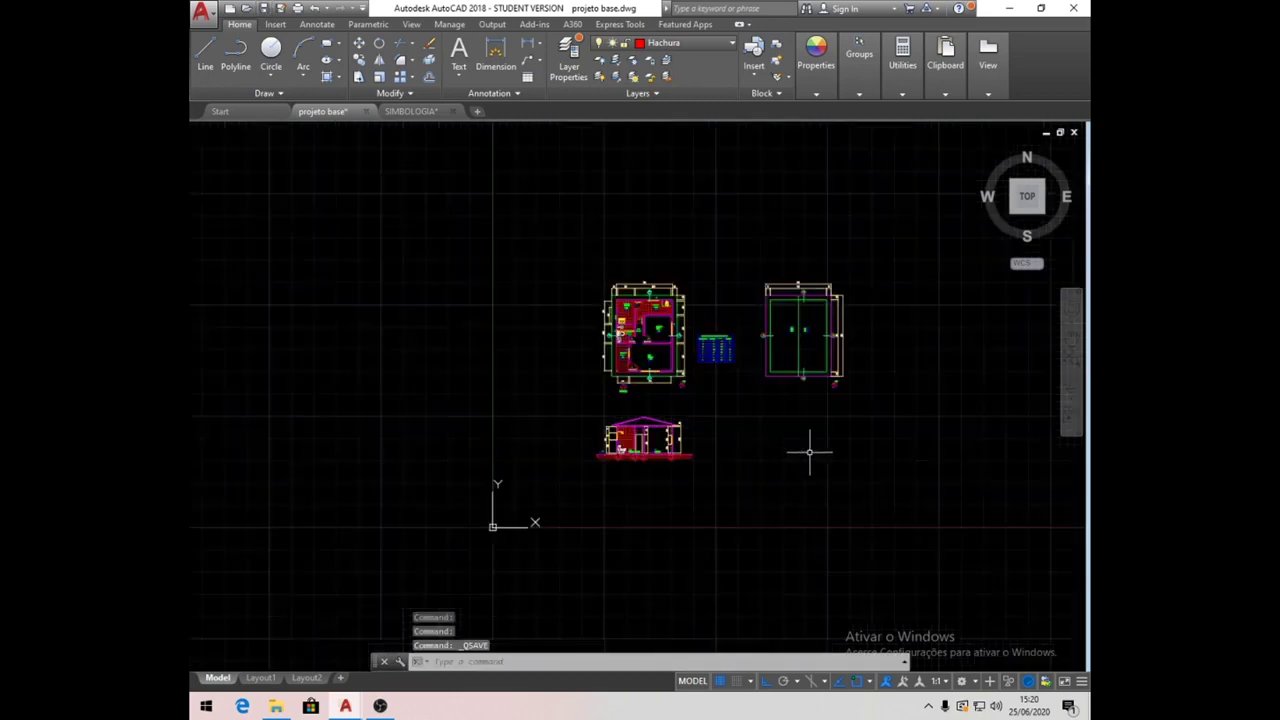
mouse_move(814, 449)
middle_down()
mouse_move(708, 449)
mouse_move(688, 434)
middle_up()
scroll(645, 430, up, 2)
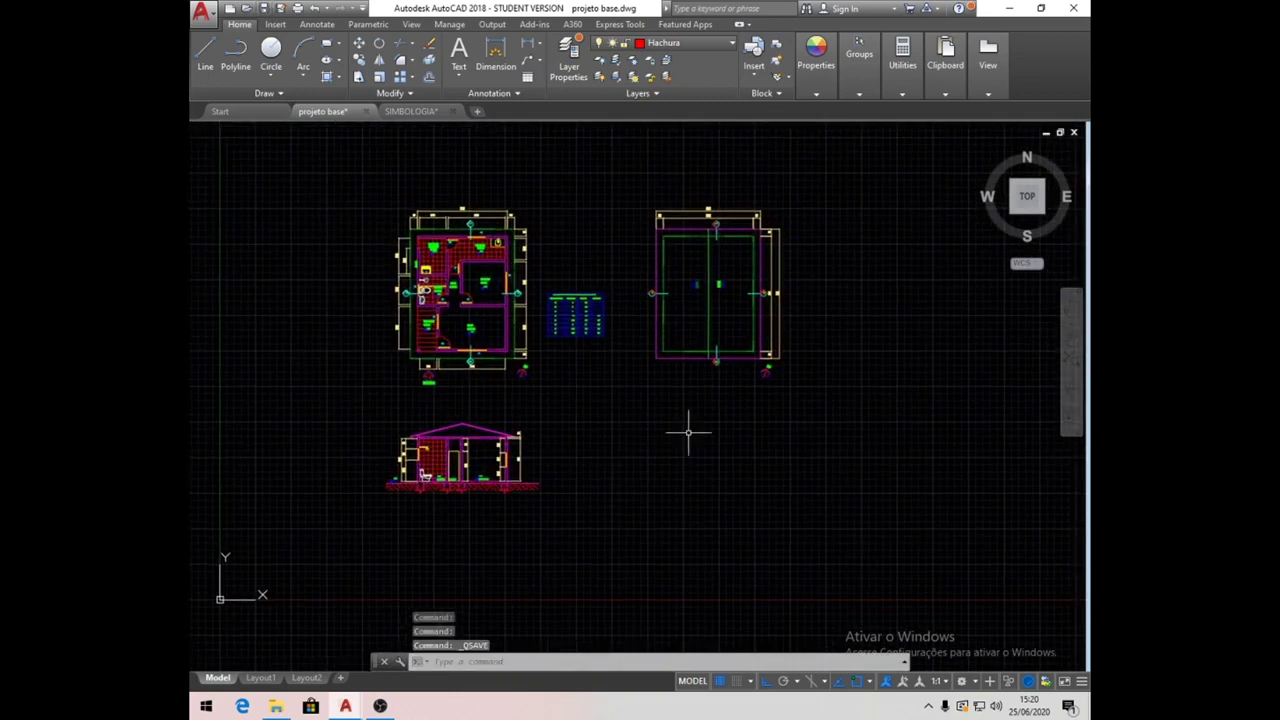